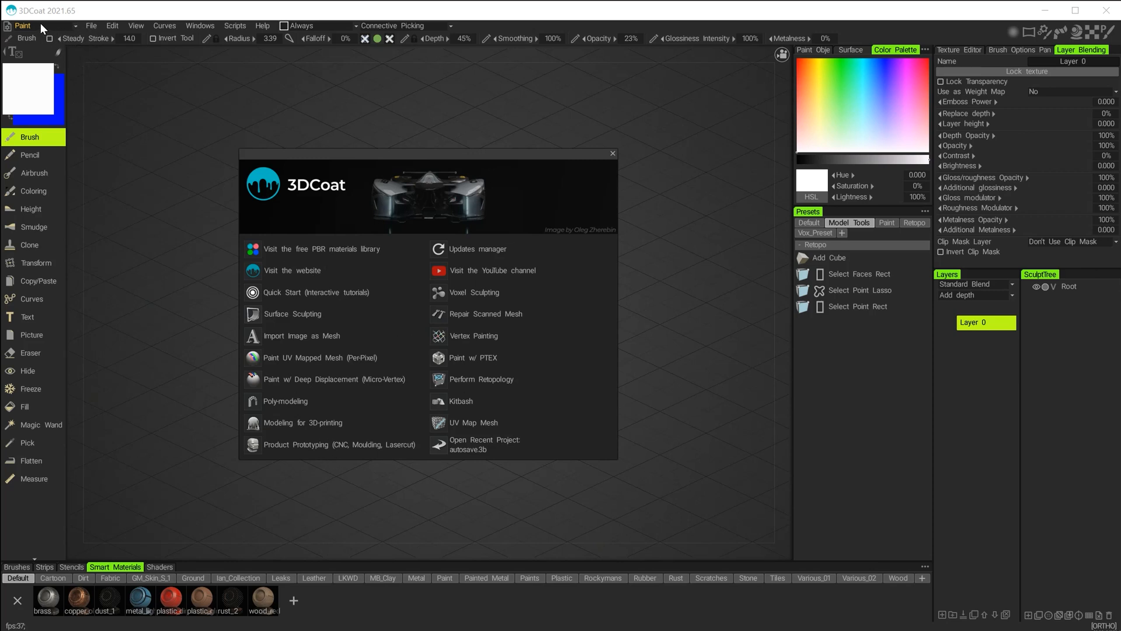
Step: Open the Modeling room and switch from it to the Sculpt room
click(38, 27)
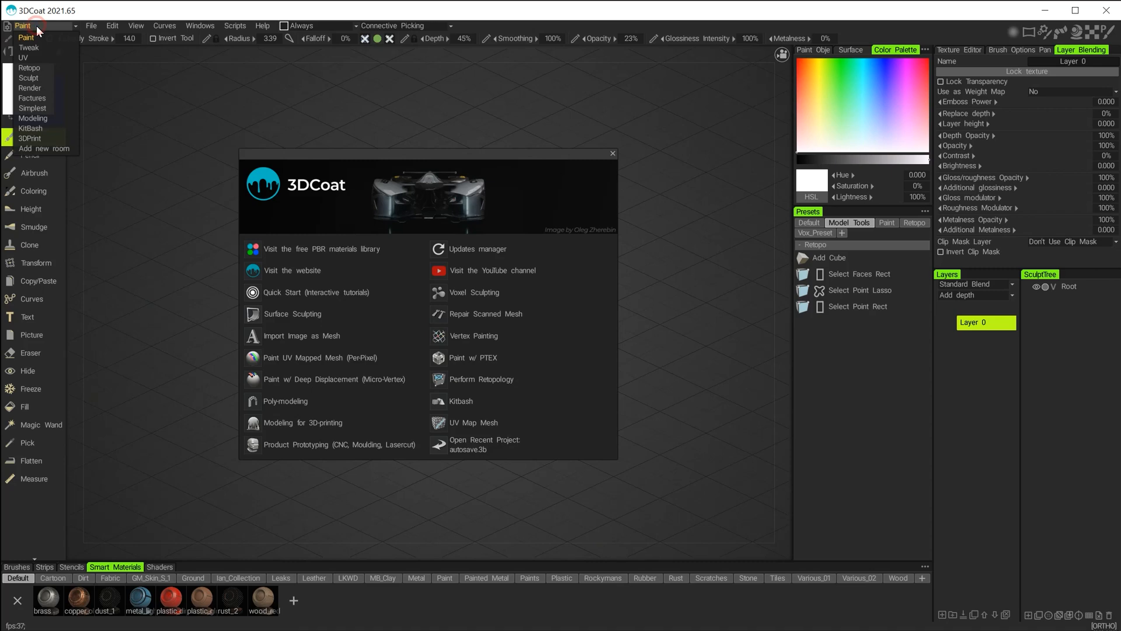
click(51, 120)
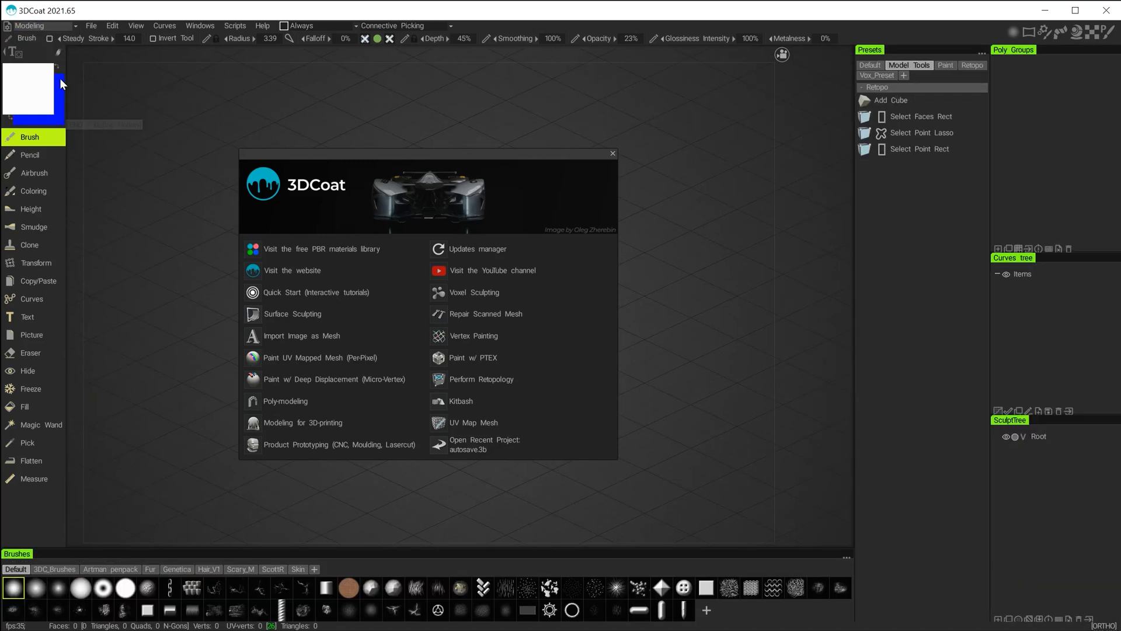
click(59, 28)
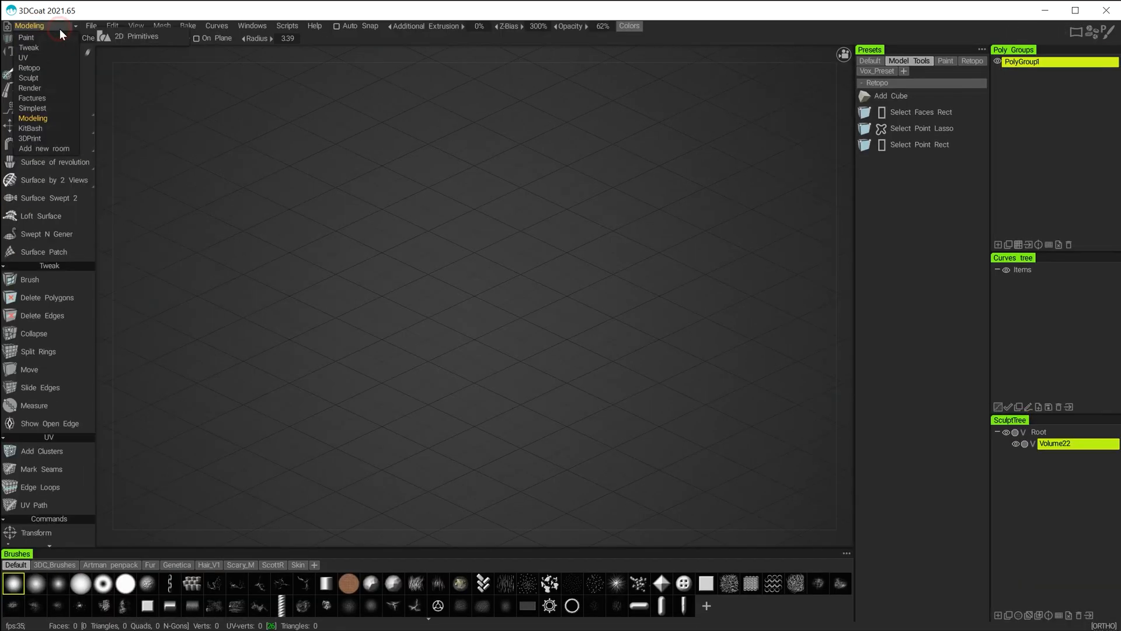
click(49, 81)
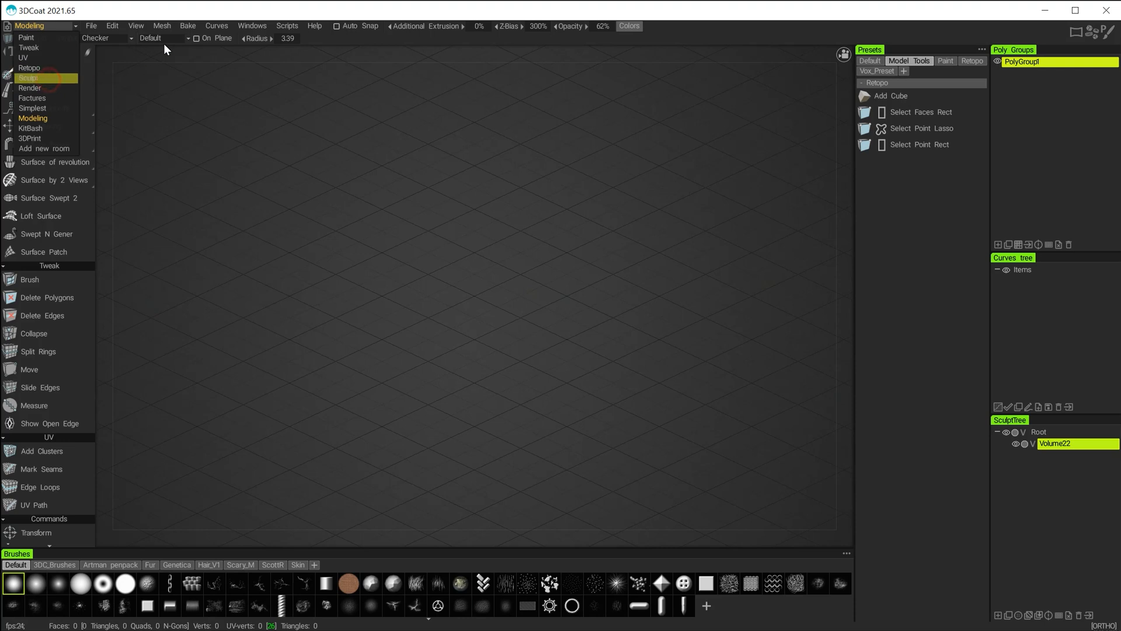
Step: Edit the scene scale, setting SceneScale to 100, and dismiss the welcome window
click(198, 24)
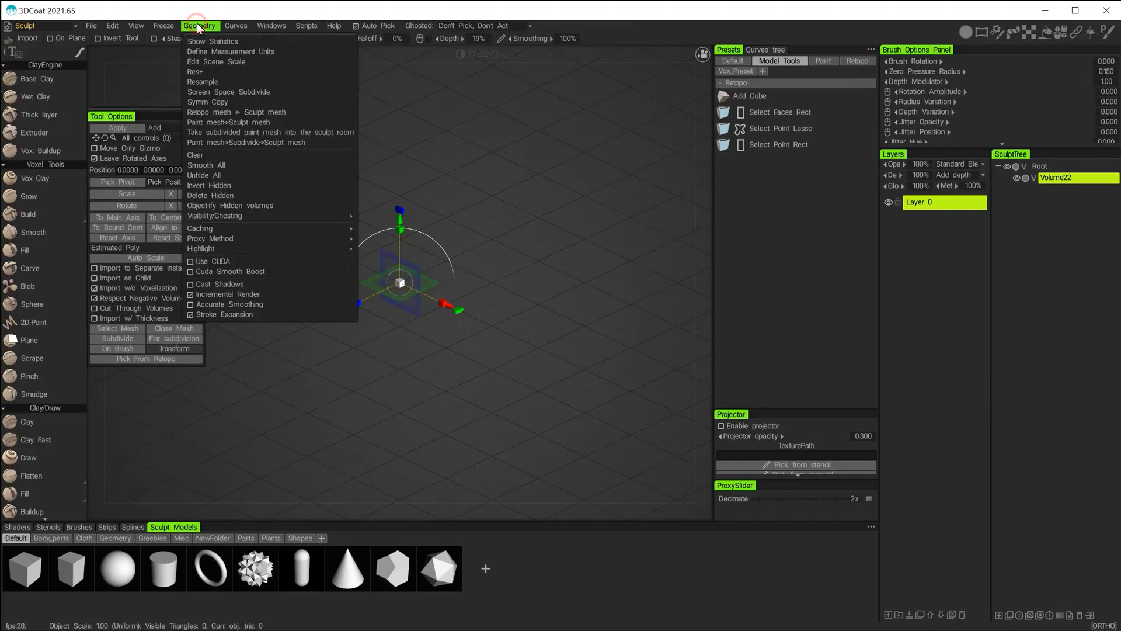
click(222, 61)
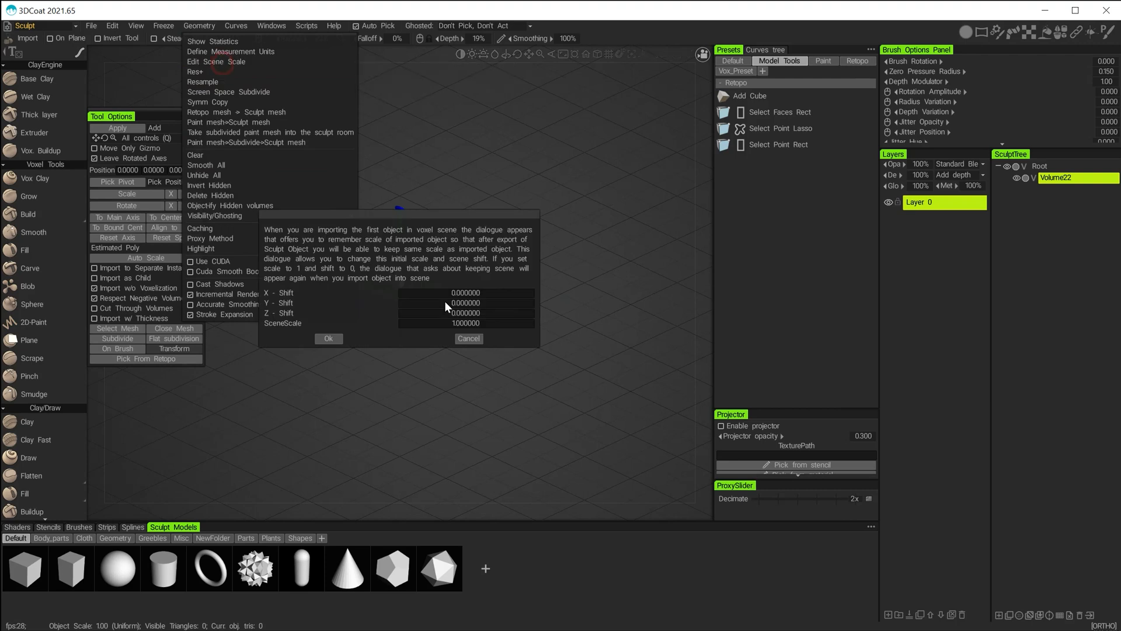
click(484, 324)
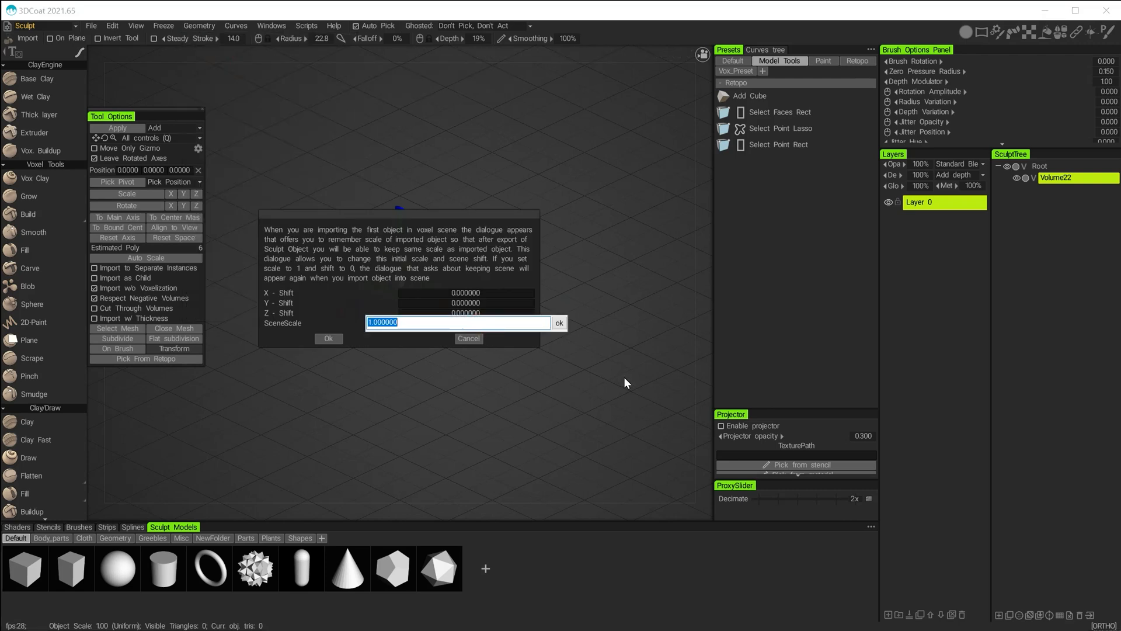
text(100)
key(Return)
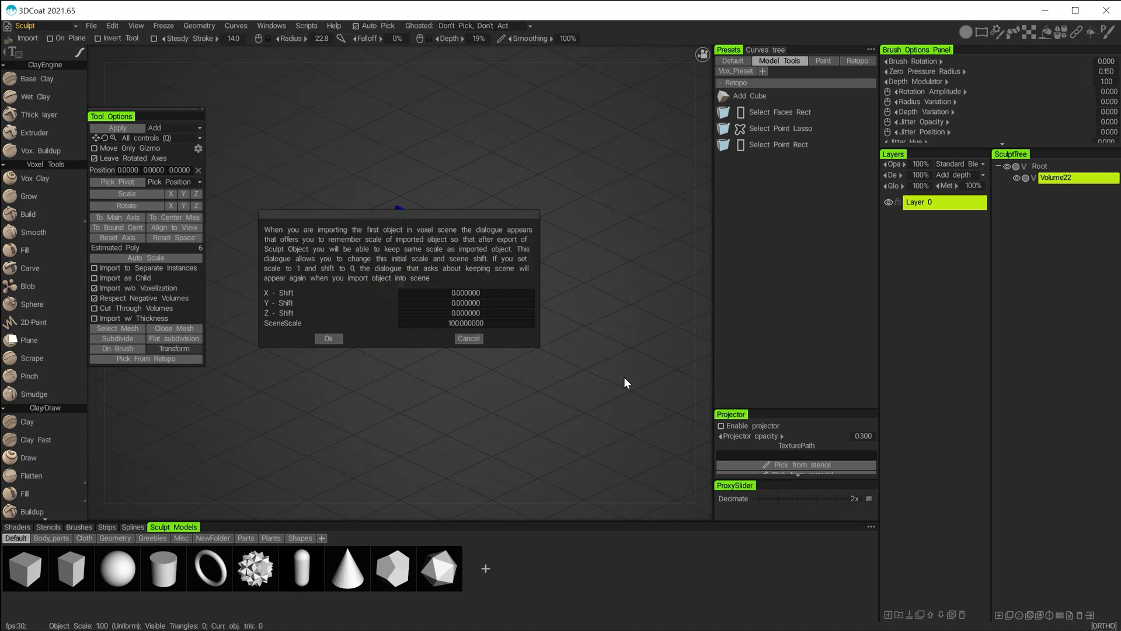
click(329, 339)
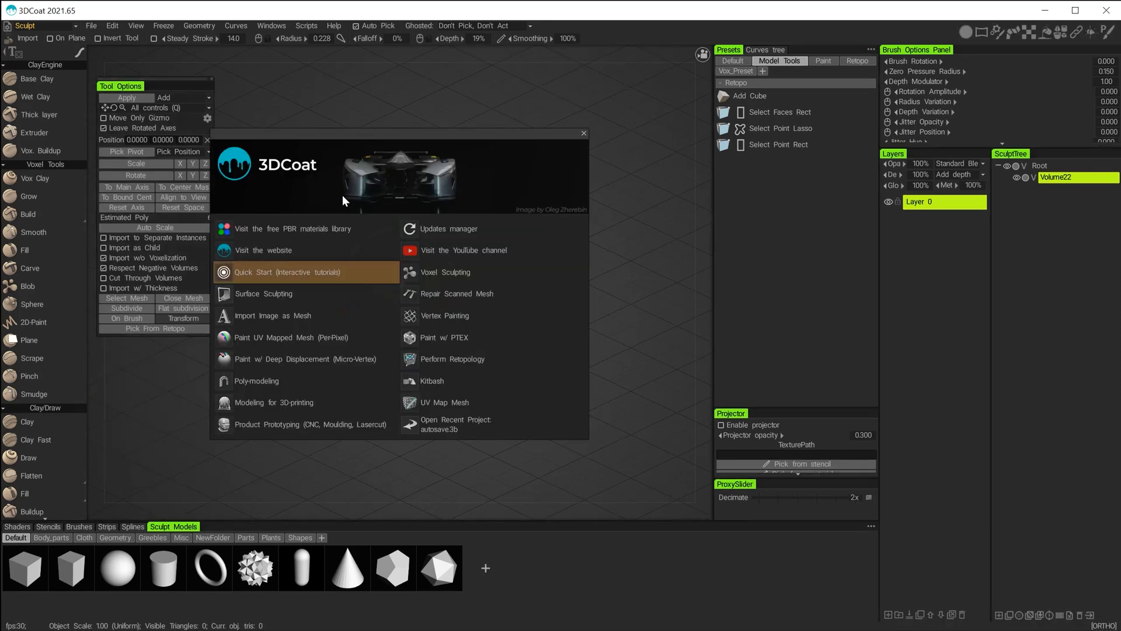
click(584, 133)
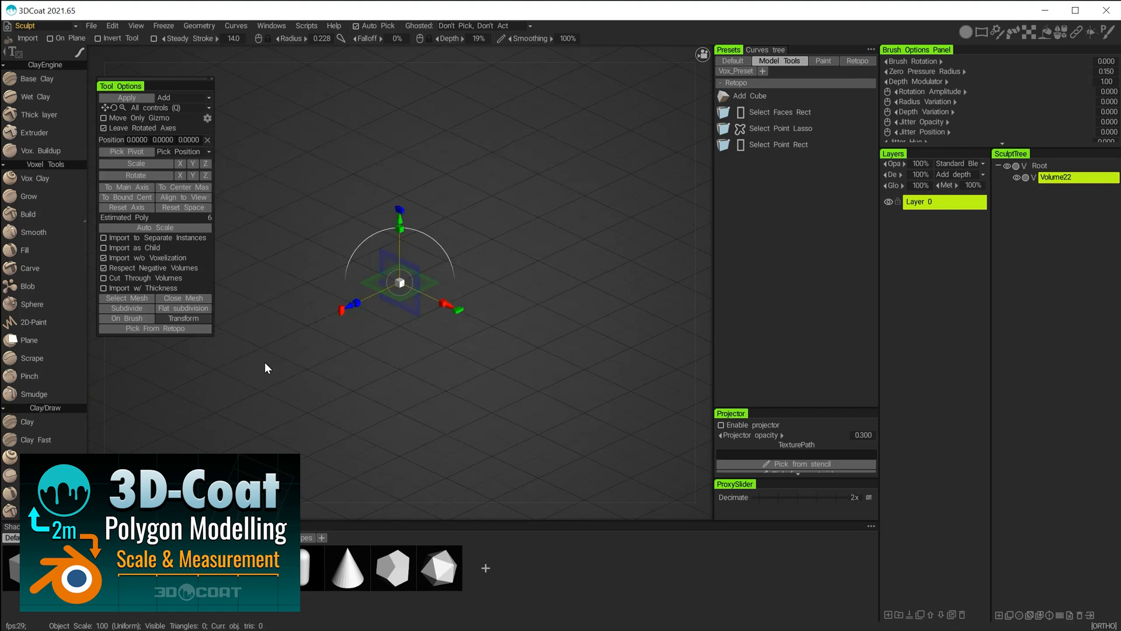
Step: Return to the Modeling room and create a cube from the 3D Primitives at its preset size and position
click(26, 27)
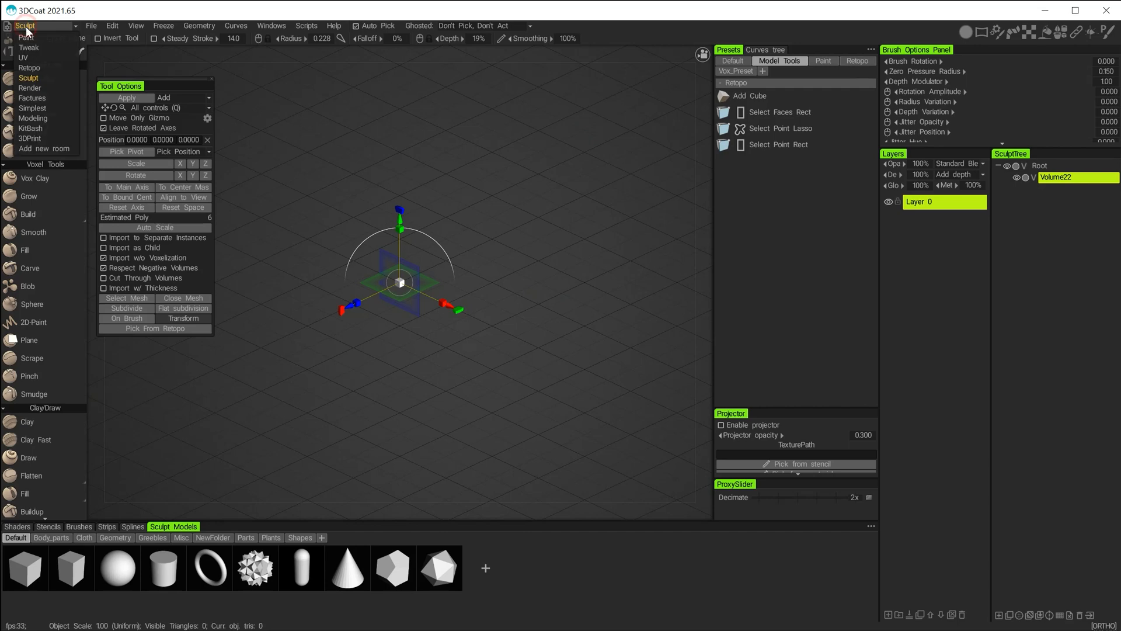
click(46, 117)
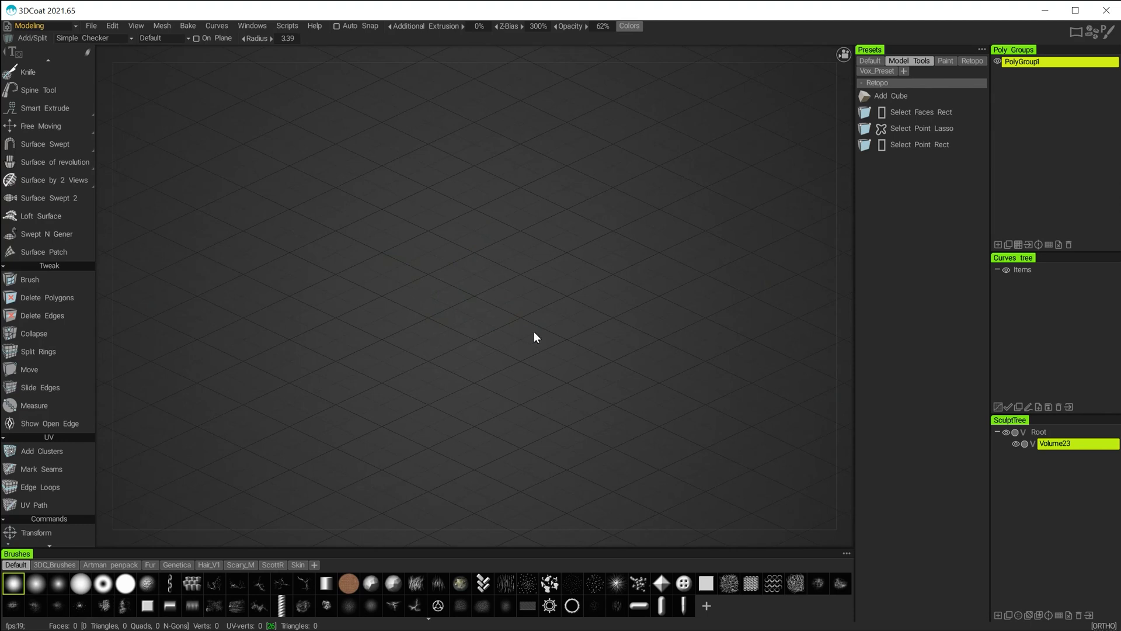
key(alt)
key(space)
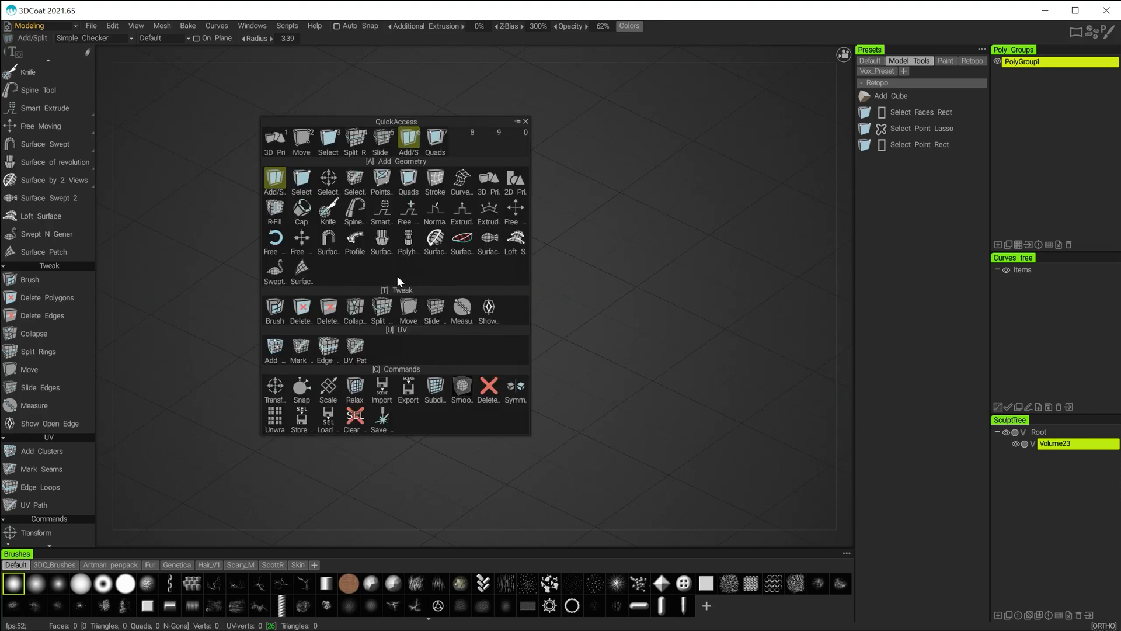
click(490, 182)
mouse_move(54, 125)
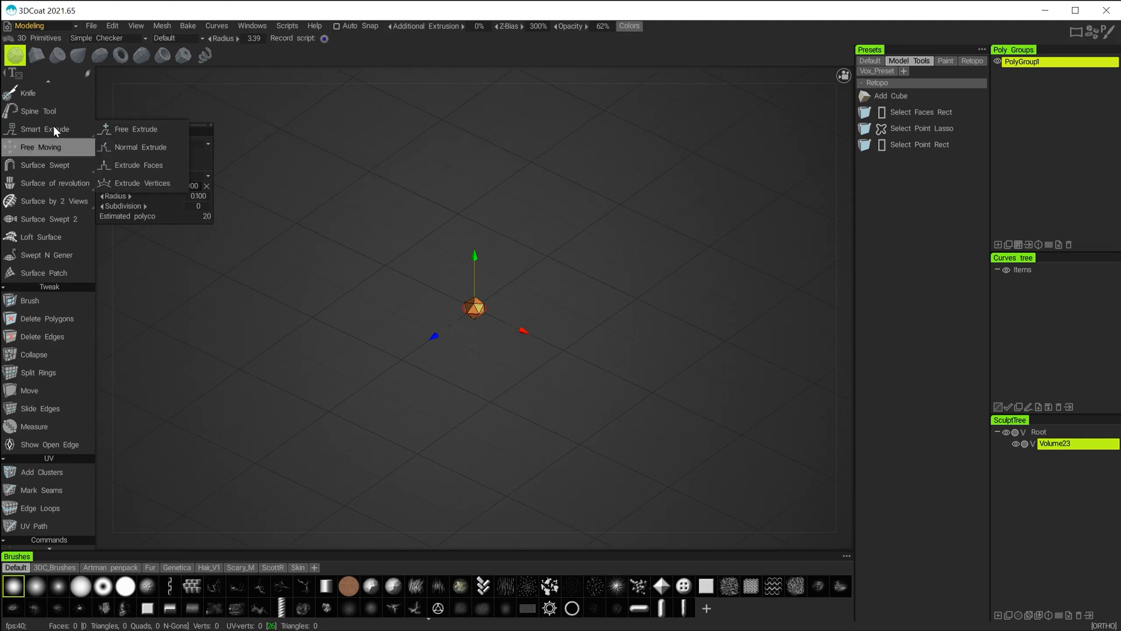
click(35, 56)
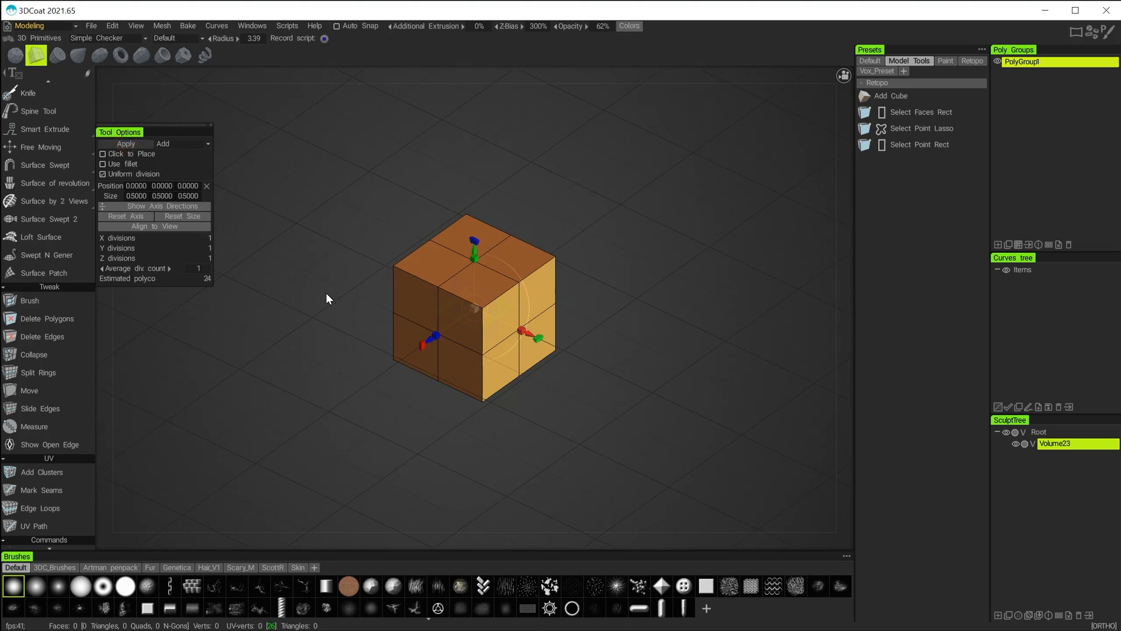
key(Return)
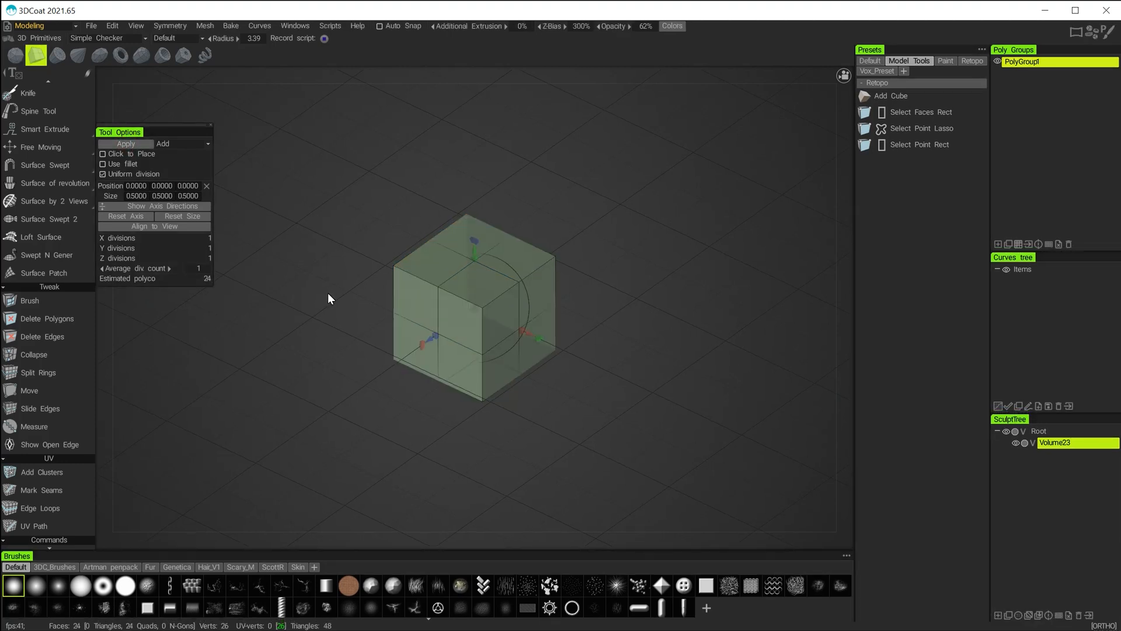
Step: Activate the Select tool and examine the new cube from a closer, higher angle
key(space)
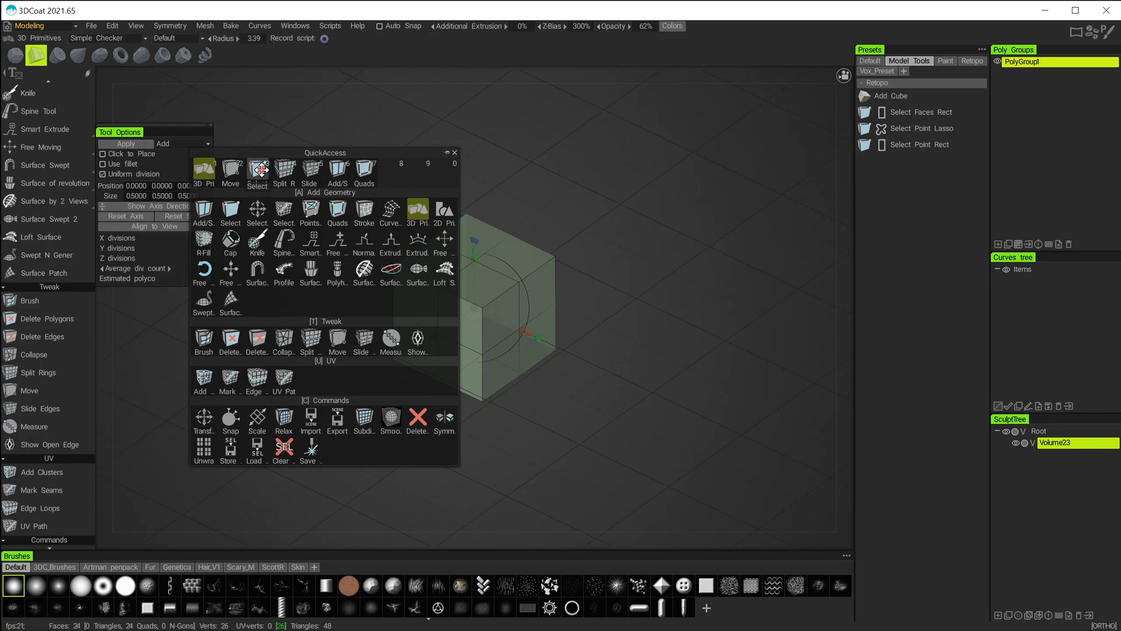
click(261, 170)
mouse_move(393, 279)
alt+mouse_down()
mouse_move(445, 241)
mouse_move(400, 269)
alt+mouse_up()
alt+right_drag(400, 270, 405, 429)
alt+drag(287, 351, 311, 390)
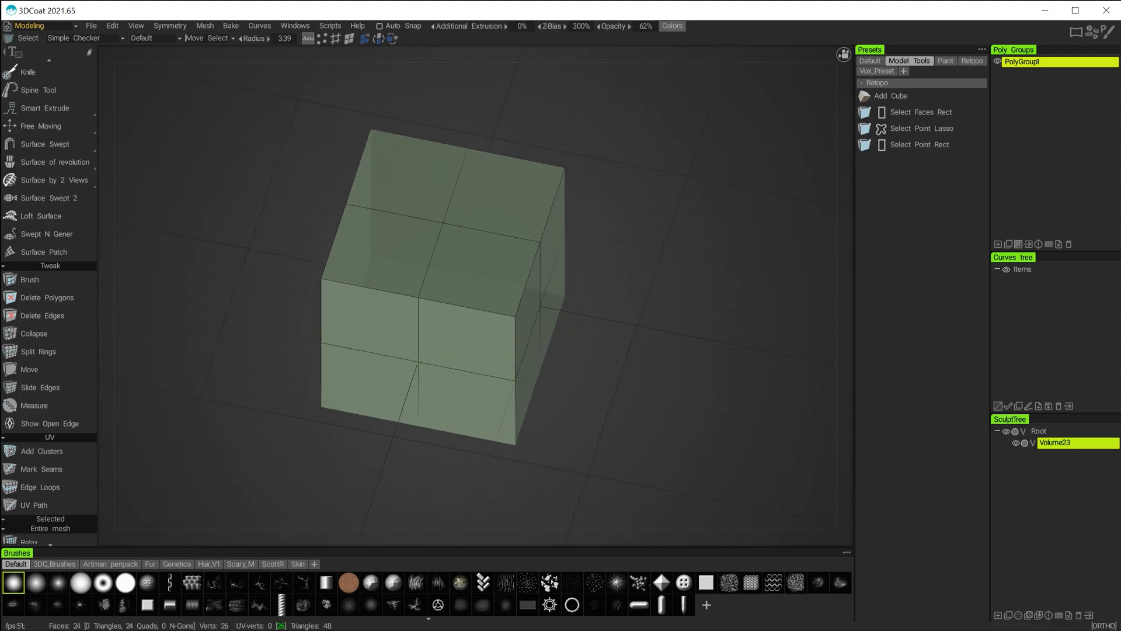
Step: Activate the Measure tool, set its measurement units to Meters (m), and widen its options window
scroll(29, 407, down, 3)
scroll(26, 404, down, 1)
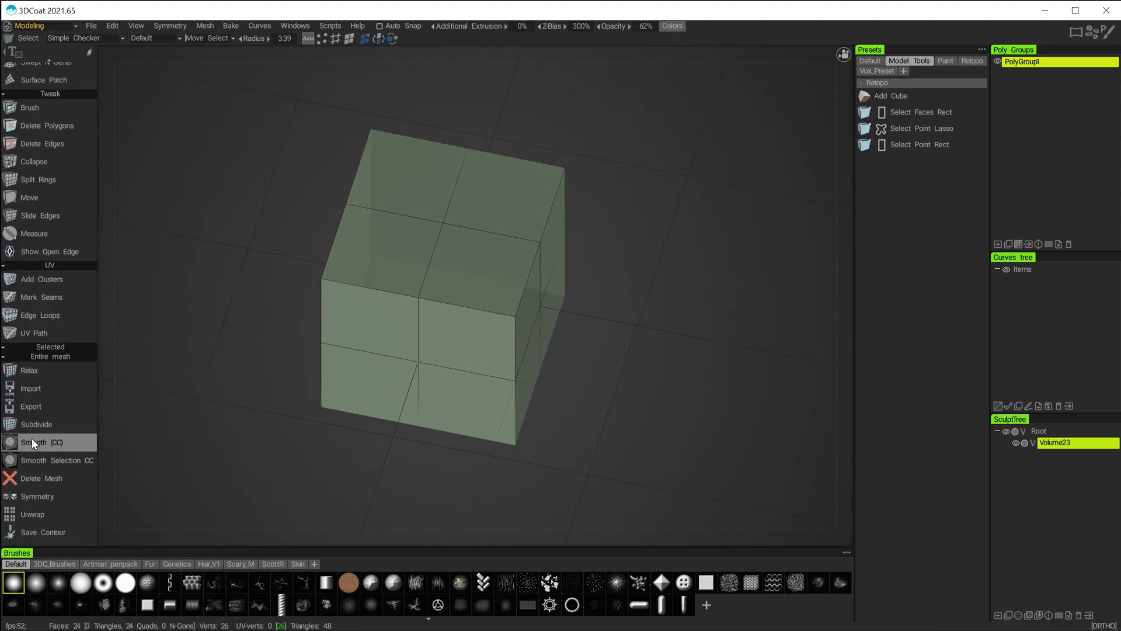
click(26, 236)
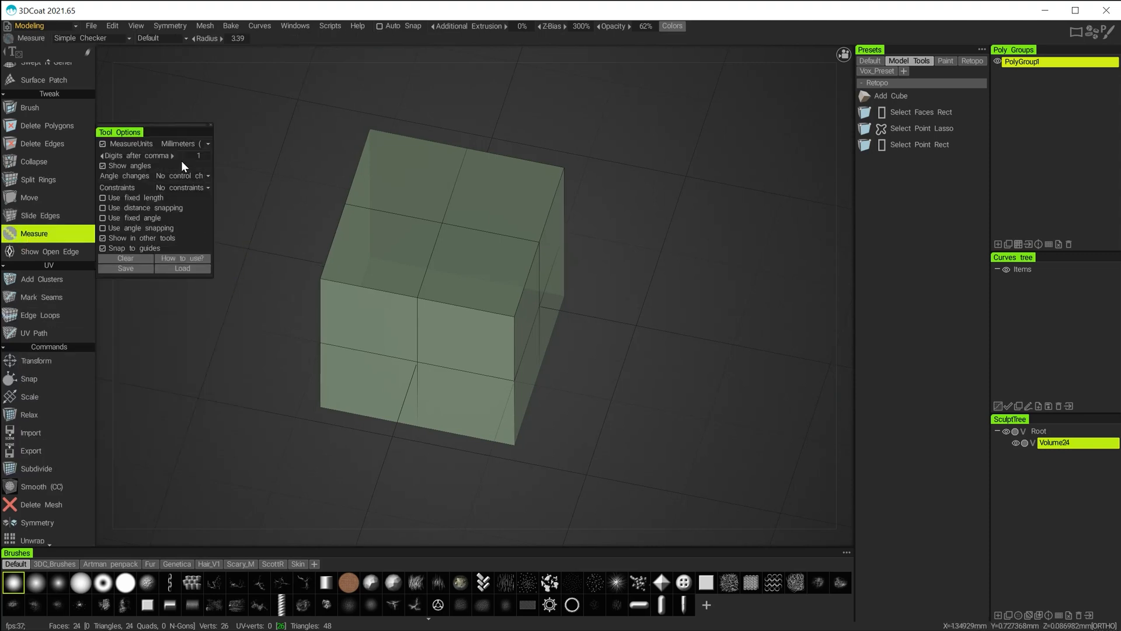
click(180, 145)
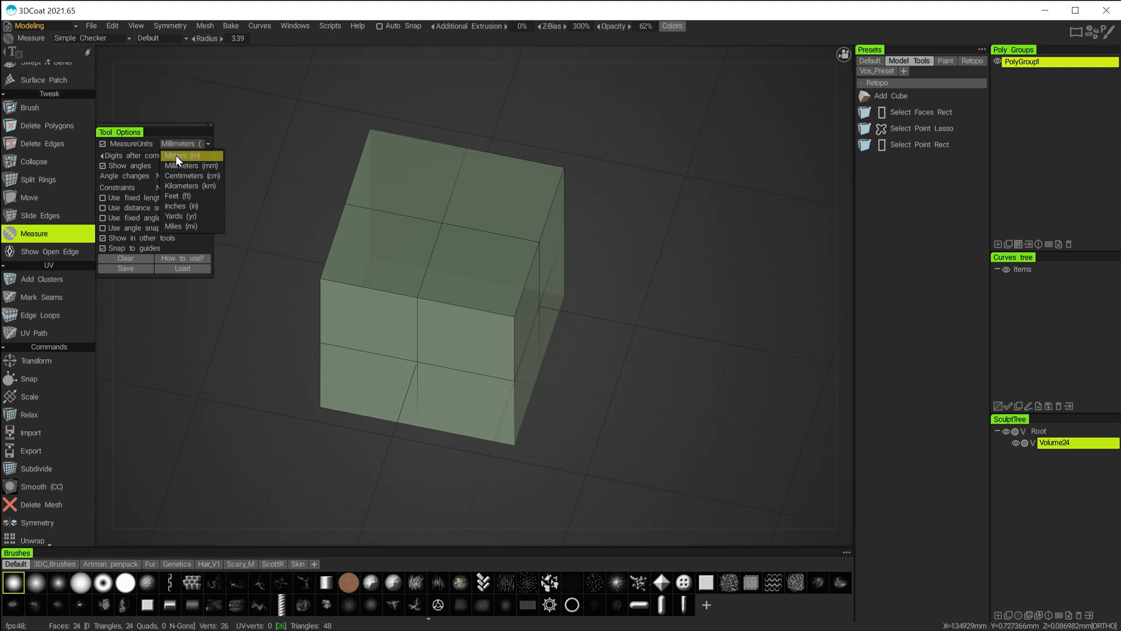
click(176, 155)
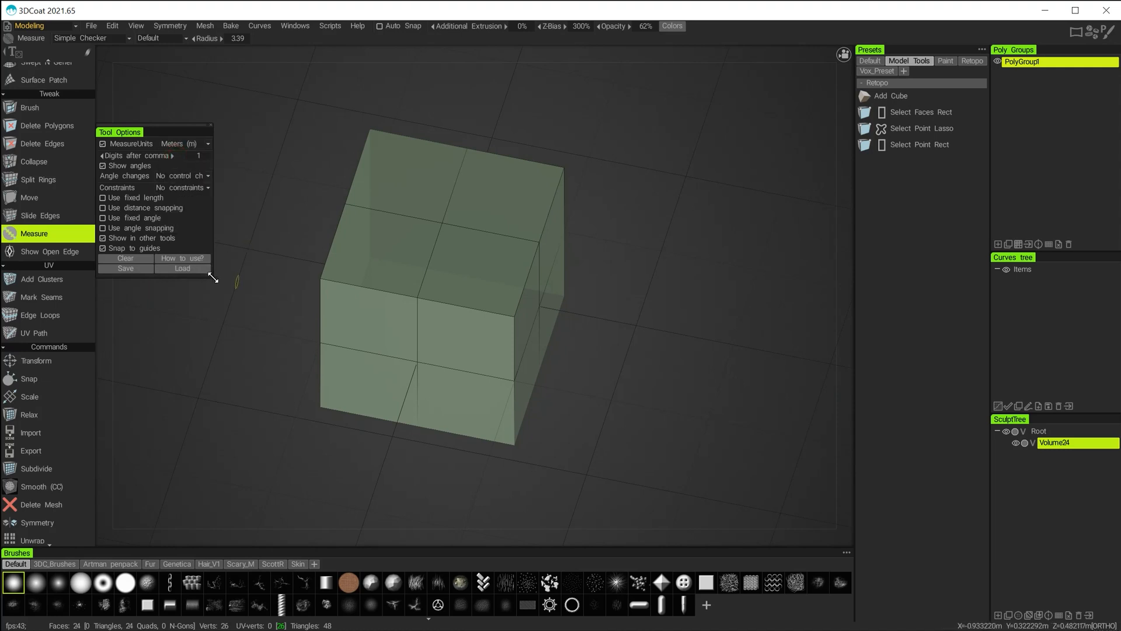
drag(213, 279, 275, 279)
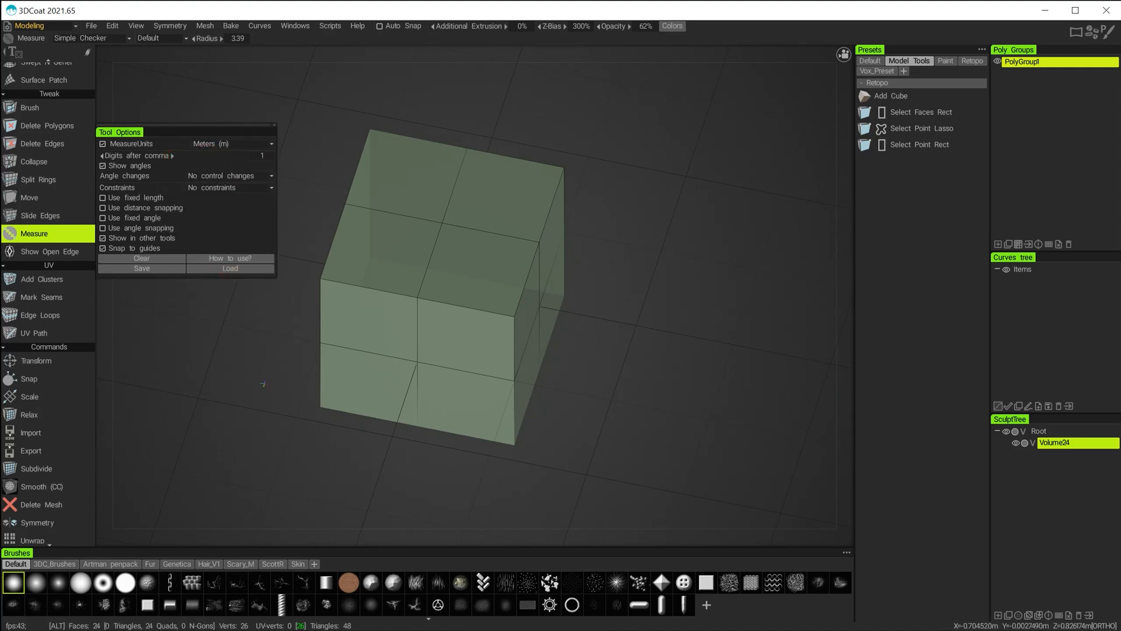
Step: Measure the cube's width with a horizontal line across its front face in the front view
alt+drag(263, 383, 287, 343)
mouse_move(765, 53)
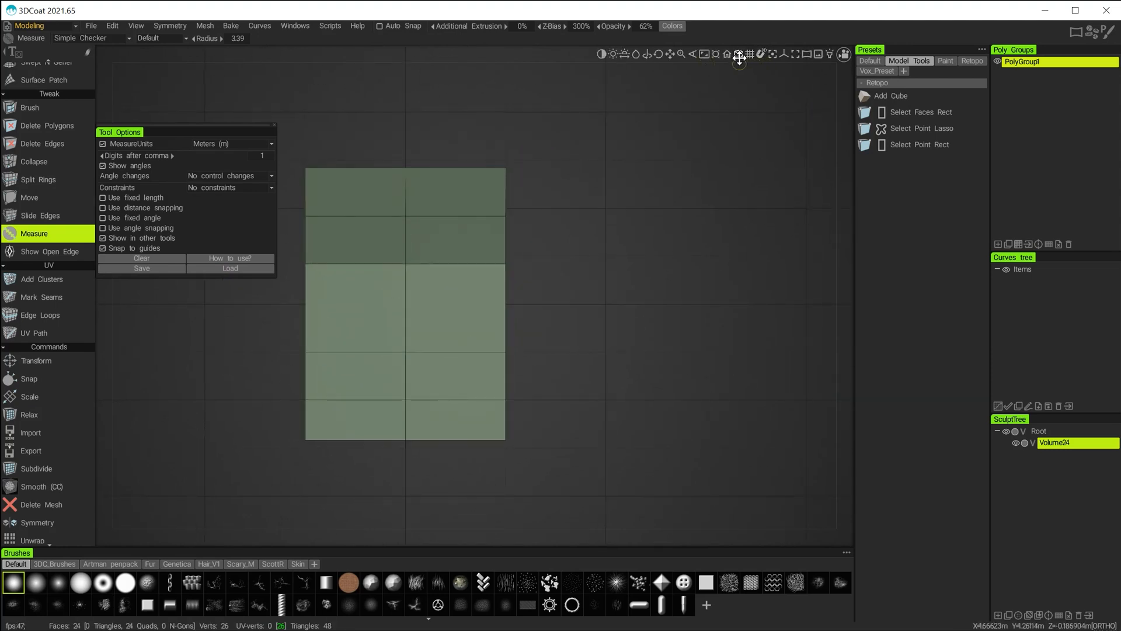
alt+drag(605, 269, 595, 223)
alt+right_drag(576, 320, 627, 334)
alt+middle_drag(630, 333, 726, 246)
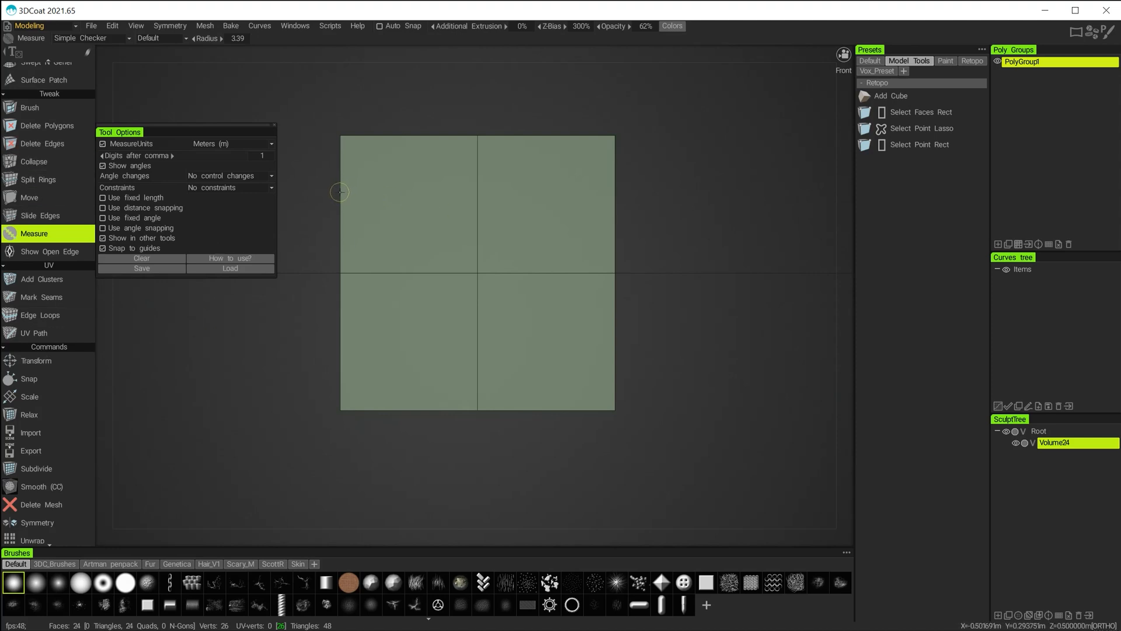
drag(341, 192, 616, 192)
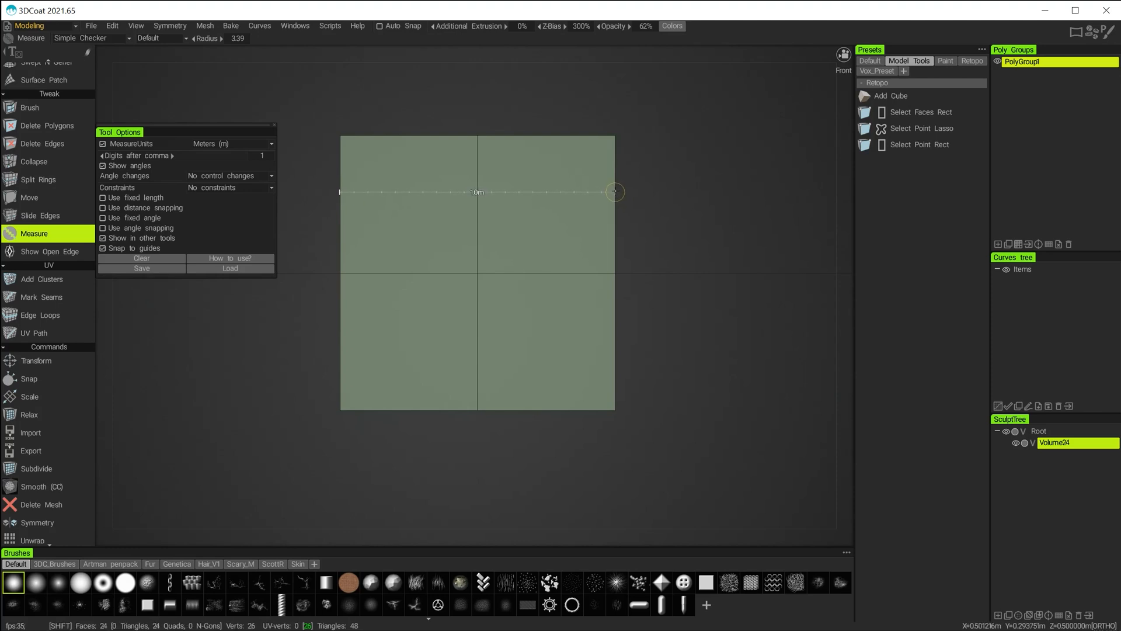
shift+drag(615, 191, 615, 190)
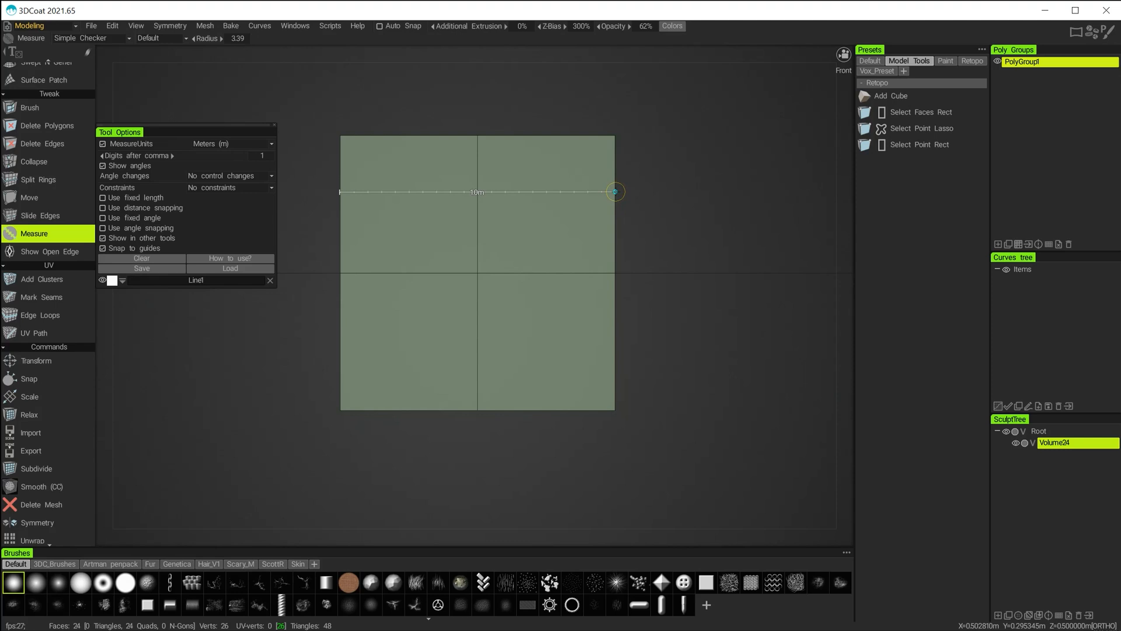
Step: Compare the cube's measured width with the floor grid from above and delete the measurement line
alt+drag(666, 297, 608, 335)
alt+middle_drag(581, 310, 544, 397)
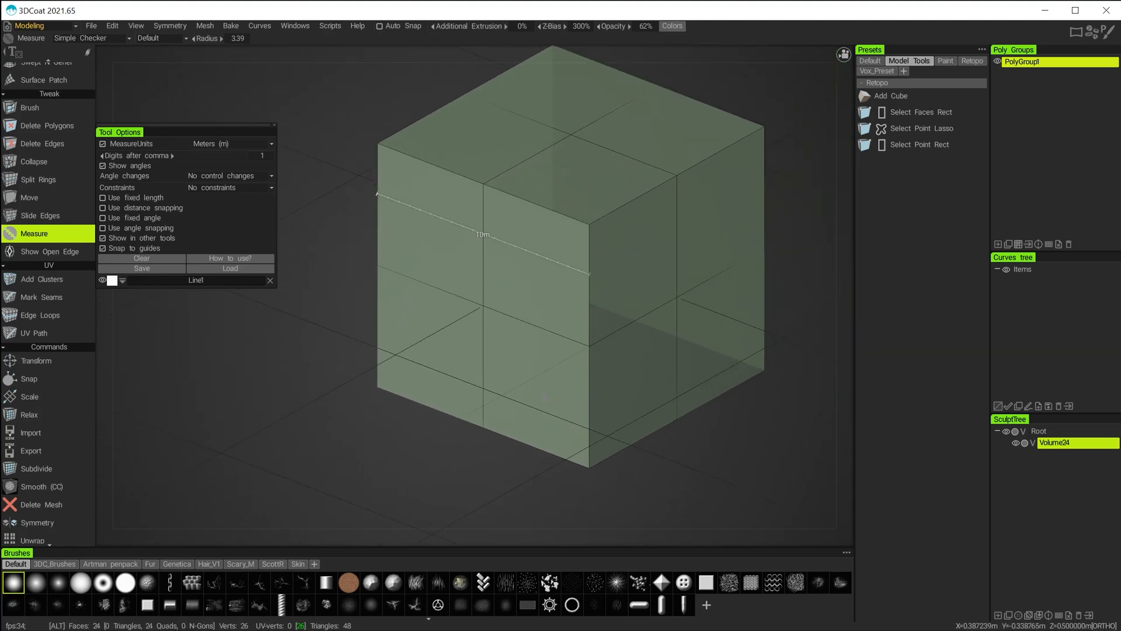
scroll(488, 334, down, 5)
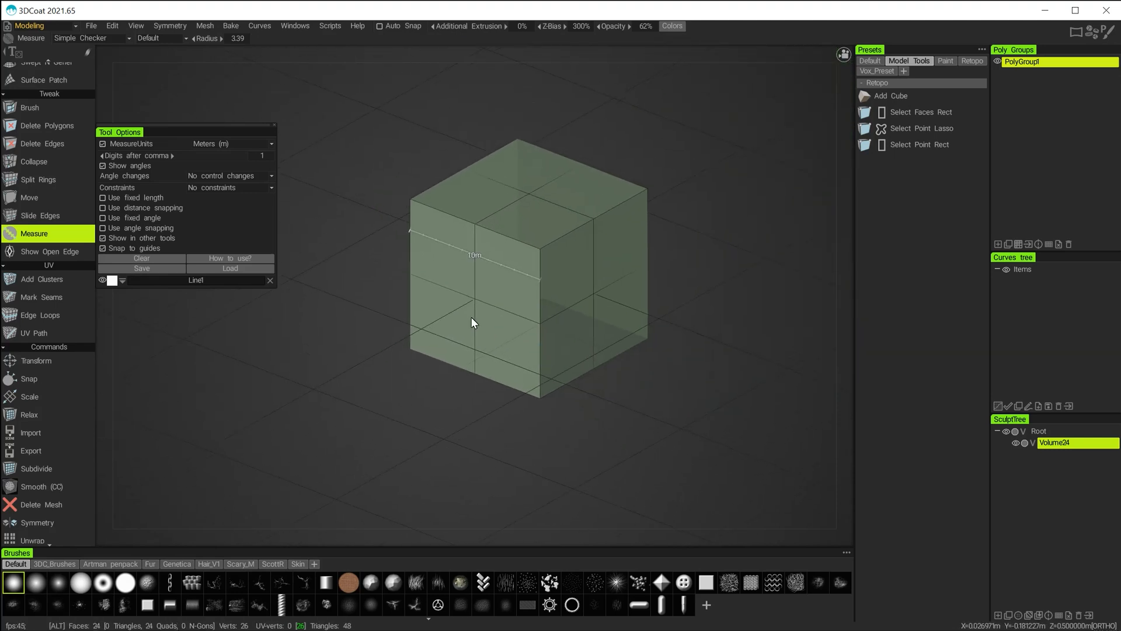
alt+shift+drag(467, 257, 480, 355)
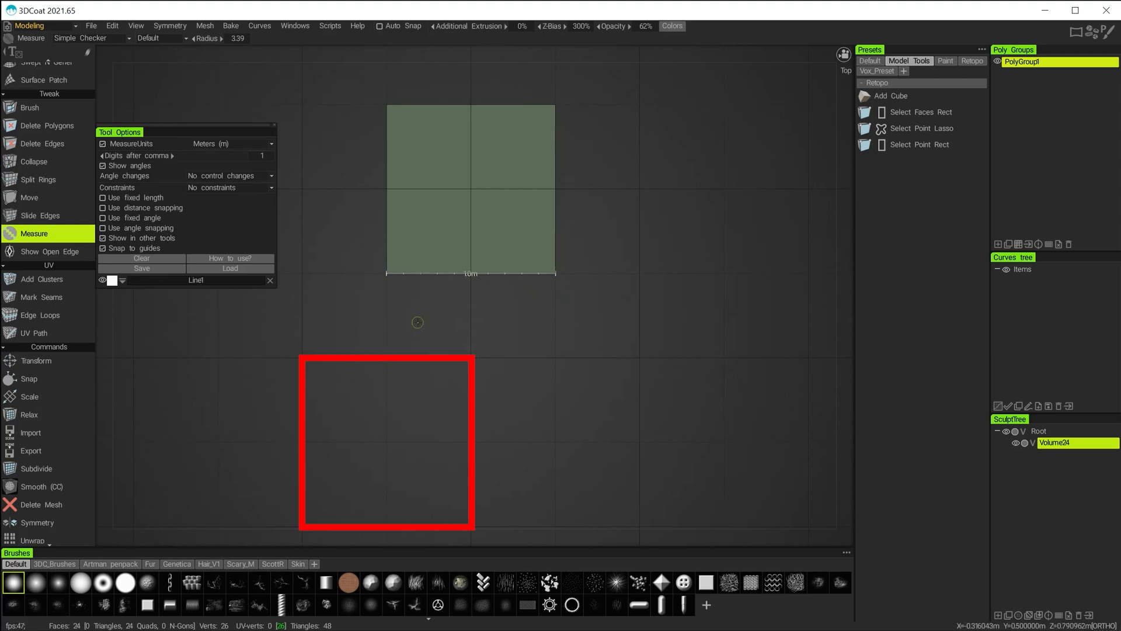
drag(507, 357, 364, 309)
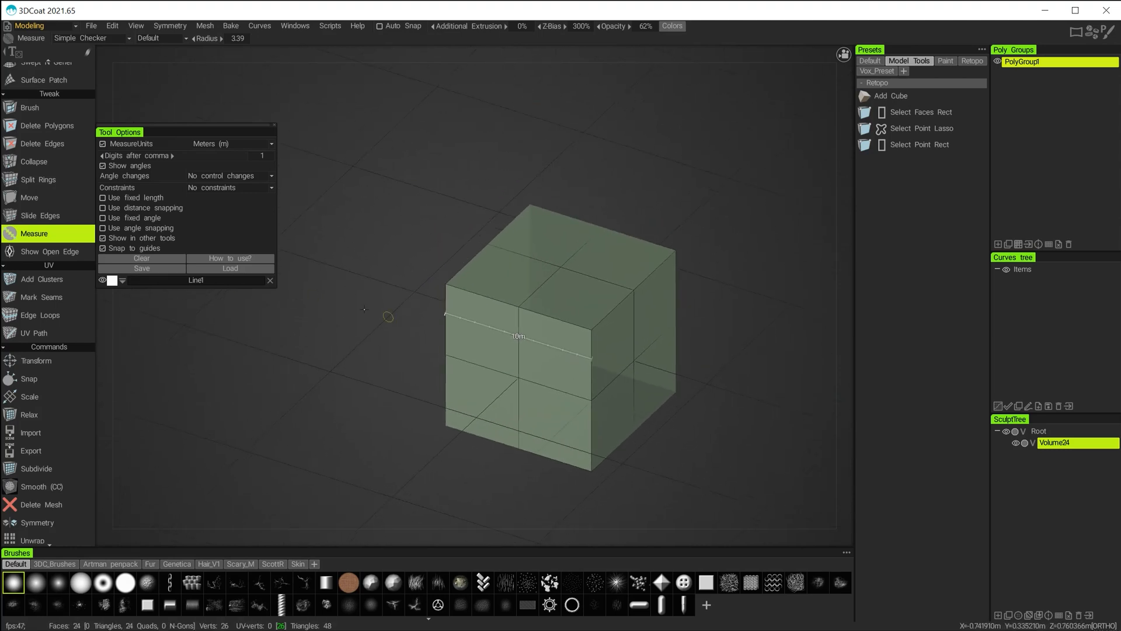
click(270, 279)
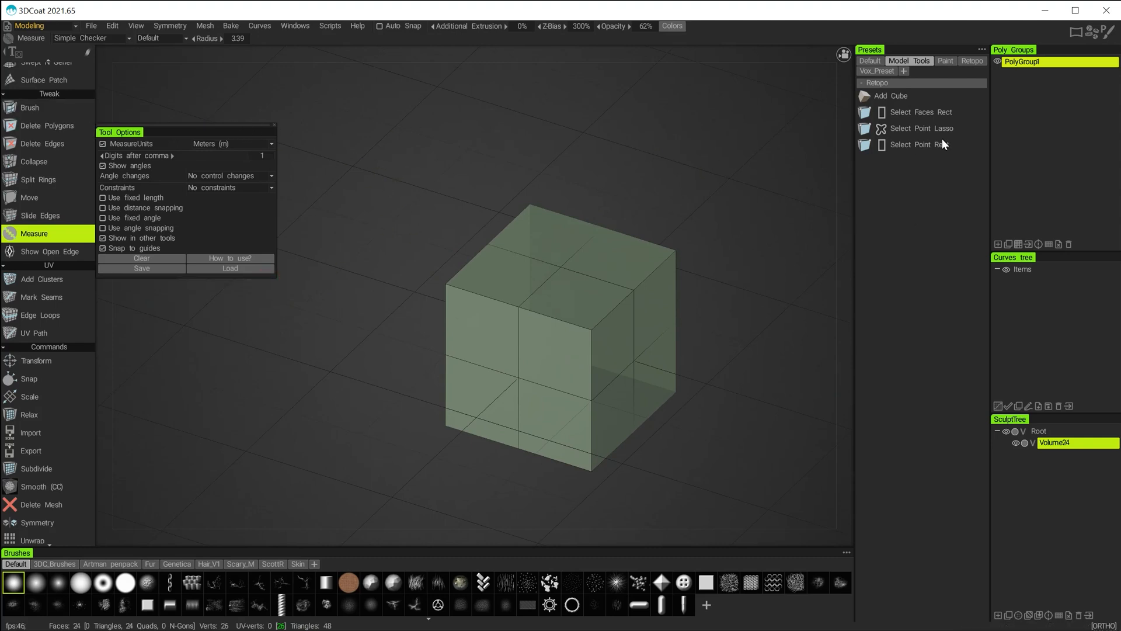
alt+middle_drag(660, 174, 625, 130)
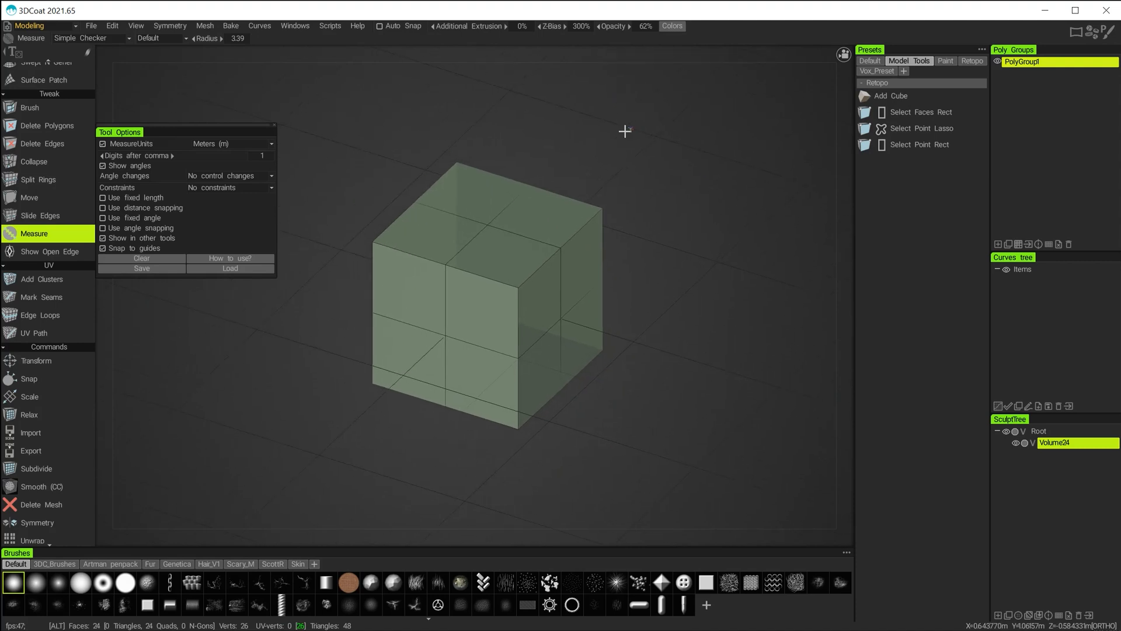
Step: Rename the cube's poly group as cube_ref and keep it selected
click(1020, 60)
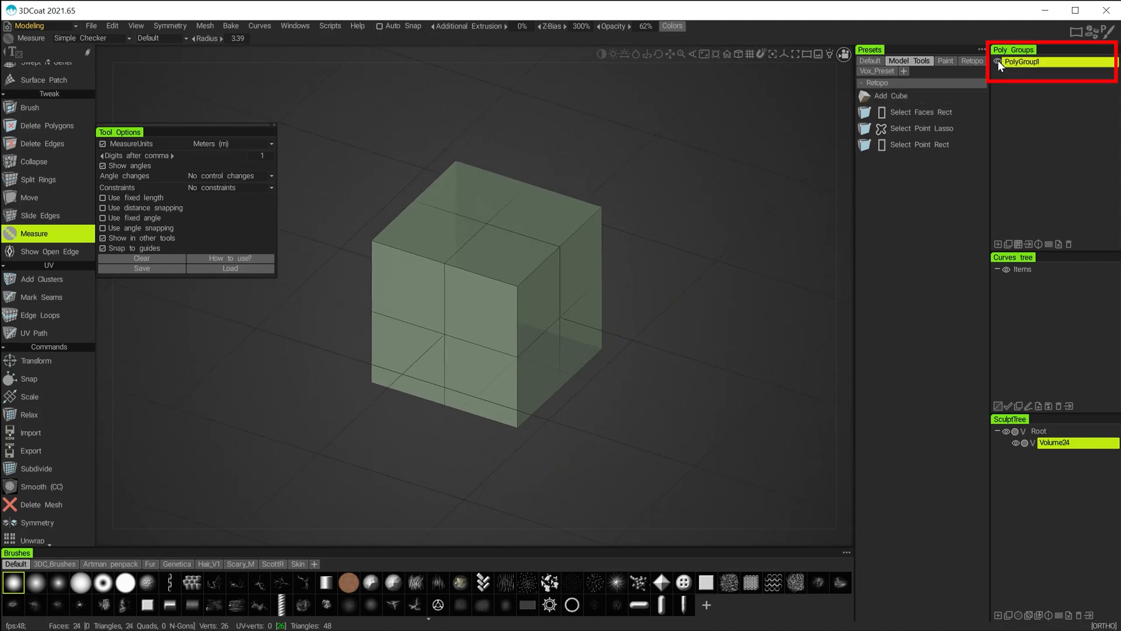
double_click(1024, 62)
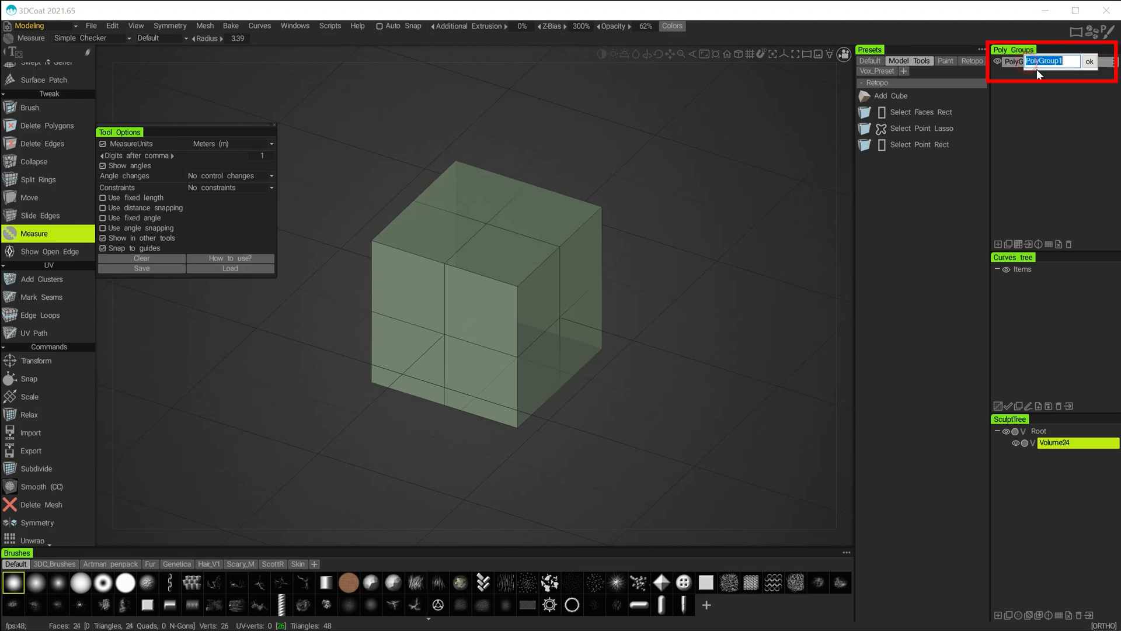
text(cube_ref)
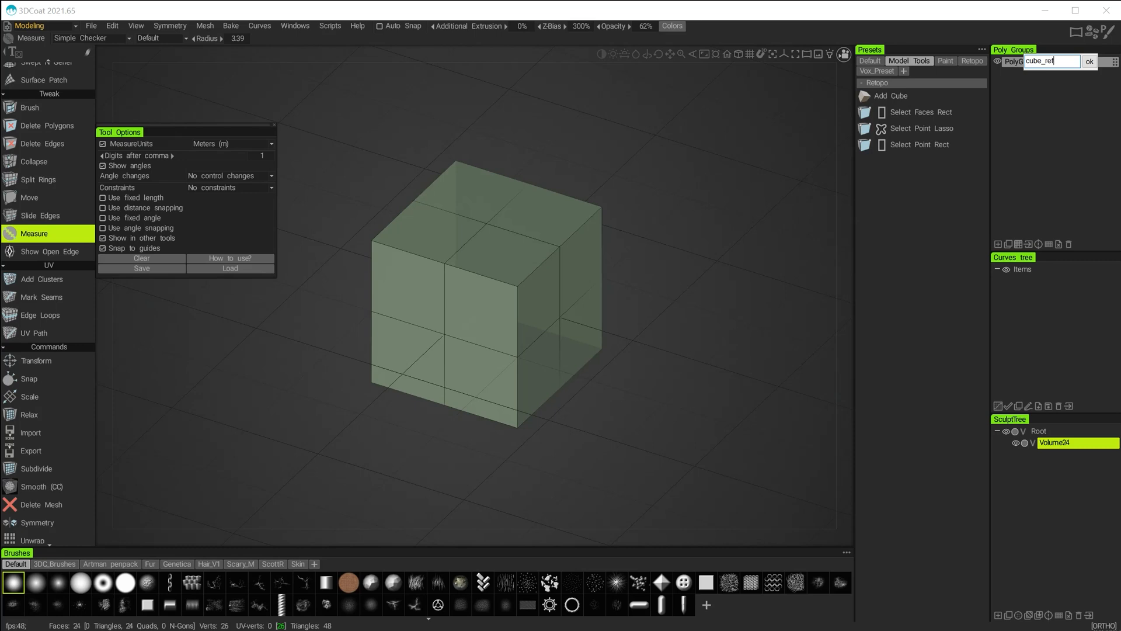
key(Return)
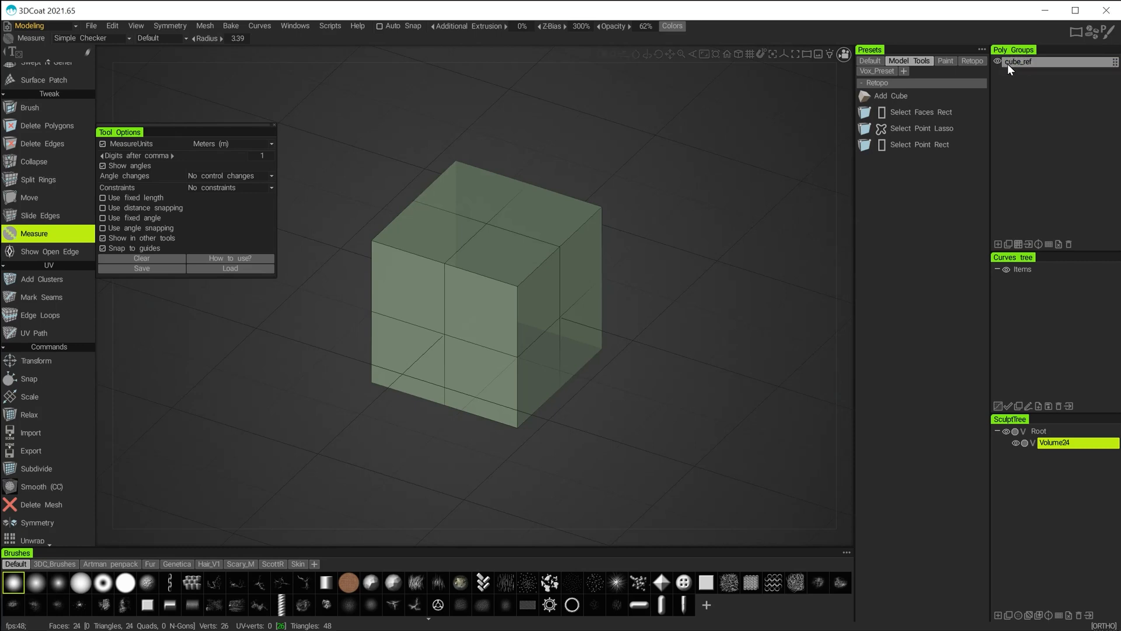
click(1007, 64)
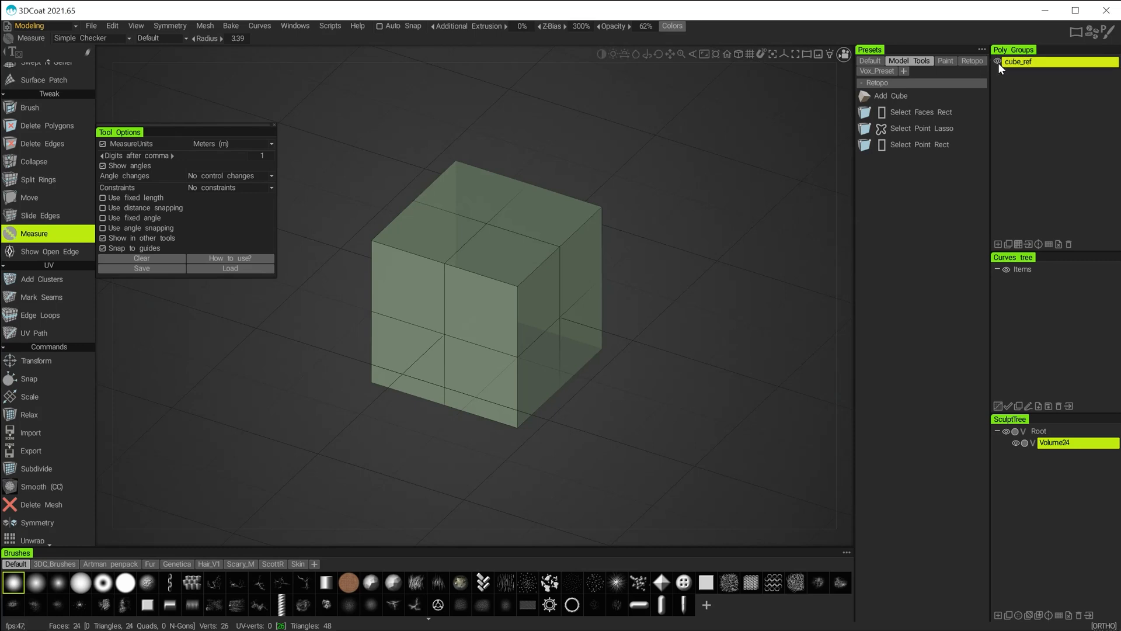
Step: Hide the cube_ref poly group, leaving only the empty floor grid in the viewport
click(997, 62)
click(996, 61)
click(997, 61)
click(997, 61)
click(997, 61)
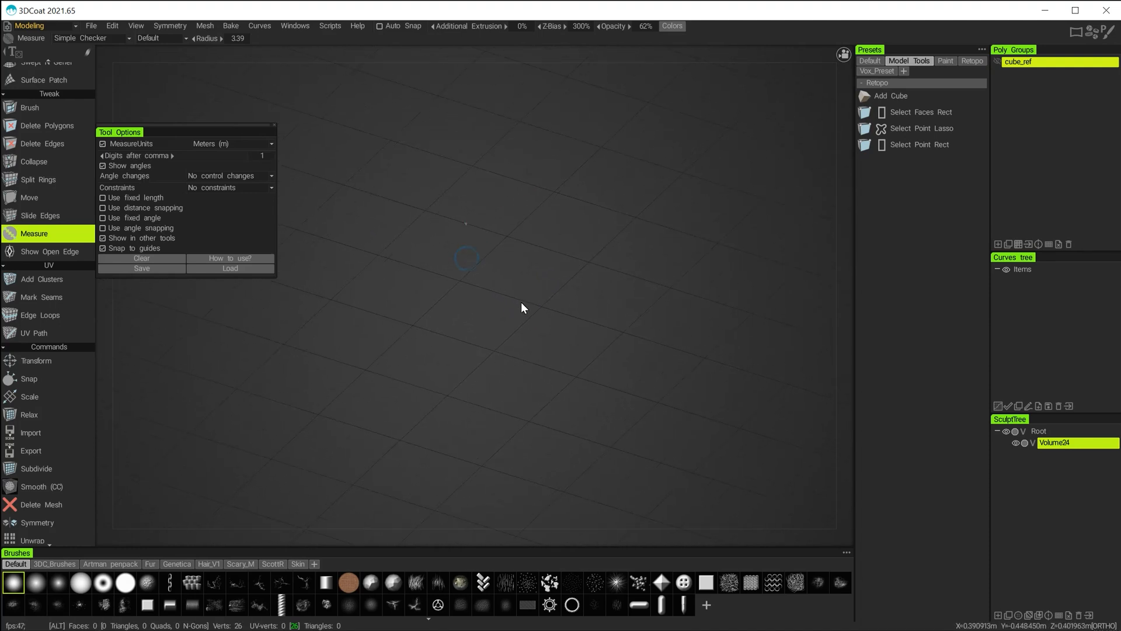
Step: Toggle the Snap to 3D Grid view option and move the Measure tool's options window slightly higher
click(114, 26)
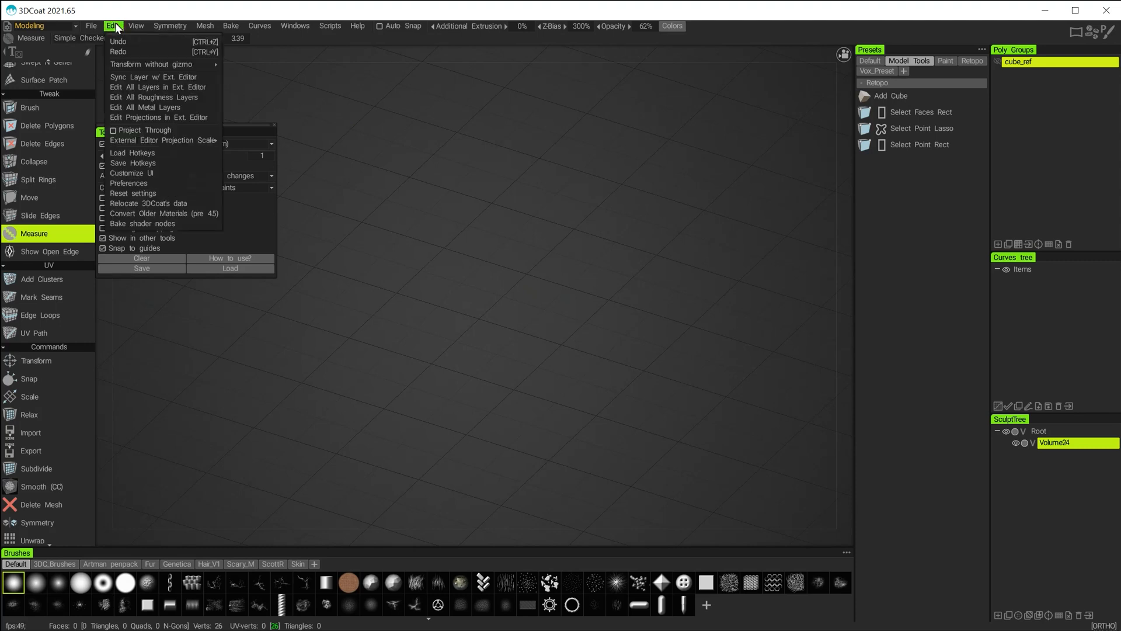
mouse_move(138, 25)
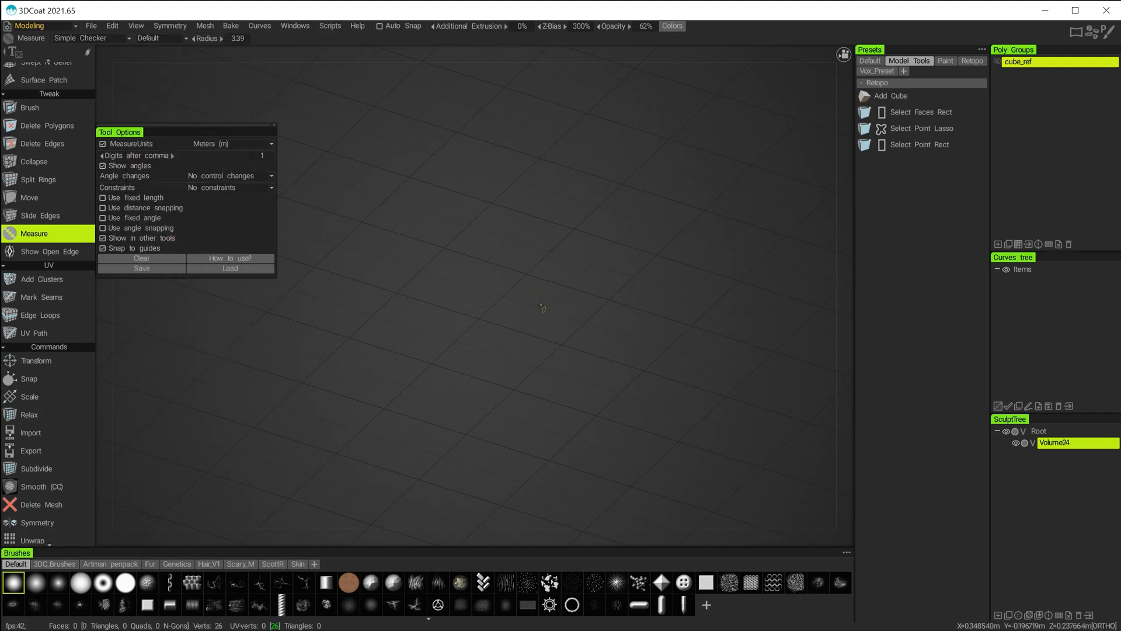
click(143, 26)
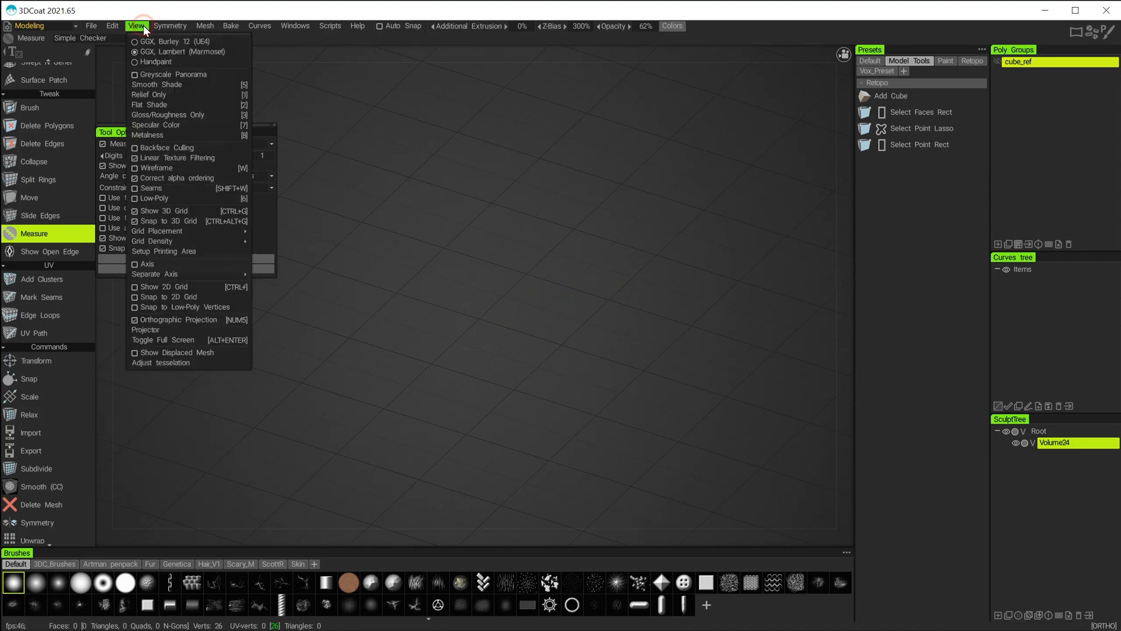
click(181, 220)
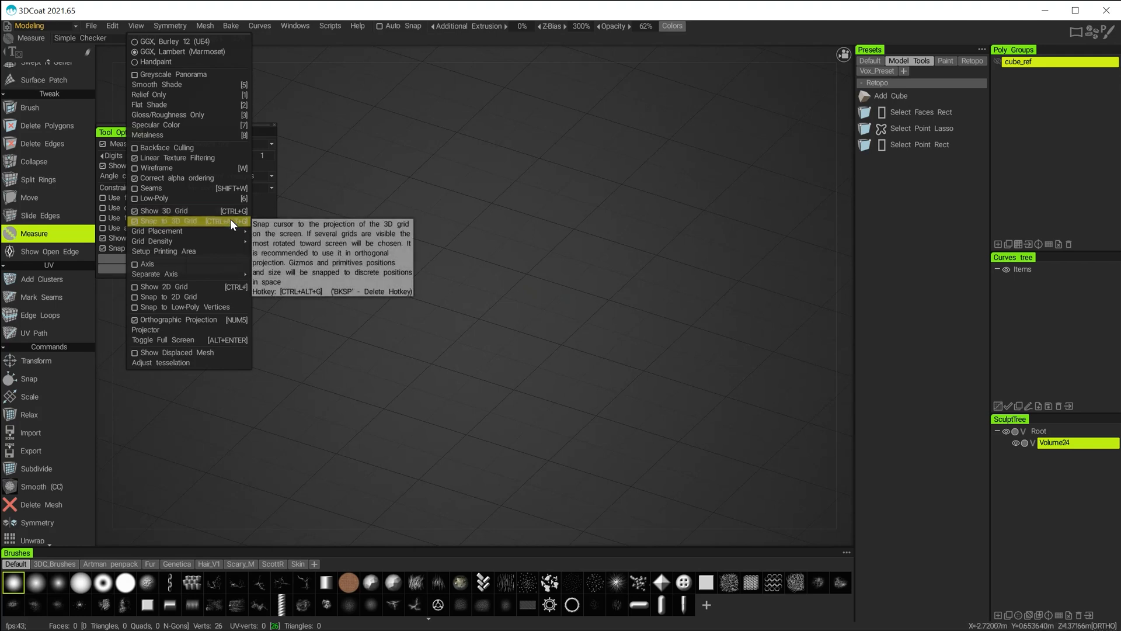
click(149, 222)
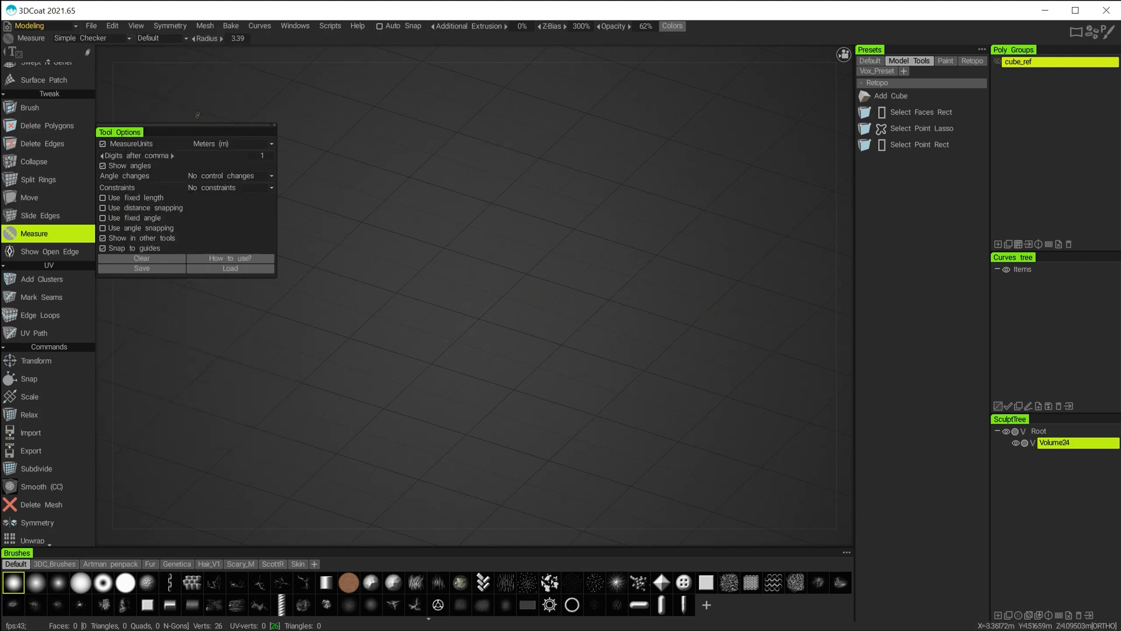
drag(195, 130, 213, 99)
drag(499, 343, 458, 342)
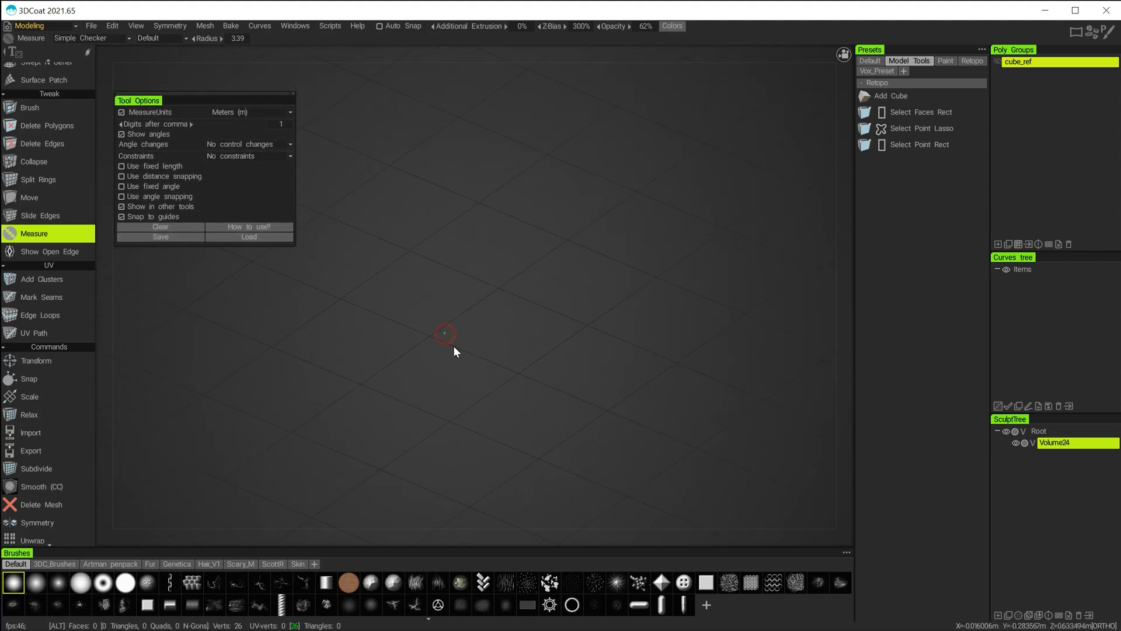
alt+drag(474, 346, 476, 334)
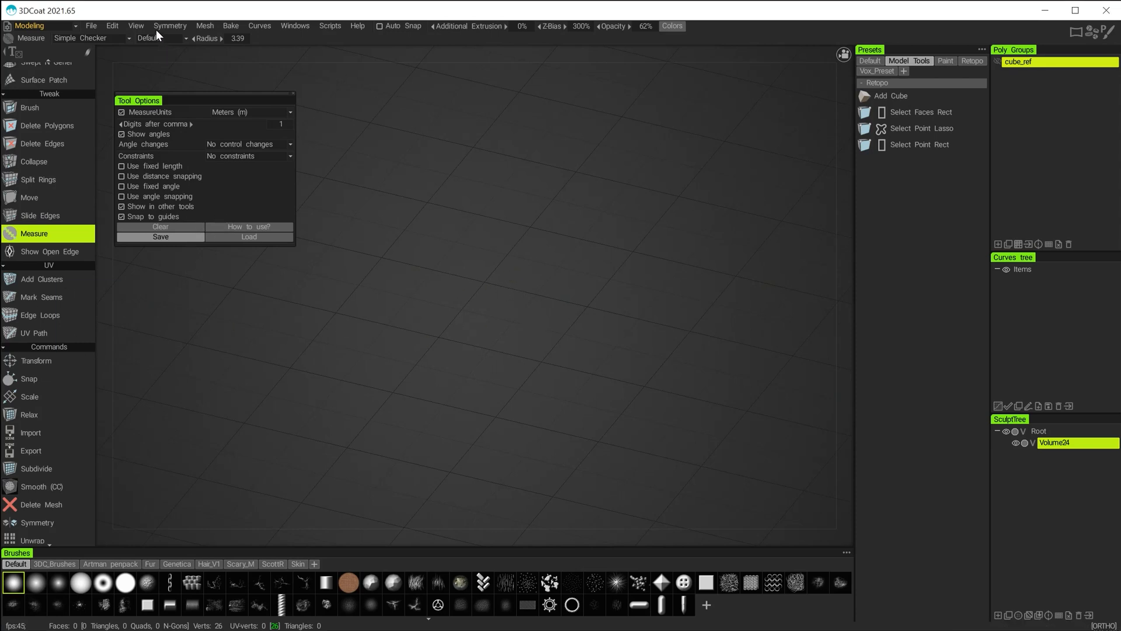
Step: Bring the file Male Viz_decimated.obj from the dev folder into the scene with the Import for AUTOPO option
drag(421, 188, 583, 115)
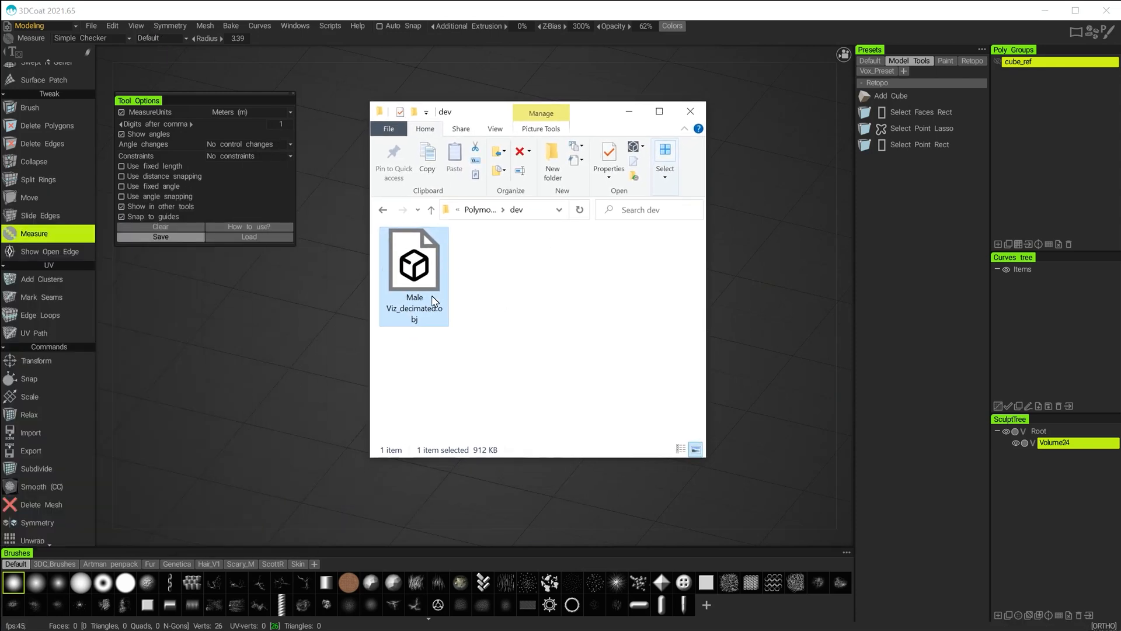
drag(441, 101, 441, 87)
drag(419, 254, 299, 317)
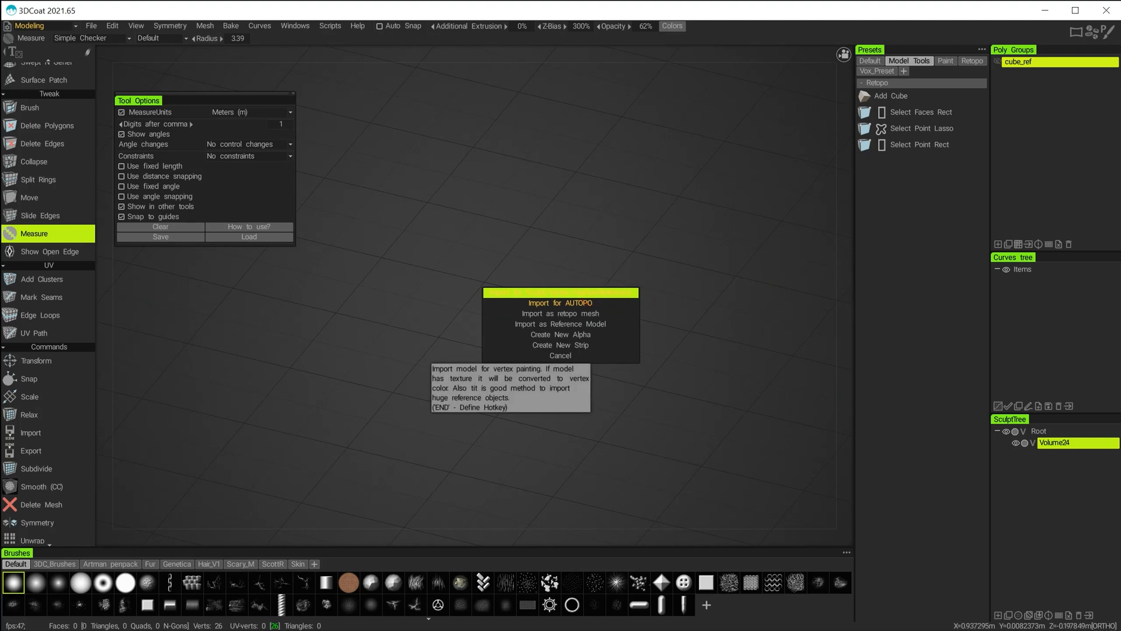
click(561, 292)
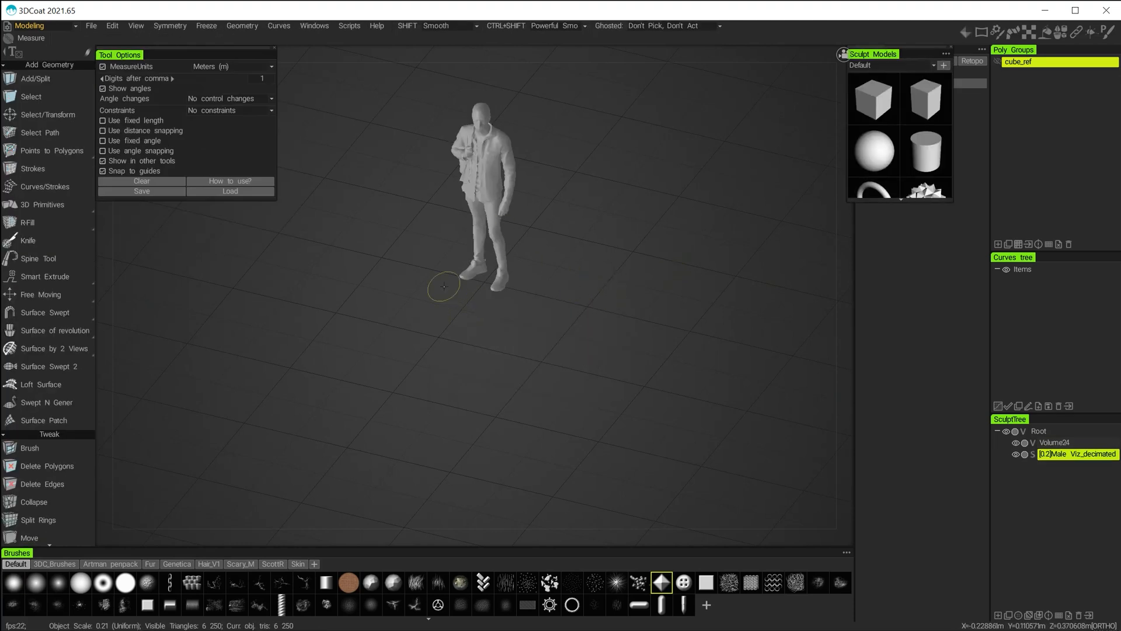
Step: Examine the imported male figure from a lower angle and close up on the upper body
alt+drag(497, 209, 507, 188)
alt+middle_drag(552, 188, 538, 303)
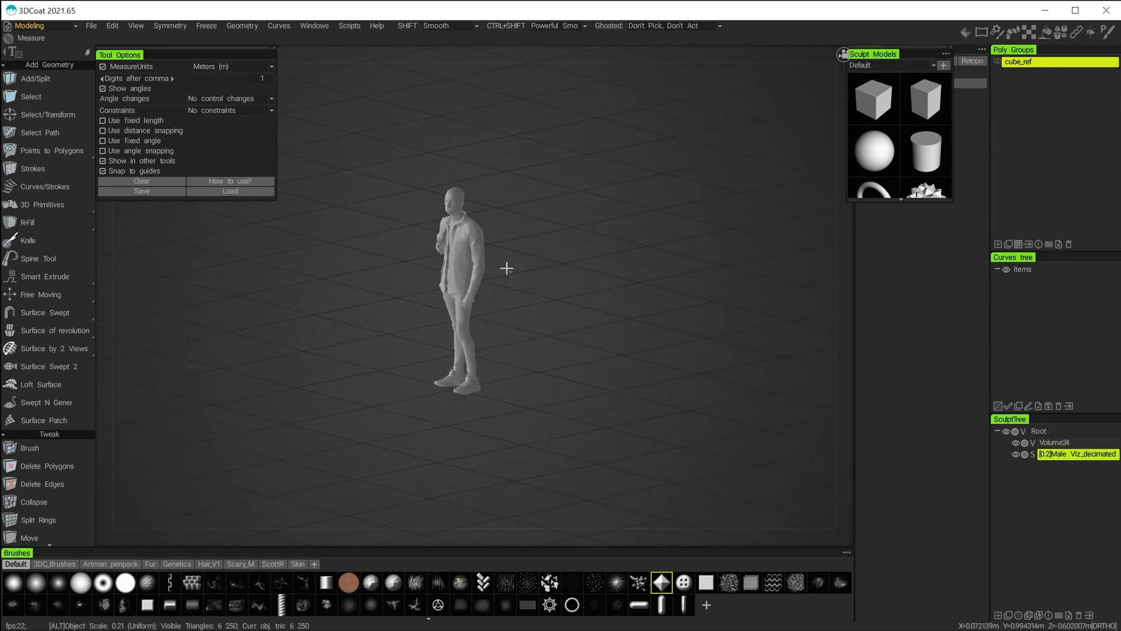
alt+right_drag(526, 249, 576, 312)
mouse_move(565, 310)
alt+mouse_down()
mouse_move(534, 293)
mouse_move(585, 303)
alt+mouse_up()
alt+right_drag(549, 242, 579, 281)
alt+middle_drag(598, 245, 613, 331)
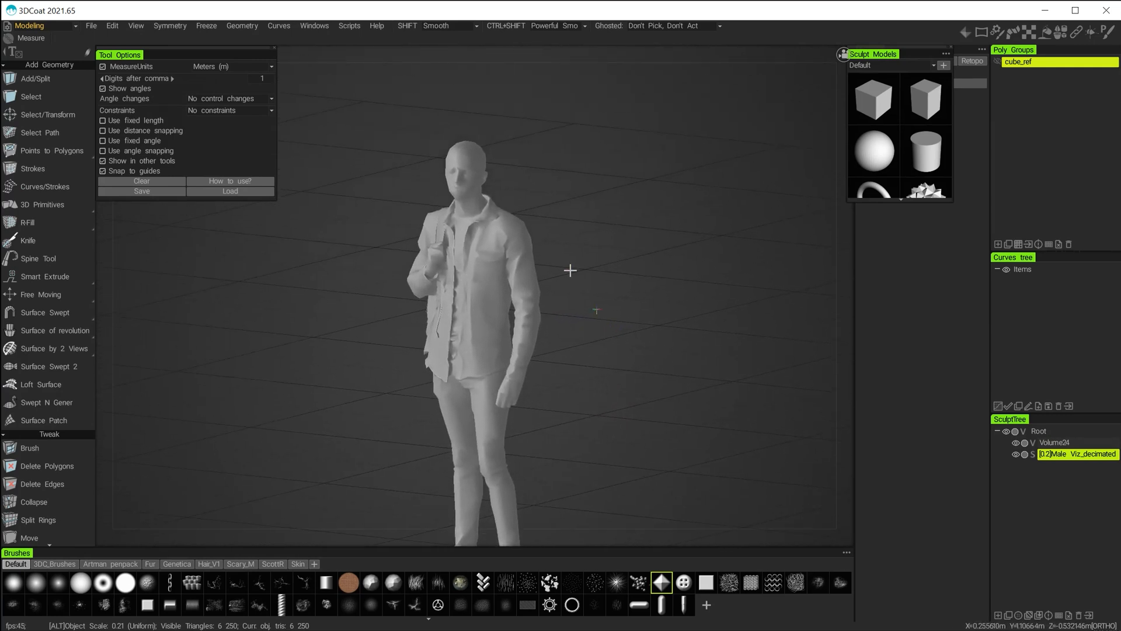
alt+right_drag(570, 269, 598, 295)
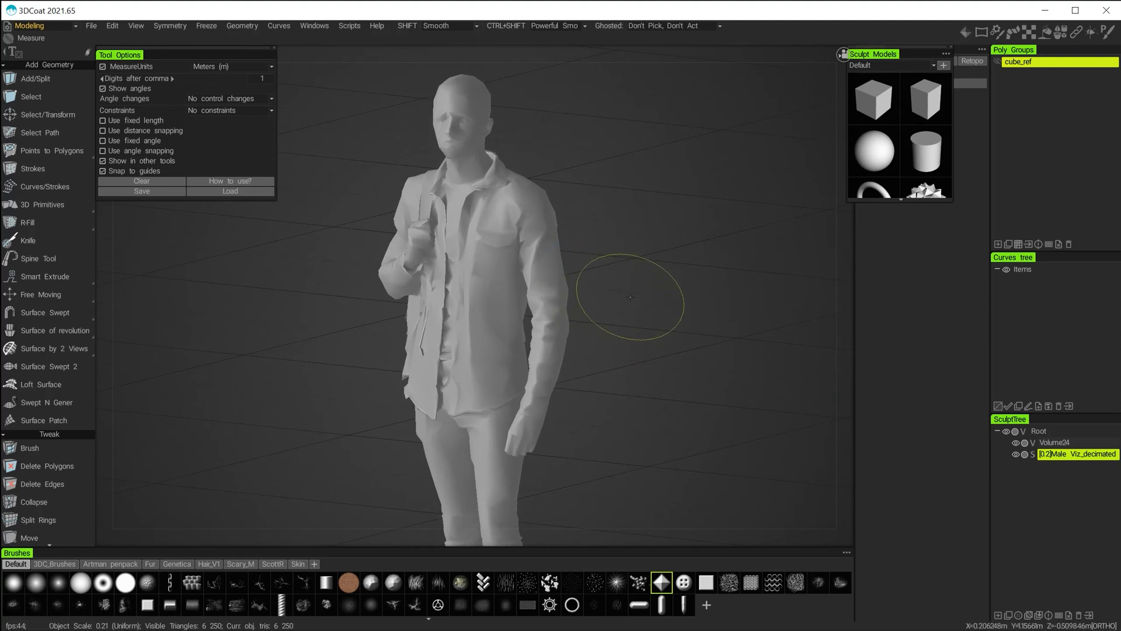
Step: Examine the male figure's mesh in wireframe from the front and discard the stray measurement line
click(634, 243)
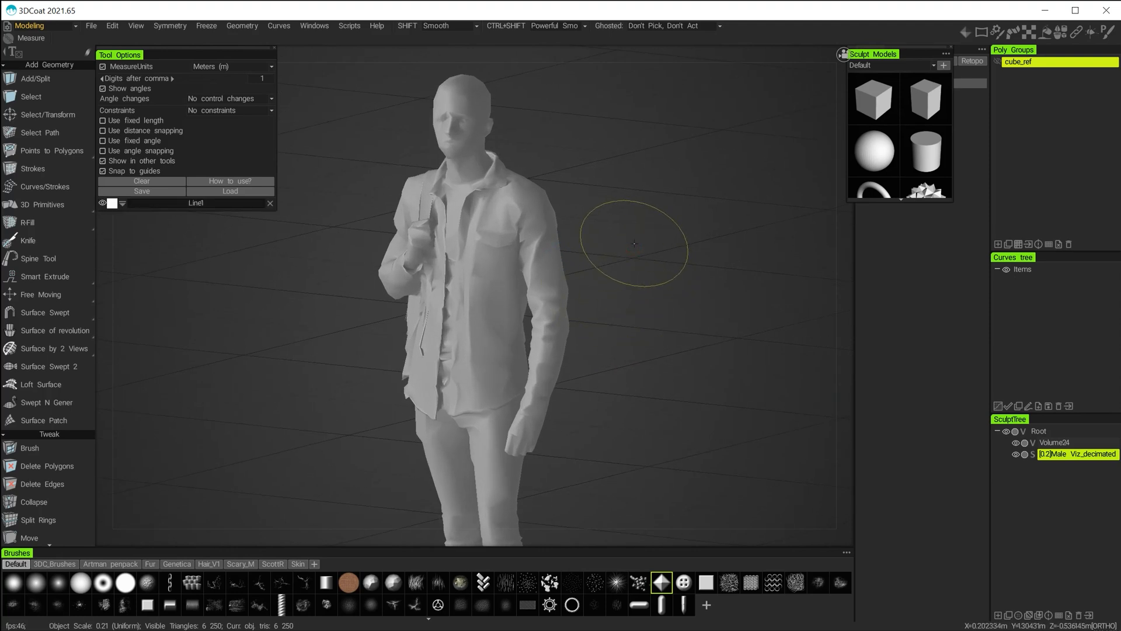
key(w)
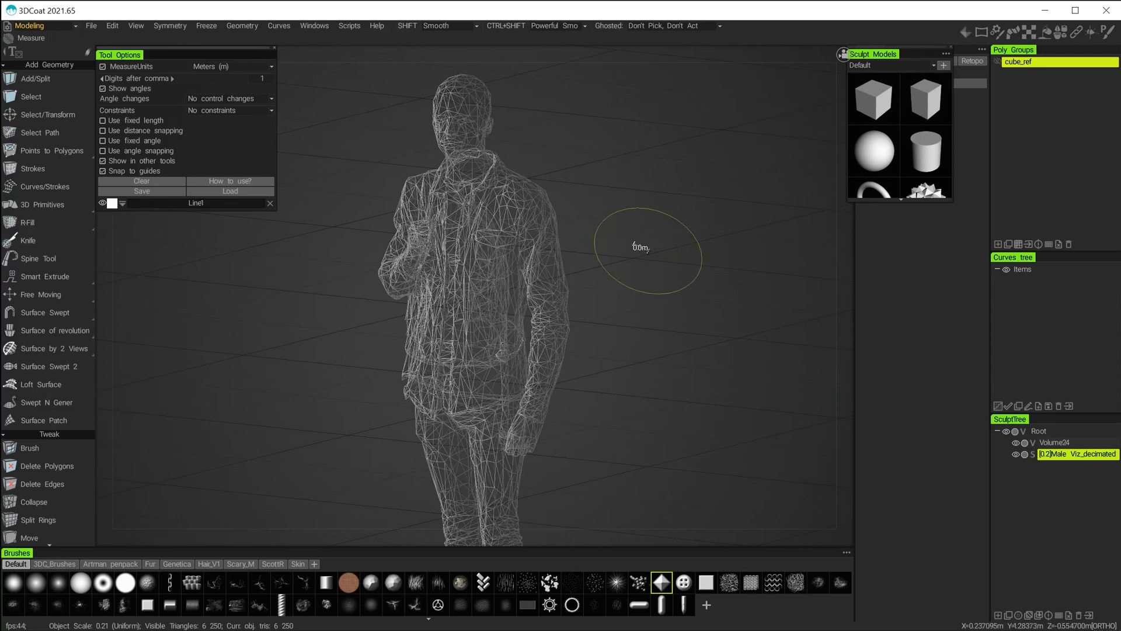
mouse_move(626, 240)
alt+mouse_down()
mouse_move(630, 219)
mouse_move(692, 236)
mouse_move(654, 237)
alt+mouse_up()
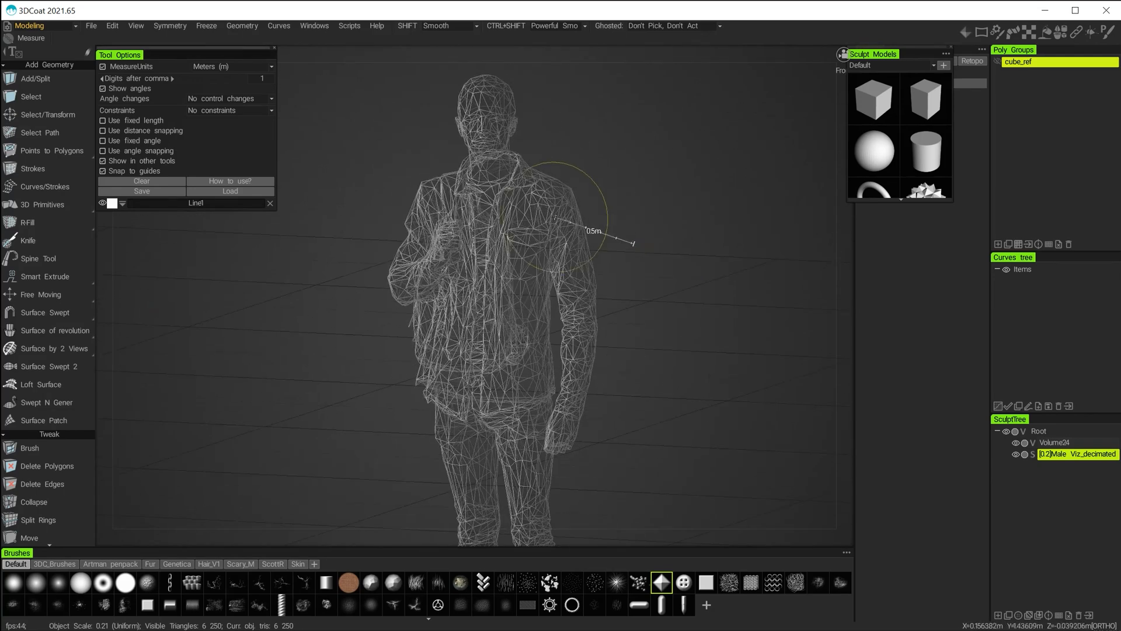
key(Escape)
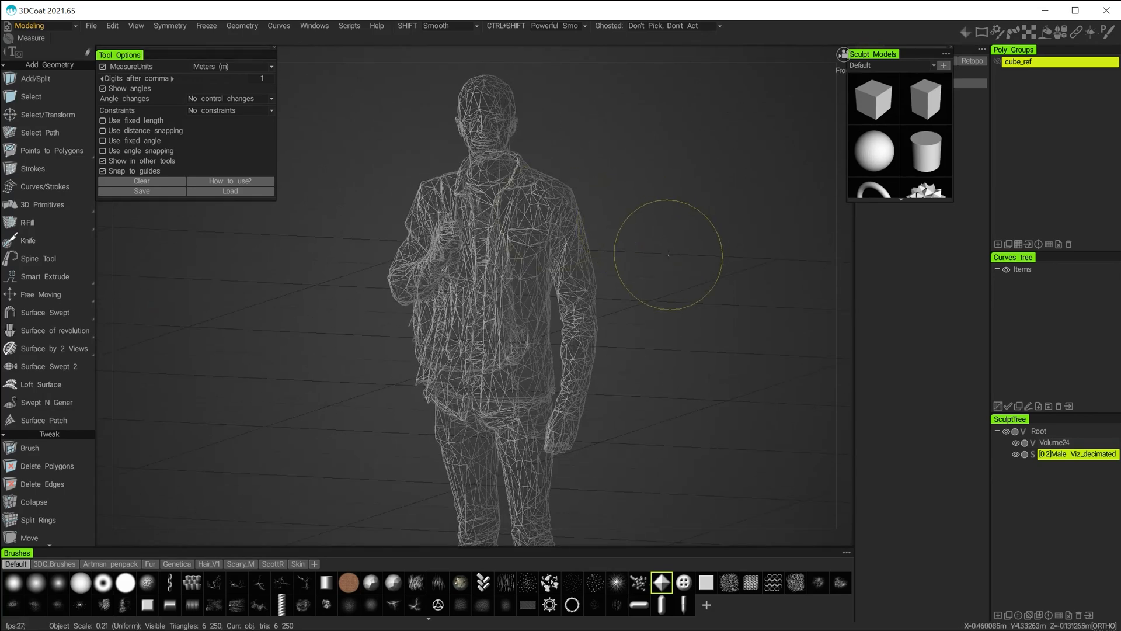
click(64, 98)
alt+drag(590, 191, 642, 157)
mouse_move(525, 280)
alt+mouse_down()
mouse_move(555, 247)
mouse_move(685, 239)
mouse_move(372, 237)
mouse_move(543, 239)
alt+mouse_up()
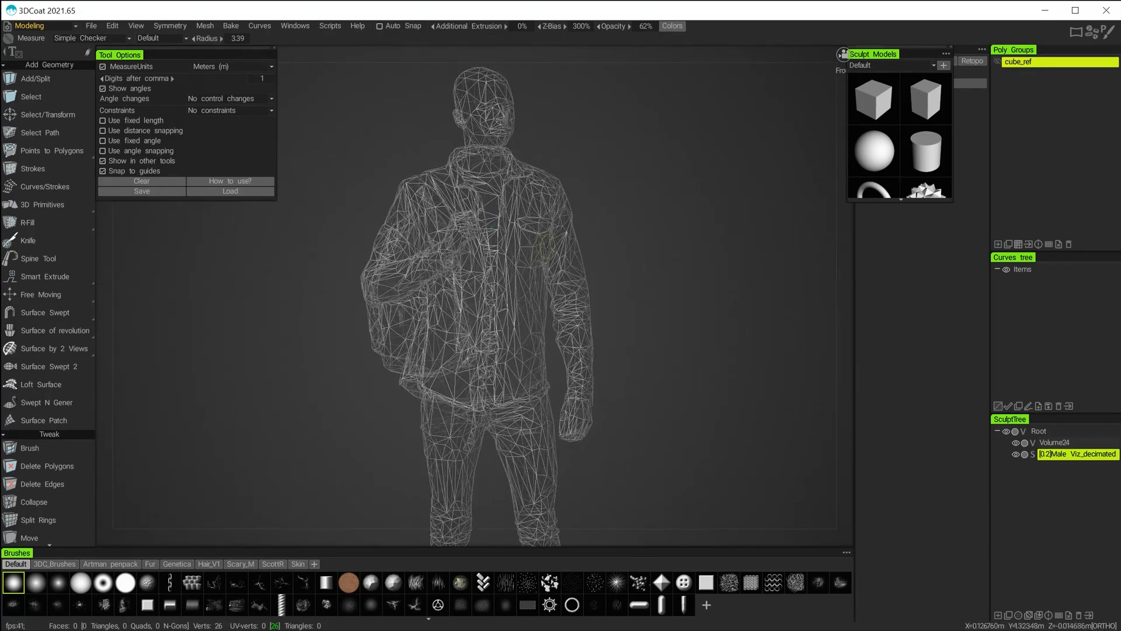
Step: Measure the male figure's height with a line from the soles to the top of the head in the right side view
alt+right_drag(612, 271, 575, 227)
alt+middle_drag(573, 226, 553, 178)
alt+right_drag(592, 252, 539, 251)
alt+drag(681, 313, 580, 307)
mouse_move(581, 313)
alt+middle_down()
mouse_move(419, 332)
mouse_move(391, 303)
alt+middle_up()
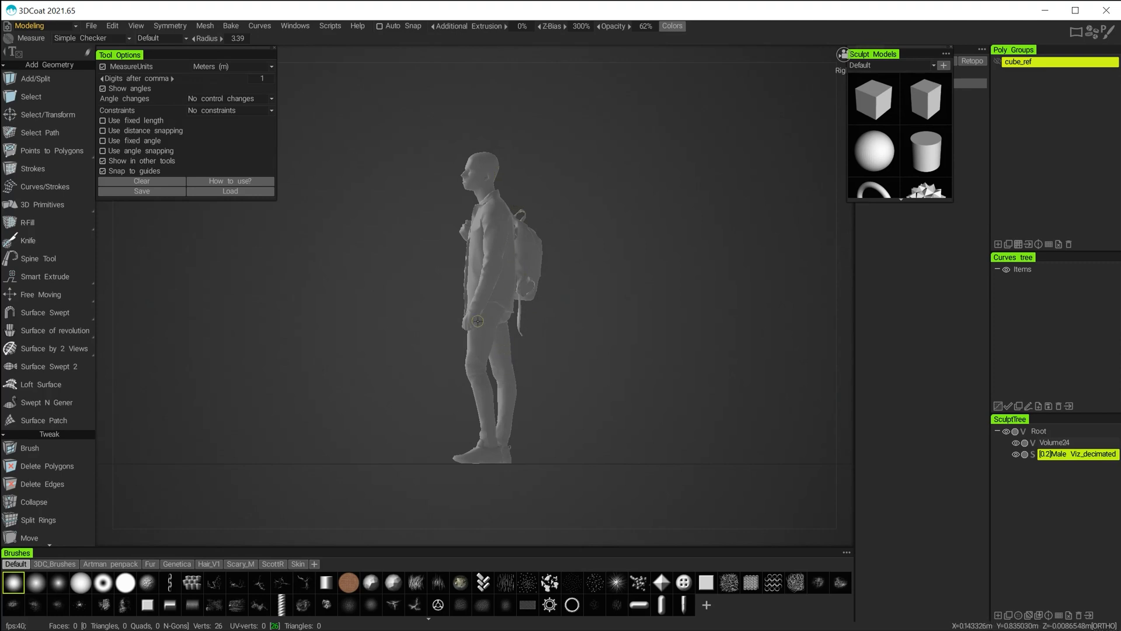
alt+right_drag(393, 297, 416, 280)
scroll(53, 398, down, 3)
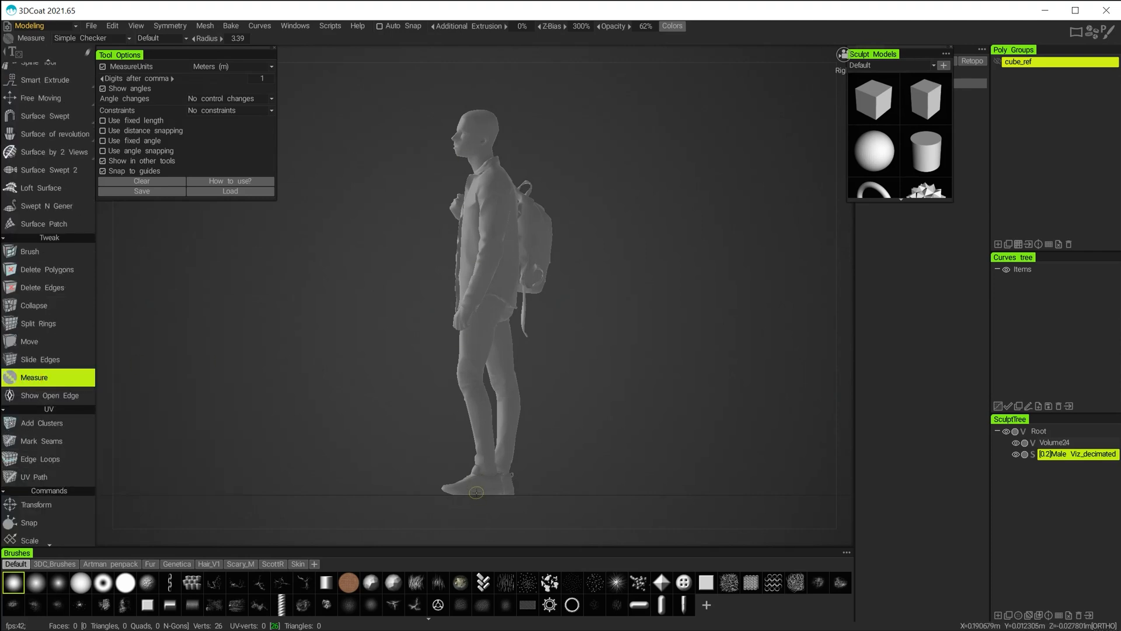
drag(476, 495, 484, 108)
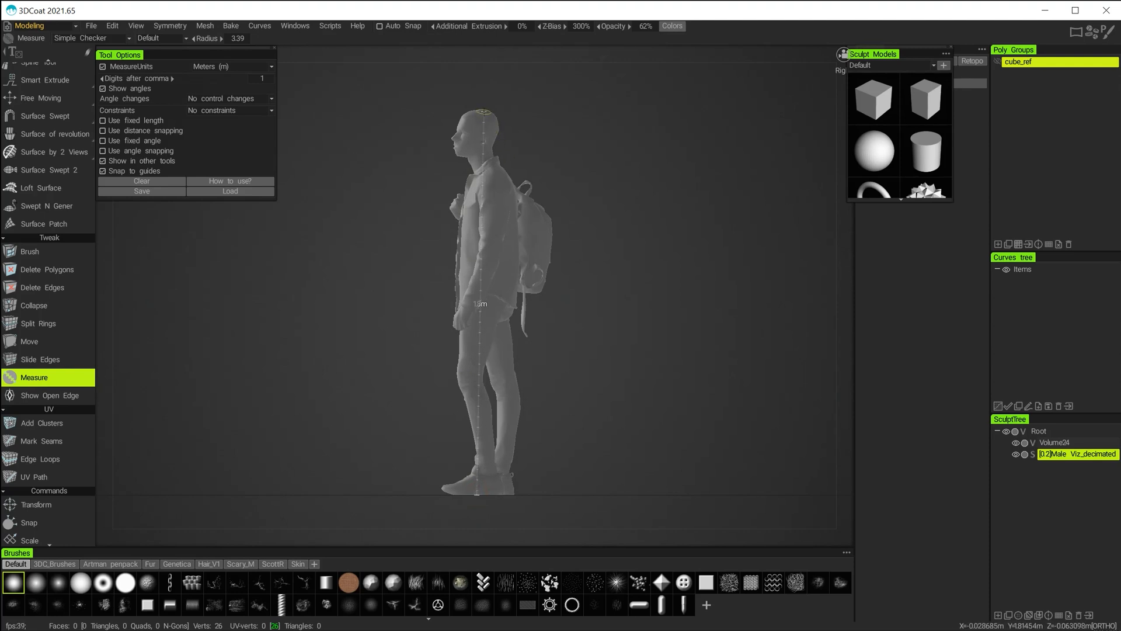
drag(484, 111, 482, 110)
click(482, 111)
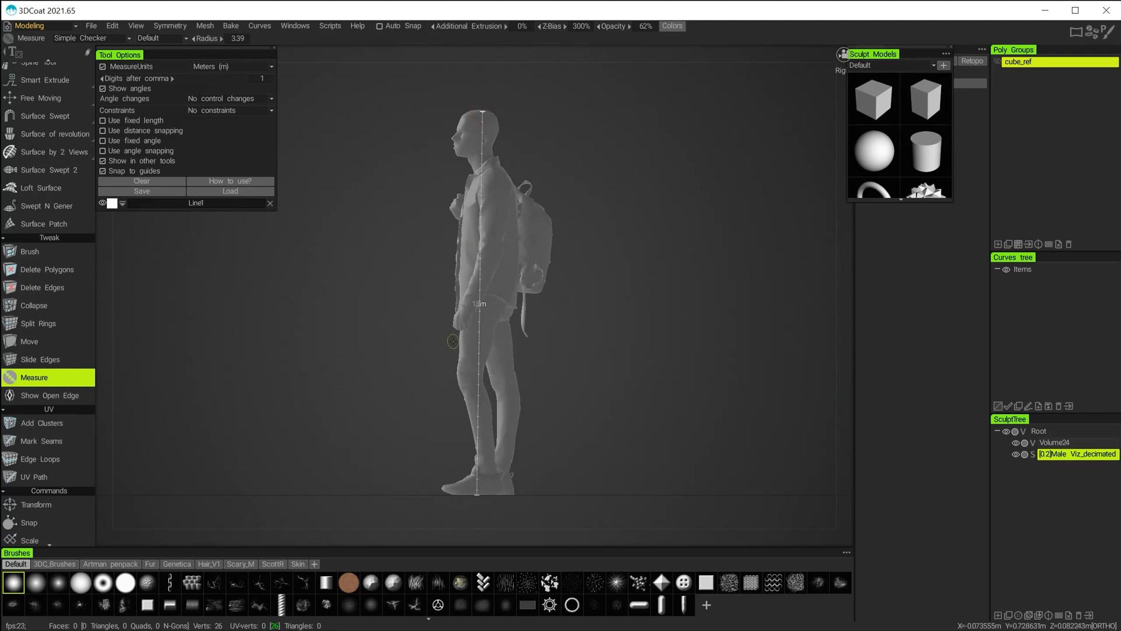
Step: Show the cube_ref poly group again and compare the cube's size with the figure from the side and from above
click(996, 59)
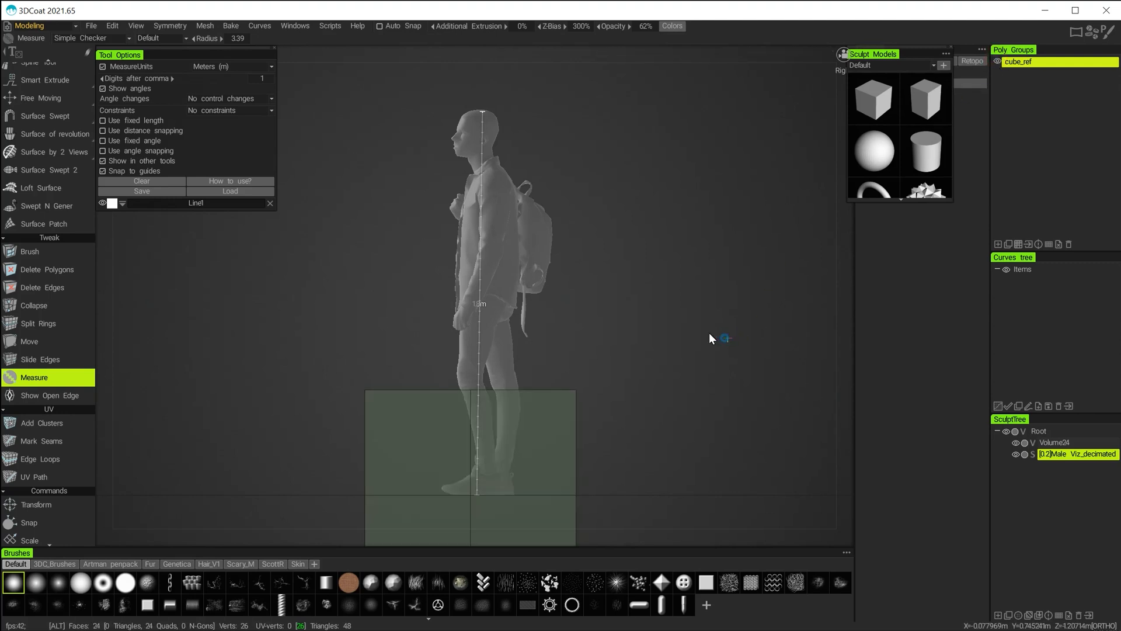
alt+right_drag(711, 332, 681, 308)
alt+middle_drag(681, 309, 676, 266)
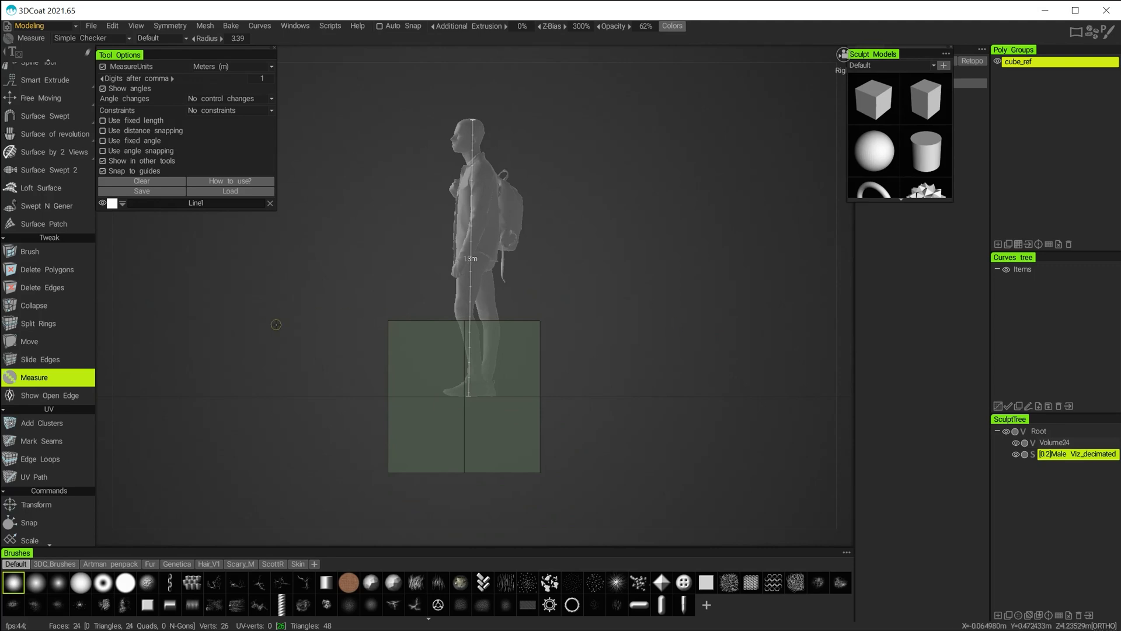
mouse_move(275, 325)
alt+mouse_down()
mouse_move(341, 328)
mouse_move(327, 318)
mouse_move(292, 336)
mouse_move(257, 324)
mouse_move(324, 330)
mouse_move(271, 330)
alt+mouse_up()
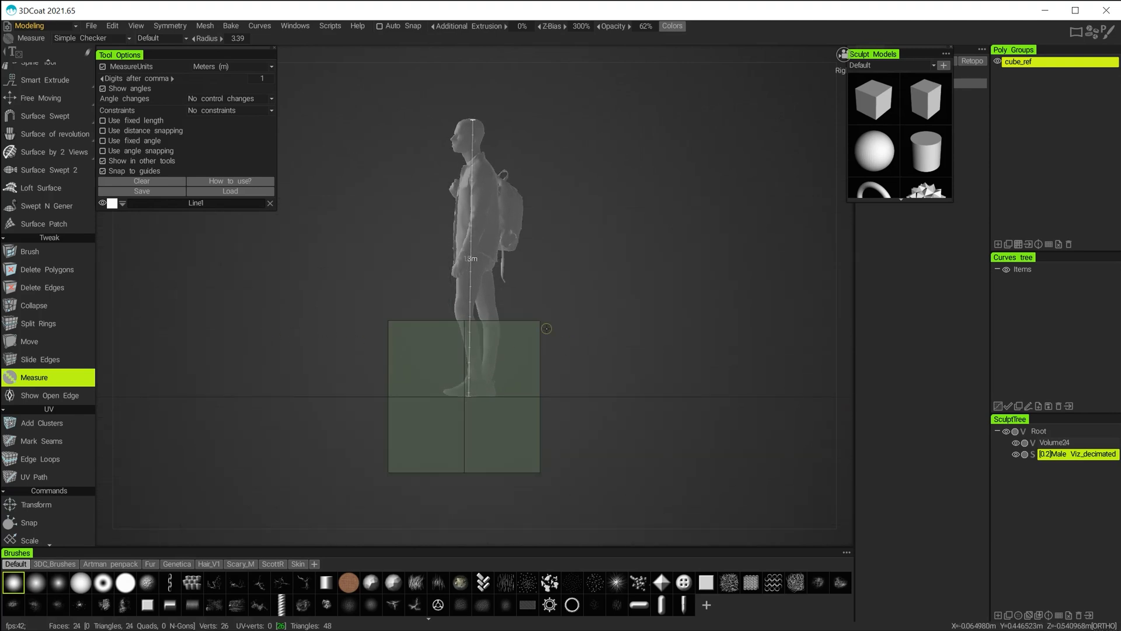
scroll(642, 313, down, 2)
alt+middle_drag(625, 351, 604, 331)
mouse_move(566, 260)
alt+mouse_down()
mouse_move(598, 283)
mouse_move(693, 292)
mouse_move(646, 275)
mouse_move(597, 289)
alt+mouse_up()
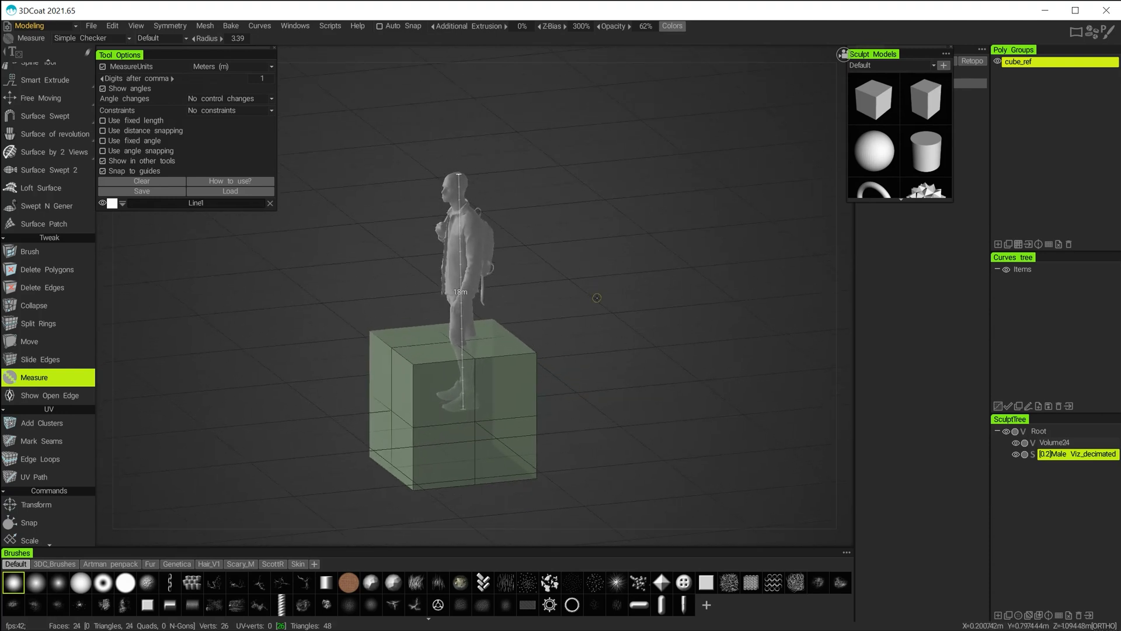
Step: Delete the figure's height measurement line and close the floating Sculpt Models window
click(269, 203)
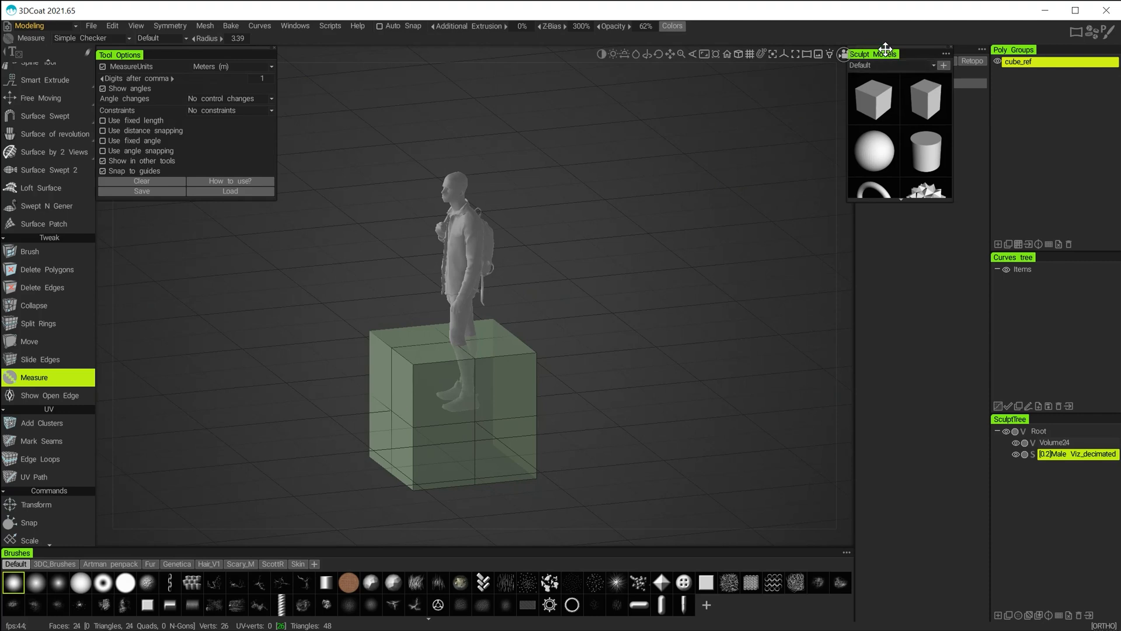
drag(878, 53, 720, 111)
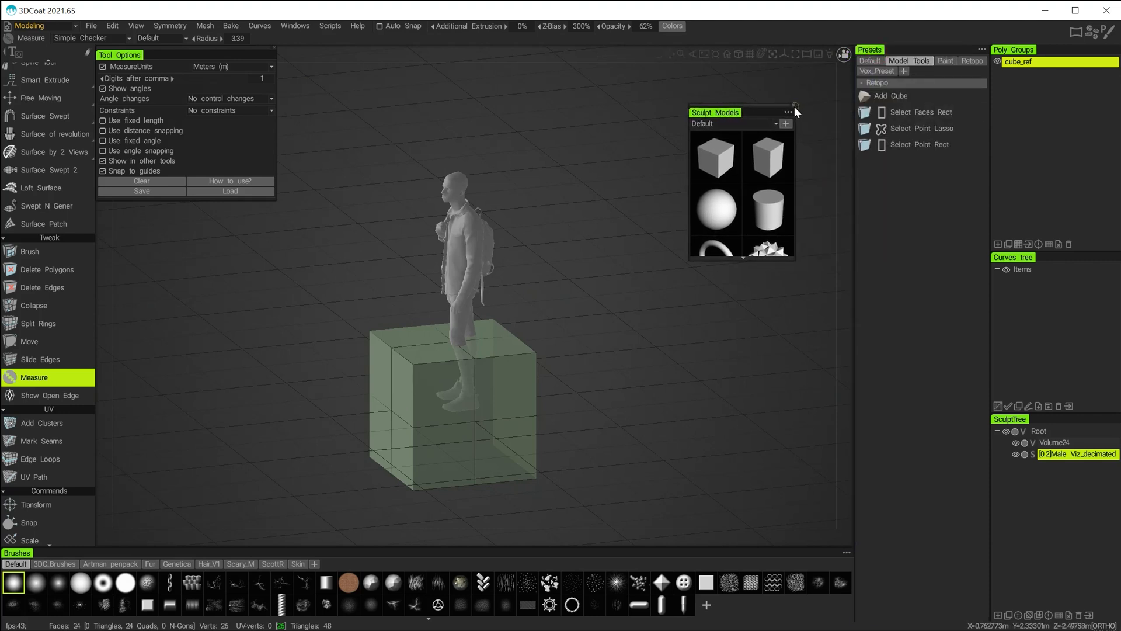
click(793, 107)
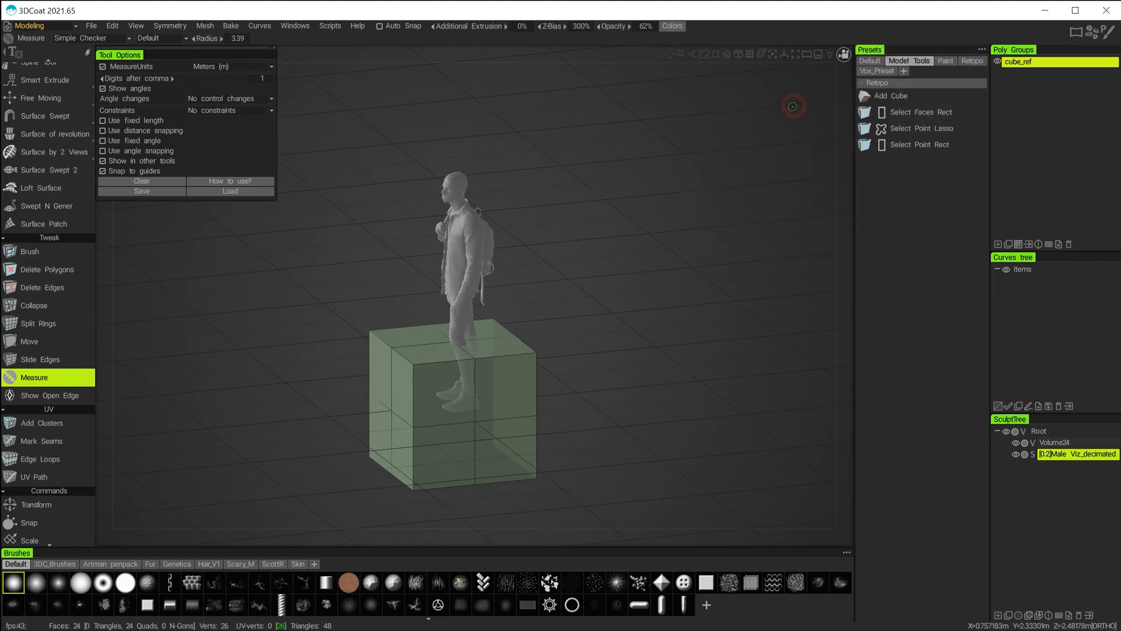
Step: Hide the cube_ref poly group and toggle the Male Viz_decimated sculpt layer's visibility to check which room the figure belongs to
click(1007, 61)
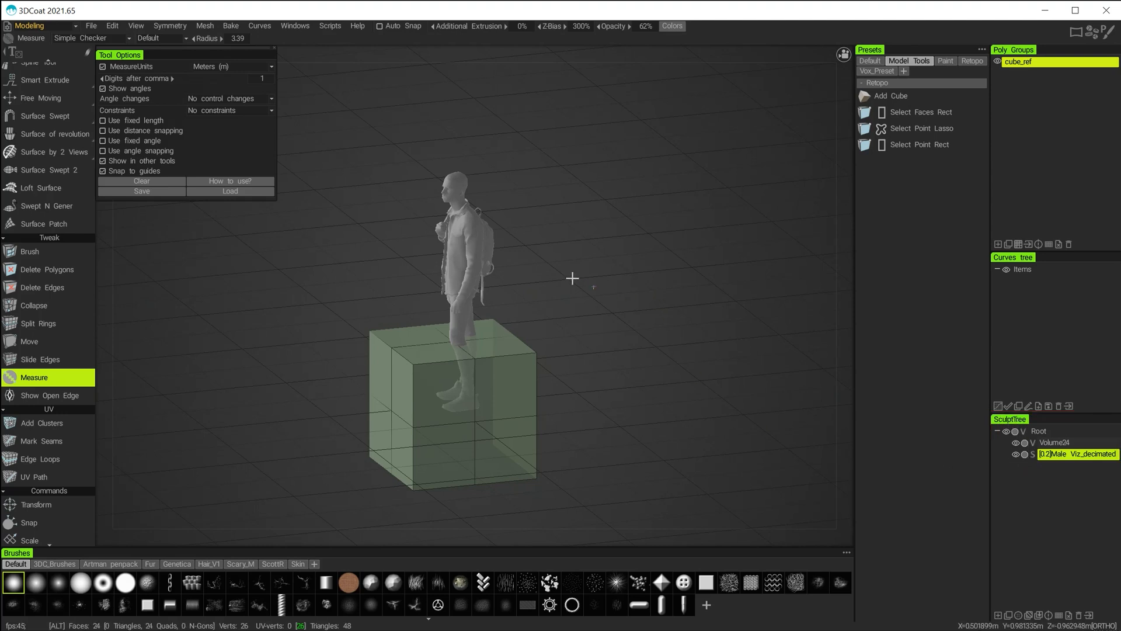
alt+right_drag(571, 278, 605, 320)
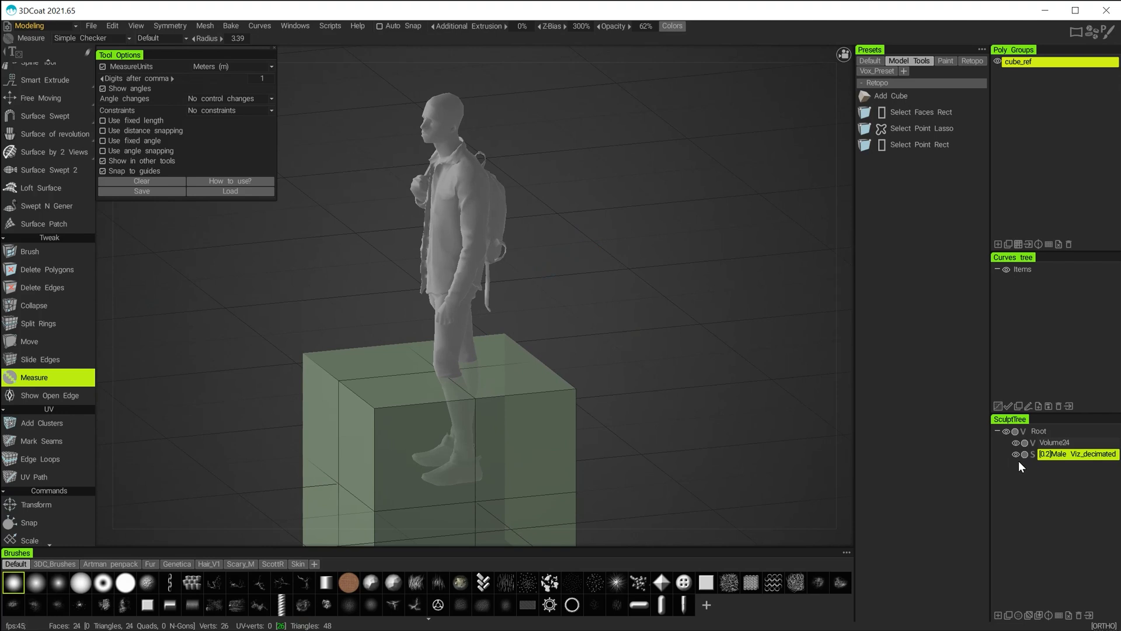
click(997, 60)
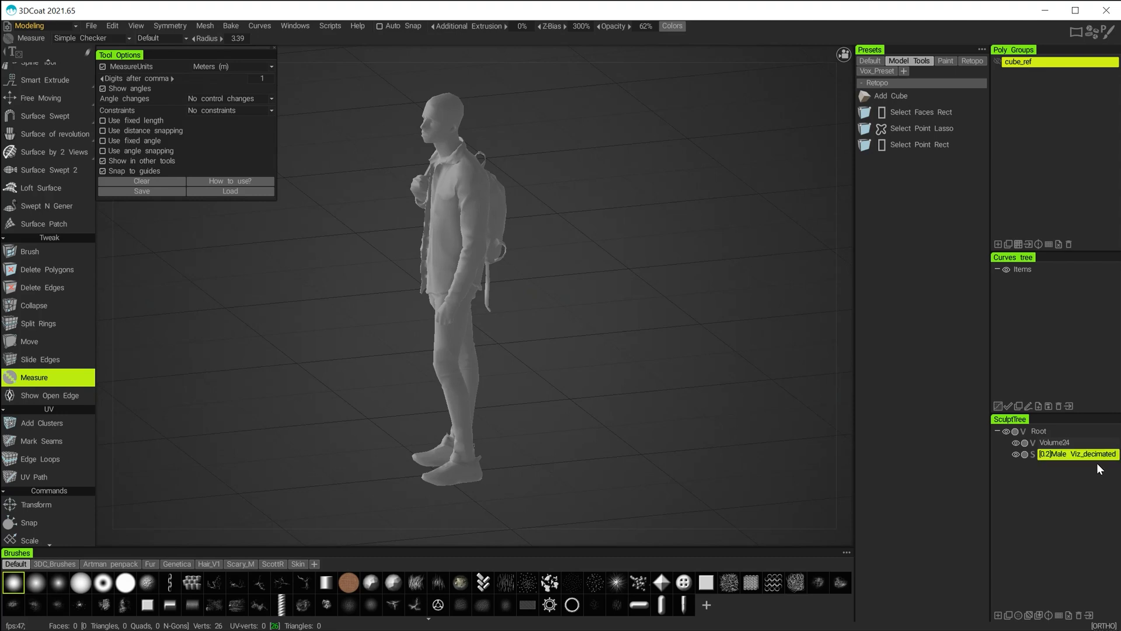
click(1016, 454)
click(1016, 454)
click(1016, 454)
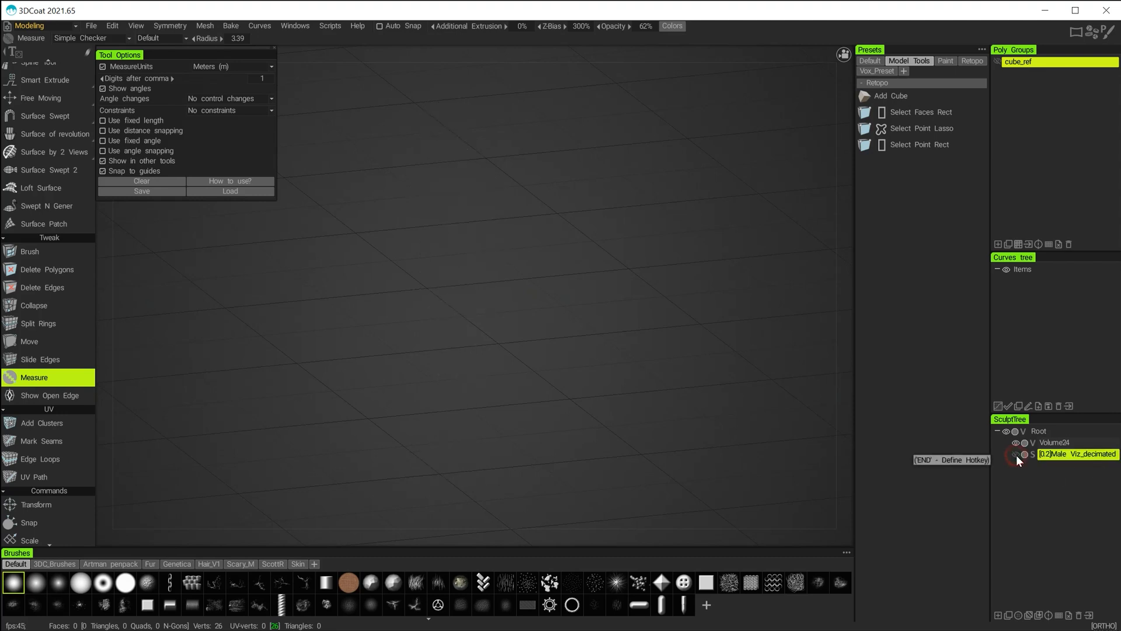
click(1016, 455)
click(1016, 455)
click(1016, 454)
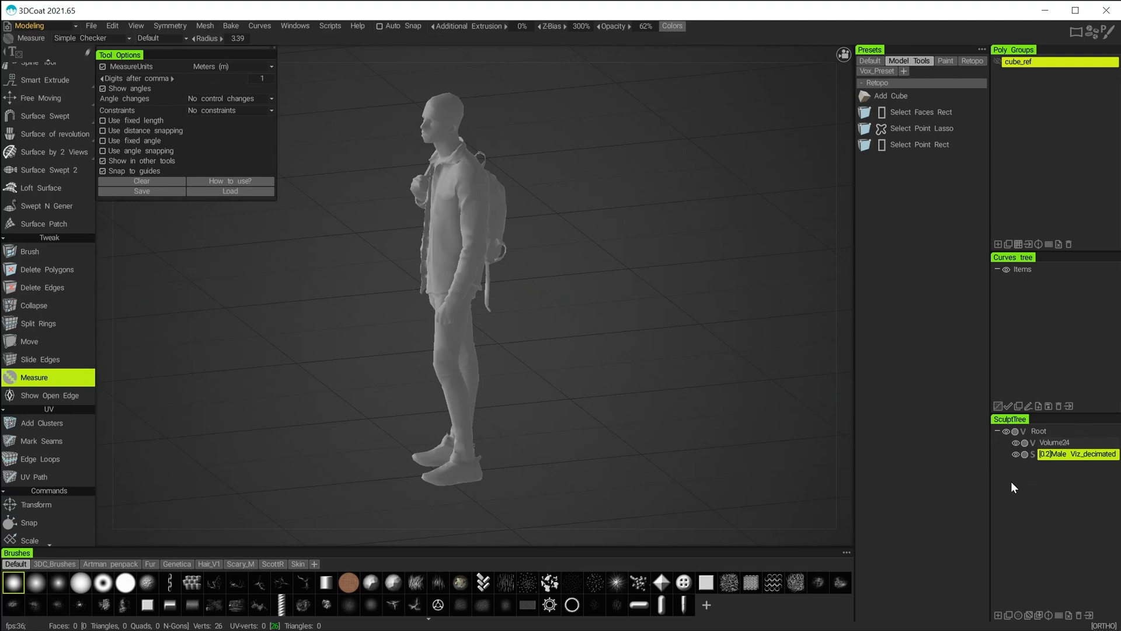
Step: Inspect the male figure in the right side view and show the cube_ref poly group again for comparison
alt+drag(537, 207, 632, 305)
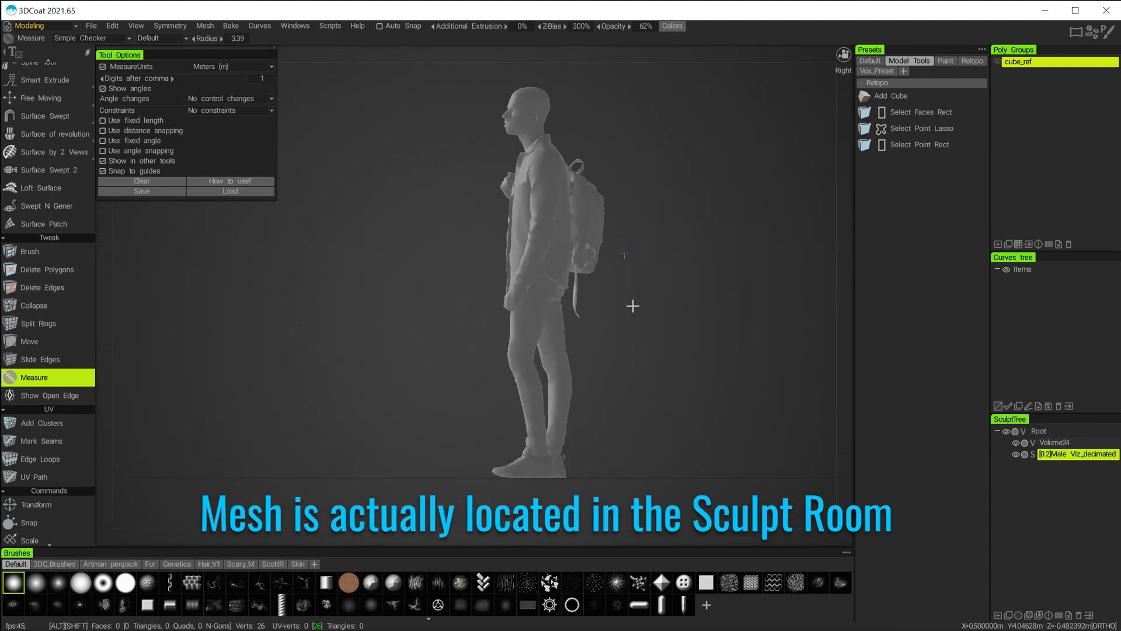
alt+middle_drag(661, 314, 559, 314)
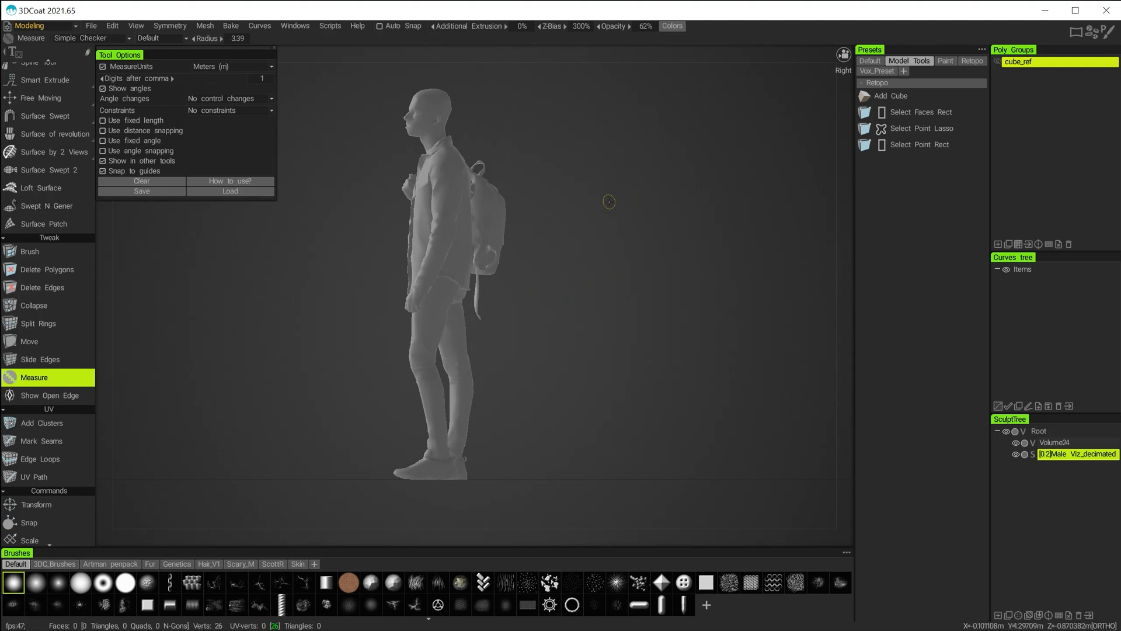
middle_drag(627, 252, 646, 258)
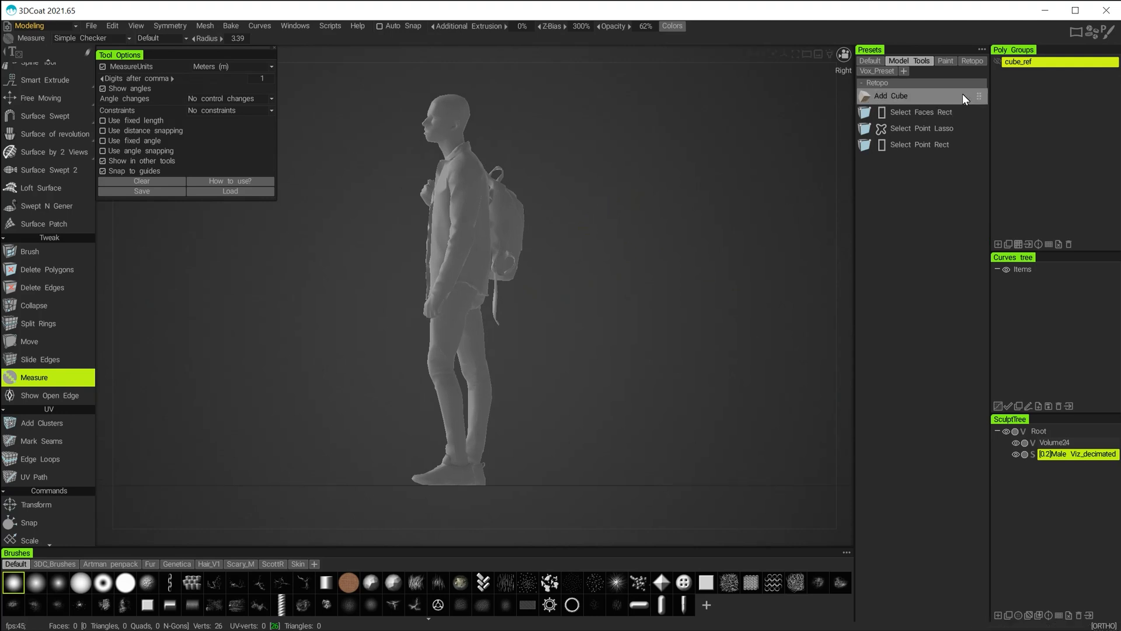
click(997, 61)
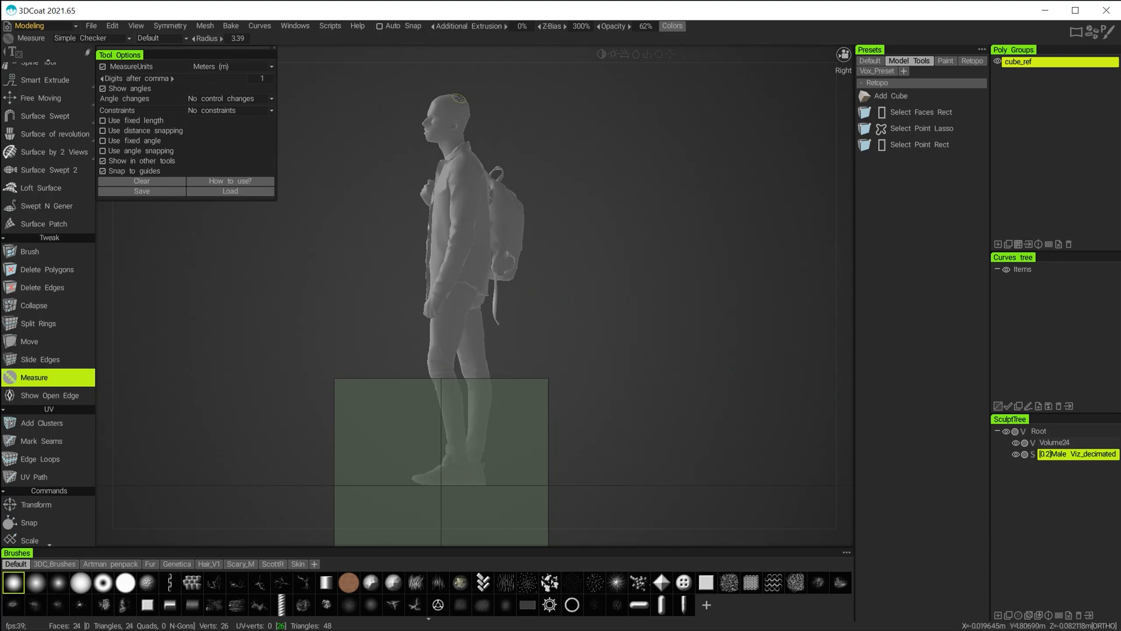
mouse_move(624, 281)
alt+mouse_down()
mouse_move(606, 272)
mouse_move(638, 300)
mouse_move(541, 265)
mouse_move(535, 278)
mouse_move(598, 289)
alt+mouse_up()
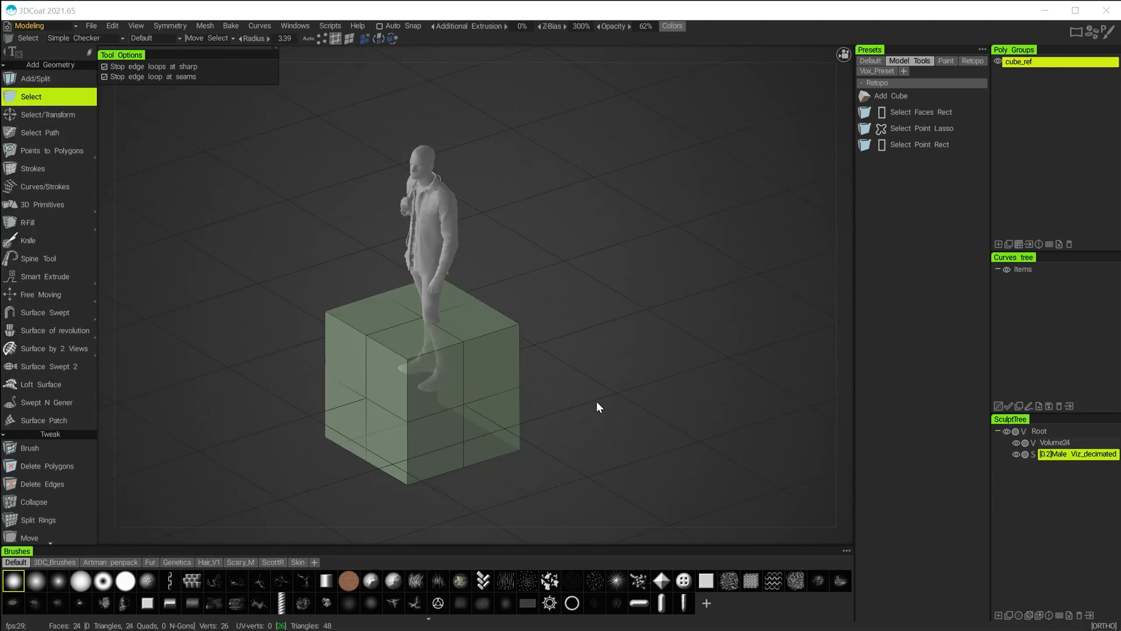
Step: Hide both the cube_ref poly group and the Male Viz_decimated sculpt layer to clear the viewport
alt+drag(616, 360, 587, 342)
click(999, 81)
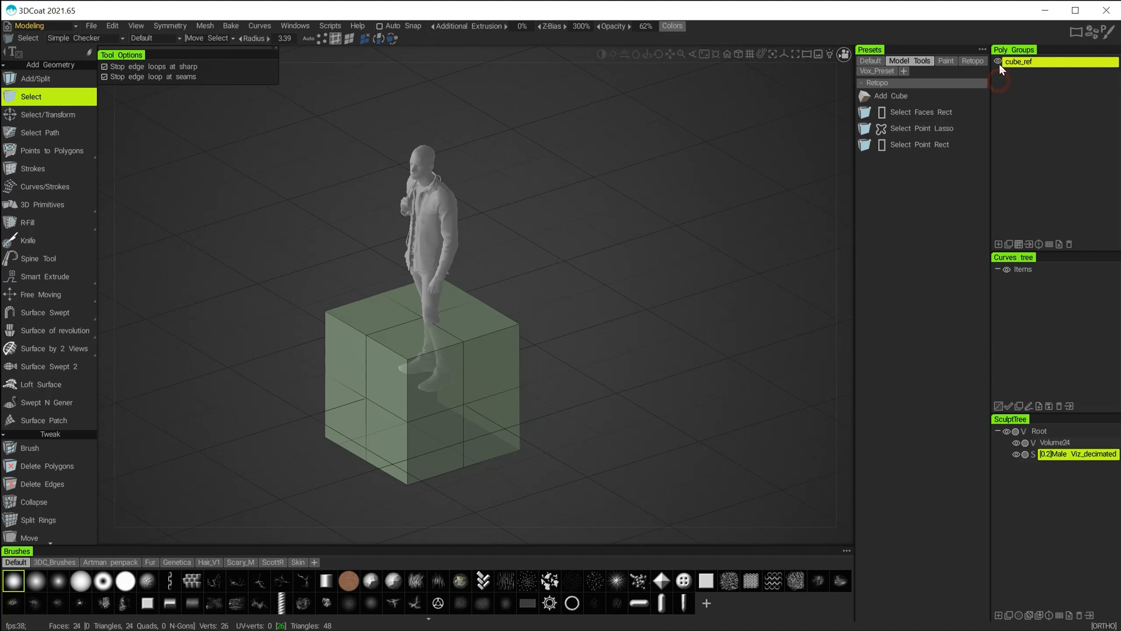
click(997, 61)
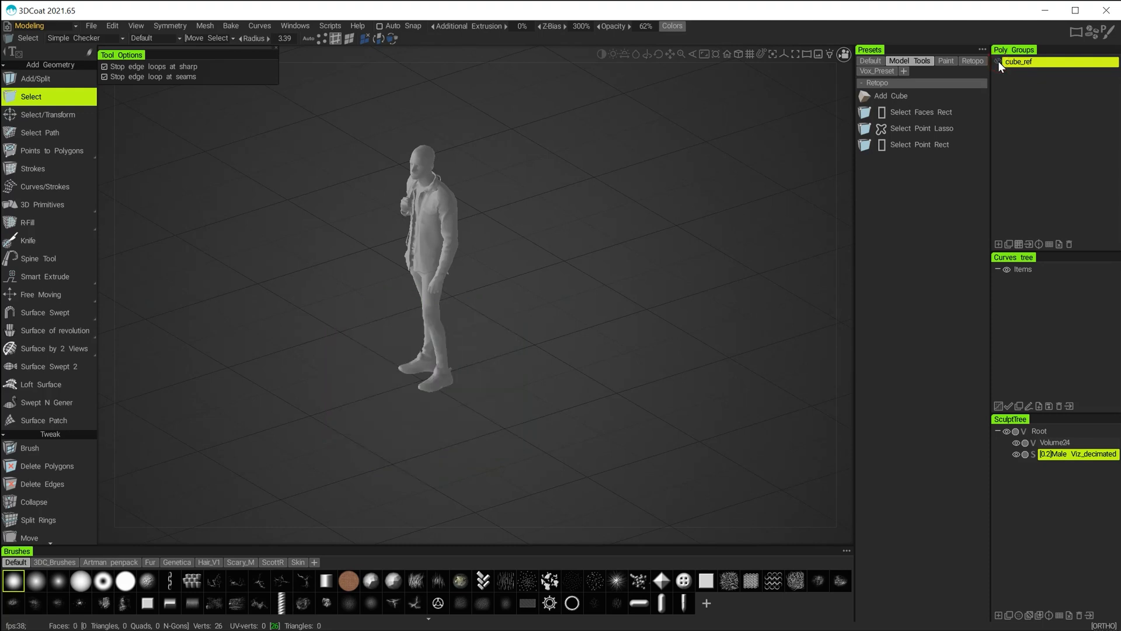
click(1016, 455)
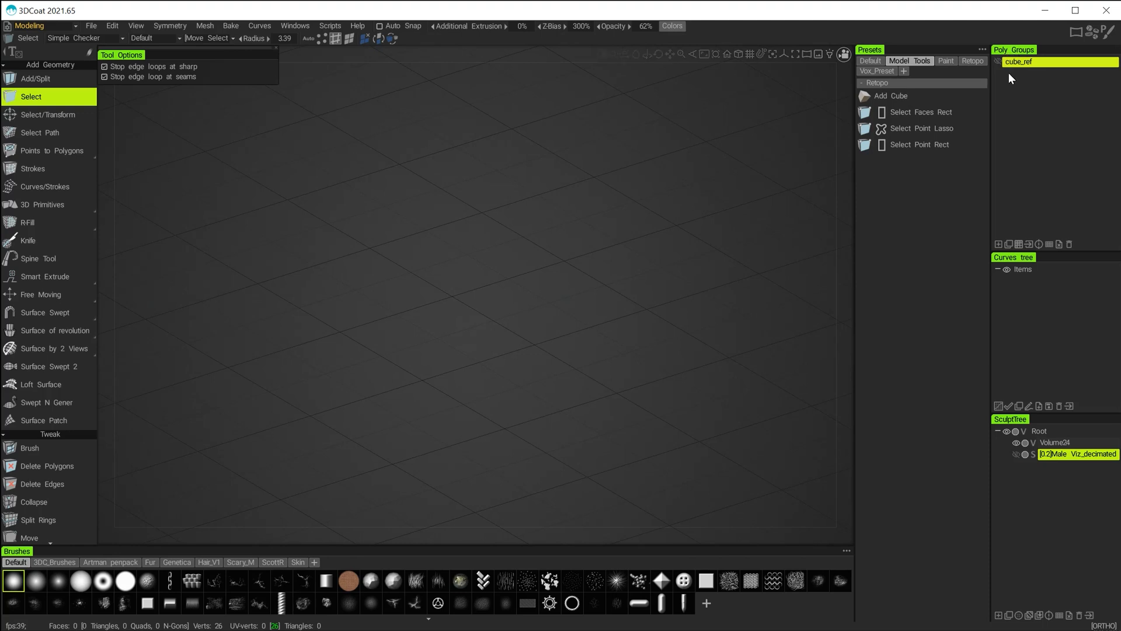
Step: Add a new poly group and start a square plane in it with the 2D Primitives tool
click(1000, 244)
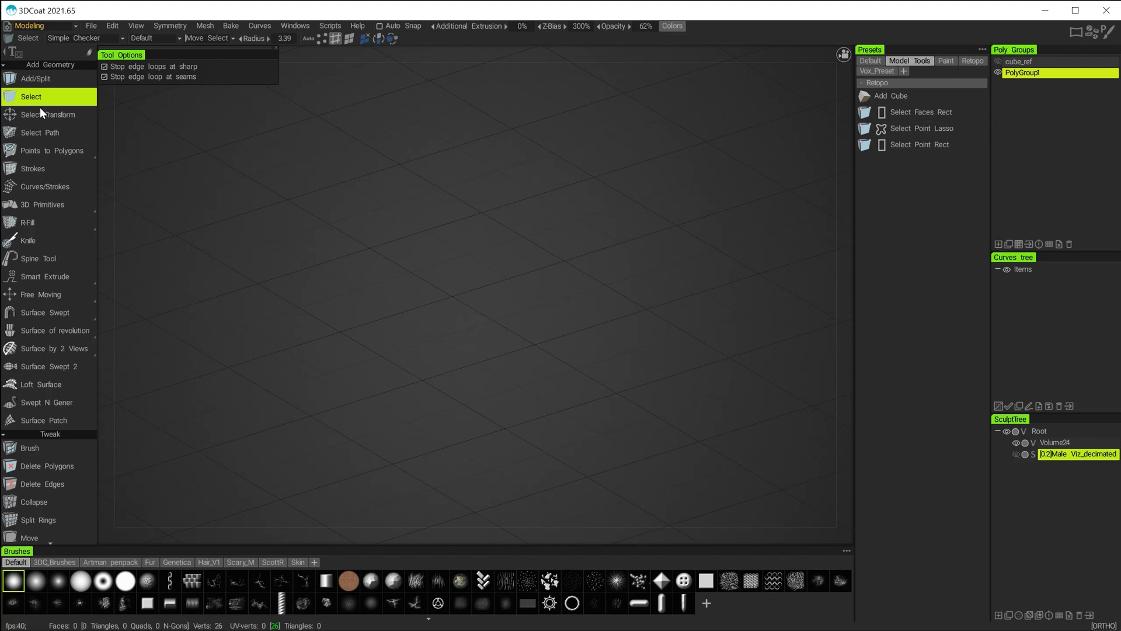
click(385, 9)
key(space)
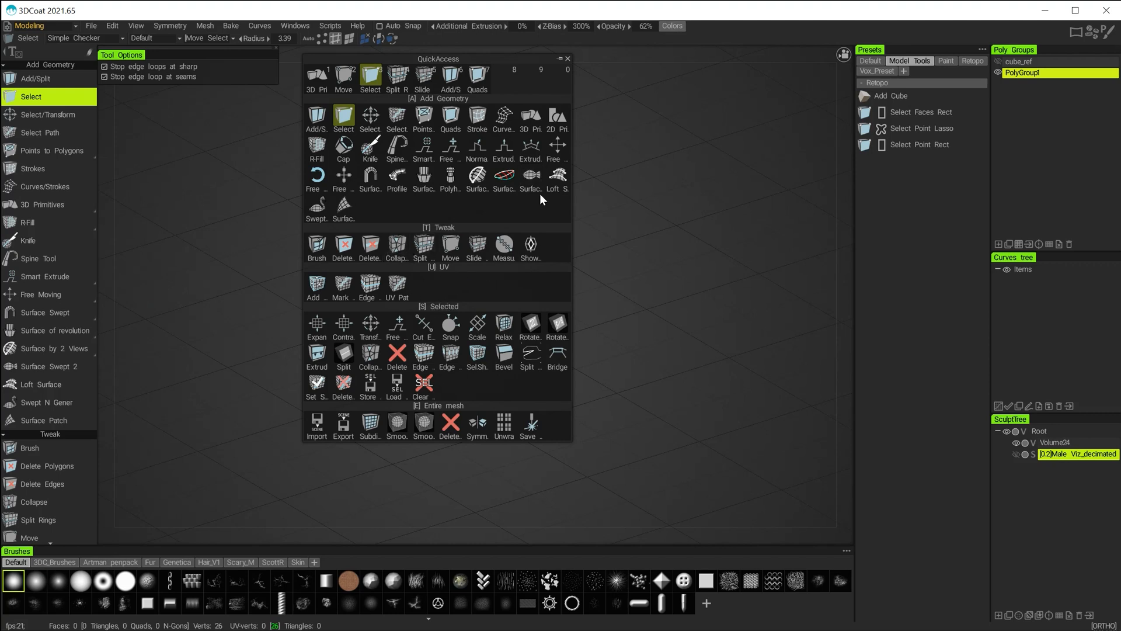
click(558, 117)
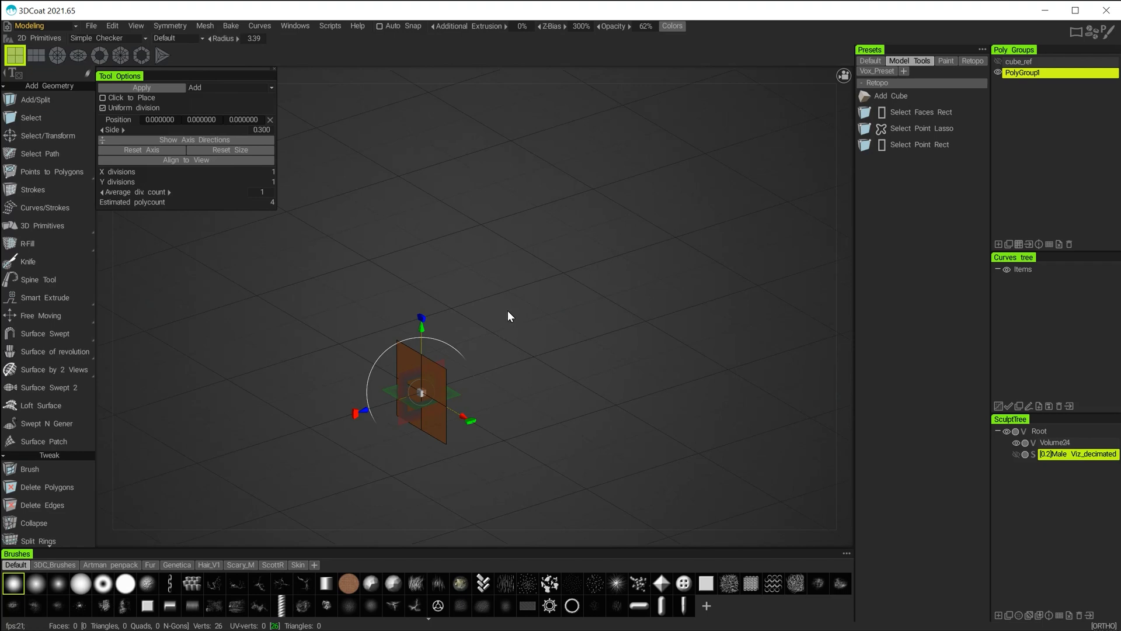
Step: Rotate the plane primitive by exactly 90 degrees in the right side view so it lies flat on the ground grid
mouse_move(506, 310)
alt+mouse_down()
mouse_move(543, 169)
mouse_move(545, 225)
mouse_move(608, 257)
mouse_move(617, 300)
alt+mouse_up()
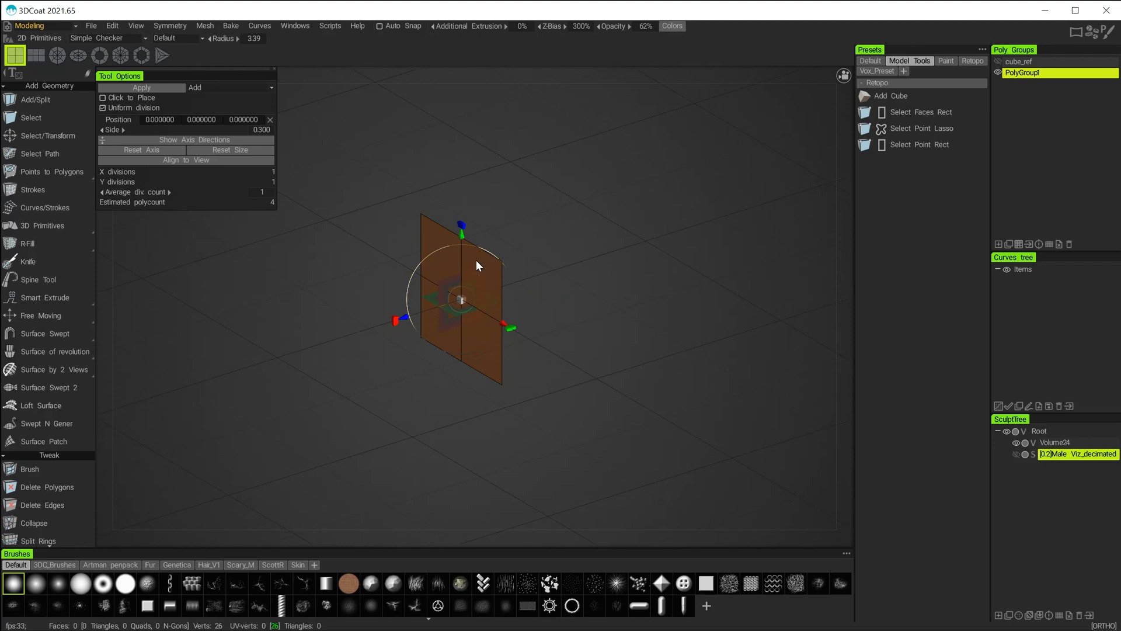
alt+drag(586, 303, 593, 228)
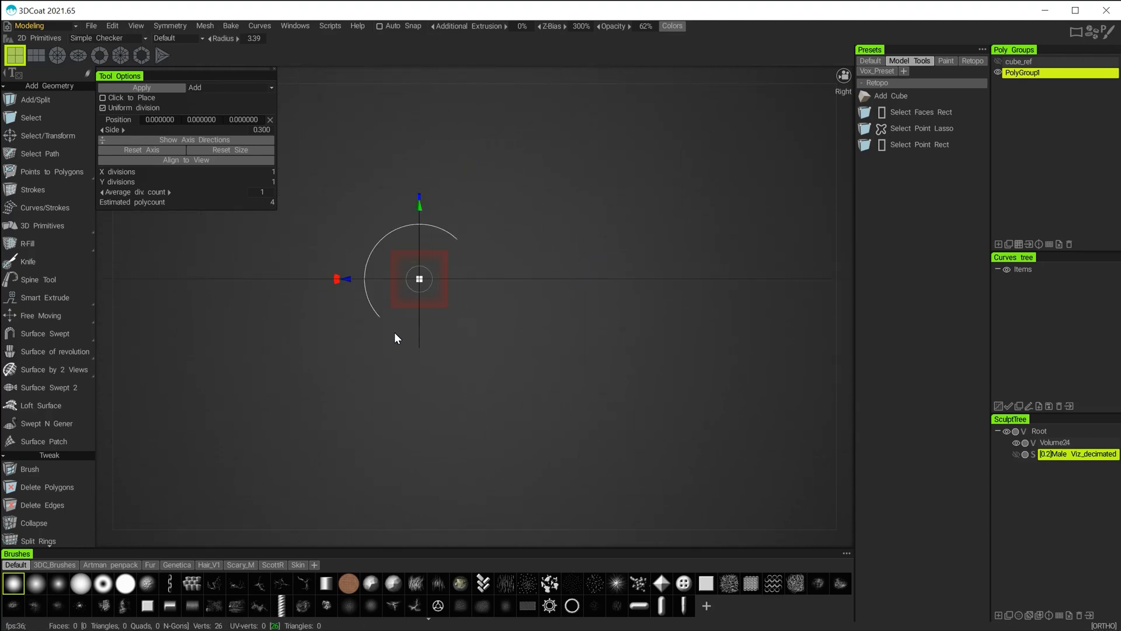
alt+middle_drag(376, 342, 409, 363)
alt+right_drag(409, 363, 440, 398)
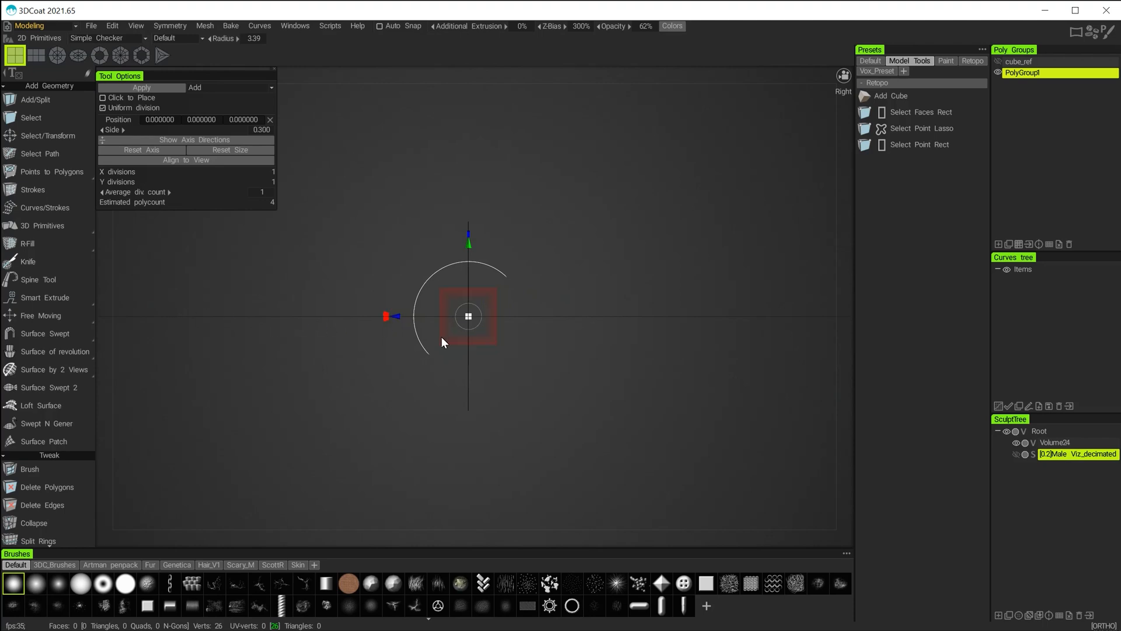
click(385, 317)
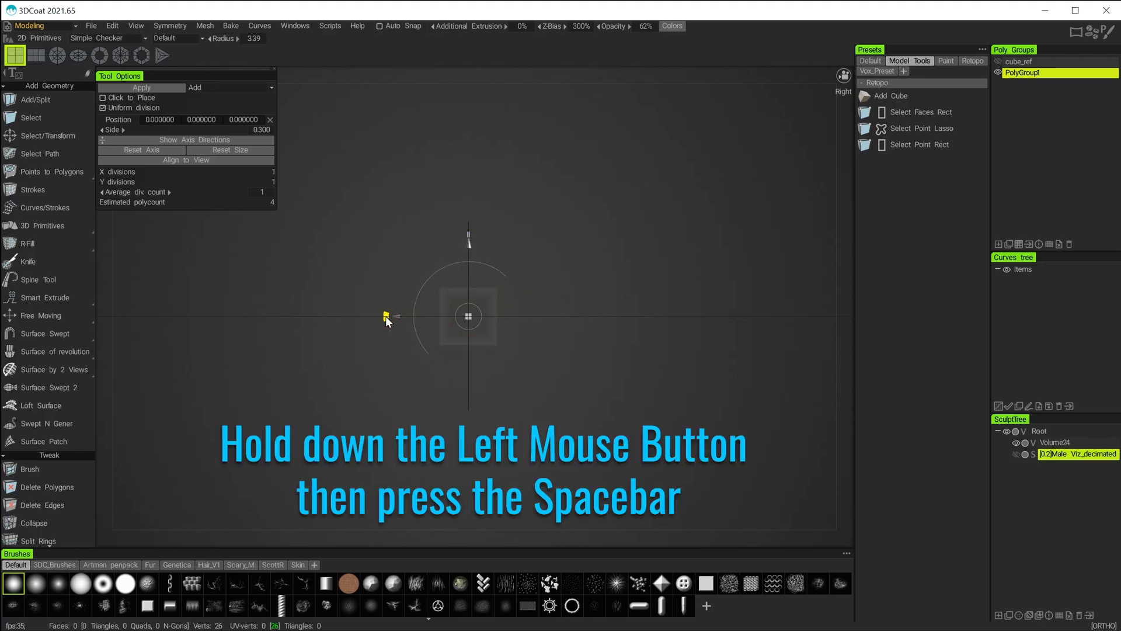
key(space)
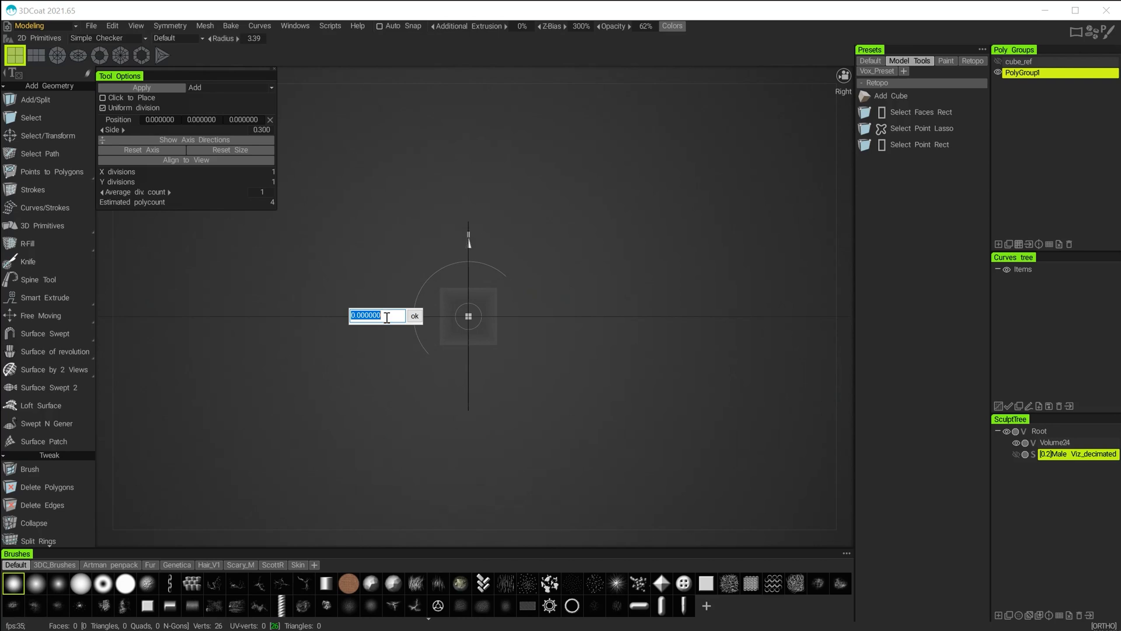
text(90)
click(415, 316)
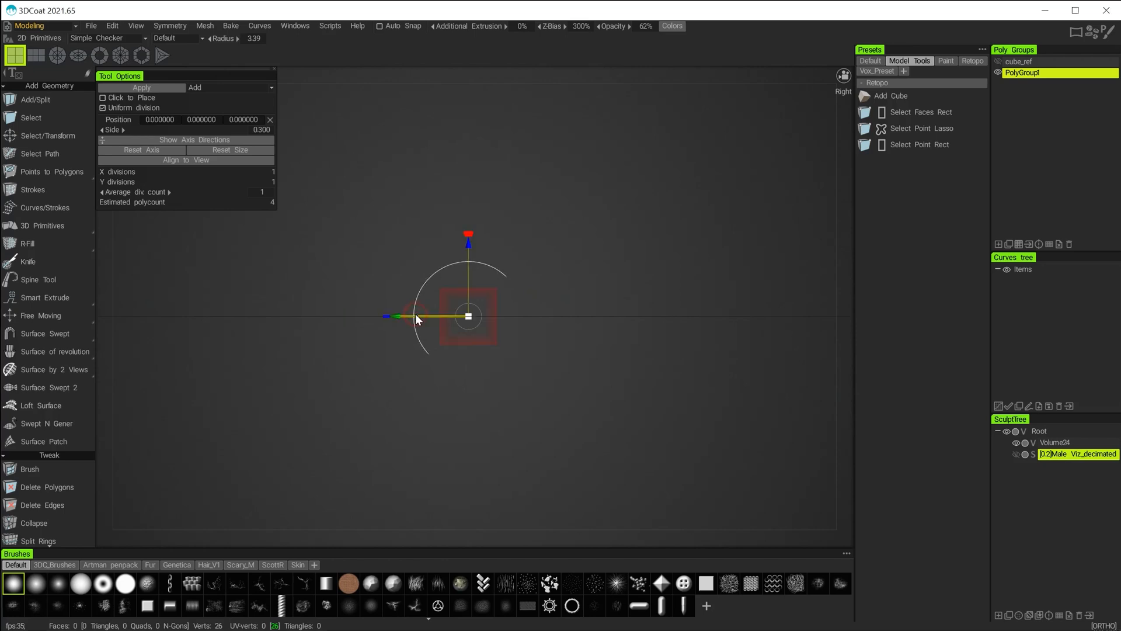
Step: Set the plane's average division count to 0 so it consists of a single polygon
alt+drag(364, 250, 513, 308)
alt+middle_drag(514, 309, 517, 323)
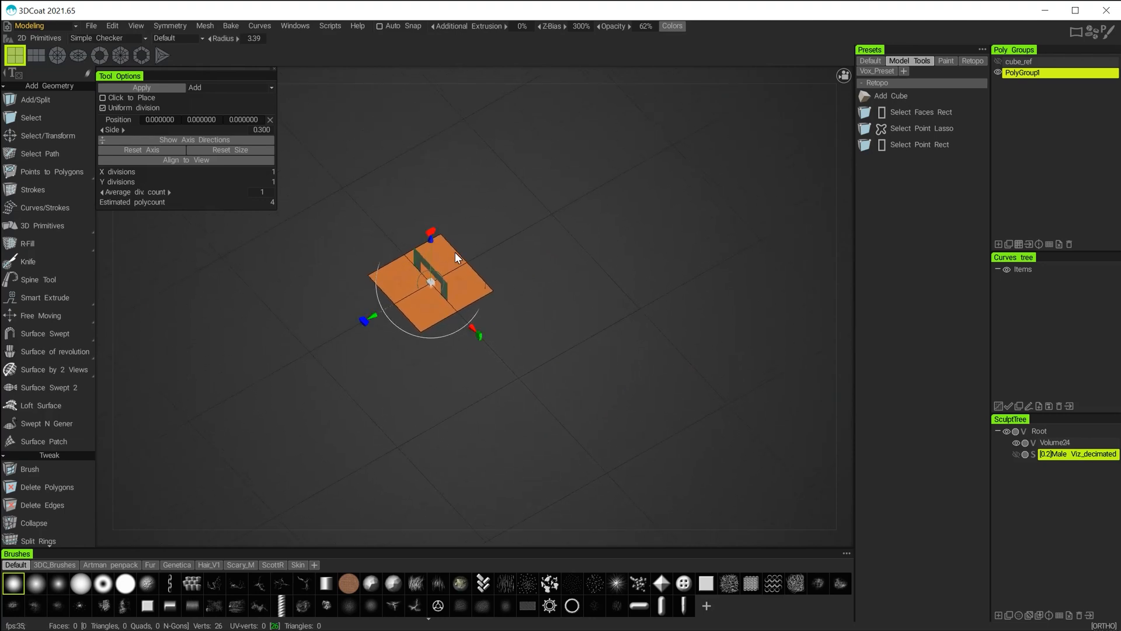
alt+drag(512, 350, 648, 395)
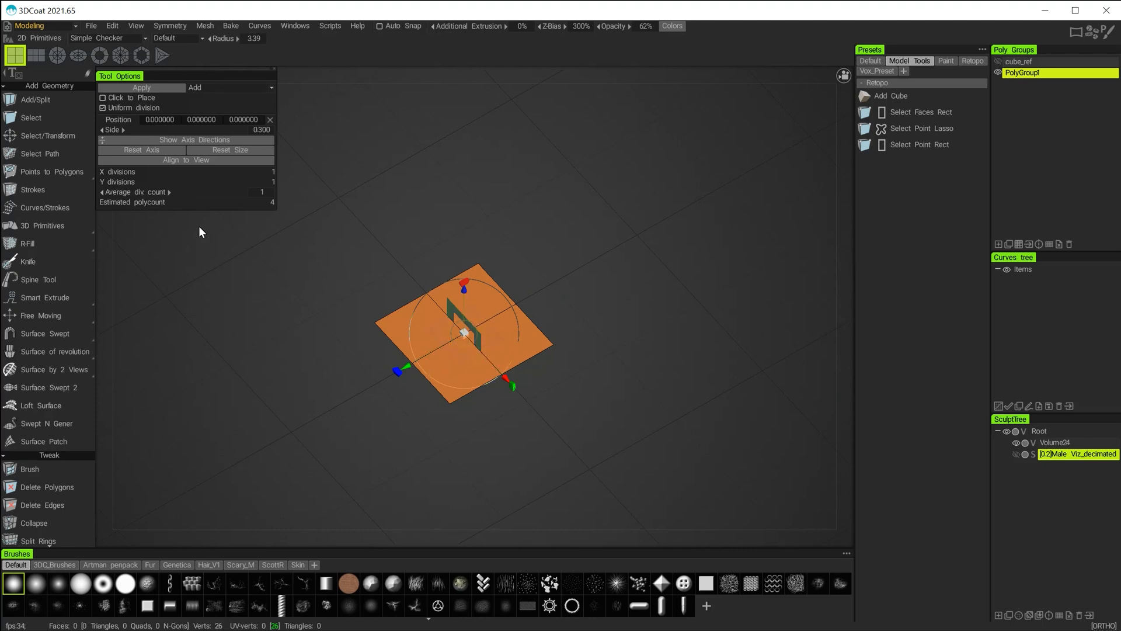
drag(198, 191, 159, 190)
Step: Scale the plane up freely to a side of about 0.64 and set its side length back to 0.3
alt+right_drag(555, 270, 606, 313)
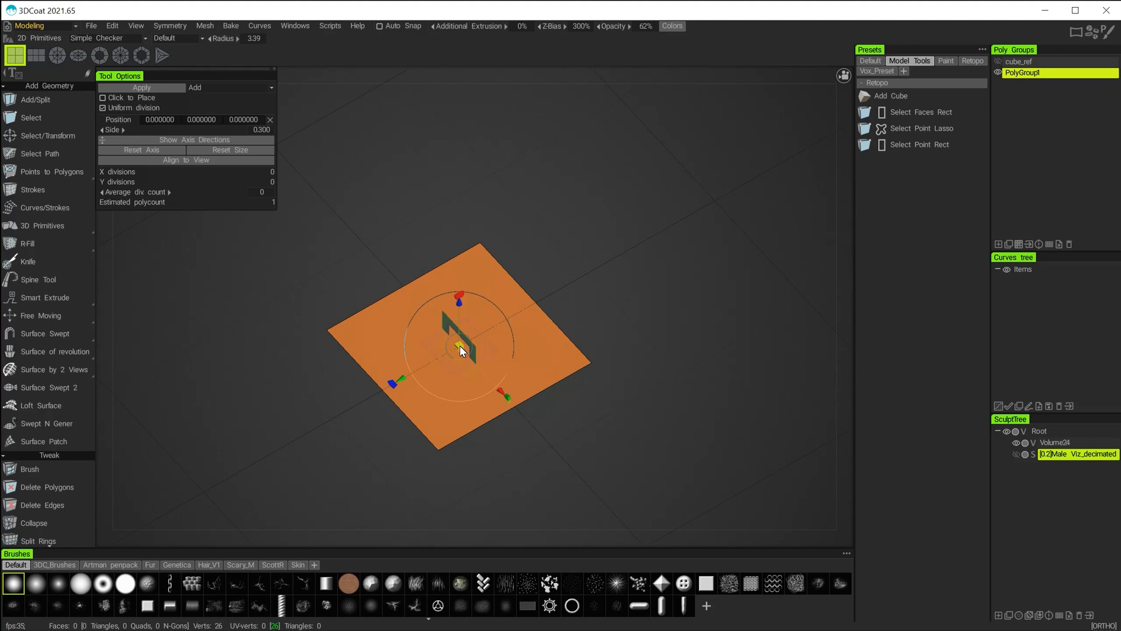
drag(460, 347, 499, 346)
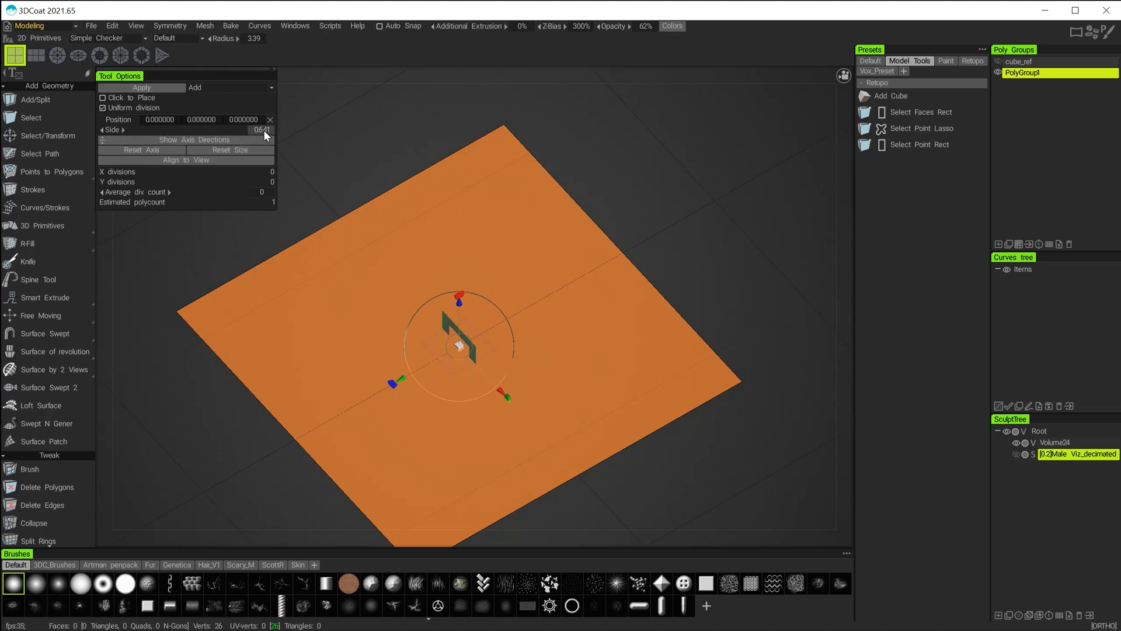
alt+right_drag(512, 292, 473, 299)
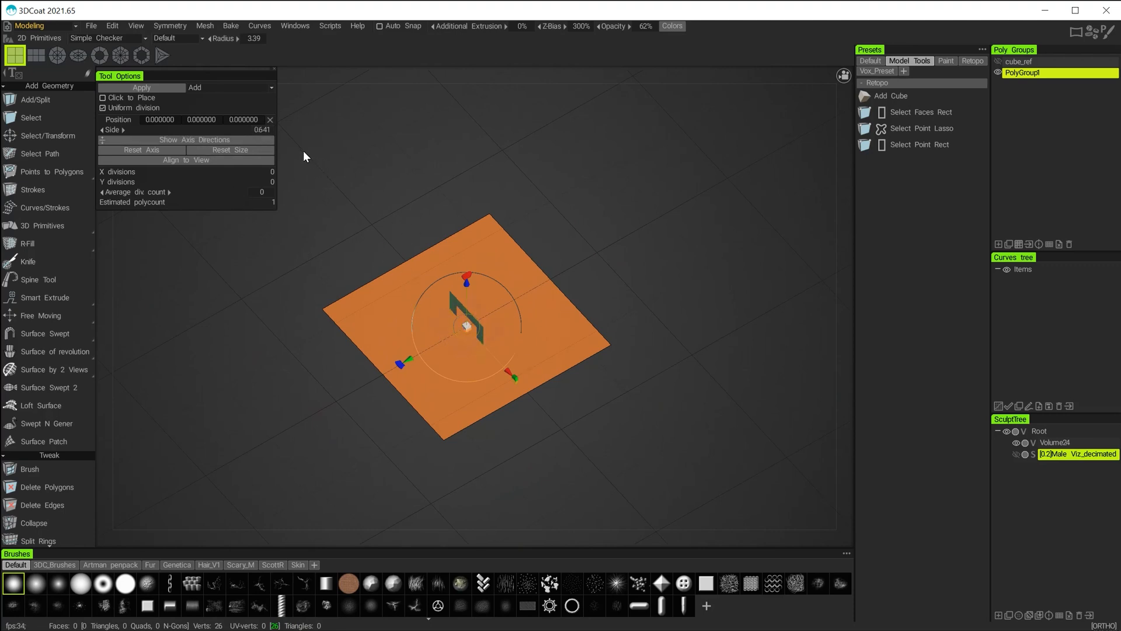
click(265, 130)
text(0.3)
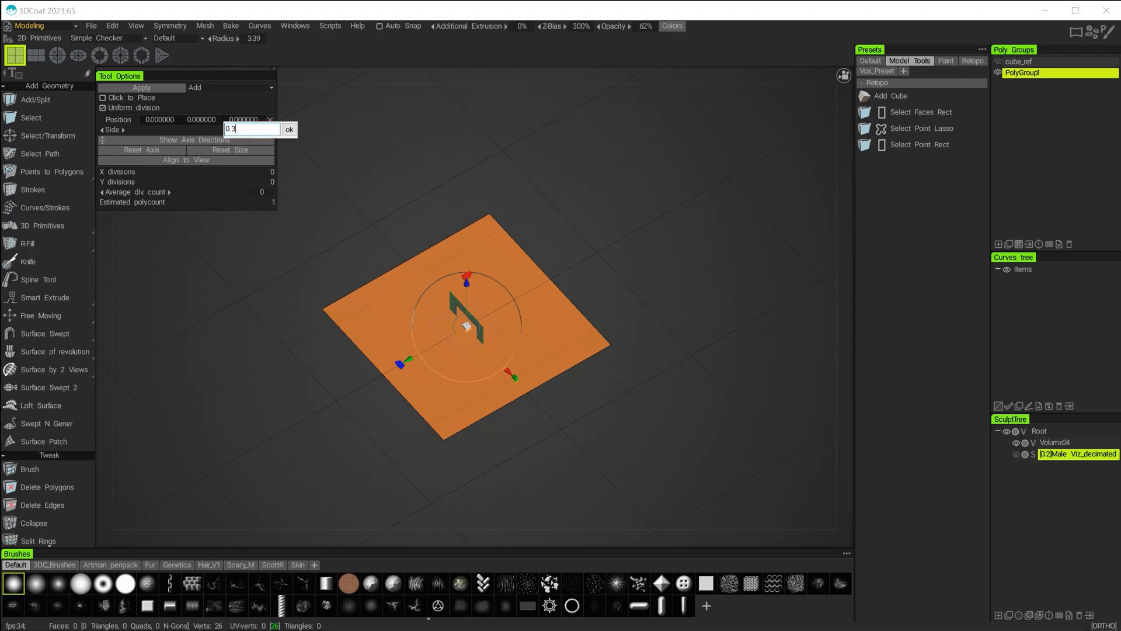
key(Return)
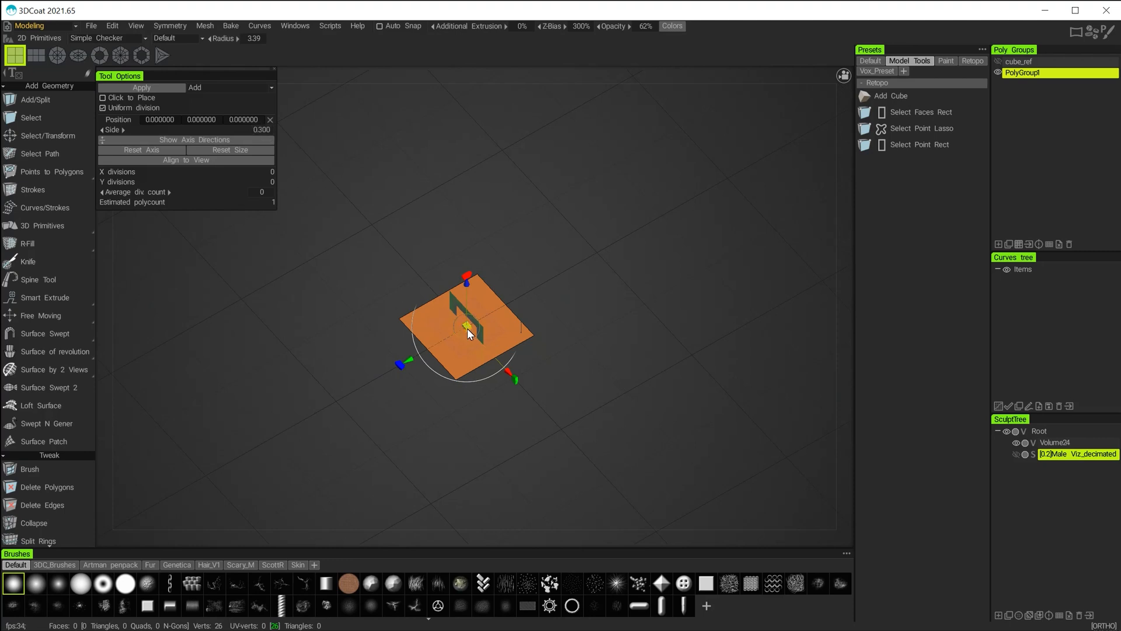
Step: Scale the plane up freely to nearly one unit and set its side length to exactly 1
drag(468, 328, 519, 342)
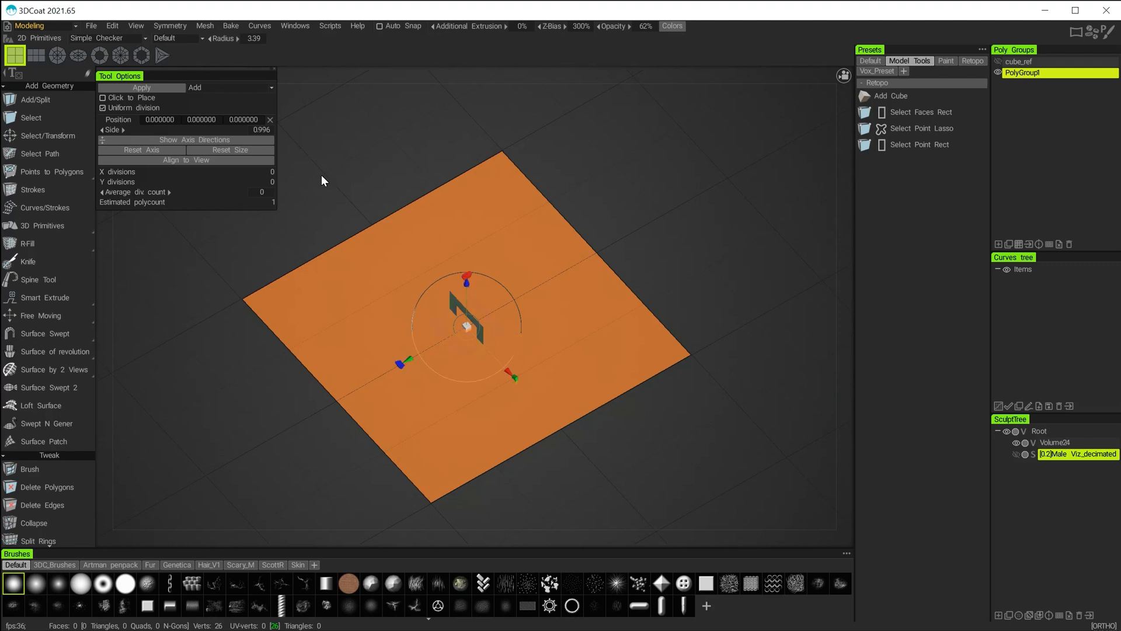
click(258, 131)
text(1)
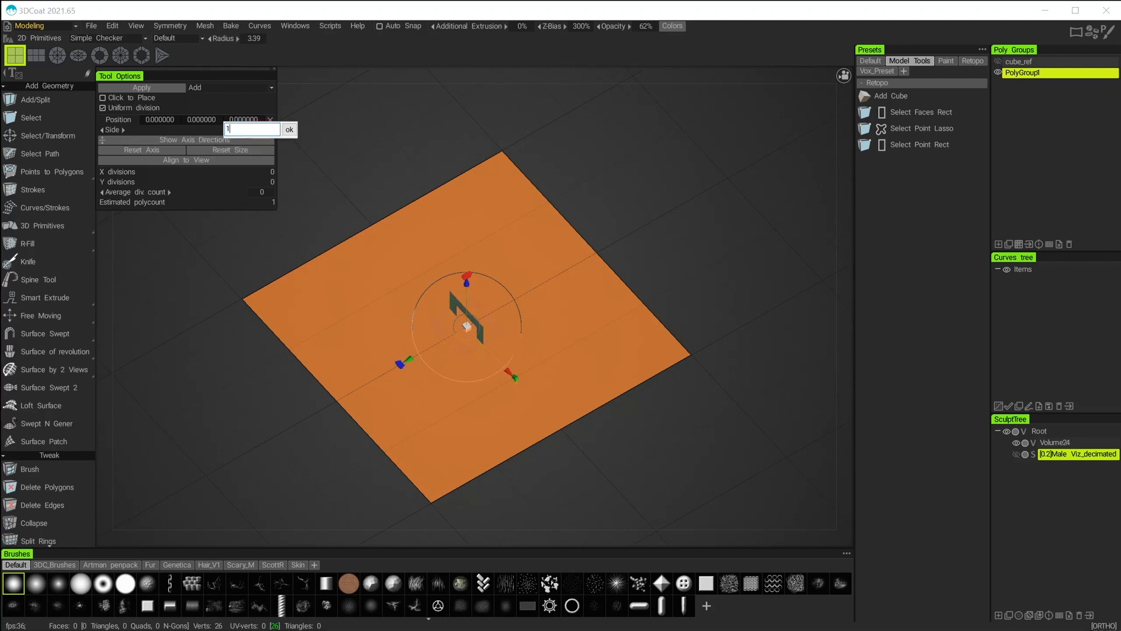
key(Return)
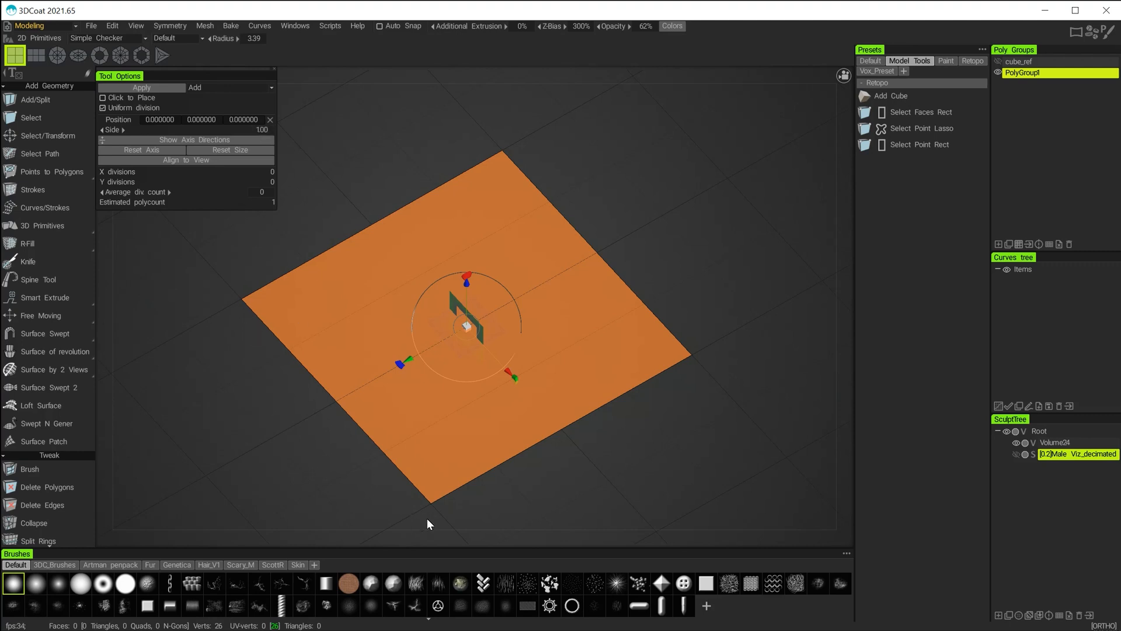
Step: Set the plane's side length to 5 to make a larger ground surface
alt+right_drag(603, 465, 495, 444)
mouse_move(496, 444)
alt+mouse_down()
mouse_move(487, 416)
mouse_move(494, 434)
alt+mouse_up()
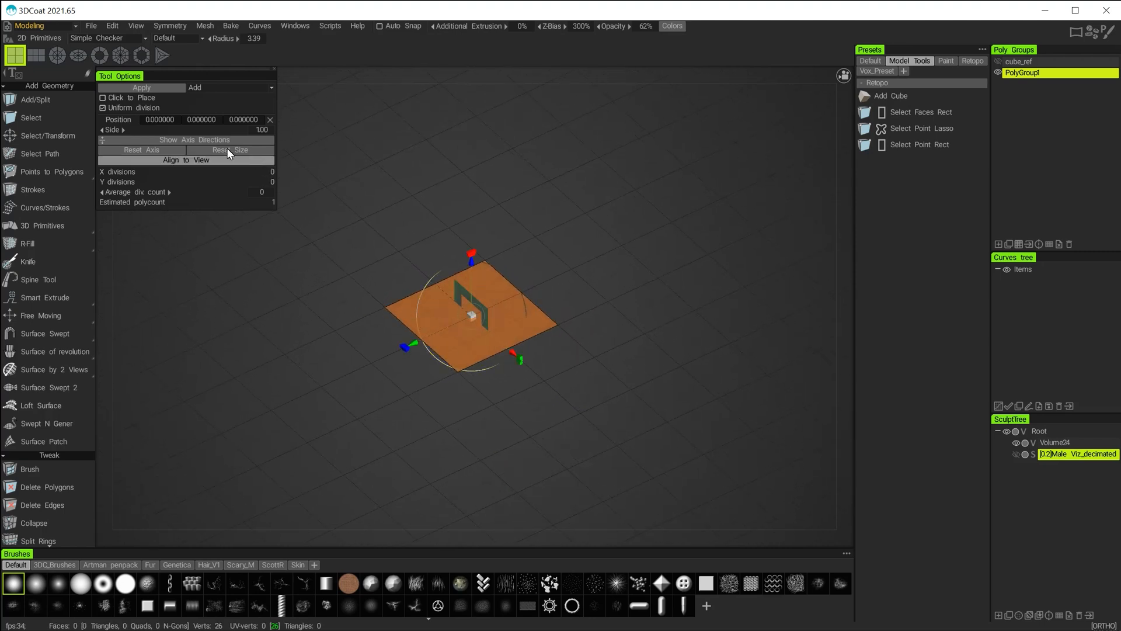
click(262, 130)
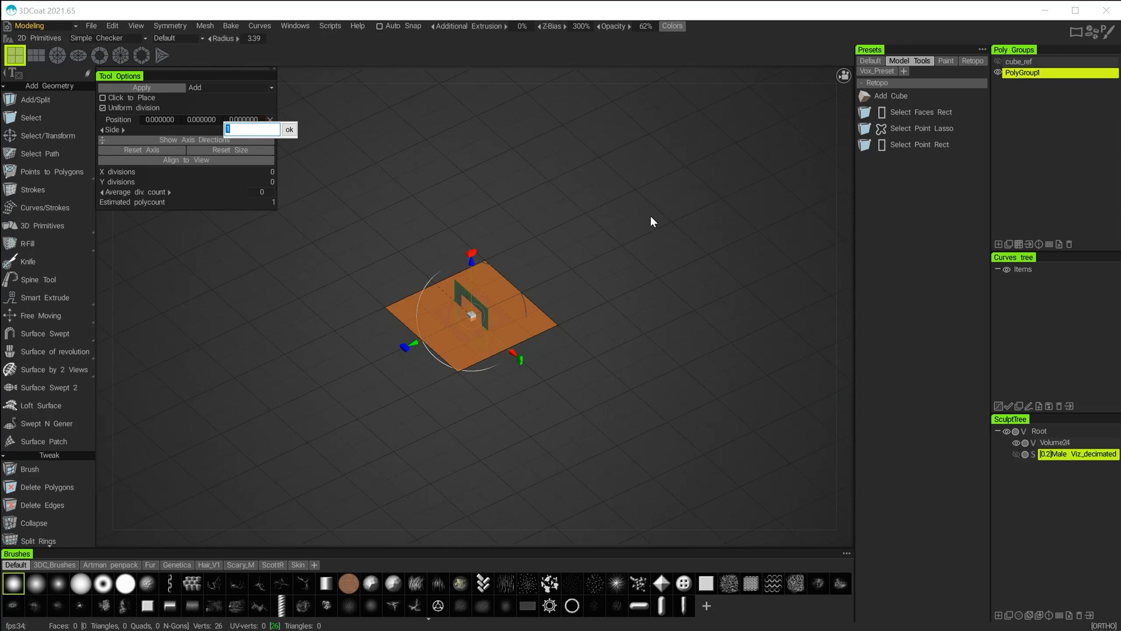
text(5)
key(Return)
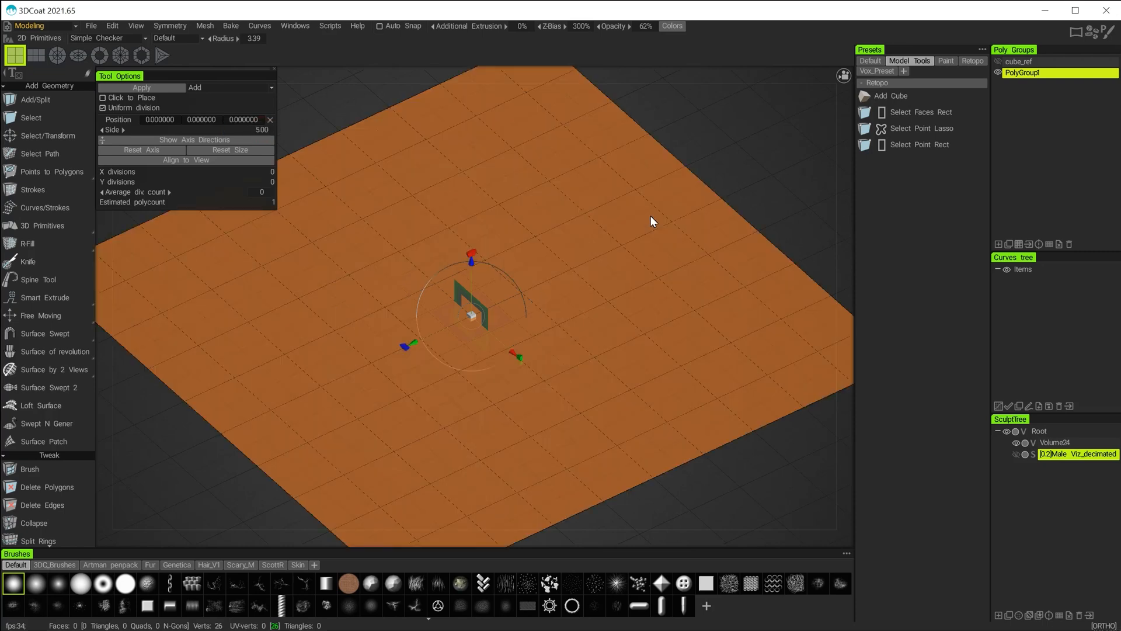
Step: Apply the plane with side 5 as a single polygon and toggle PolyGroup1's visibility to compare it with the primitive preview
scroll(567, 292, down, 5)
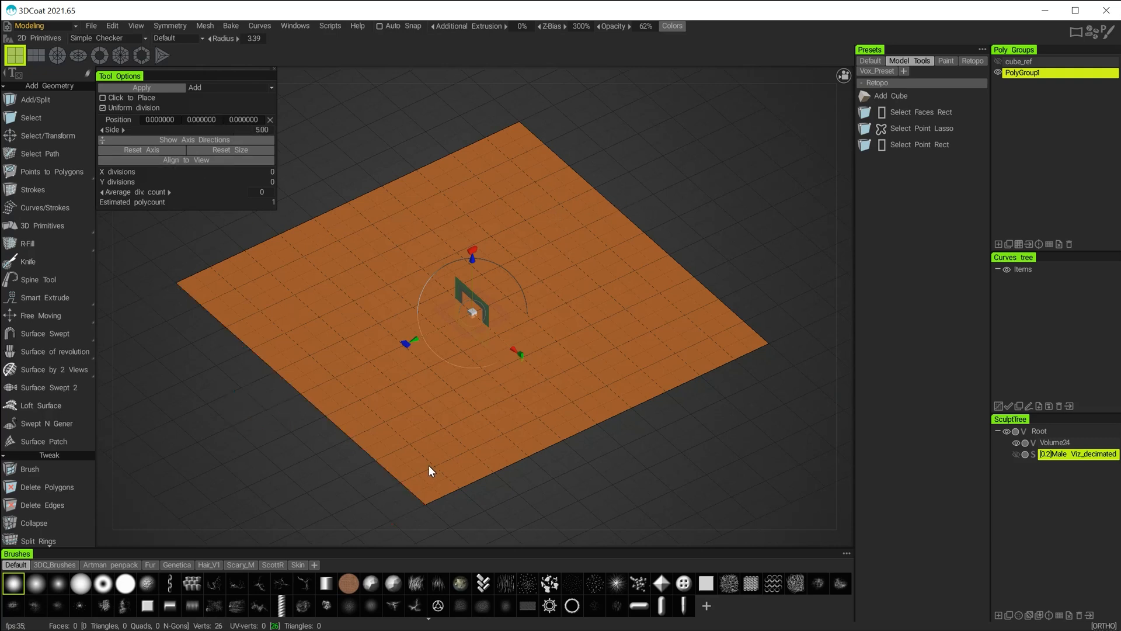
click(138, 86)
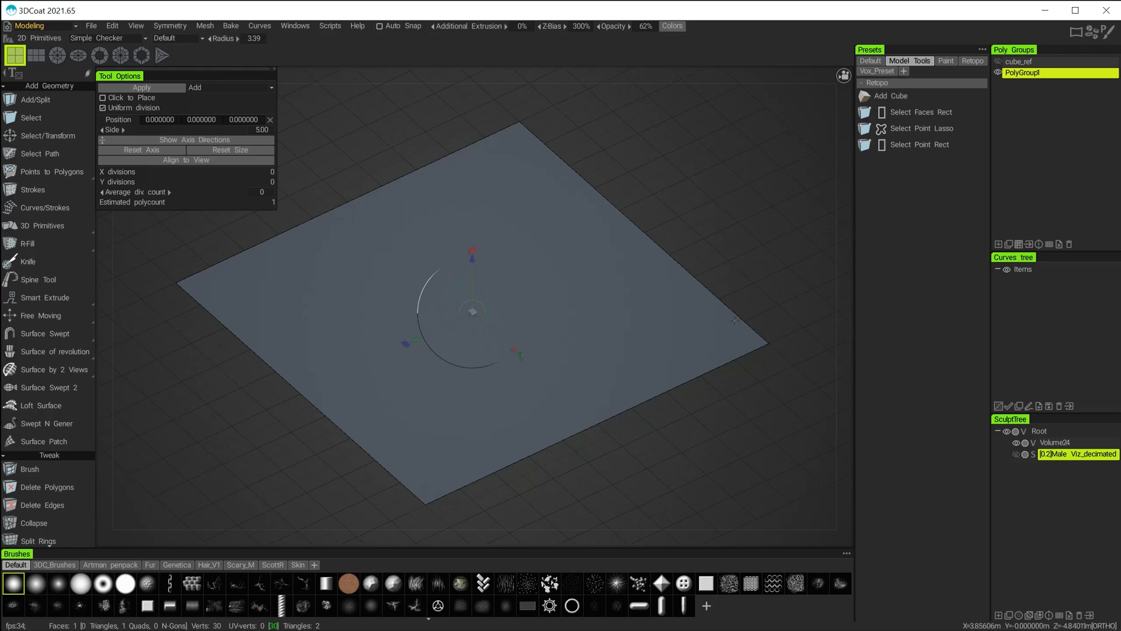
click(1013, 75)
click(998, 72)
click(997, 72)
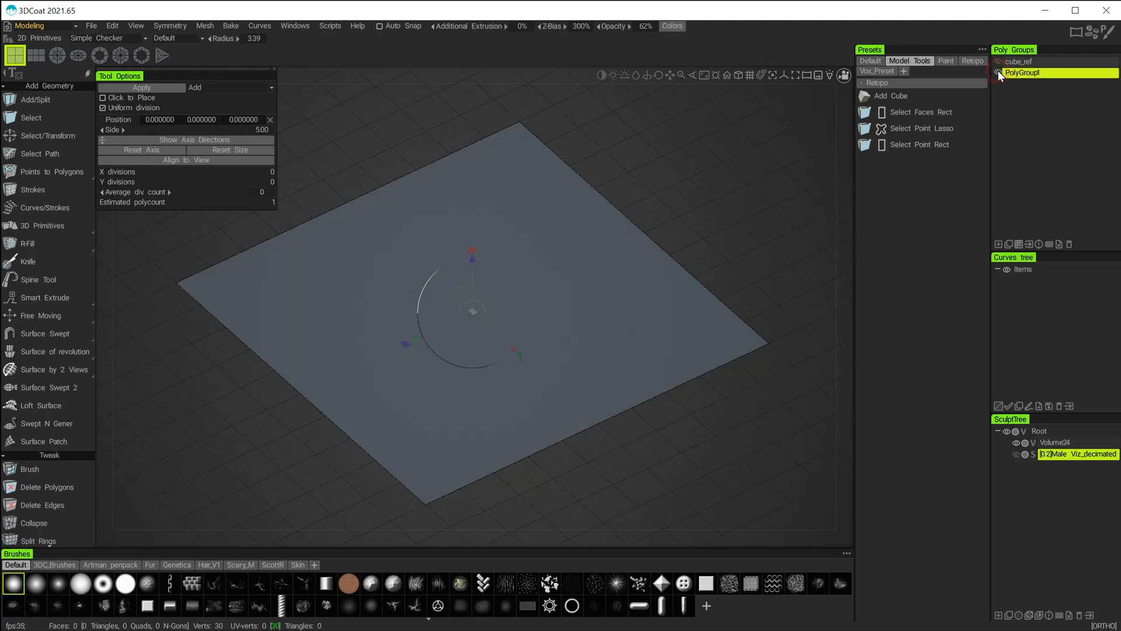
click(998, 72)
click(998, 72)
click(998, 72)
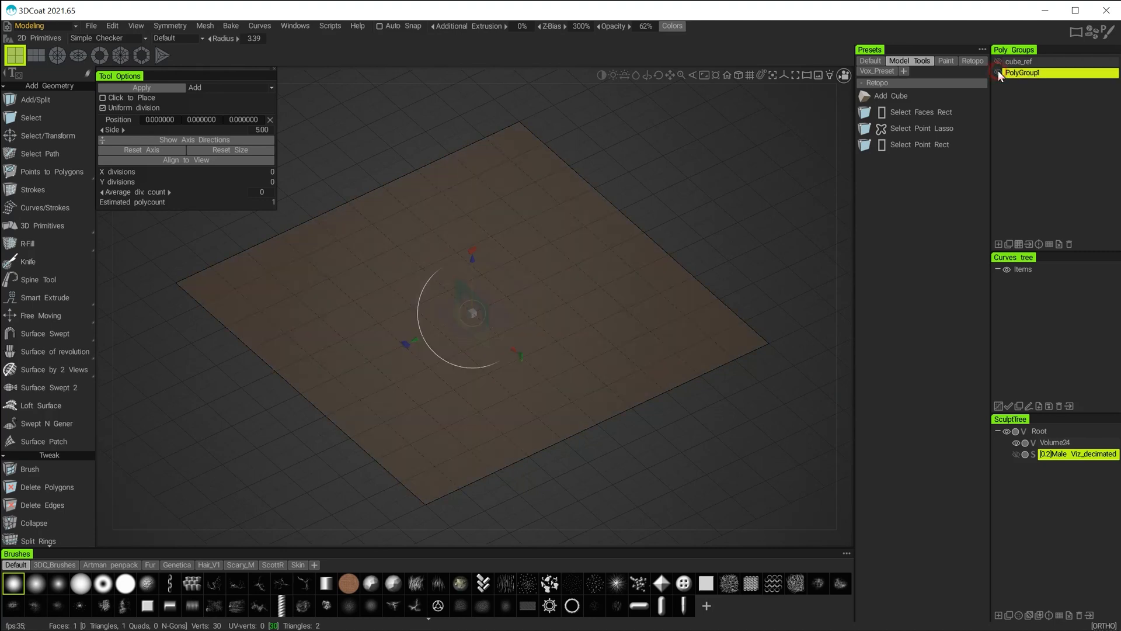
click(997, 71)
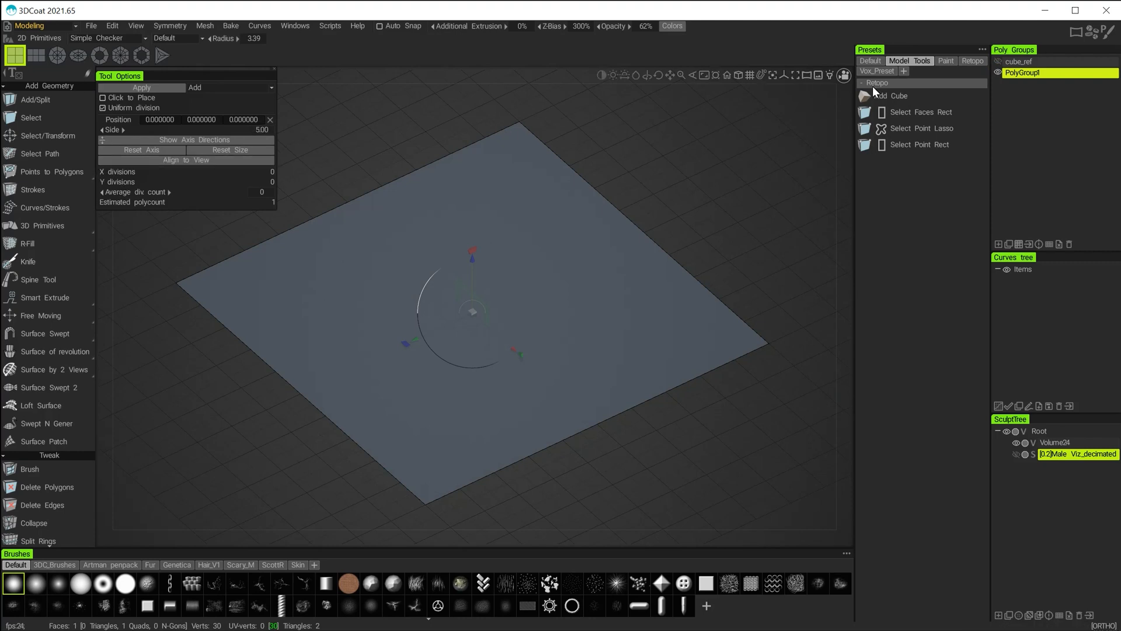
click(998, 71)
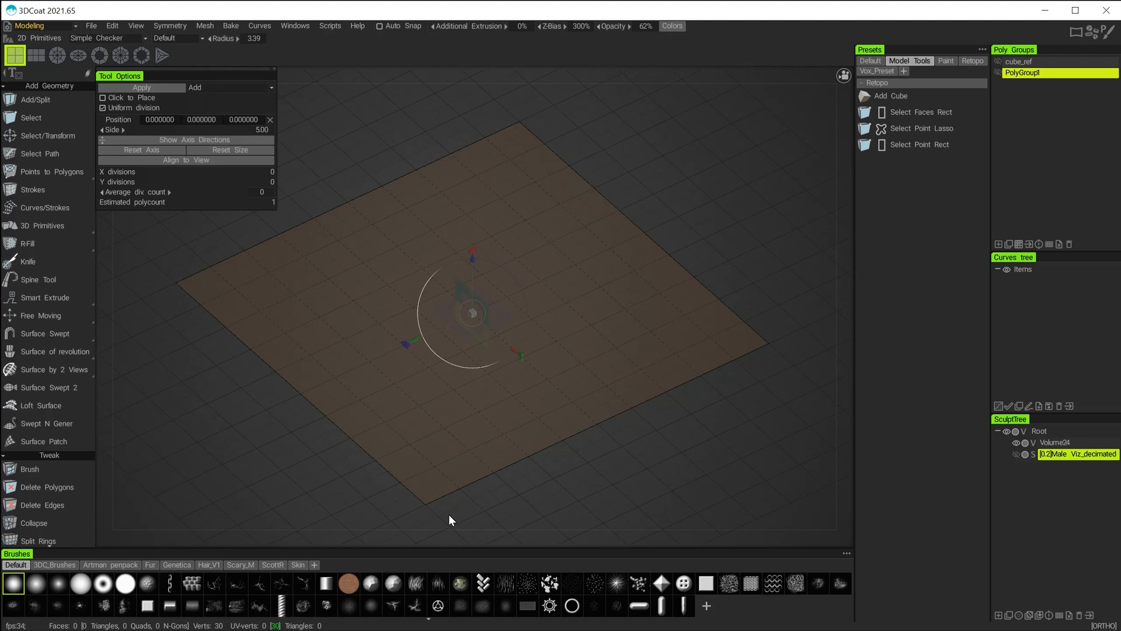
Step: Leave the primitive preview for the Select tool and make PolyGroup1 visible again
click(35, 119)
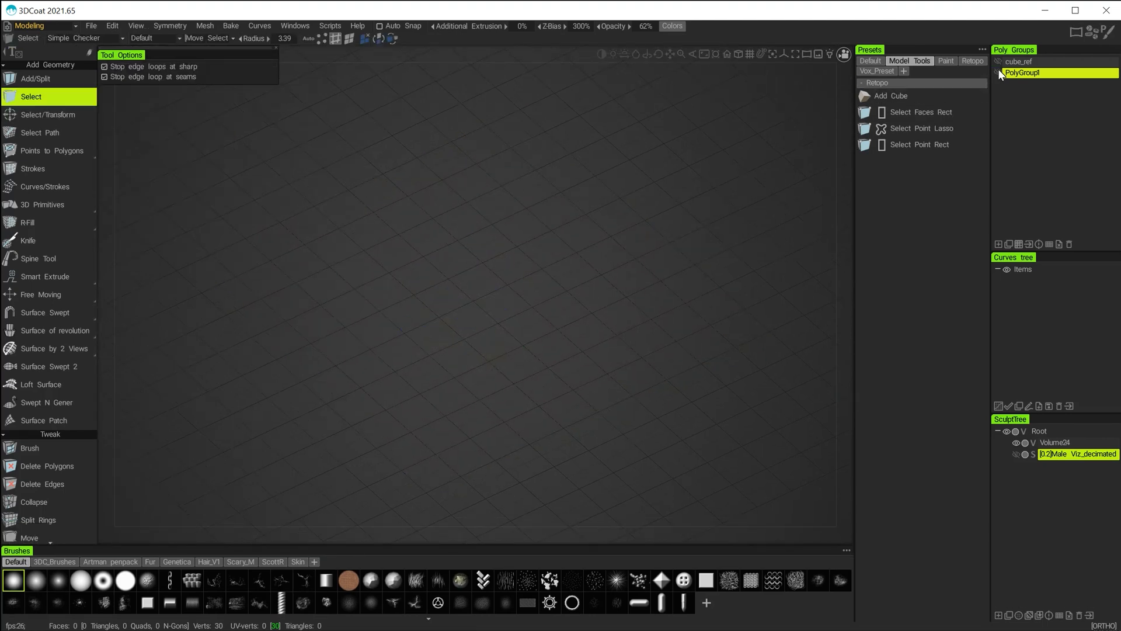
click(996, 72)
click(996, 73)
click(996, 73)
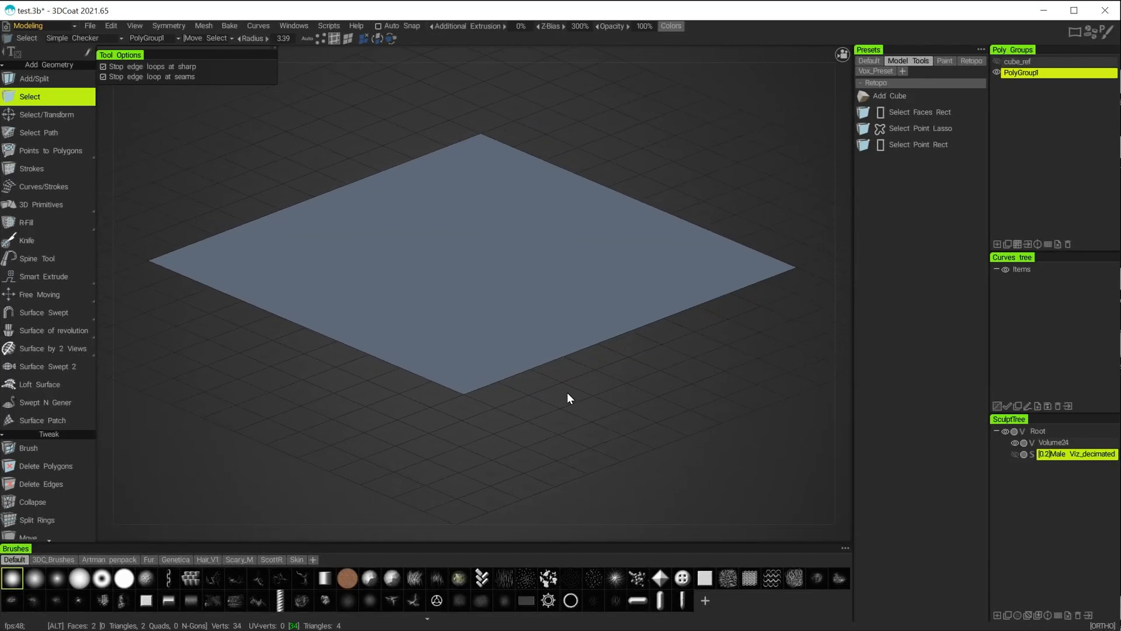
Step: Examine the plane against the grid from the top, side and perspective views
mouse_move(567, 393)
mouse_down()
mouse_move(537, 390)
mouse_move(560, 397)
mouse_up()
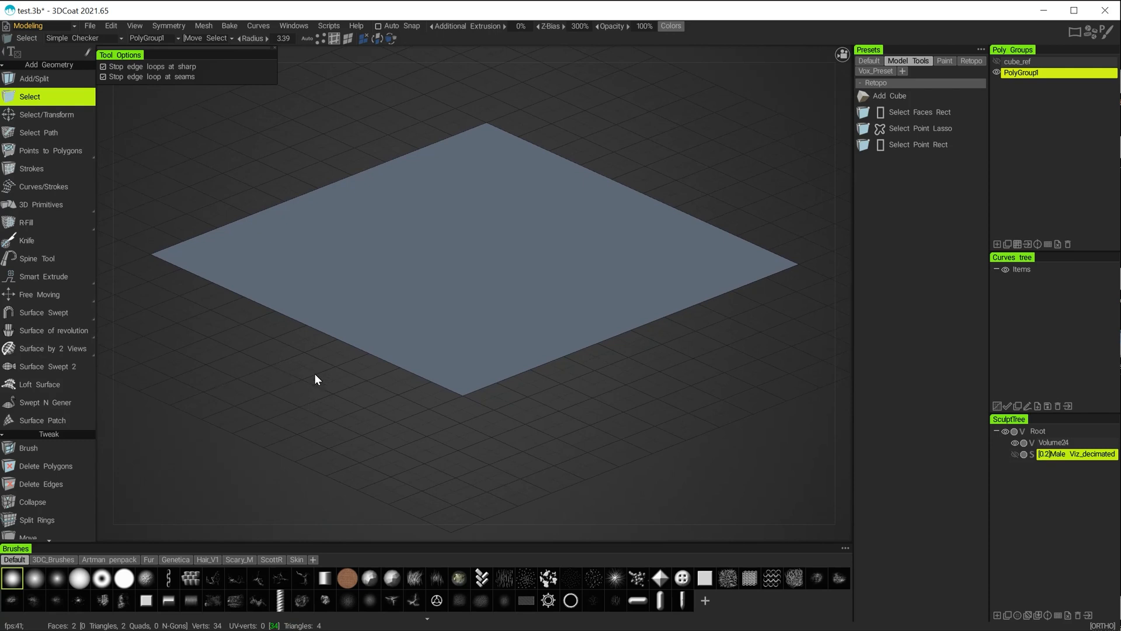
alt+drag(423, 410, 570, 500)
alt+right_drag(664, 469, 566, 405)
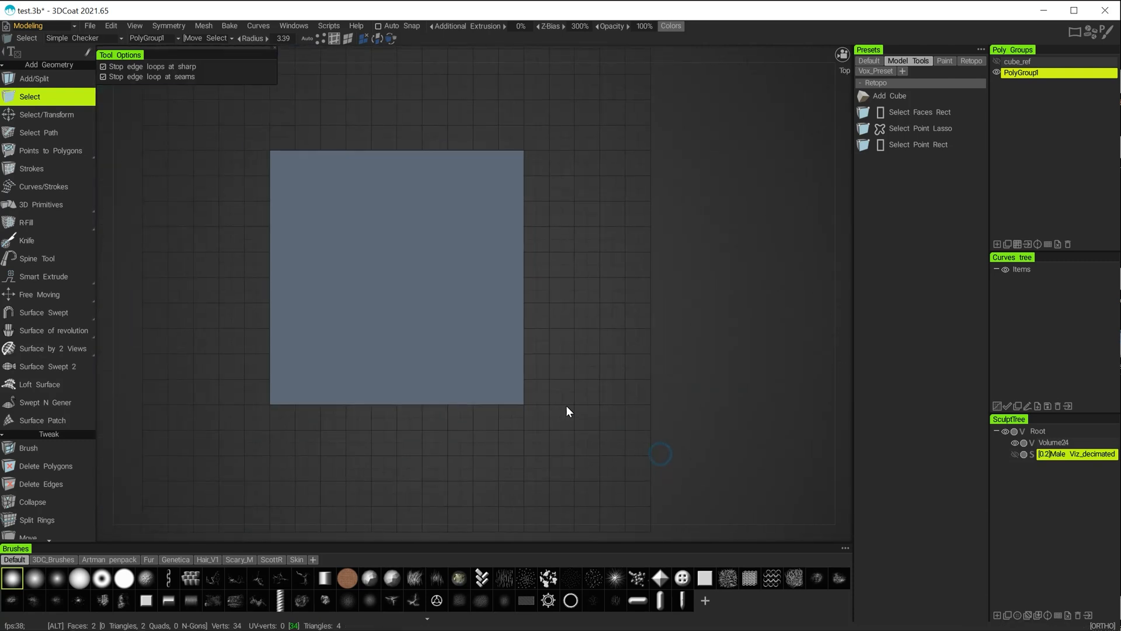
alt+middle_drag(590, 410, 609, 439)
alt+right_drag(608, 439, 633, 458)
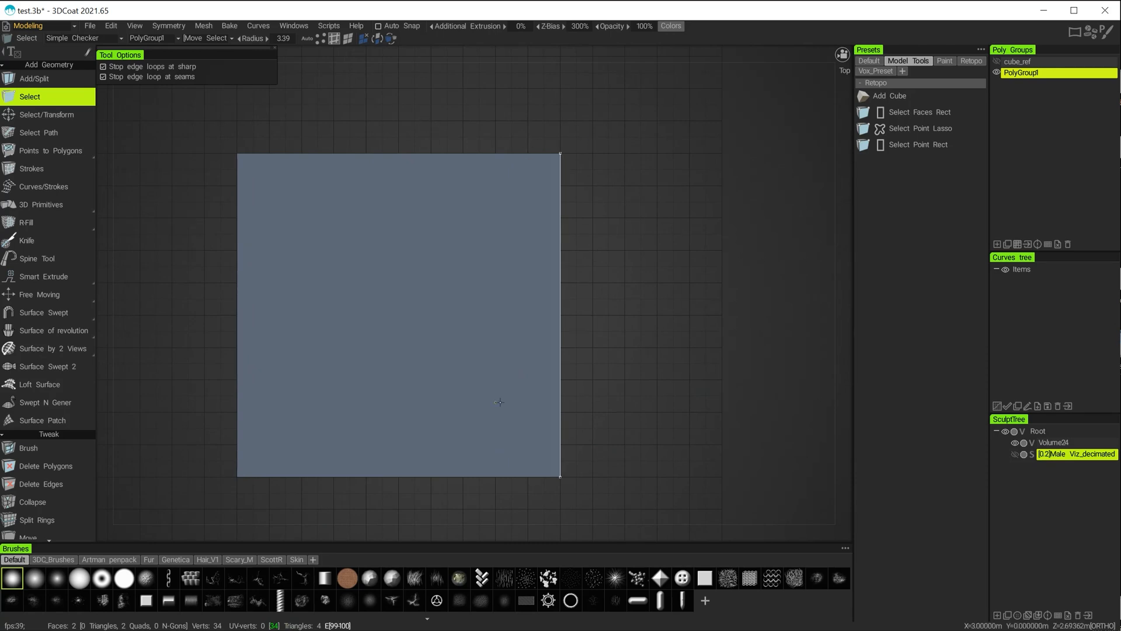
alt+drag(668, 388, 466, 267)
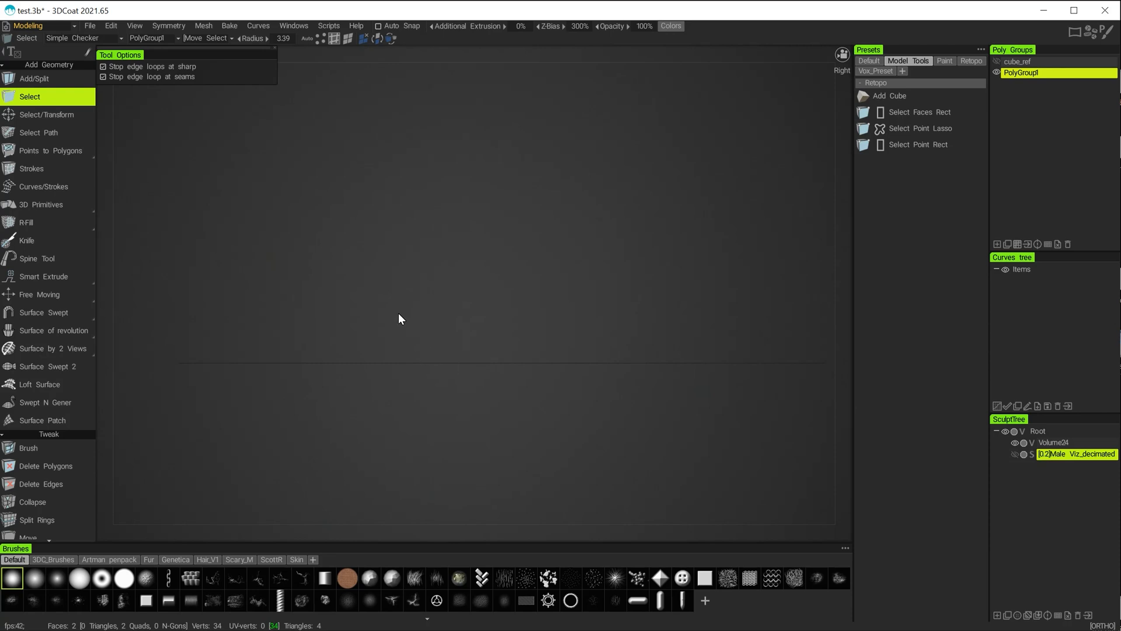
alt+drag(401, 318, 401, 301)
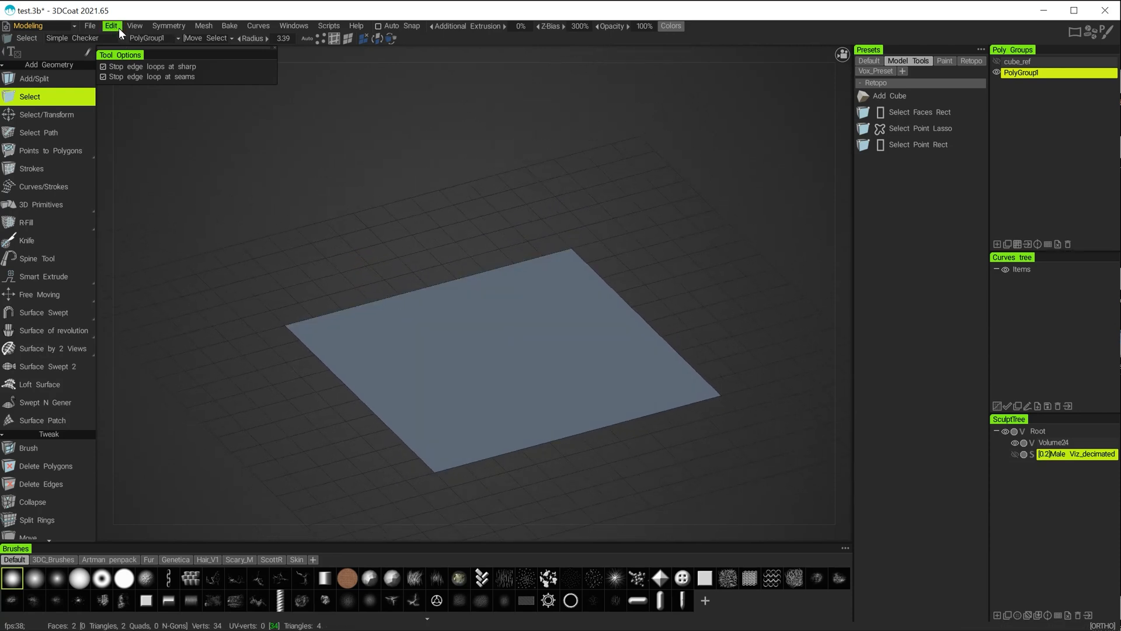
Step: Add the XY Plane to the grid placement and check the vertical grid from the front view
click(133, 27)
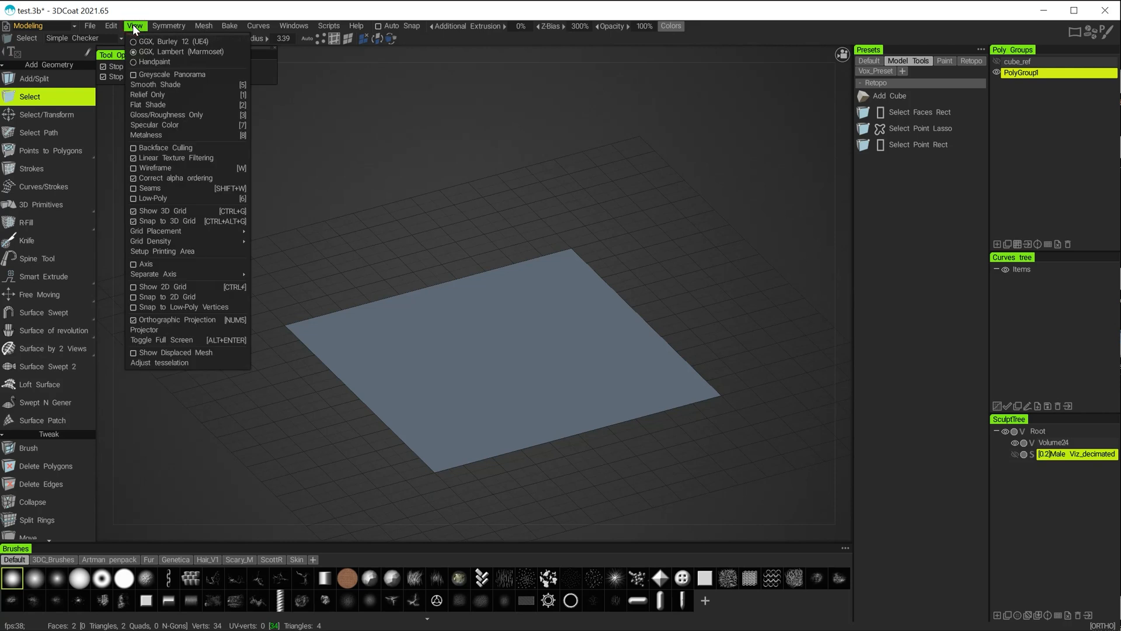
mouse_move(147, 231)
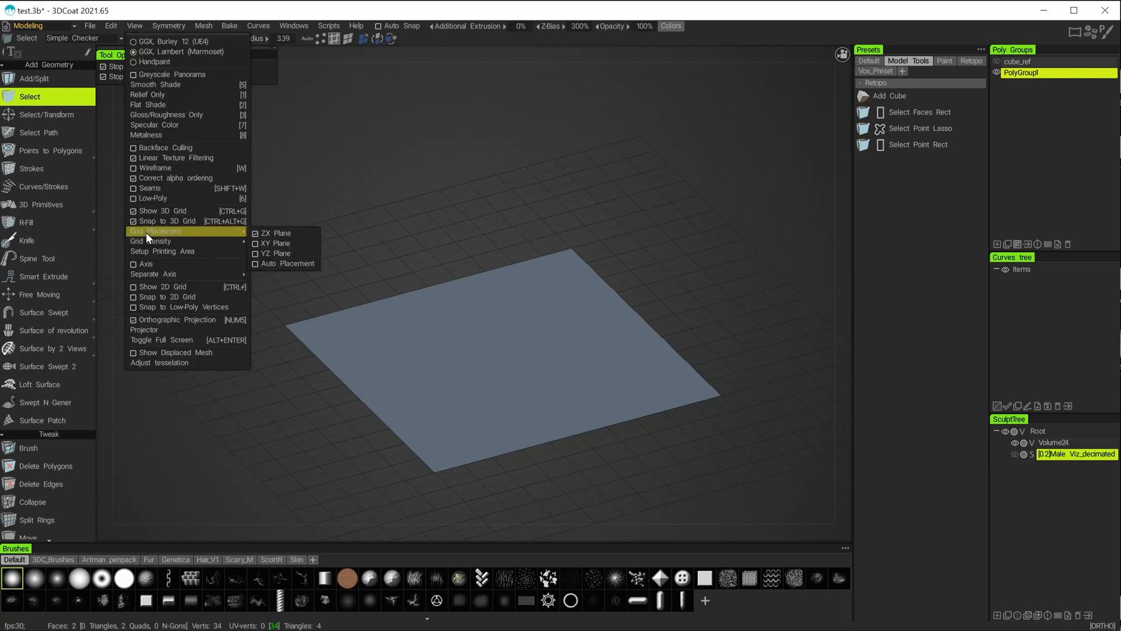
click(255, 244)
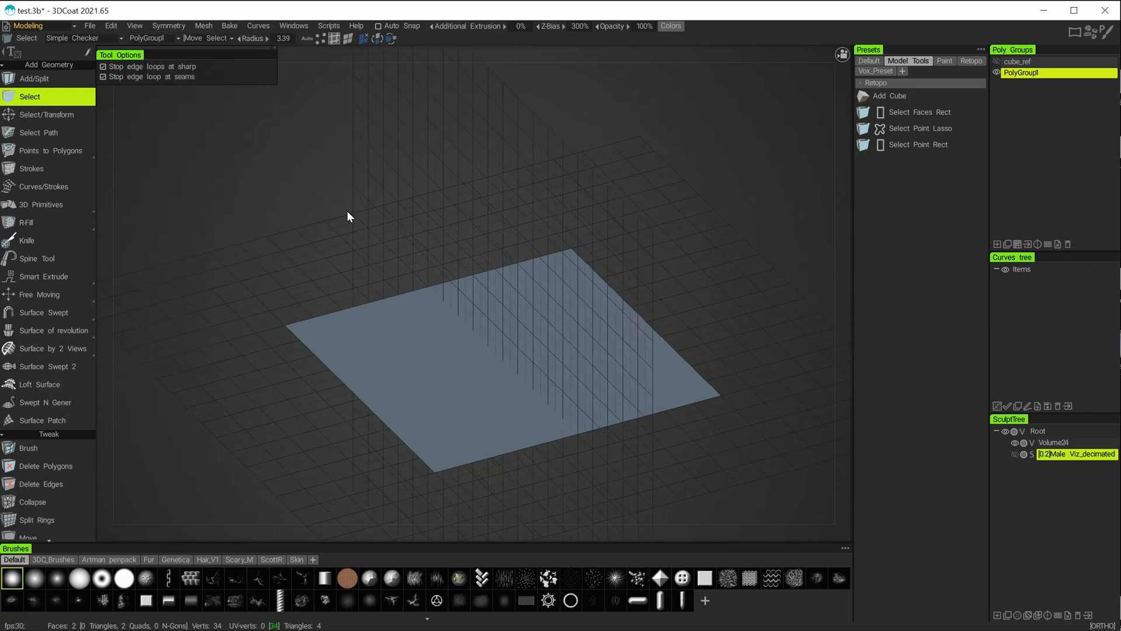
alt+drag(346, 212, 441, 180)
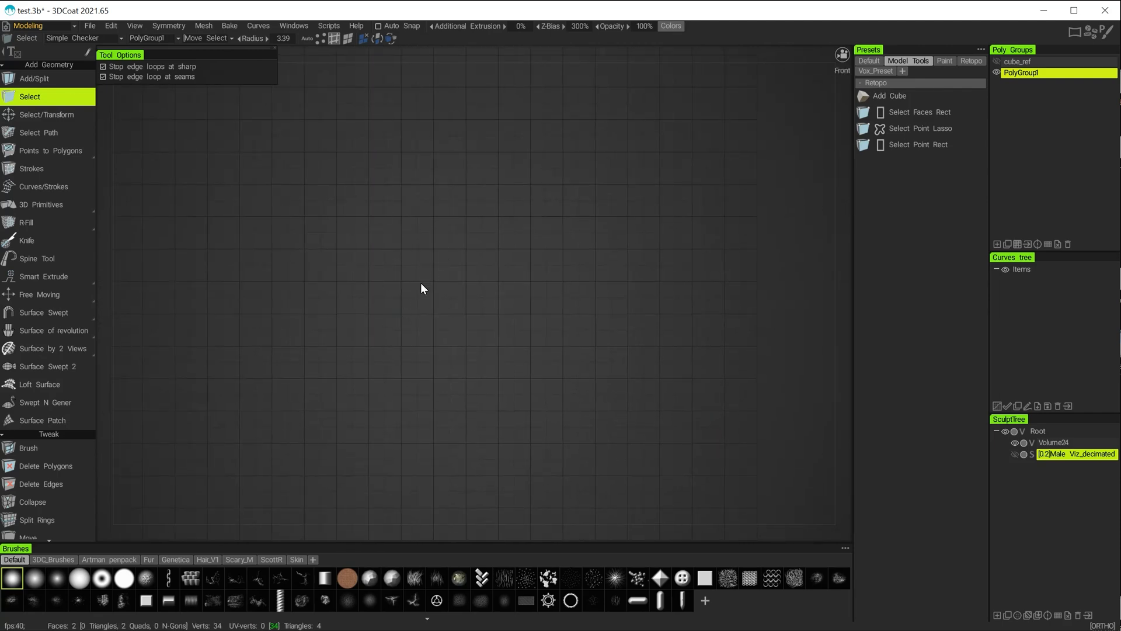
drag(423, 280, 379, 276)
Step: Toggle the 3D grid display off and back on
click(136, 27)
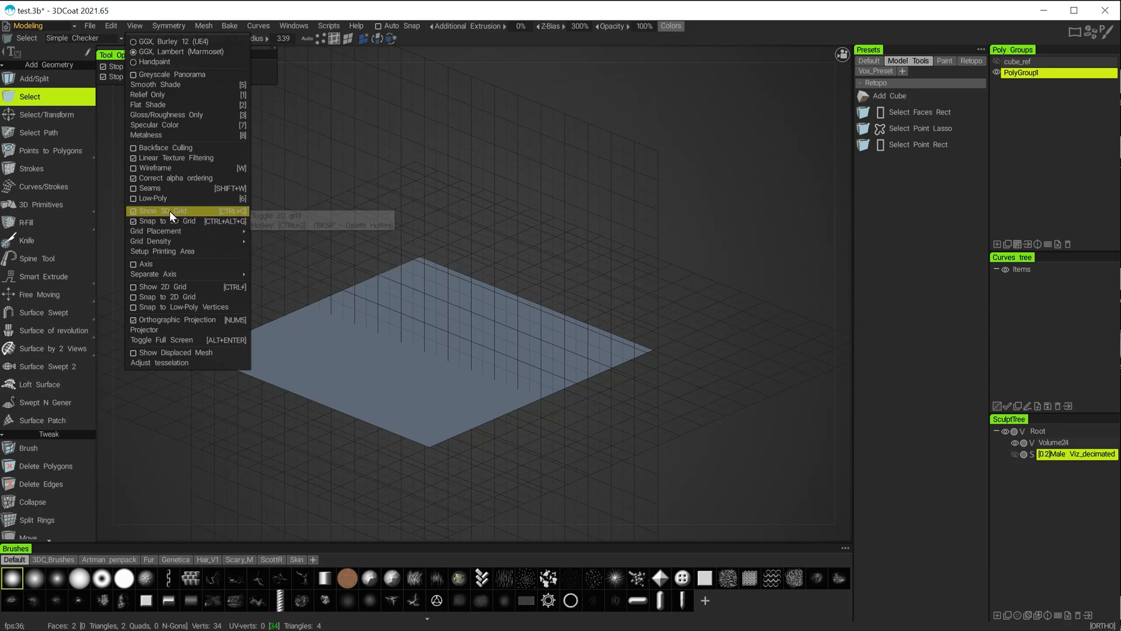
click(191, 210)
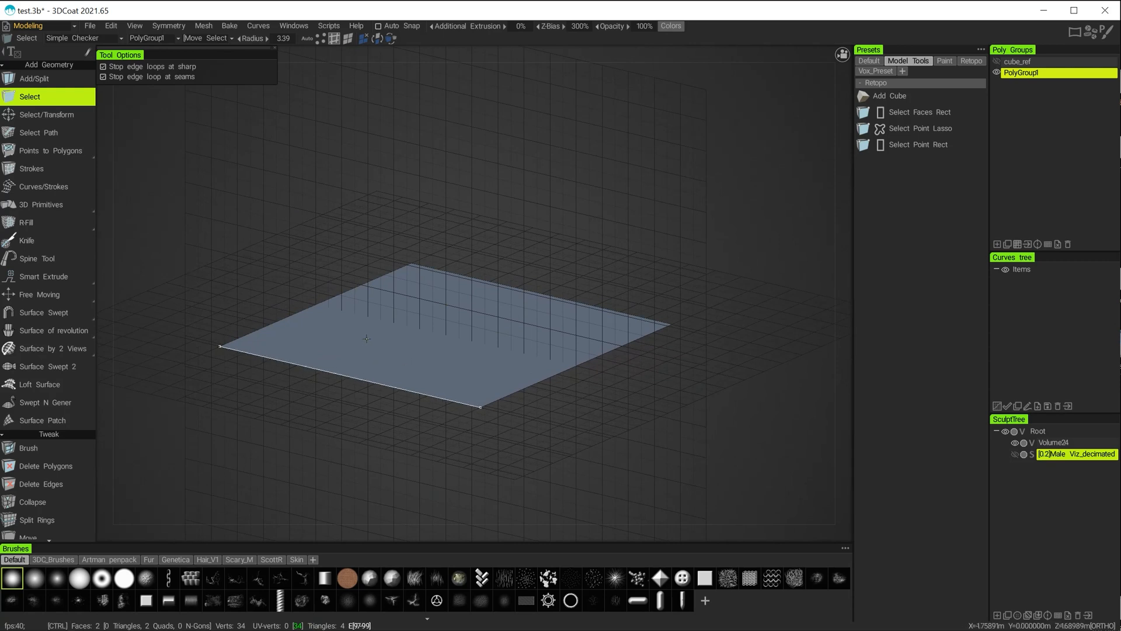
key(x)
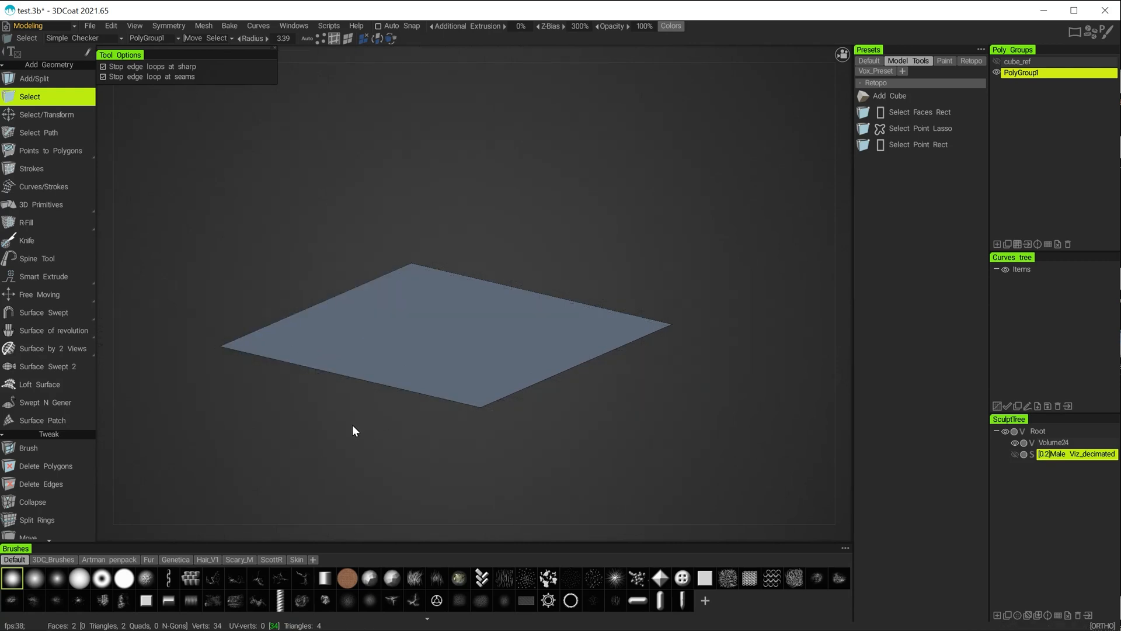
key(x)
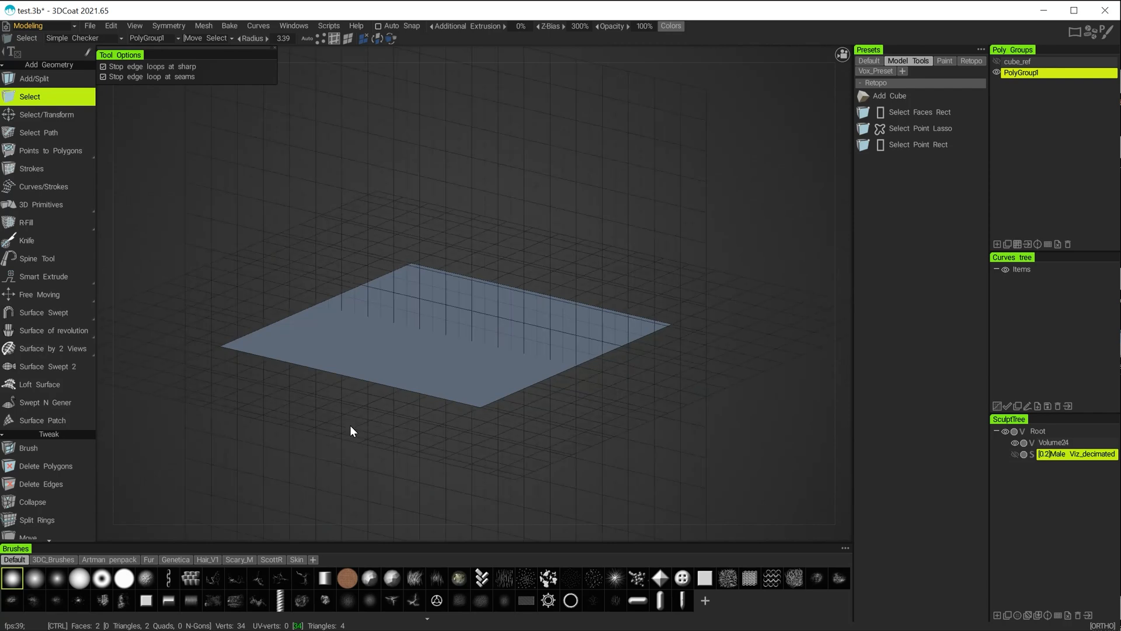
Step: Check the plane against the grid from the front and perspective views, and hide the 3D grid
alt+shift+drag(273, 412, 337, 407)
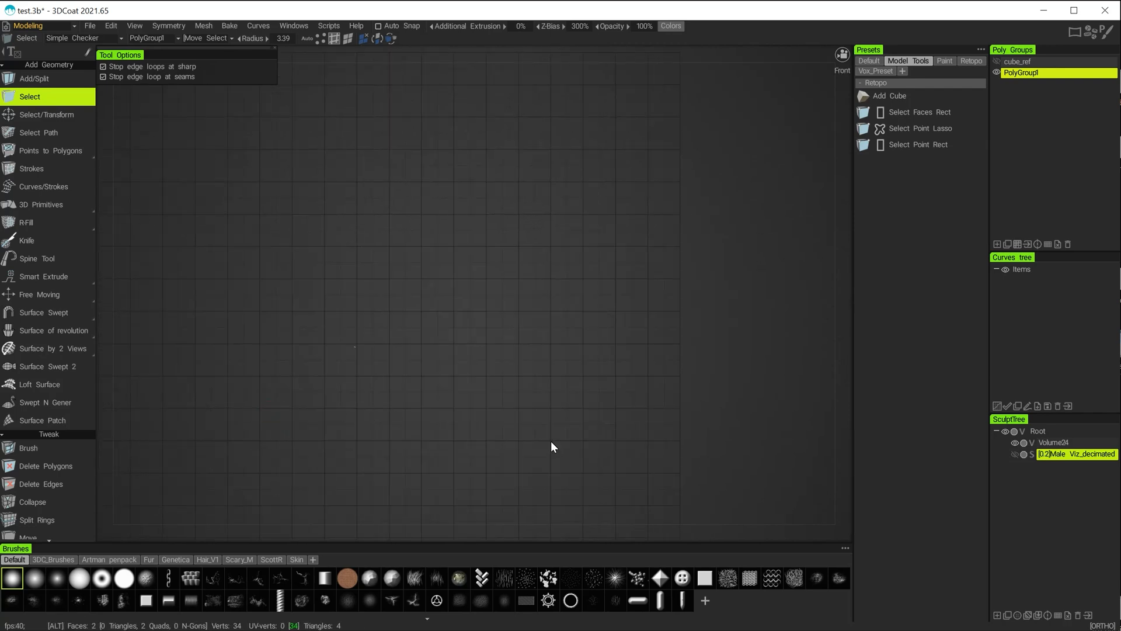
alt+drag(543, 283, 553, 258)
alt+middle_drag(553, 255, 656, 234)
alt+right_drag(431, 304, 453, 333)
alt+middle_drag(465, 305, 465, 288)
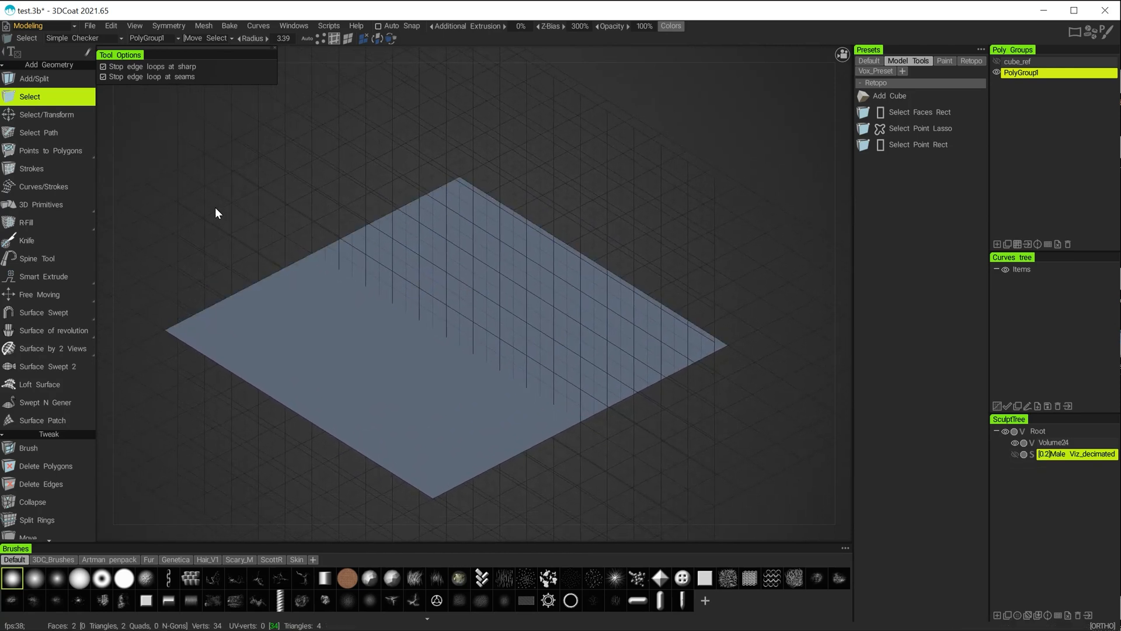
key(x)
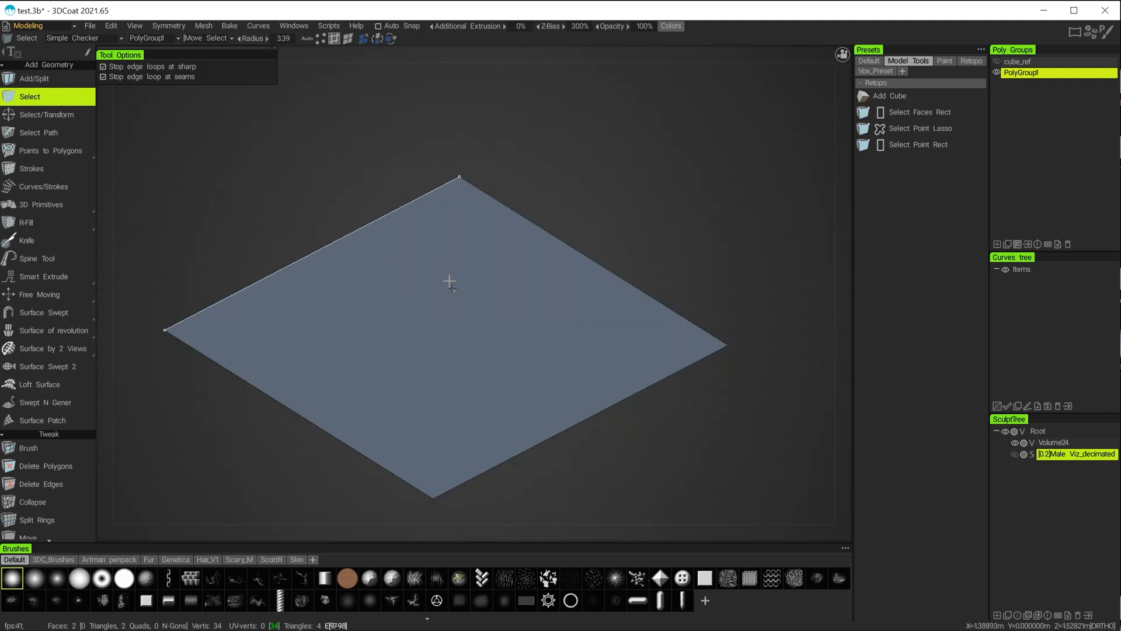
Step: Split the plane into two equal halves with Split Rings at an exact position of 0.5, working in the top view
mouse_move(451, 274)
alt+mouse_down()
mouse_move(462, 286)
mouse_move(452, 277)
alt+mouse_up()
alt+middle_drag(488, 276, 469, 242)
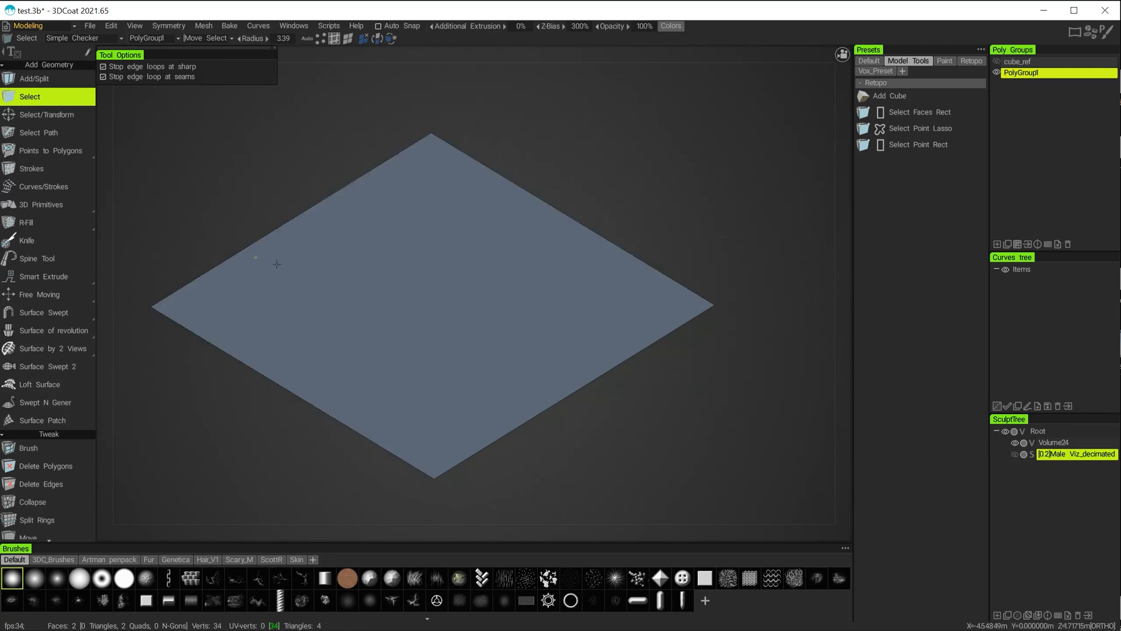
scroll(58, 371, down, 3)
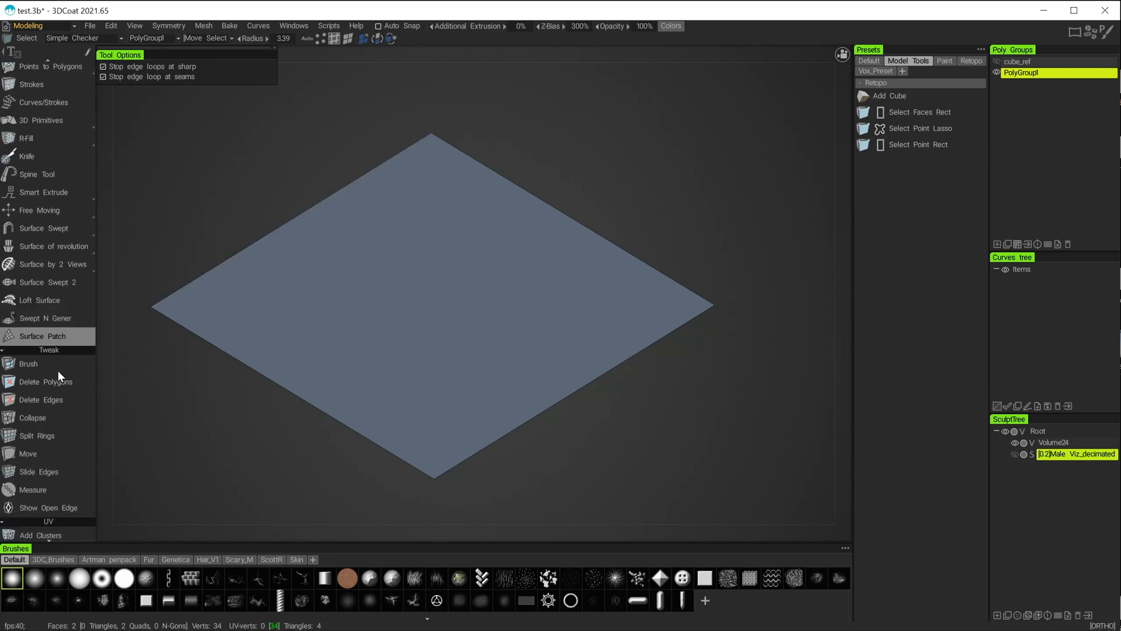
click(32, 435)
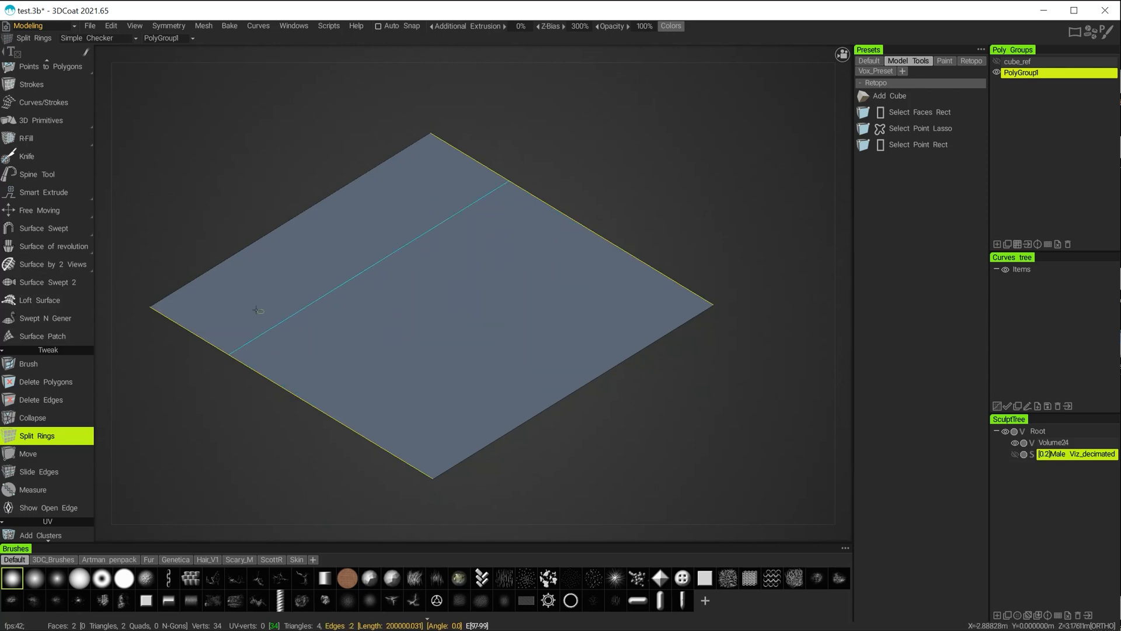
alt+drag(199, 177, 240, 240)
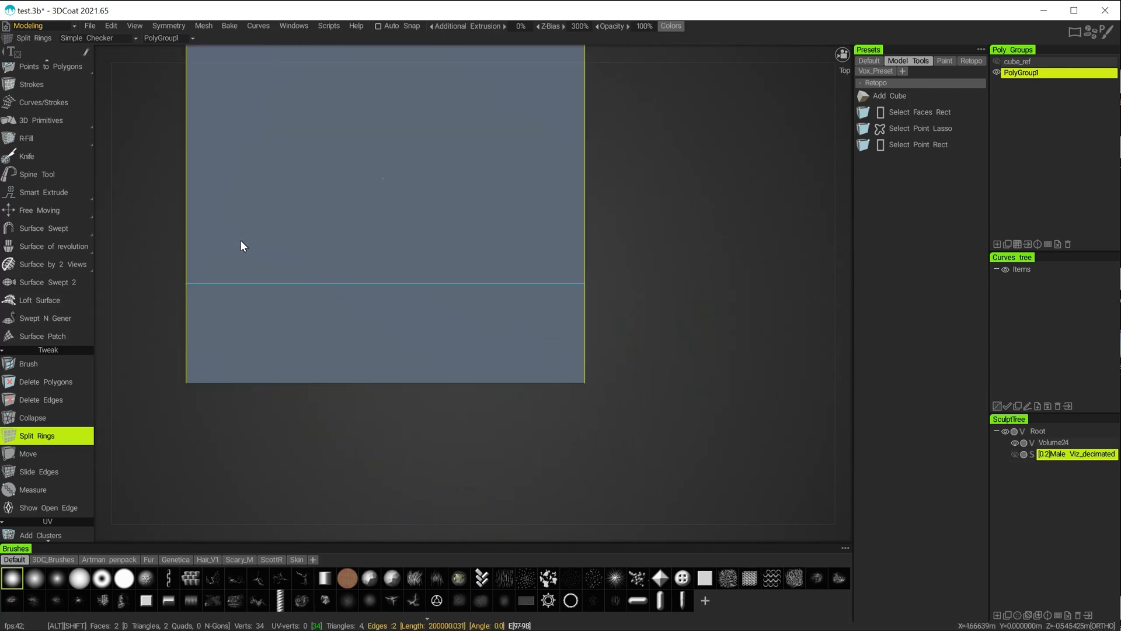
alt+middle_drag(754, 234, 774, 334)
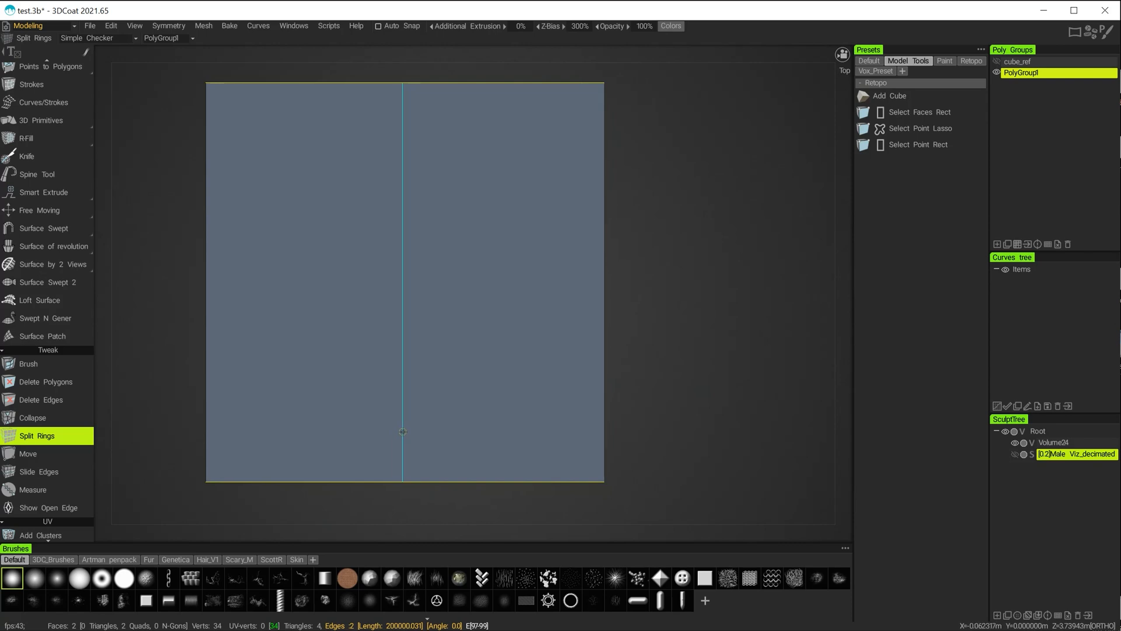
right_click(402, 431)
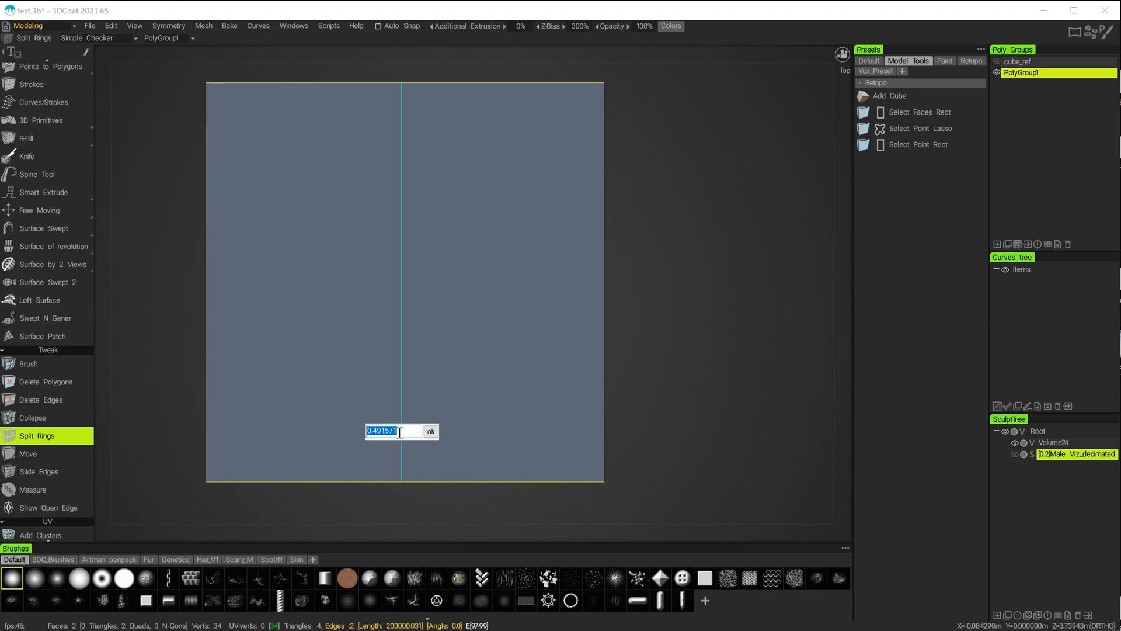
drag(398, 432, 379, 432)
key(BackSpace)
key(BackSpace)
text(5)
key(Return)
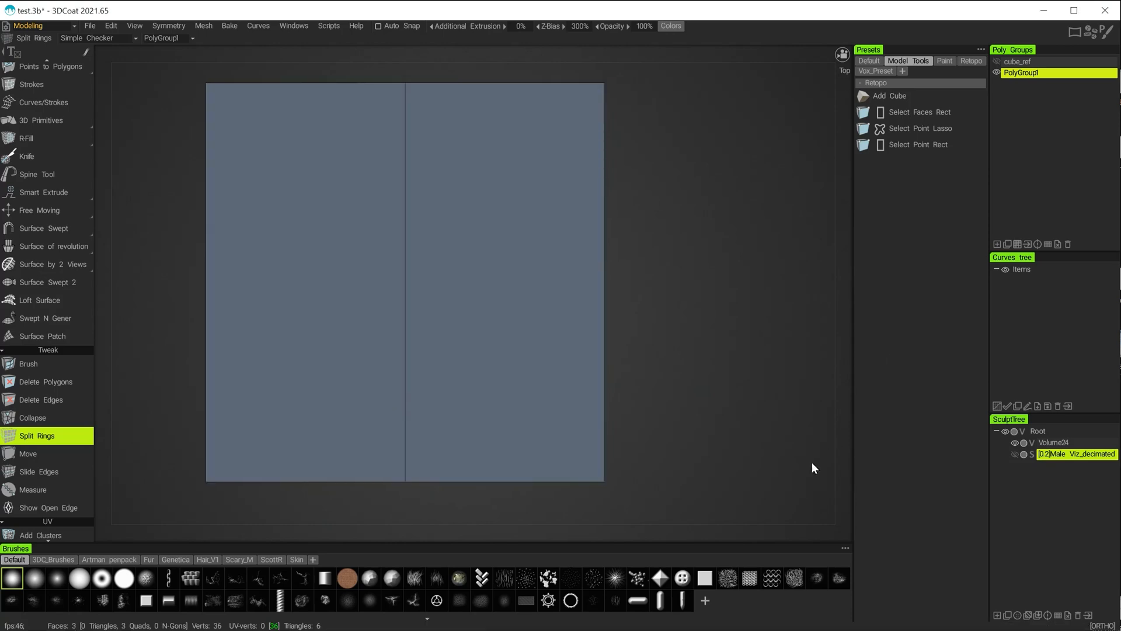
Step: Select the left half of the split plane with the Select tool in face mode
alt+drag(738, 454, 705, 362)
alt+middle_drag(714, 246, 655, 209)
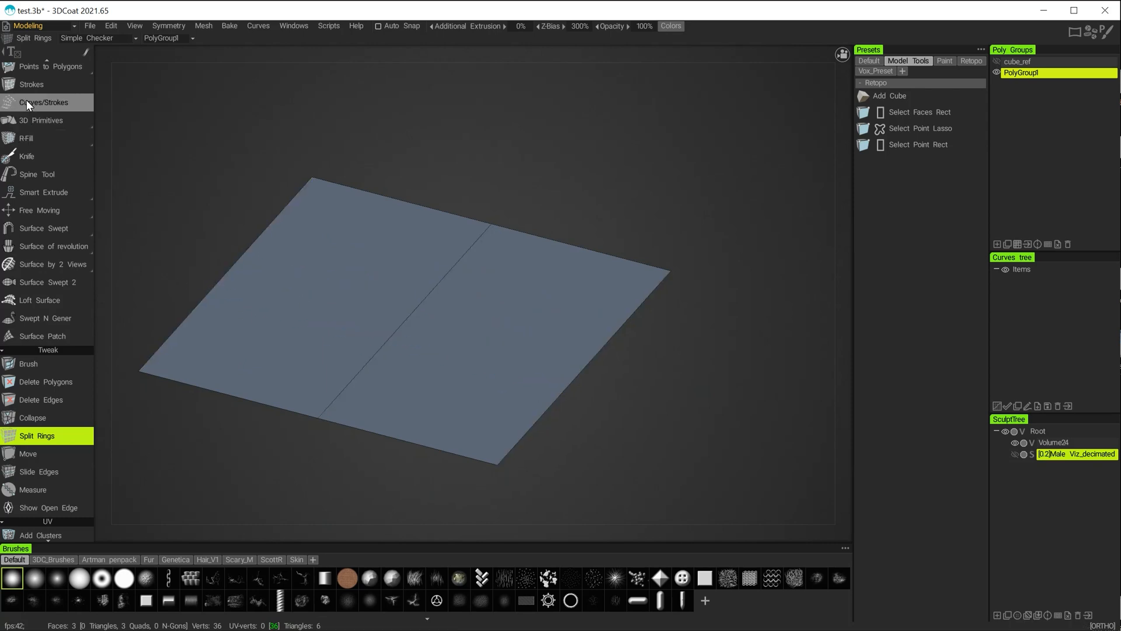
key(space)
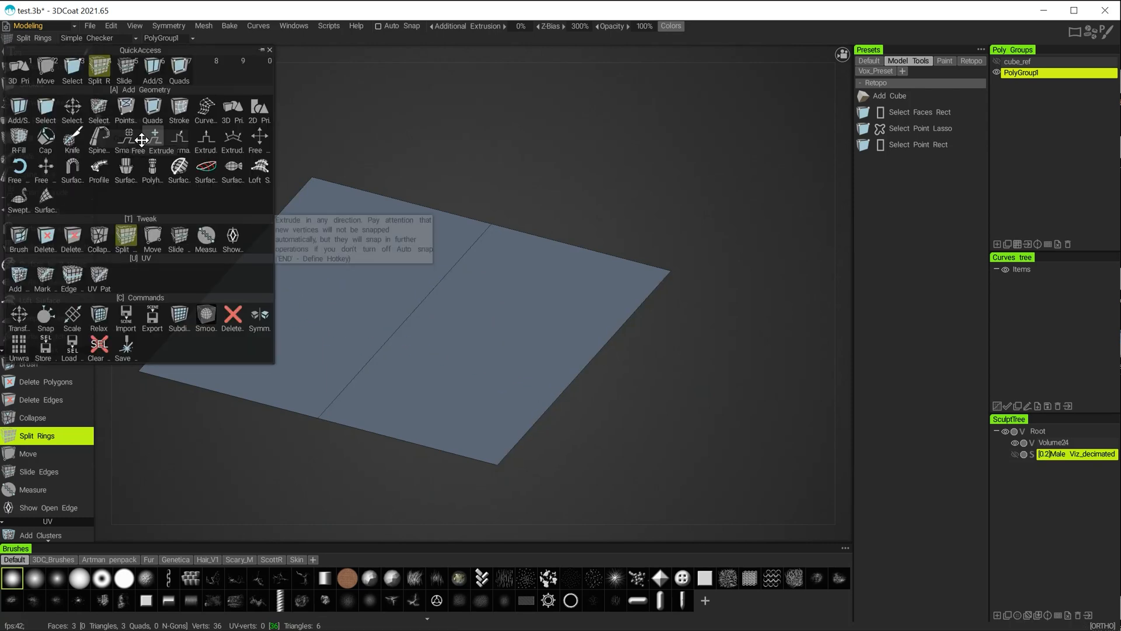
click(72, 67)
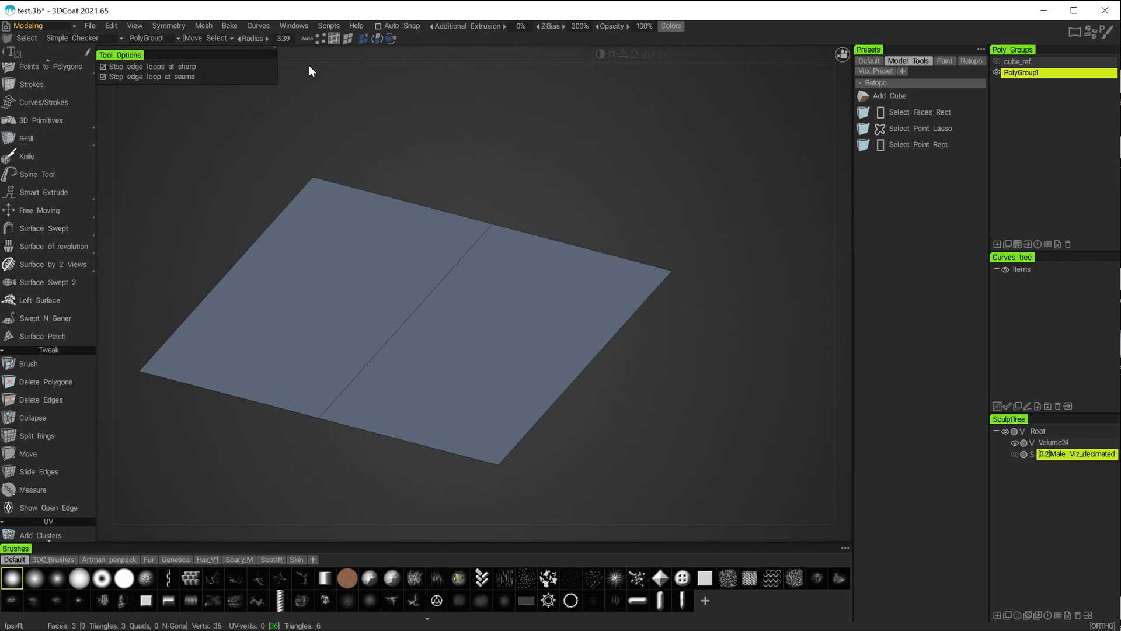
click(348, 38)
click(318, 266)
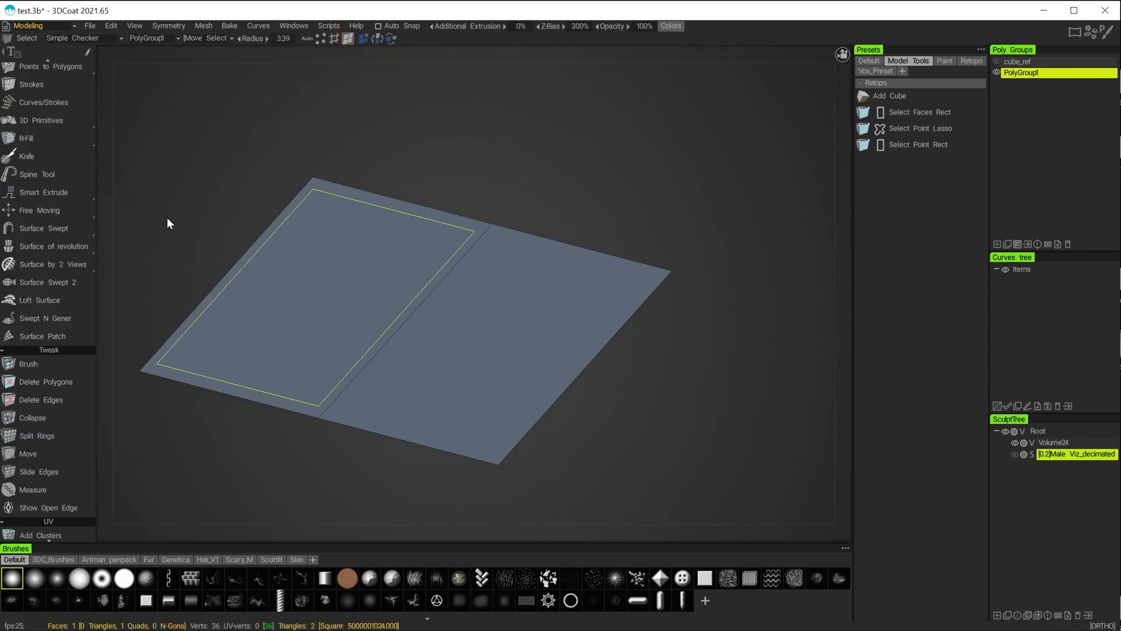
Step: Delete the selected left half of the split plane
key(Delete)
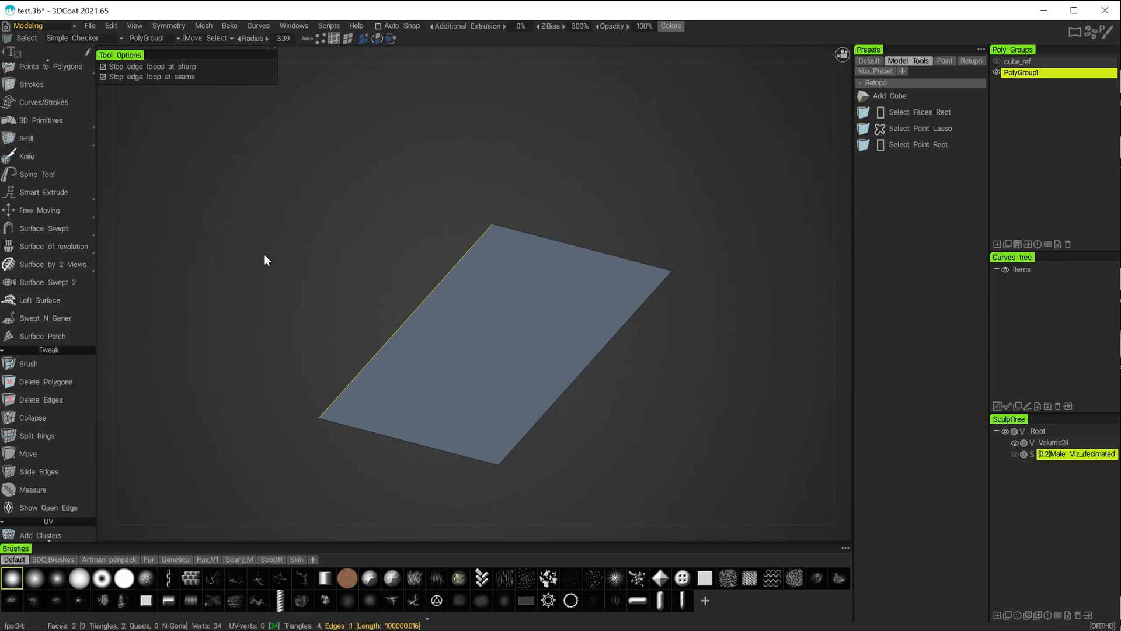
alt+drag(255, 242, 354, 210)
alt+right_drag(353, 206, 350, 292)
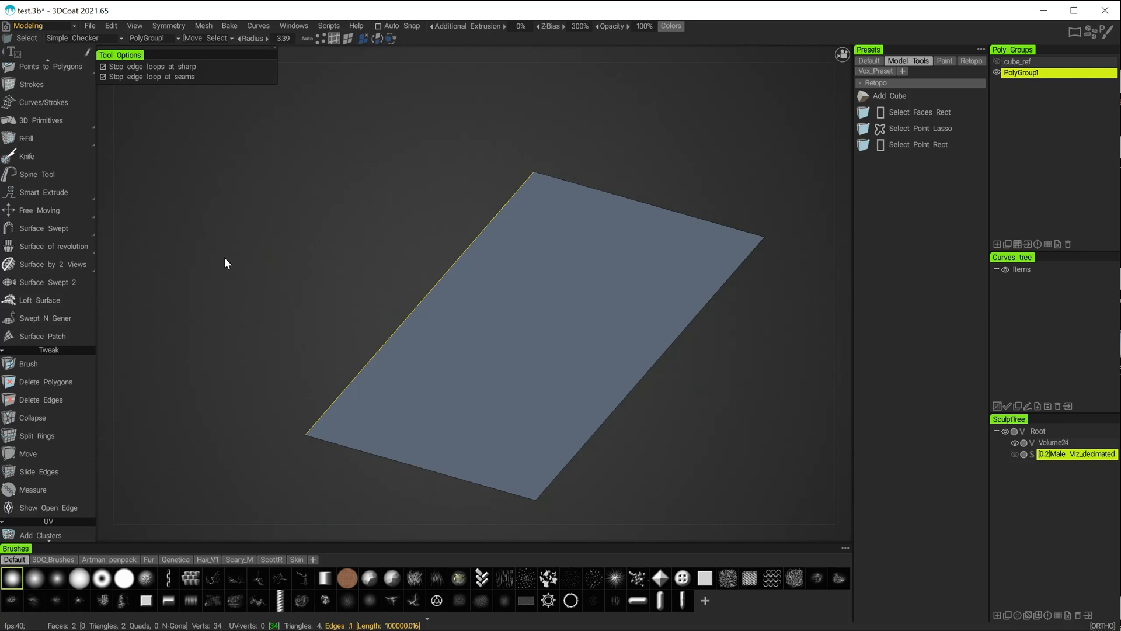
Step: Enable X, Y, Z mirror symmetry on the X axis only, in global space
click(161, 26)
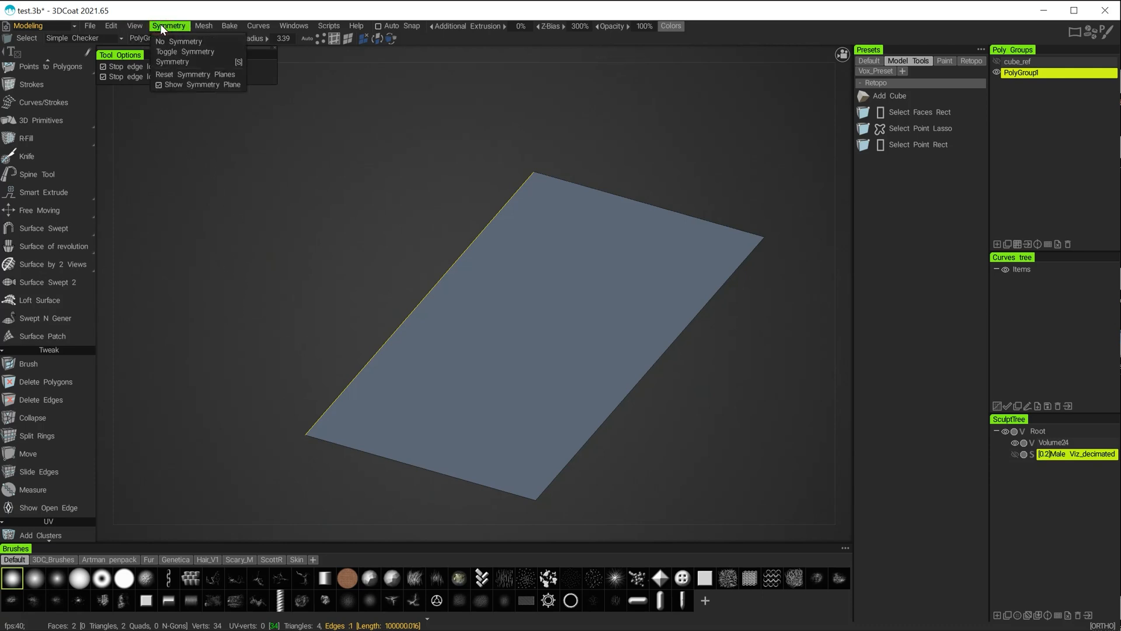
click(170, 63)
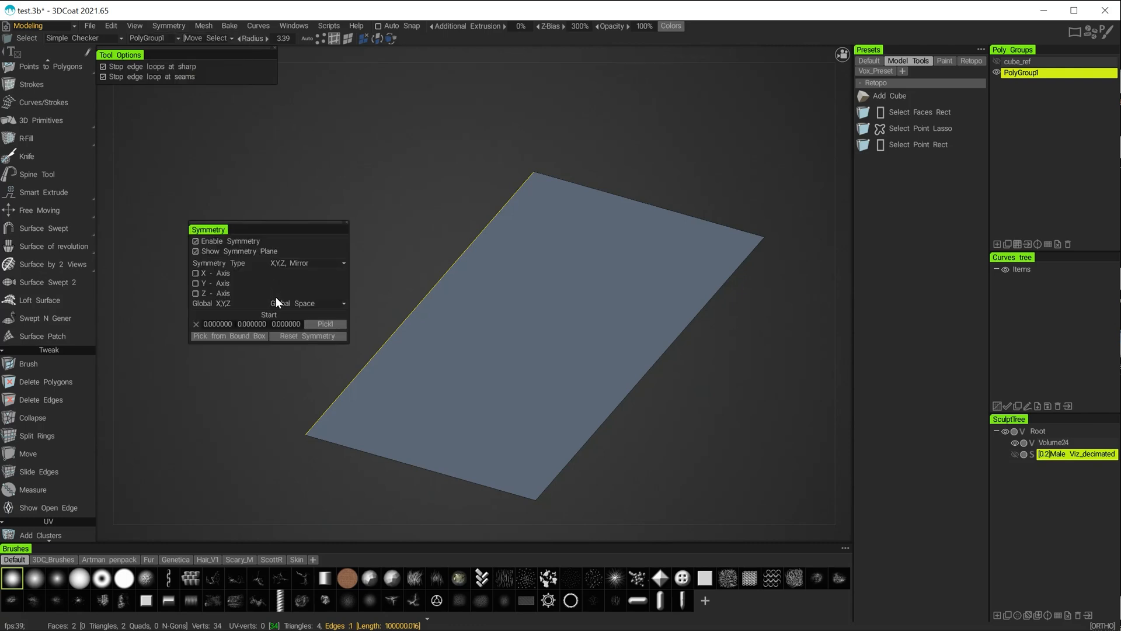
click(195, 273)
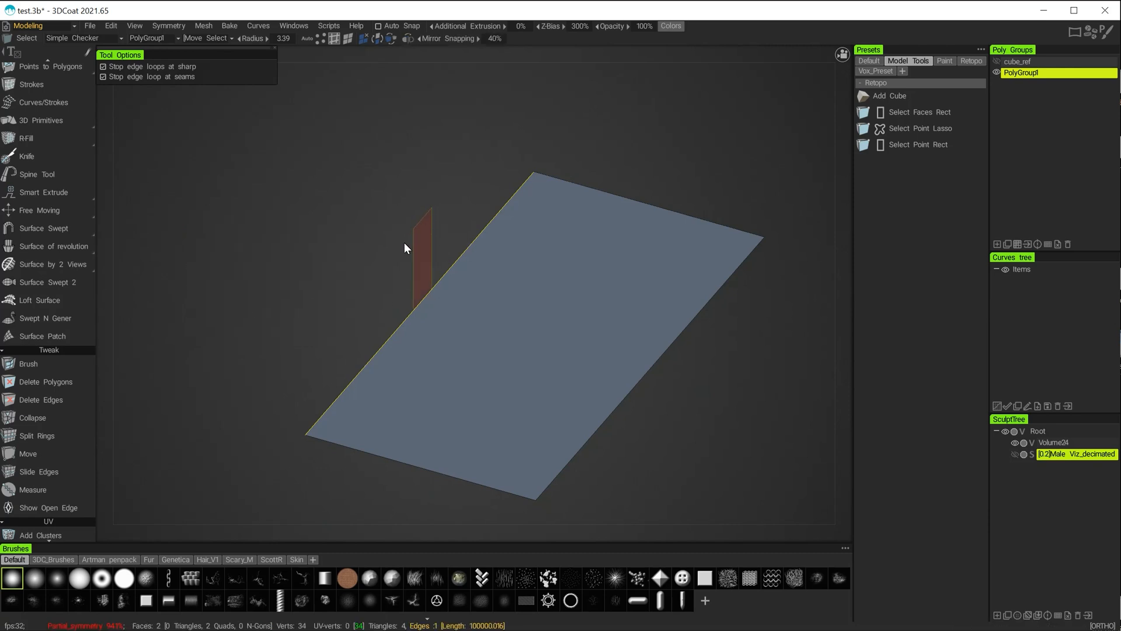
alt+drag(366, 307, 450, 299)
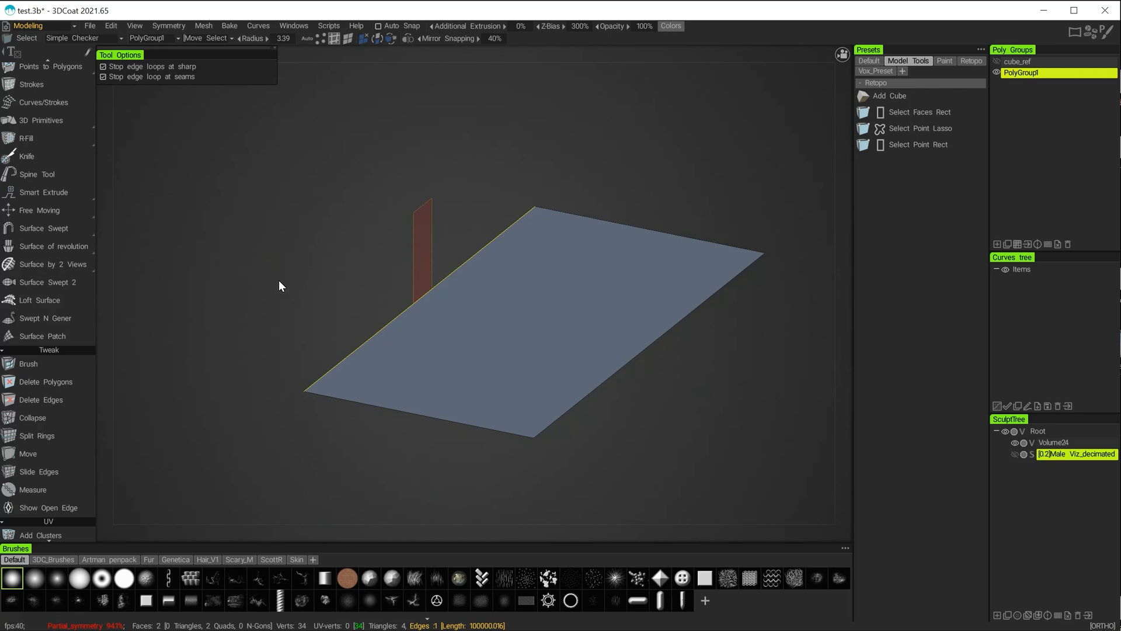
Step: Hide the symmetry plane while keeping X-axis symmetry enabled
key(s)
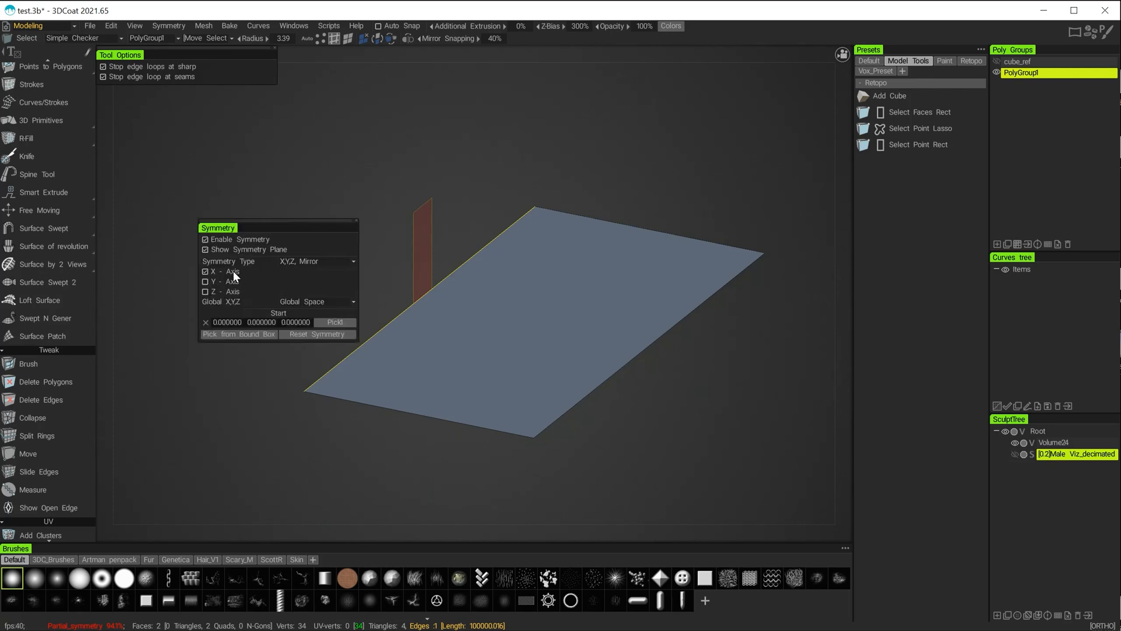
click(205, 250)
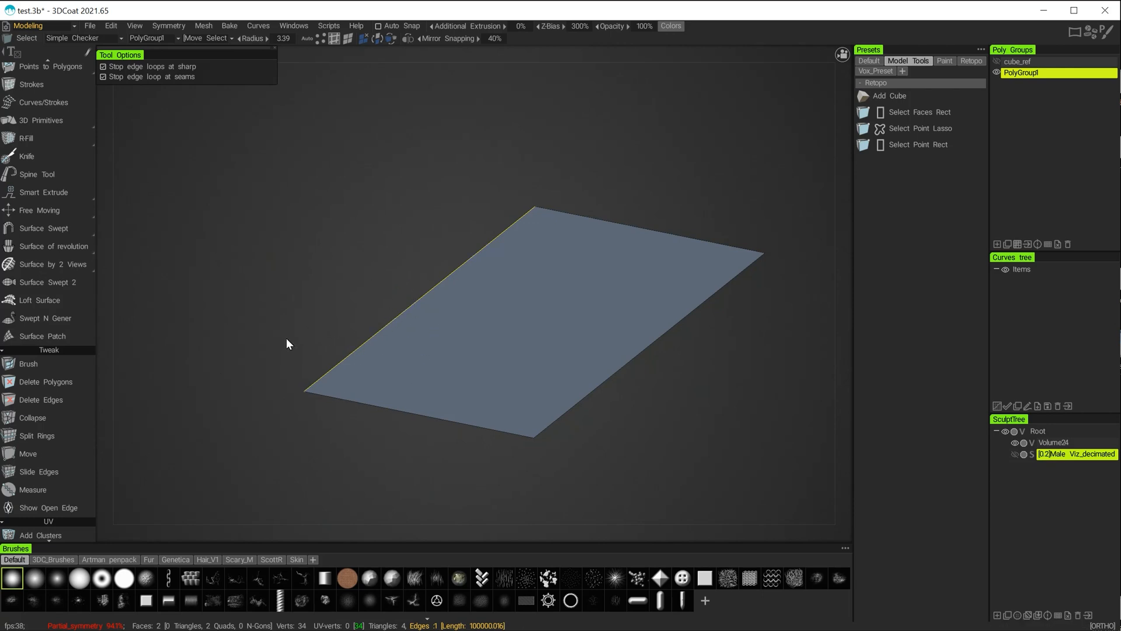
drag(286, 338, 335, 317)
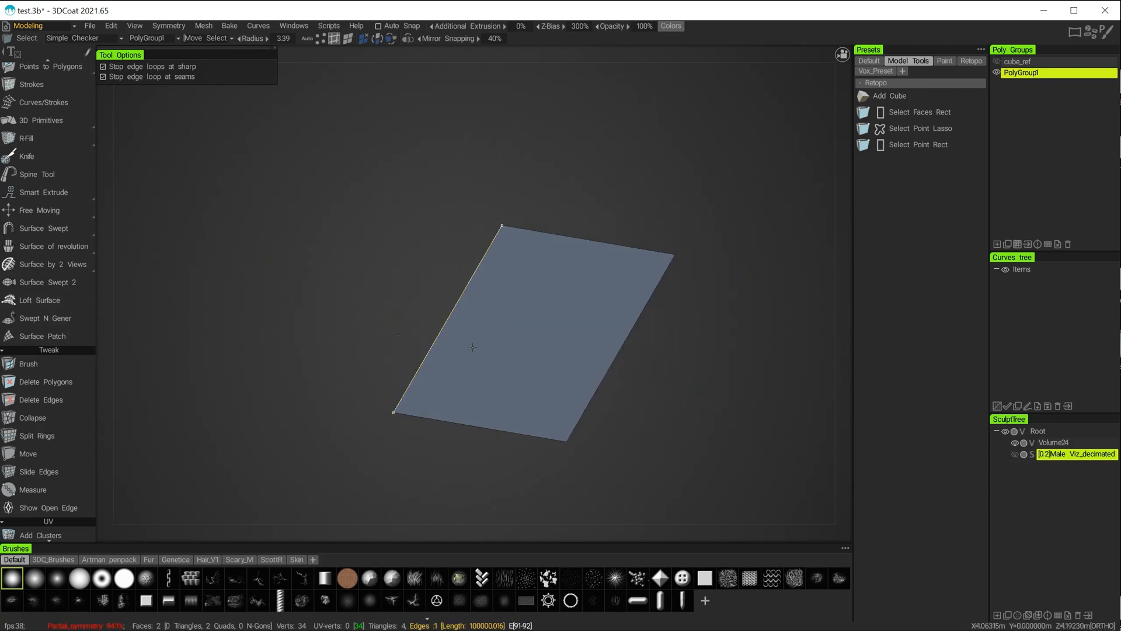
Step: Turn on Virtual Mirror Mode so the remaining half plane is mirrored across the X axis
key(s)
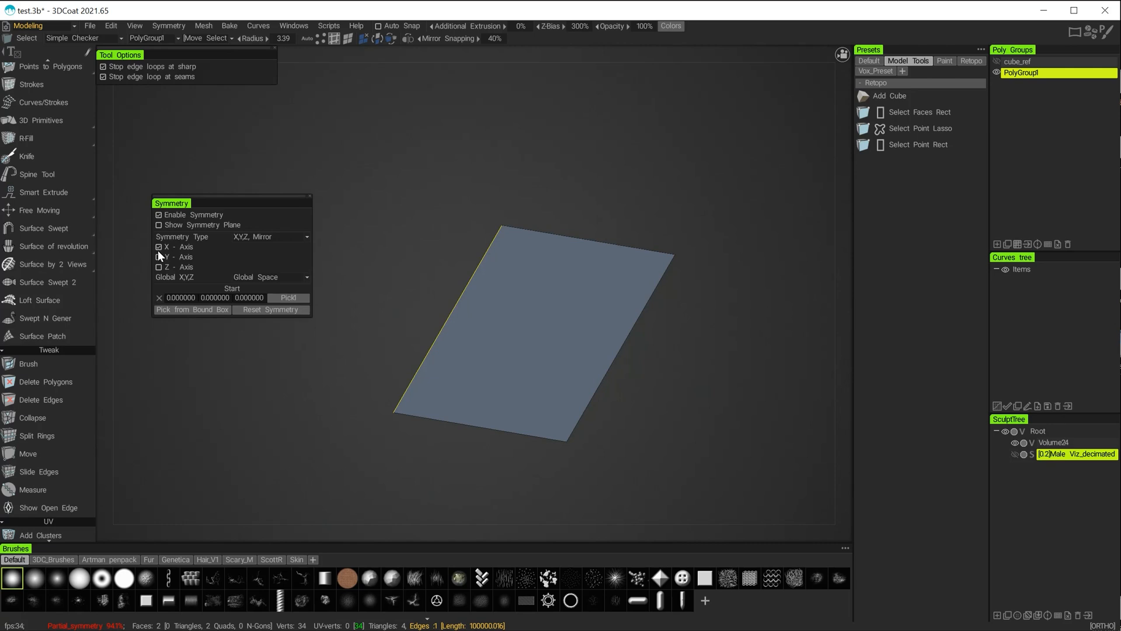
click(204, 25)
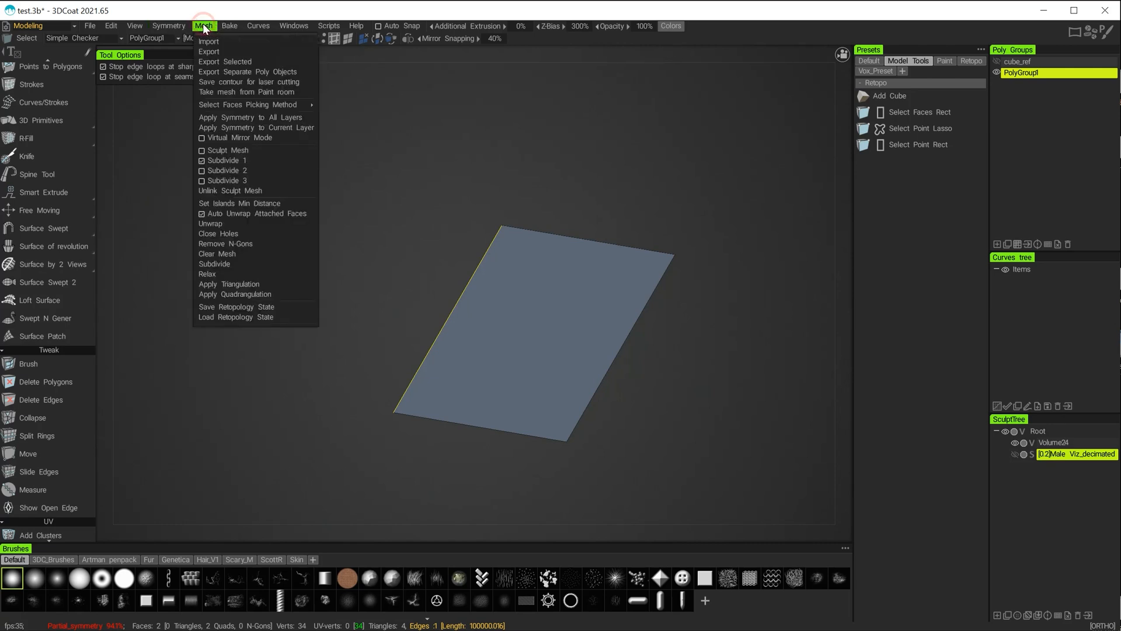
click(205, 139)
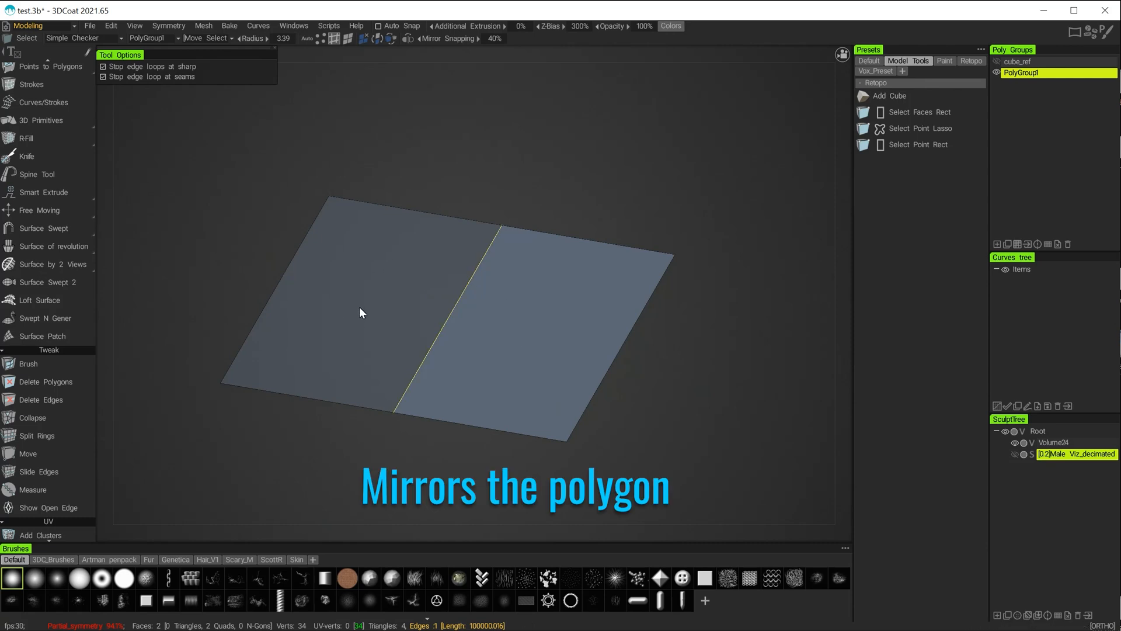
mouse_move(420, 302)
alt+mouse_down()
mouse_move(383, 301)
mouse_move(409, 301)
alt+mouse_up()
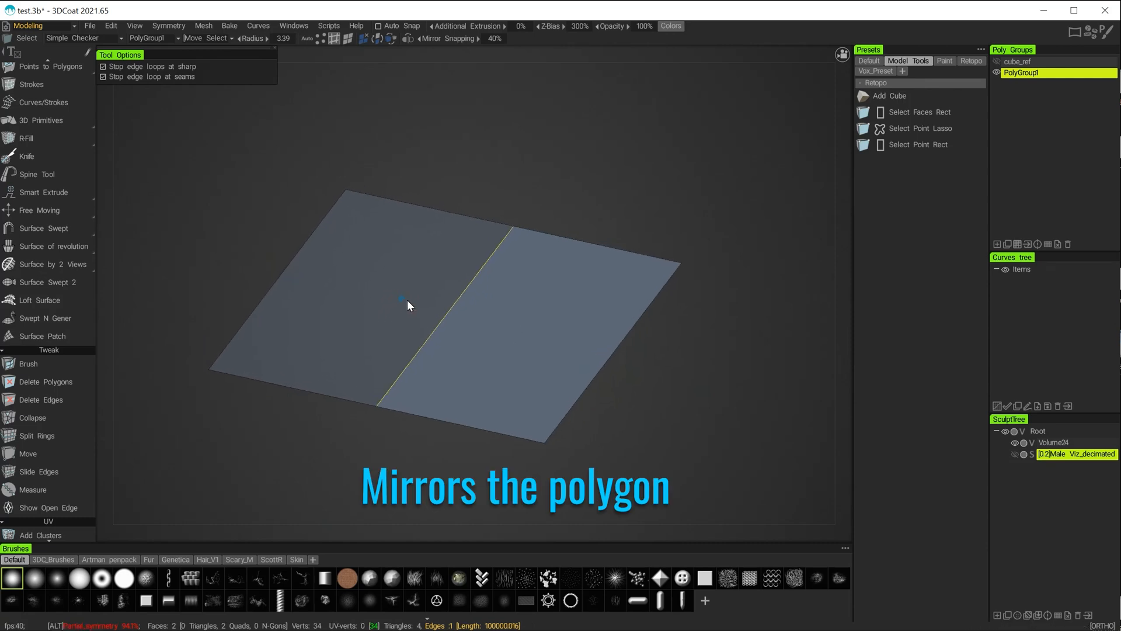
alt+right_drag(408, 302, 472, 312)
alt+middle_drag(477, 291, 503, 284)
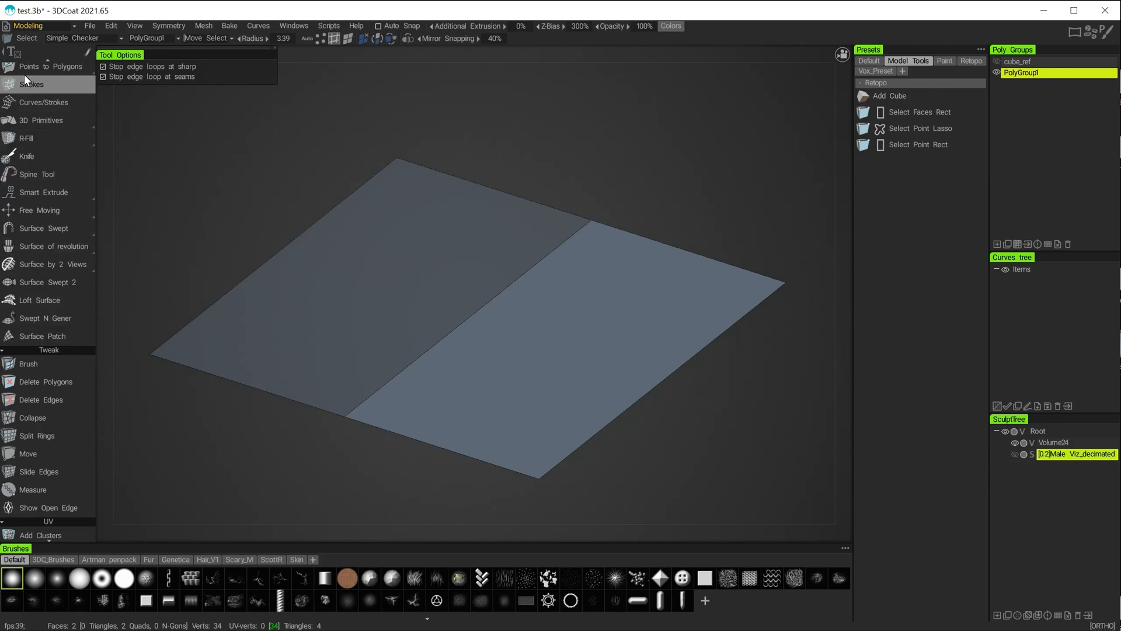
Step: Select the real, unmirrored half of the plane in face mode and activate the Select/Transform gizmo on it
click(347, 39)
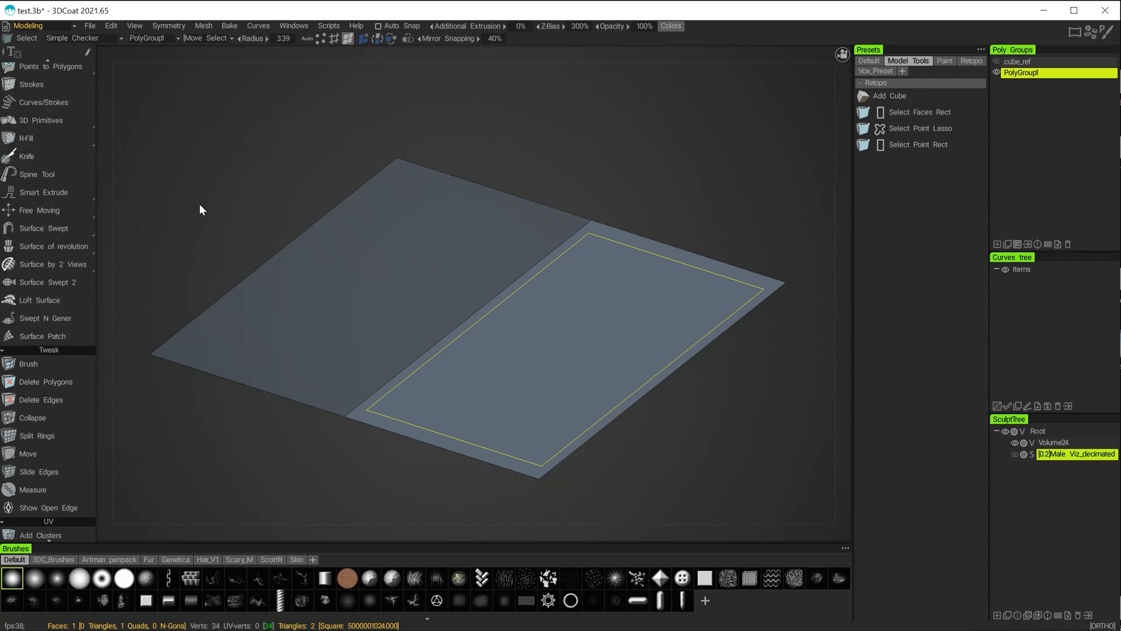
key(space)
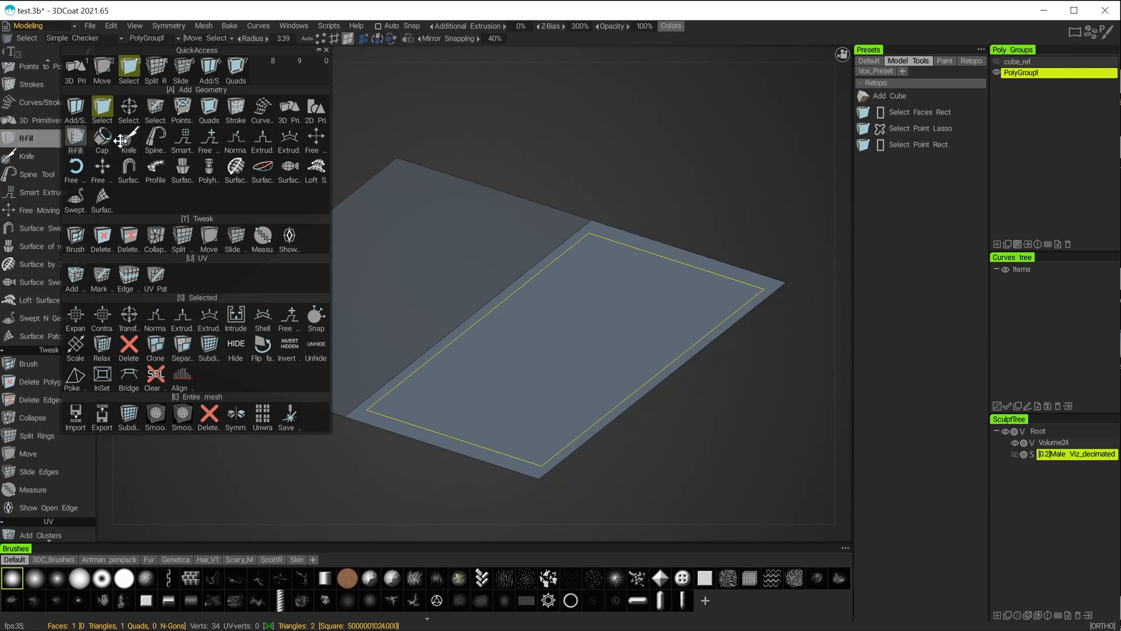
click(129, 105)
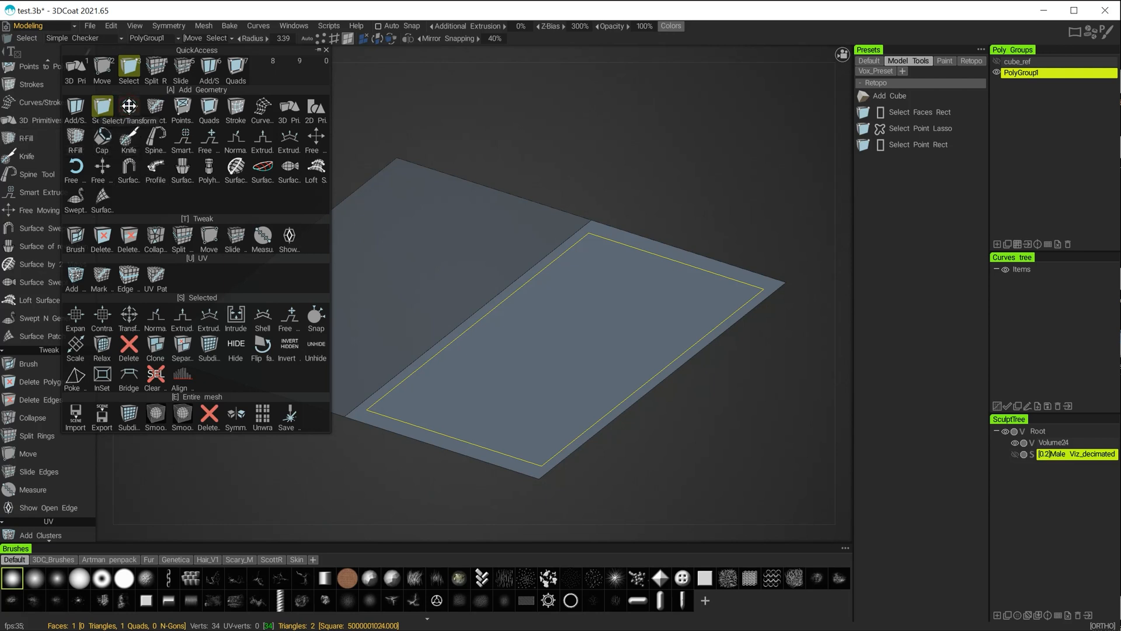
alt+drag(593, 411, 575, 394)
key(space)
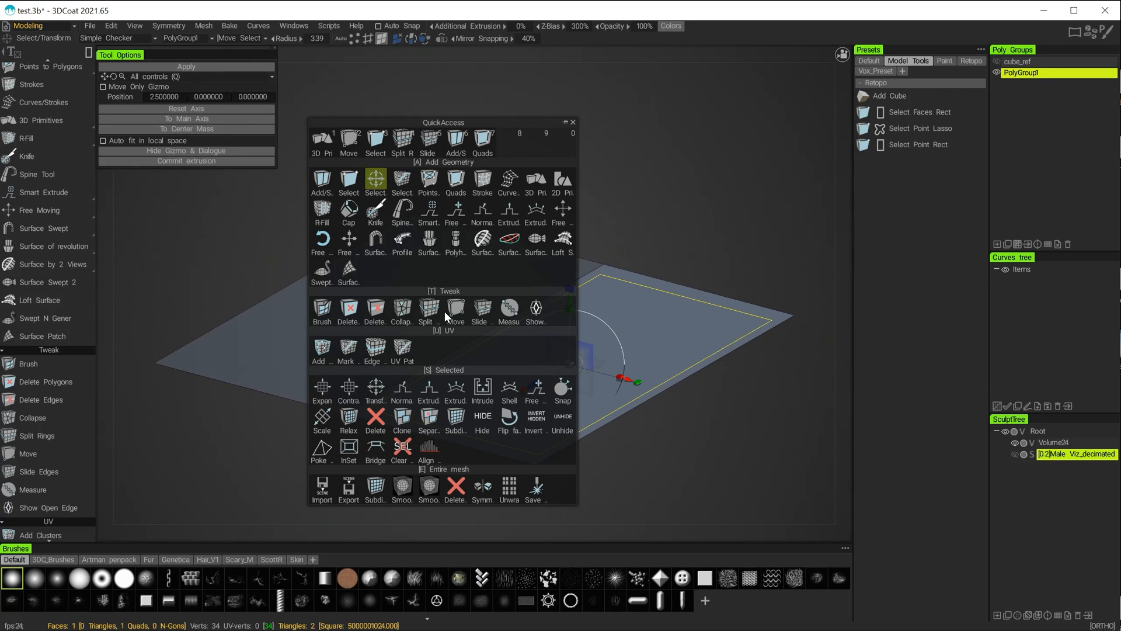
click(376, 186)
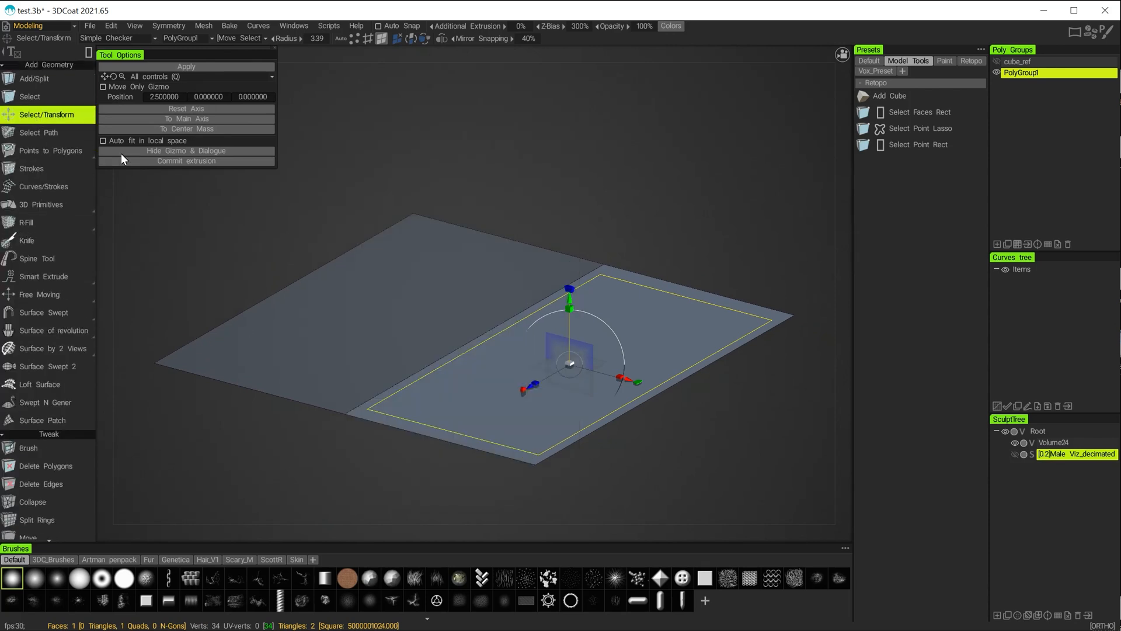
alt+drag(609, 433, 659, 439)
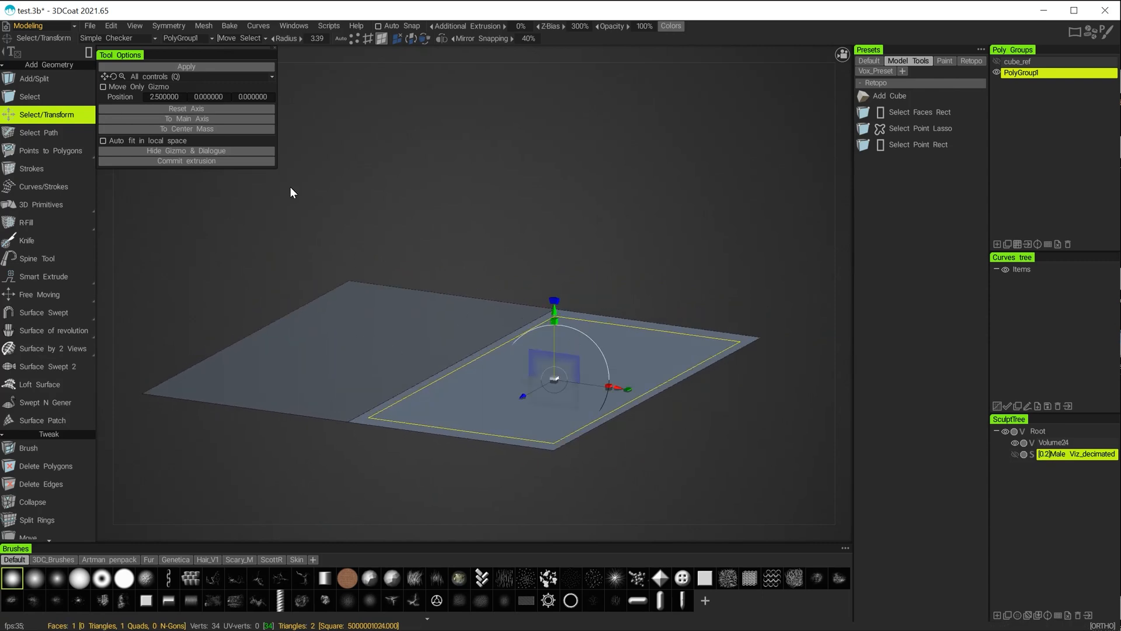
Step: Show the 3D grid and look at the selected face from an orthogonal side view
click(137, 25)
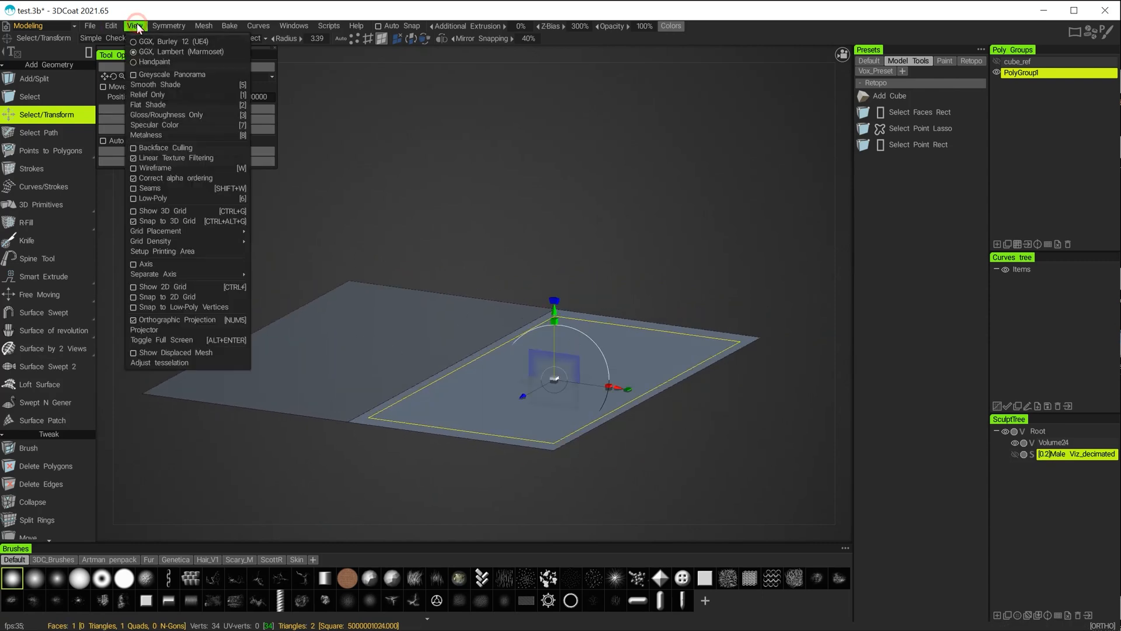
click(155, 211)
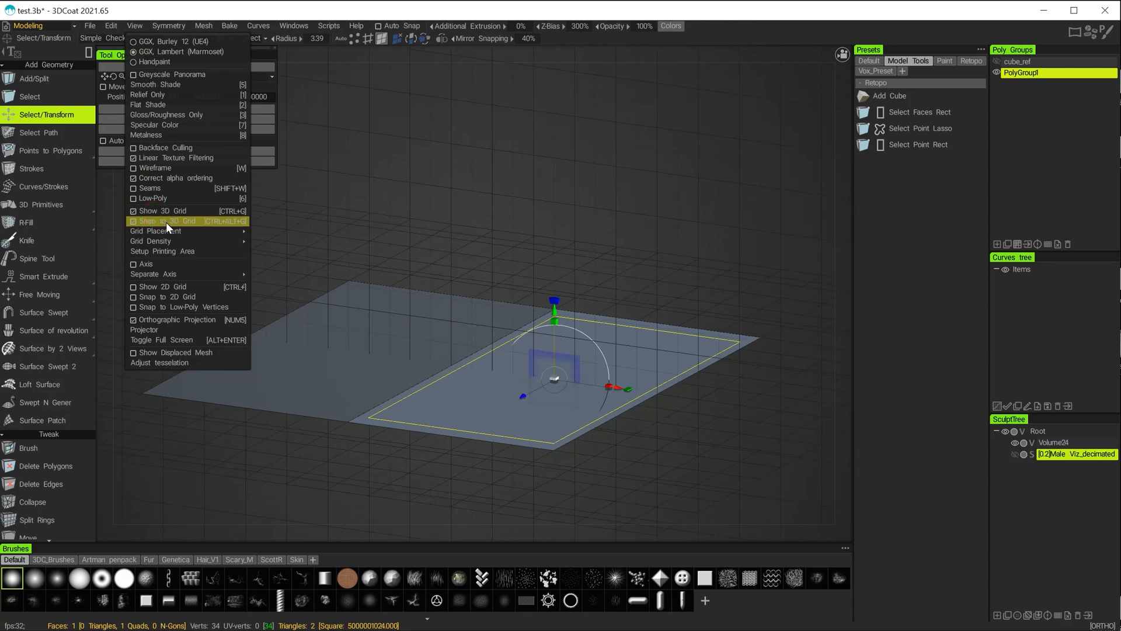
alt+shift+drag(475, 242, 423, 202)
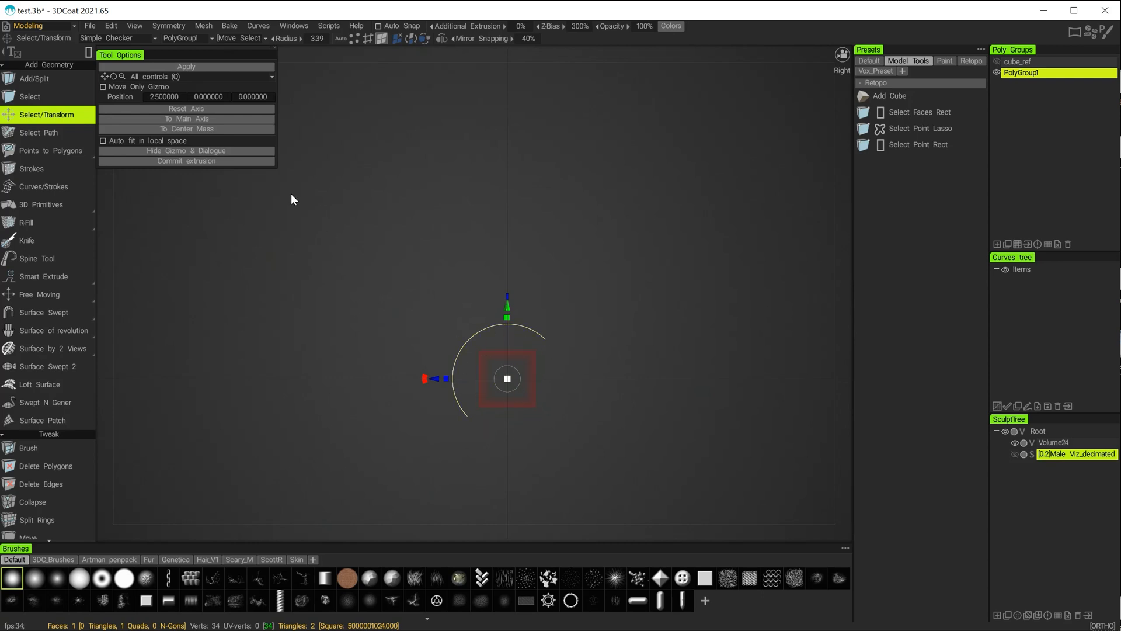
Step: Commit an extrusion of the selected face and raise it along Y to 0.5 with grid snapping in the front view
click(177, 161)
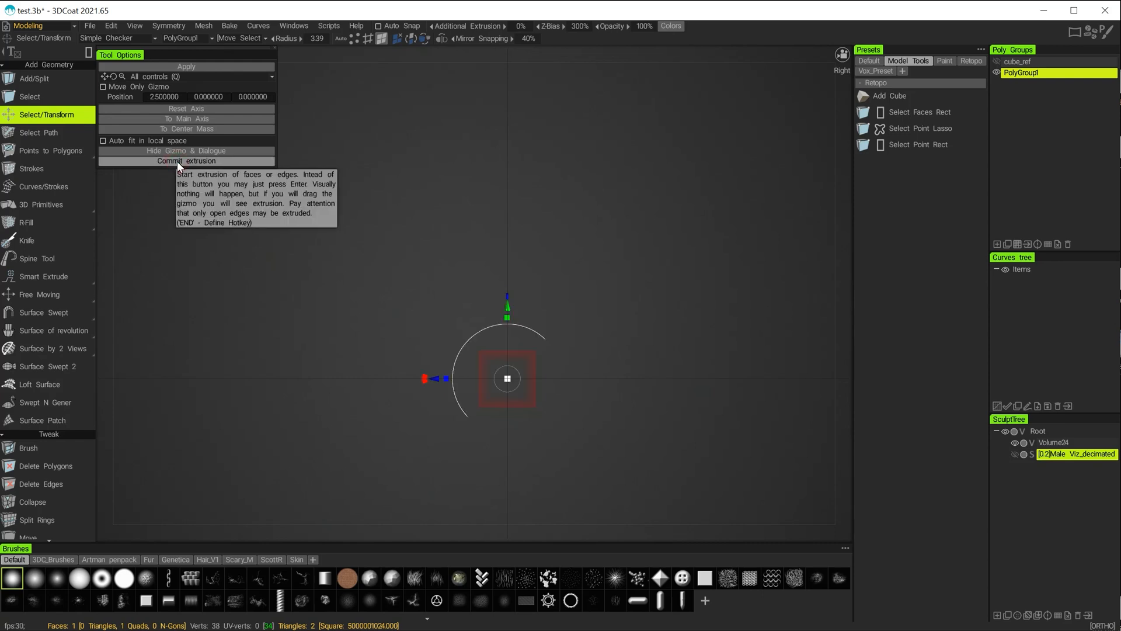
click(134, 26)
mouse_move(169, 231)
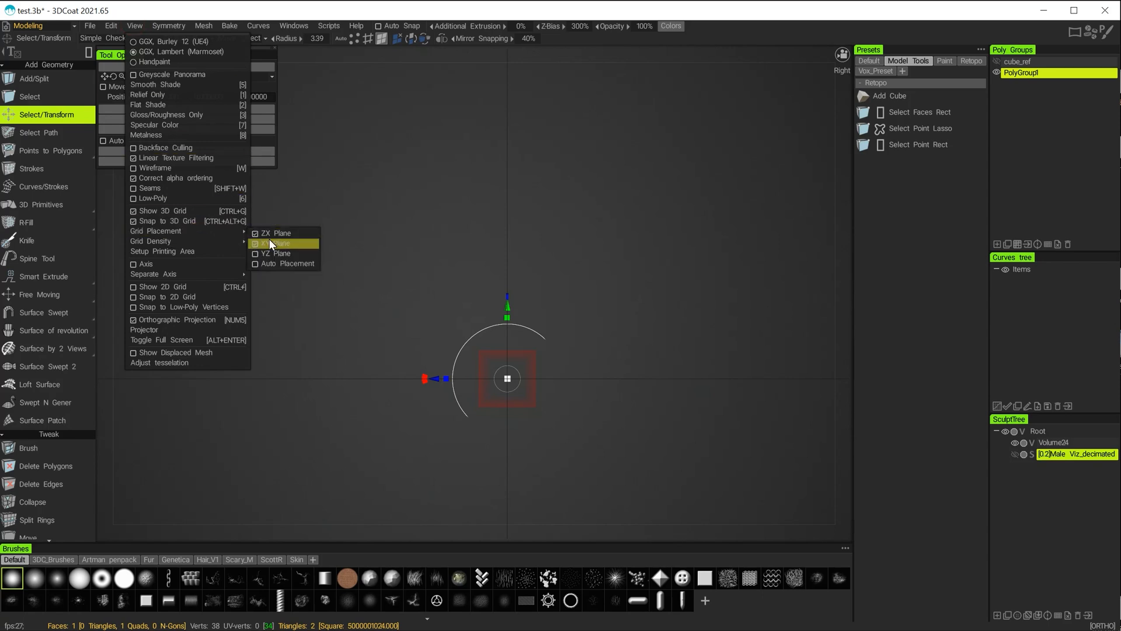
alt+drag(210, 304, 373, 316)
alt+middle_drag(735, 238, 433, 233)
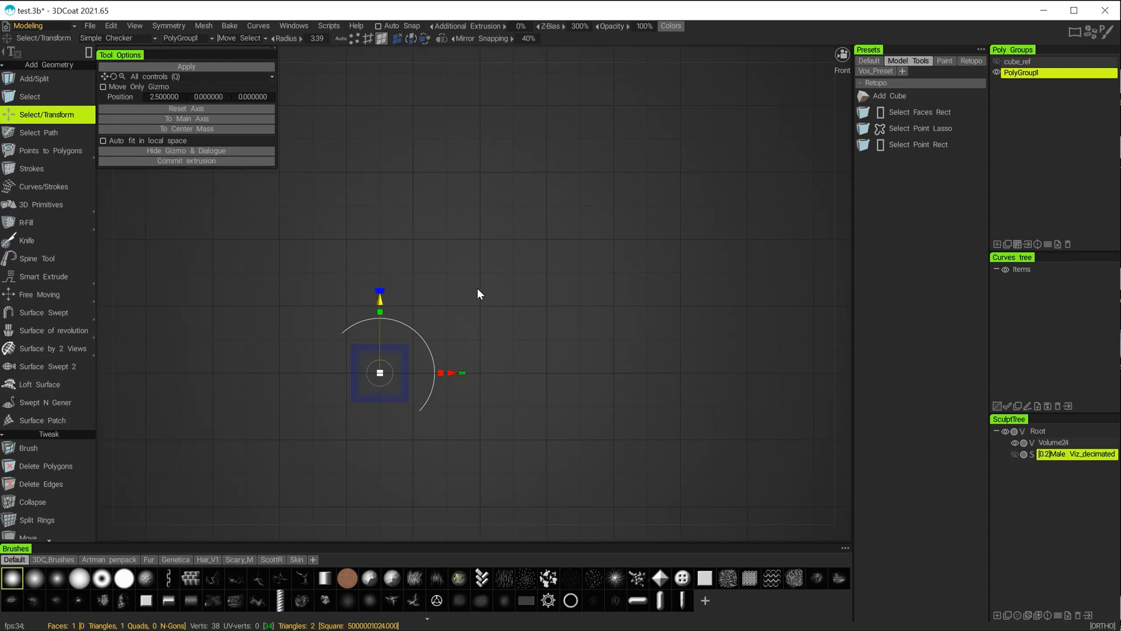
alt+drag(477, 288, 465, 320)
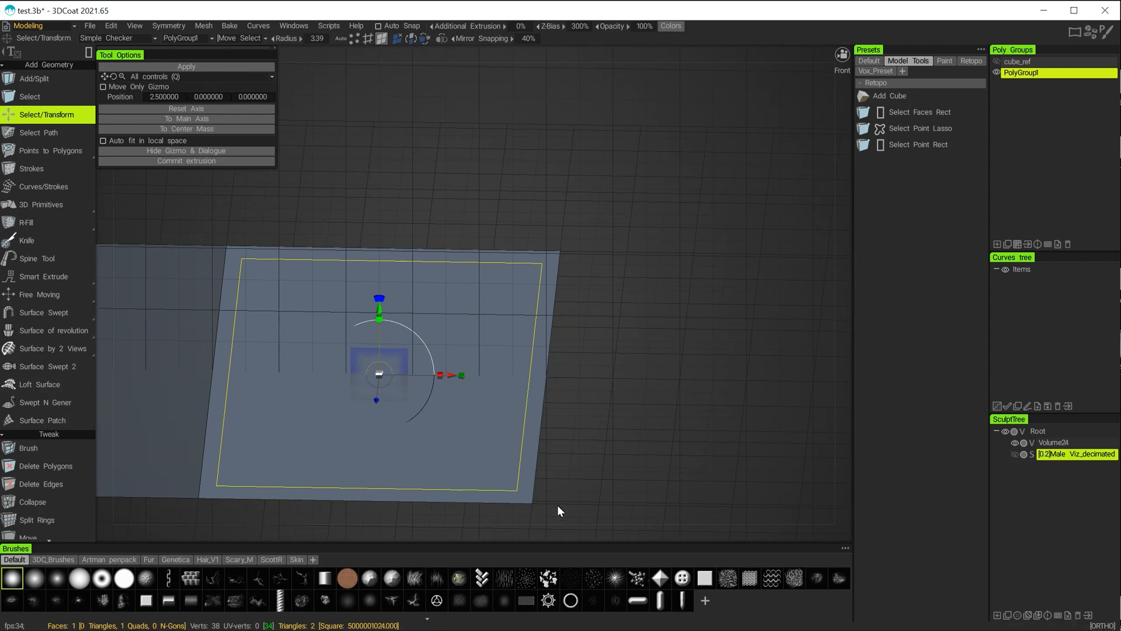
alt+shift+drag(660, 374, 660, 351)
middle_drag(464, 383, 506, 262)
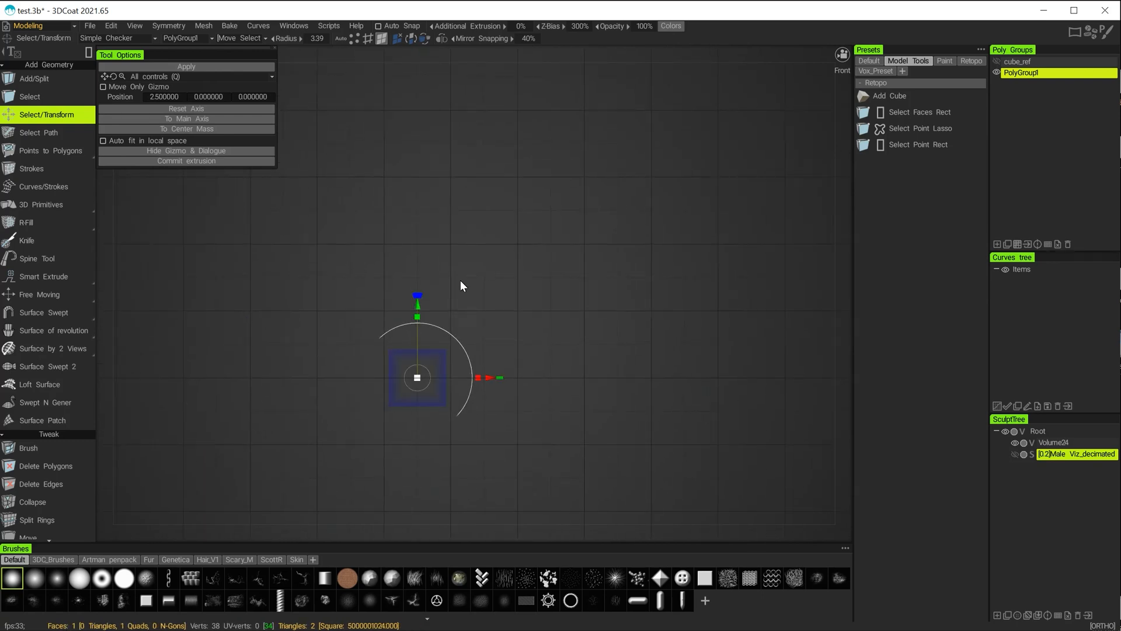
drag(416, 302, 411, 254)
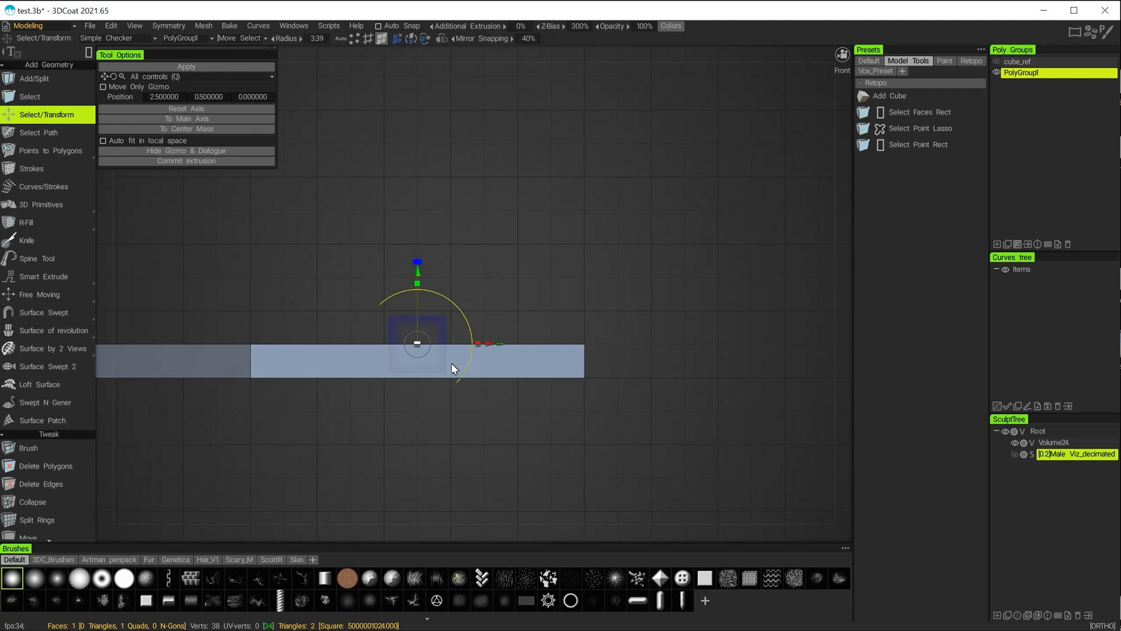
Step: Compare the extruded slab with the grid from the front and in perspective, and apply the transform
mouse_move(548, 258)
alt+mouse_down()
mouse_move(520, 279)
mouse_move(541, 267)
alt+mouse_up()
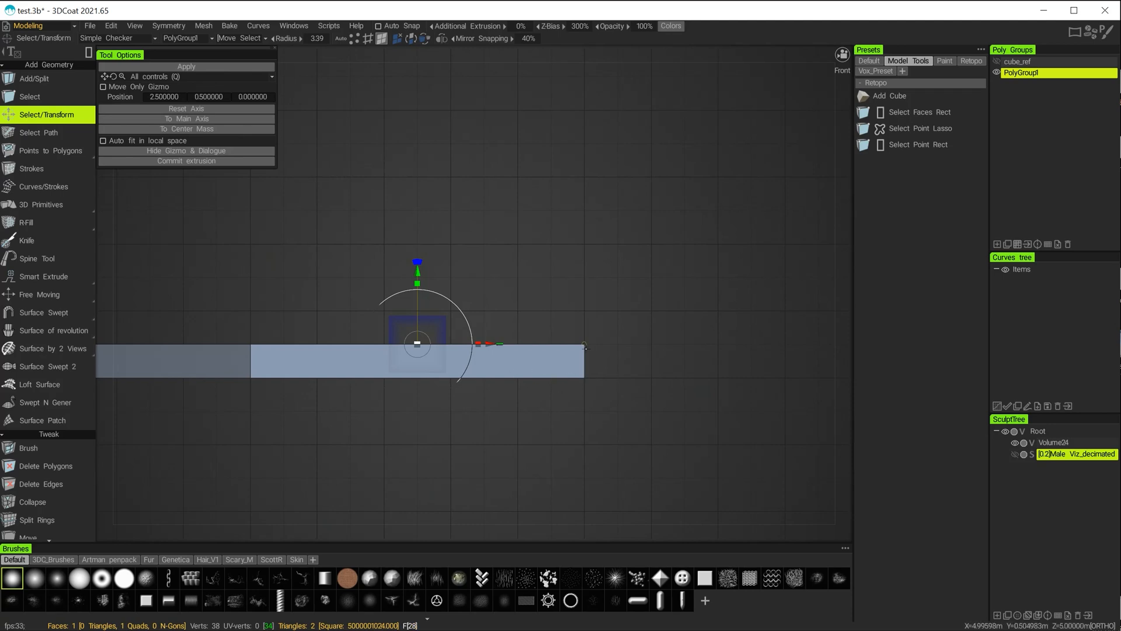
alt+drag(548, 282, 486, 374)
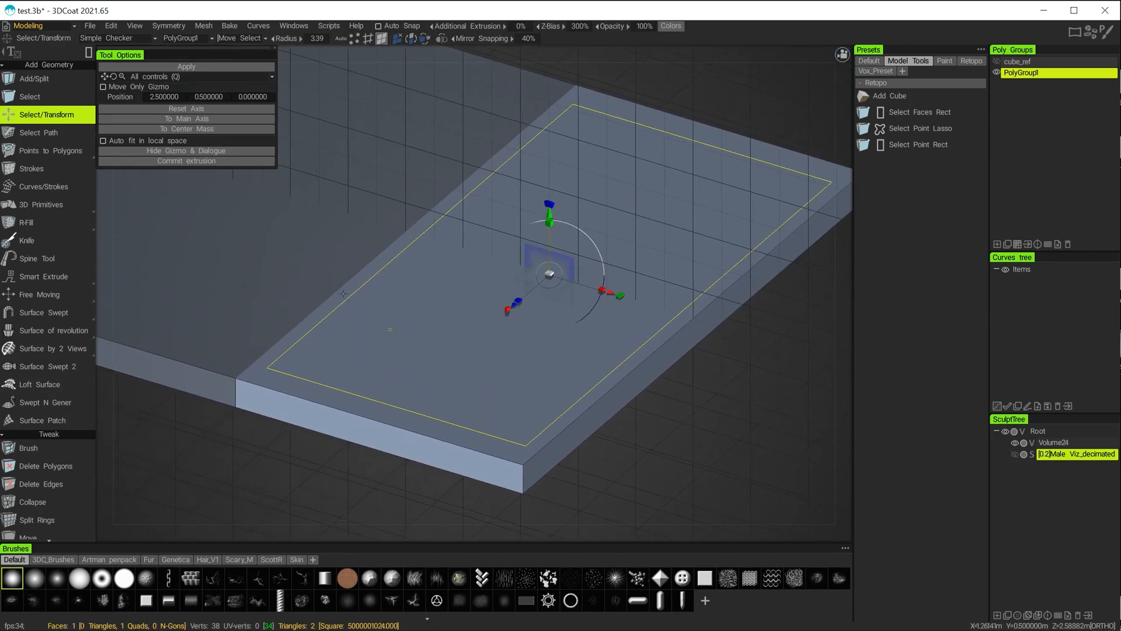
click(182, 67)
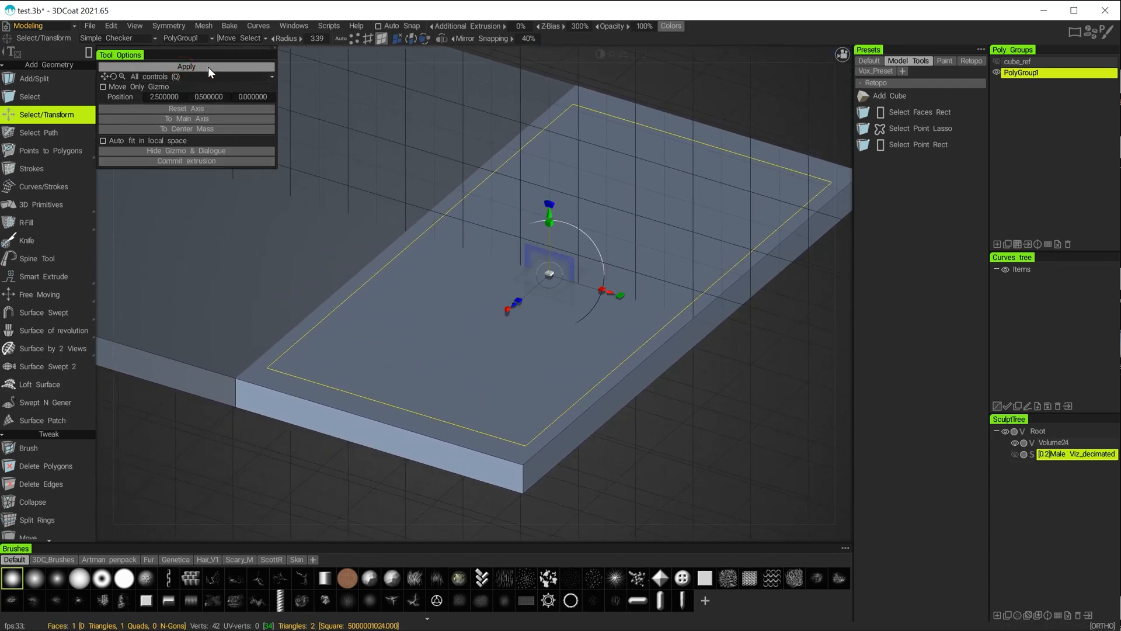
Step: Switch to the Select tool and clear the selection of the slab's top face
click(47, 98)
alt+drag(251, 410, 244, 390)
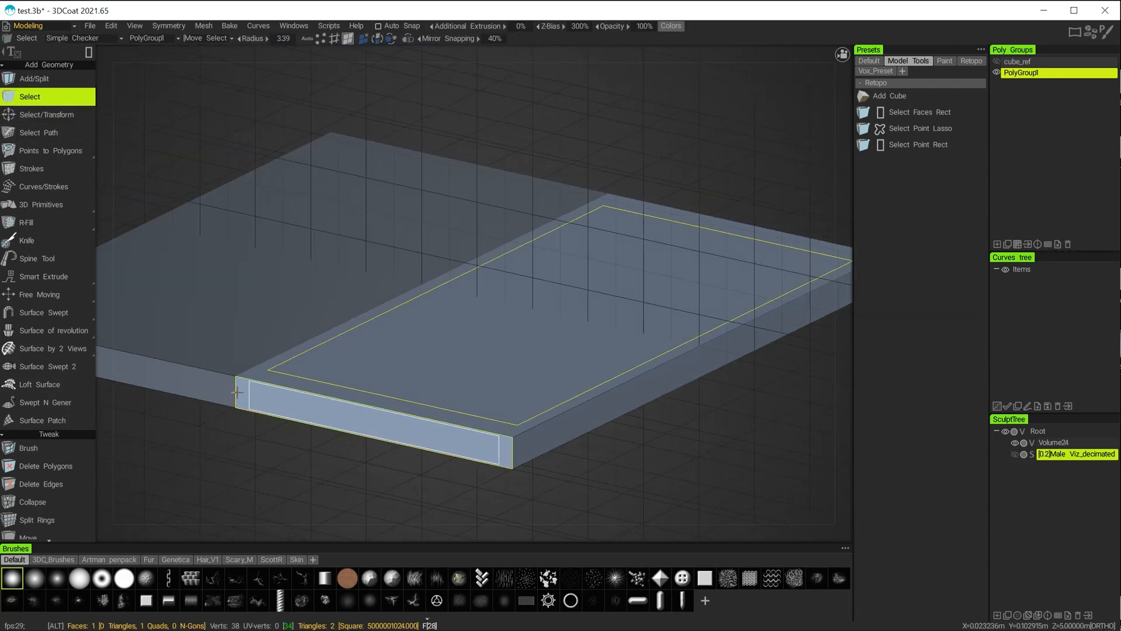
ctrl+click(238, 443)
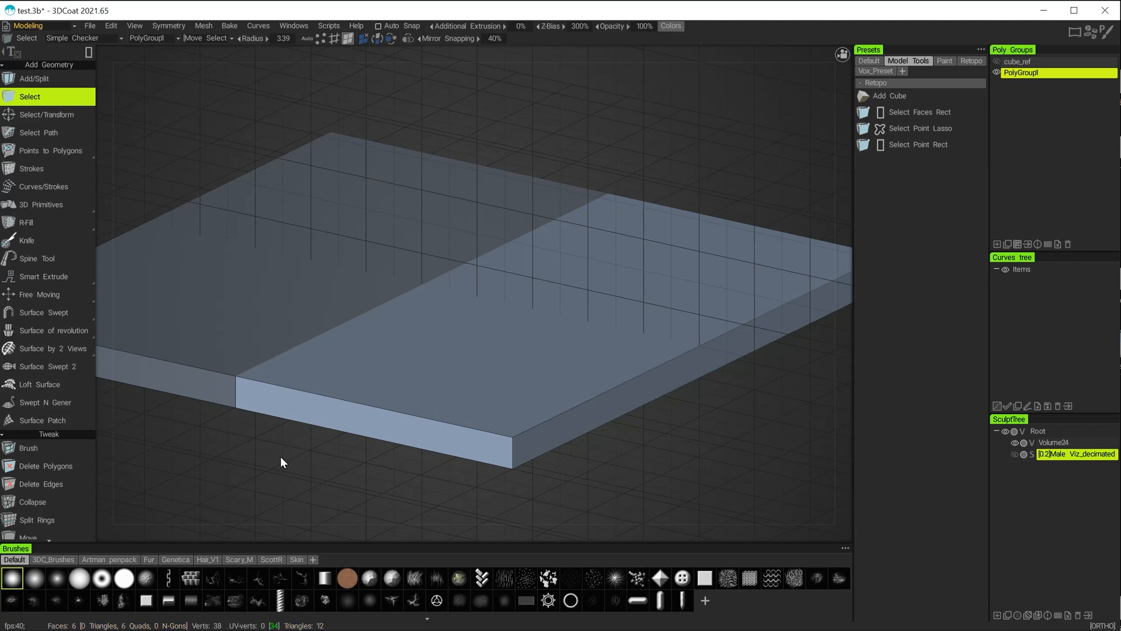
alt+drag(280, 457, 313, 436)
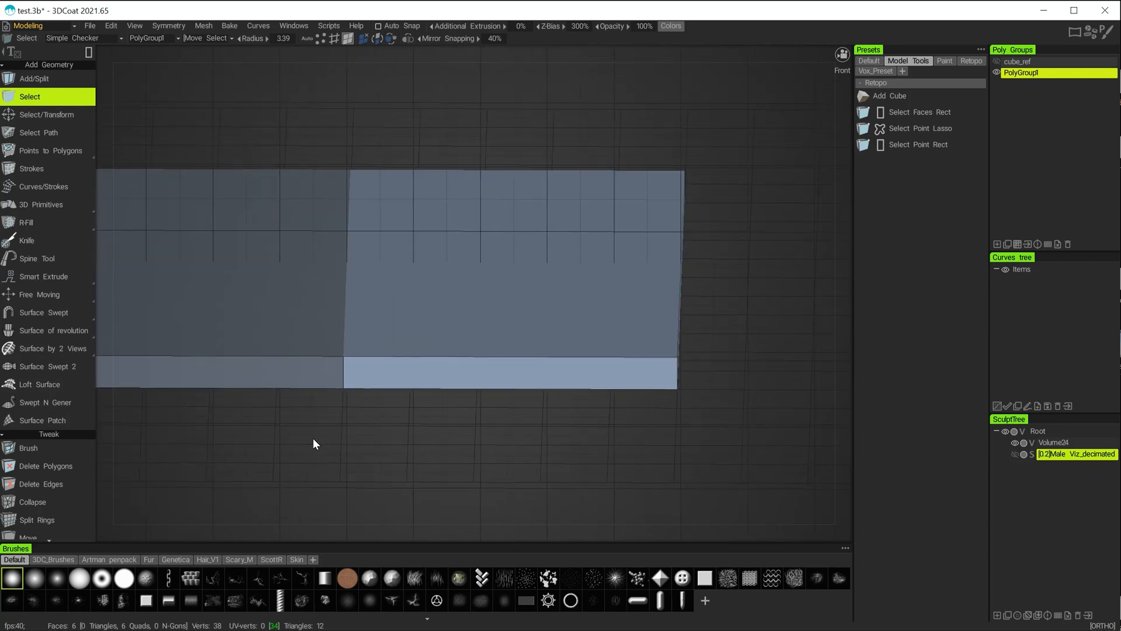
Step: Turn off symmetry and hide the 3D grid to expose the slab's inner side face
key(s)
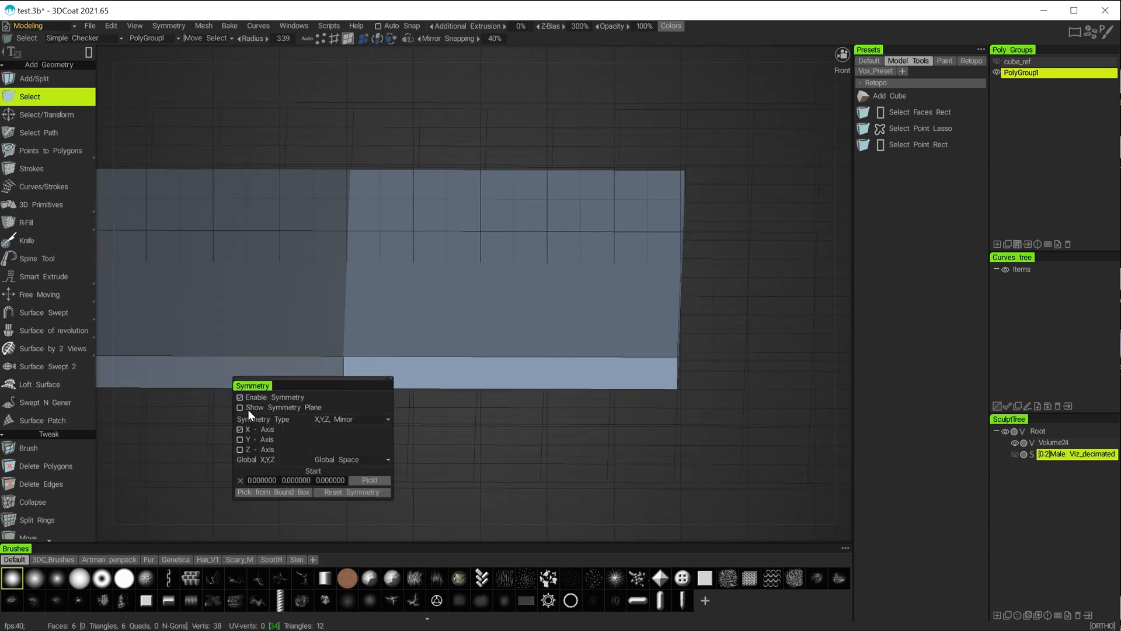
click(237, 397)
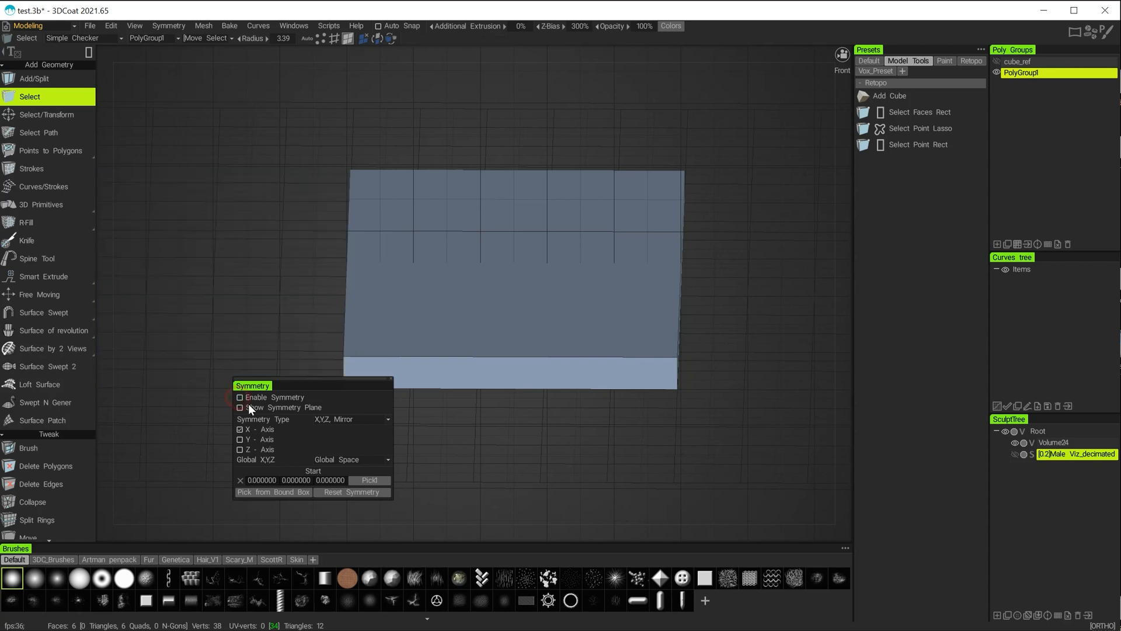
mouse_move(276, 384)
alt+mouse_down()
mouse_move(298, 370)
mouse_move(265, 376)
mouse_move(411, 406)
mouse_move(494, 369)
mouse_move(366, 372)
alt+mouse_up()
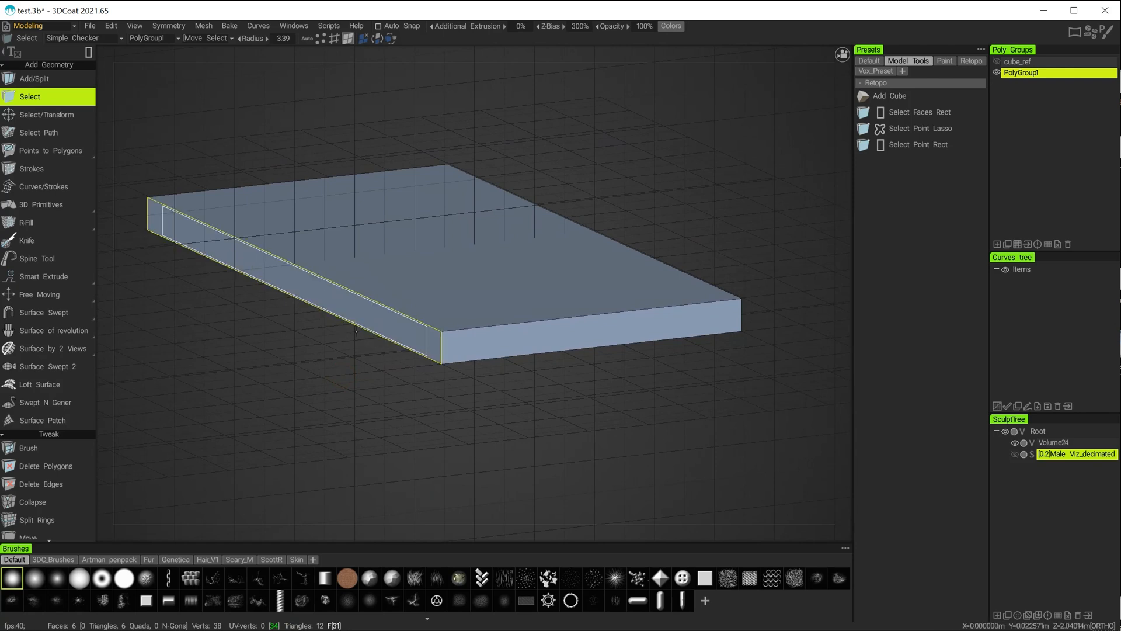
key(ctrl)
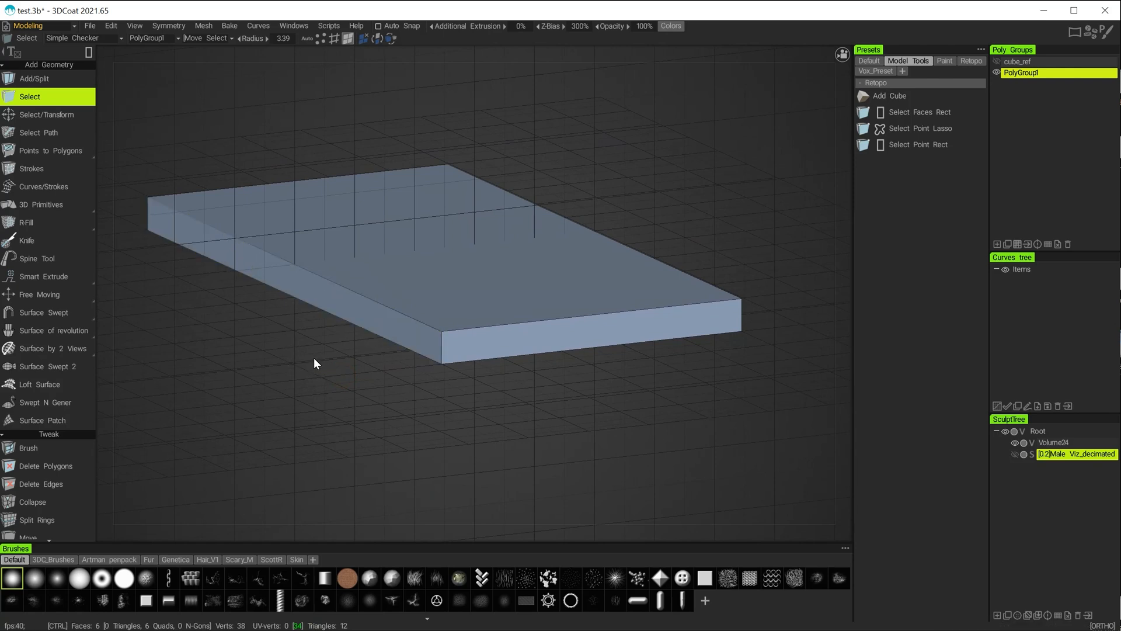
key(ctrl+g)
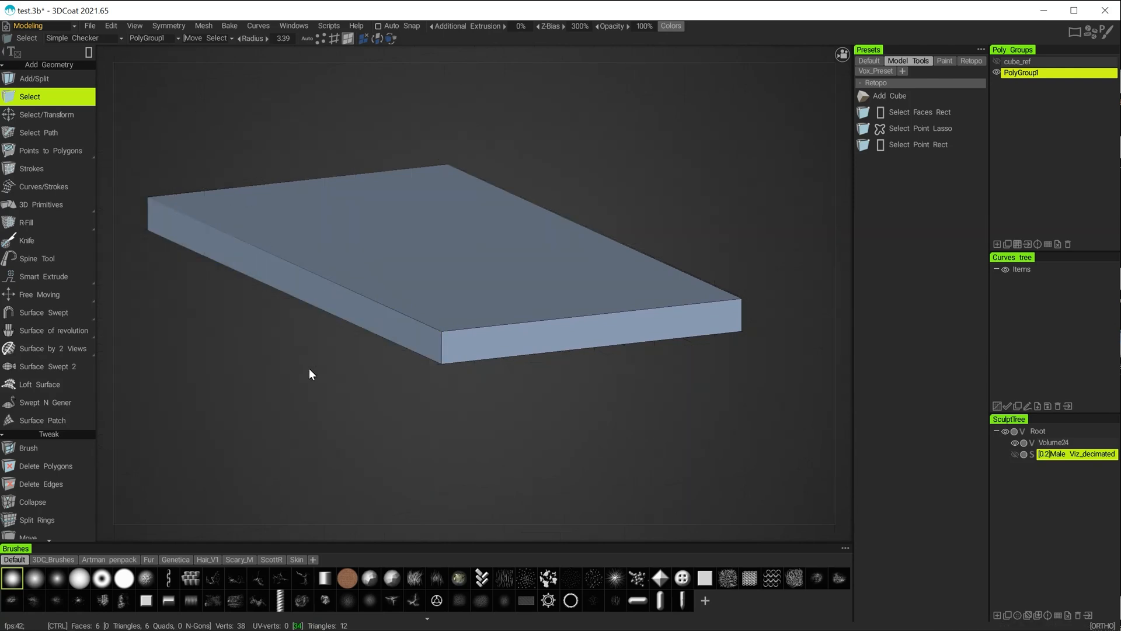
Step: Select the long inner side face on the symmetry plane and delete it
alt+drag(366, 320, 306, 377)
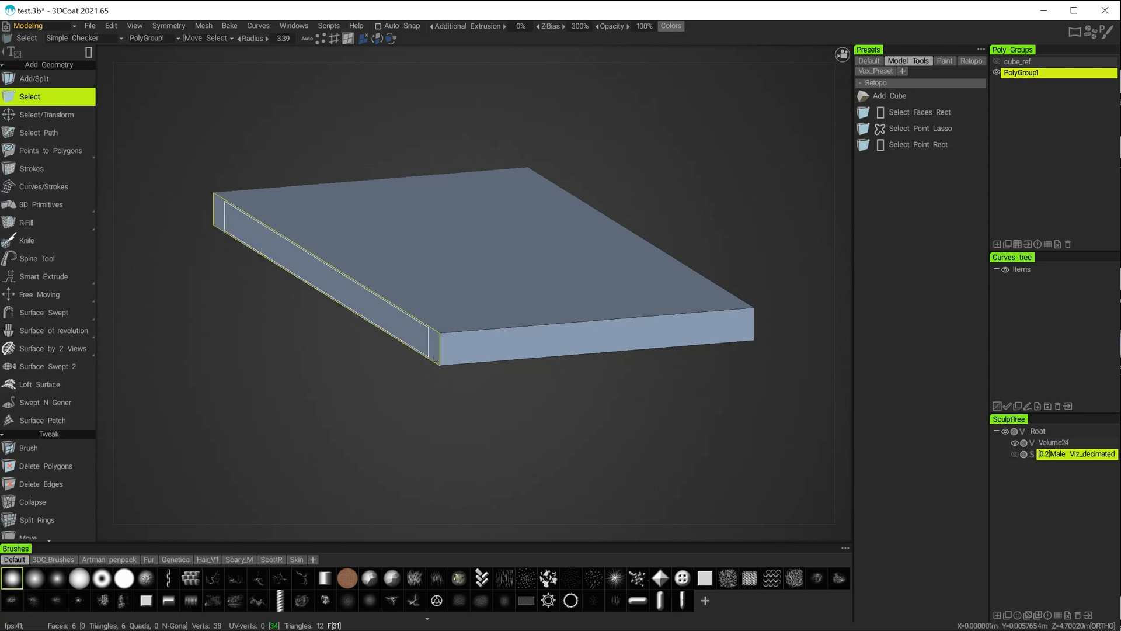
mouse_move(311, 393)
alt+mouse_down()
mouse_move(286, 384)
mouse_move(313, 395)
alt+mouse_up()
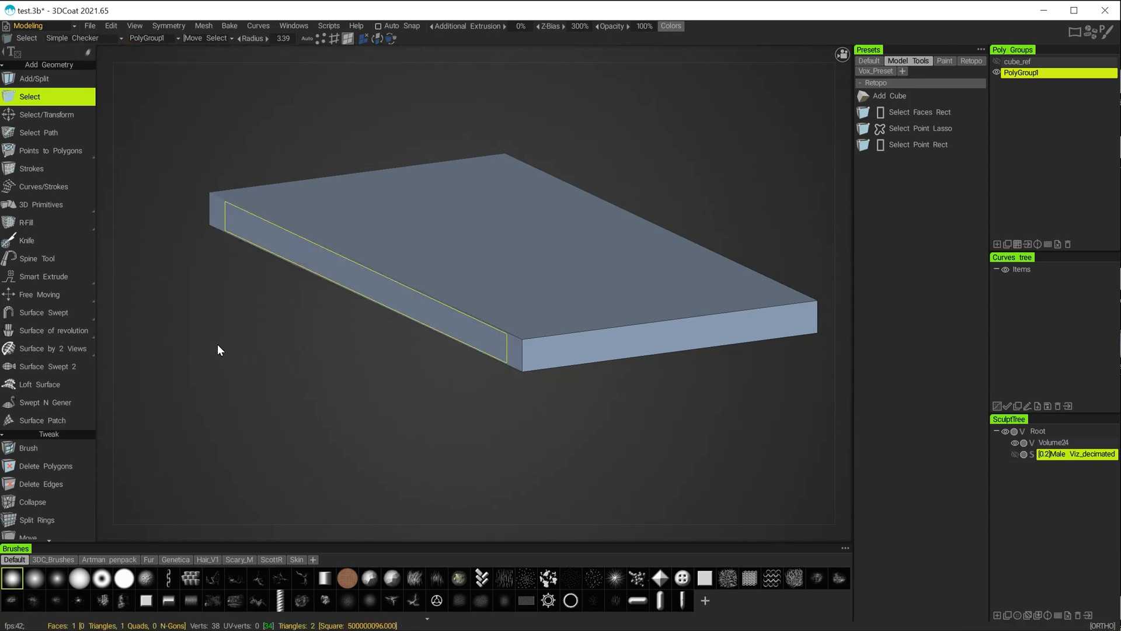
key(space)
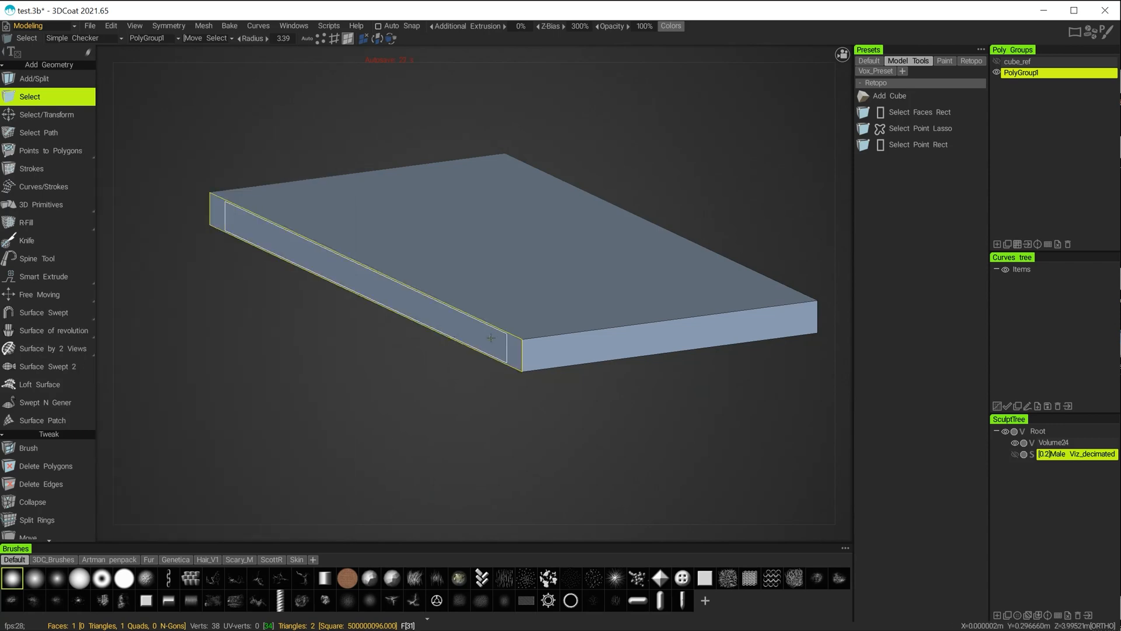
key(space)
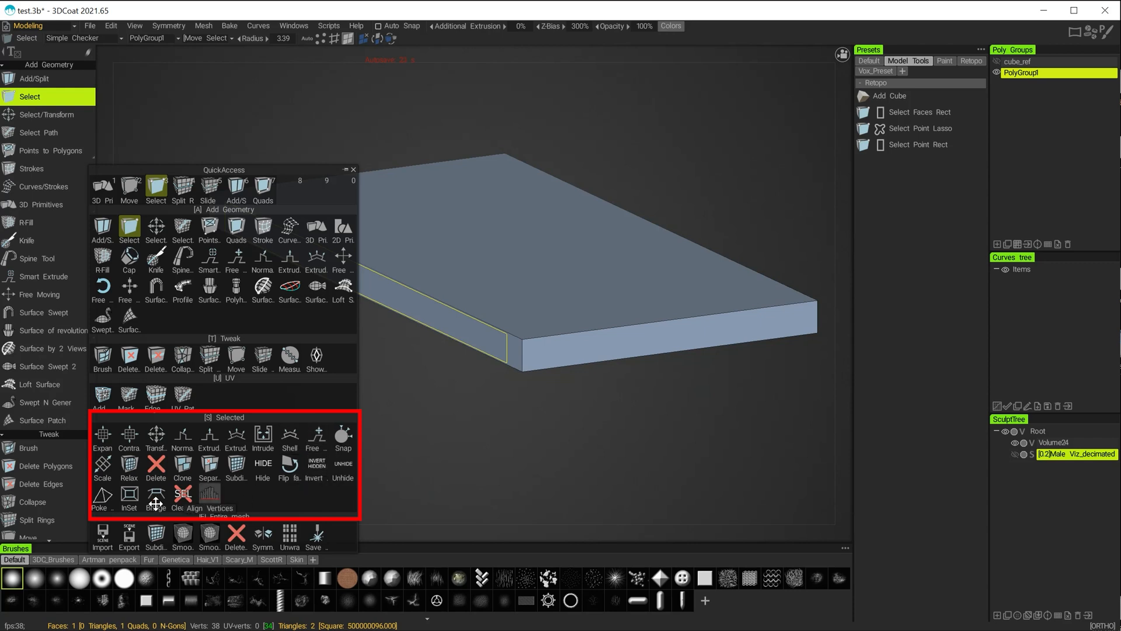
click(156, 463)
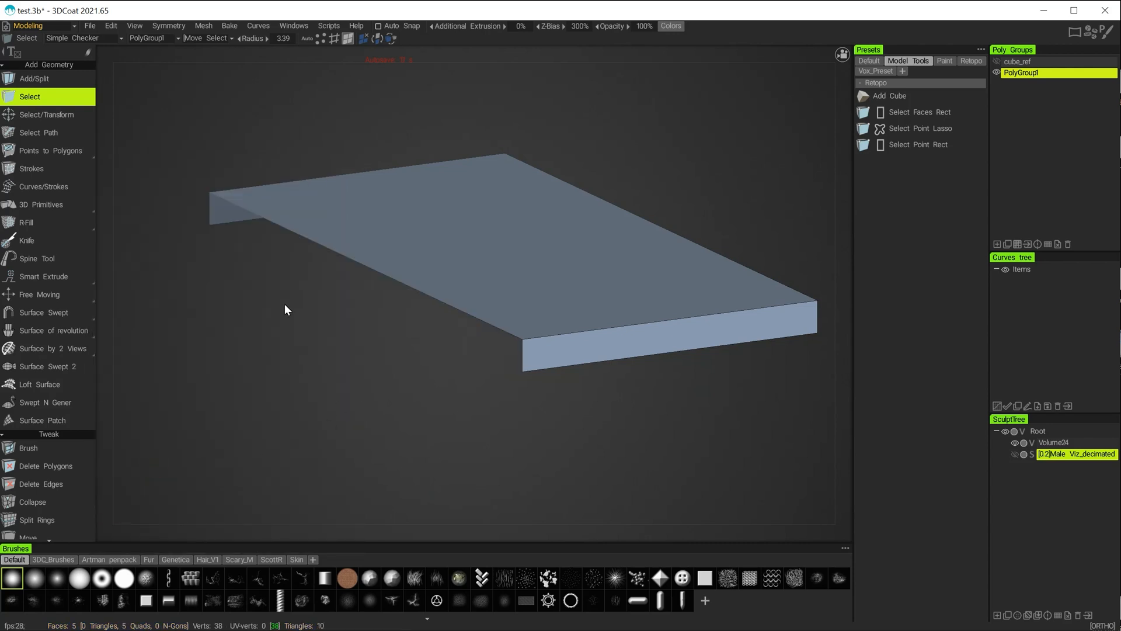
mouse_move(244, 454)
alt+mouse_down()
mouse_move(251, 404)
mouse_move(215, 433)
mouse_move(212, 452)
mouse_move(233, 460)
mouse_move(236, 445)
mouse_move(224, 451)
alt+mouse_up()
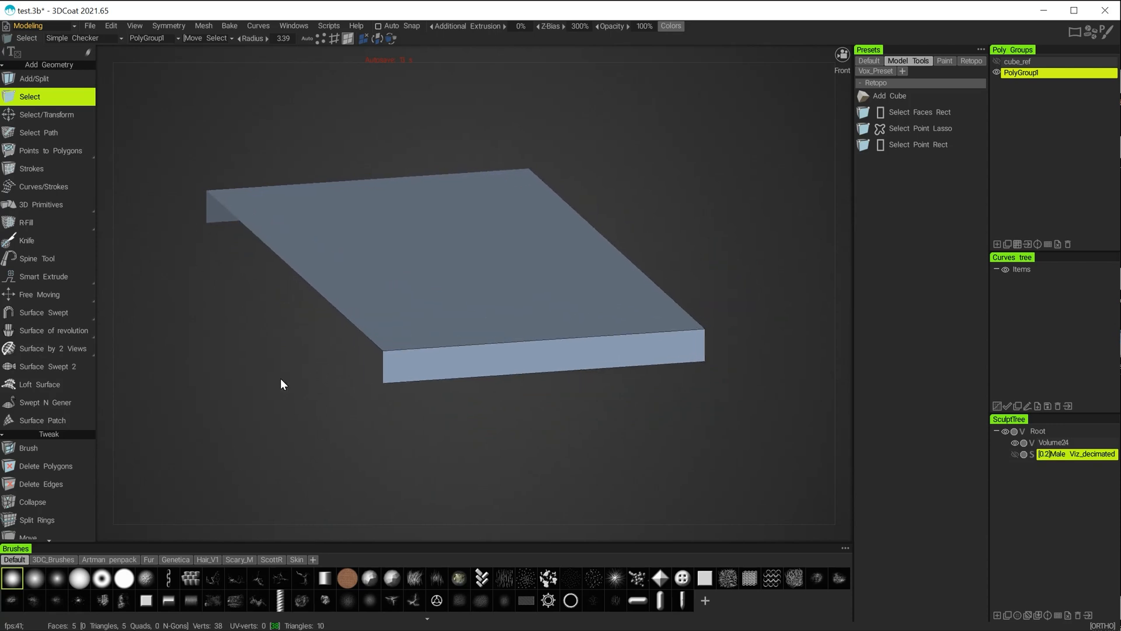
Step: Re-enable X-axis mirror symmetry and inspect the slab and its virtual mirror from both sides
key(s)
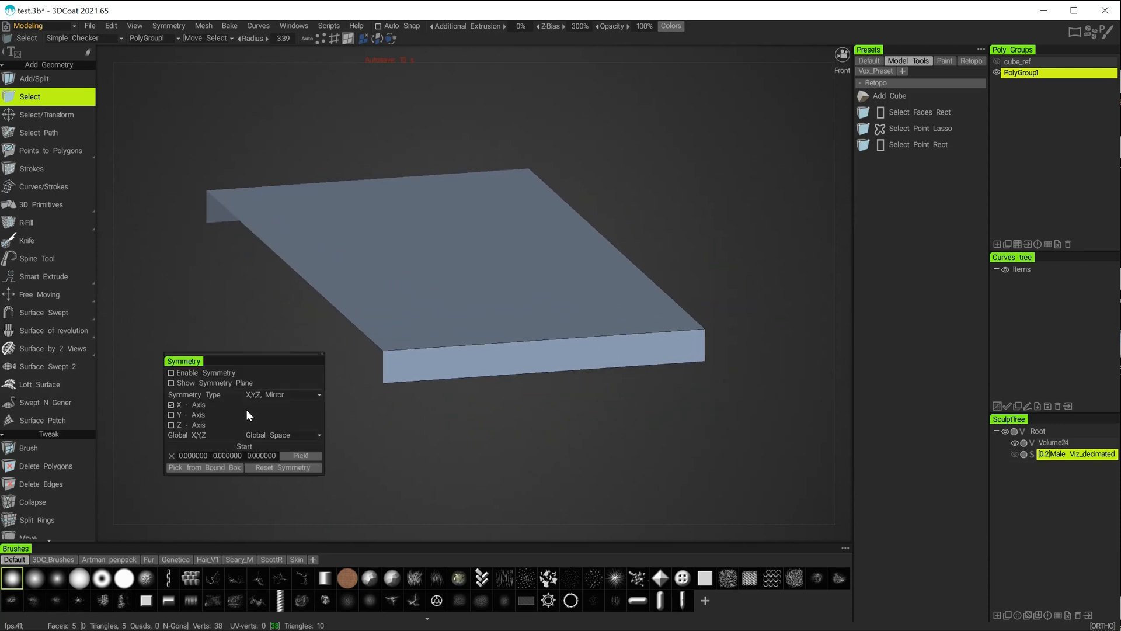
click(178, 372)
mouse_move(492, 446)
alt+mouse_down()
mouse_move(457, 425)
mouse_move(358, 472)
mouse_move(500, 450)
alt+mouse_up()
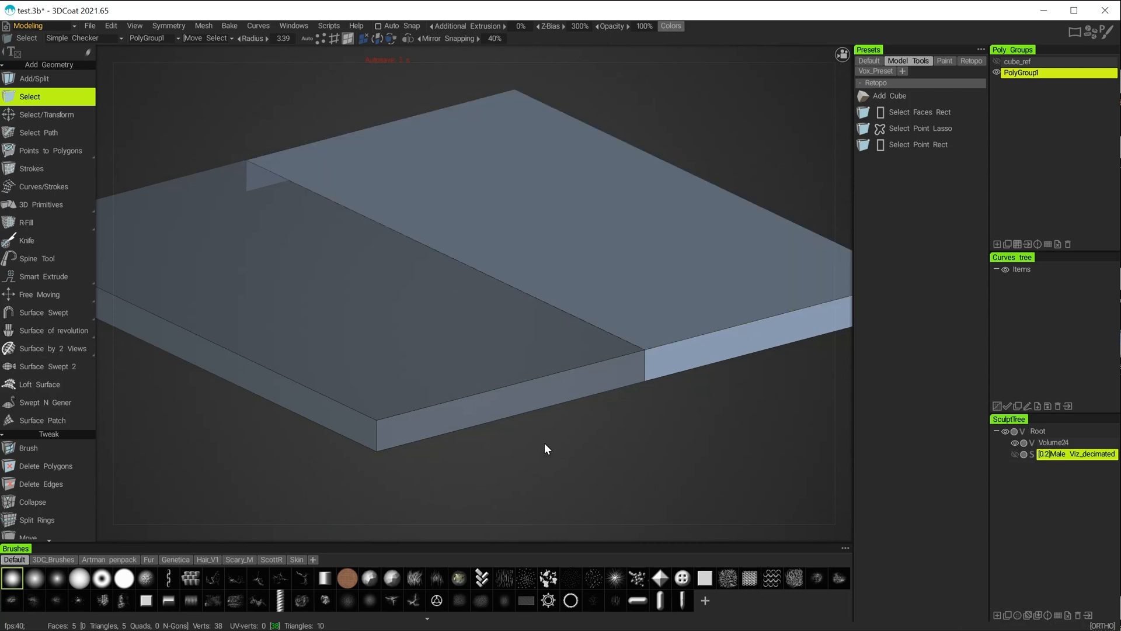
alt+drag(547, 448, 477, 422)
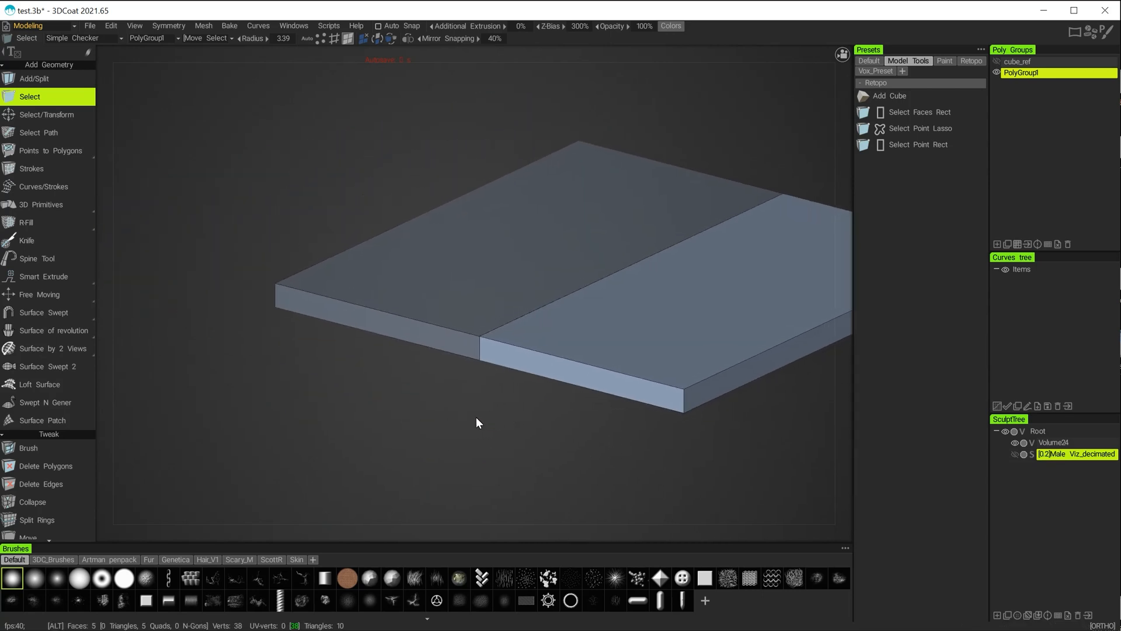
alt+middle_drag(354, 383, 342, 380)
alt+middle_drag(395, 409, 291, 384)
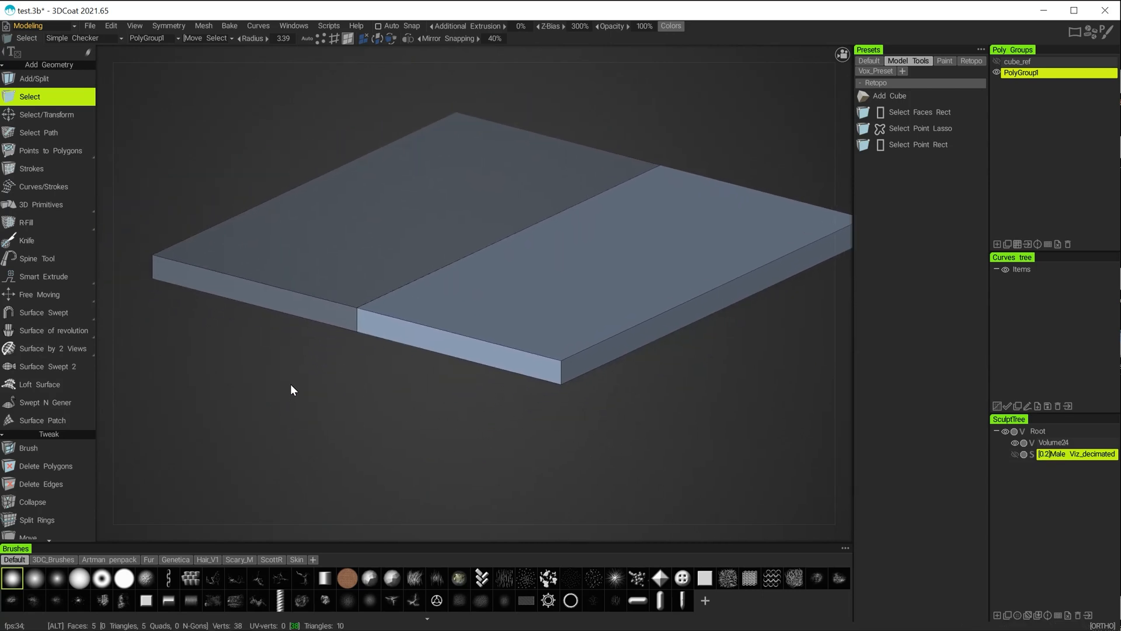
alt+drag(289, 384, 394, 383)
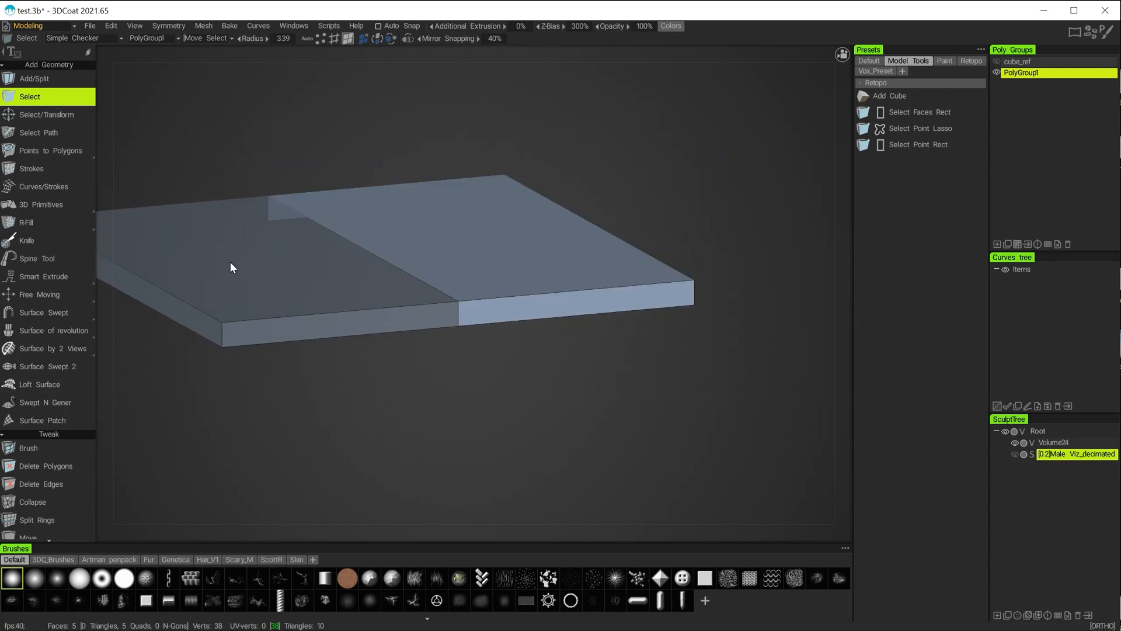
alt+drag(439, 389, 361, 437)
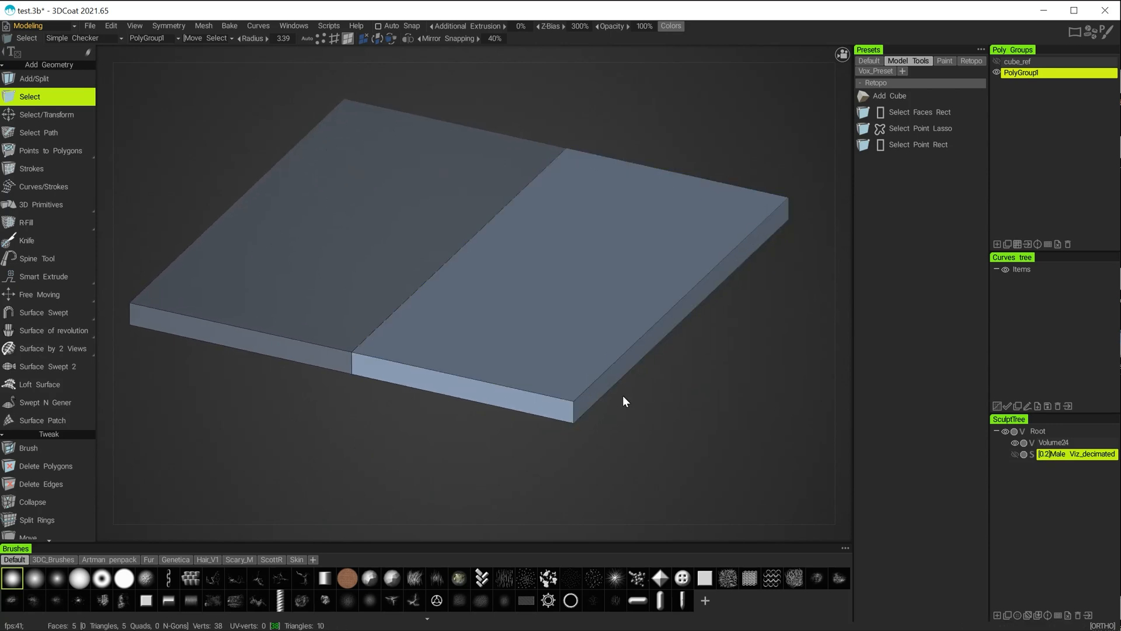
Step: Look at the slab from an orthogonal top view with the 3D grid shown
alt+drag(383, 431, 376, 455)
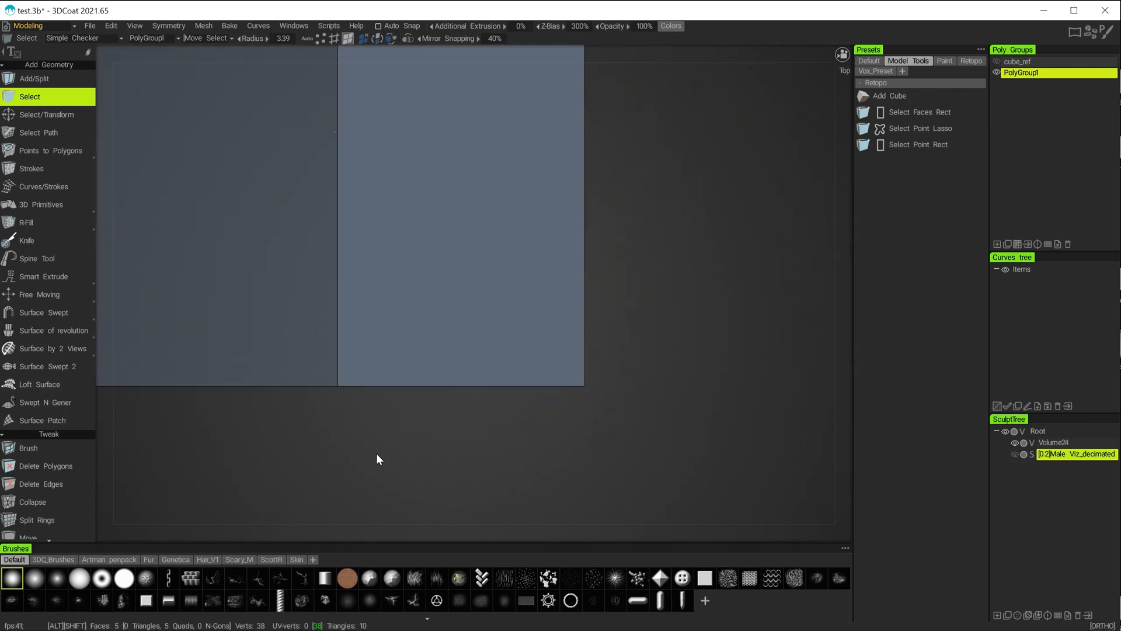
alt+middle_drag(654, 325, 681, 341)
key(ctrl+g)
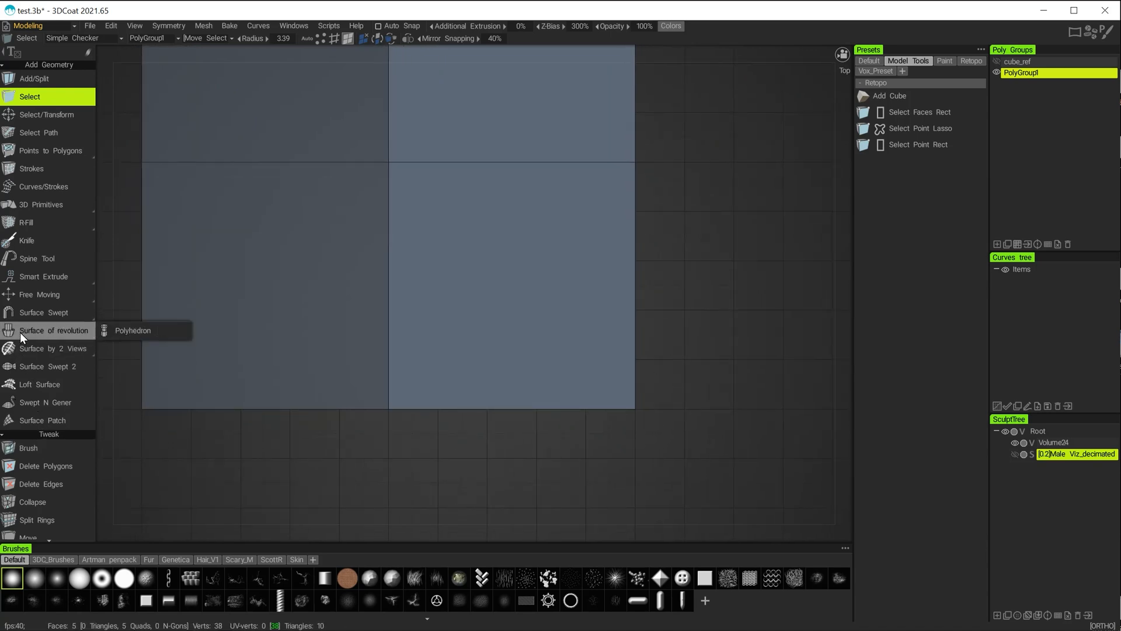
Step: Split the slab with Split Rings parallel to its long outer edge, on the grid line at X 4.5
scroll(20, 332, down, 4)
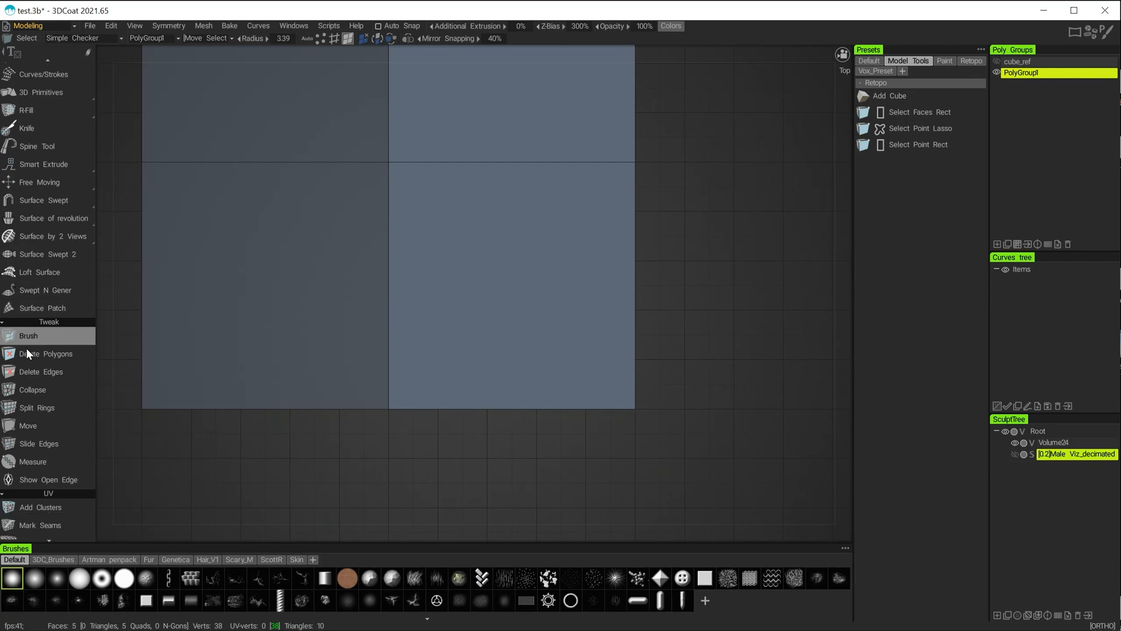
click(26, 407)
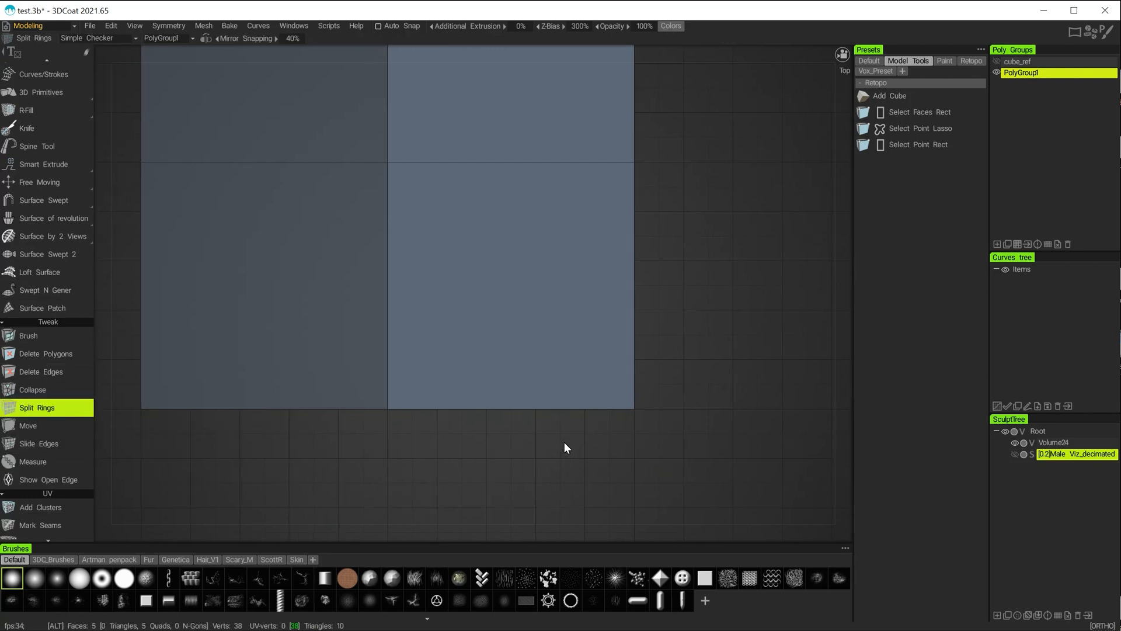
alt+right_drag(564, 443, 607, 459)
alt+middle_drag(629, 443, 534, 479)
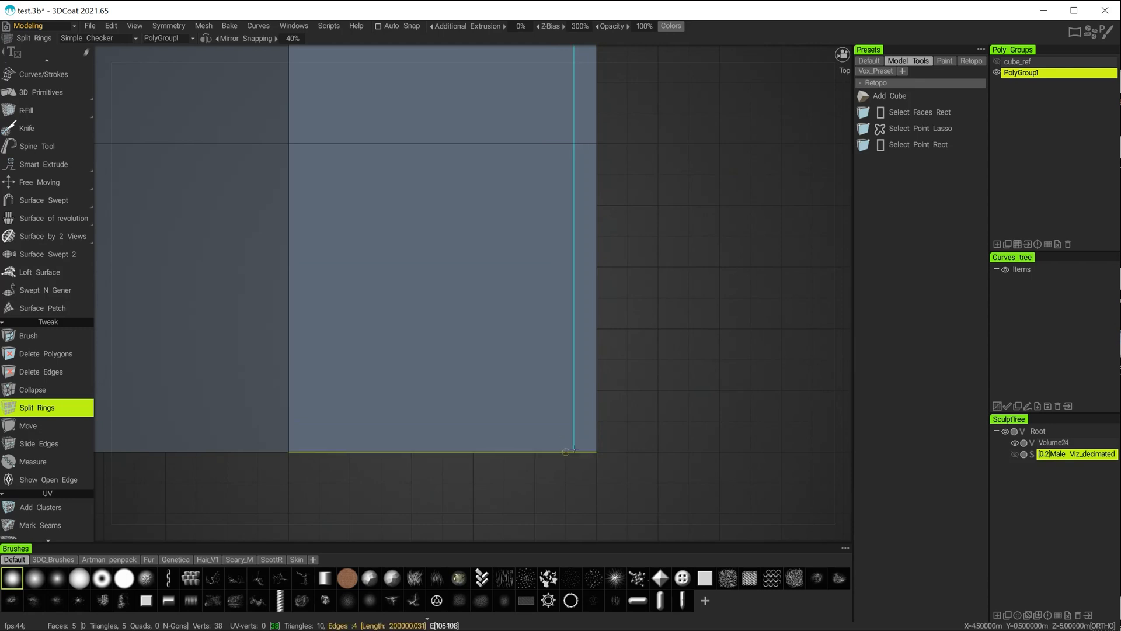
alt+right_drag(628, 456, 663, 481)
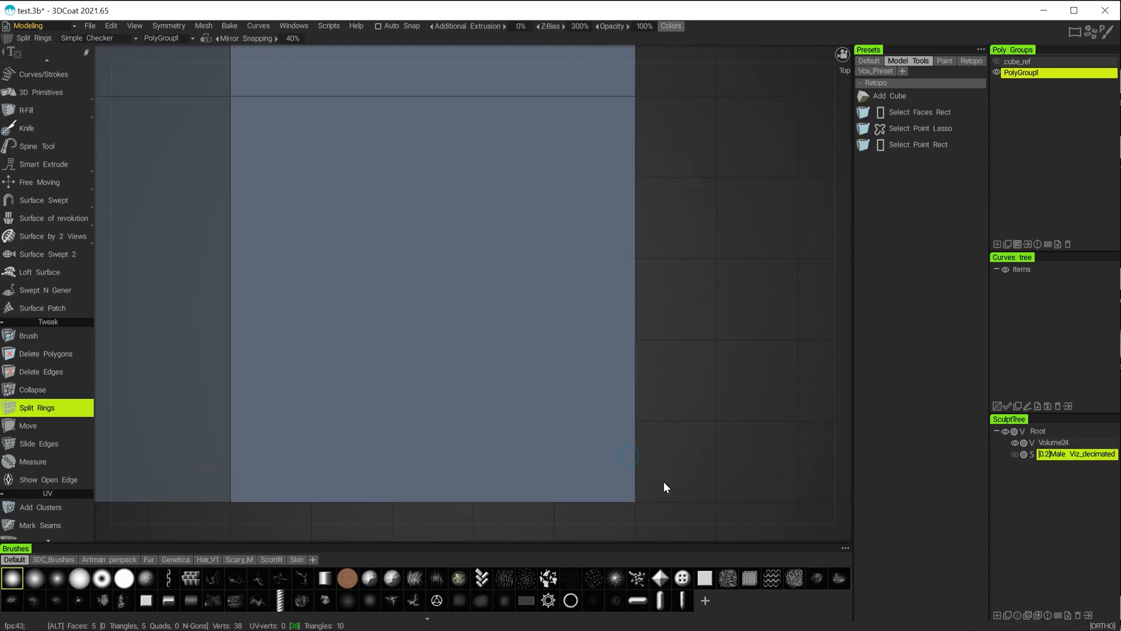
alt+middle_drag(663, 482, 614, 117)
alt+right_drag(615, 118, 595, 262)
alt+middle_drag(594, 262, 487, 400)
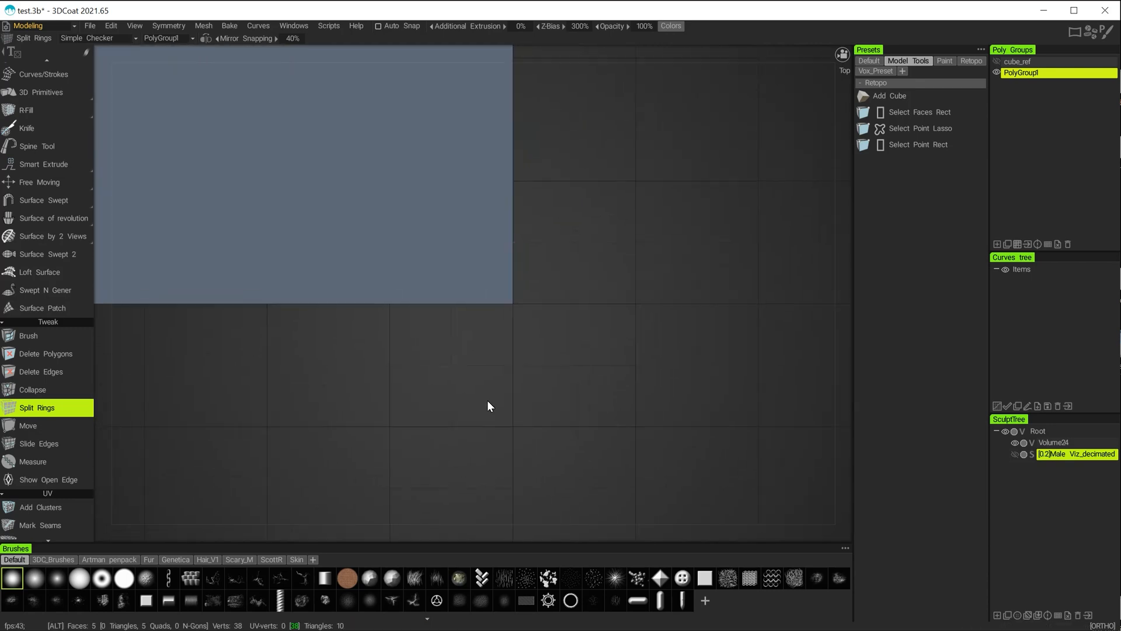
alt+right_drag(461, 348, 658, 423)
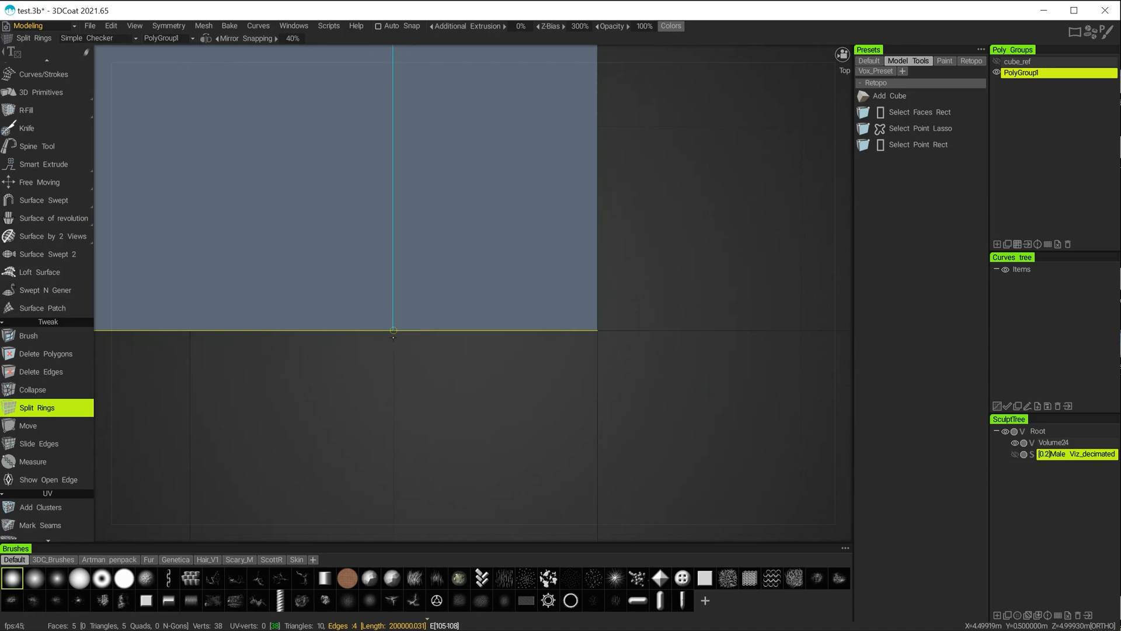
right_drag(391, 345, 475, 402)
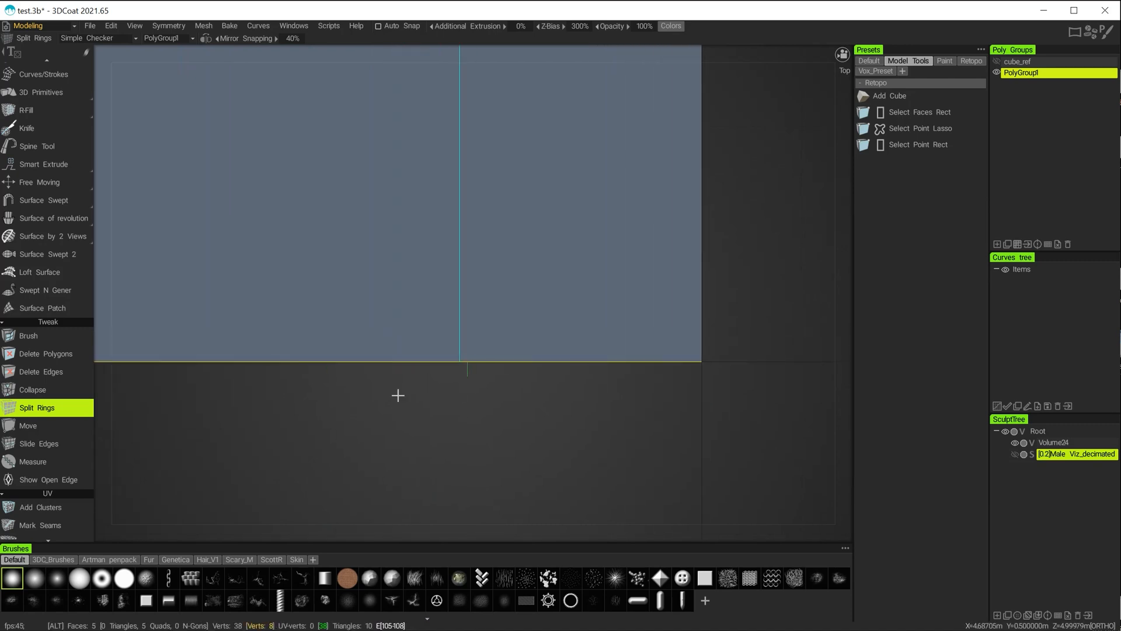
click(327, 375)
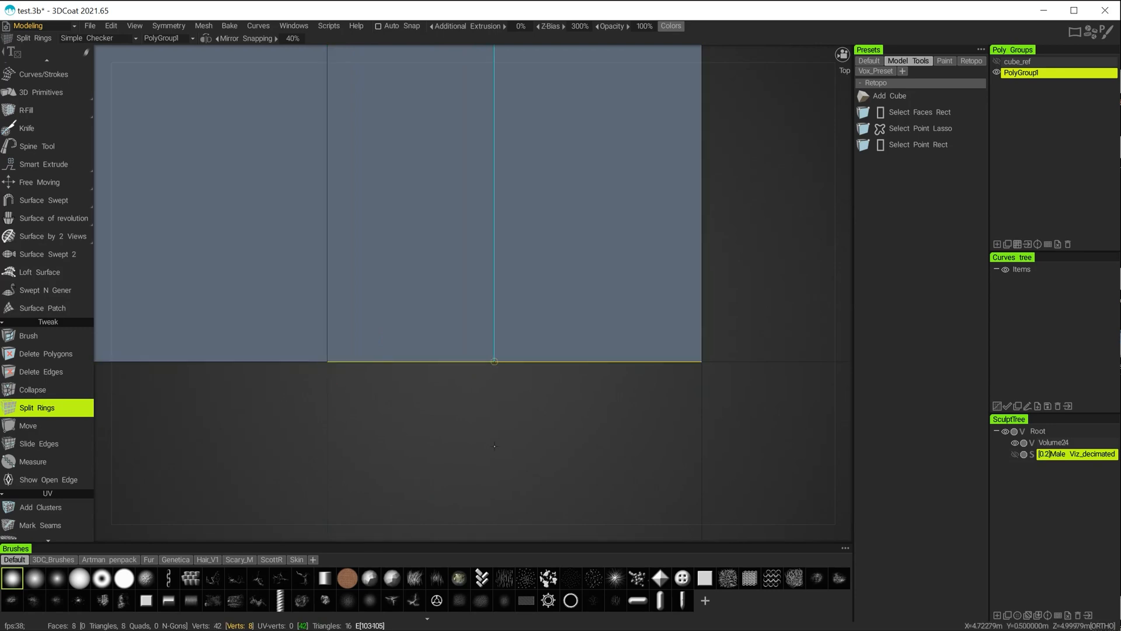
Step: Split a ring across the slab near its front edge at Z 4.5
alt+middle_drag(738, 275, 669, 438)
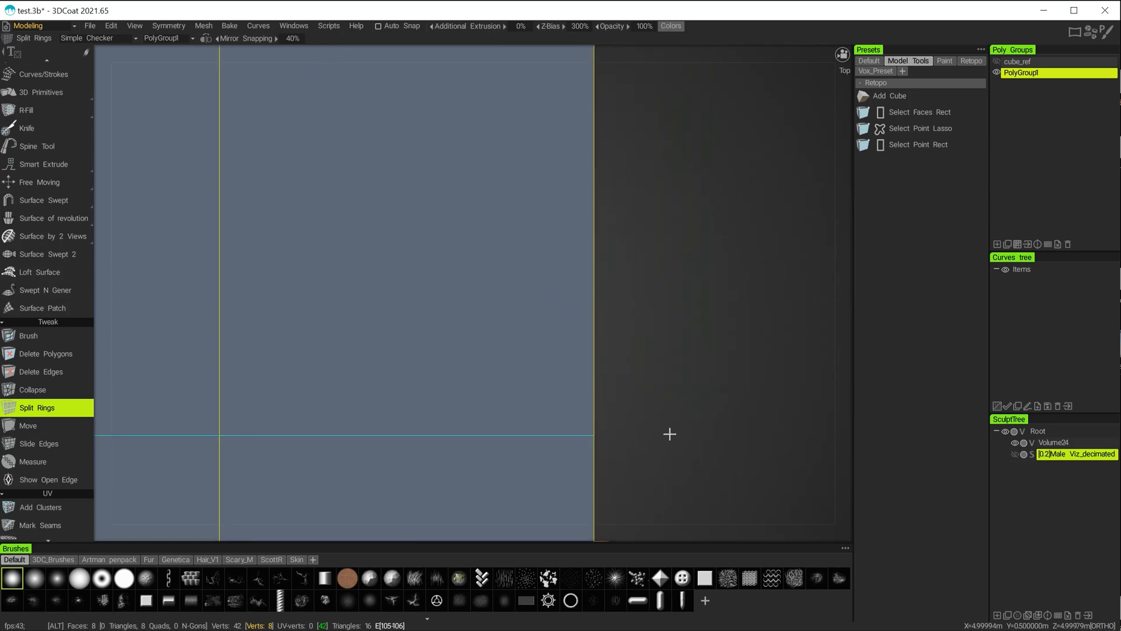
alt+right_drag(670, 414, 624, 386)
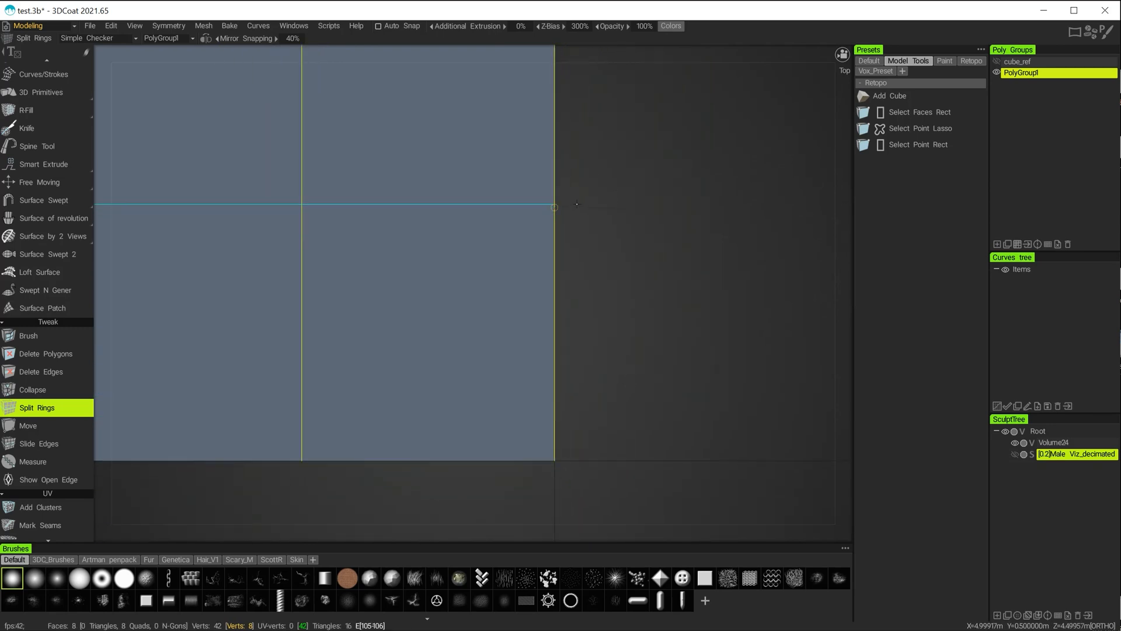
alt+right_drag(568, 210, 663, 248)
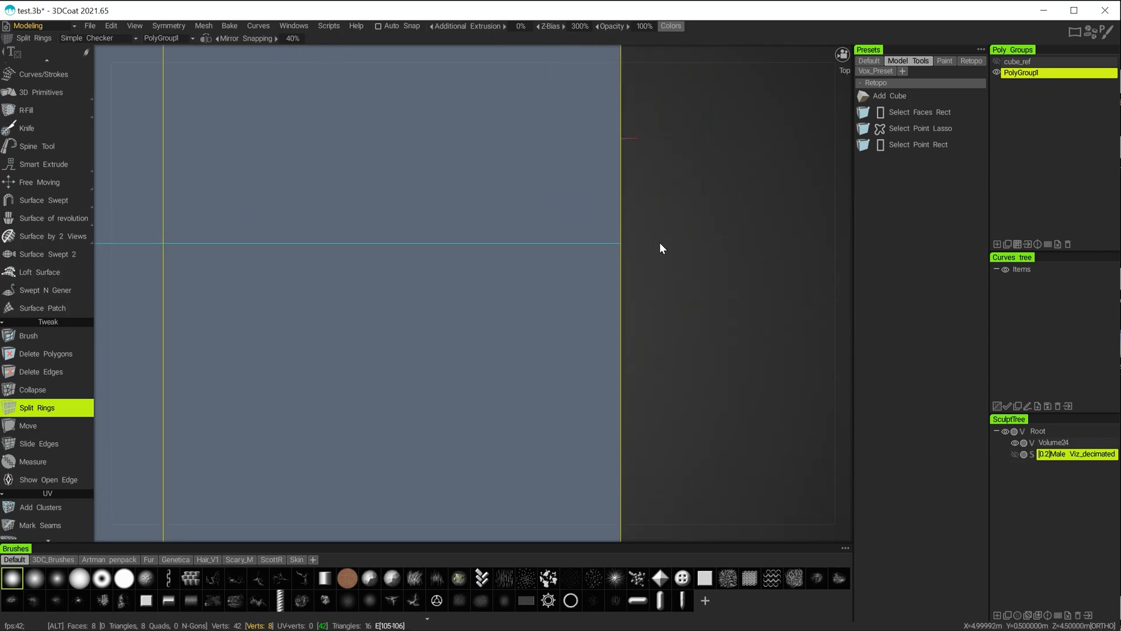
click(633, 140)
Step: Split a ring across the slab near its far edge at Z -4.5 and view the slab at an angle
alt+right_drag(724, 301, 200, 192)
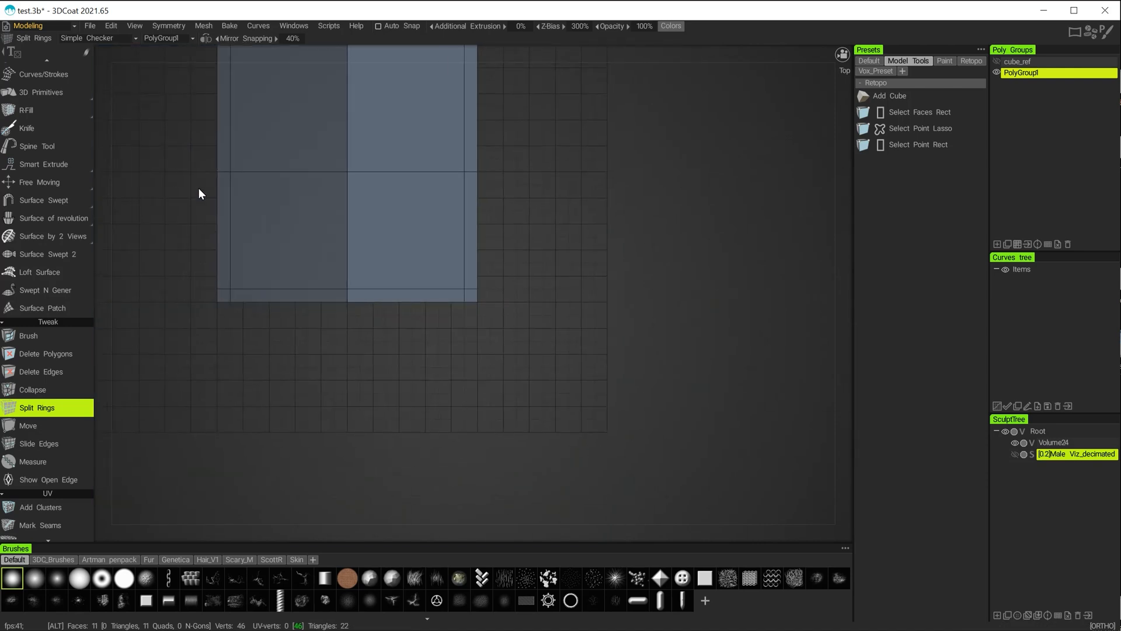
alt+middle_drag(474, 237, 507, 344)
alt+right_drag(475, 238, 639, 258)
alt+middle_drag(558, 142, 576, 231)
alt+right_drag(576, 231, 680, 309)
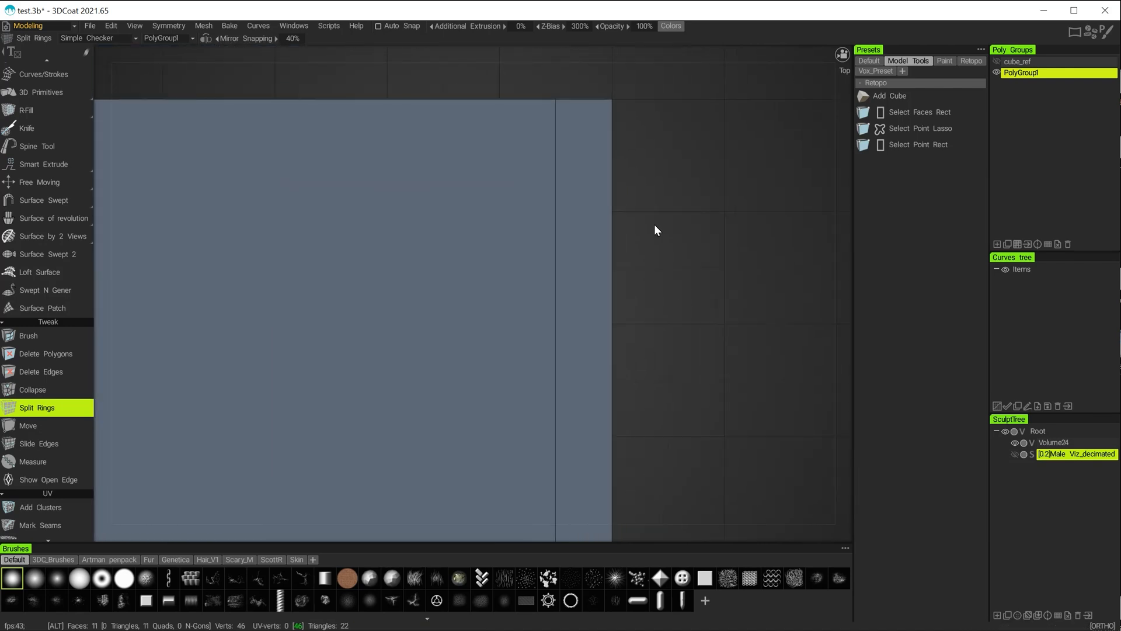
alt+middle_drag(645, 164, 569, 238)
alt+right_drag(570, 238, 671, 279)
alt+middle_drag(678, 186, 601, 303)
alt+right_drag(601, 303, 682, 306)
alt+right_drag(584, 283, 627, 298)
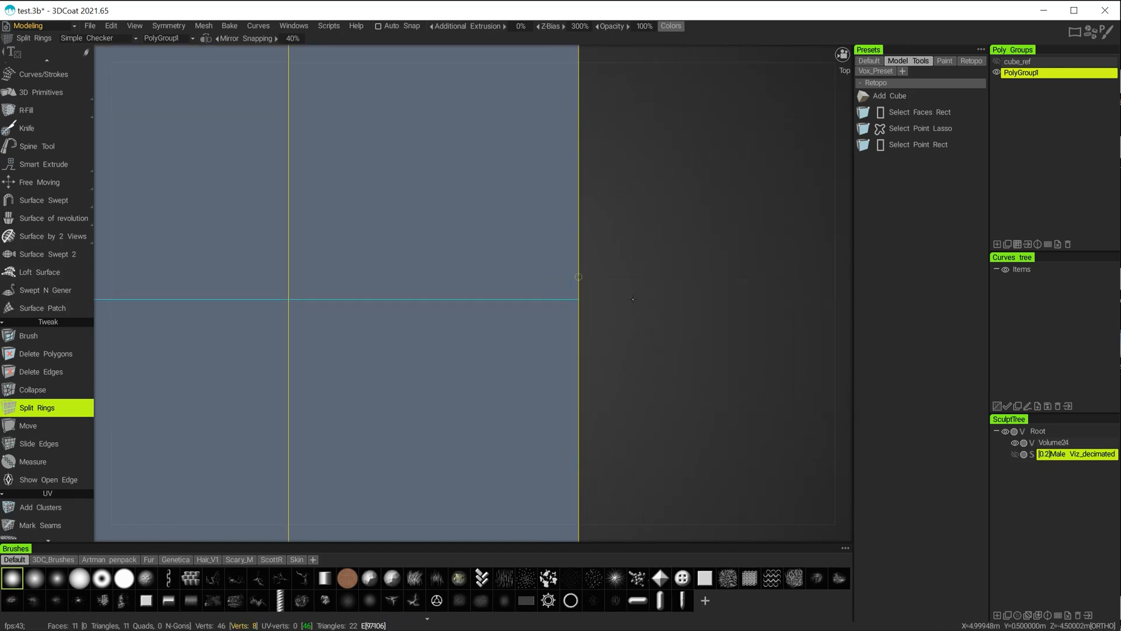
click(588, 276)
alt+right_drag(663, 348, 256, 272)
alt+drag(533, 400, 496, 336)
alt+middle_drag(561, 254, 676, 170)
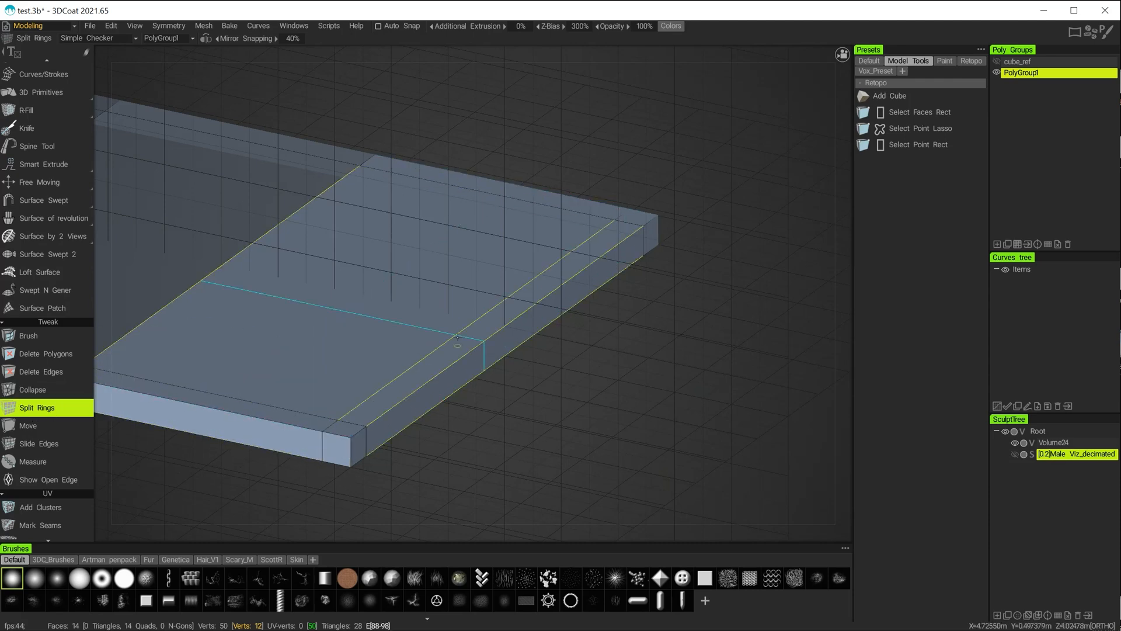
alt+drag(657, 199, 718, 390)
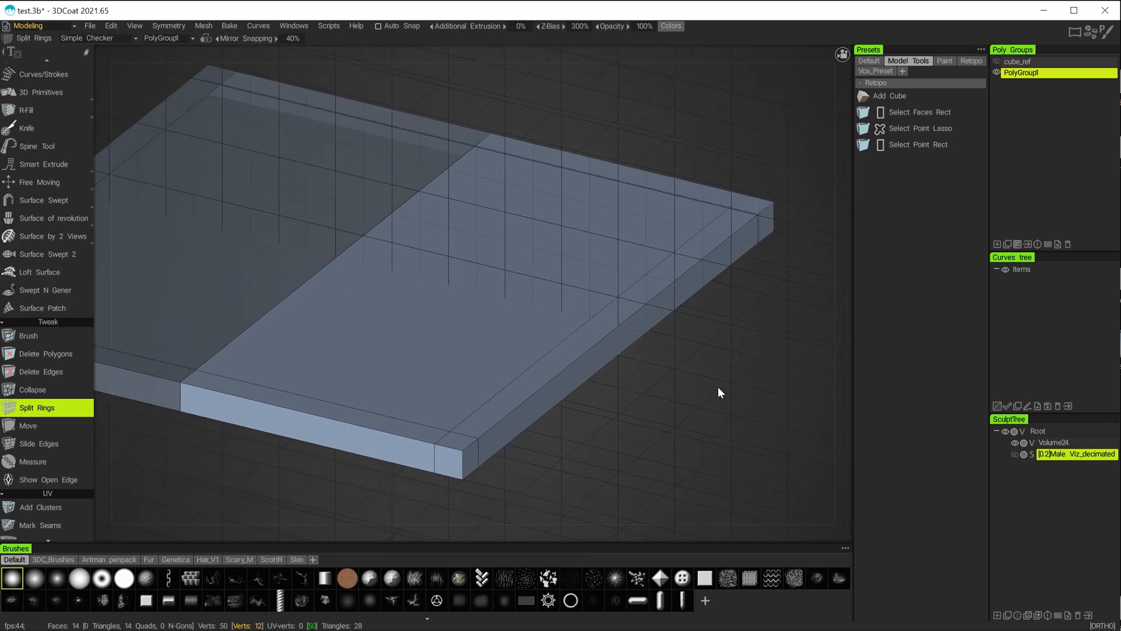
Step: Hide the 3D grid and view the whole mirrored slab at an angle with the Select tool active
key(ctrl+g)
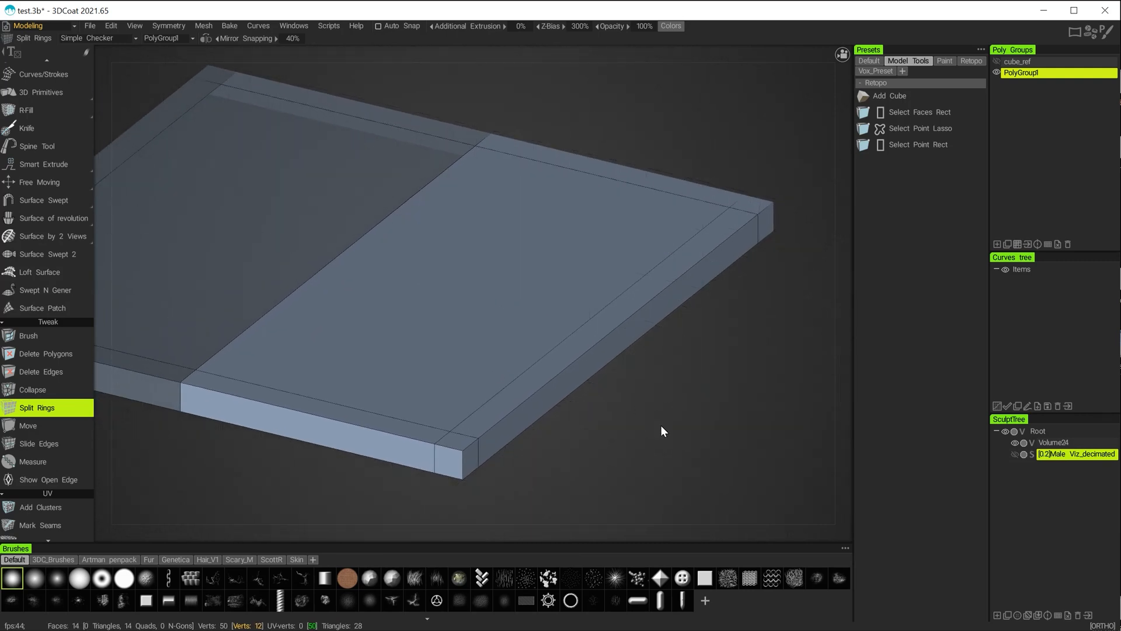
alt+middle_drag(683, 431, 763, 418)
alt+right_drag(747, 422, 675, 400)
alt+drag(638, 425, 685, 429)
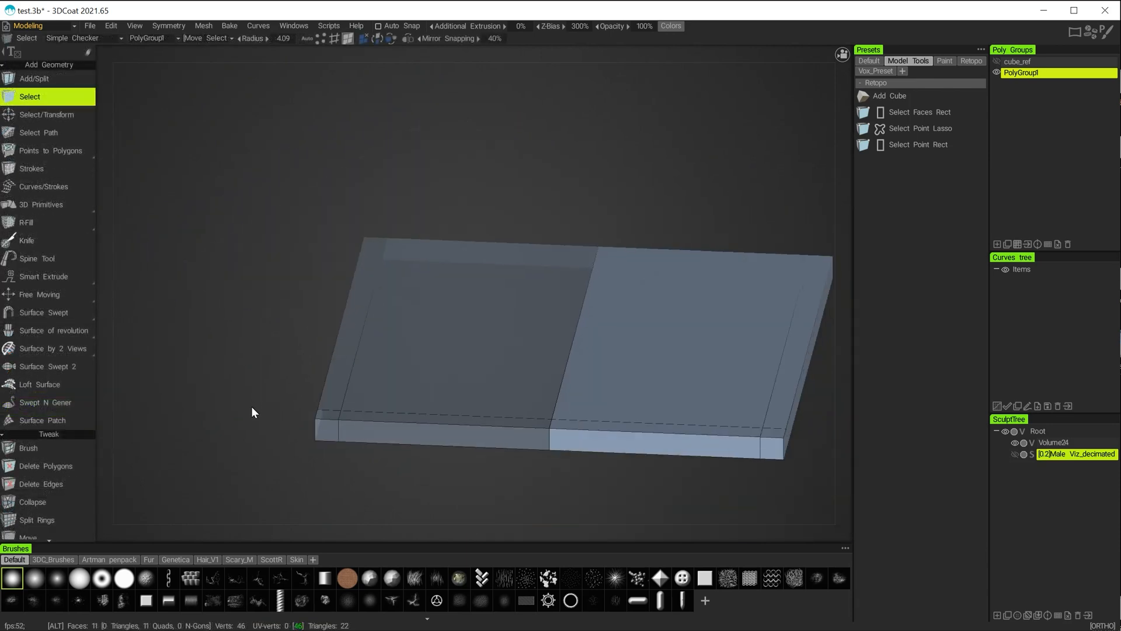
alt+drag(251, 405, 216, 402)
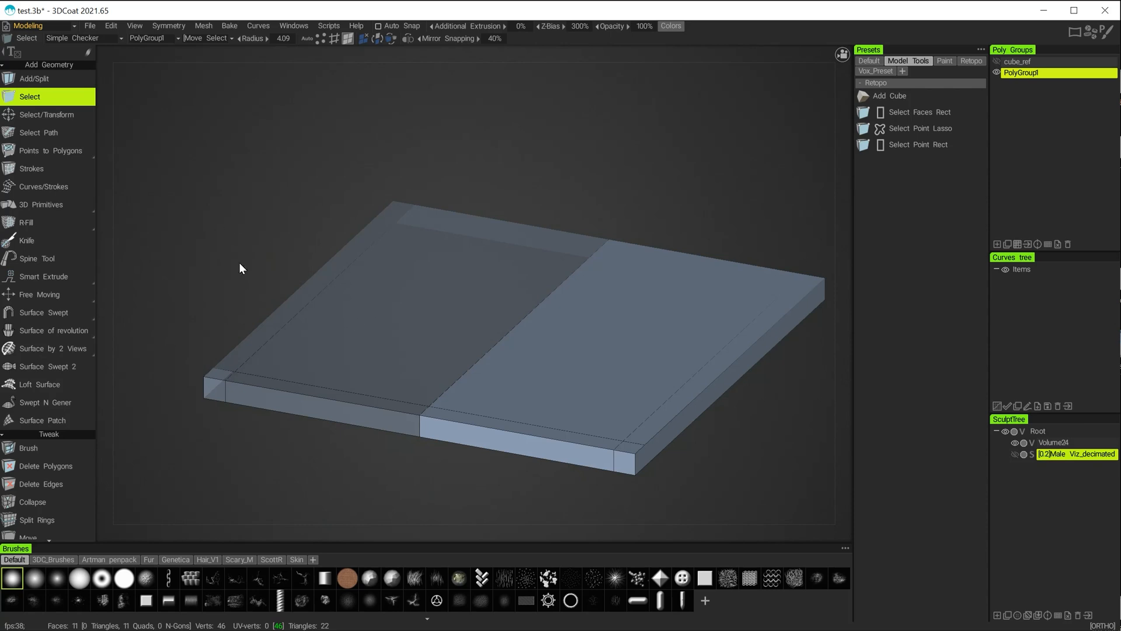
Step: Turn off X-axis symmetry in the symmetry settings
click(206, 26)
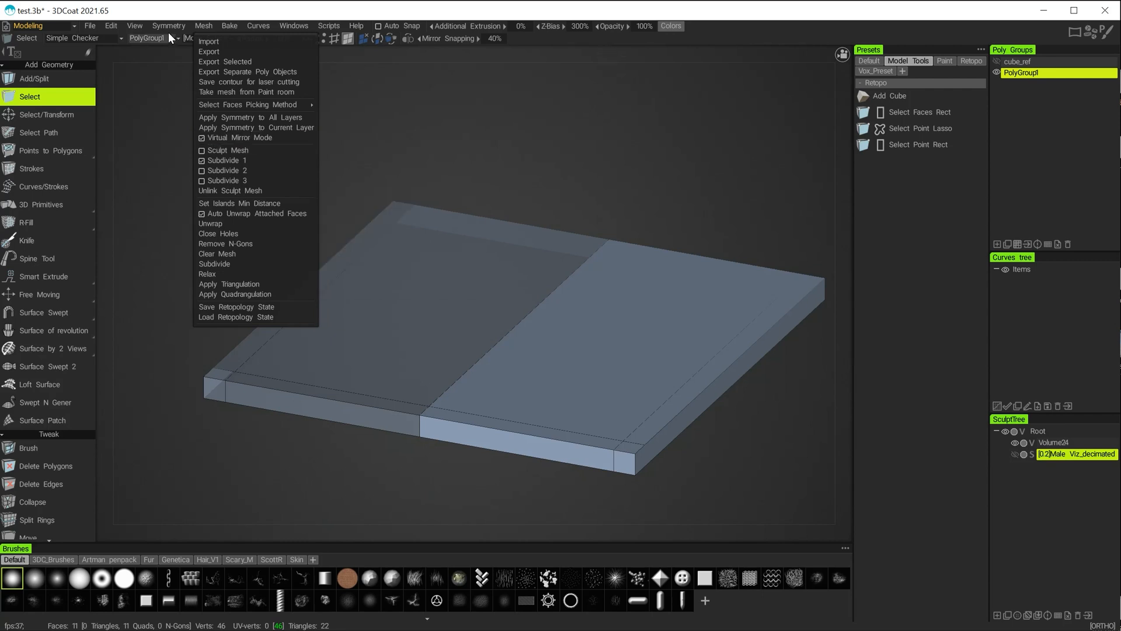
mouse_move(169, 26)
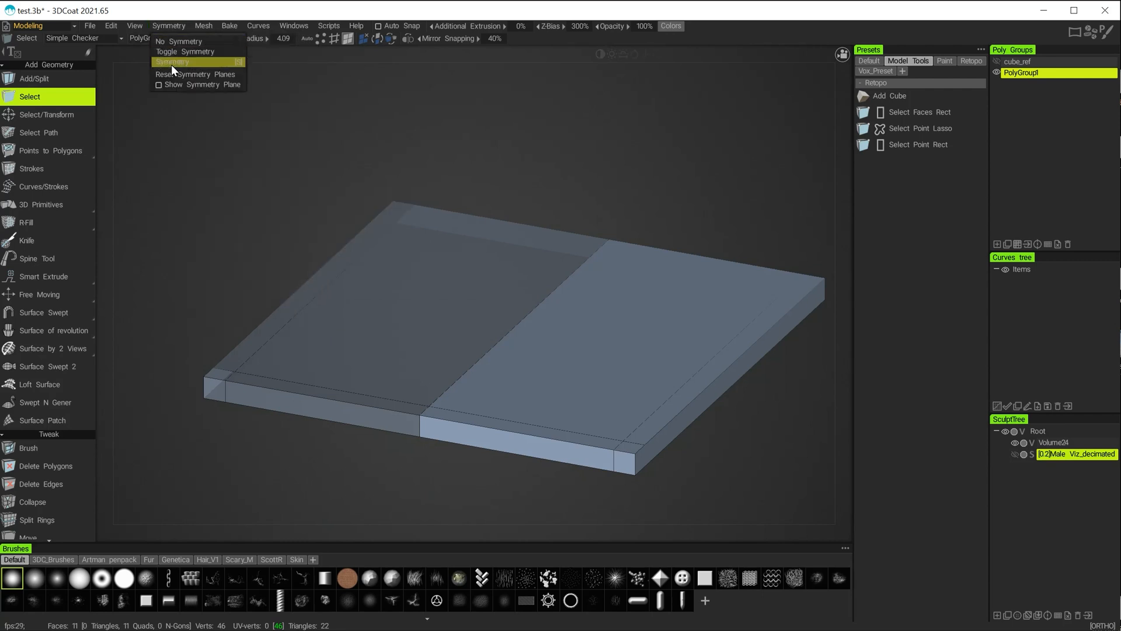
mouse_move(204, 28)
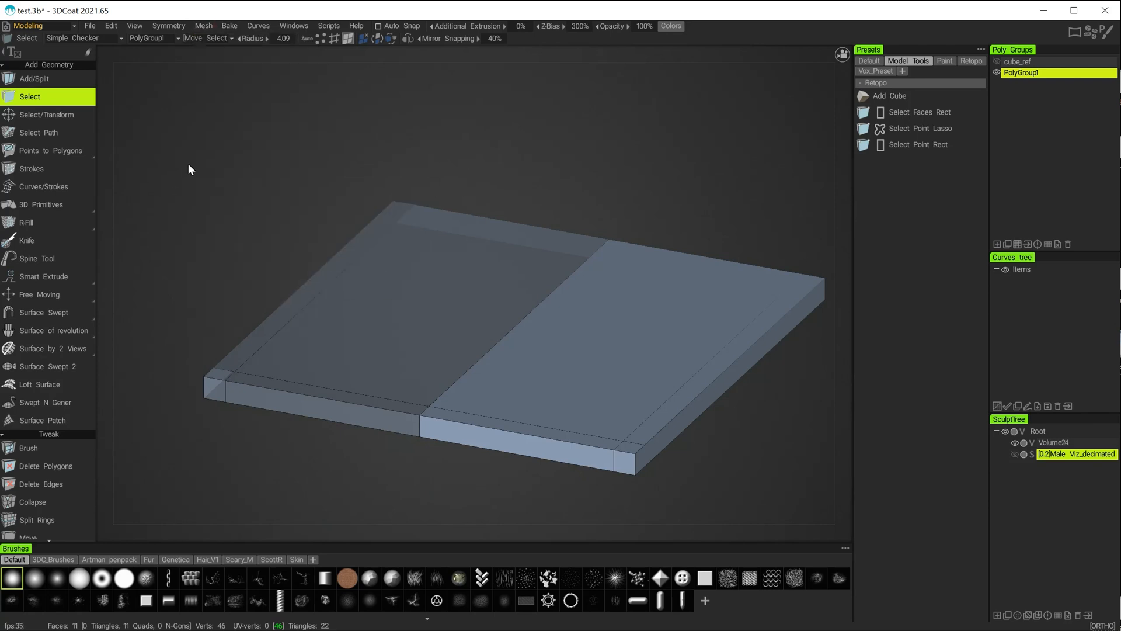
key(s)
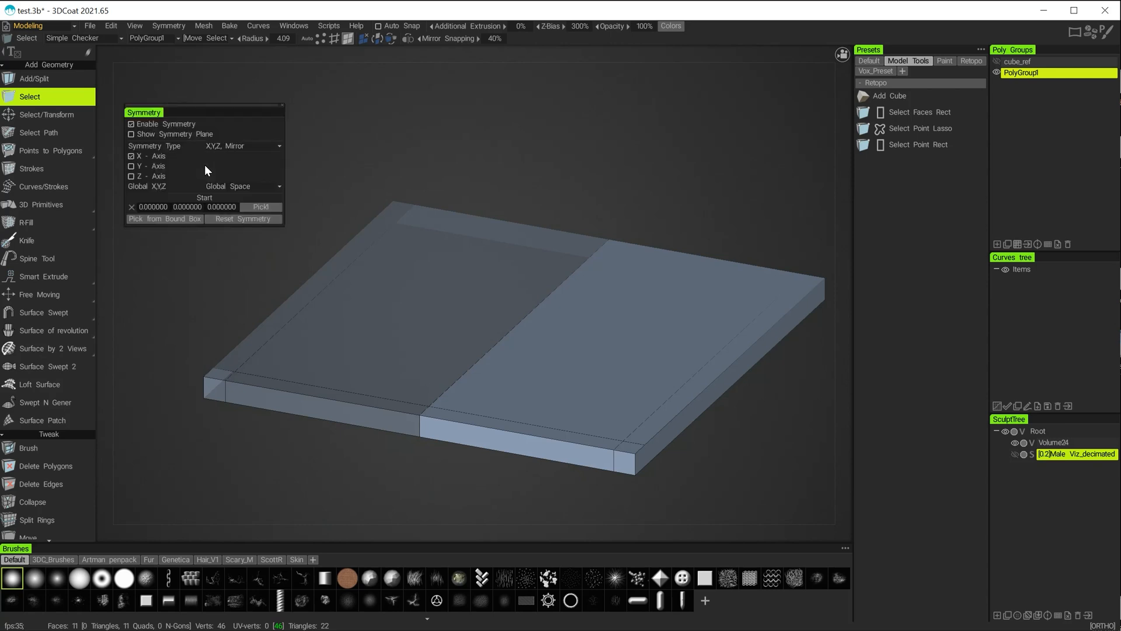
click(131, 156)
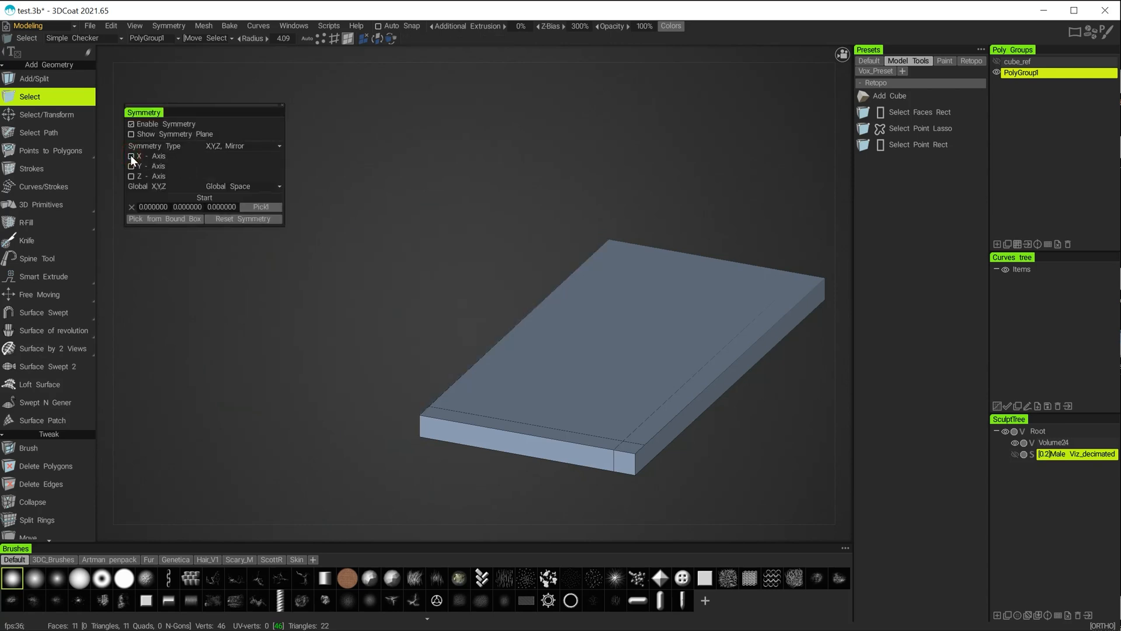
Step: Turn X-axis symmetry back on to restore the slab's mirrored half
click(202, 29)
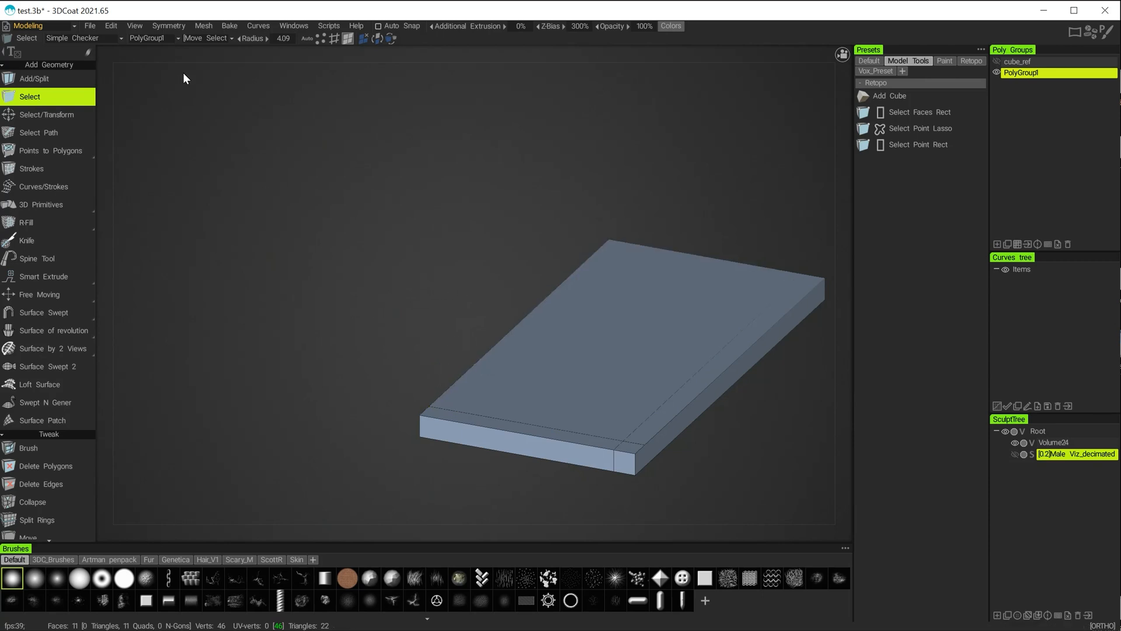
click(200, 25)
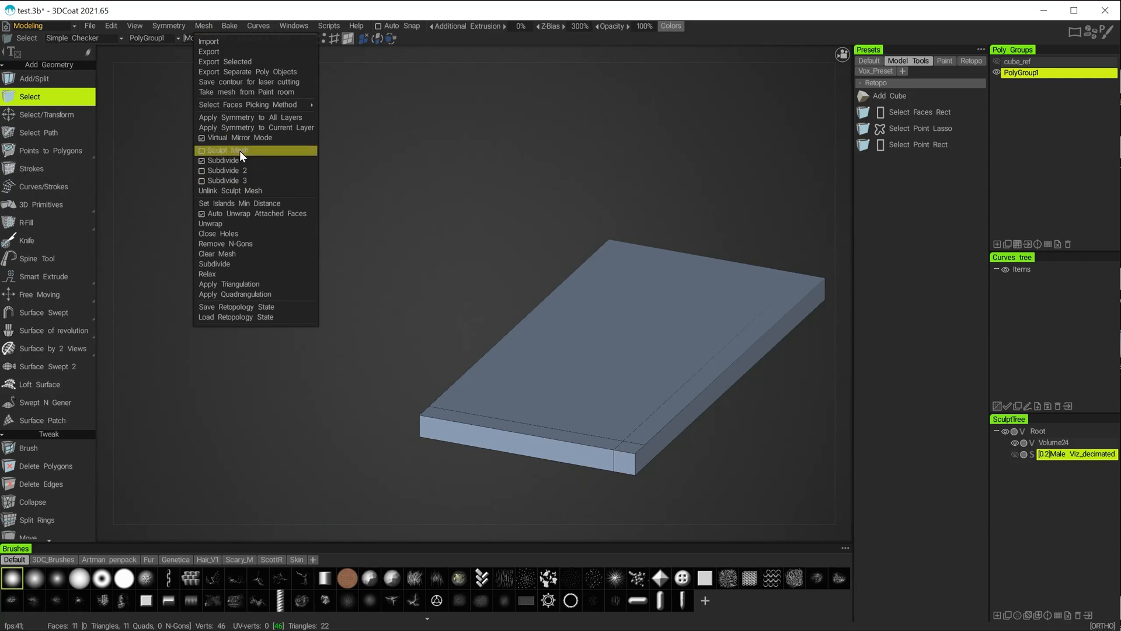
click(142, 23)
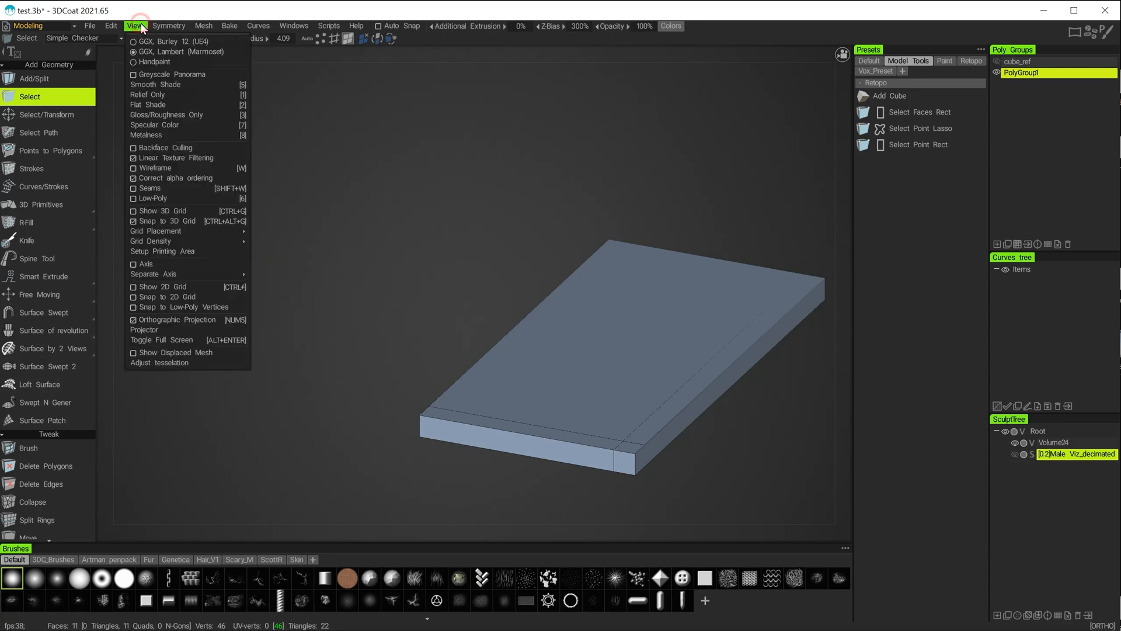
click(139, 24)
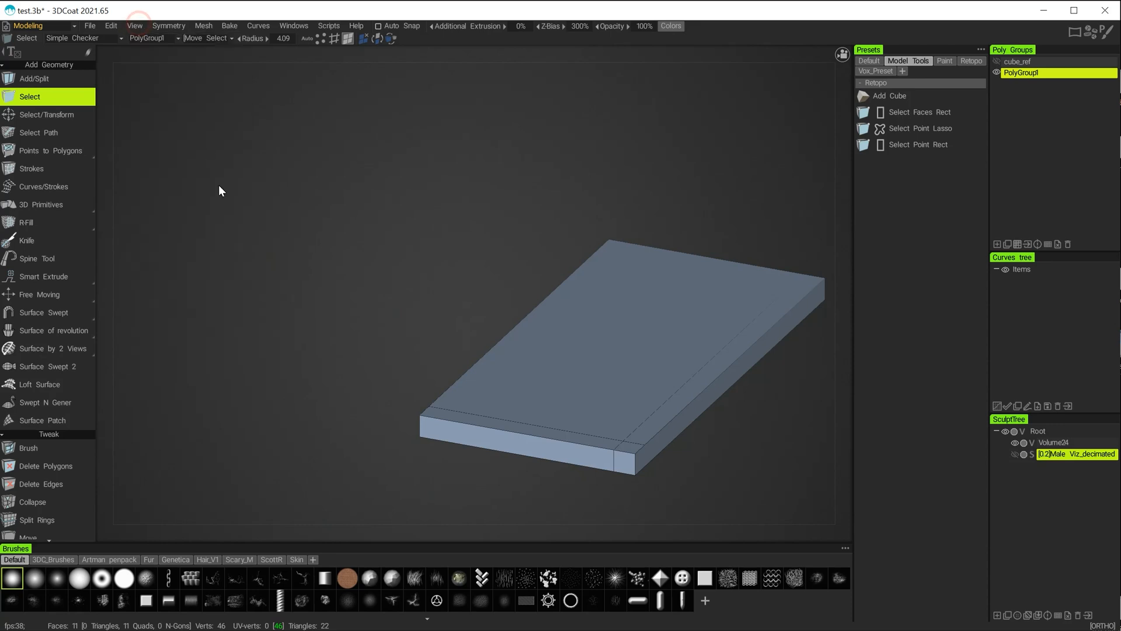
key(s)
click(143, 202)
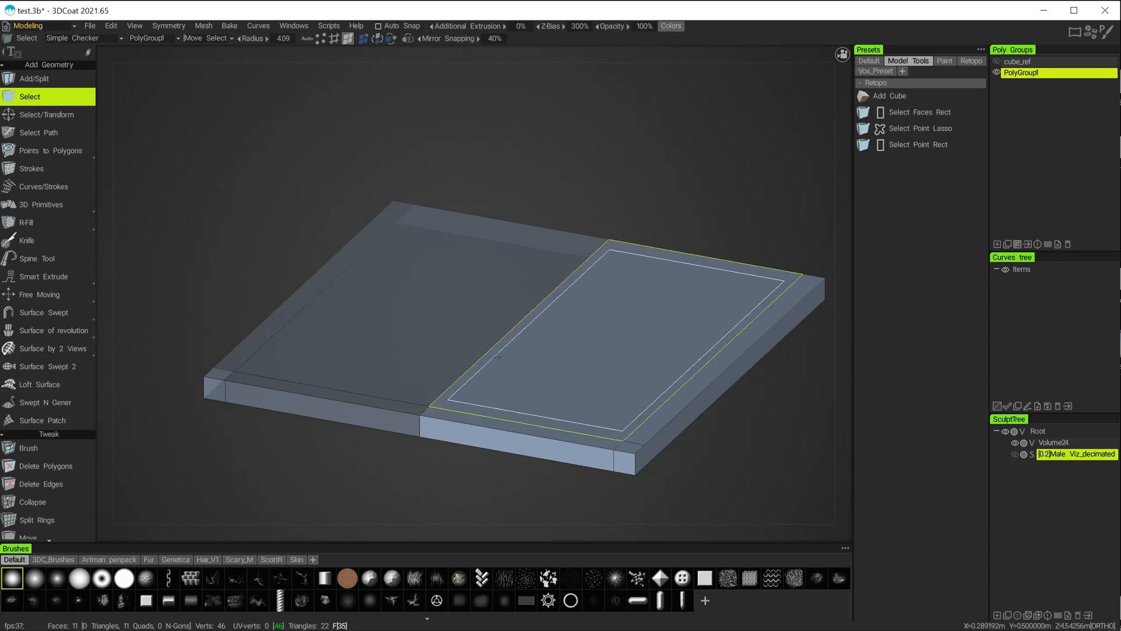
Step: Turn Virtual Mirror Mode off and on again to compare the slab with and without its virtual half
click(212, 27)
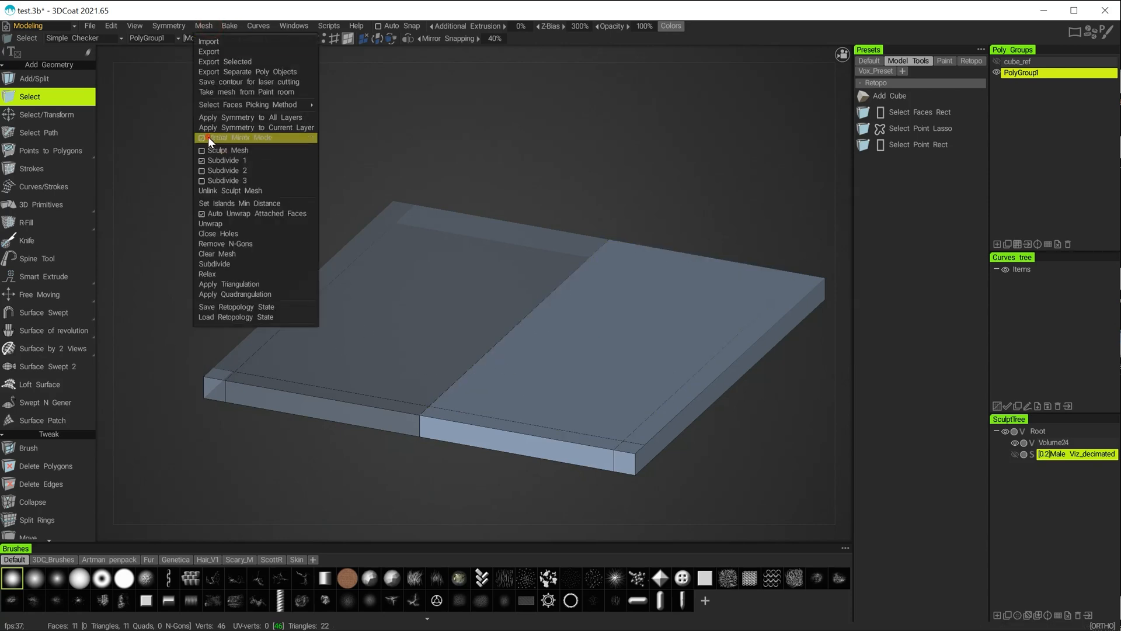
click(208, 137)
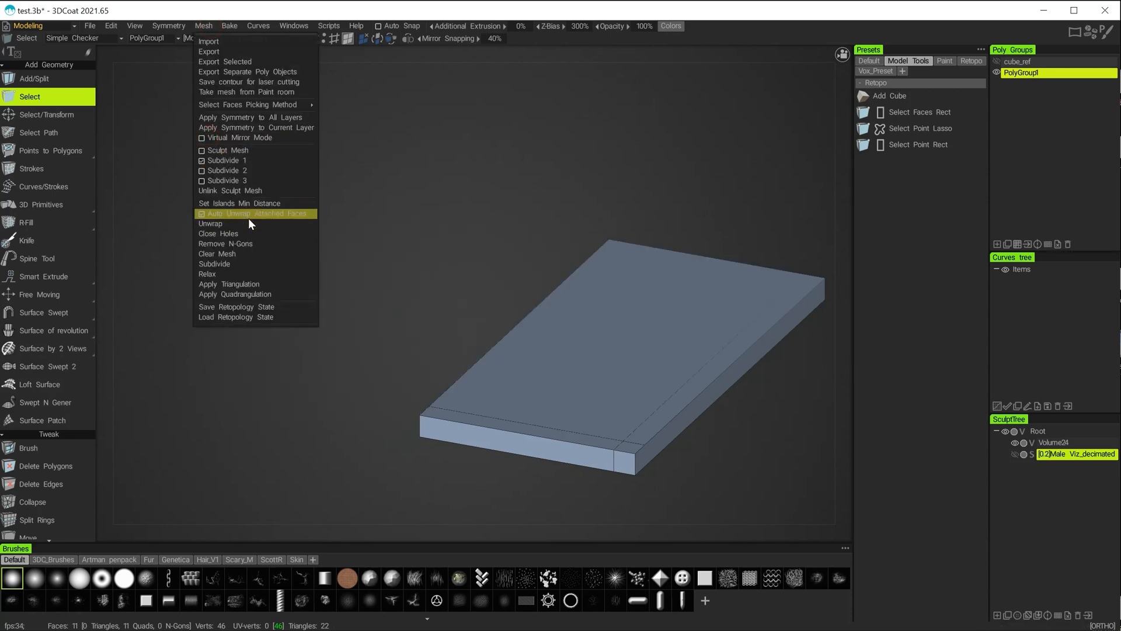
click(215, 138)
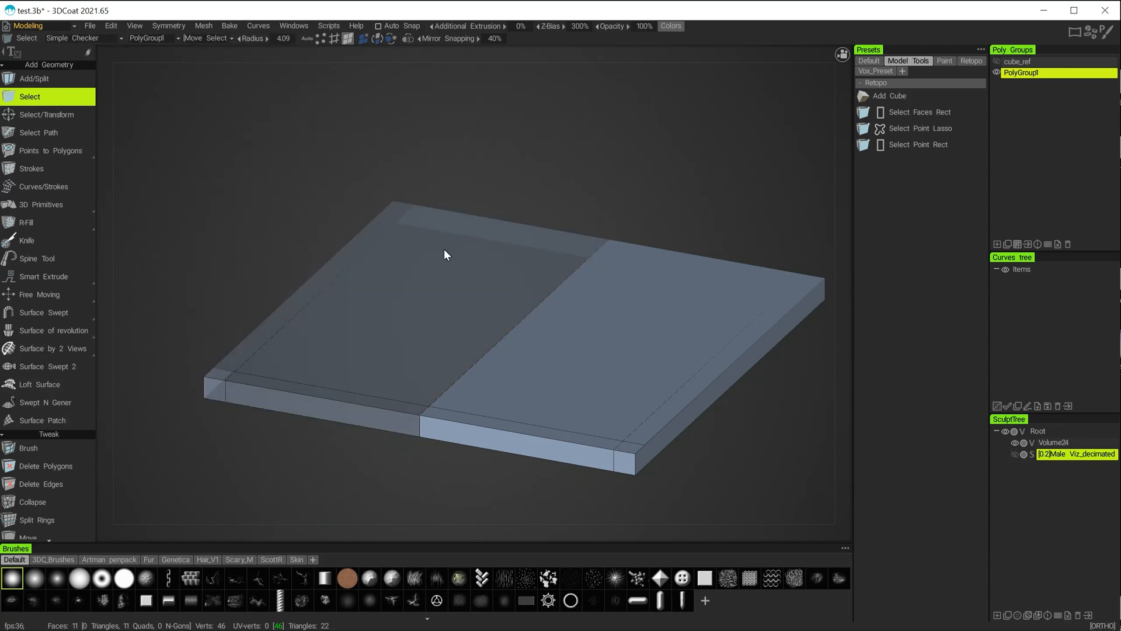
Step: Show the 3D grid and look at the slab from an orthogonal top view
alt+drag(242, 314, 296, 276)
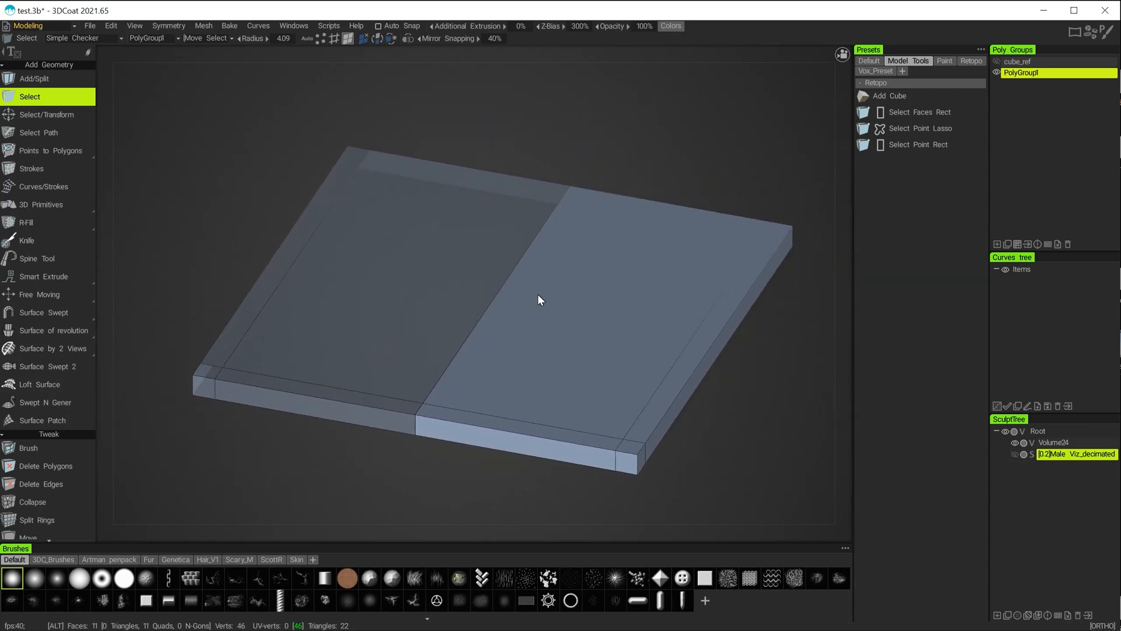
alt+middle_drag(549, 293, 506, 293)
alt+drag(507, 293, 456, 276)
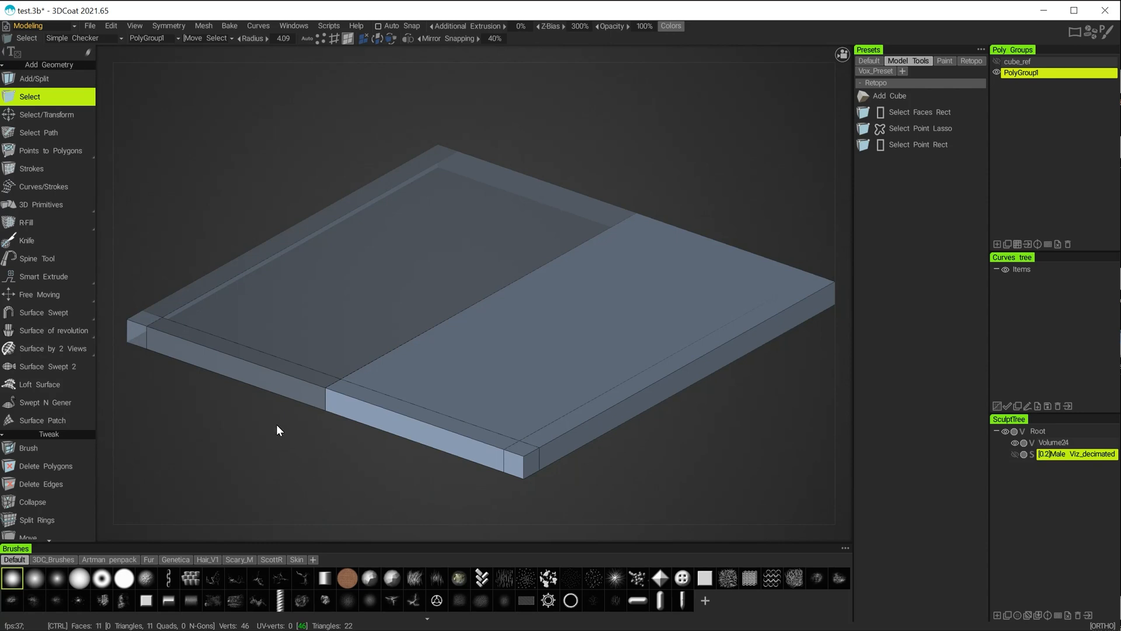
key(ctrl+g)
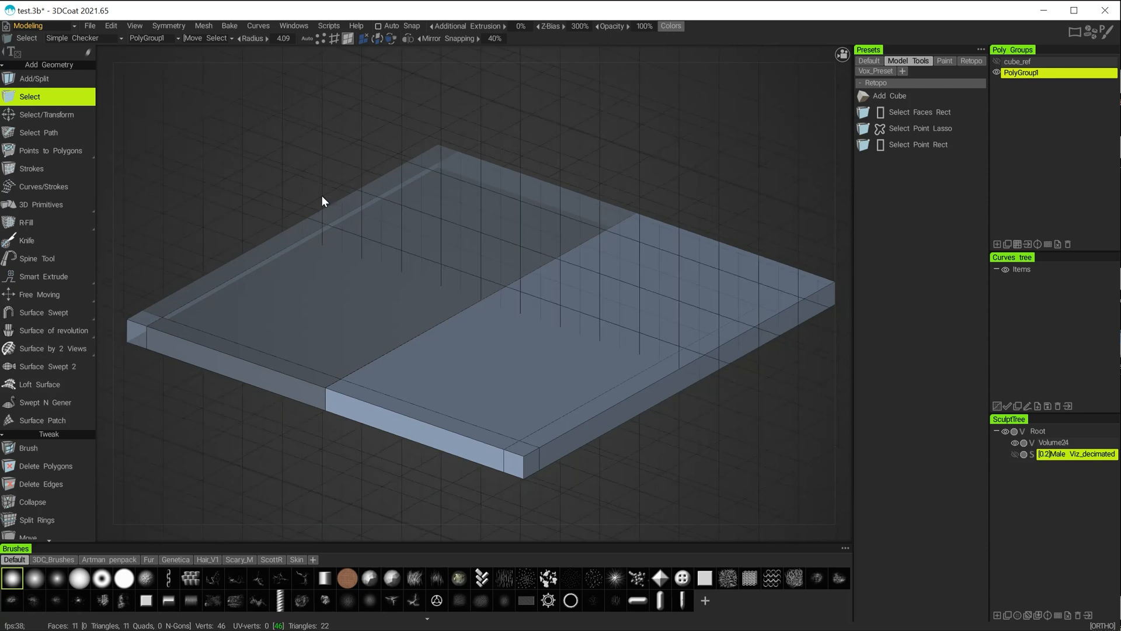
alt+drag(367, 128, 311, 216)
alt+middle_drag(333, 321, 202, 213)
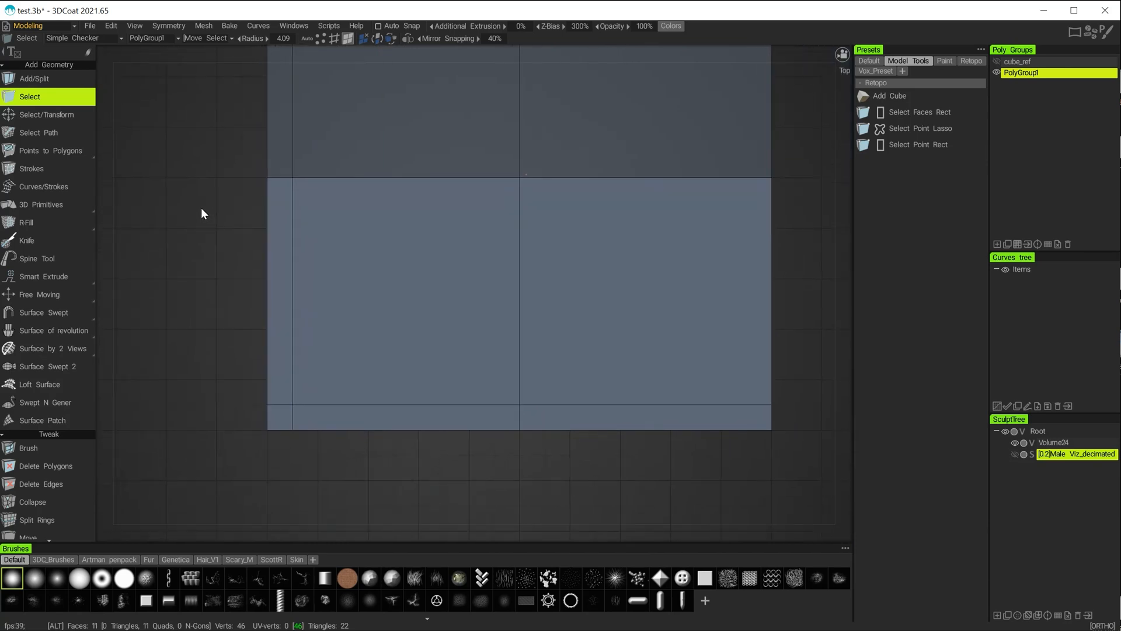
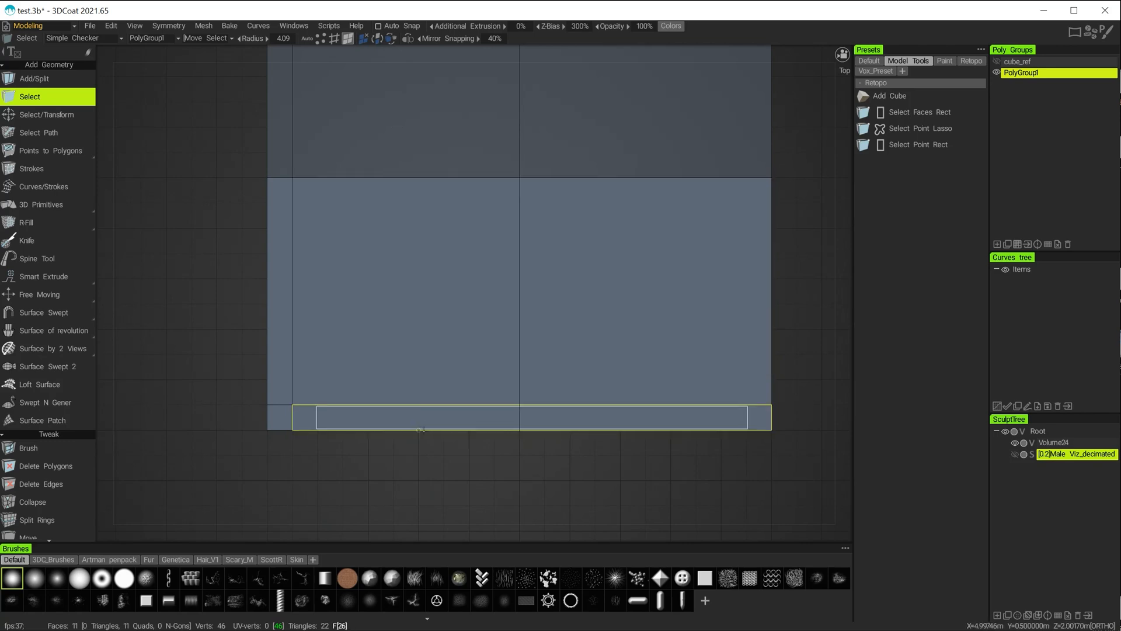
Step: Split a ring across the slab with Split Rings from its long outer edge, on the grid line at Z 2
key(space)
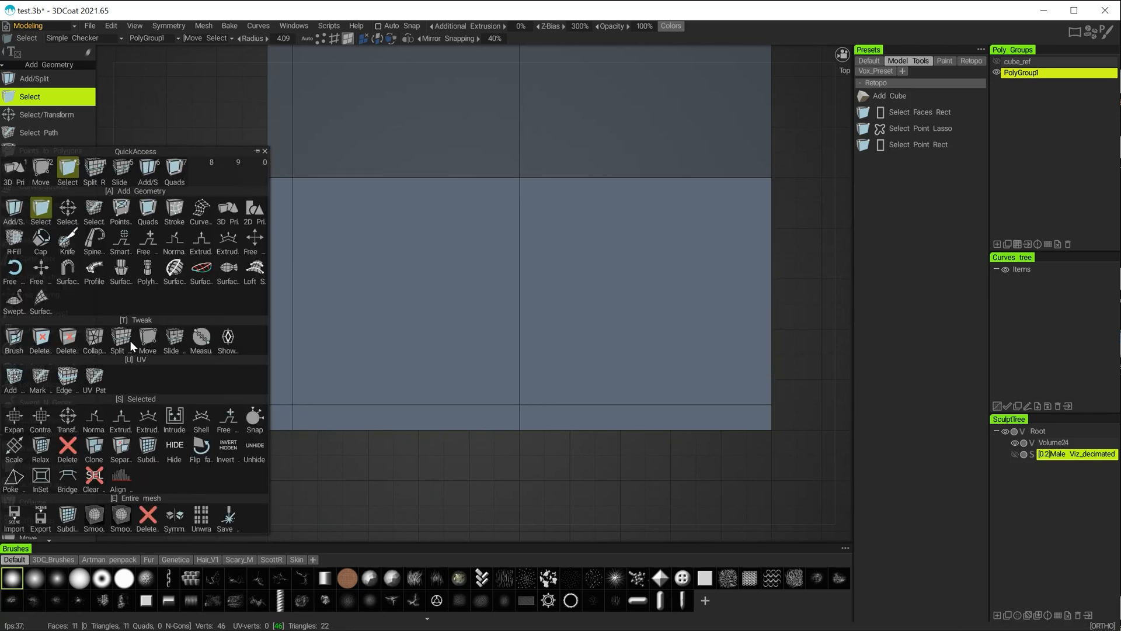
click(122, 337)
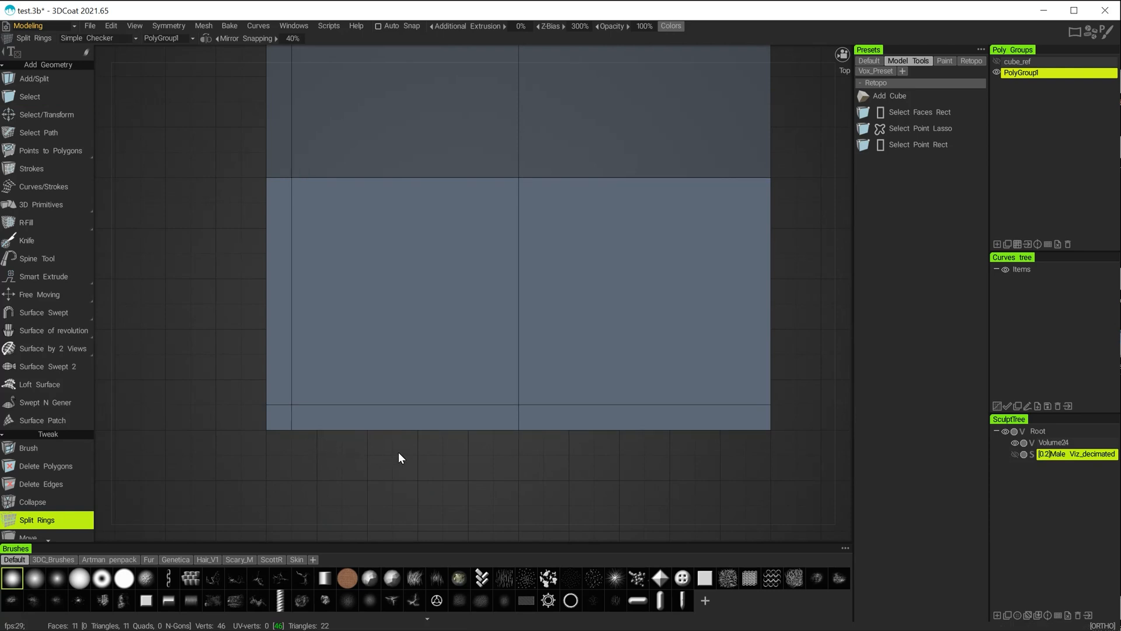
alt+right_drag(419, 446, 507, 486)
alt+middle_drag(436, 452, 455, 205)
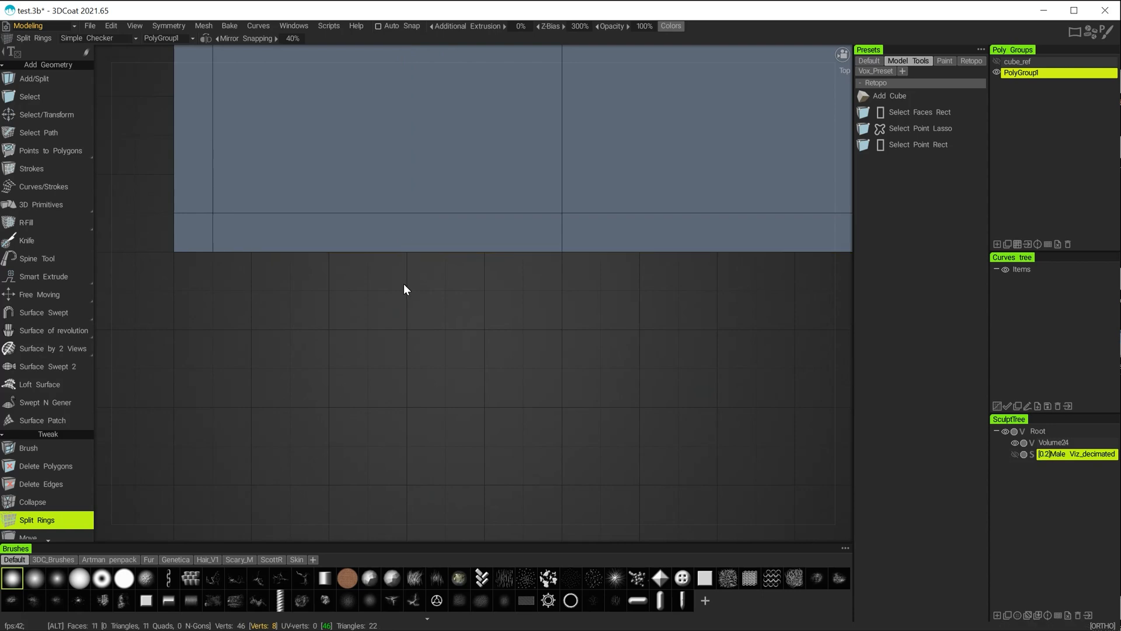
alt+right_drag(404, 284, 572, 354)
alt+middle_drag(395, 304, 465, 419)
alt+right_drag(406, 302, 507, 357)
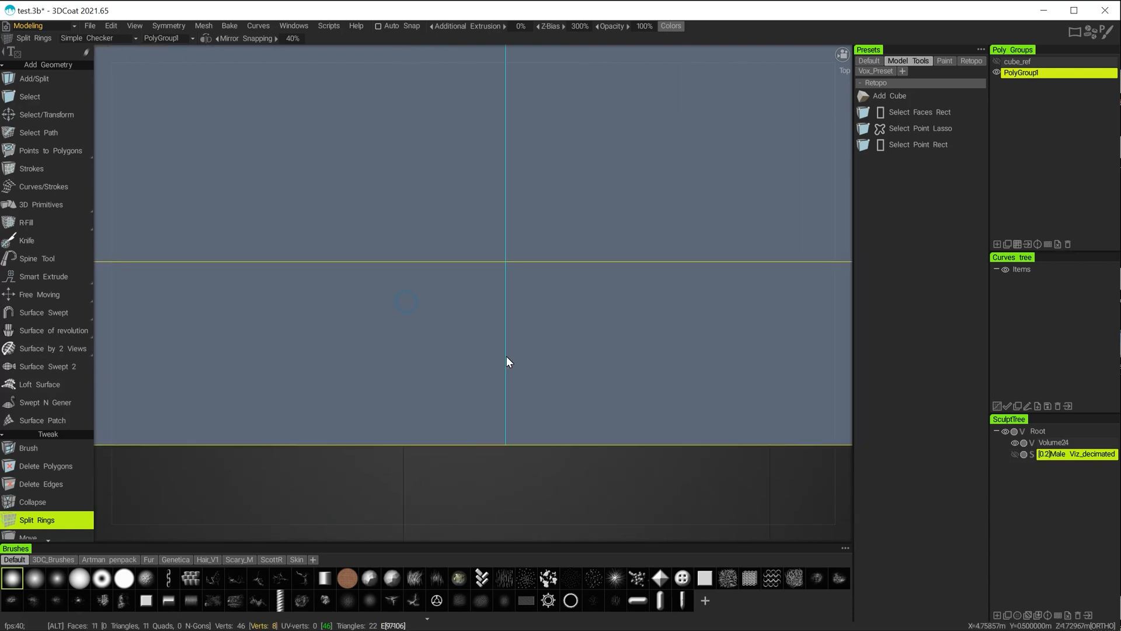
alt+middle_drag(507, 362, 485, 201)
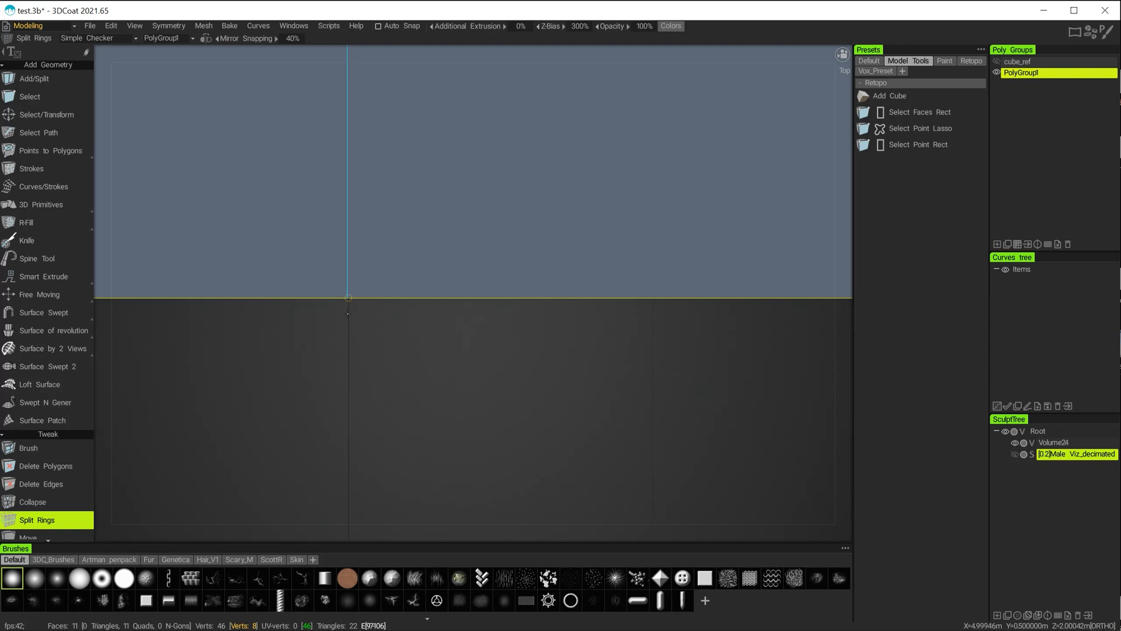
click(349, 314)
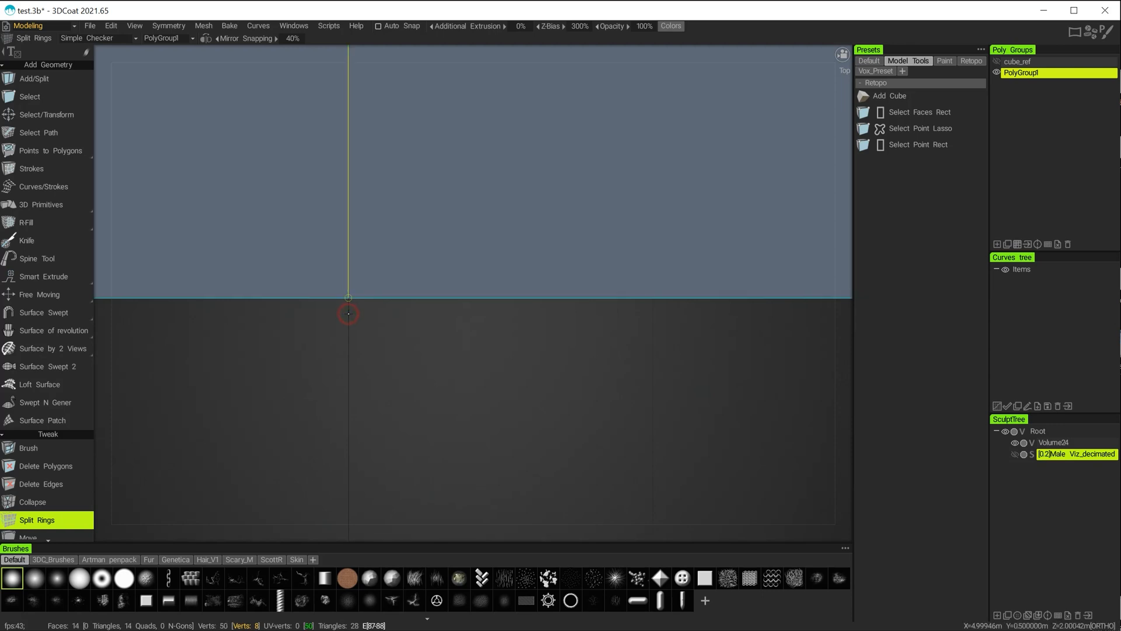
alt+right_drag(510, 396, 197, 237)
alt+drag(197, 236, 245, 251)
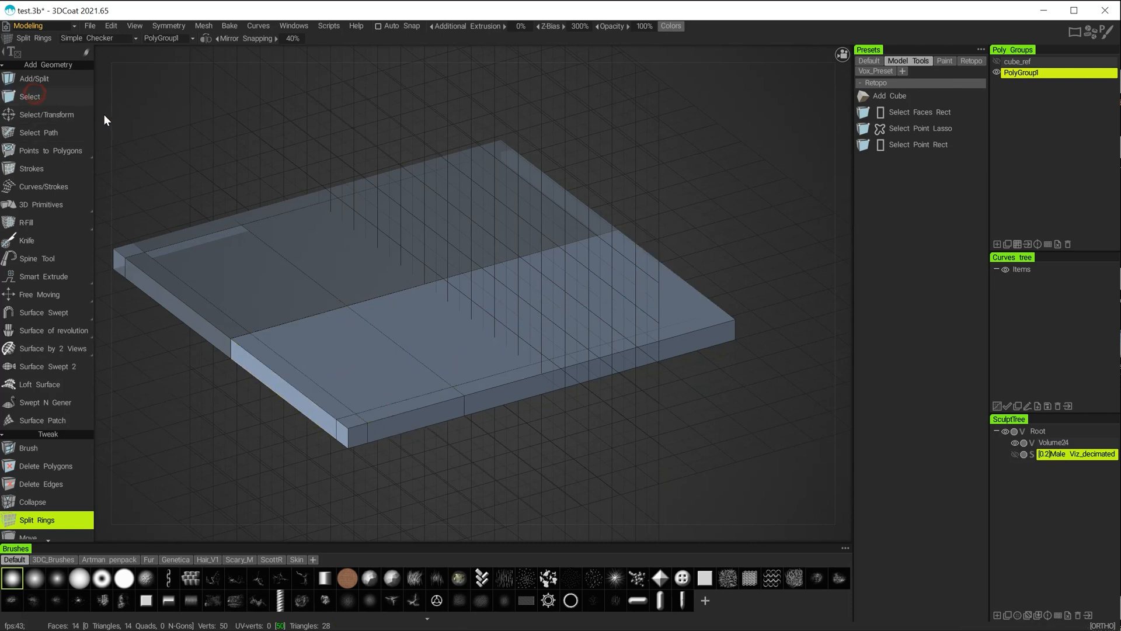
Step: Activate the Select tool in face mode and view the slab from the orthogonal front with the 3D grid shown
click(28, 95)
click(348, 38)
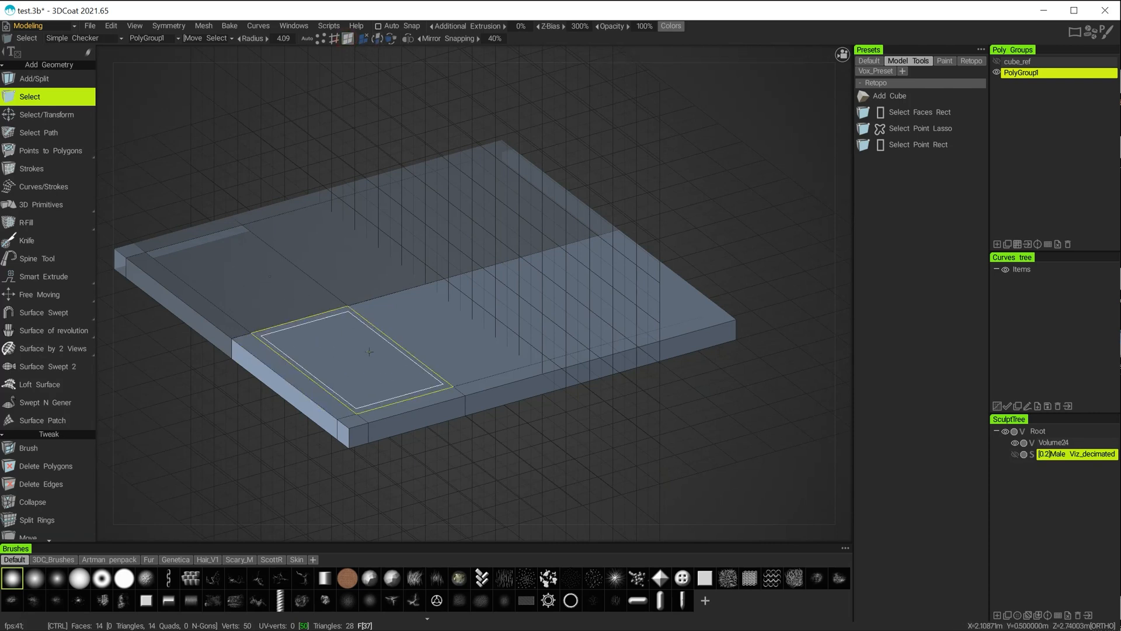
key(ctrl+x)
alt+drag(253, 440, 371, 410)
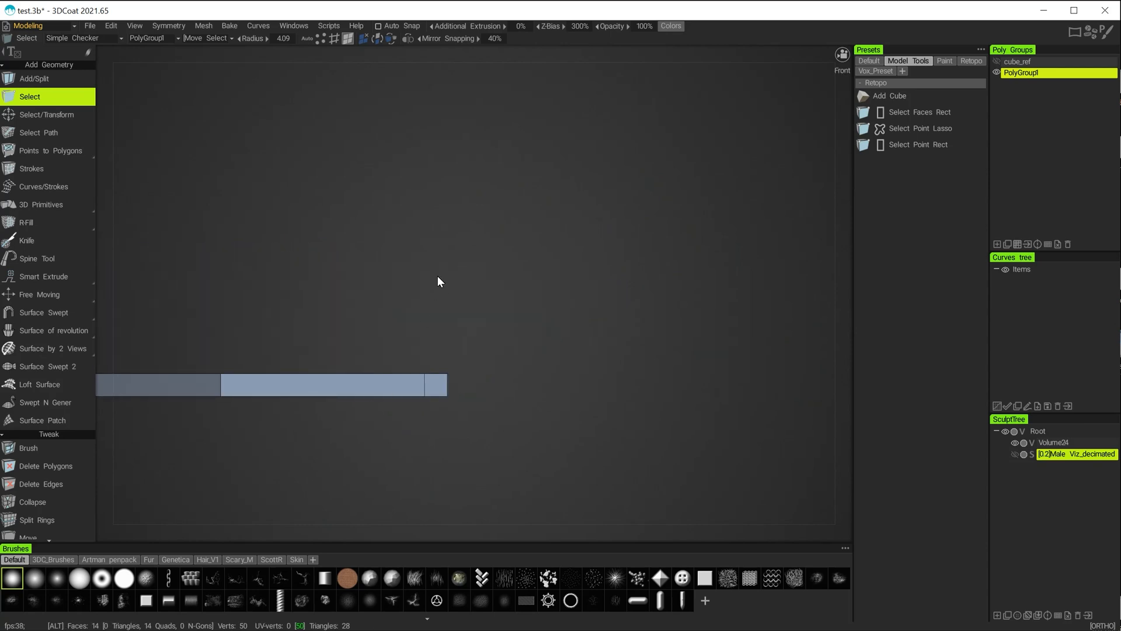
ctrl+alt+drag(424, 283, 571, 281)
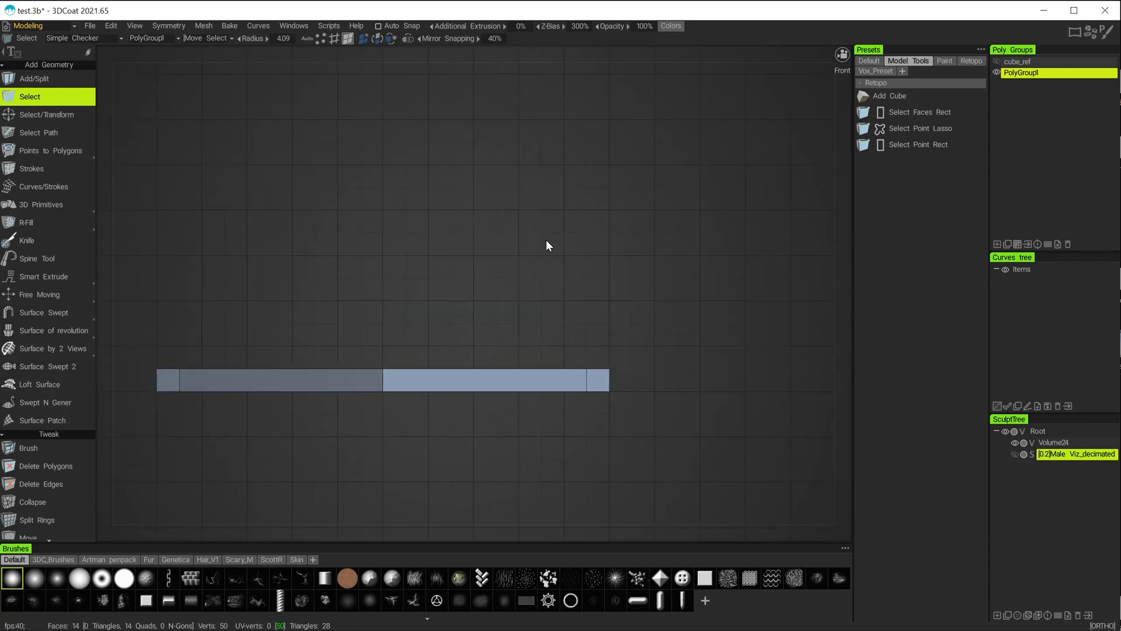
scroll(501, 276, up, 4)
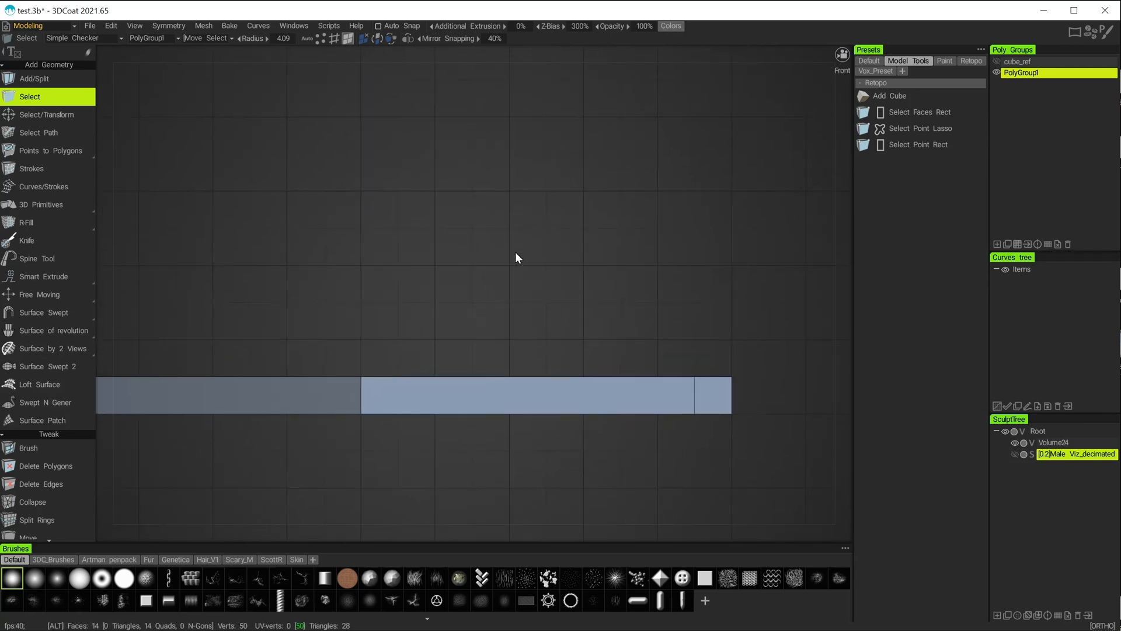
Step: Show the Male Viz_decimated reference figure and switch to the Sculpt room to view it closely against the grid
click(1015, 455)
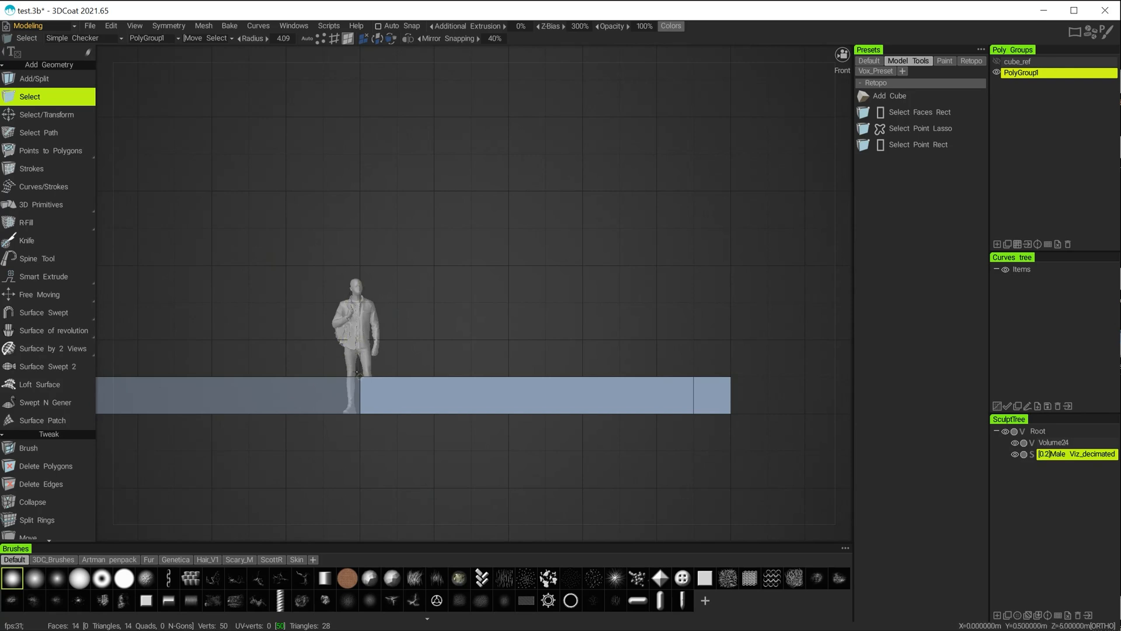
click(37, 25)
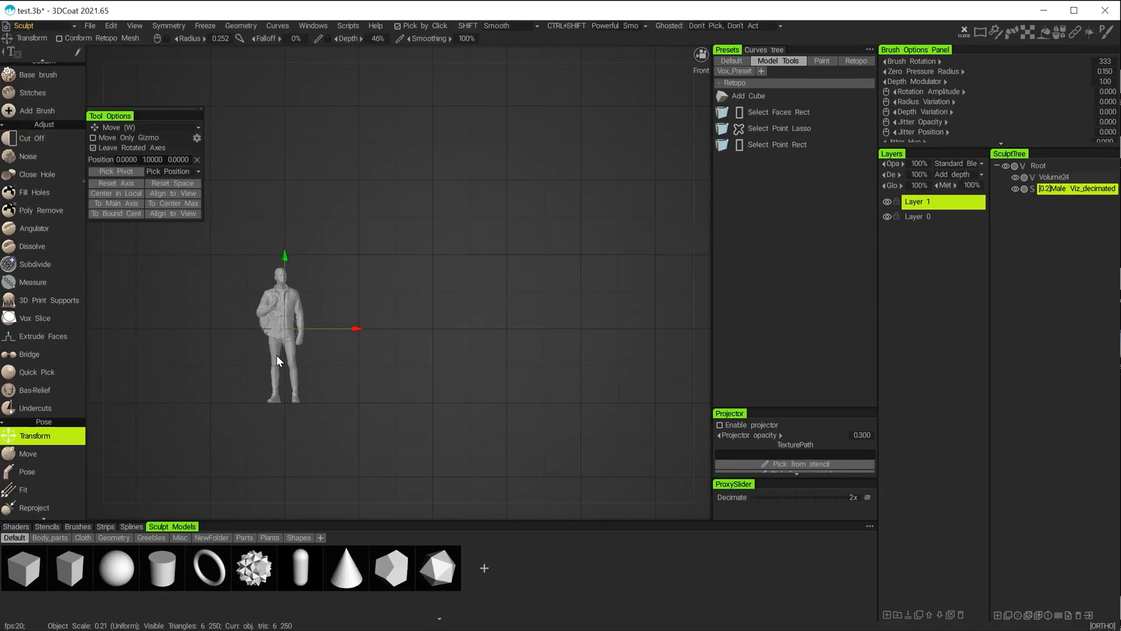
alt+right_drag(349, 281, 349, 290)
alt+middle_drag(349, 290, 541, 180)
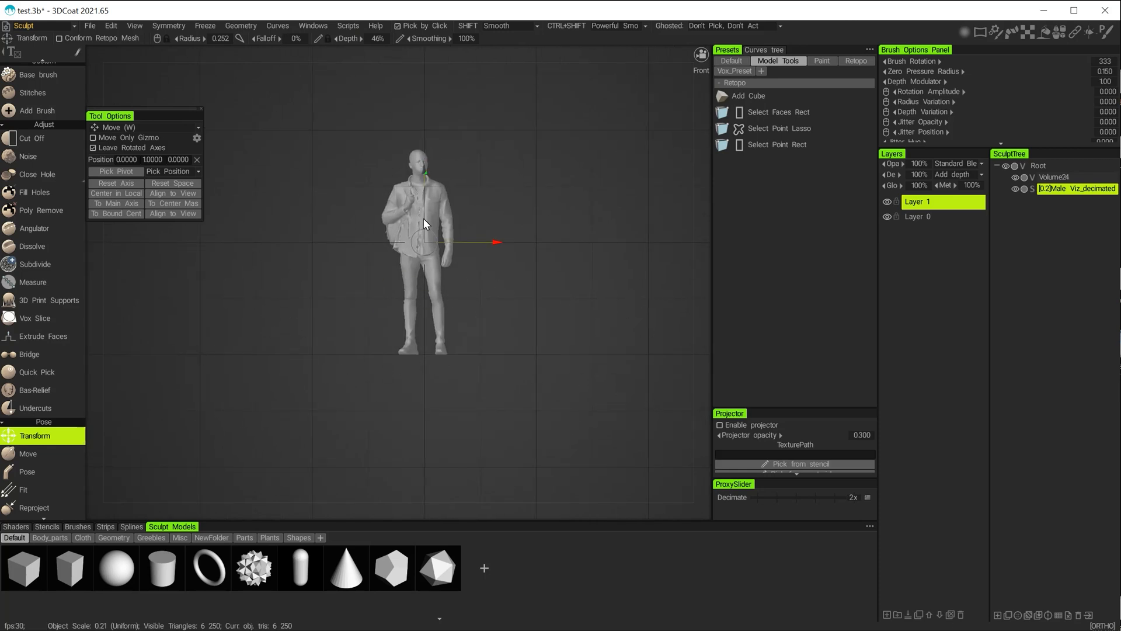
Step: Move only the gizmo of the male figure down to its feet at Y 0, with Move Only Gizmo off again at the end
alt+middle_drag(498, 279, 414, 276)
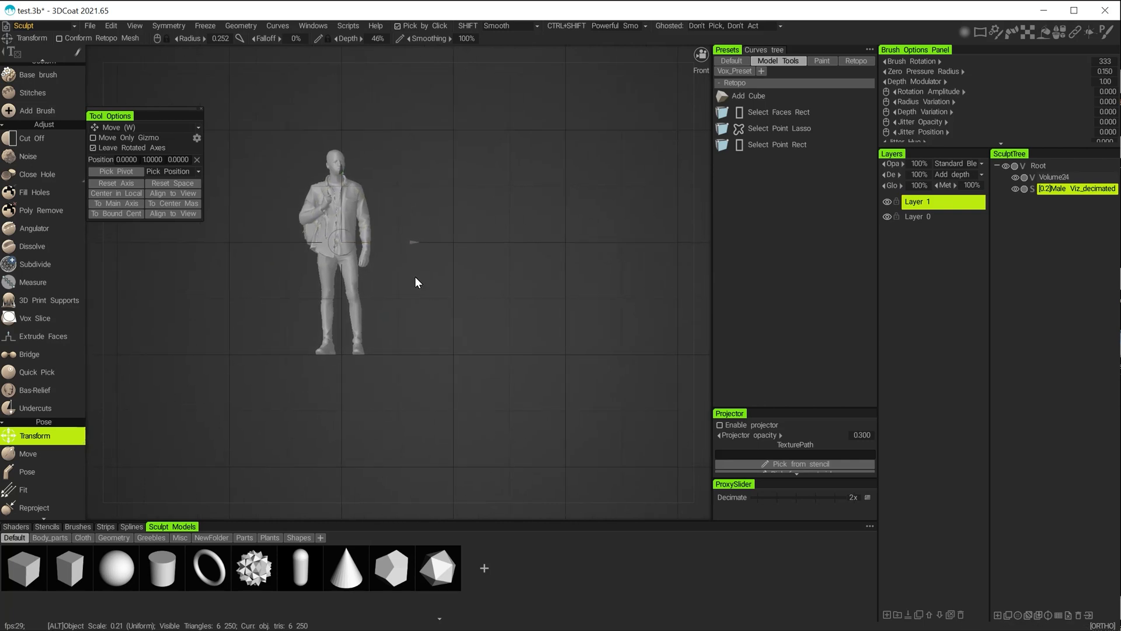
alt+right_drag(415, 276, 453, 298)
alt+middle_drag(453, 298, 499, 306)
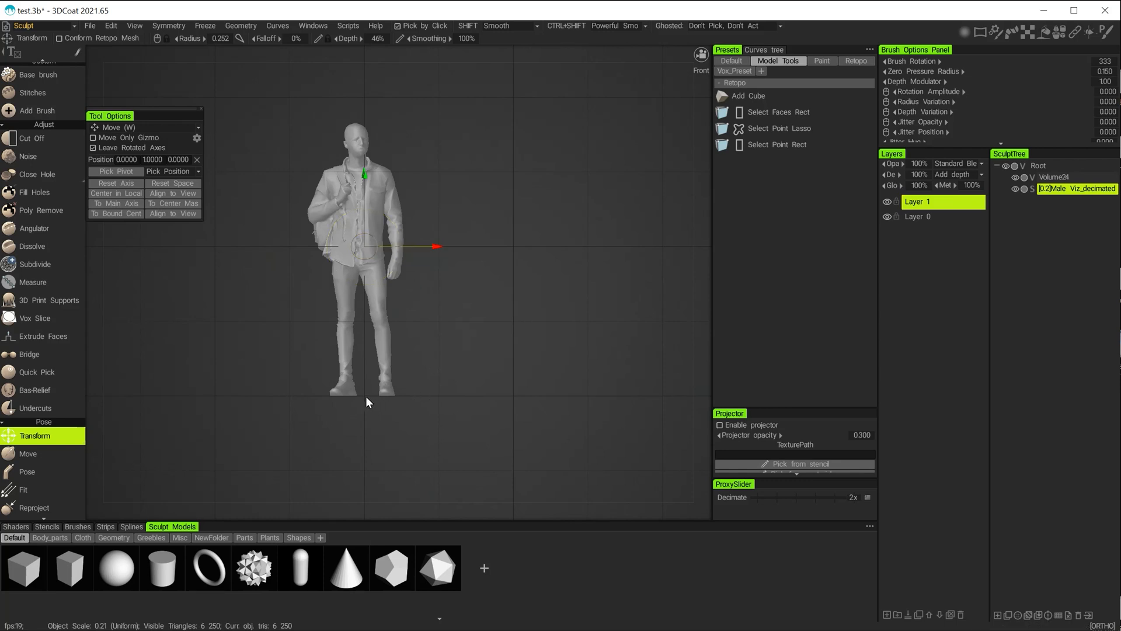
click(95, 140)
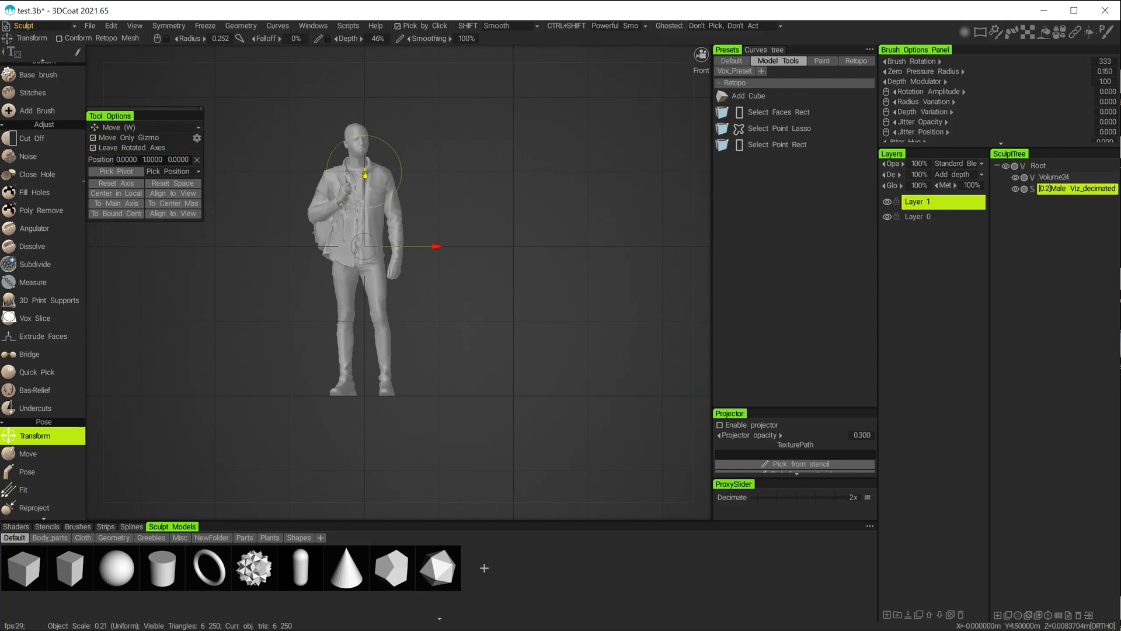
drag(364, 174, 365, 322)
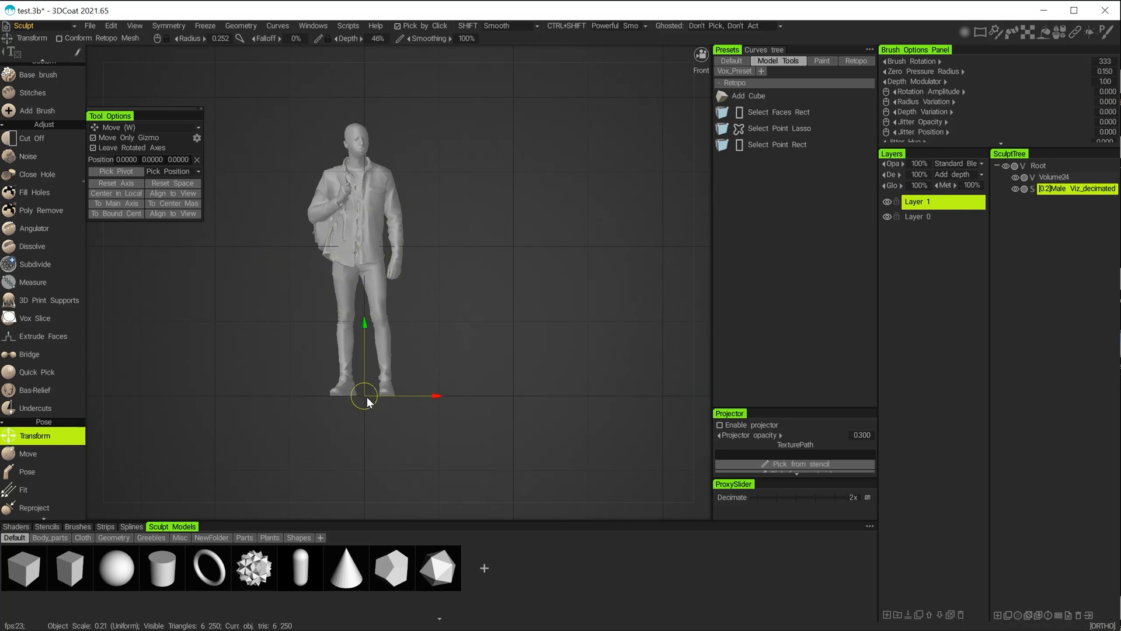
click(92, 137)
click(95, 145)
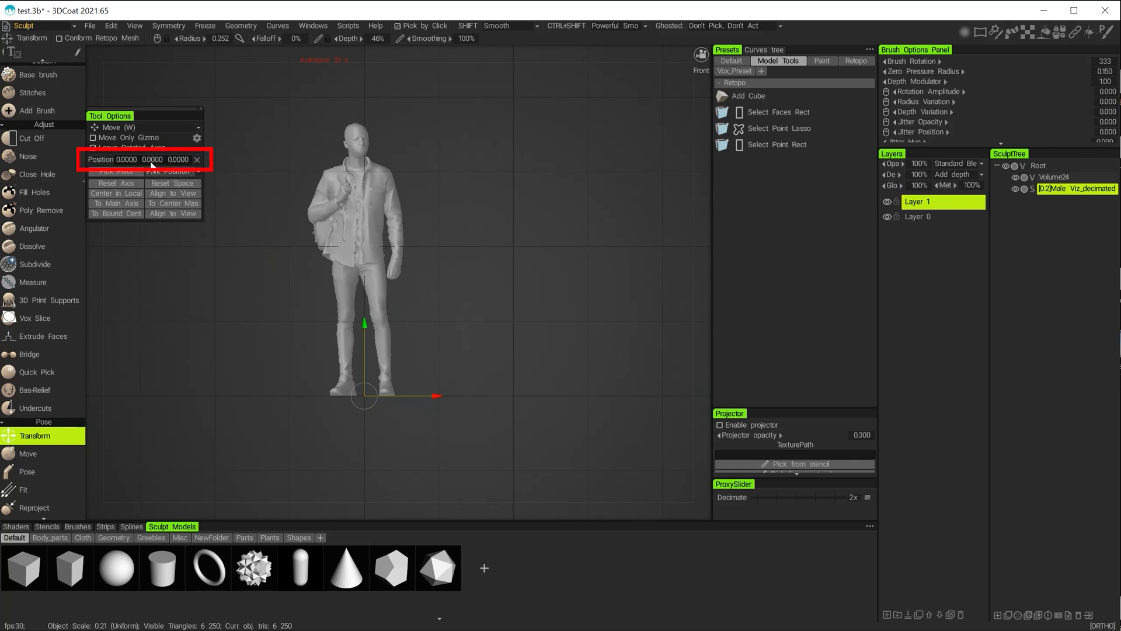
Step: Set the figure's Y position to 0.5 so it stands on the slab, and return to the Modeling room
click(126, 159)
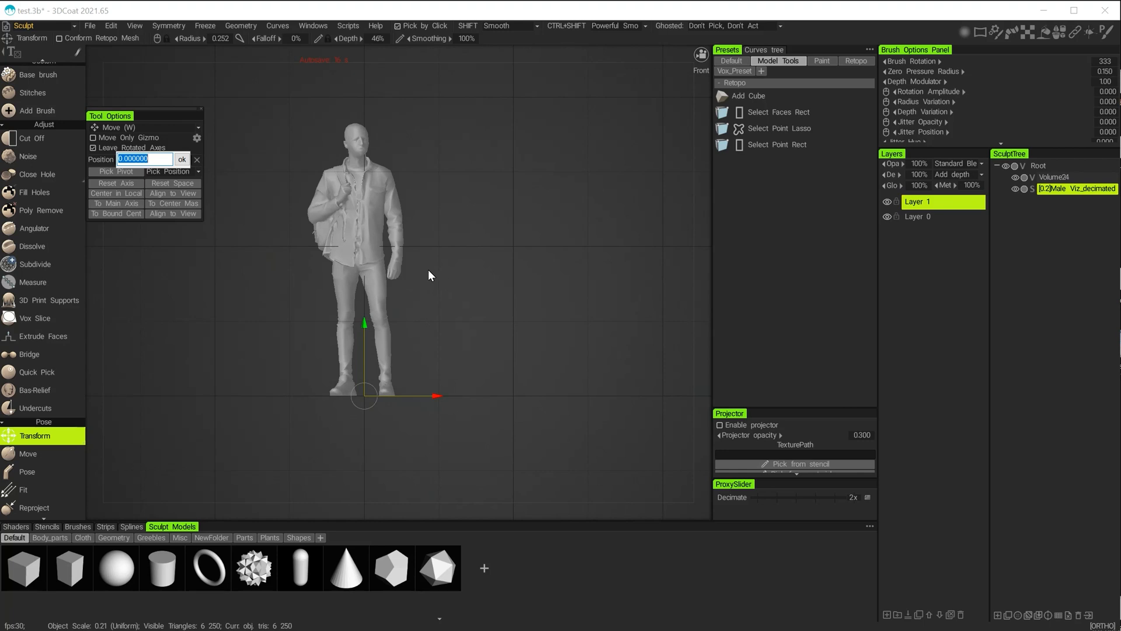
text(5)
key(Return)
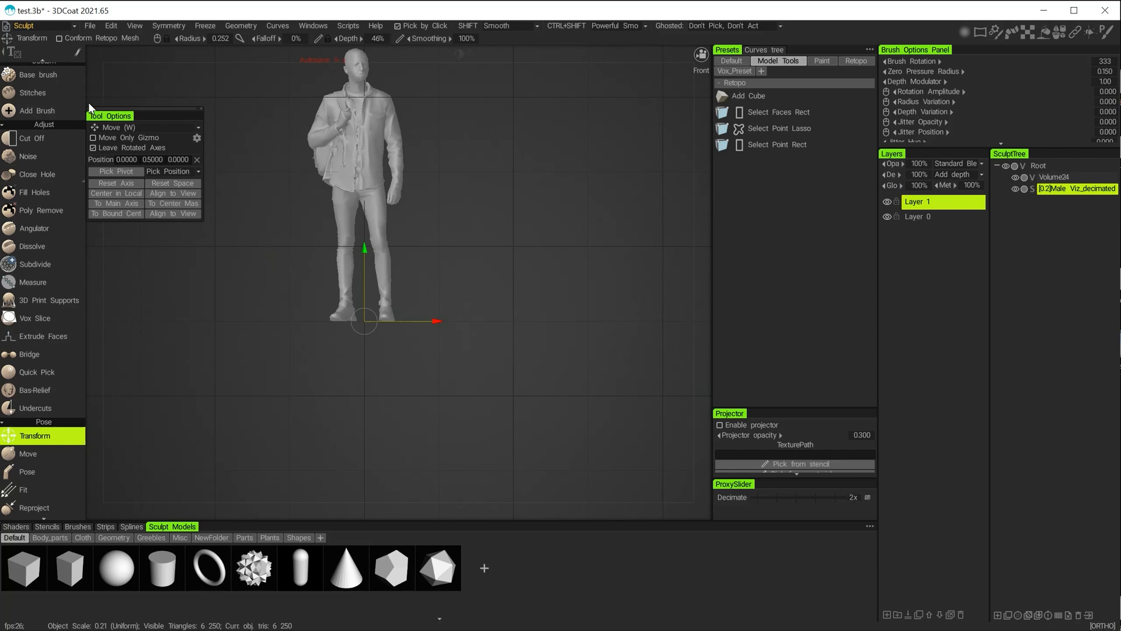
click(37, 26)
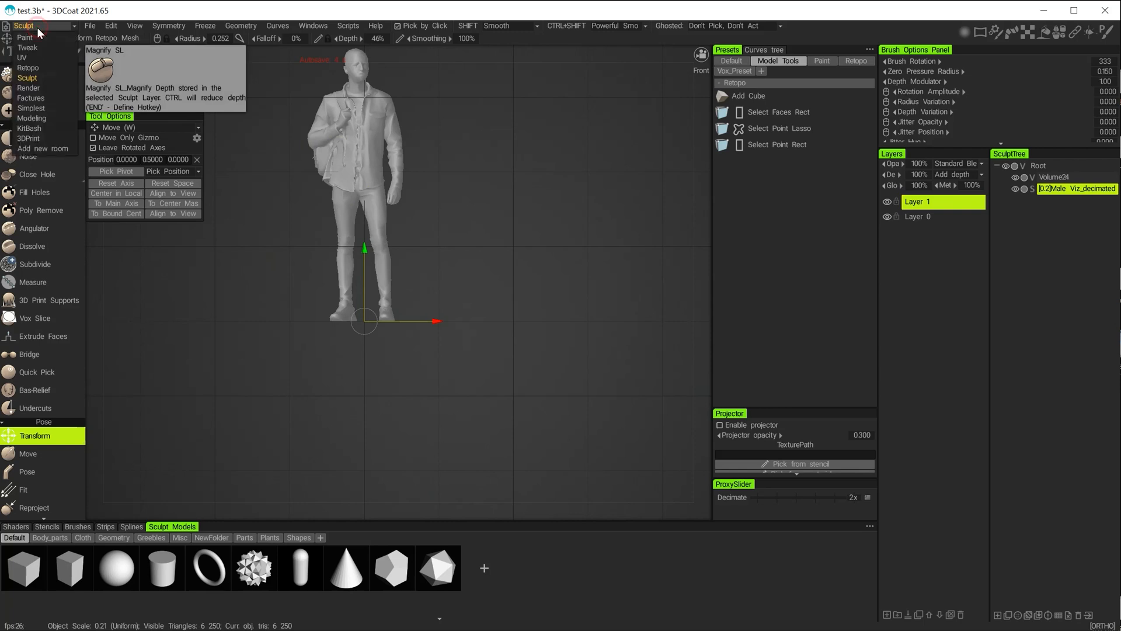
click(49, 119)
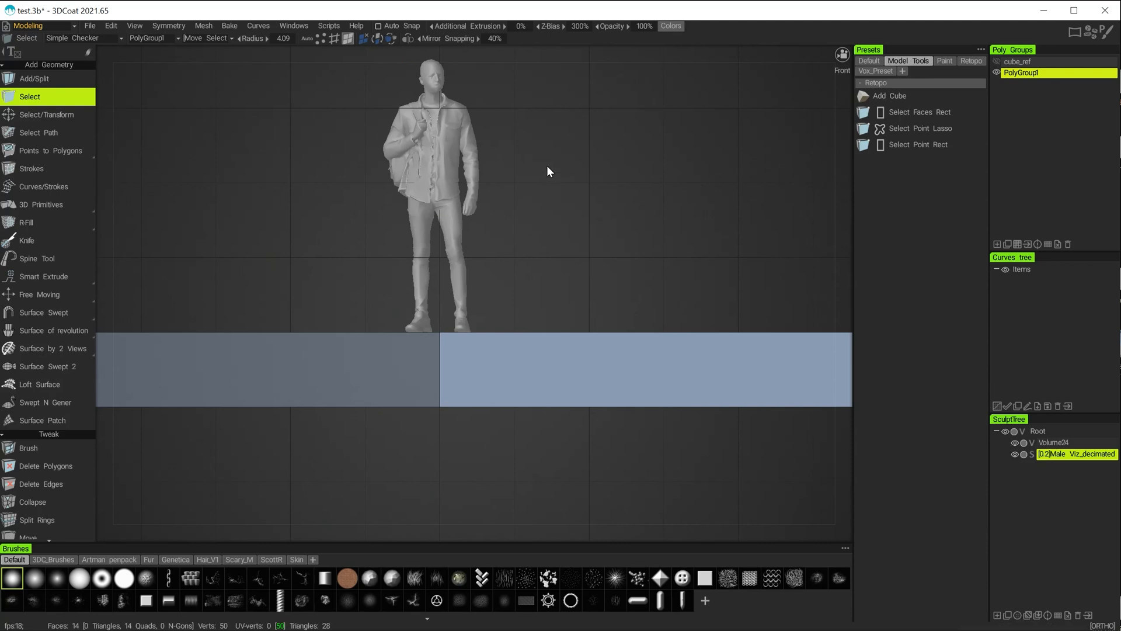
Step: Select the slab's inner top face beyond the Z 2 split, commit an extrusion and raise it to Y 4
alt+drag(576, 208, 563, 252)
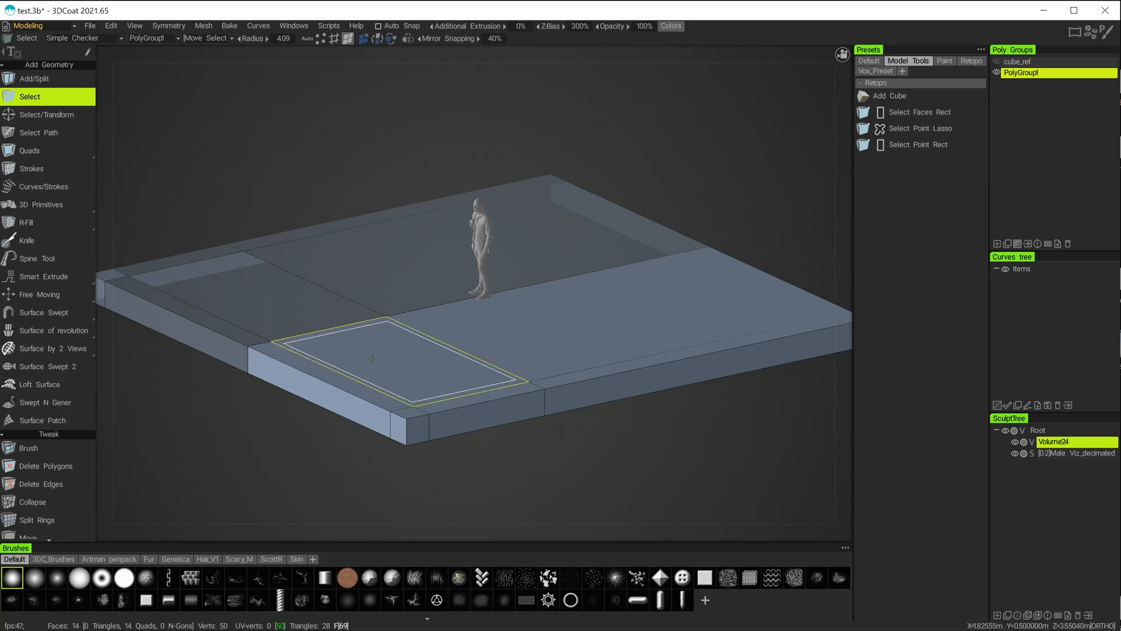
click(373, 358)
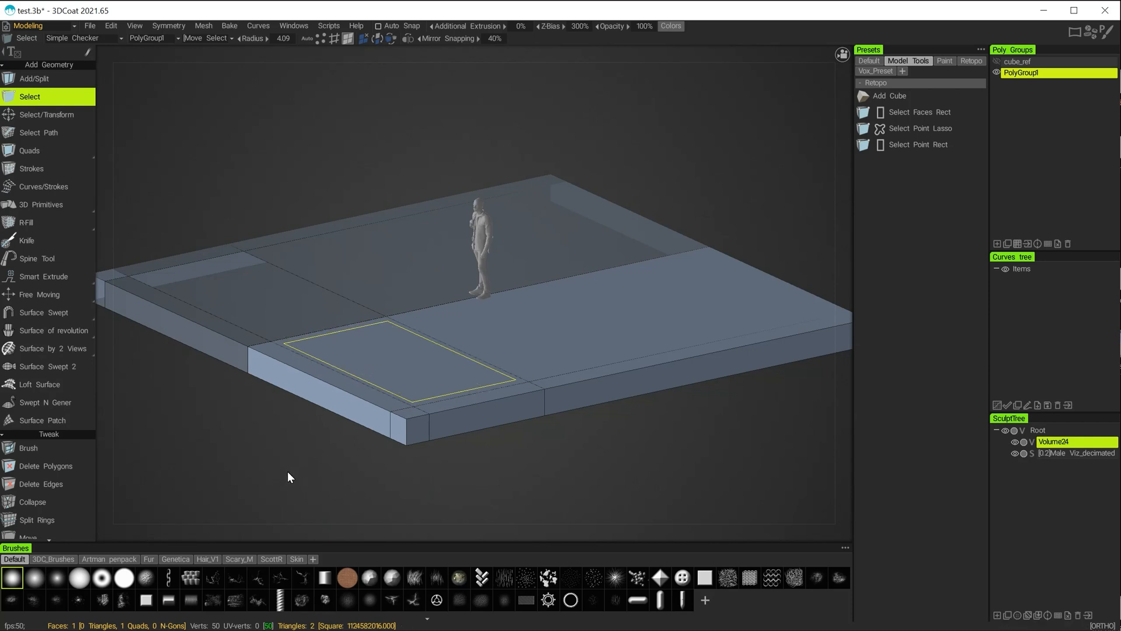
alt+drag(285, 445, 332, 401)
alt+middle_drag(328, 348, 489, 364)
alt+right_drag(447, 361, 479, 387)
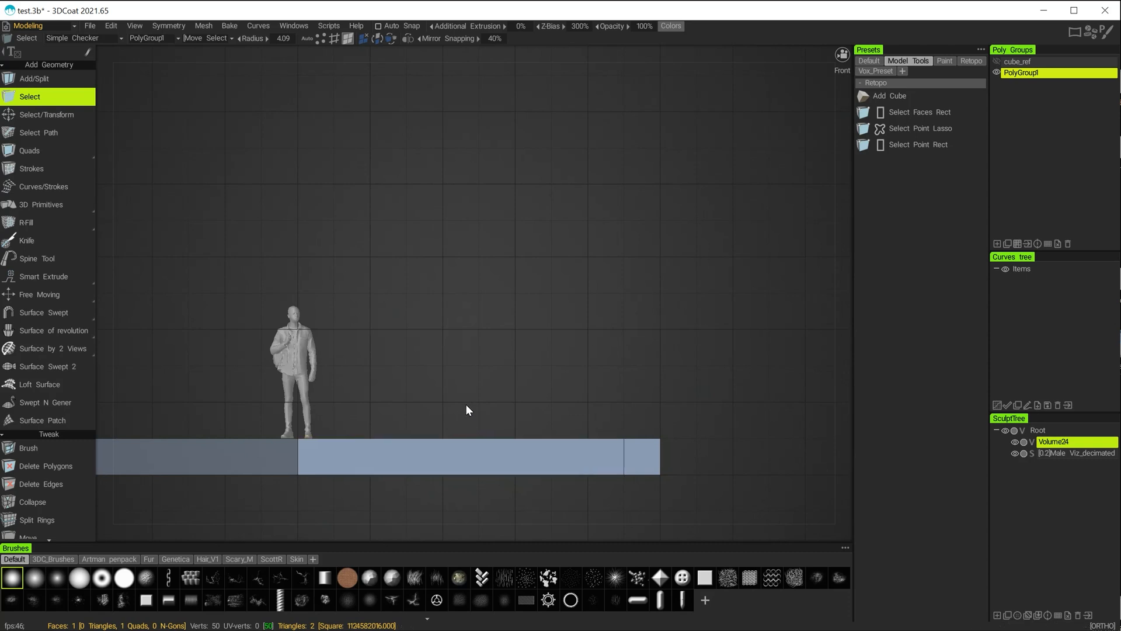
mouse_move(466, 404)
alt+mouse_down()
mouse_move(454, 357)
mouse_move(456, 416)
alt+mouse_up()
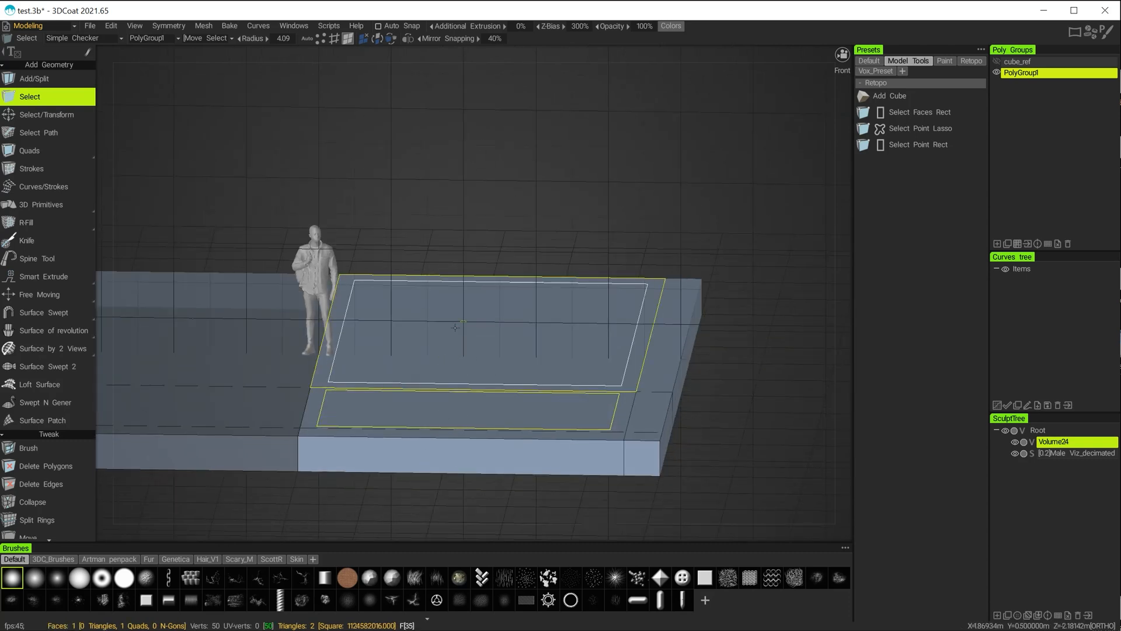
alt+drag(518, 368, 462, 190)
alt+middle_drag(463, 188, 481, 257)
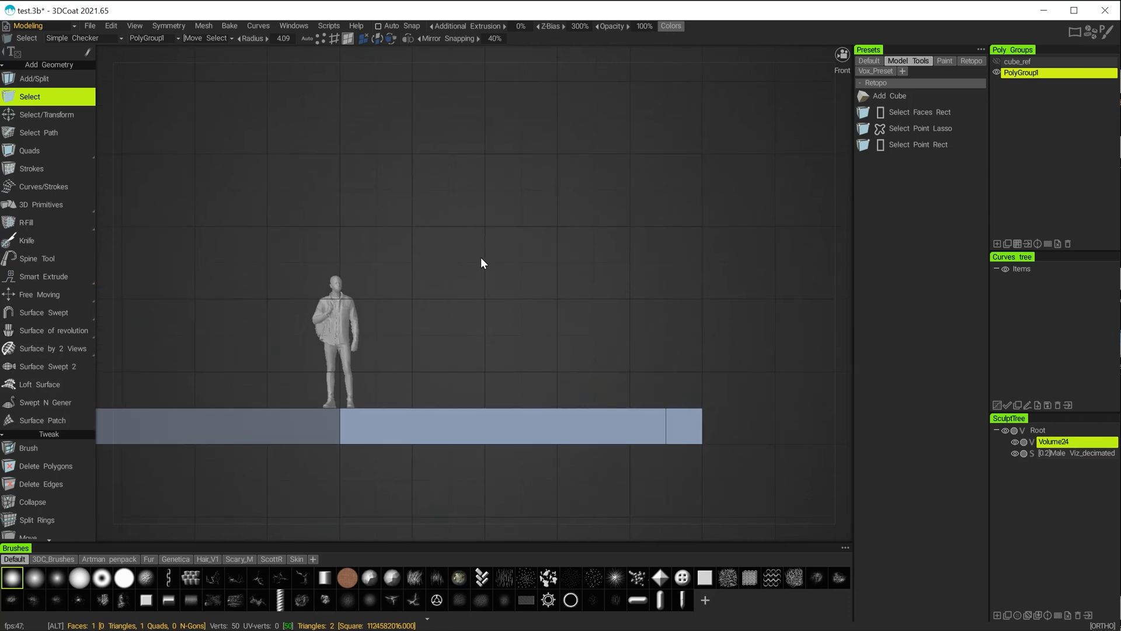
click(36, 118)
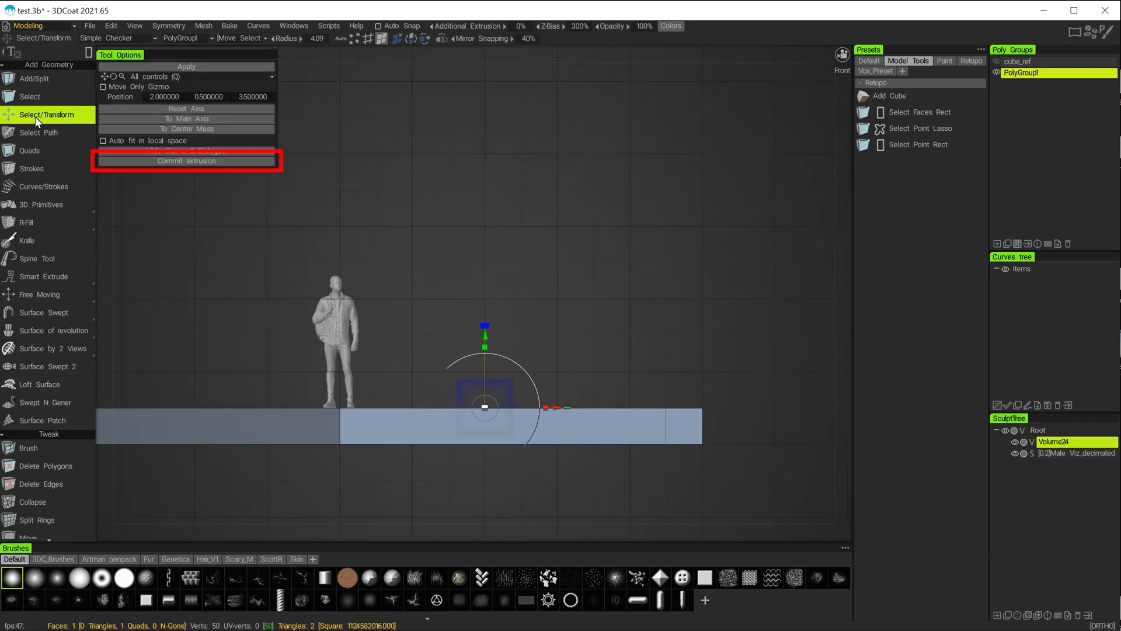
click(170, 163)
drag(485, 336, 471, 72)
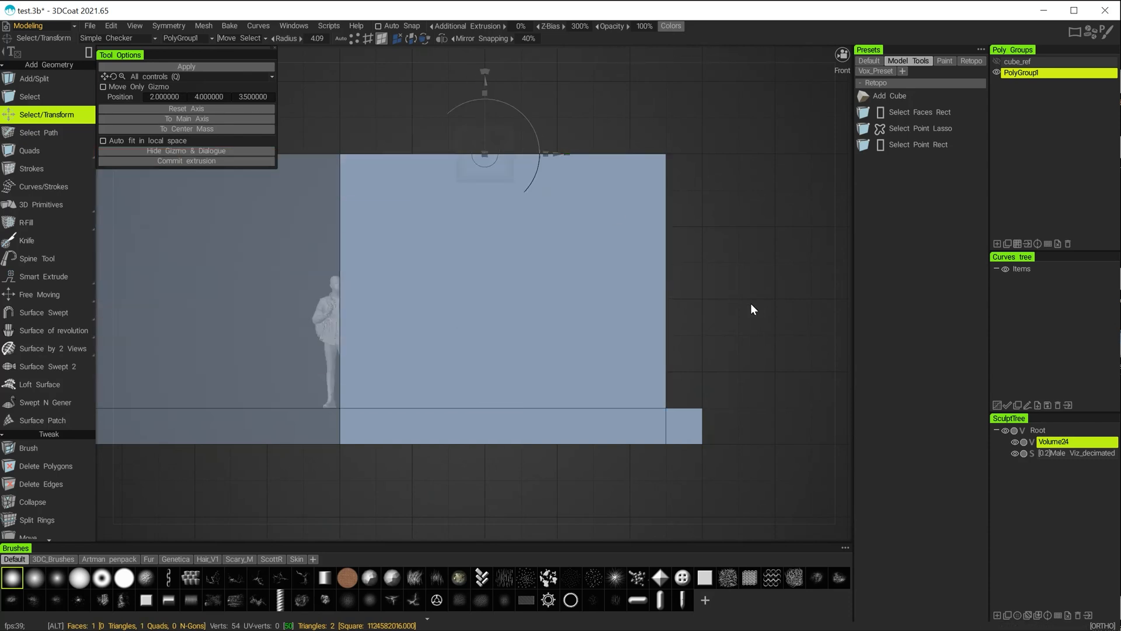
Step: Raise the extruded top face further to Y 8 and apply the transform
alt+right_drag(750, 303, 685, 314)
alt+middle_drag(685, 314, 662, 359)
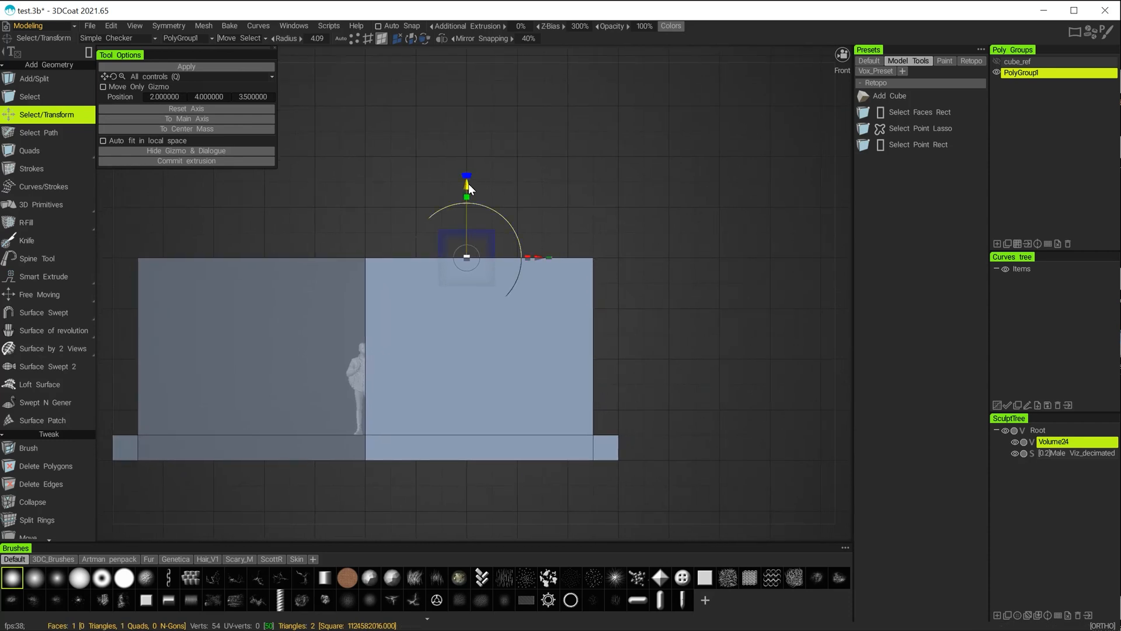
drag(467, 183, 468, 57)
alt+right_drag(731, 315, 671, 332)
alt+middle_drag(671, 331, 687, 421)
alt+right_drag(602, 367, 610, 374)
mouse_move(633, 385)
alt+mouse_down()
mouse_move(483, 390)
mouse_move(649, 382)
mouse_move(638, 382)
alt+mouse_up()
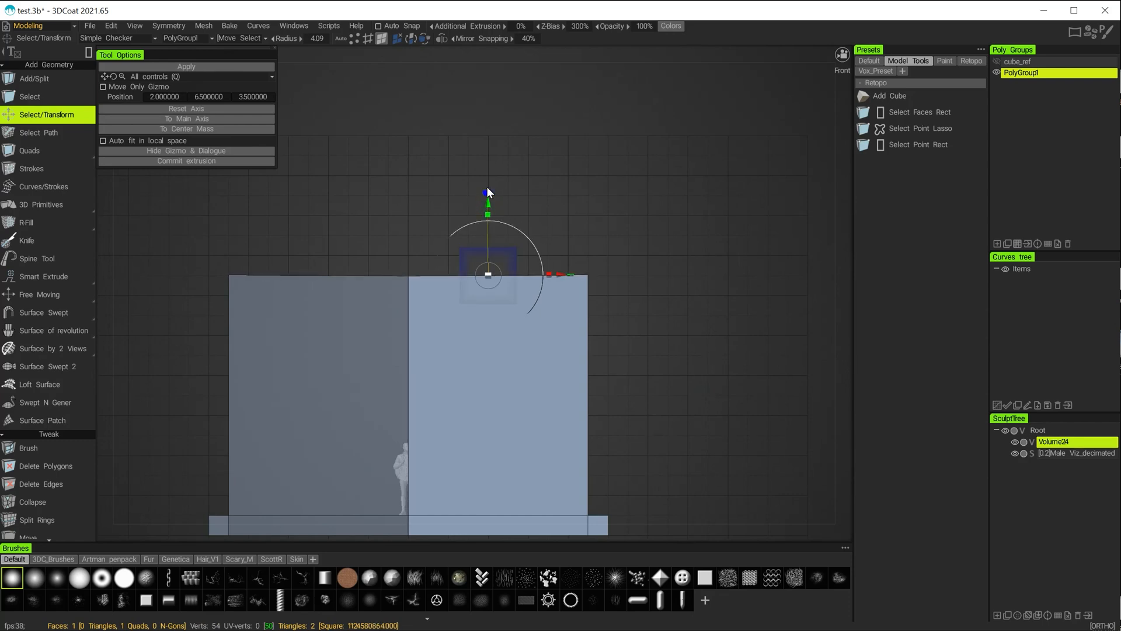
drag(488, 203, 488, 153)
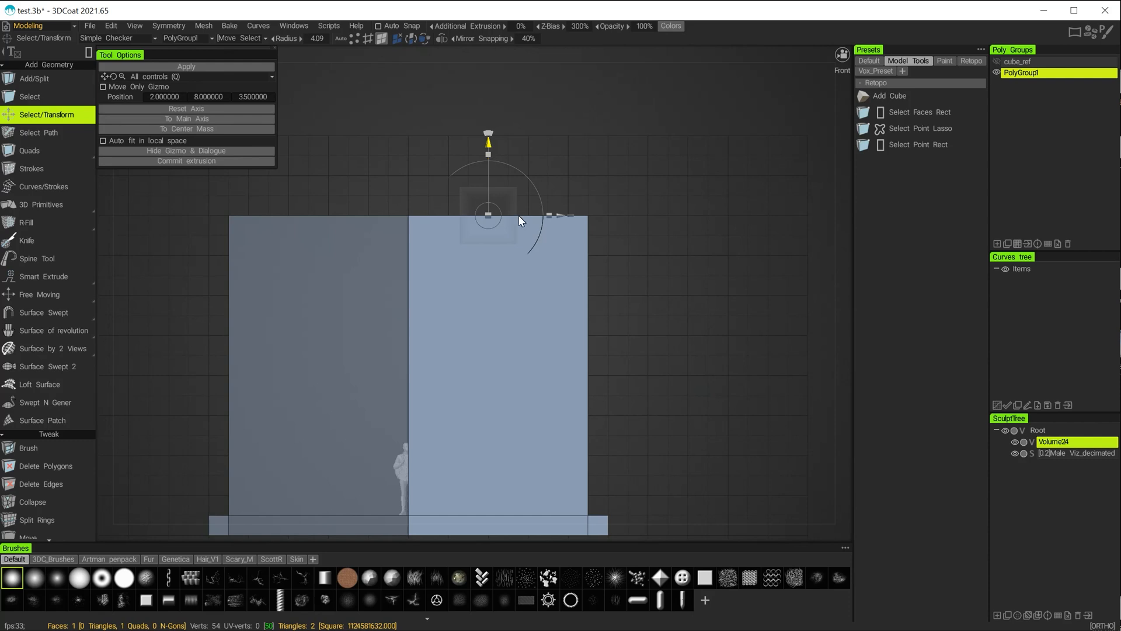
alt+drag(519, 215, 379, 319)
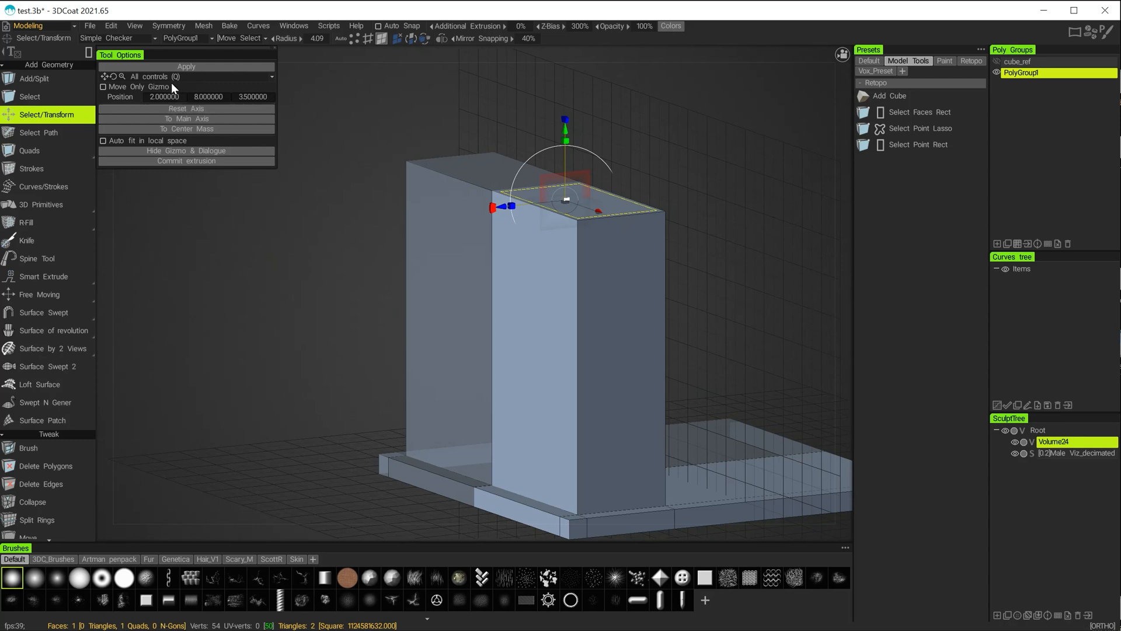
click(172, 68)
key(Escape)
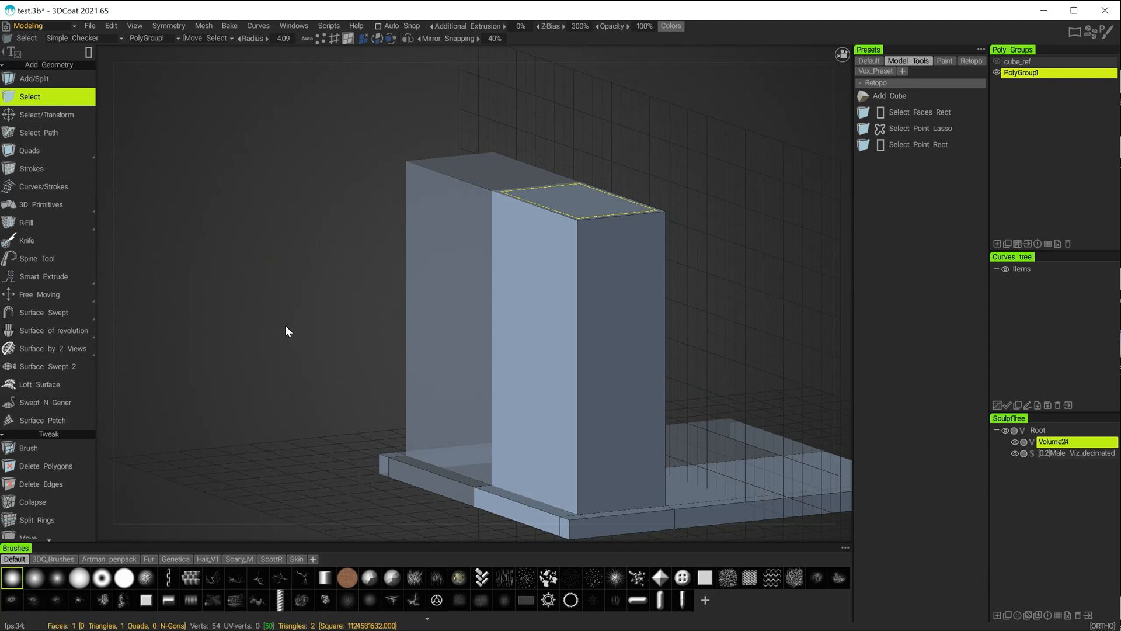
Step: Split a ring around the extruded block with Split Rings from its vertical edge, on the grid line at Y 2.5 in the orthogonal front view
alt+drag(355, 383, 457, 385)
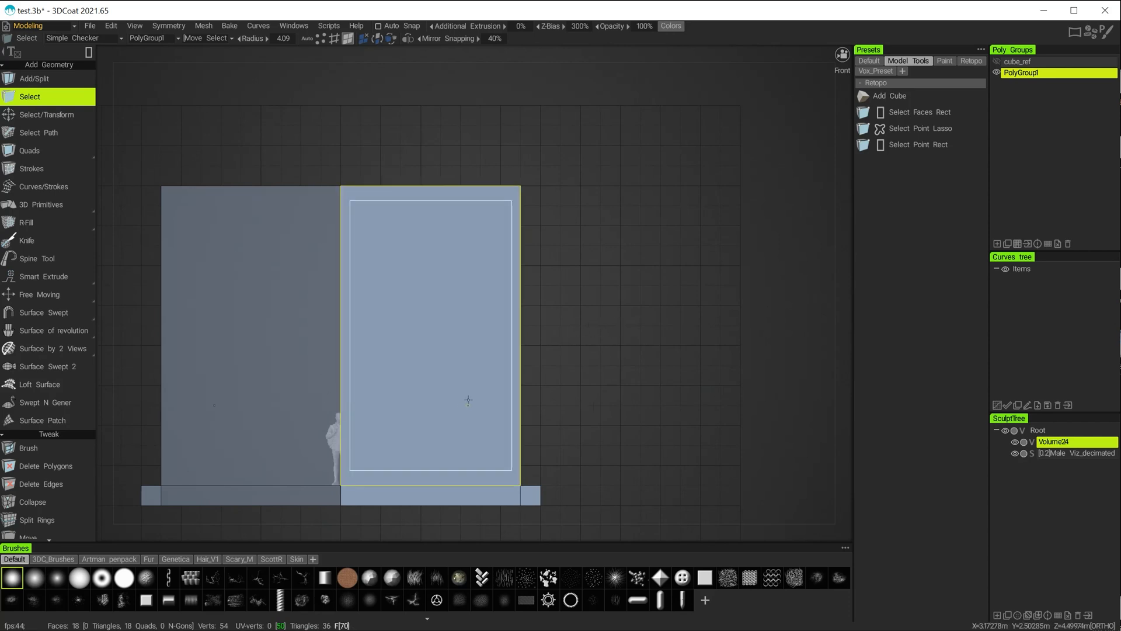
alt+middle_drag(557, 372, 590, 295)
alt+right_drag(612, 362, 717, 384)
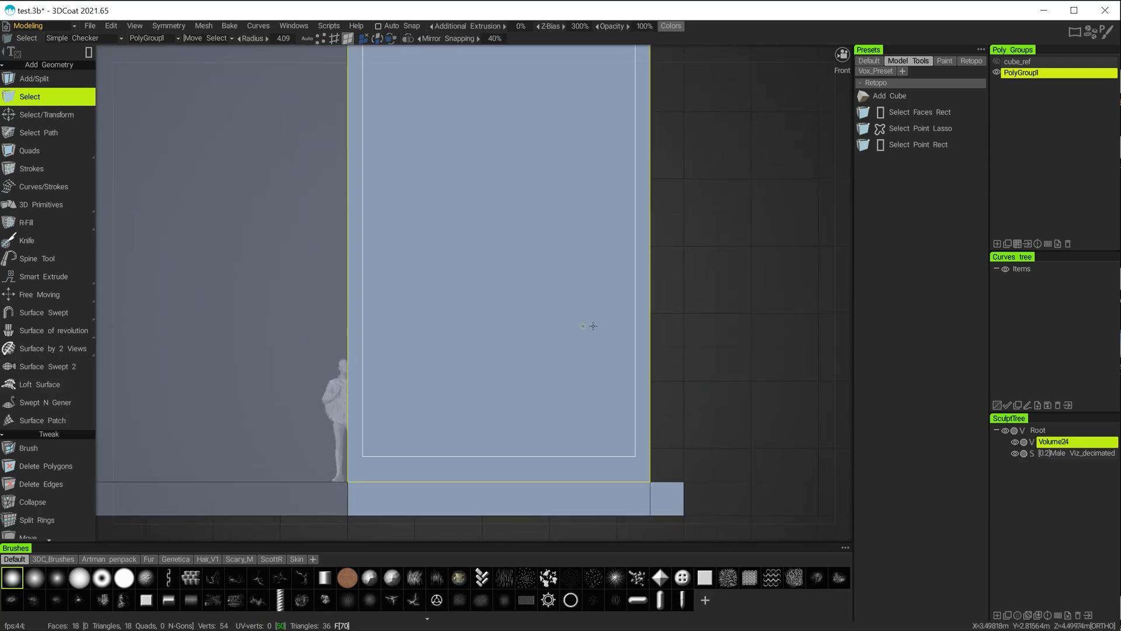
alt+drag(733, 325, 203, 370)
alt+middle_drag(202, 366, 186, 336)
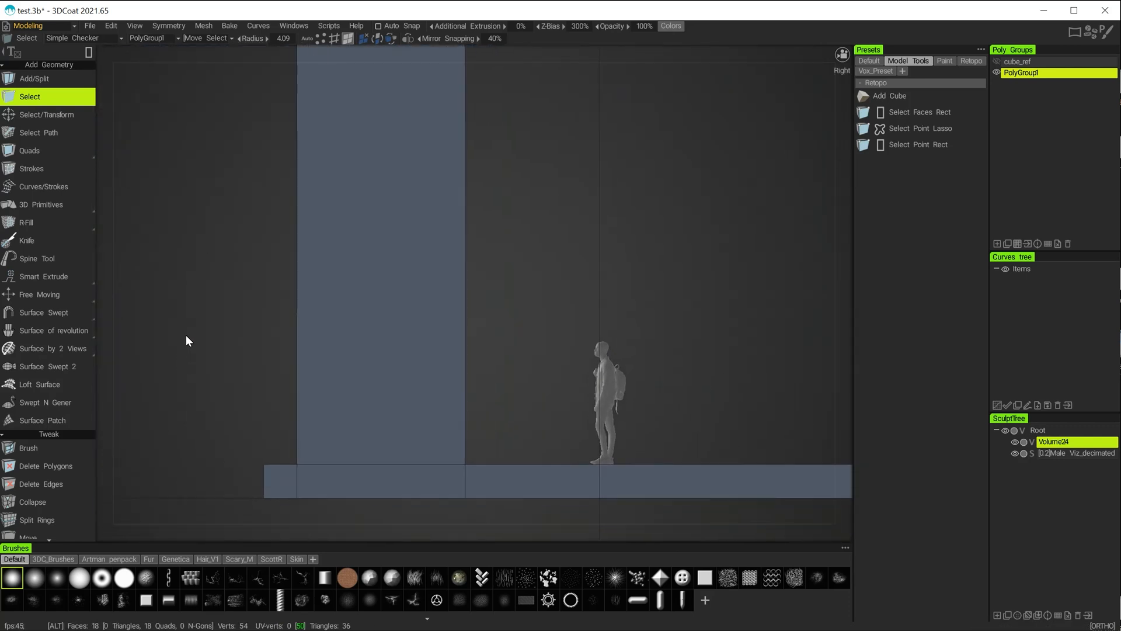
alt+drag(183, 353, 757, 362)
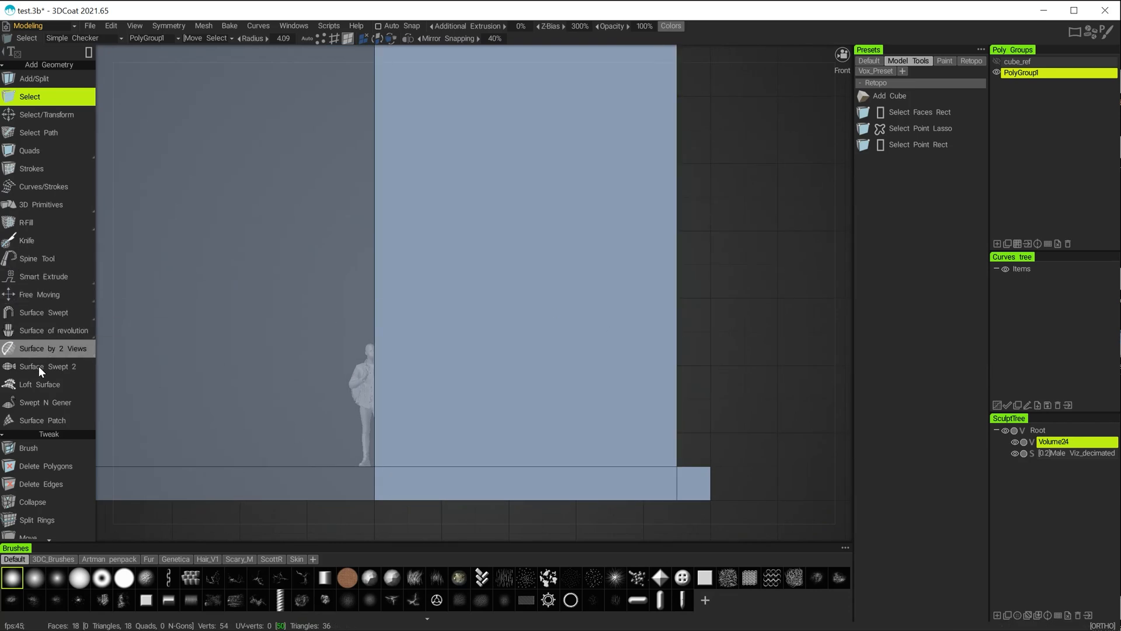
key(space)
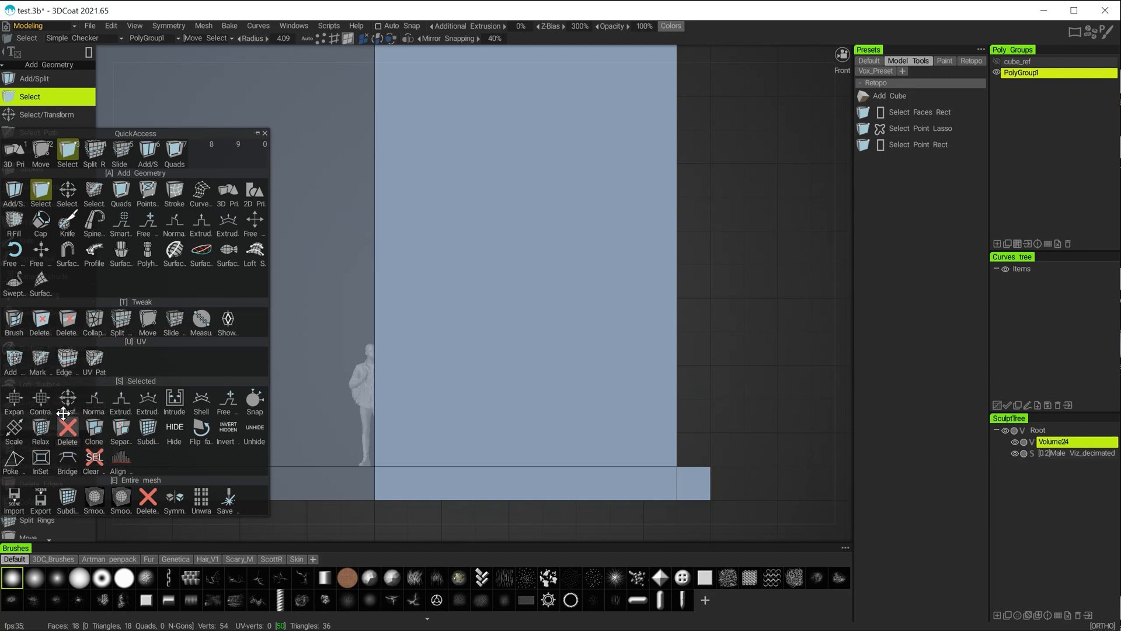
click(121, 319)
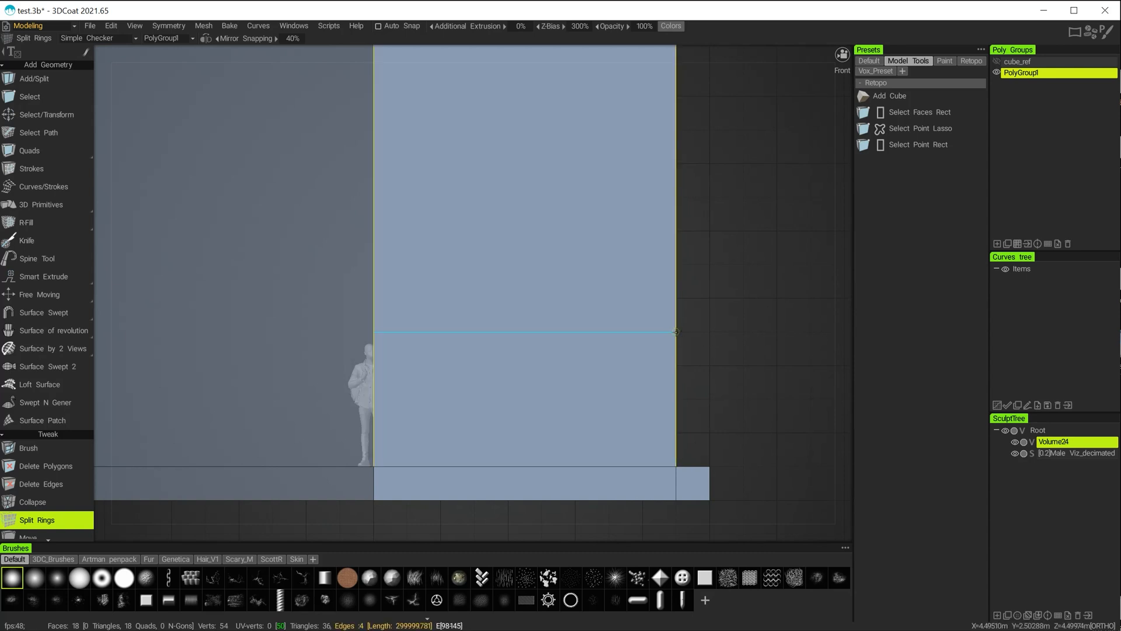
alt+right_drag(711, 353, 749, 370)
alt+middle_drag(731, 355, 519, 337)
alt+right_drag(566, 358, 759, 438)
alt+middle_drag(759, 438, 588, 316)
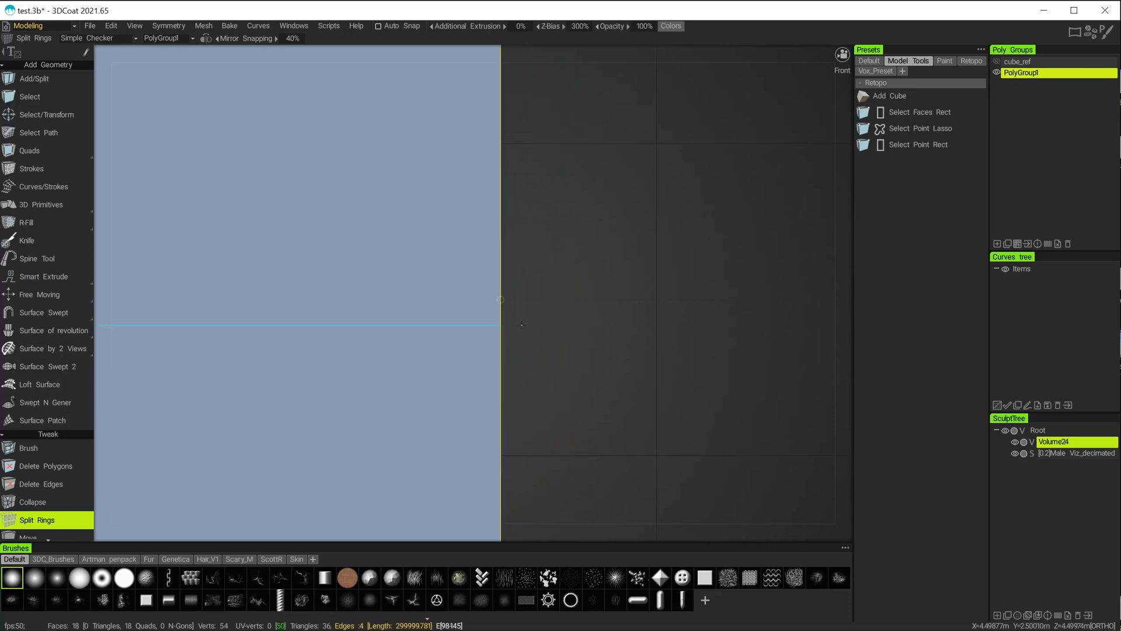
alt+right_drag(517, 309, 698, 383)
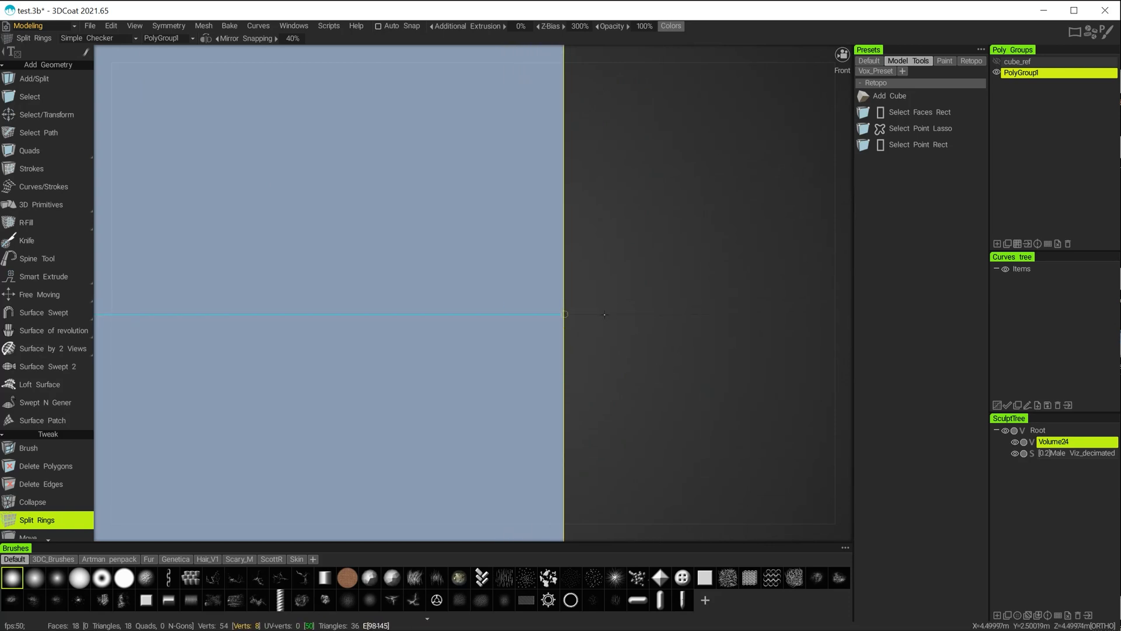
click(604, 314)
alt+right_drag(604, 314, 171, 275)
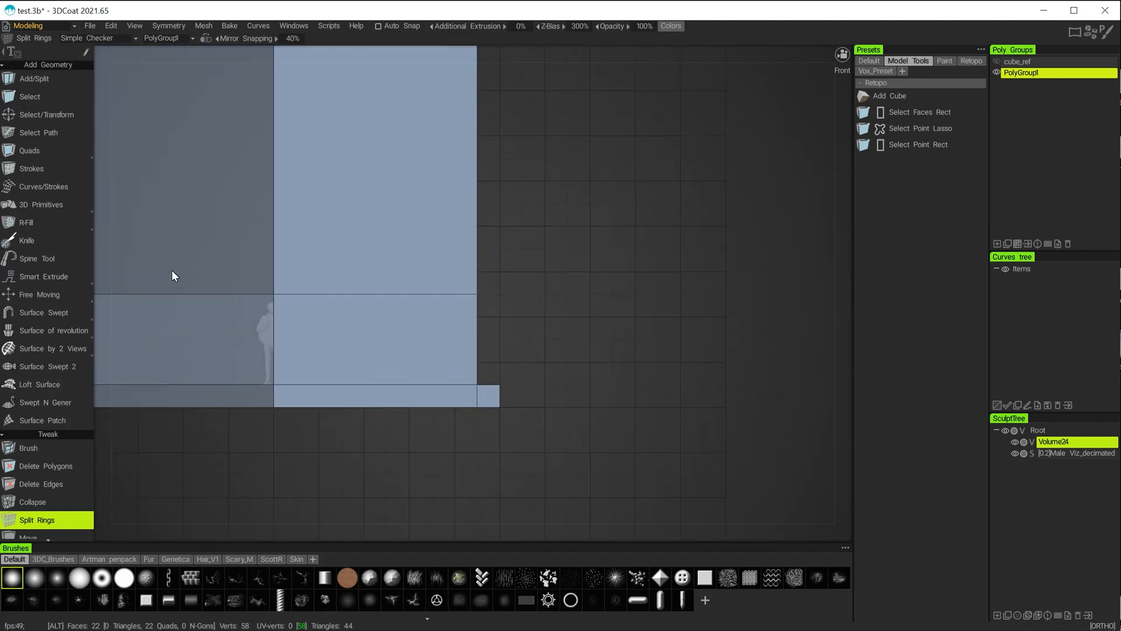
Step: Activate the Select tool and select the top face of the extruded block
alt+drag(172, 274, 573, 382)
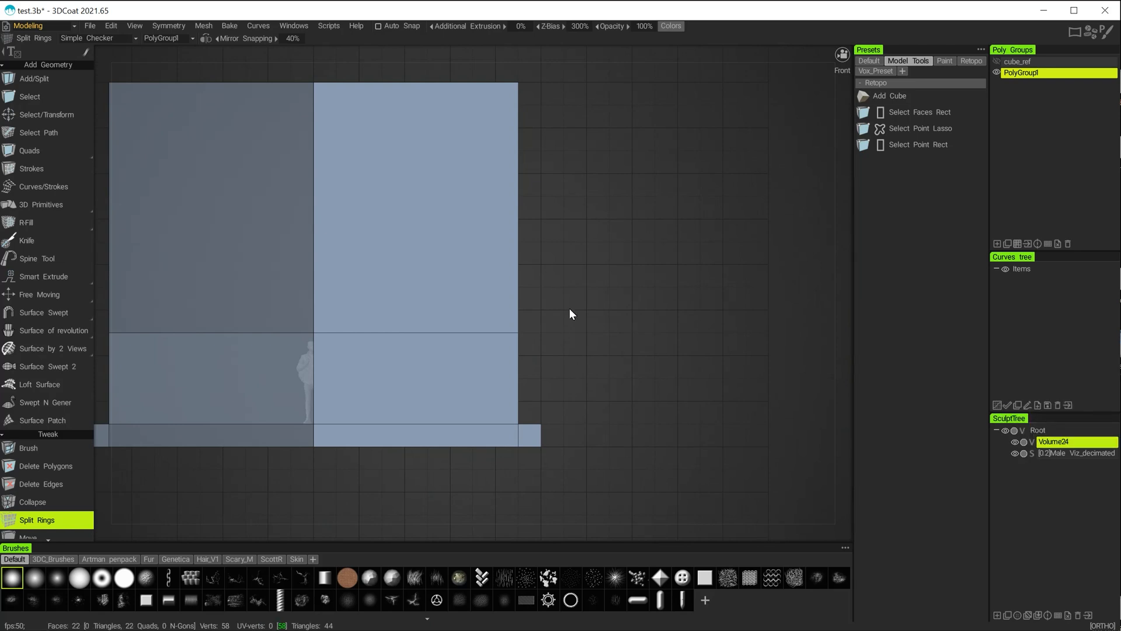
middle_drag(569, 314, 587, 356)
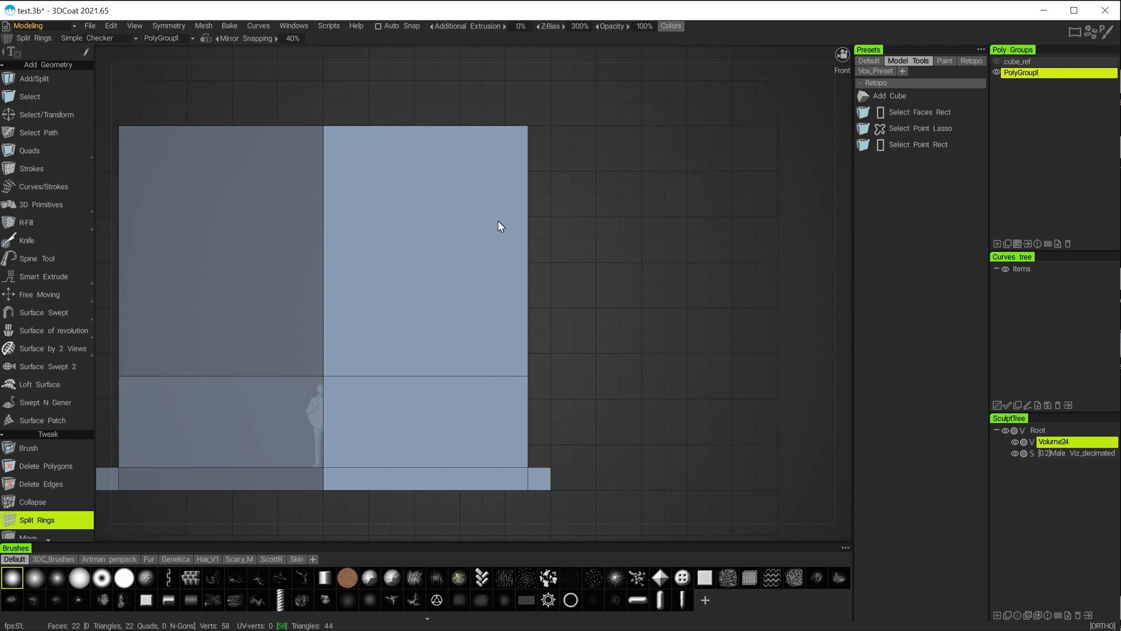
alt+drag(569, 234, 551, 262)
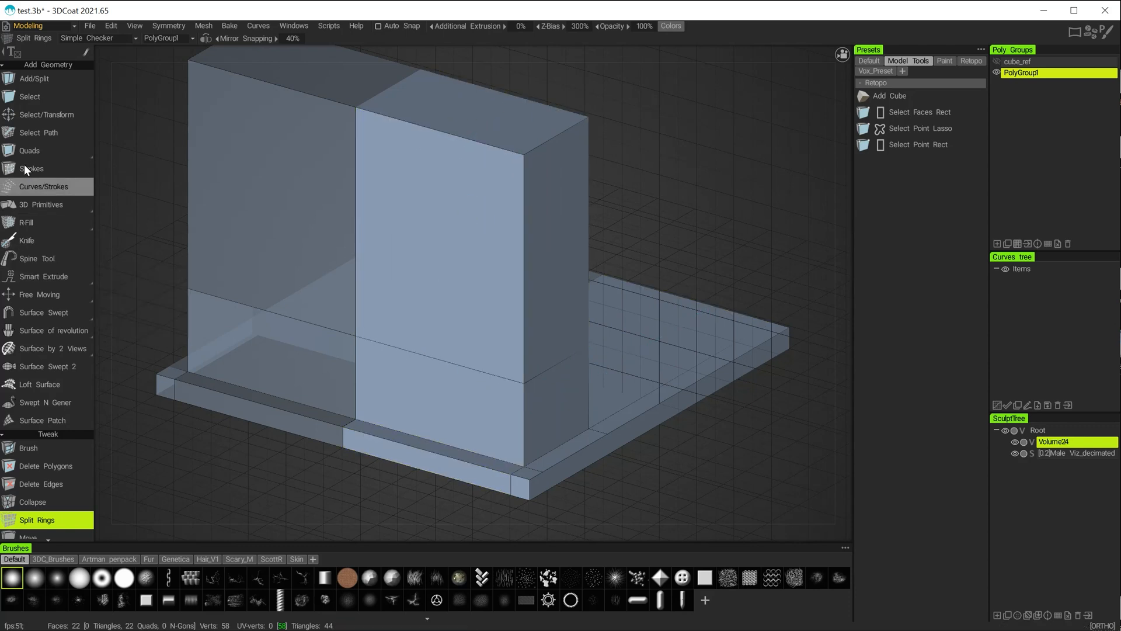
click(17, 99)
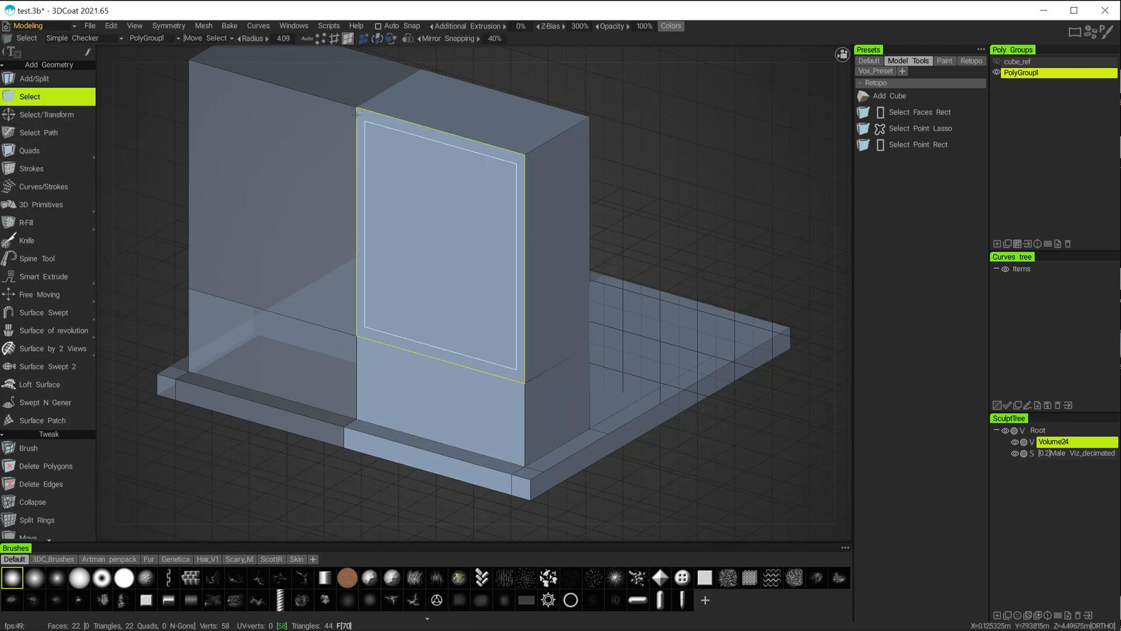
click(454, 106)
middle_drag(631, 150, 589, 244)
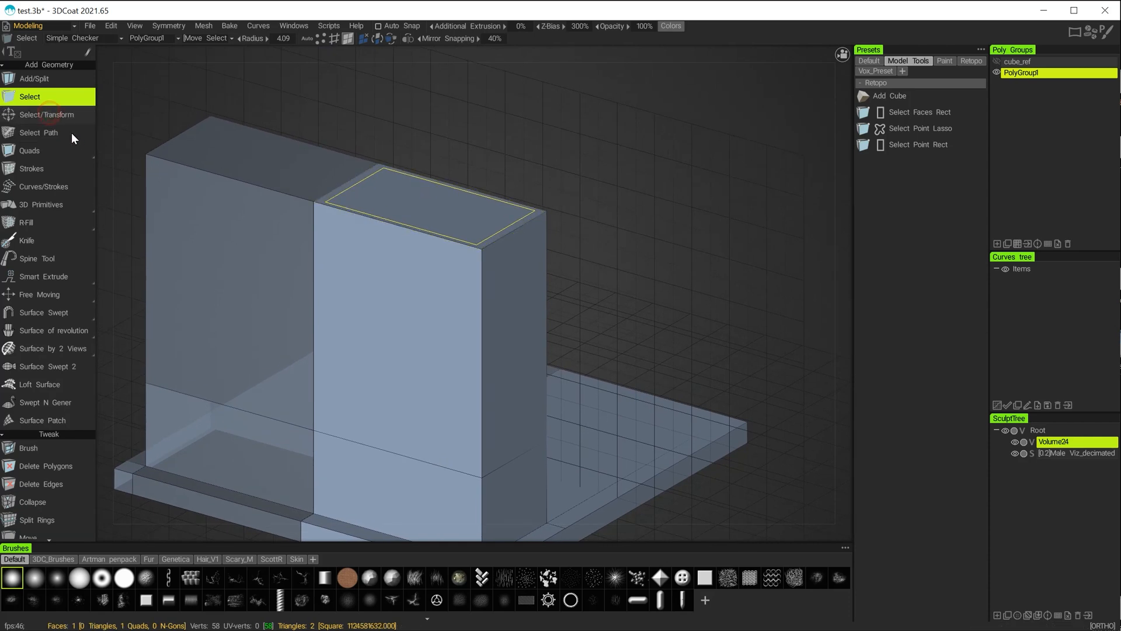
Step: Try to scale the block's top face inward along X about its own centre with Select/Transform
click(49, 114)
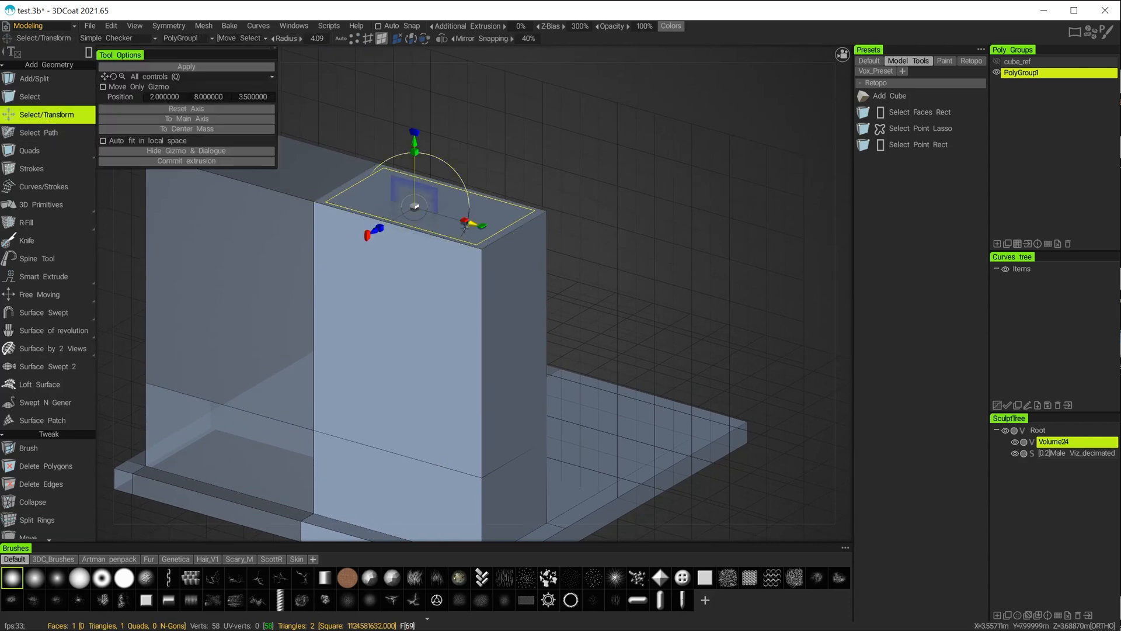
drag(464, 222, 444, 217)
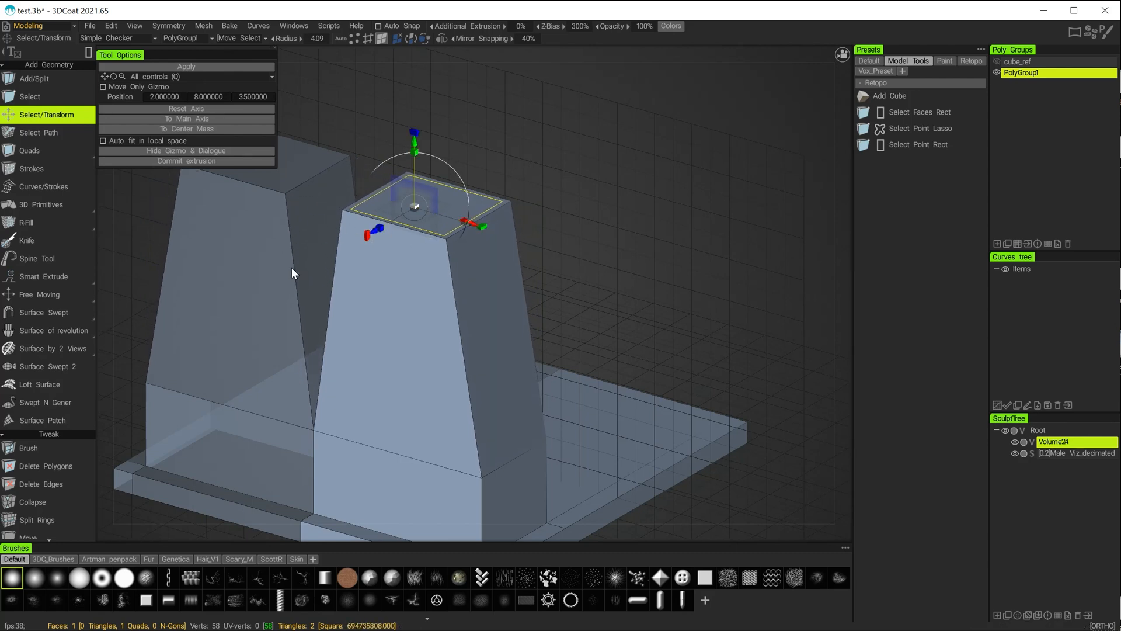
alt+drag(551, 177, 586, 177)
key(ctrl+z)
key(ctrl+z)
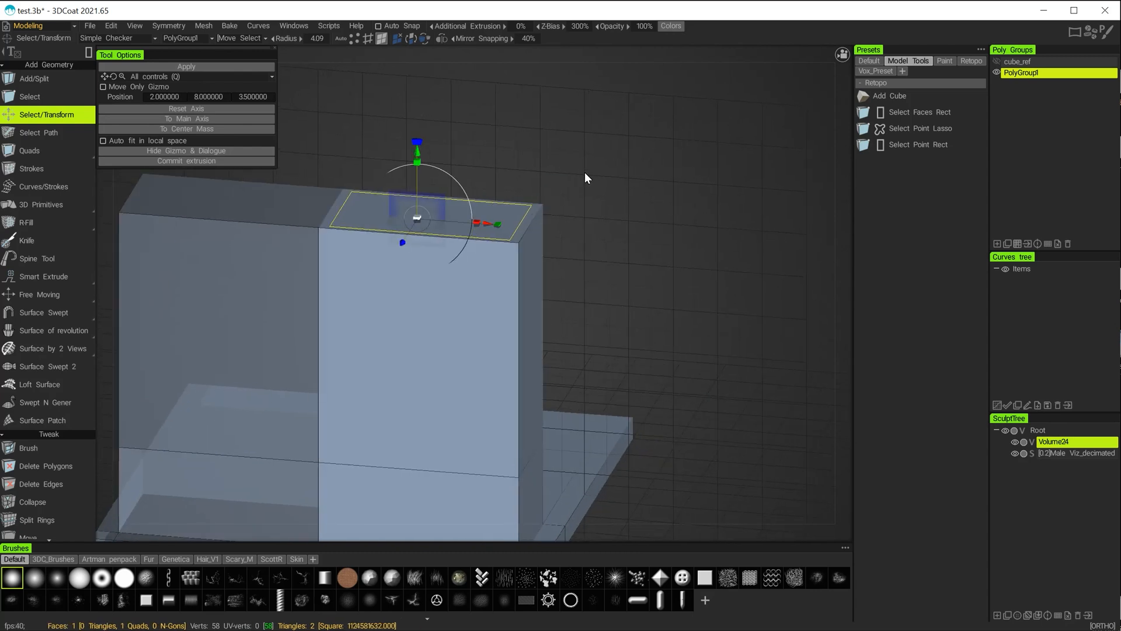
Step: Move only the gizmo to X 0, scale the top face inward along X to taper the block, and clear the selection
alt+drag(527, 157, 514, 156)
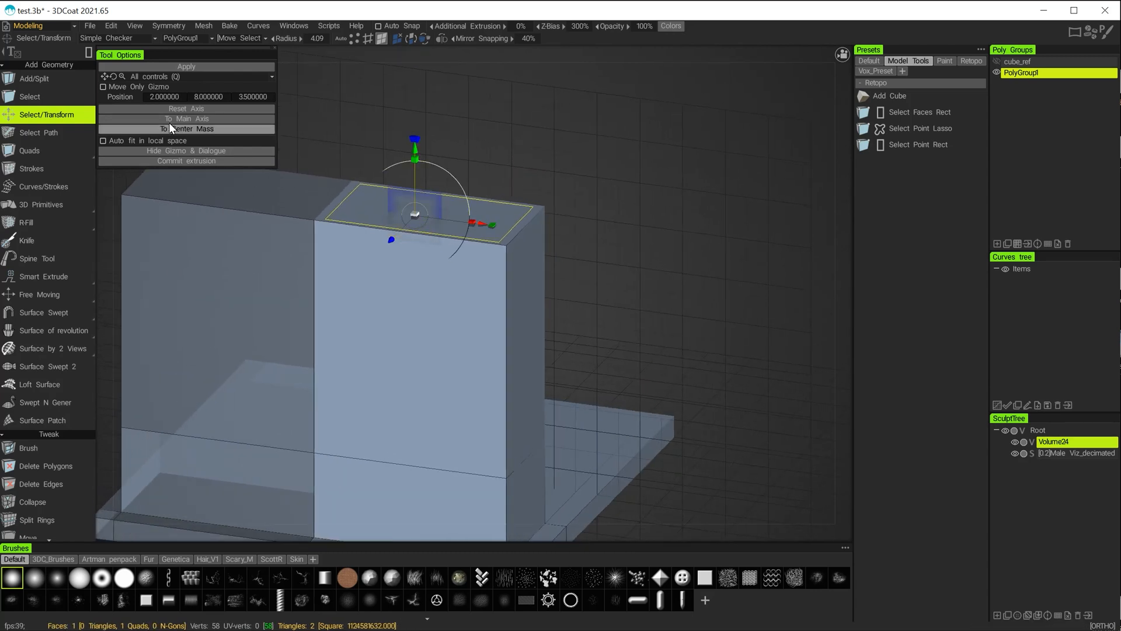
click(108, 88)
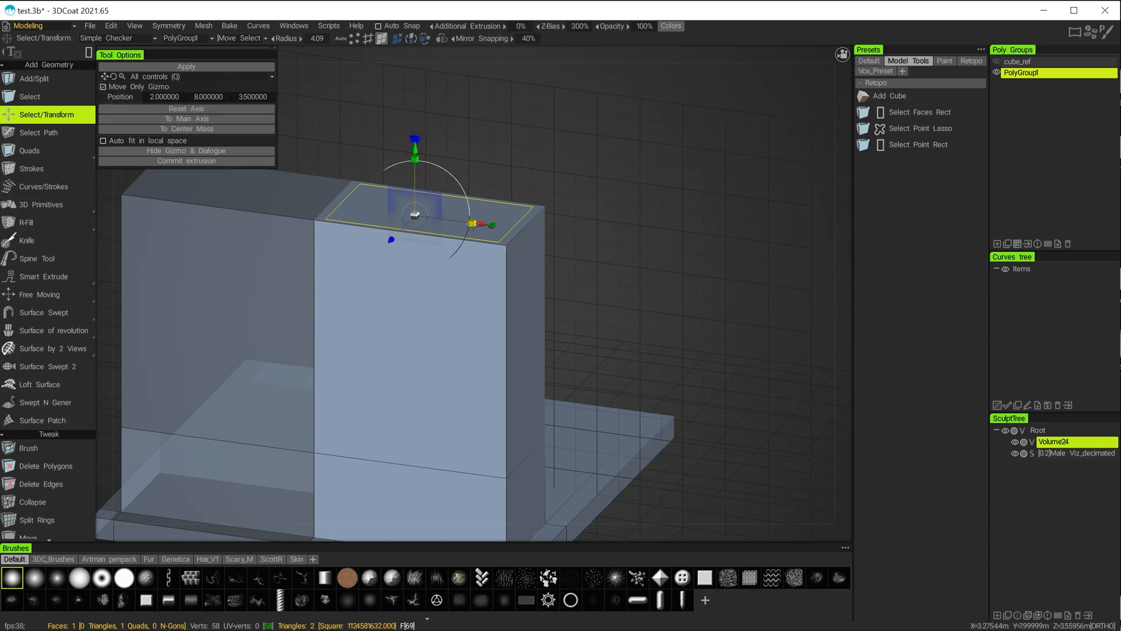
drag(370, 236, 327, 231)
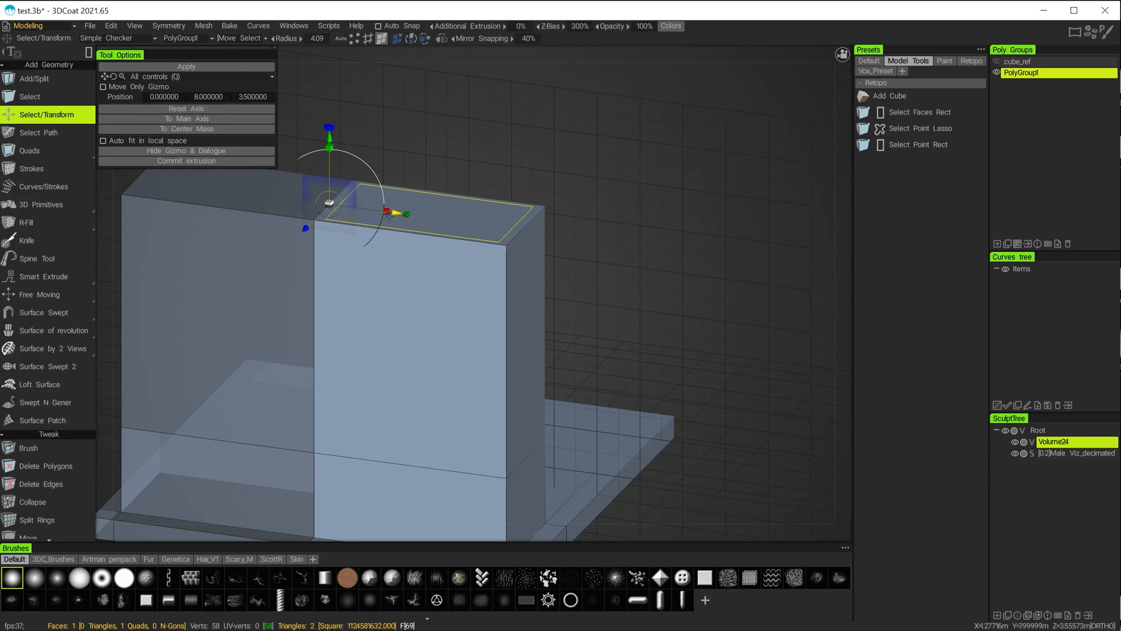
mouse_move(386, 212)
mouse_down()
mouse_move(368, 208)
mouse_move(387, 213)
mouse_move(374, 220)
mouse_up()
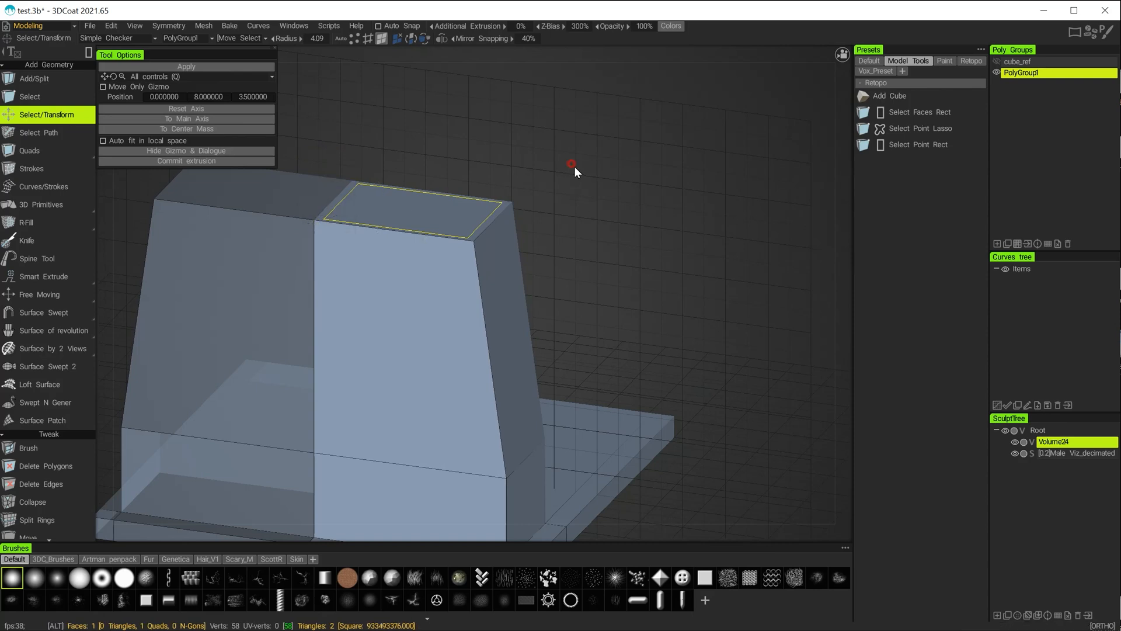
alt+drag(575, 168, 601, 223)
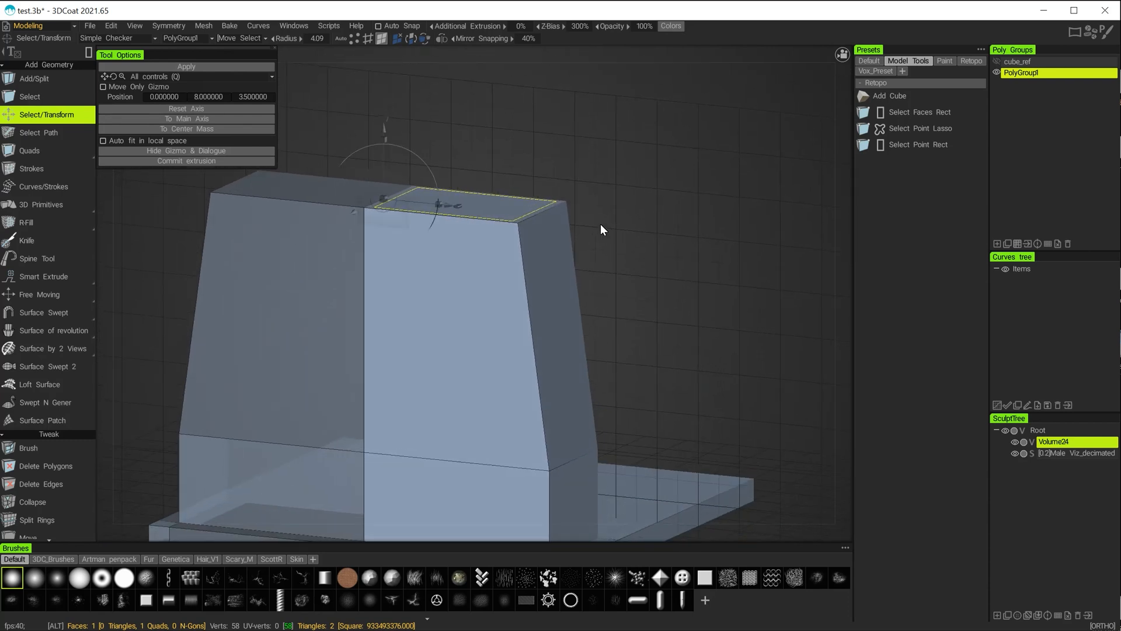
click(179, 76)
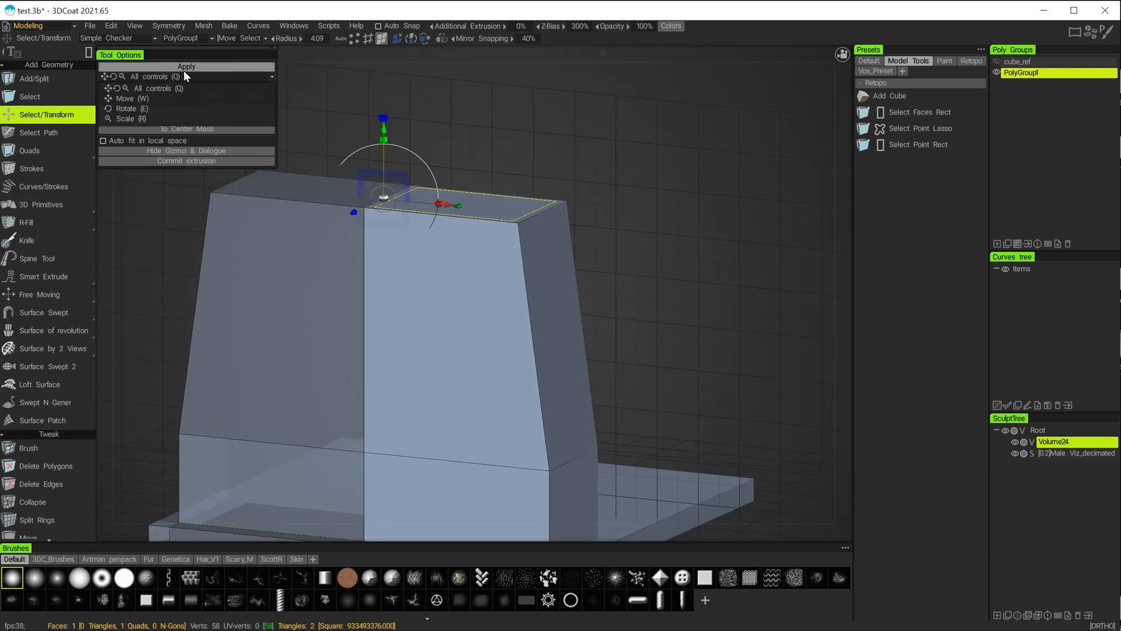
click(183, 72)
click(53, 95)
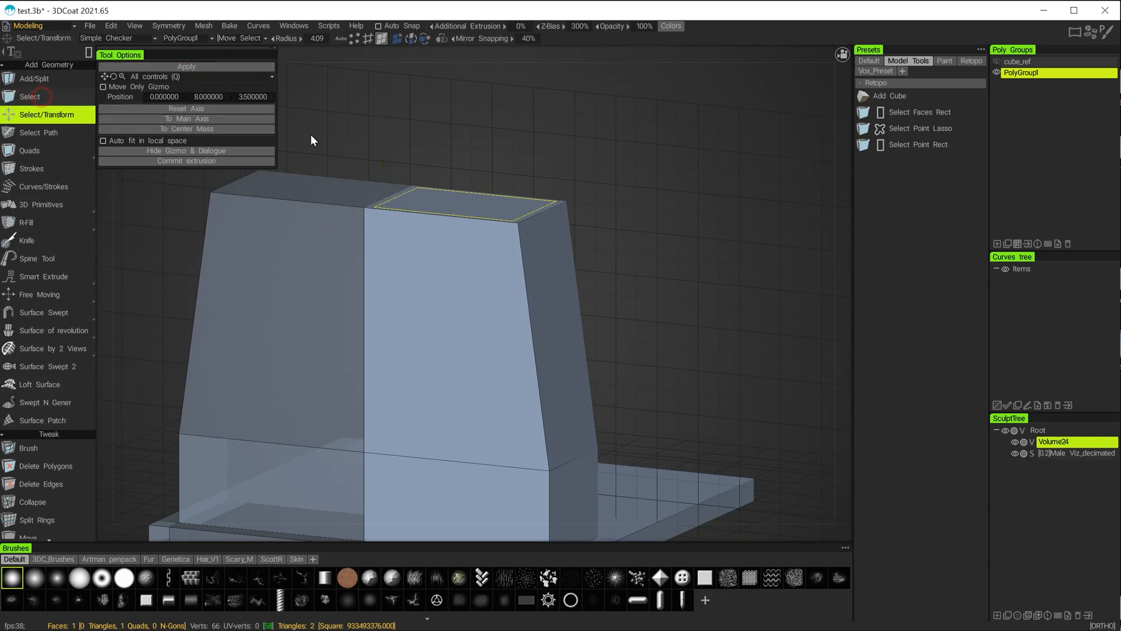
click(377, 85)
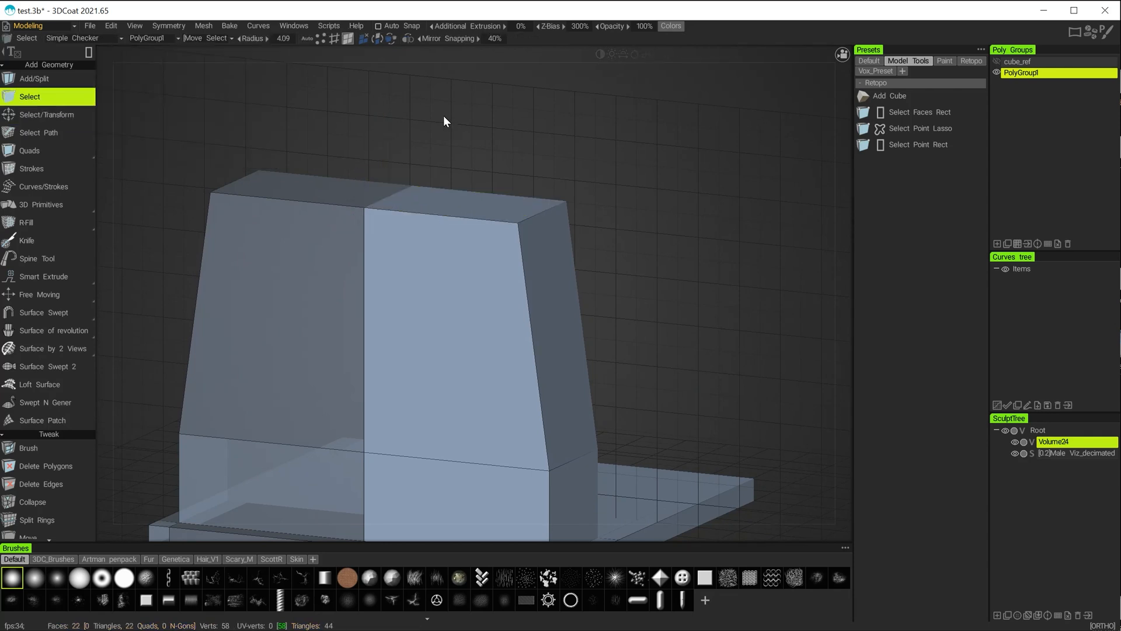
Step: Select the tapered block's top face, commit an extrusion and raise it to Y 8.5
alt+middle_drag(660, 243, 644, 195)
alt+drag(643, 194, 573, 237)
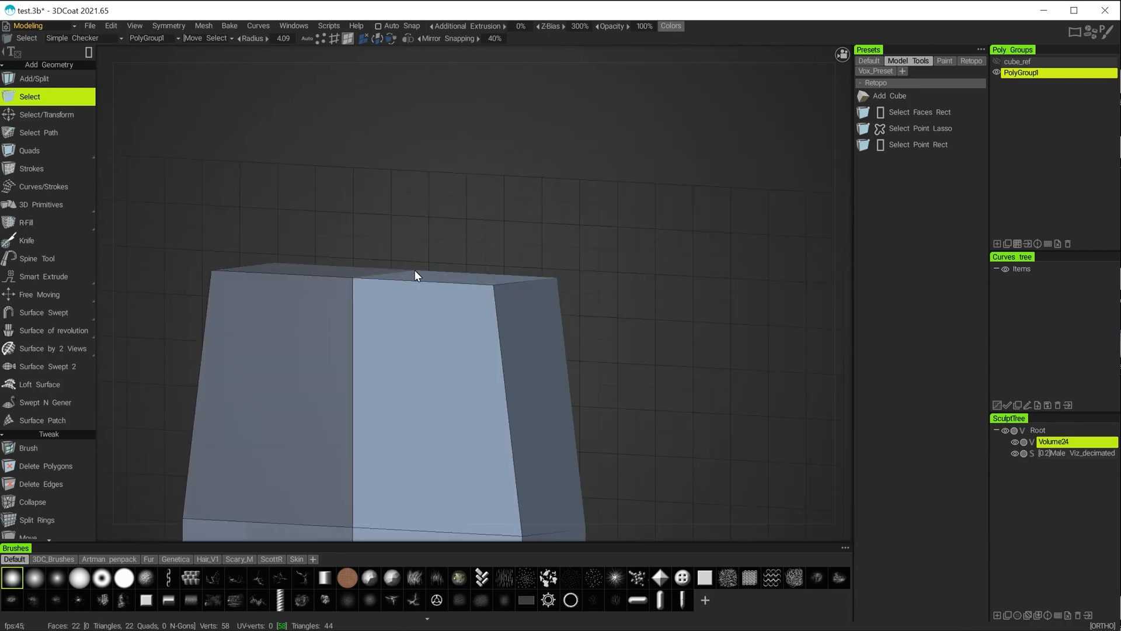
drag(475, 227, 437, 292)
click(406, 319)
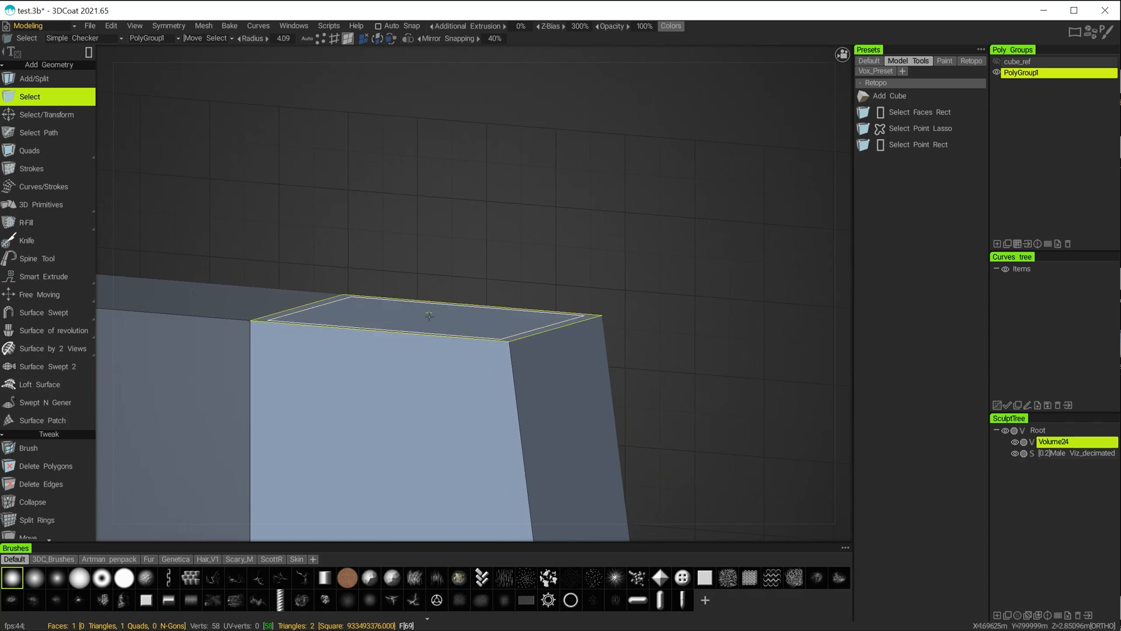
click(30, 119)
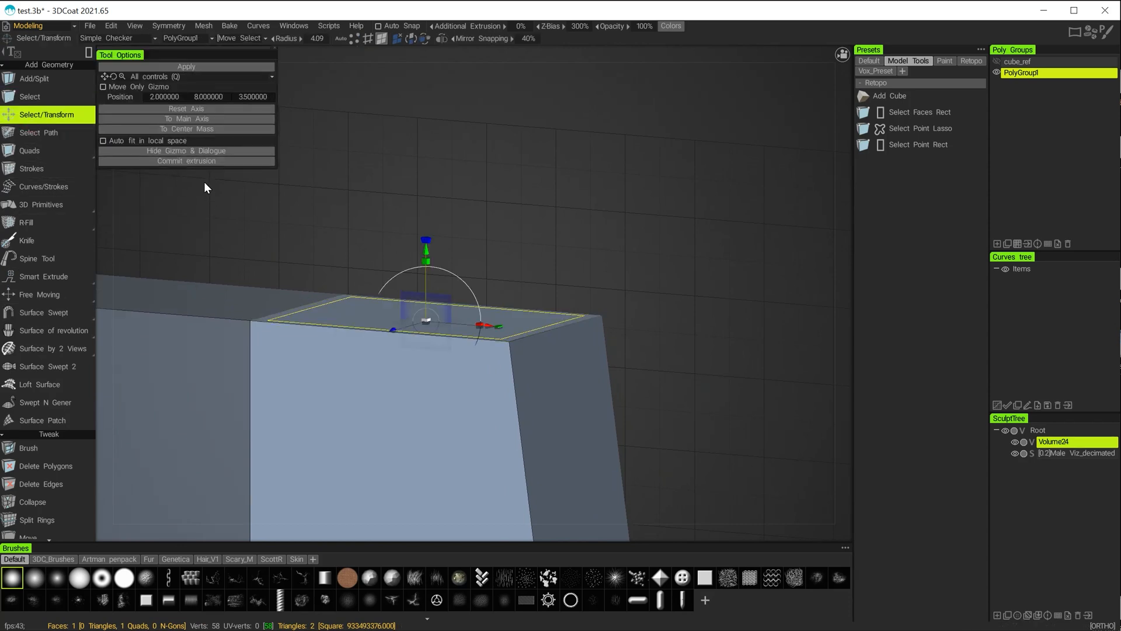
click(195, 163)
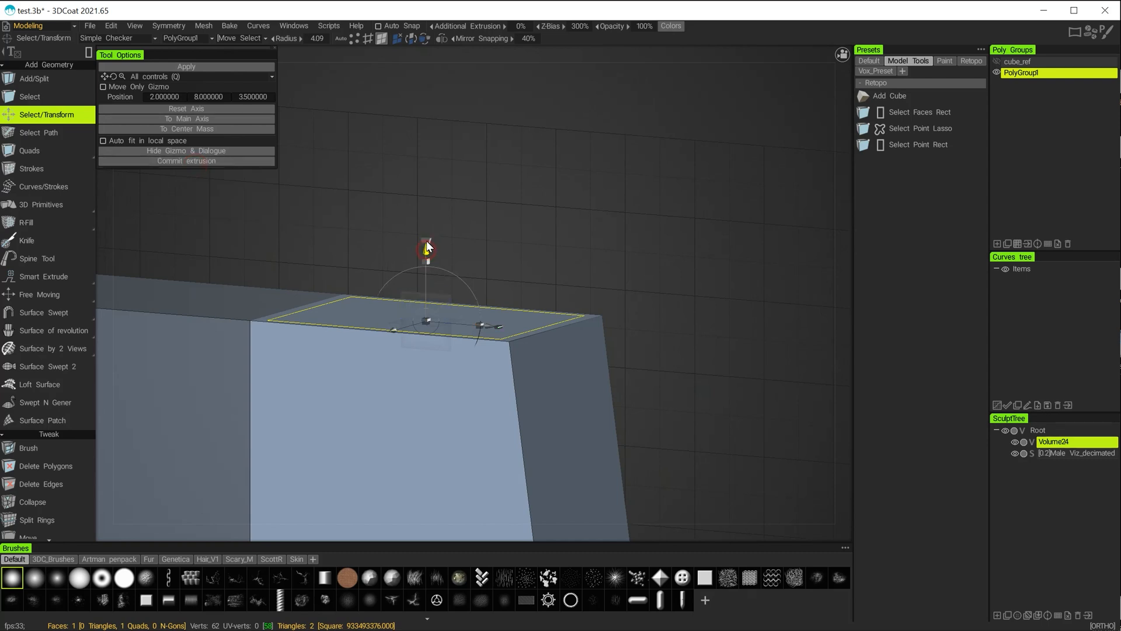
drag(431, 219, 433, 187)
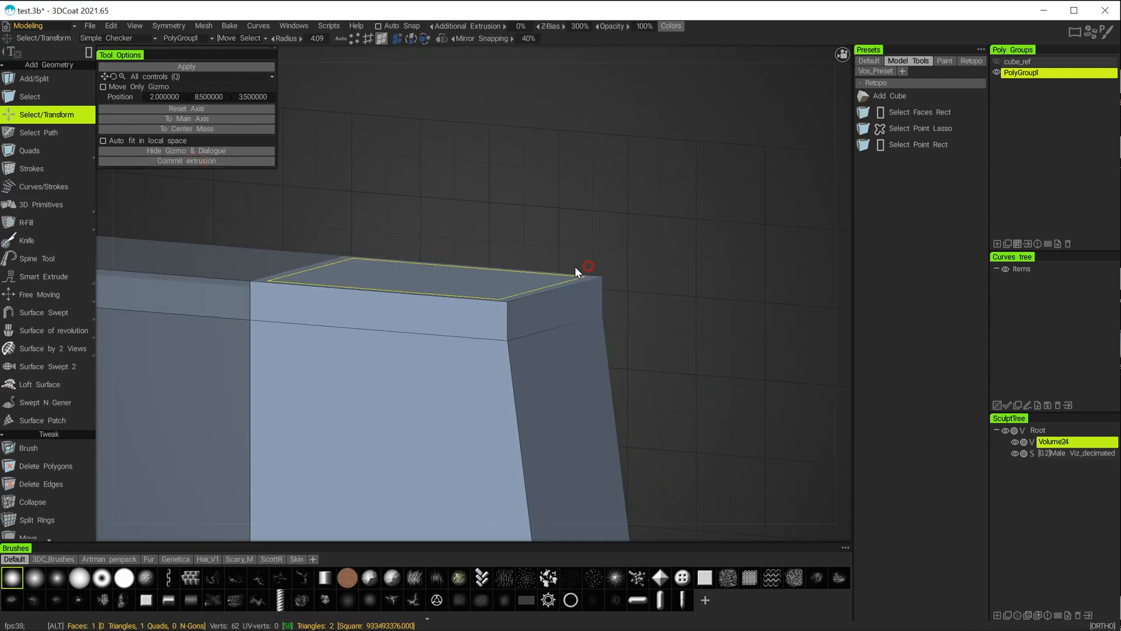
mouse_move(574, 267)
alt+mouse_down()
mouse_move(511, 265)
mouse_move(583, 282)
mouse_move(569, 281)
mouse_move(575, 275)
alt+mouse_up()
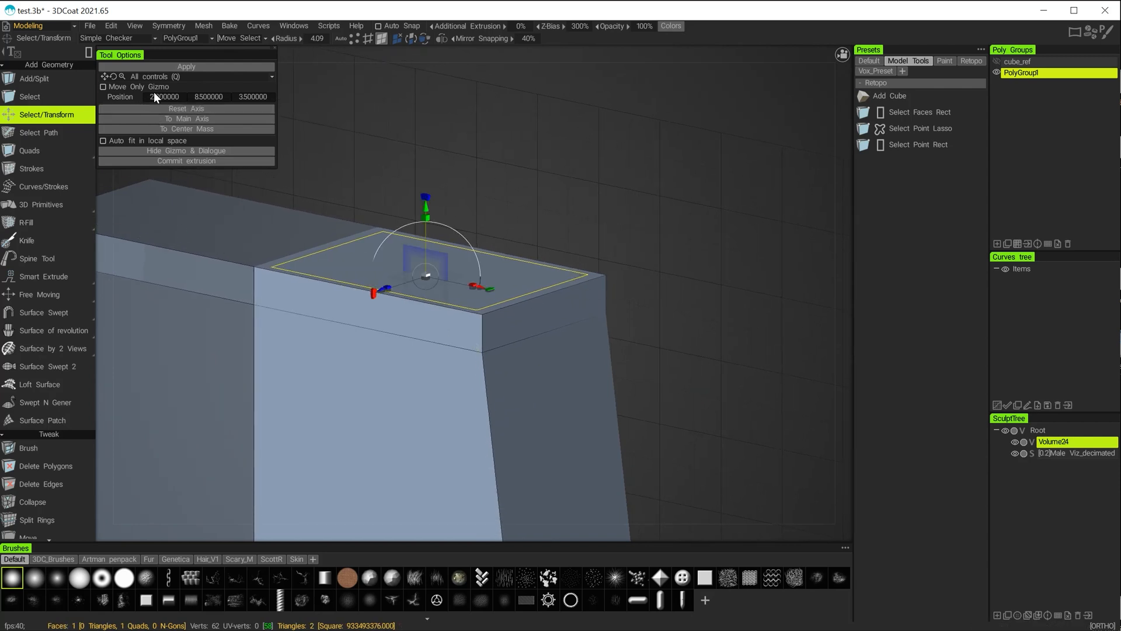
Step: Select the three outer side faces of the block's thin top band and start Extrude Faces on them
click(406, 182)
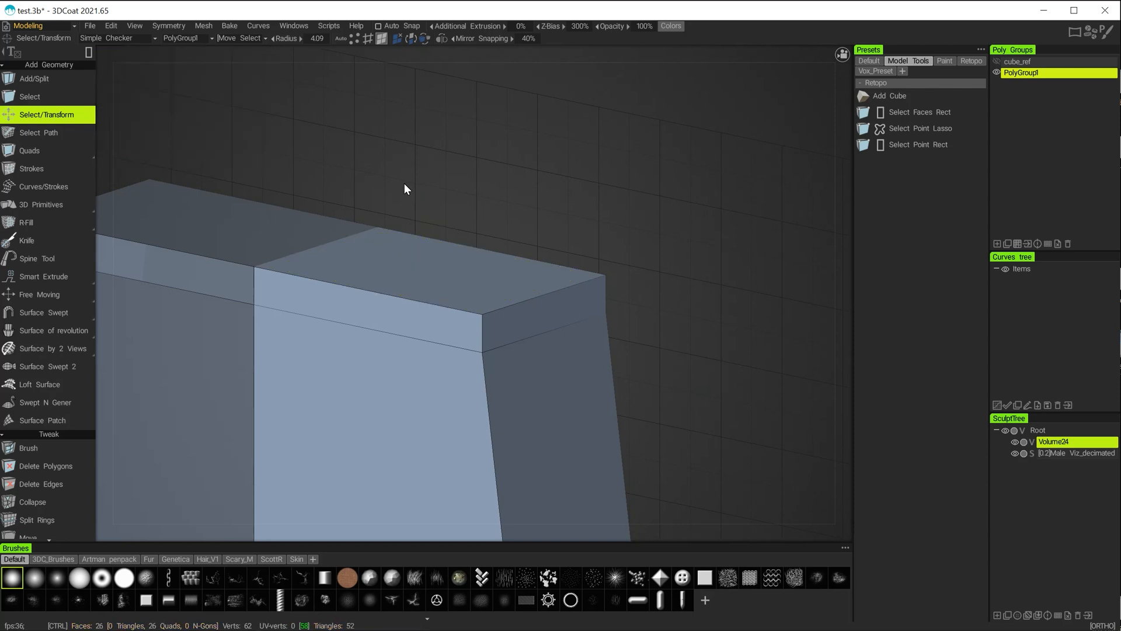
click(431, 318)
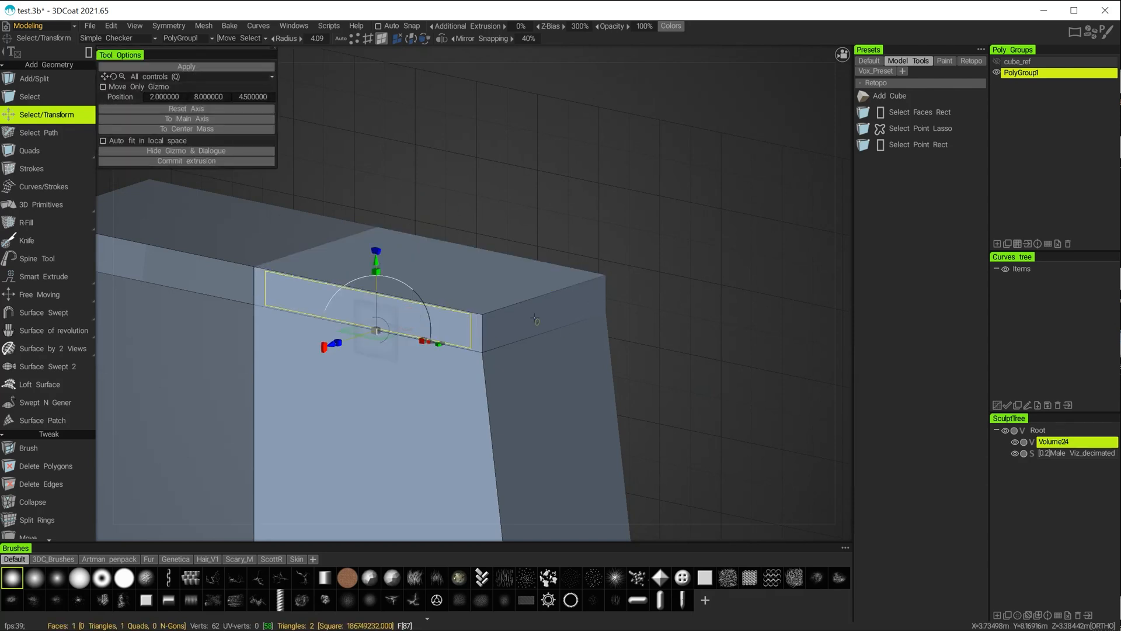
shift+click(517, 327)
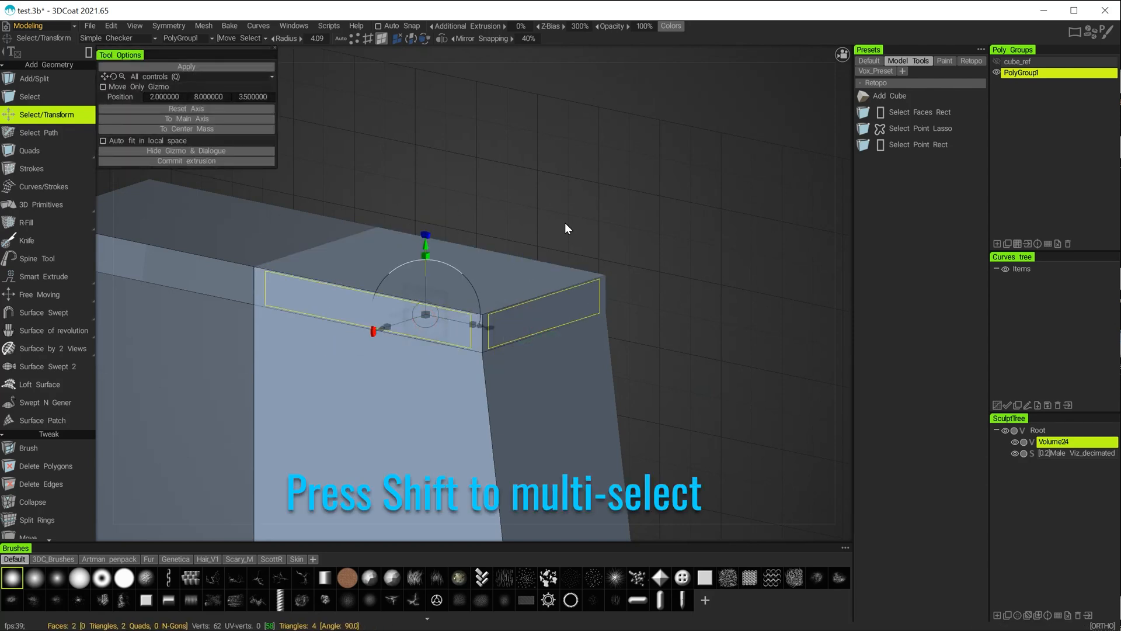
drag(566, 224, 430, 220)
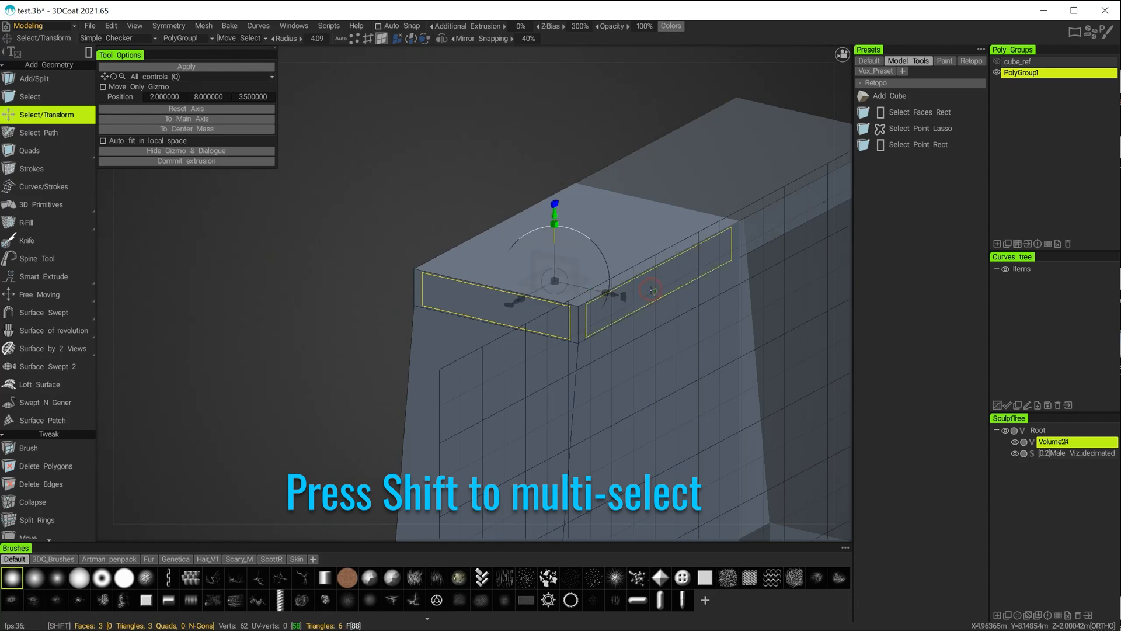
alt+drag(652, 290, 497, 260)
scroll(65, 447, down, 2)
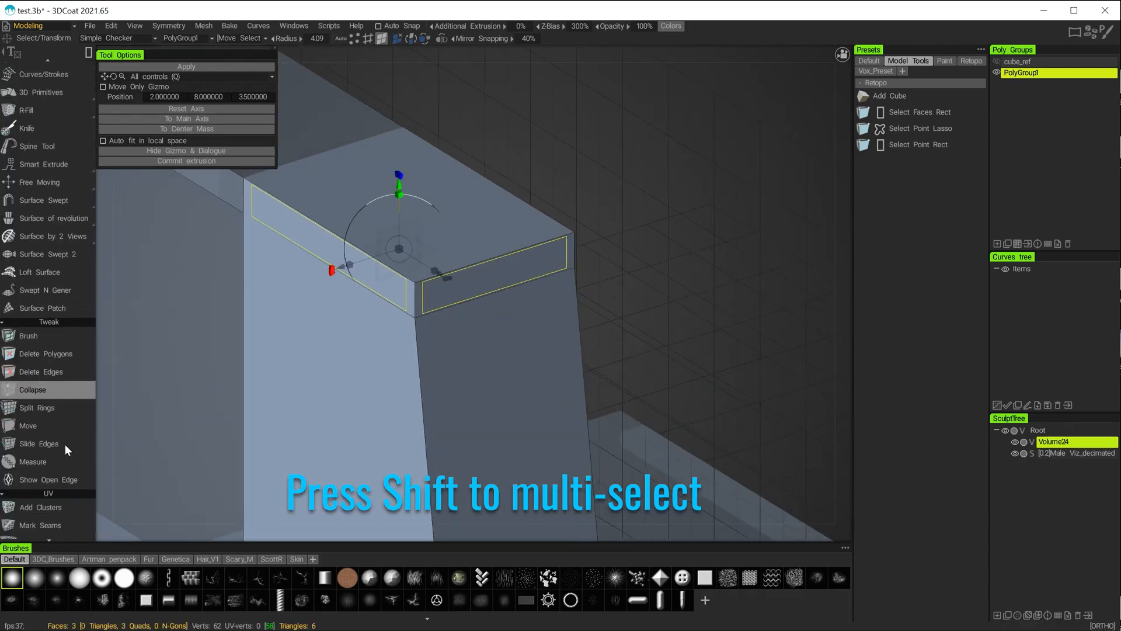
scroll(65, 444, down, 5)
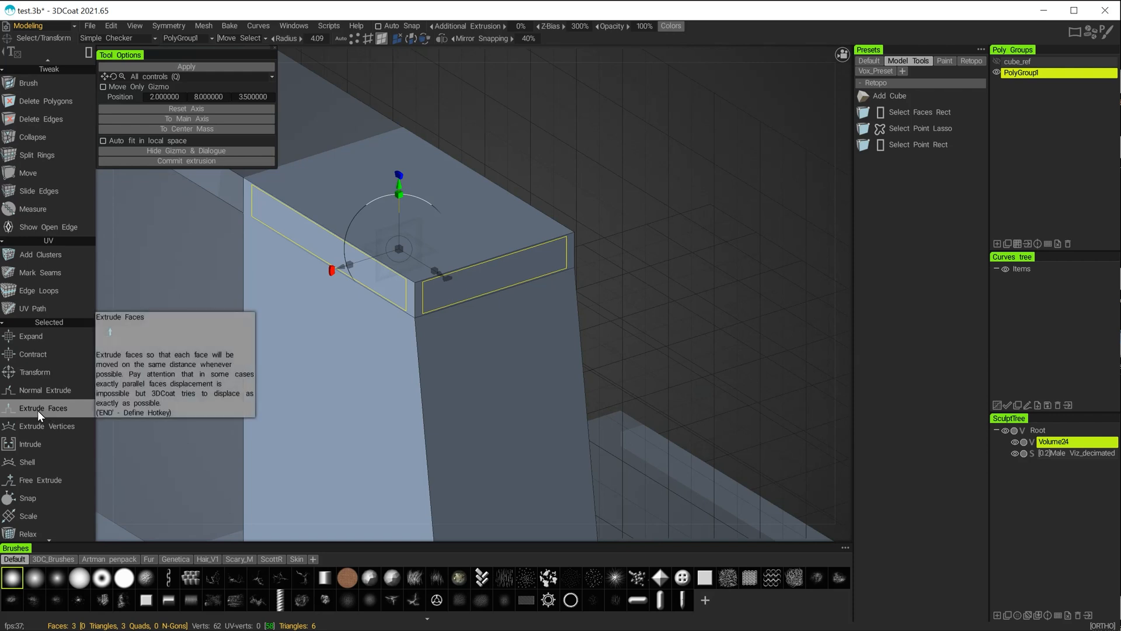
click(39, 412)
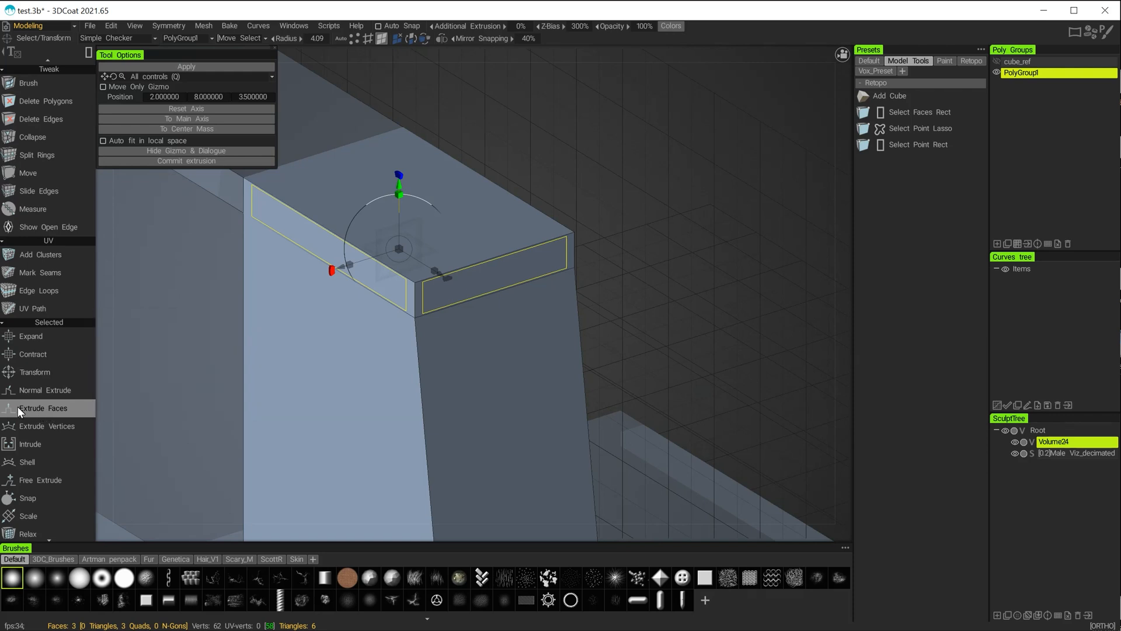
click(22, 409)
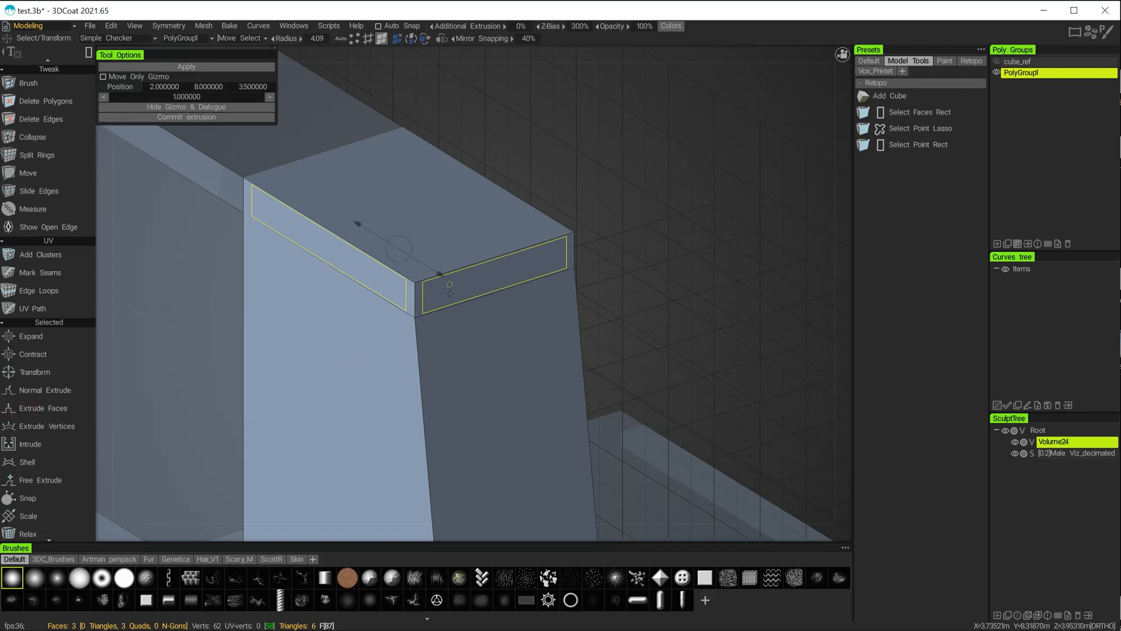
Step: Try to push the band's selected side faces outward with Extrude Faces without committing an extrusion
drag(594, 176, 650, 205)
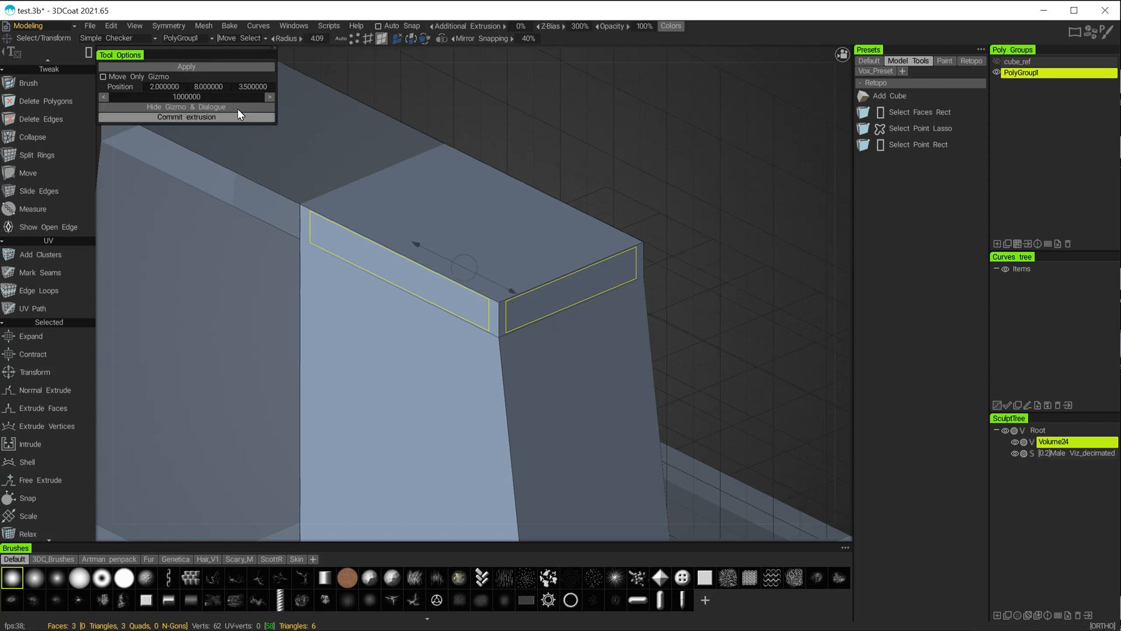
click(270, 97)
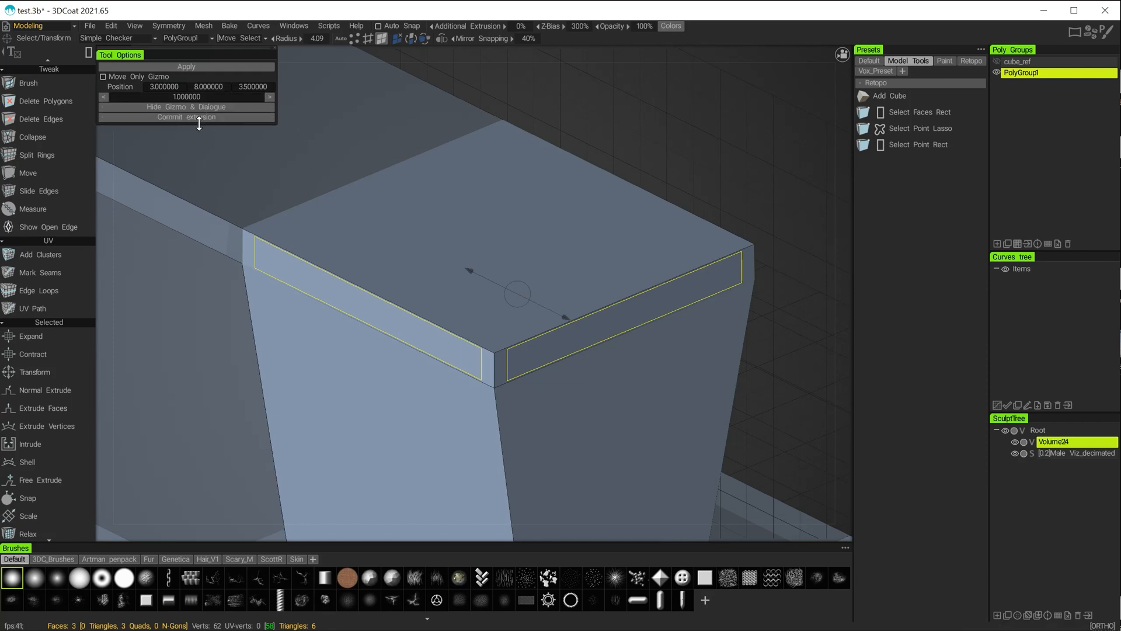
alt+right_drag(596, 308, 493, 252)
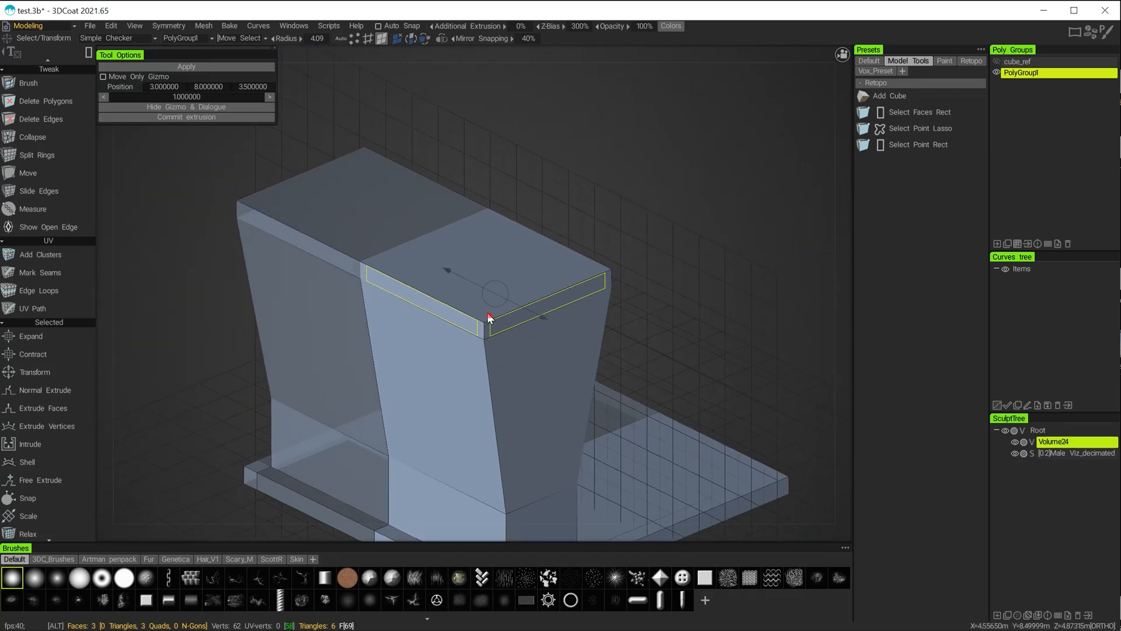
alt+drag(490, 316, 490, 290)
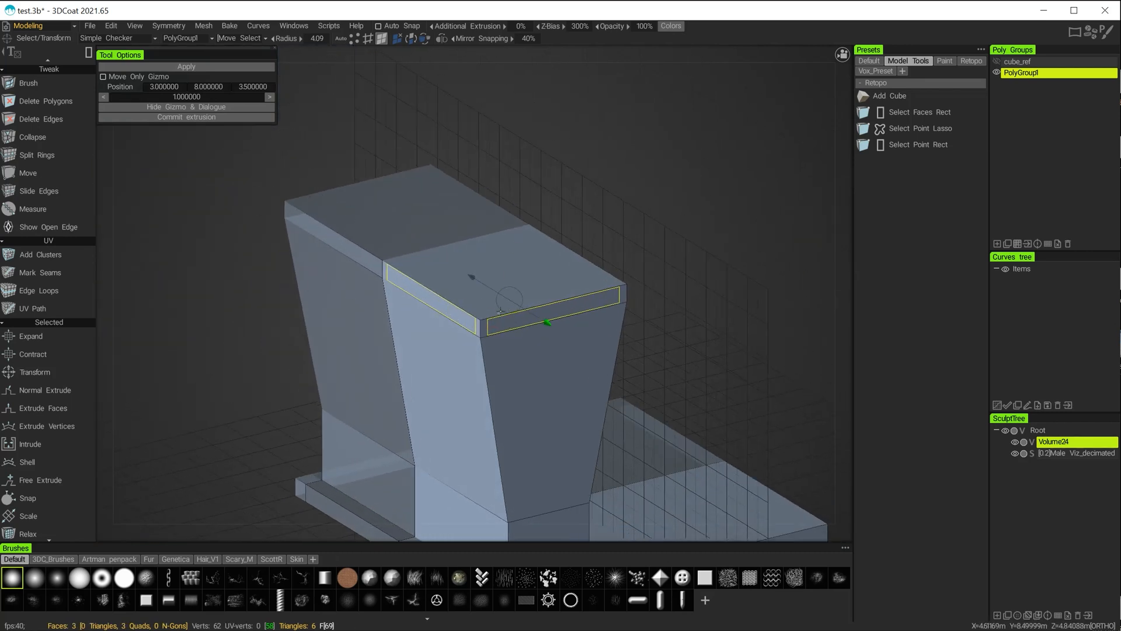
key(ctrl+z)
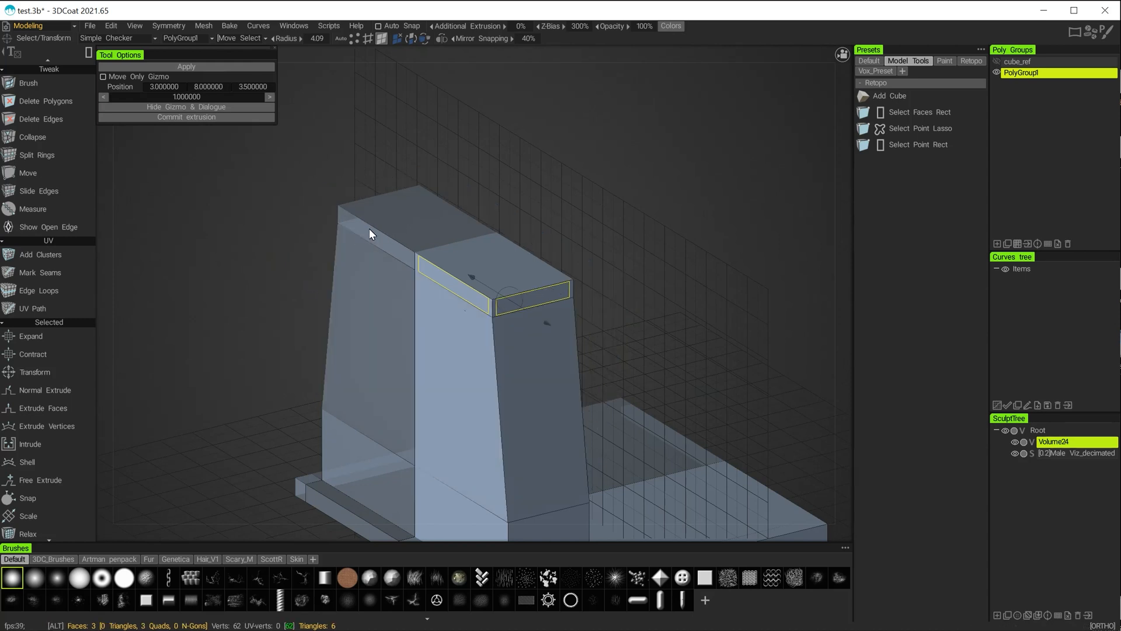
Step: Commit the extrusion on the selected outer side faces of the block's top band
alt+right_drag(369, 228, 493, 313)
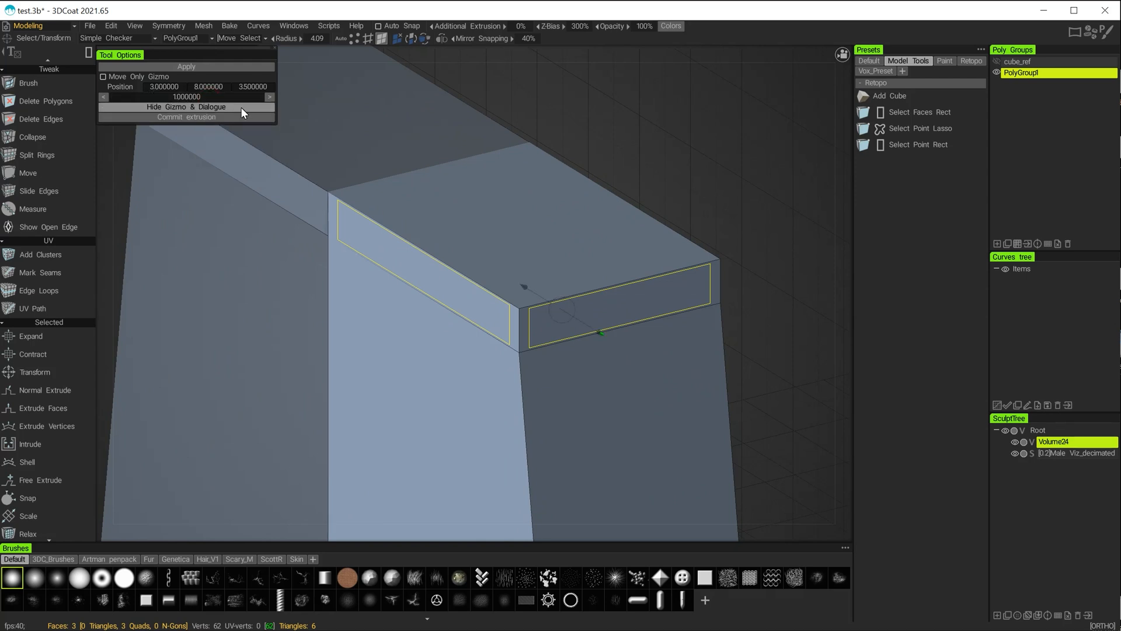
click(217, 91)
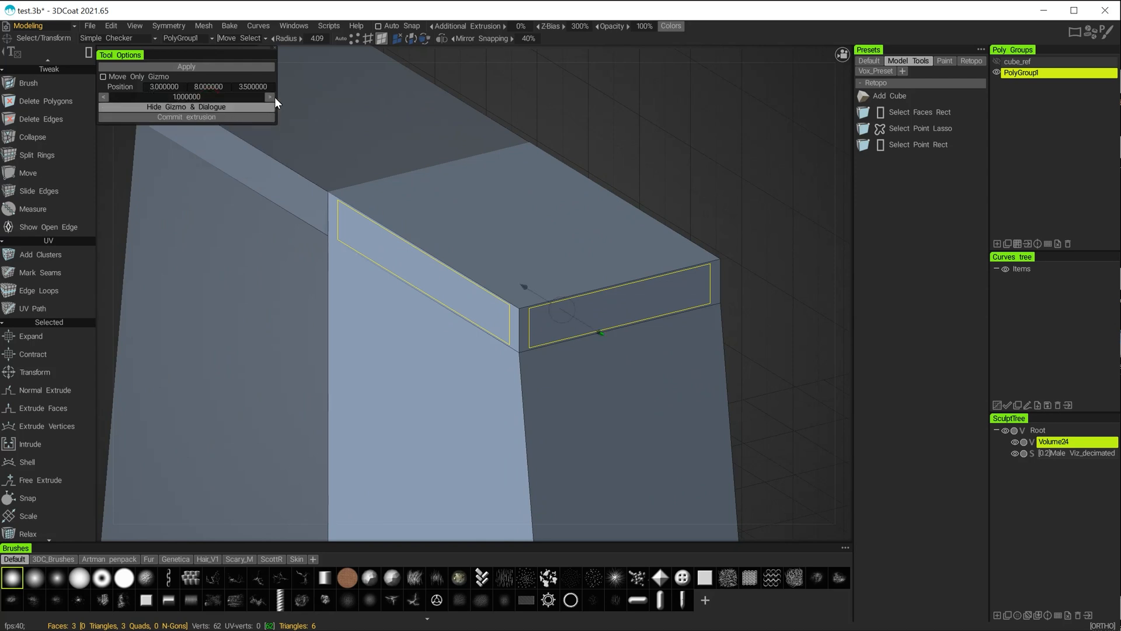
click(183, 117)
Step: Try pulling the band's extruded side faces outward to X 3.5 with the gizmo, and undo that move
click(600, 332)
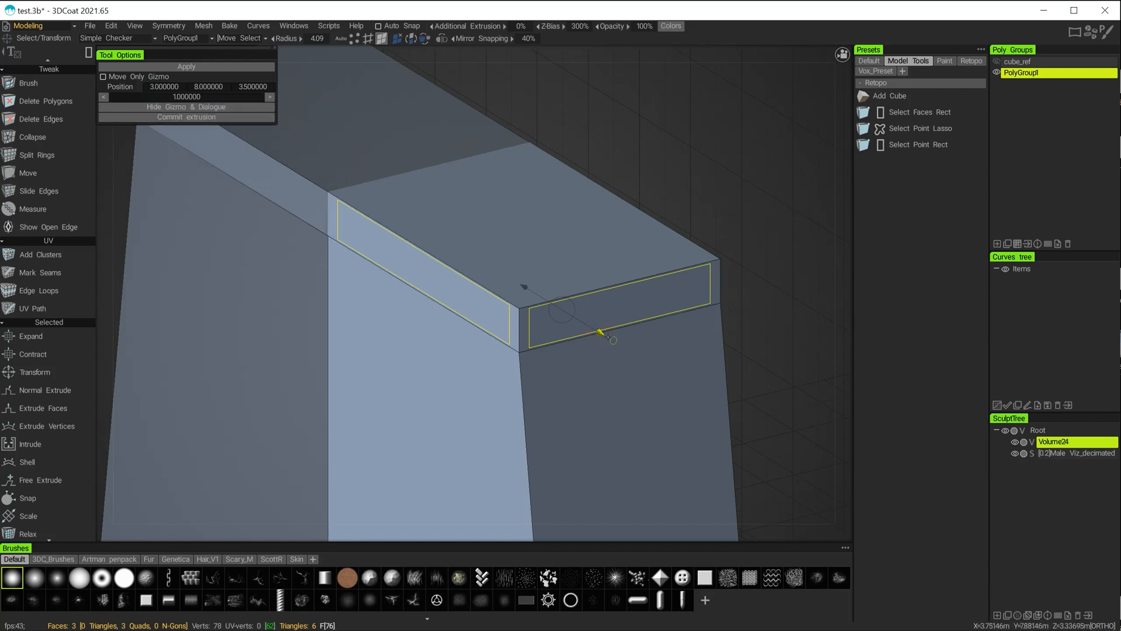
drag(600, 332, 636, 384)
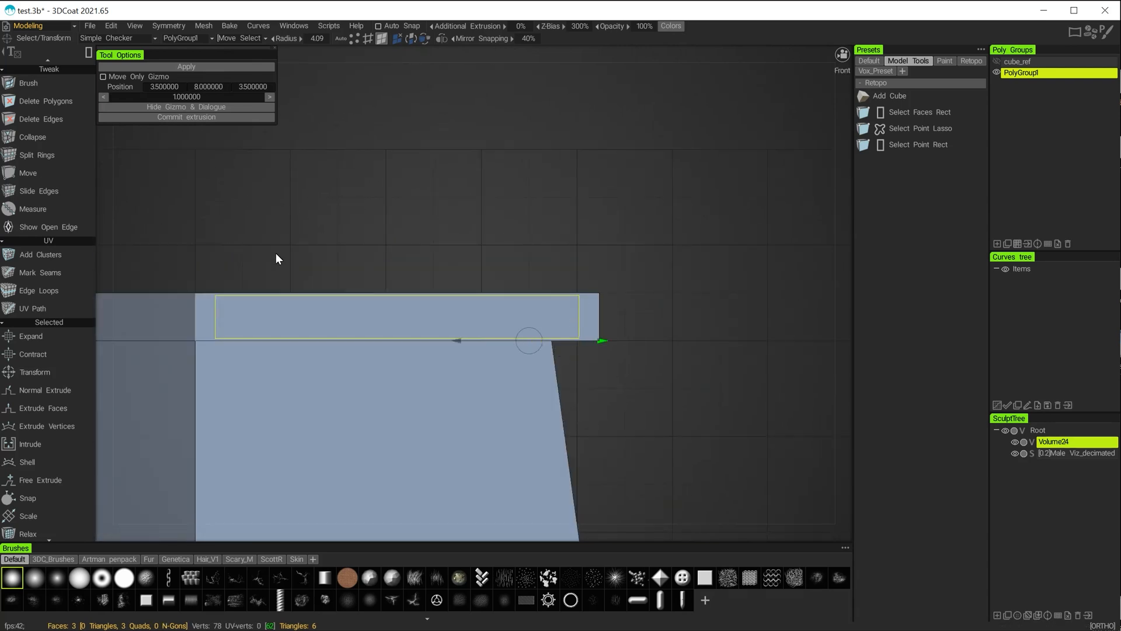
key(ctrl+z)
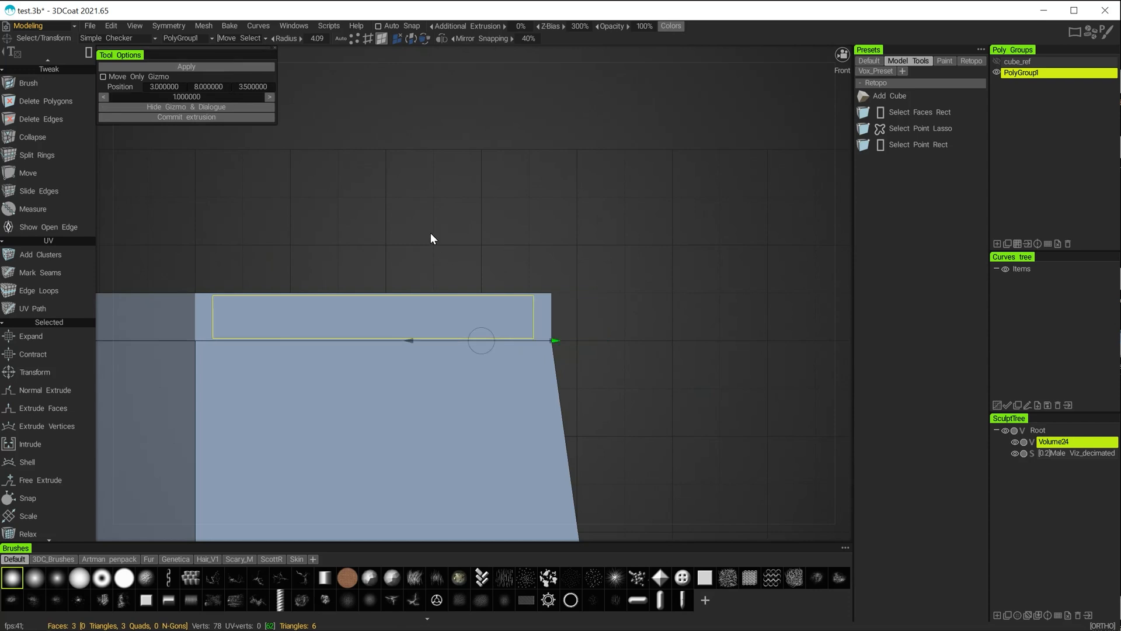
Step: Set the extrusion increment to 0.5 and push the band's side faces outward by one increment to X 3.5
click(180, 97)
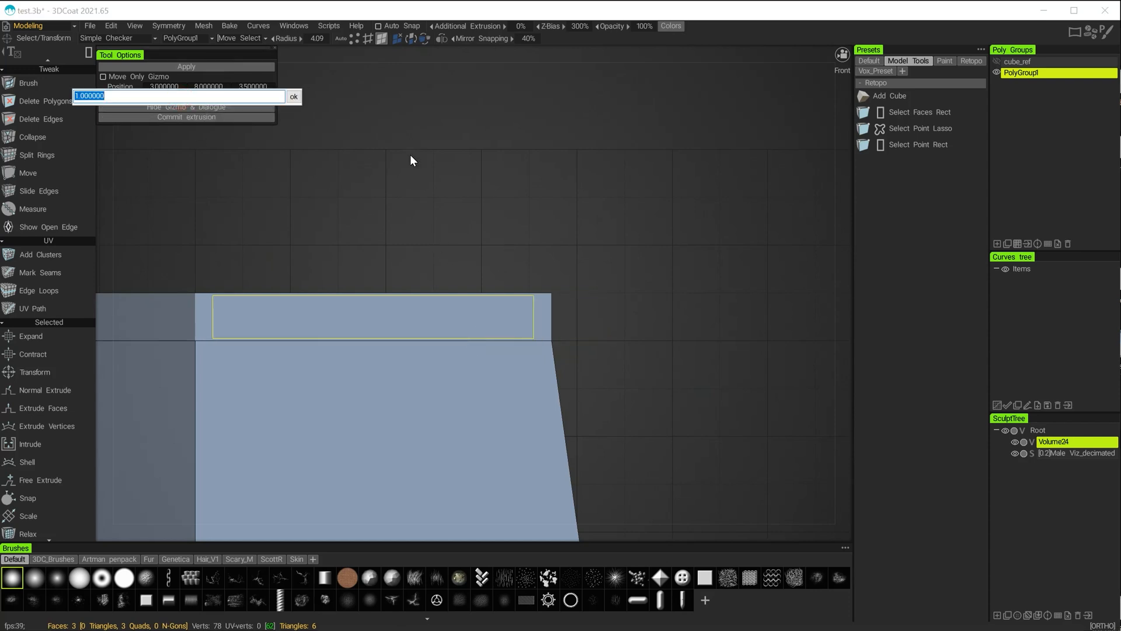
key(Return)
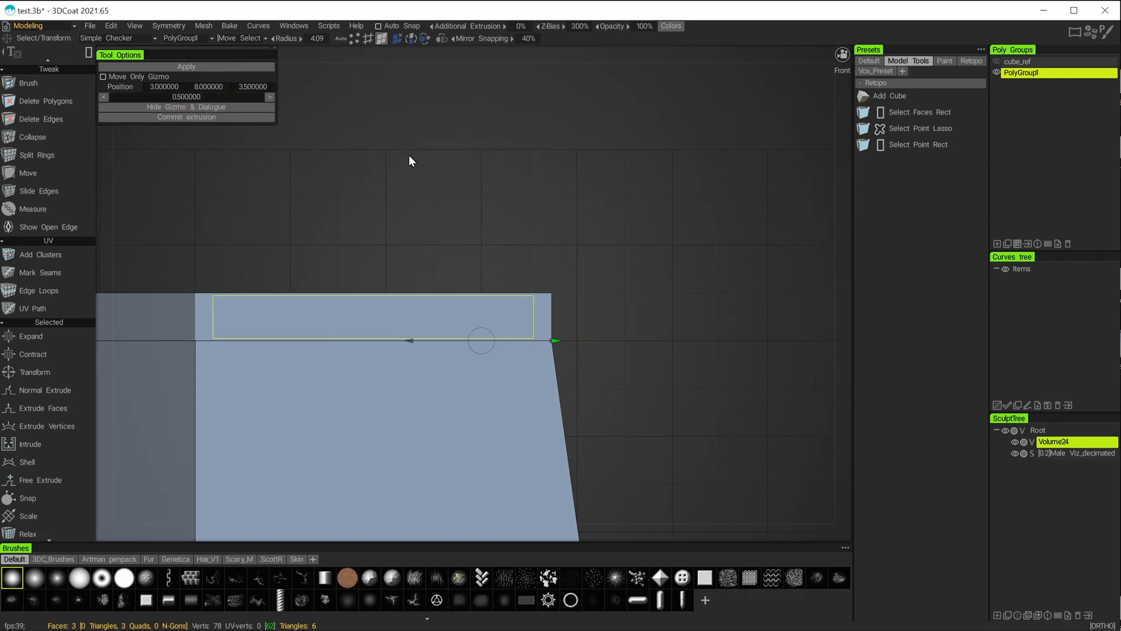
click(272, 96)
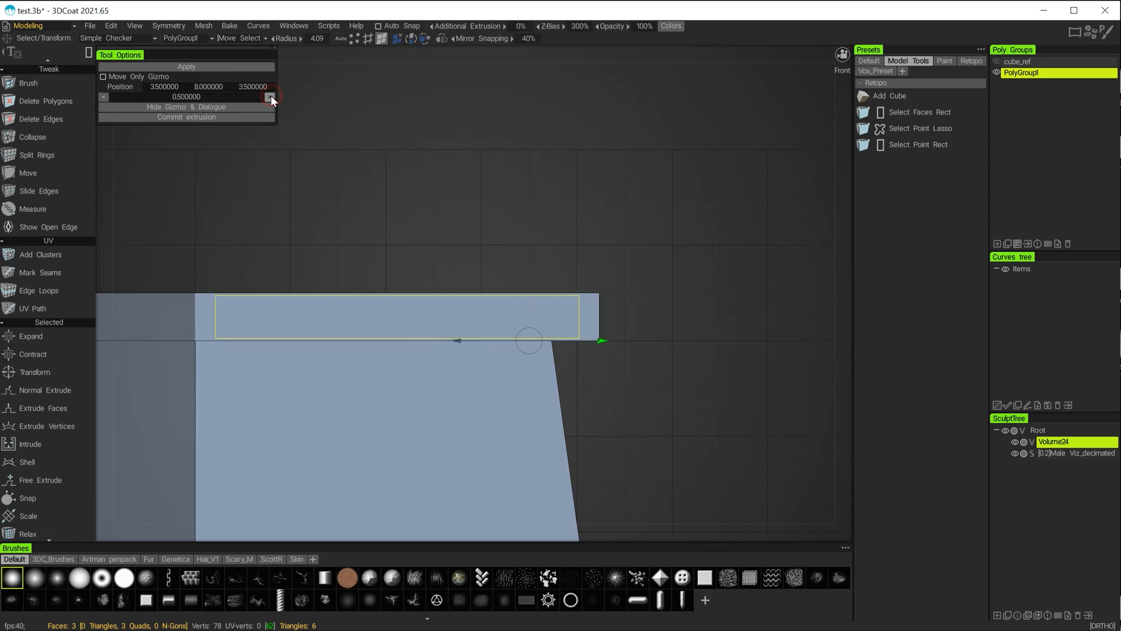
Step: Undo the extra extrusion committed on the overhanging band's side faces and clear the face selection
alt+drag(590, 222, 516, 233)
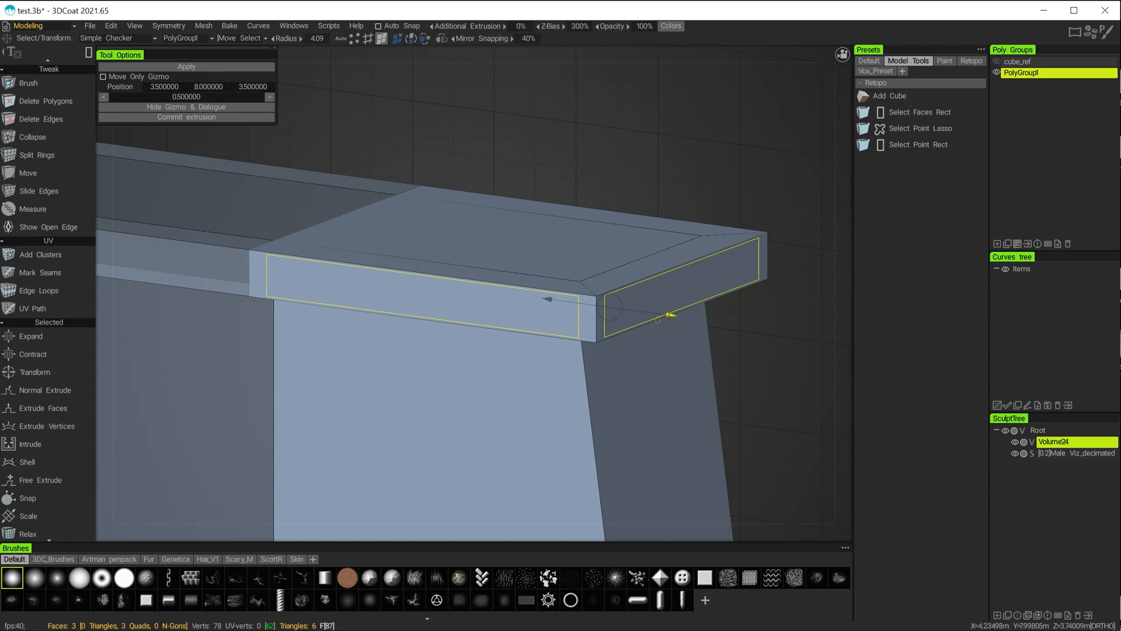
drag(590, 191, 631, 178)
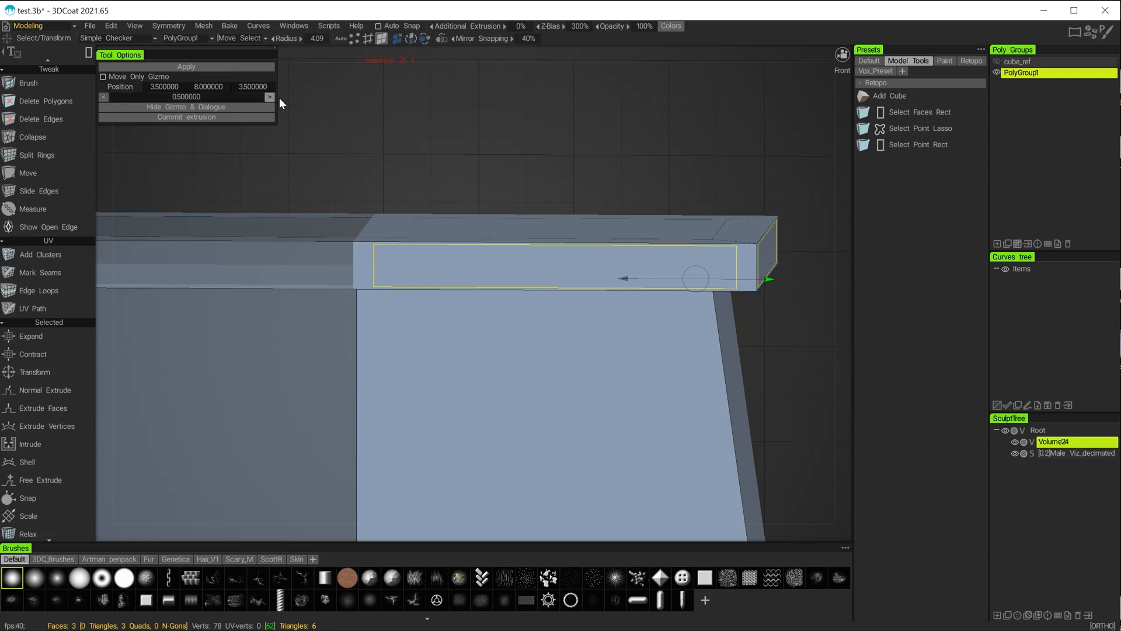
drag(520, 125, 478, 153)
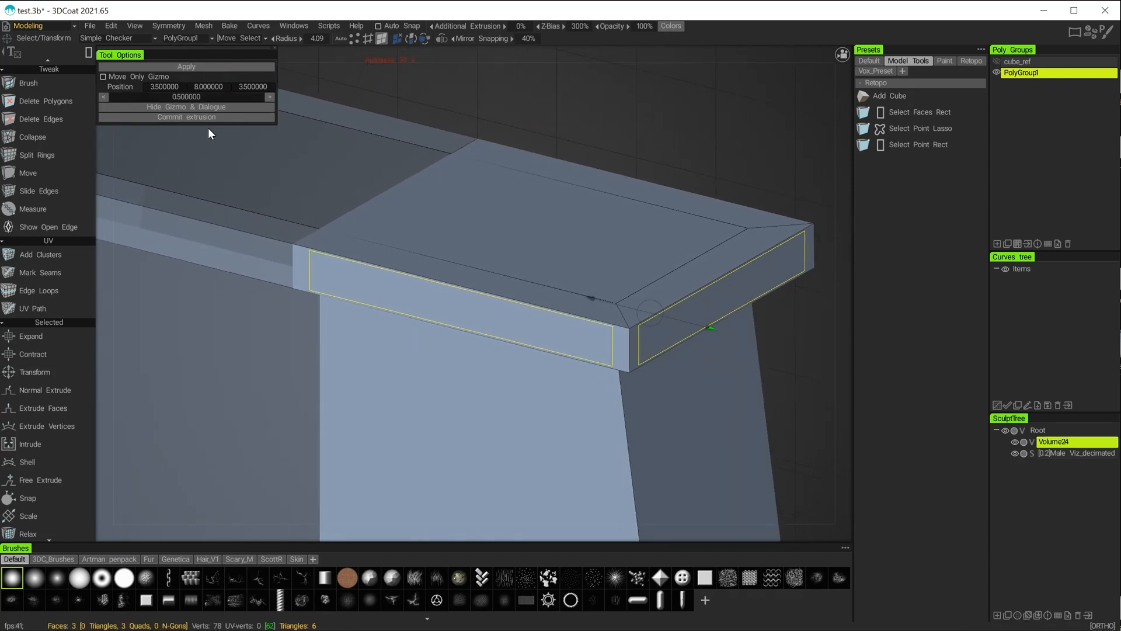
alt+middle_drag(692, 150, 585, 136)
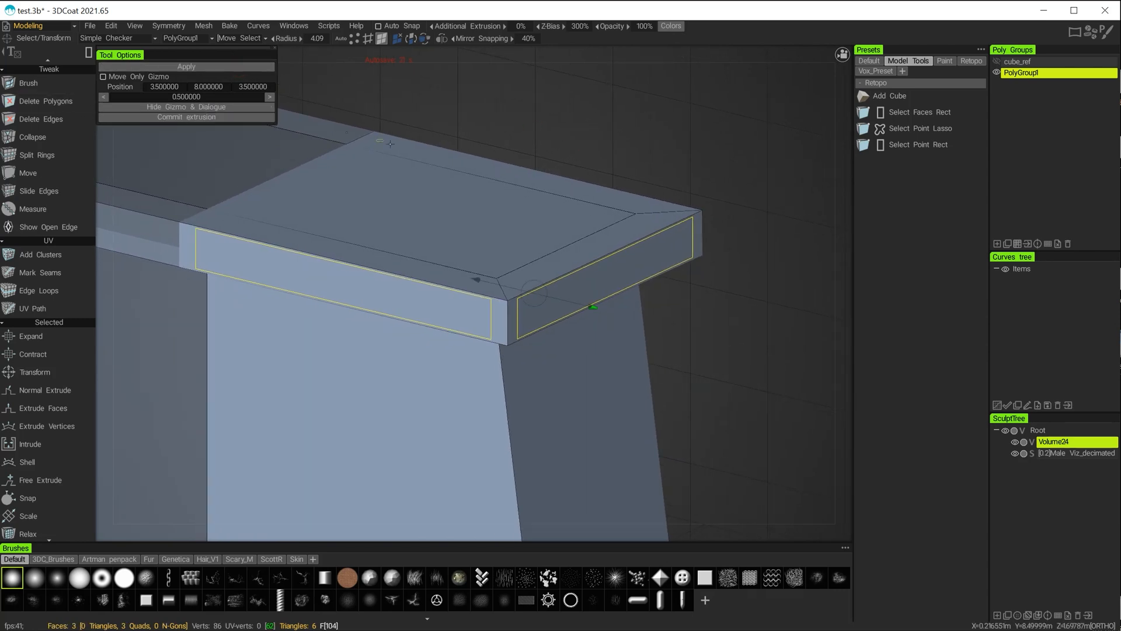
key(ctrl+z)
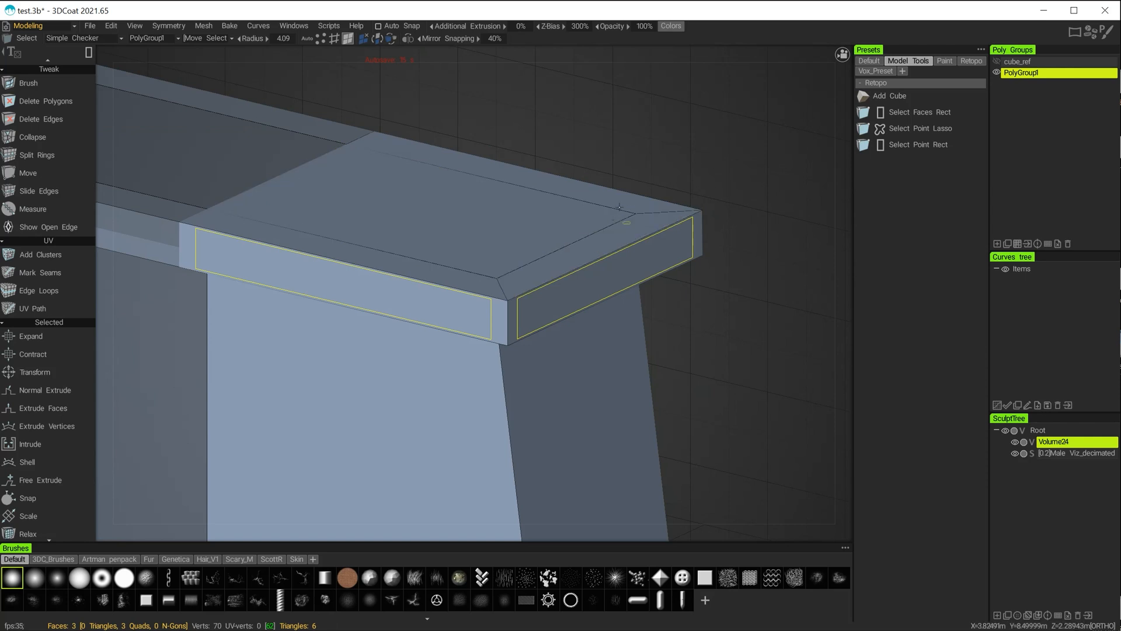
alt+drag(650, 167, 575, 212)
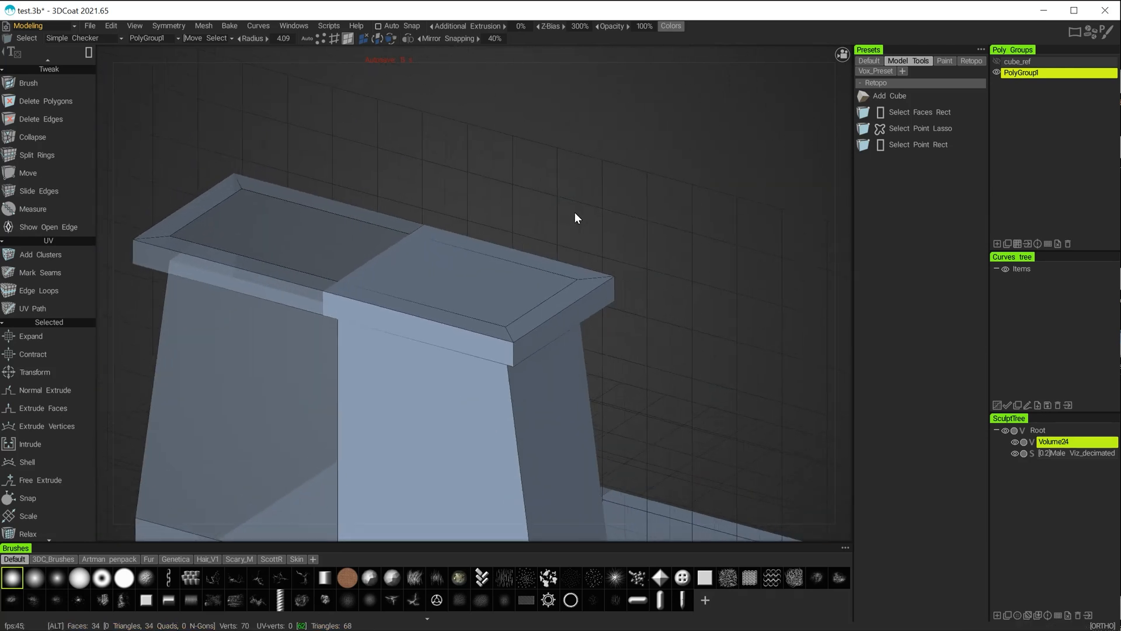
Step: Select the inner top face of the overhanging band, commit an extrusion on it and raise it to Y 9.5
alt+drag(459, 287, 350, 251)
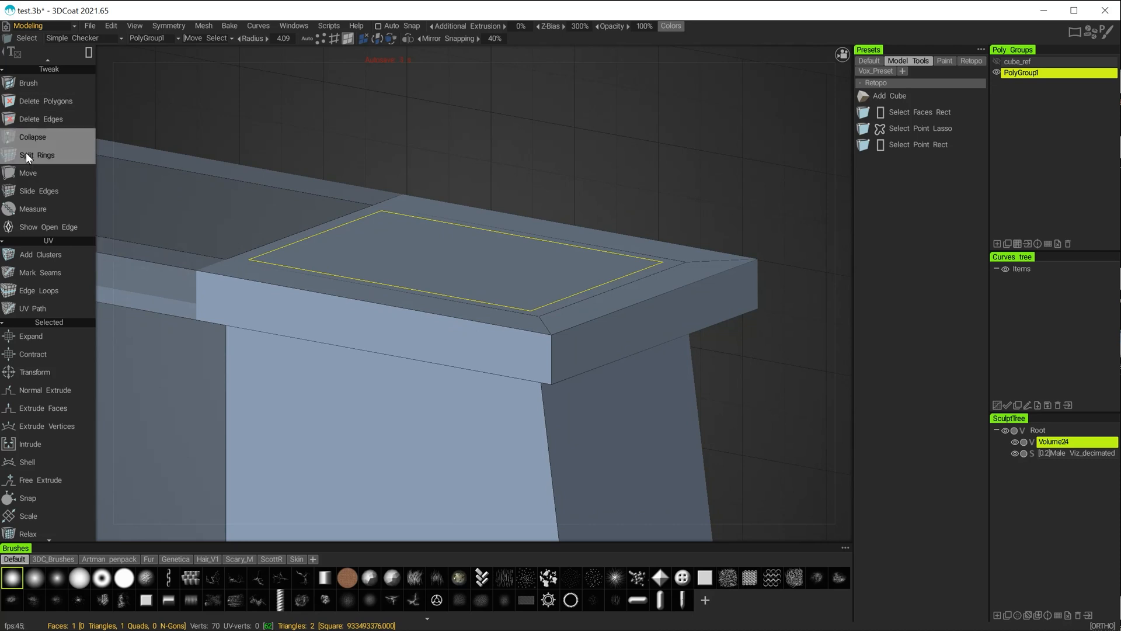
scroll(33, 146, up, 3)
scroll(33, 152, up, 5)
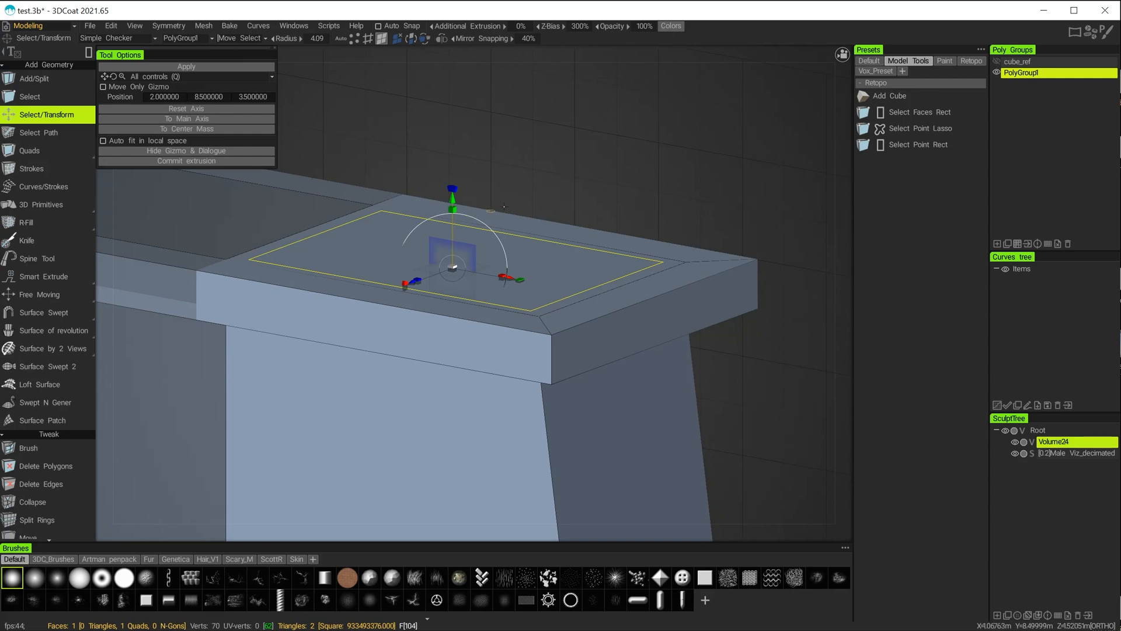
click(211, 161)
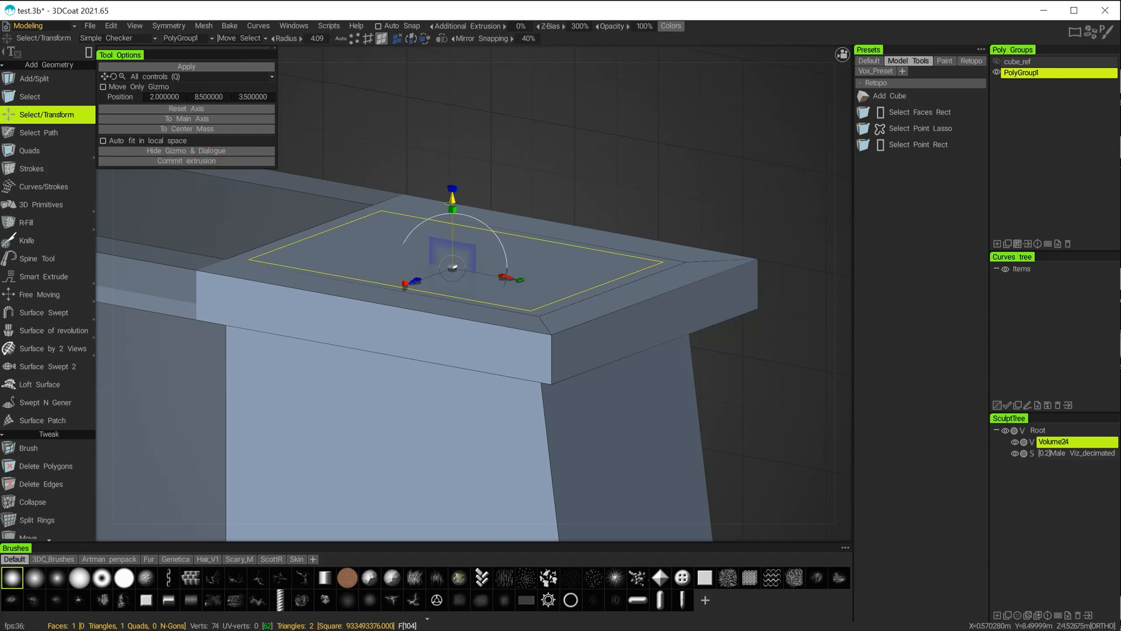
drag(452, 199, 447, 240)
alt+drag(566, 290, 471, 252)
alt+middle_drag(562, 252, 574, 330)
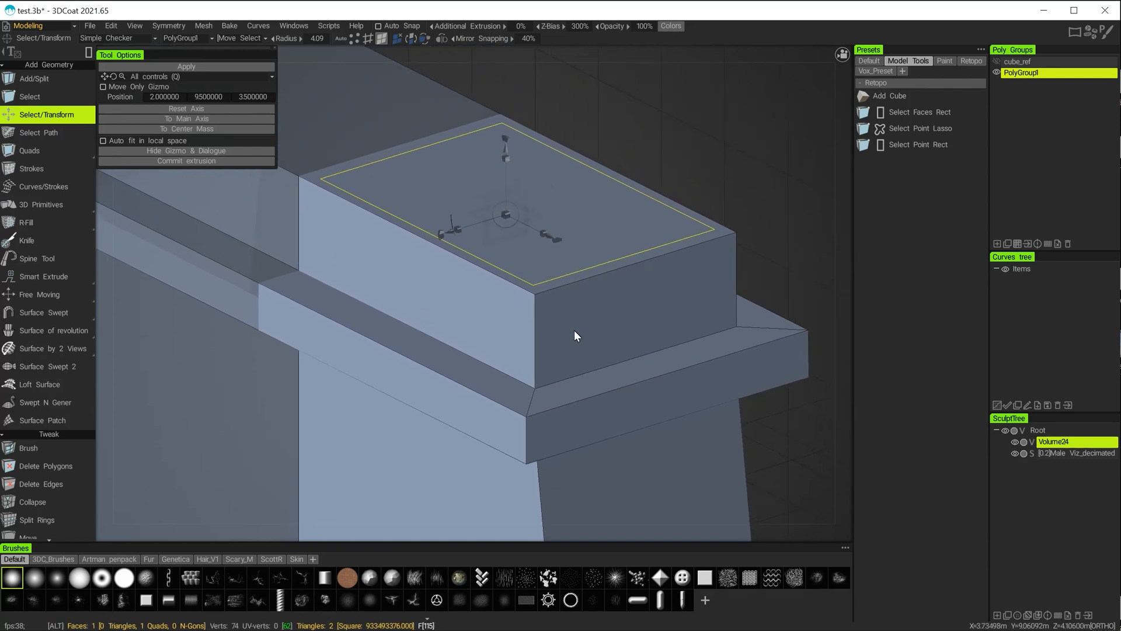
click(209, 66)
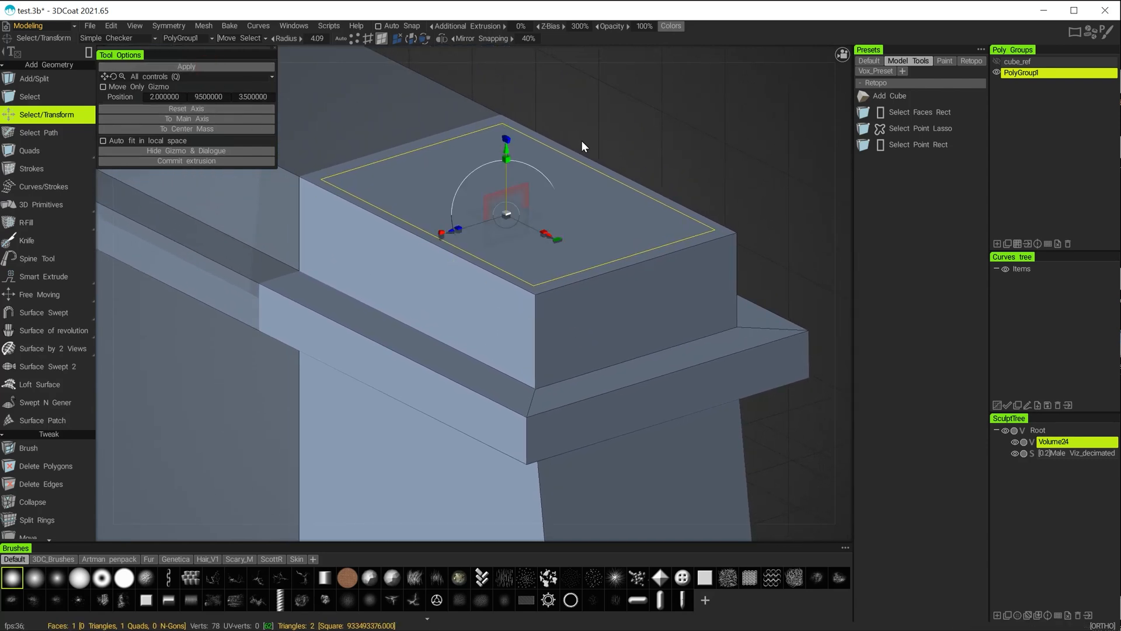
click(212, 150)
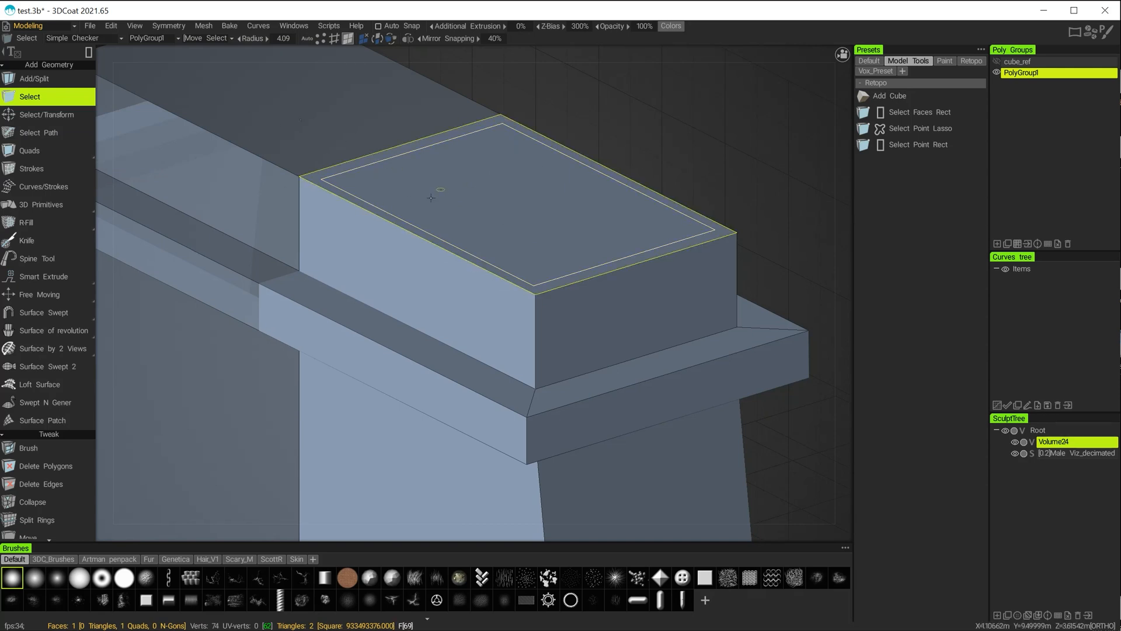
Step: Replace the face selection with the three outer top edges of the raised block, leaving out the edge on the mirror plane
alt+drag(646, 163, 615, 195)
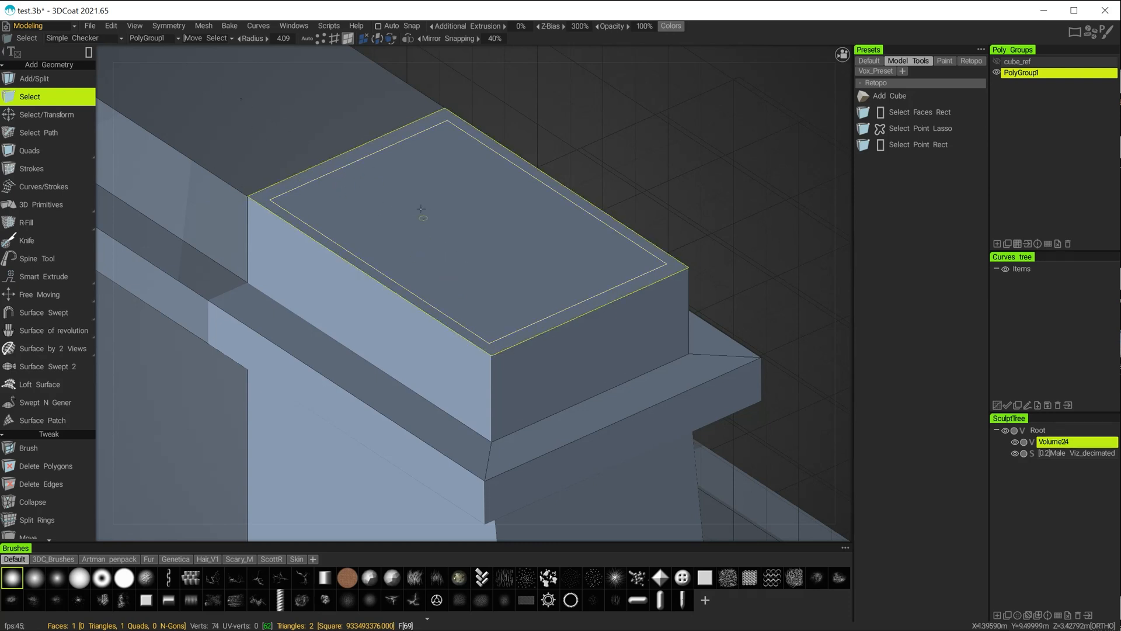
alt+drag(609, 158, 564, 163)
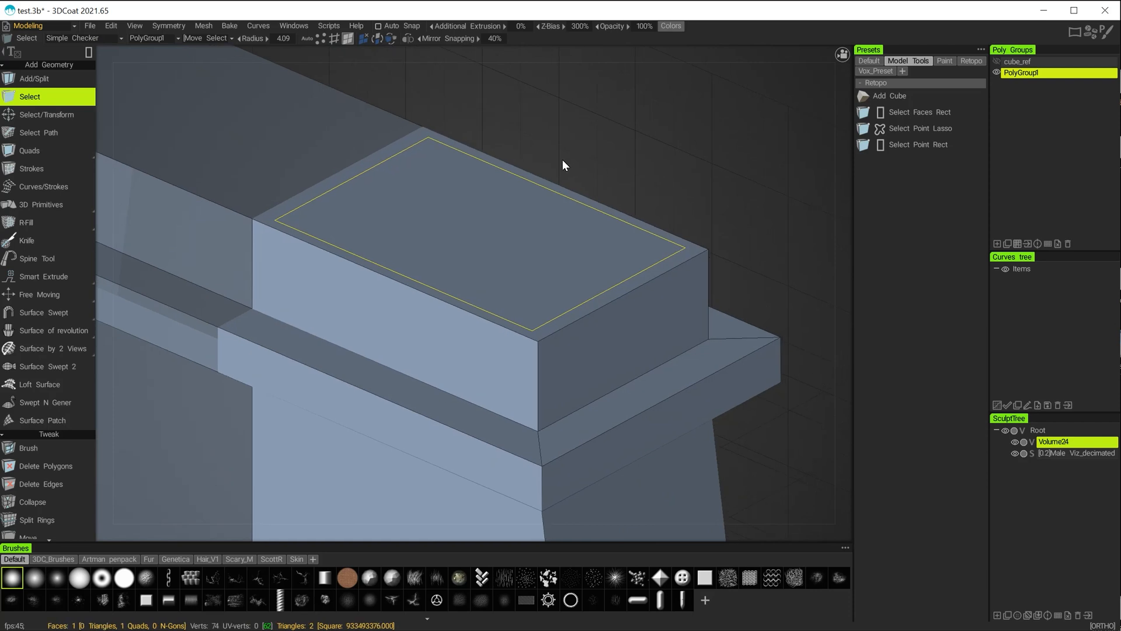
click(334, 39)
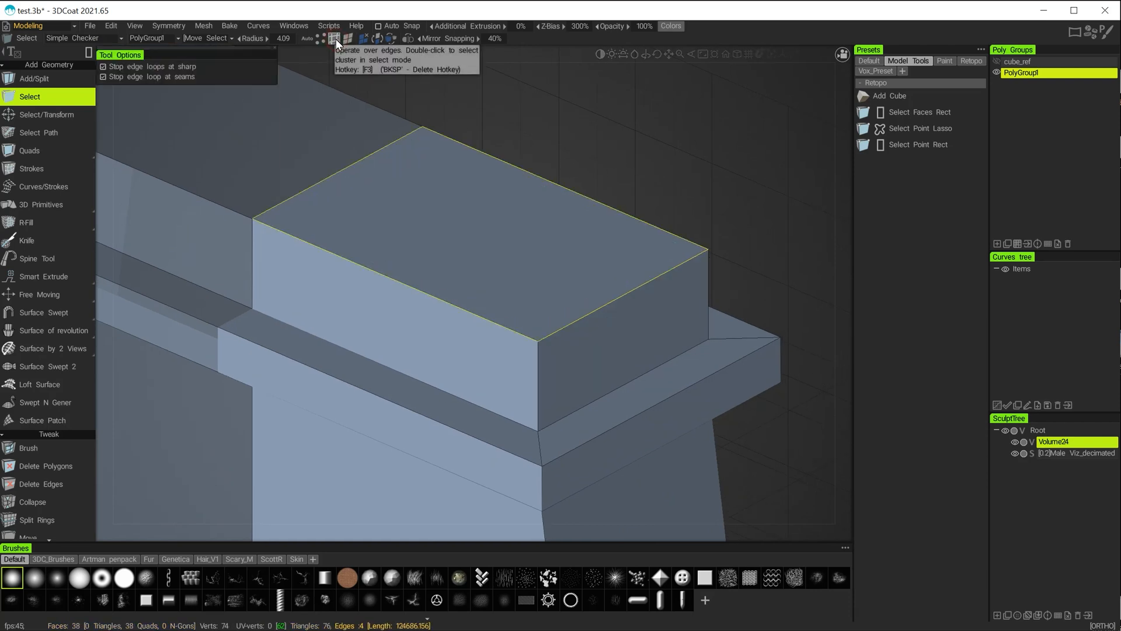
click(553, 149)
click(417, 293)
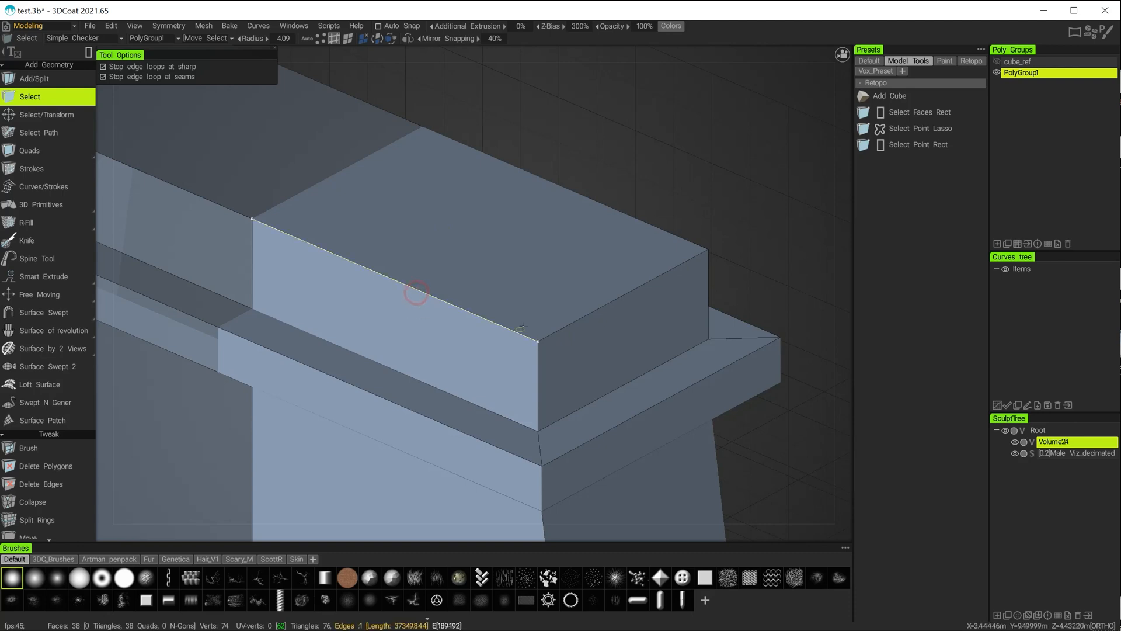
click(602, 299)
alt+drag(641, 186, 491, 199)
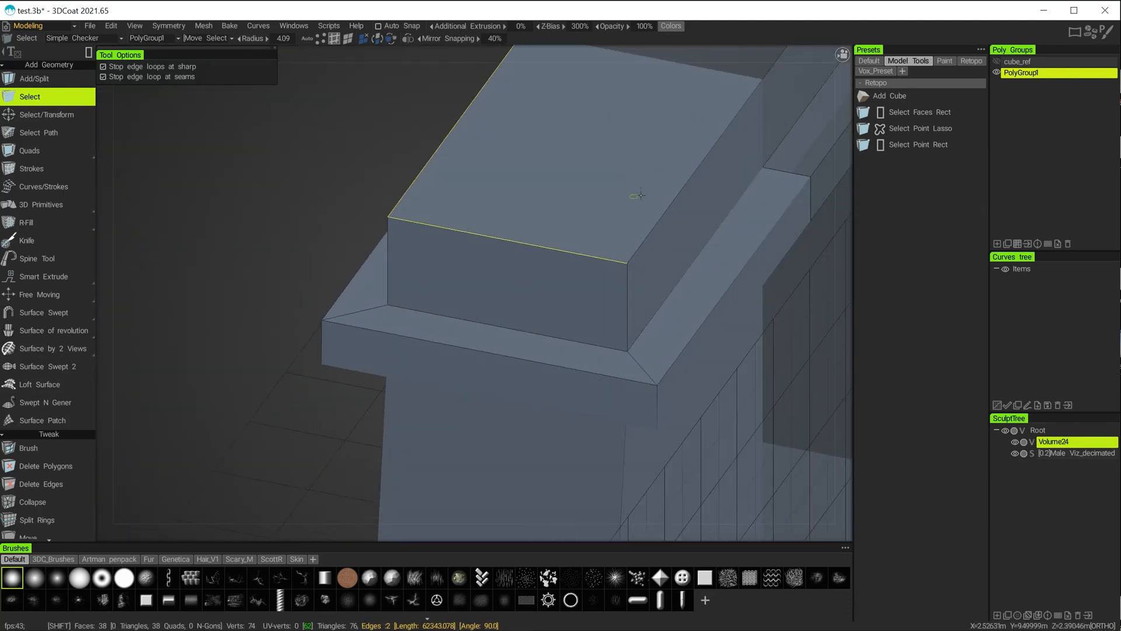
click(689, 177)
mouse_move(454, 234)
alt+mouse_down()
mouse_move(578, 218)
mouse_move(729, 290)
mouse_move(701, 257)
mouse_move(462, 250)
alt+mouse_up()
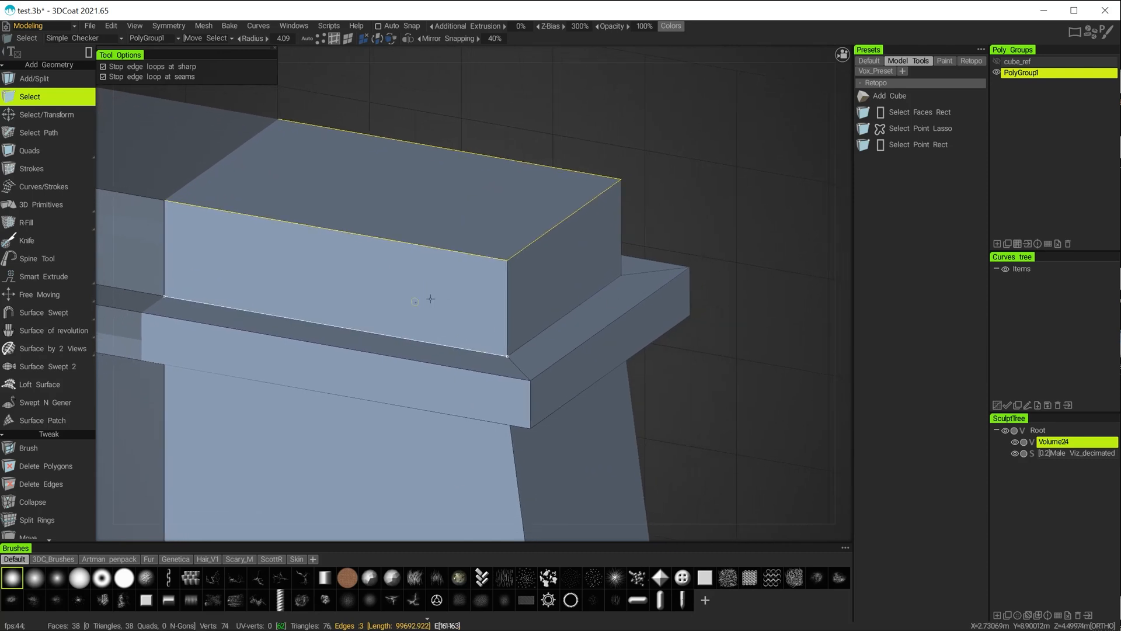
Step: Bevel the three selected top edges with a bevel size of 13.4 and 1 segment
key(space)
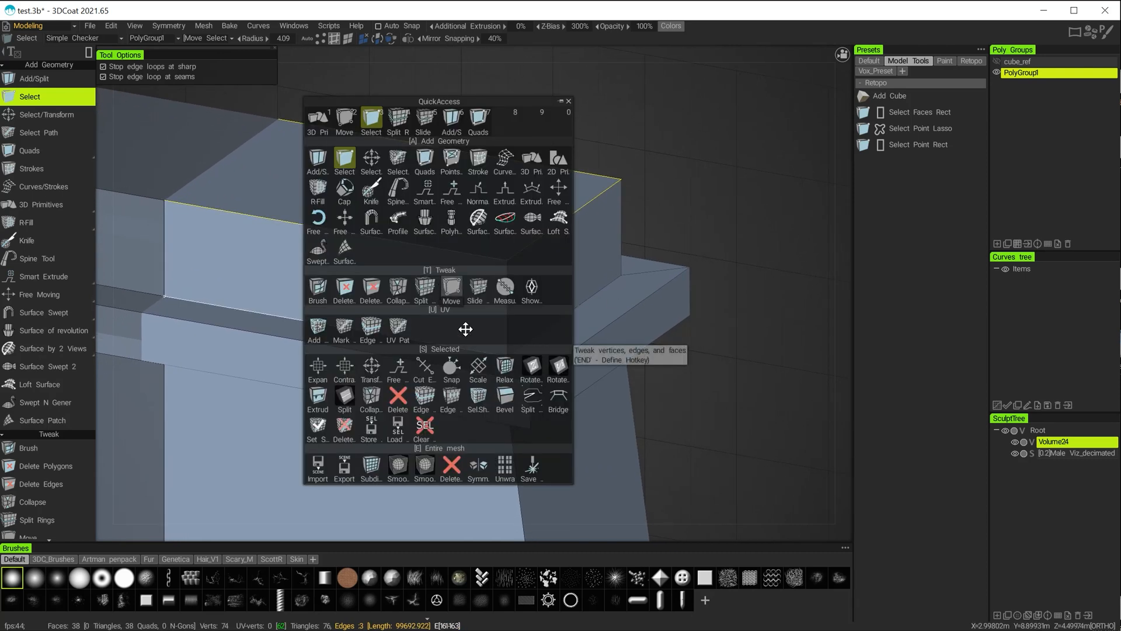
click(506, 396)
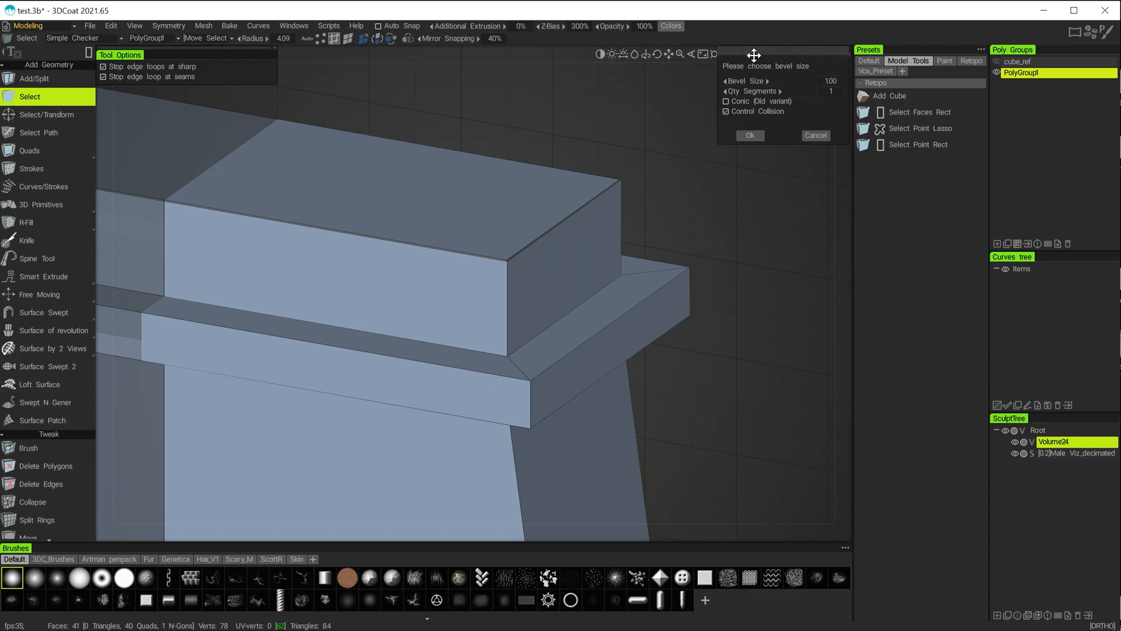
drag(751, 50, 675, 100)
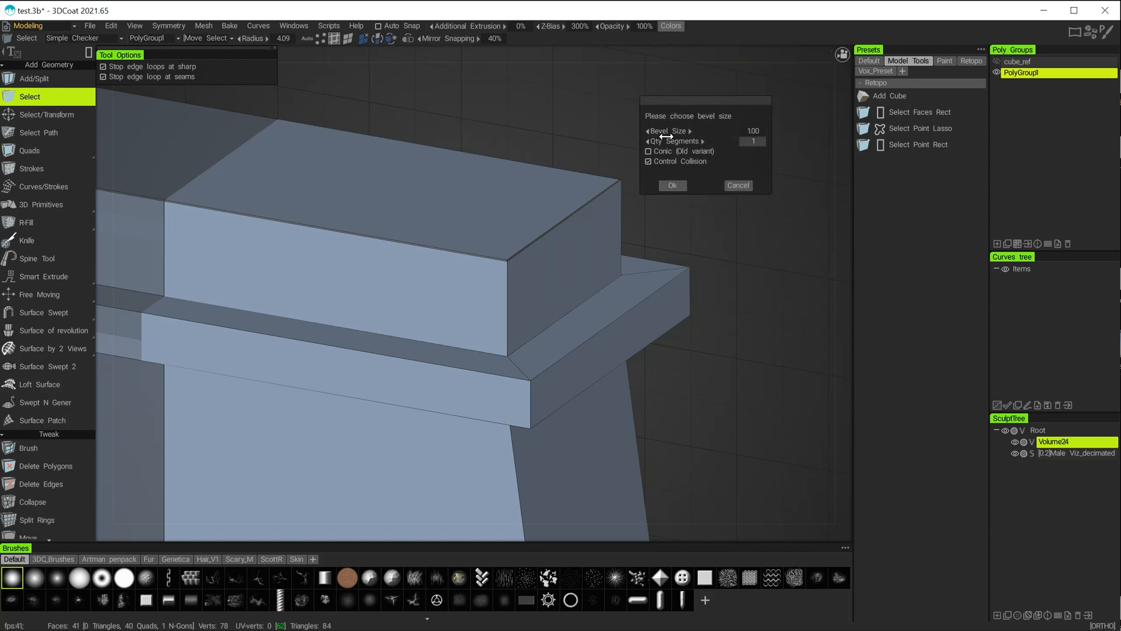
drag(682, 131, 818, 149)
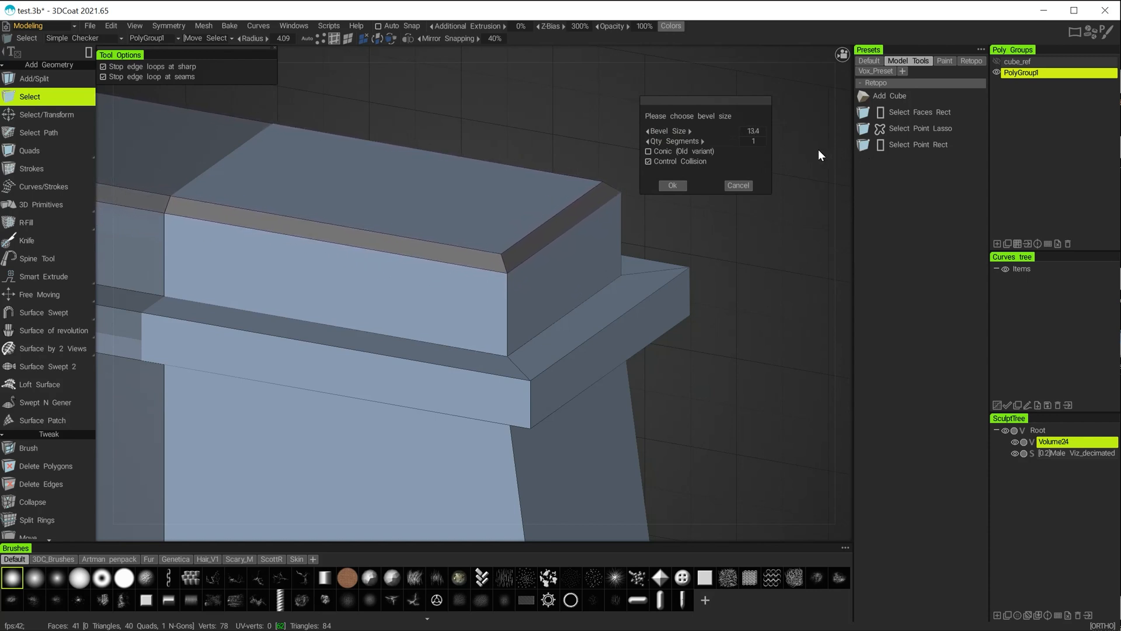
click(679, 186)
alt+drag(679, 185, 637, 180)
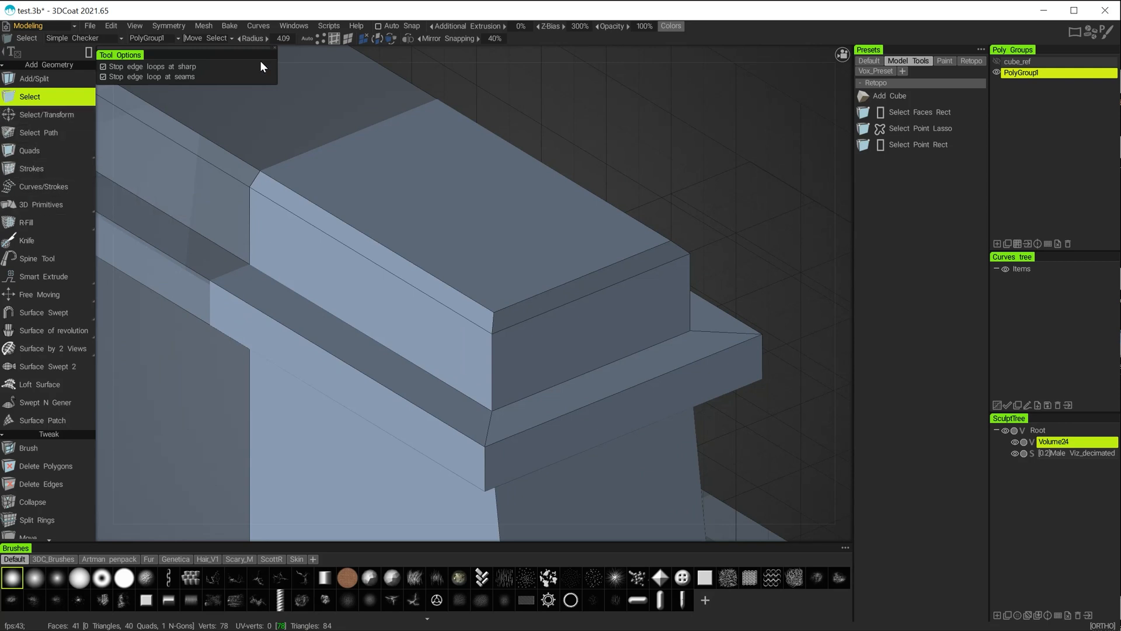
Step: Select the top face of the raised block and start an Inset on it with a size of 19.5
click(403, 170)
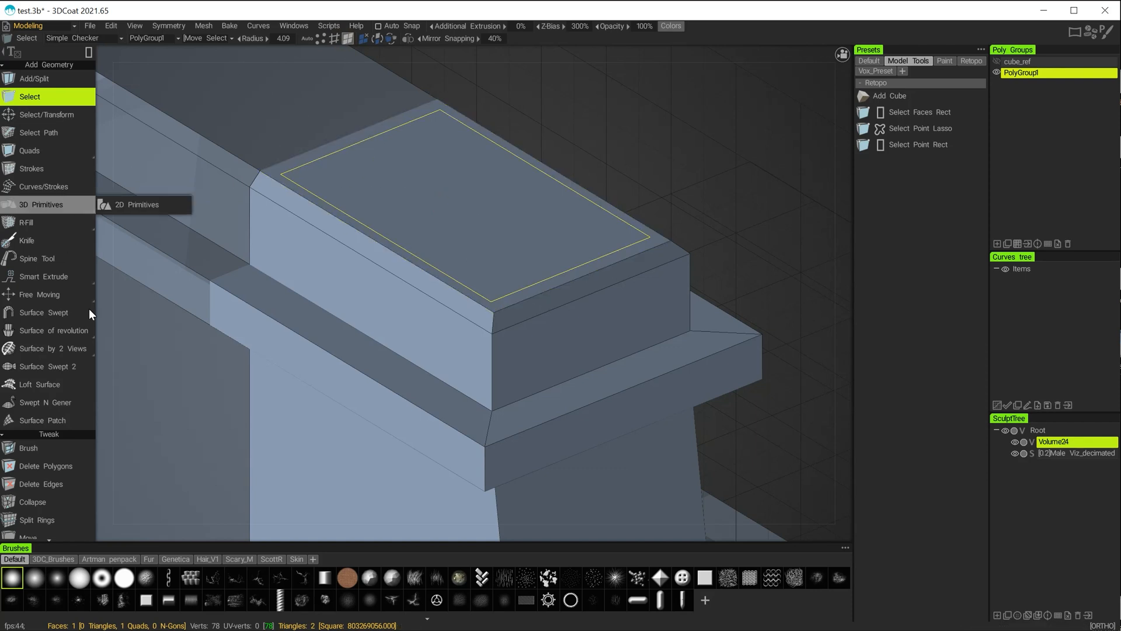
scroll(46, 350, down, 5)
scroll(49, 351, down, 1)
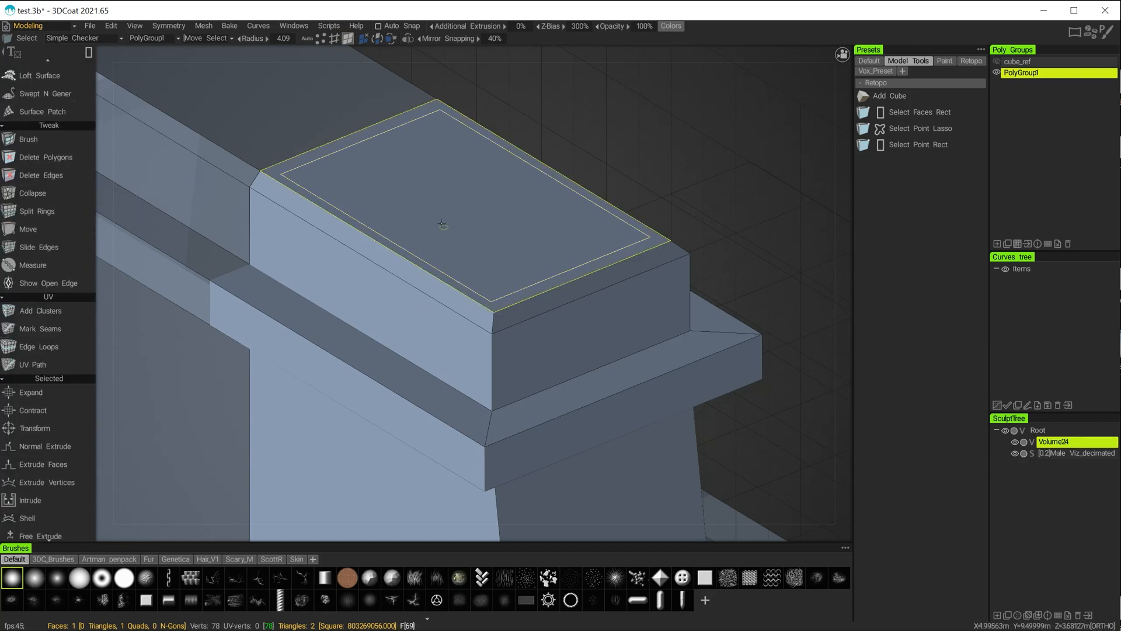
key(space)
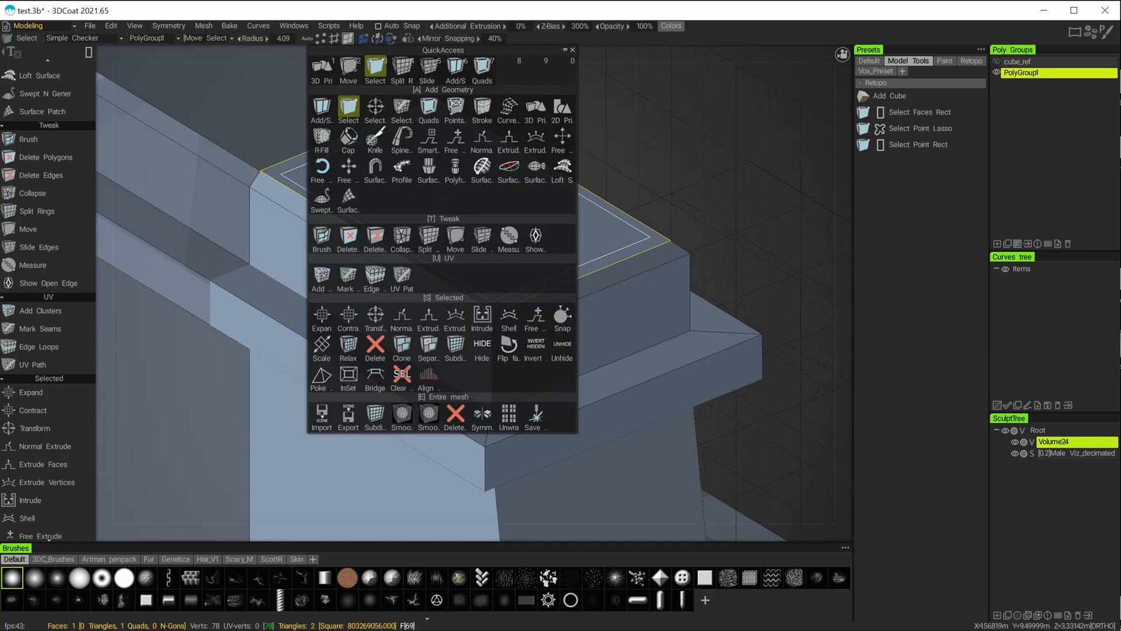
click(351, 372)
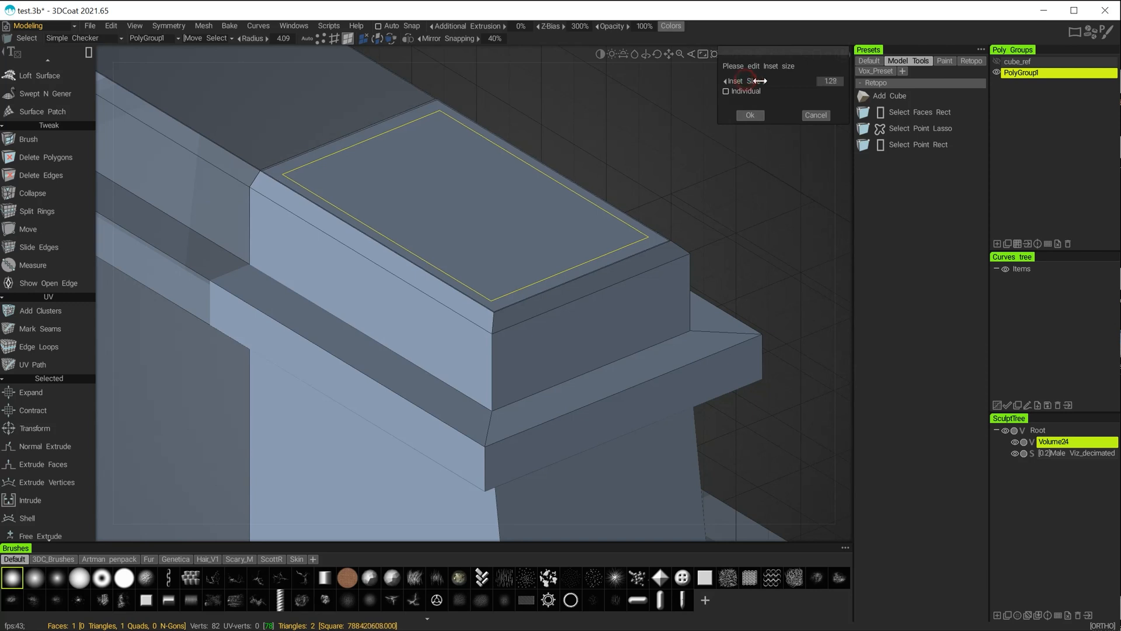
drag(759, 81, 924, 93)
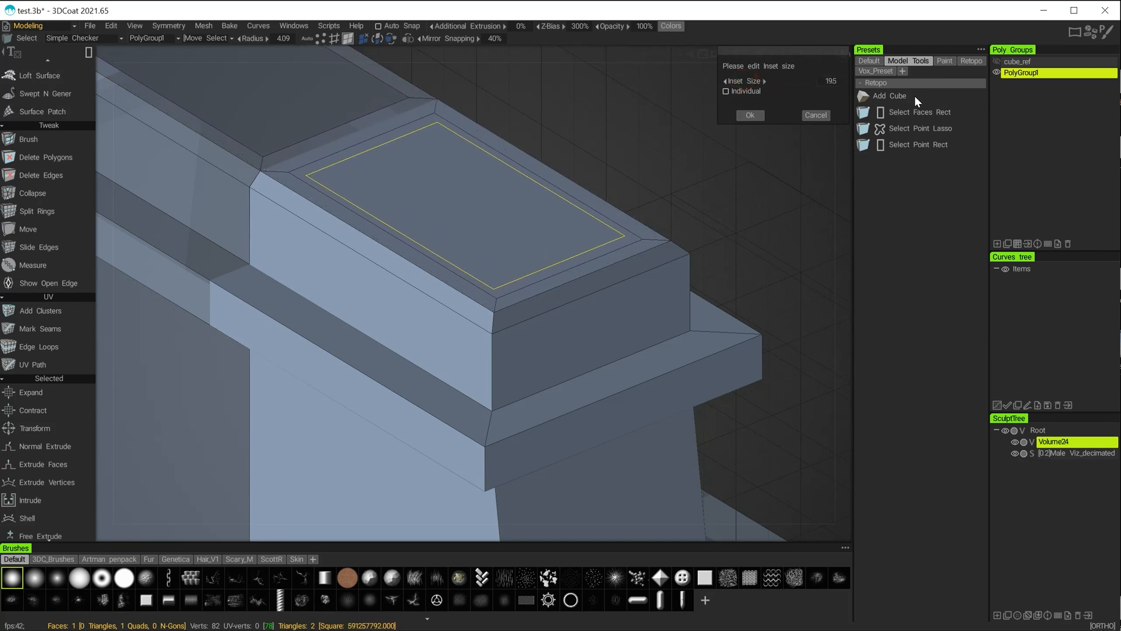
Step: Enable the Individual option for the top-face inset, set its size to 20.4 and apply it
click(743, 93)
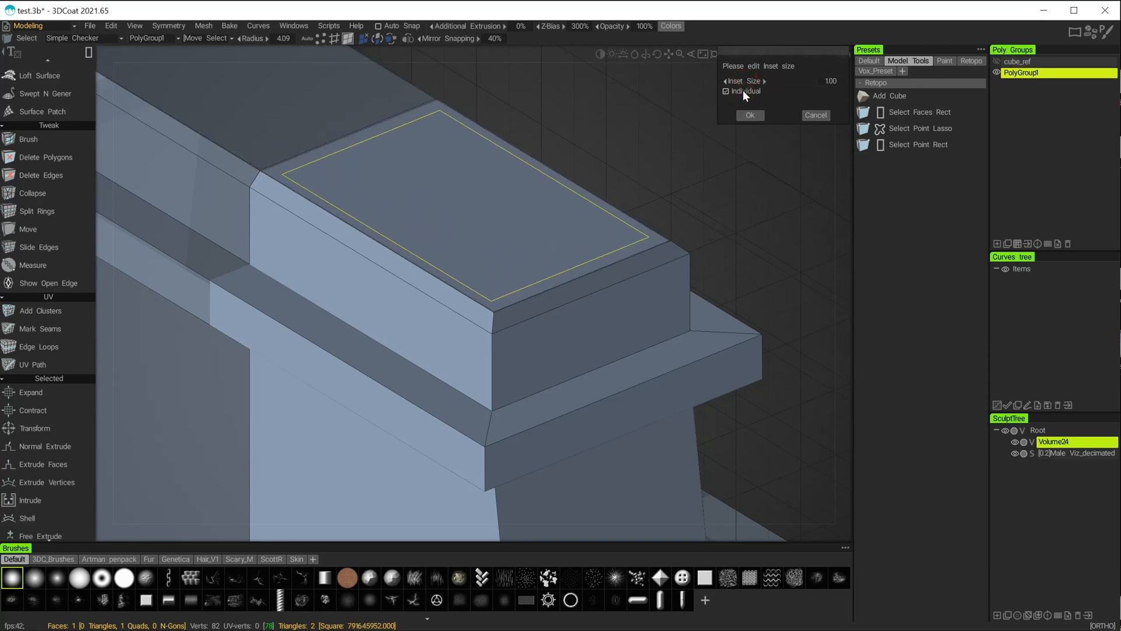
drag(750, 82, 714, 138)
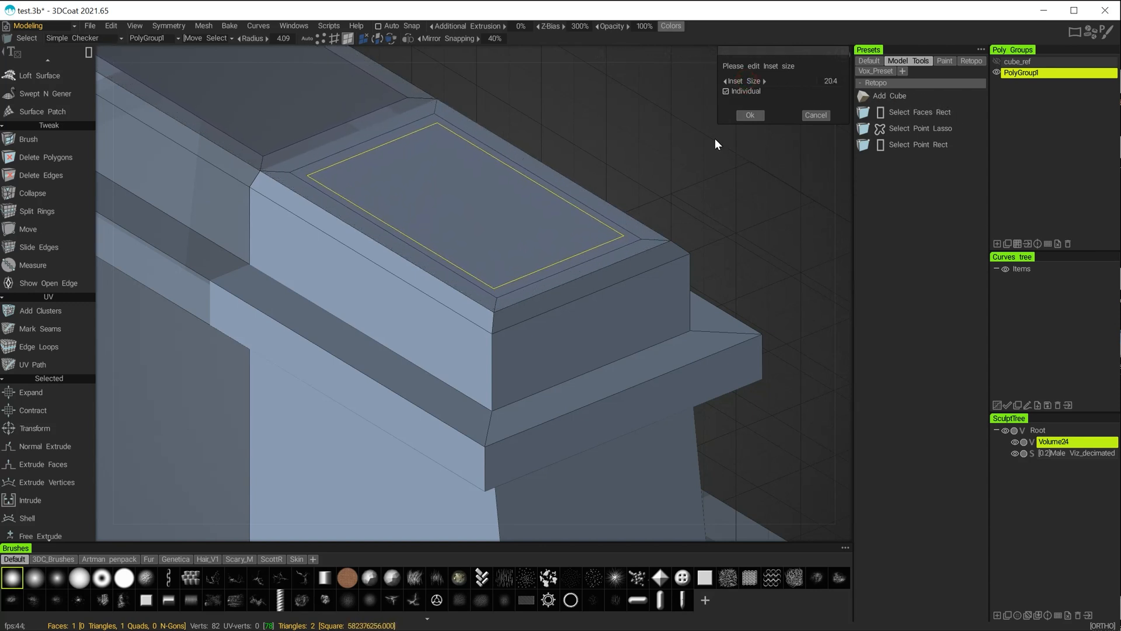
alt+drag(604, 108, 540, 159)
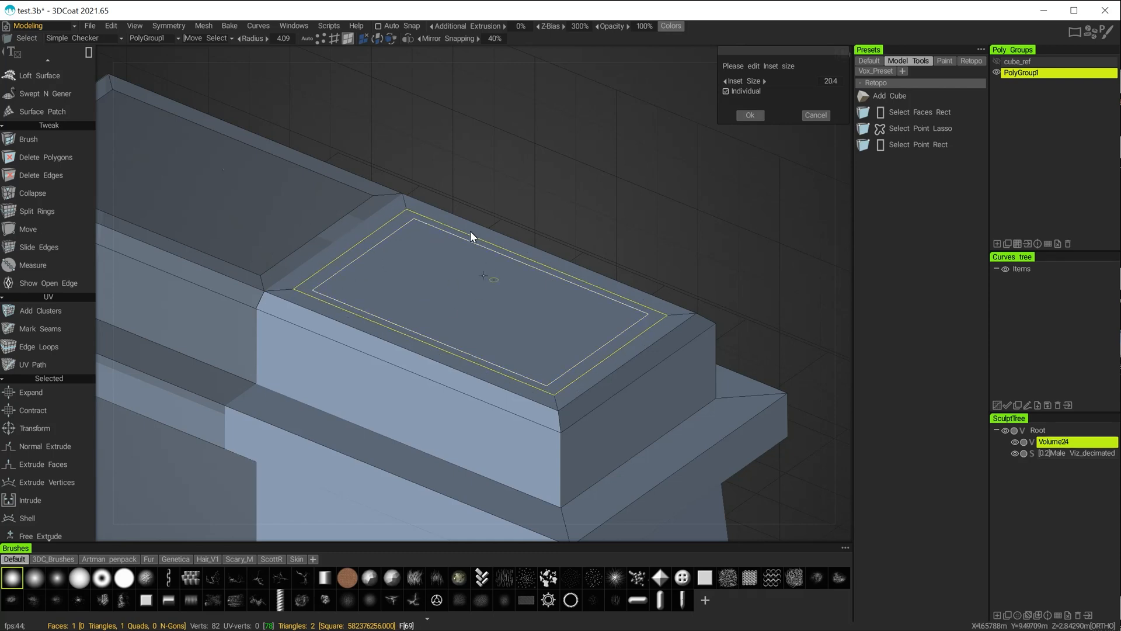
alt+drag(471, 231, 371, 222)
alt+middle_drag(484, 186, 573, 174)
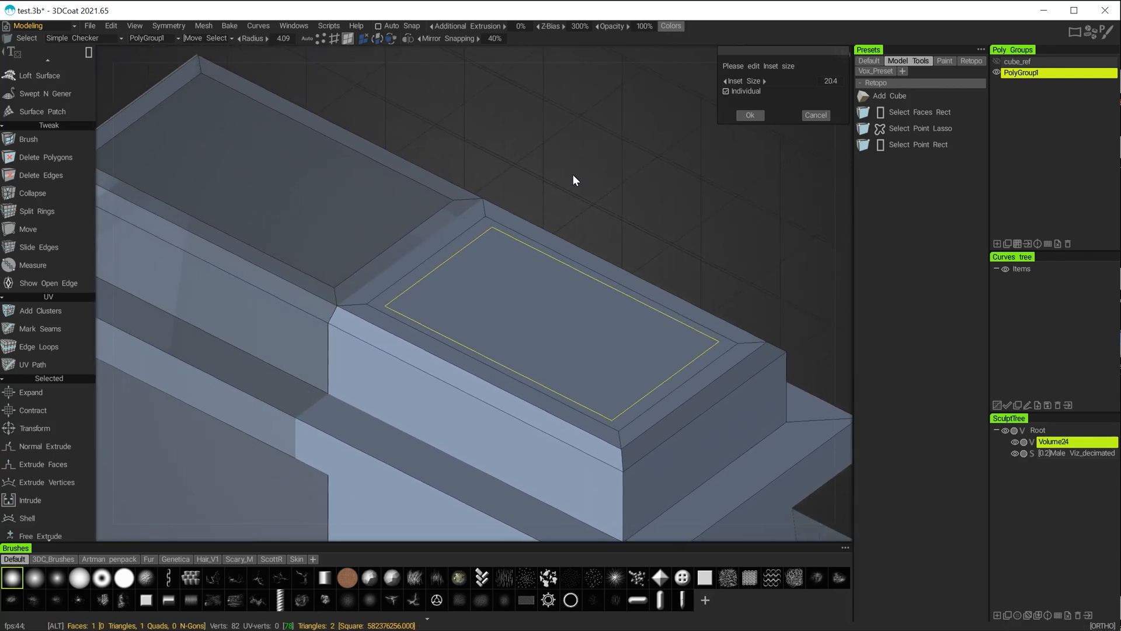
alt+drag(573, 174, 496, 178)
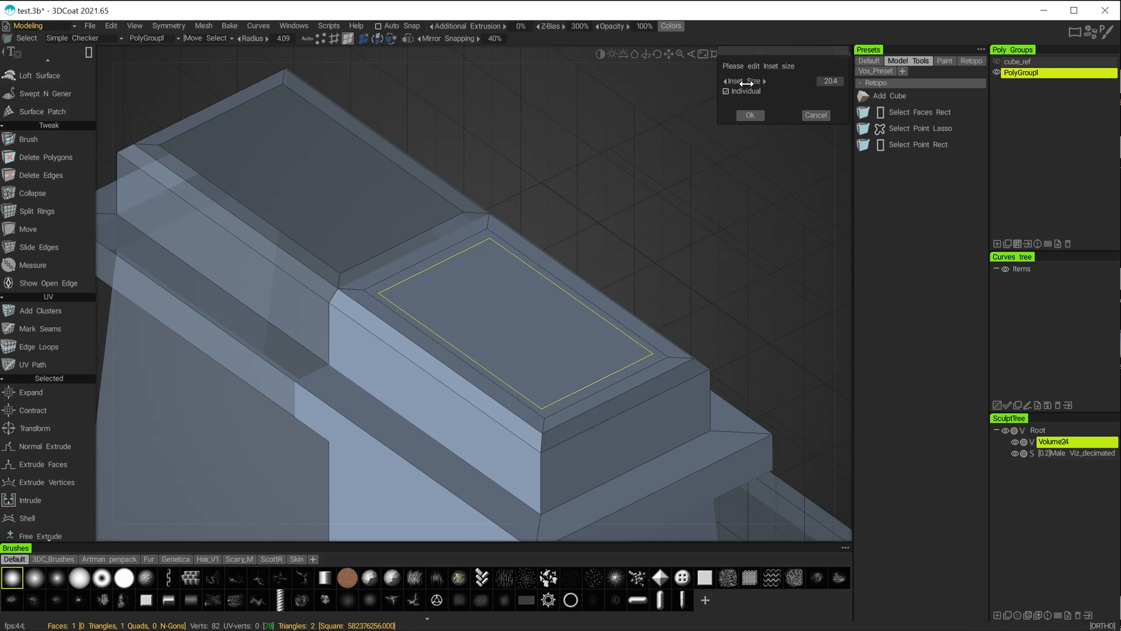
mouse_move(561, 180)
mouse_down()
mouse_move(596, 164)
mouse_move(583, 187)
mouse_up()
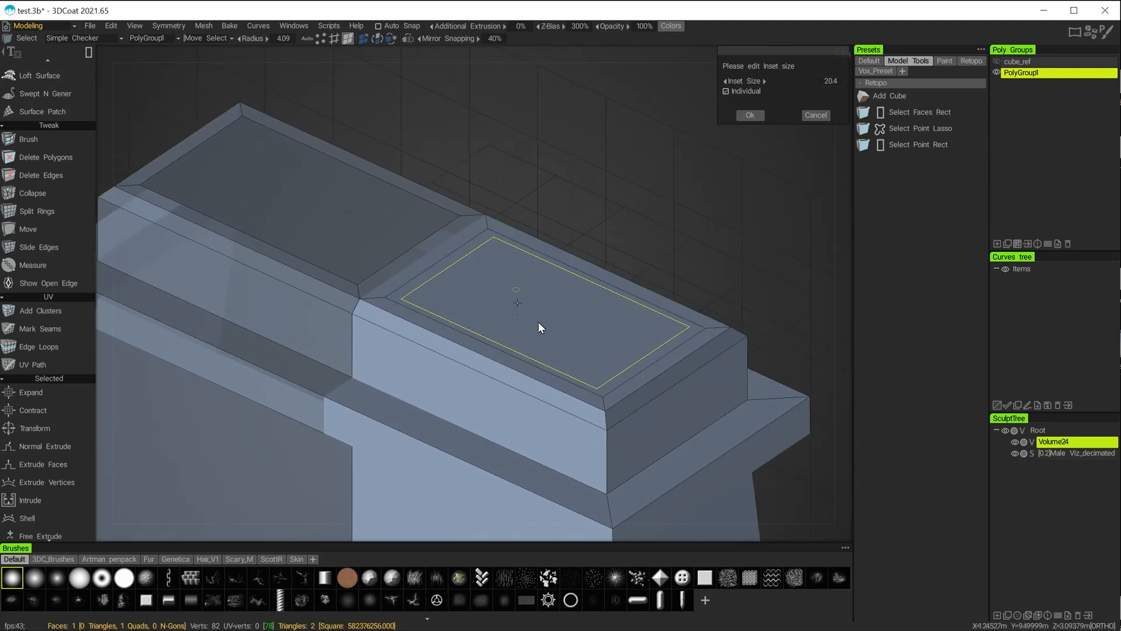
click(748, 114)
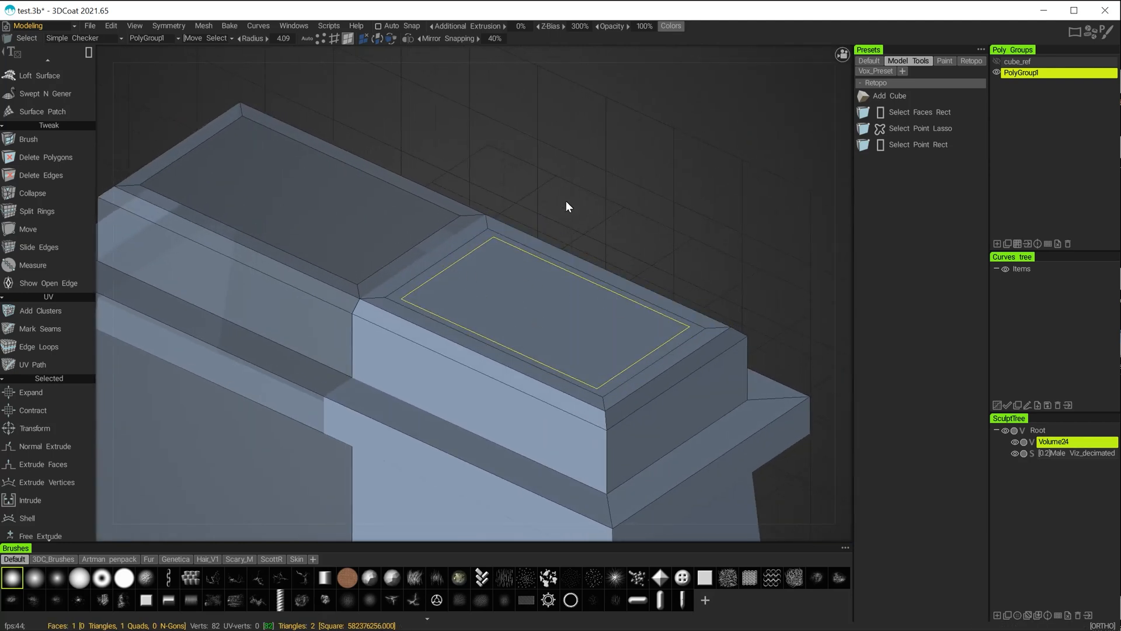
Step: Turn off Virtual Mirror Mode so that only the real half of the mesh is shown
alt+middle_drag(571, 197, 553, 163)
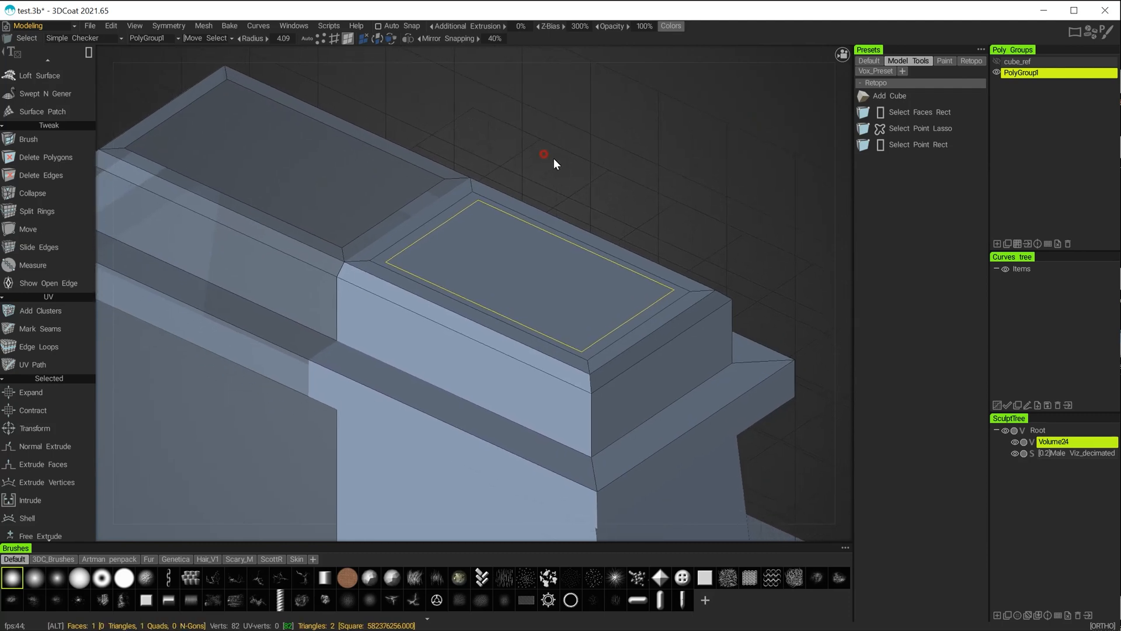
alt+drag(554, 163, 593, 159)
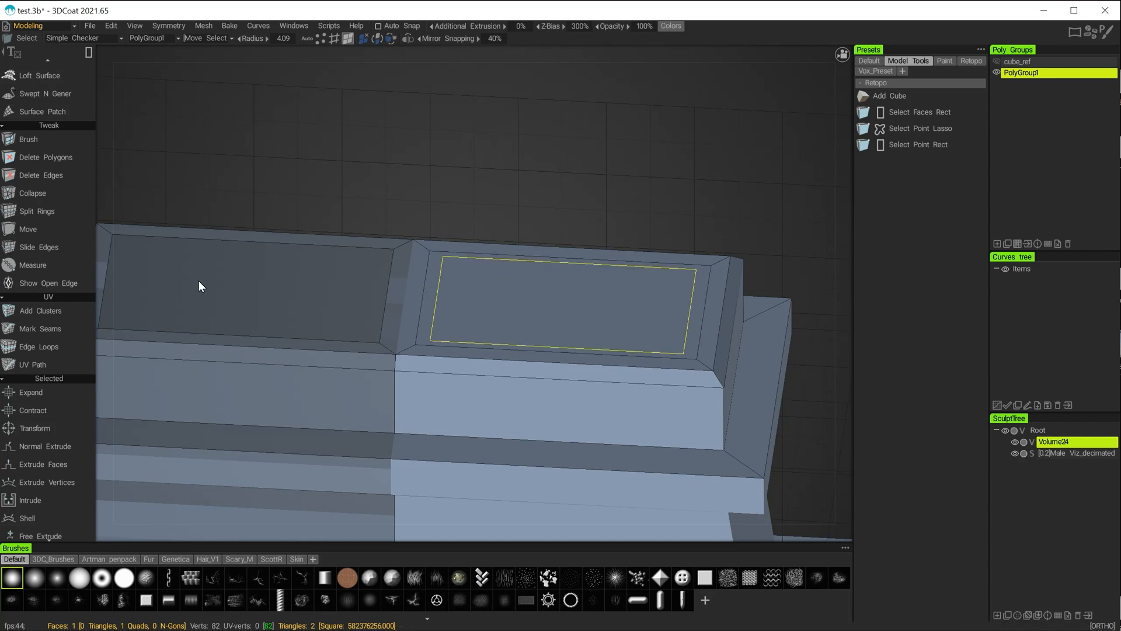
middle_drag(474, 191, 461, 188)
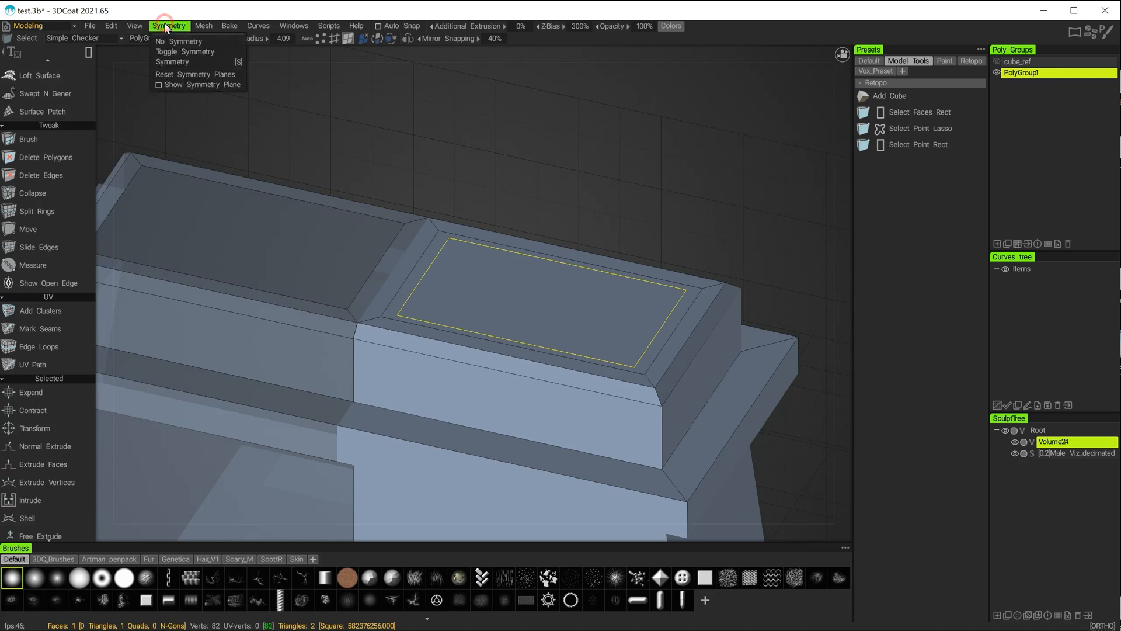
mouse_move(204, 26)
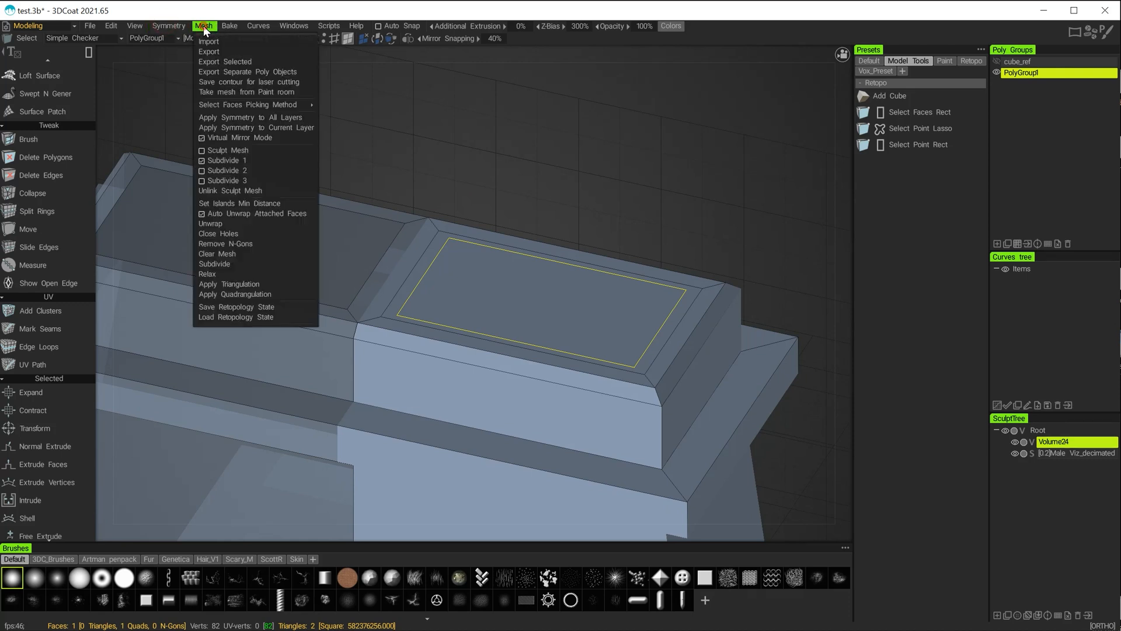
click(205, 138)
Step: Examine the half model's mirror-plane side and inset top face from several angles
alt+drag(457, 116, 551, 105)
alt+right_drag(543, 124, 411, 107)
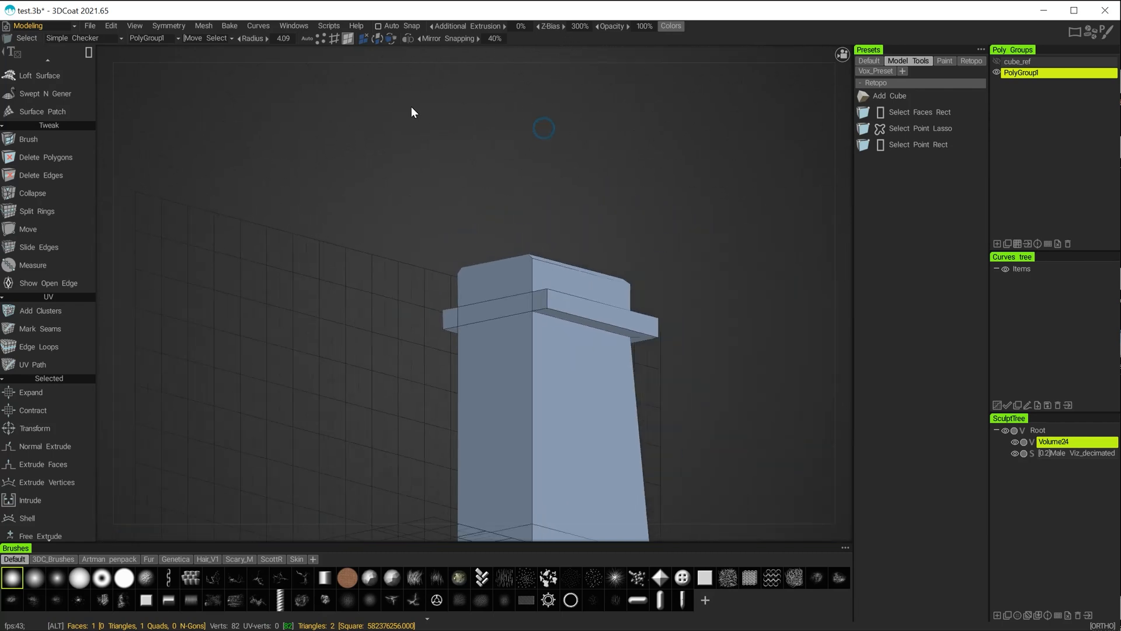
alt+middle_drag(480, 219, 440, 71)
alt+drag(437, 241, 408, 299)
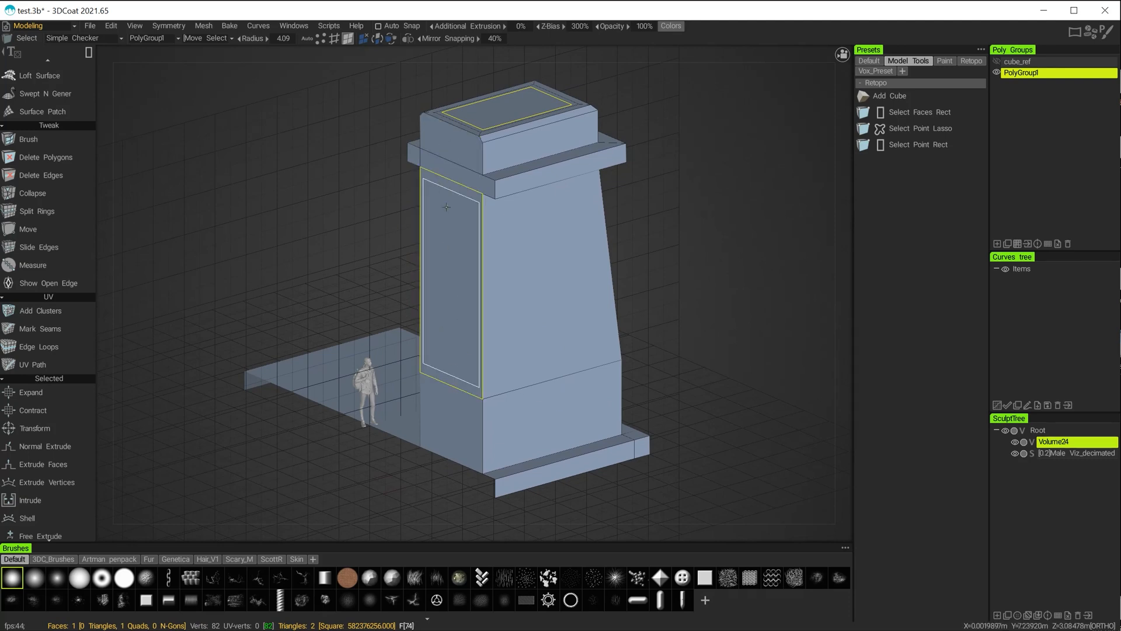
alt+middle_drag(271, 256, 319, 341)
alt+right_drag(419, 231, 528, 256)
alt+middle_drag(528, 256, 465, 316)
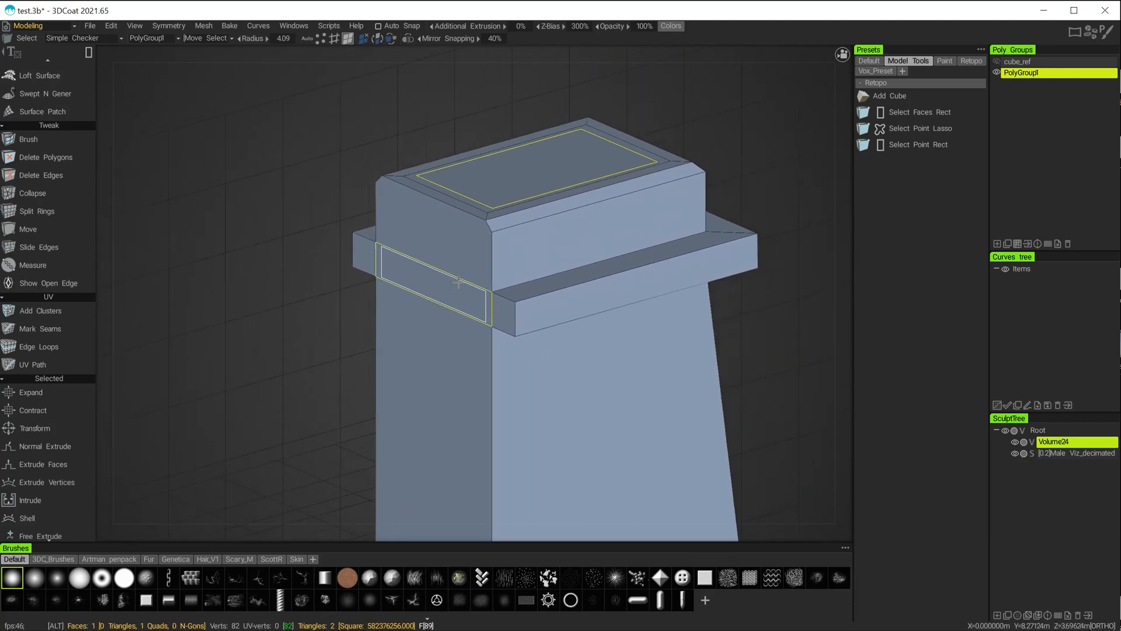
alt+drag(415, 260, 405, 298)
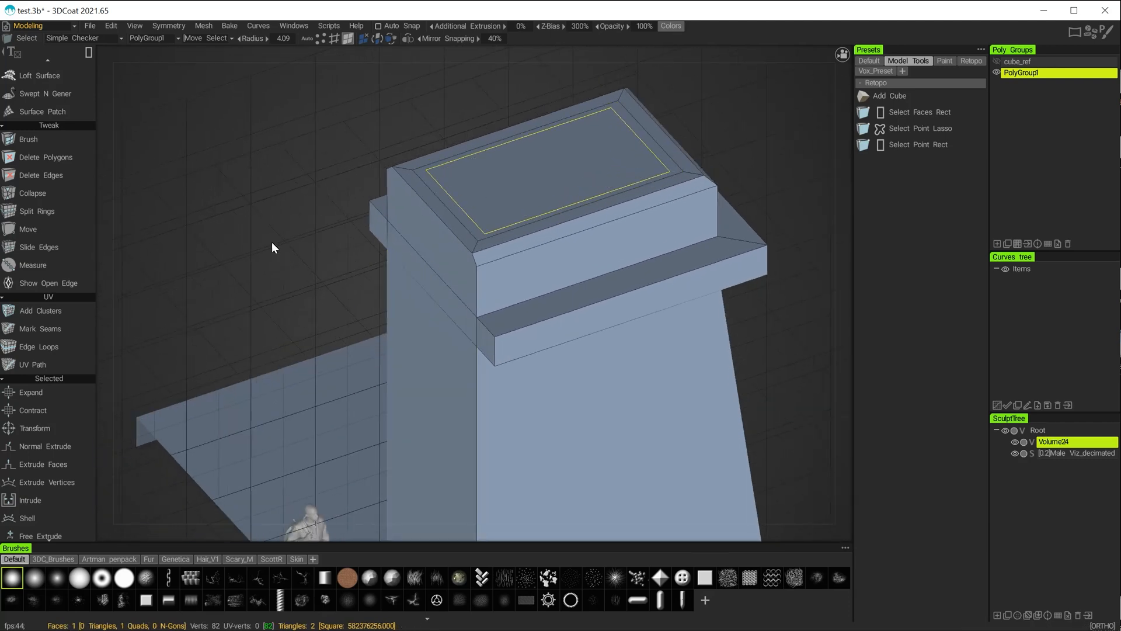
Step: Clear the face selection and delete the inset's border strip that runs along the mirror plane
key(Escape)
alt+drag(304, 209, 435, 237)
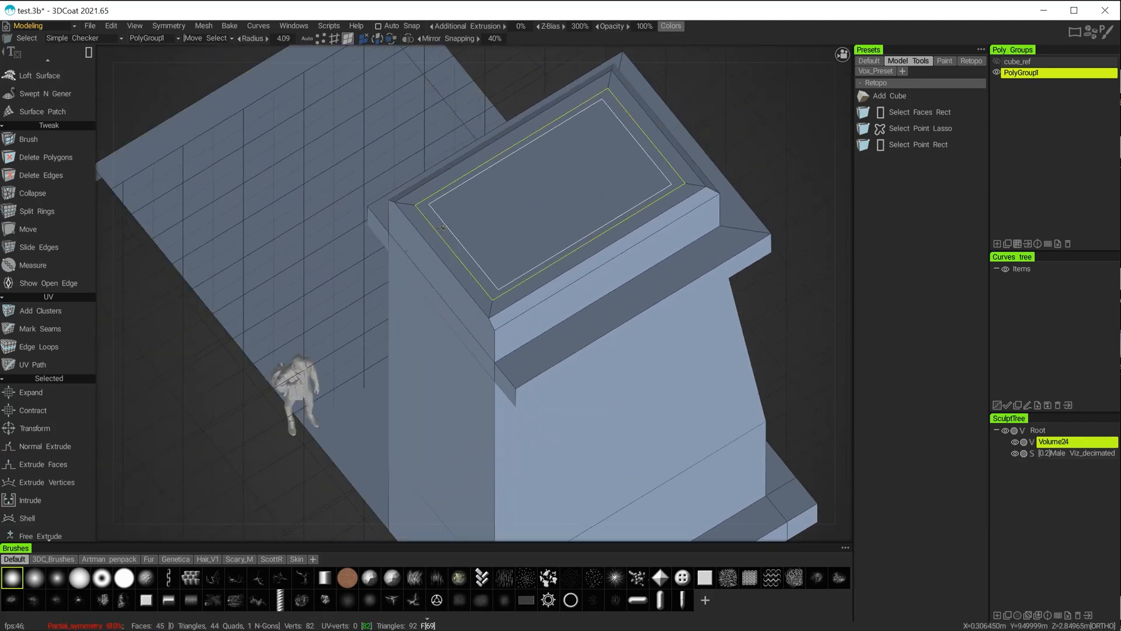
click(433, 239)
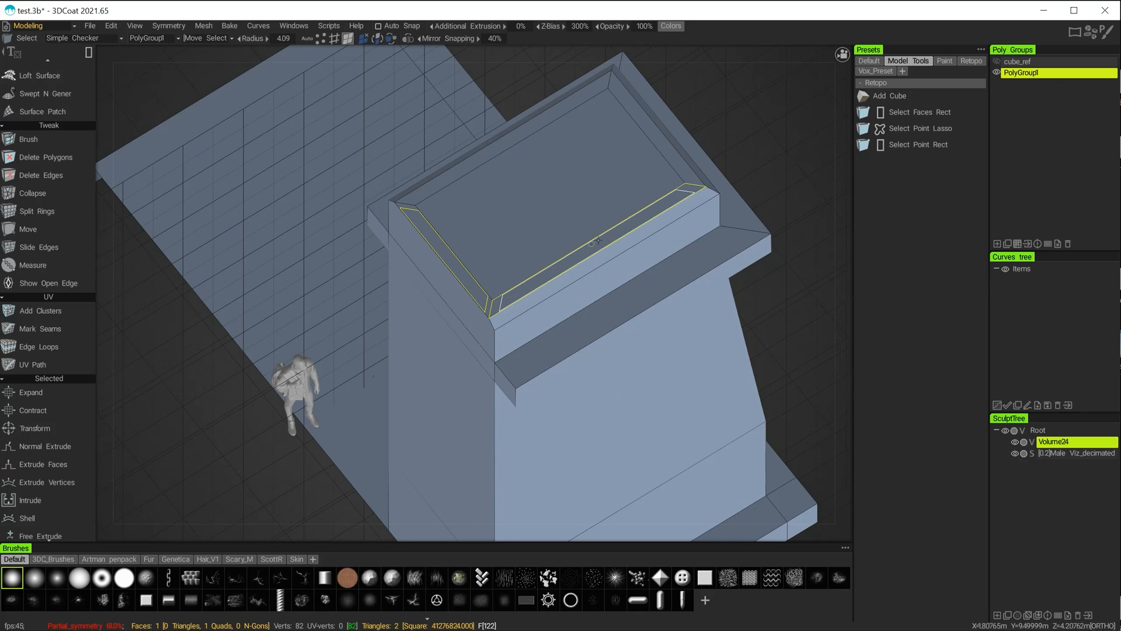
double_click(596, 240)
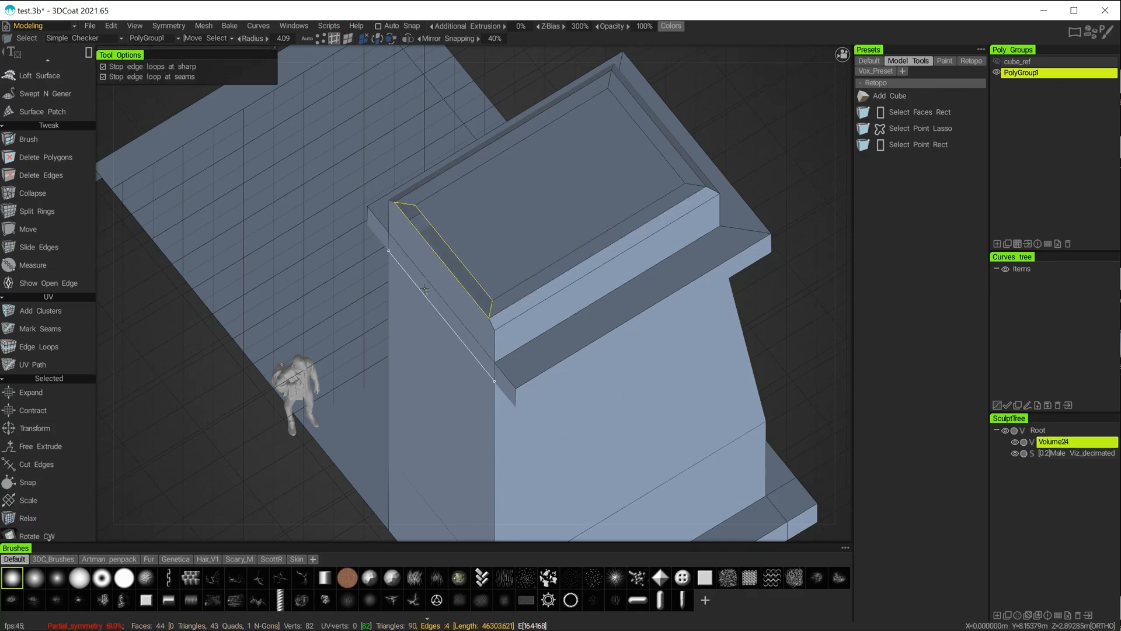
Step: Select the six faces lying on the mirror plane, covering the raised block, the band and both body sections, and delete them
alt+drag(414, 327, 482, 263)
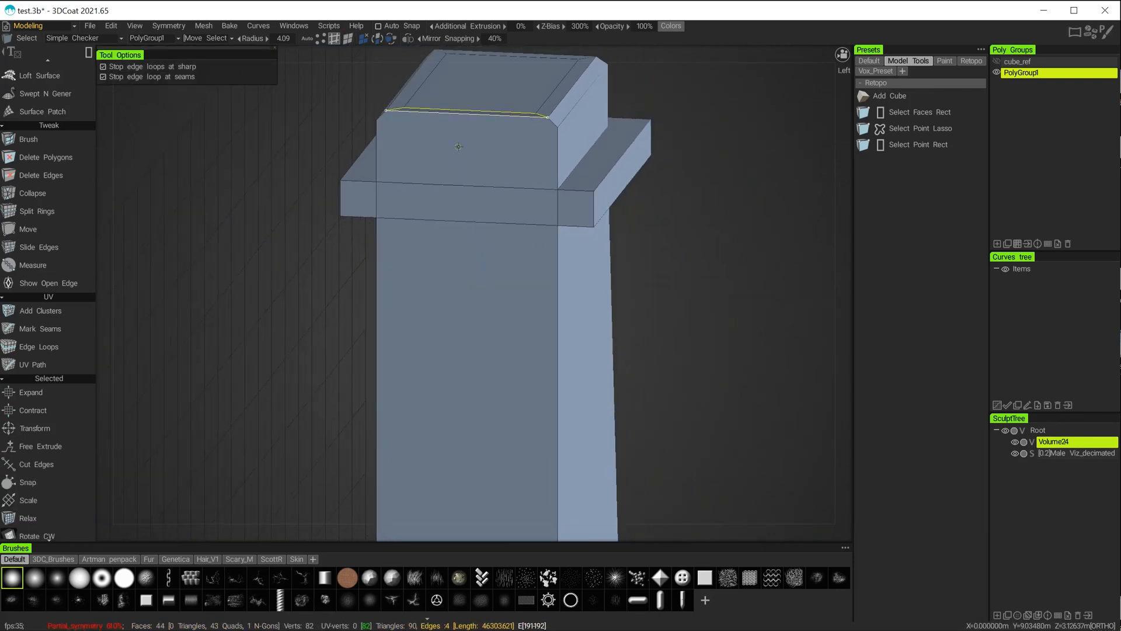
key(3)
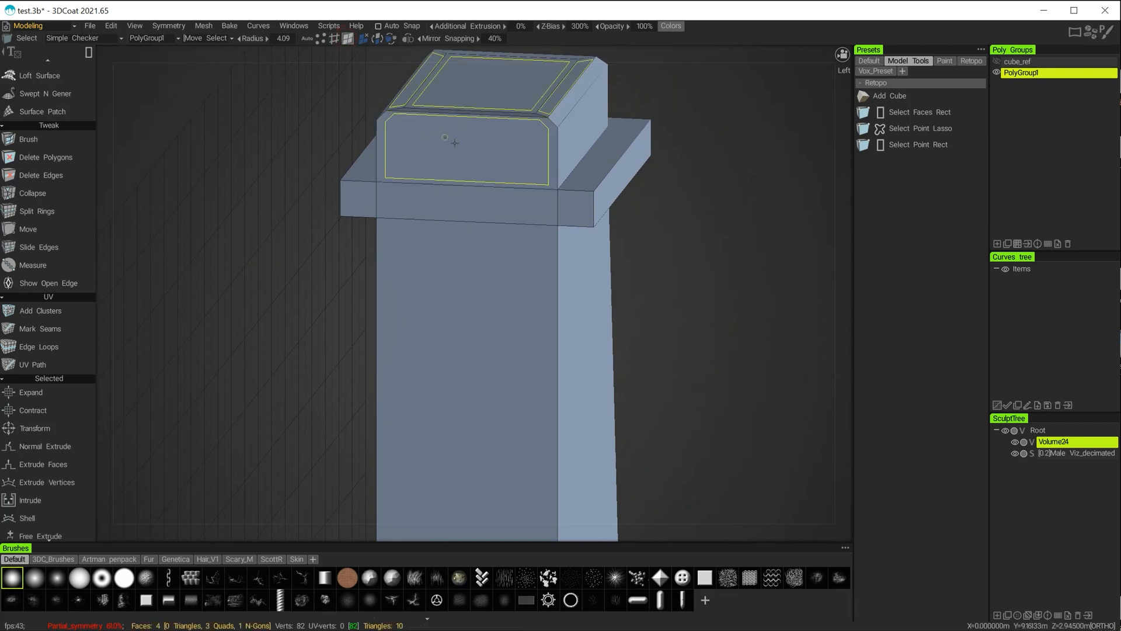
click(429, 161)
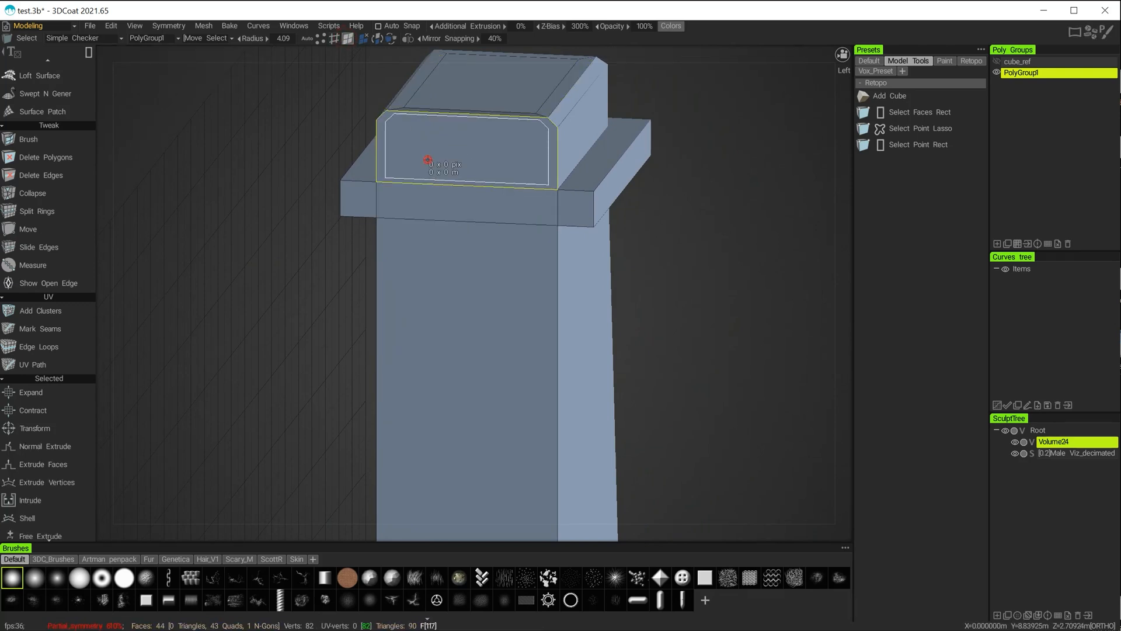
shift+click(355, 202)
shift+click(446, 201)
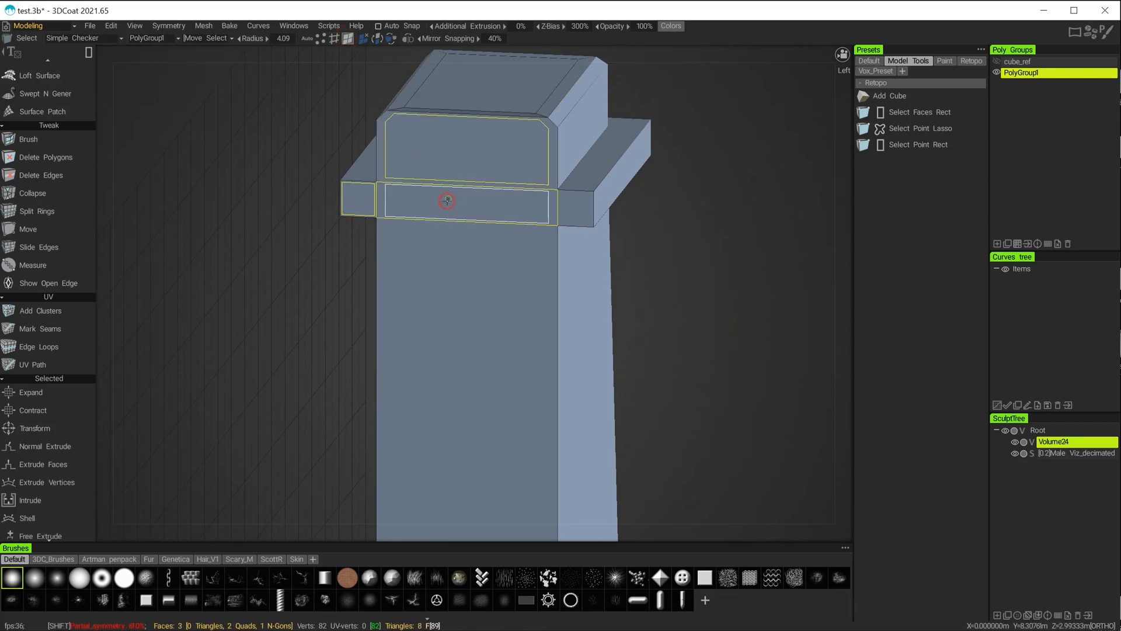
shift+click(570, 209)
shift+click(504, 261)
alt+drag(609, 362, 556, 395)
alt+middle_drag(556, 394, 657, 196)
alt+drag(467, 474, 483, 461)
shift+click(465, 465)
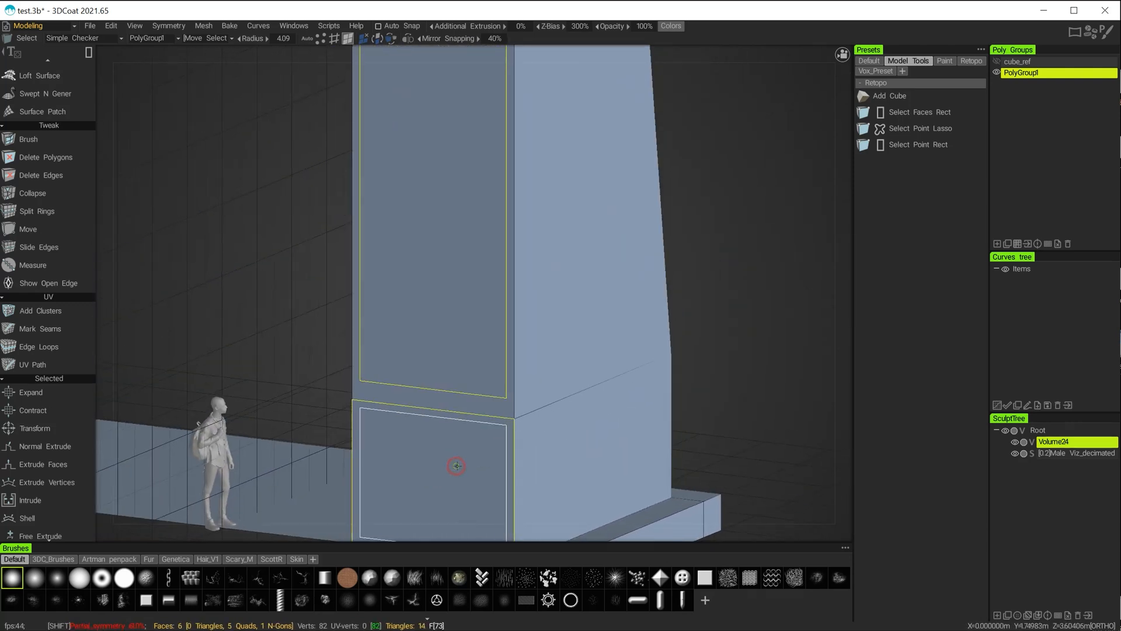
alt+middle_drag(578, 446, 550, 458)
alt+middle_drag(565, 280, 567, 455)
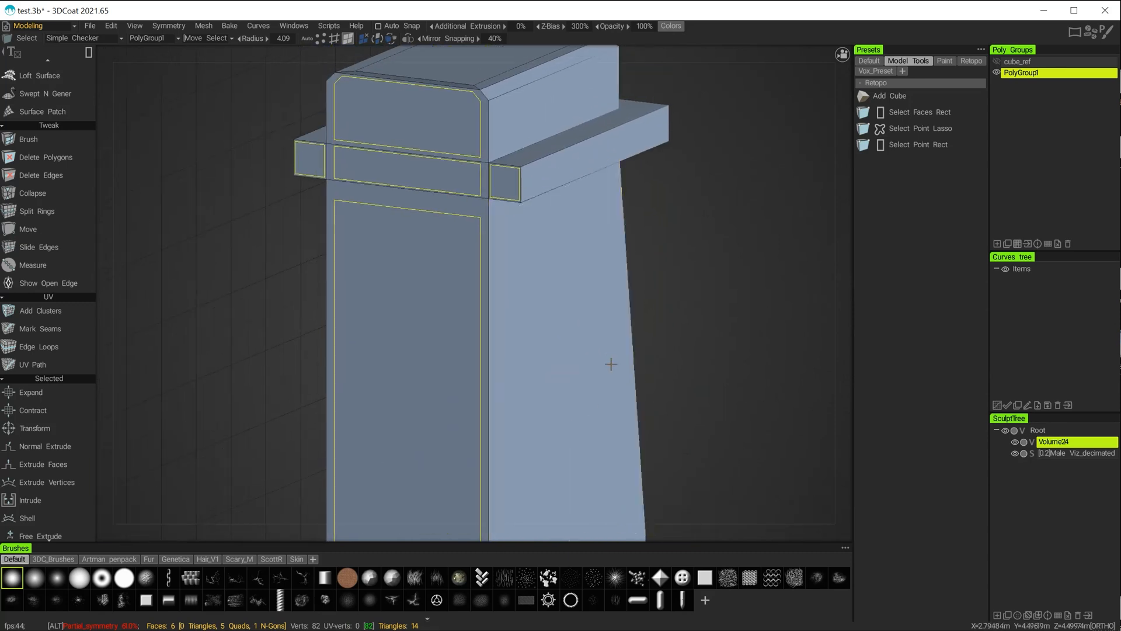
mouse_move(609, 360)
alt+mouse_down()
mouse_move(587, 373)
mouse_move(602, 361)
alt+mouse_up()
key(2)
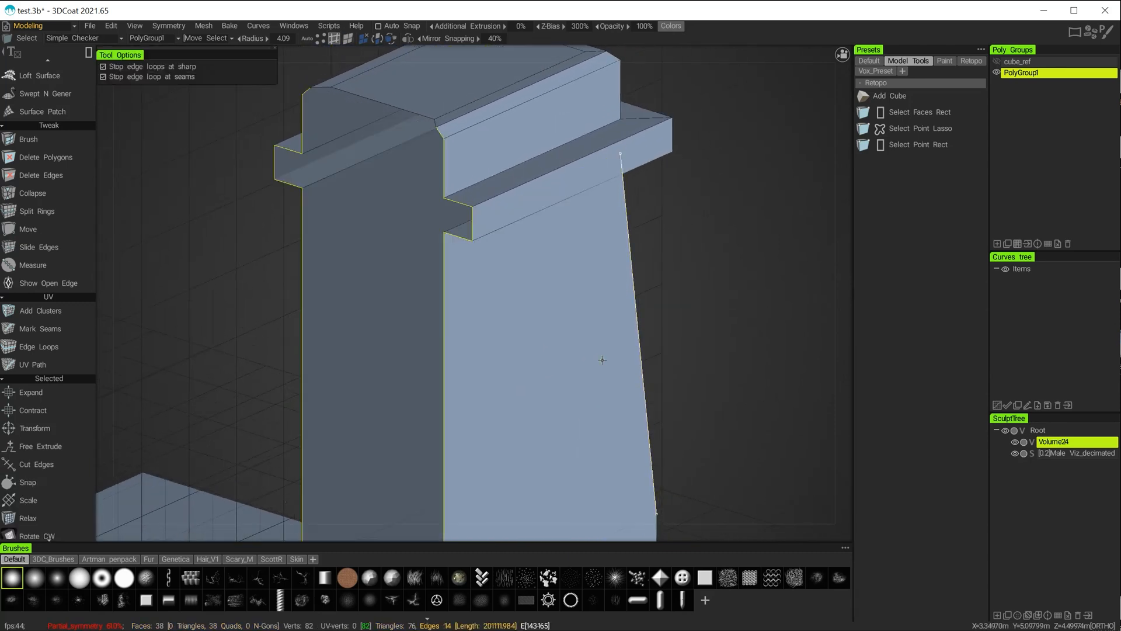
Step: Look straight down on the open mirror-plane side of the inset top and clear the edge selection
alt+drag(649, 282, 531, 270)
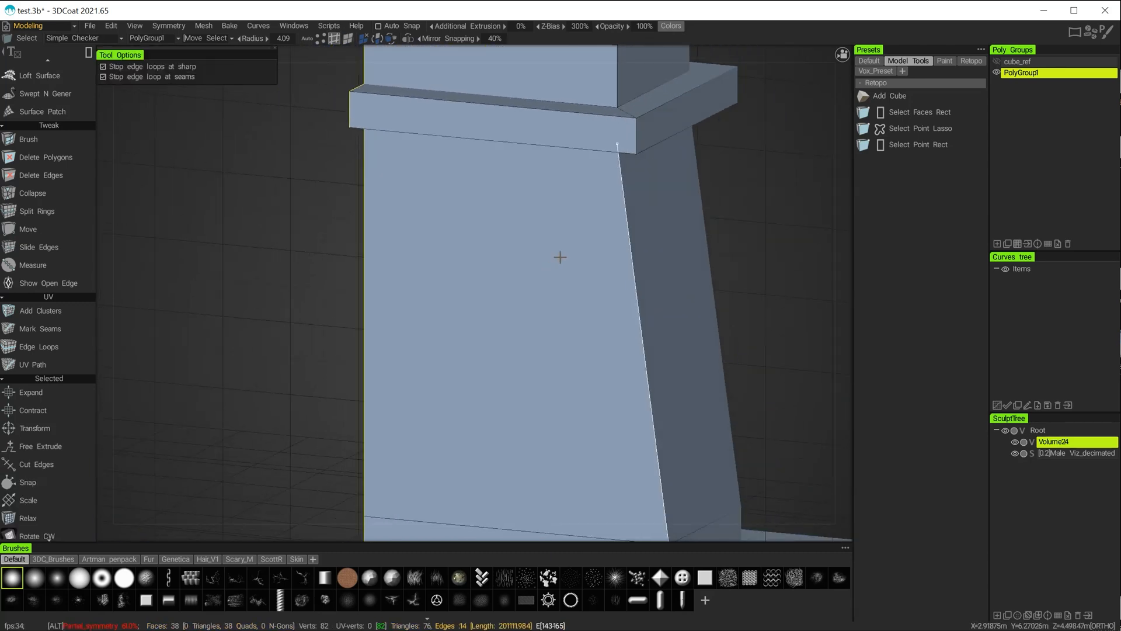
alt+middle_drag(559, 255, 539, 502)
alt+drag(294, 338, 650, 256)
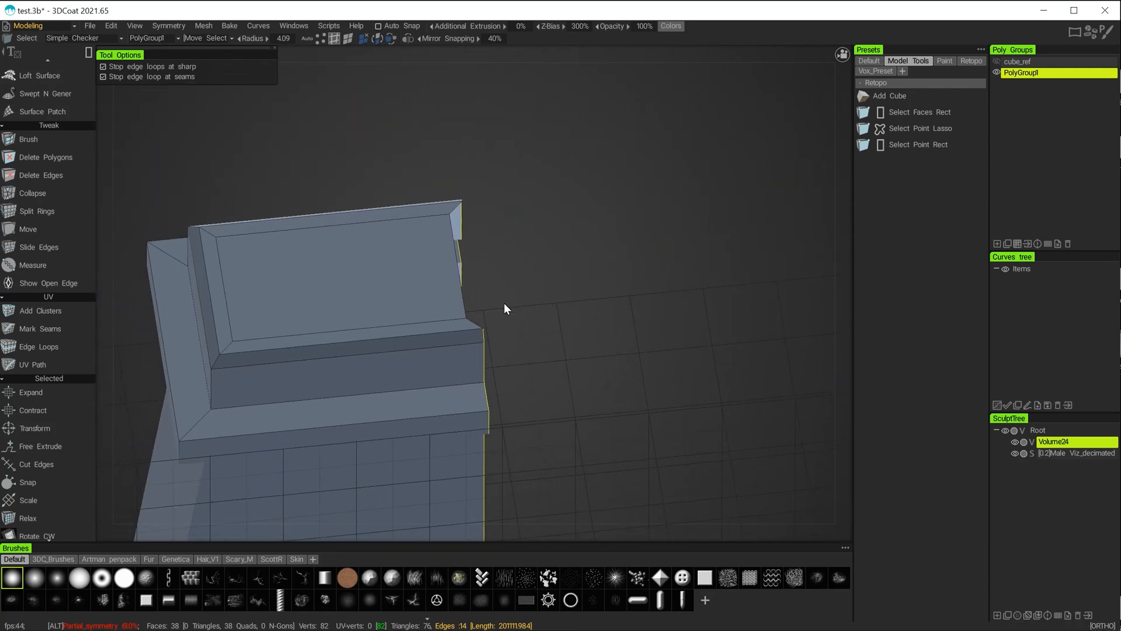
alt+right_drag(503, 302, 588, 342)
alt+drag(593, 339, 518, 406)
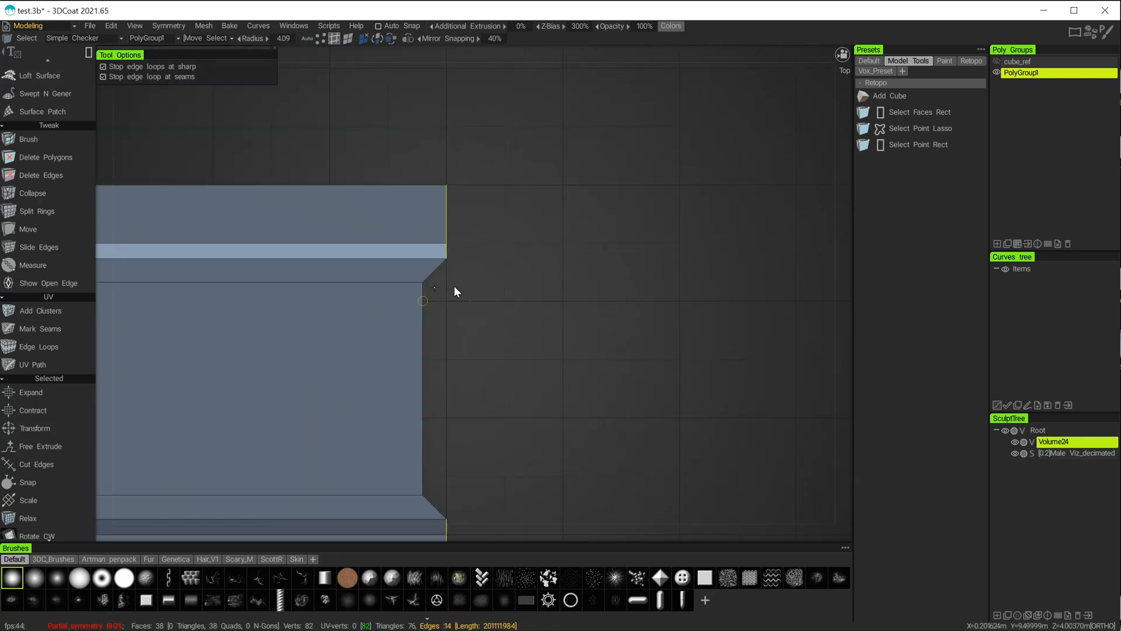
alt+middle_drag(520, 339, 529, 245)
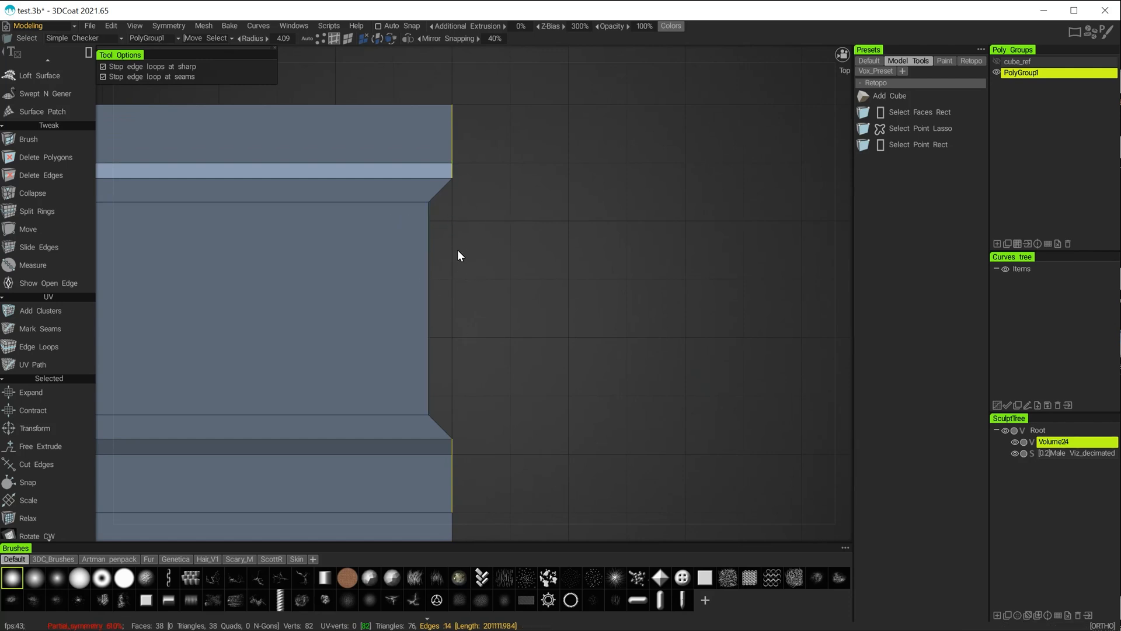
click(589, 256)
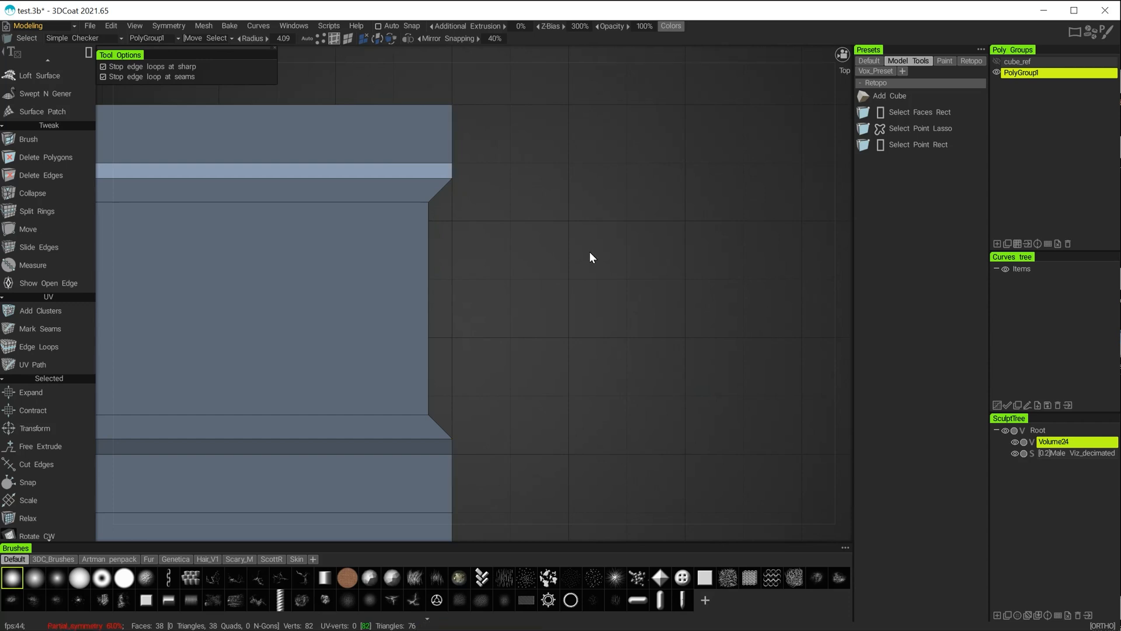
Step: Hide the grid and select the four vertices at the inset top's open mirror-plane end: two inner corners and two outer corners
click(320, 39)
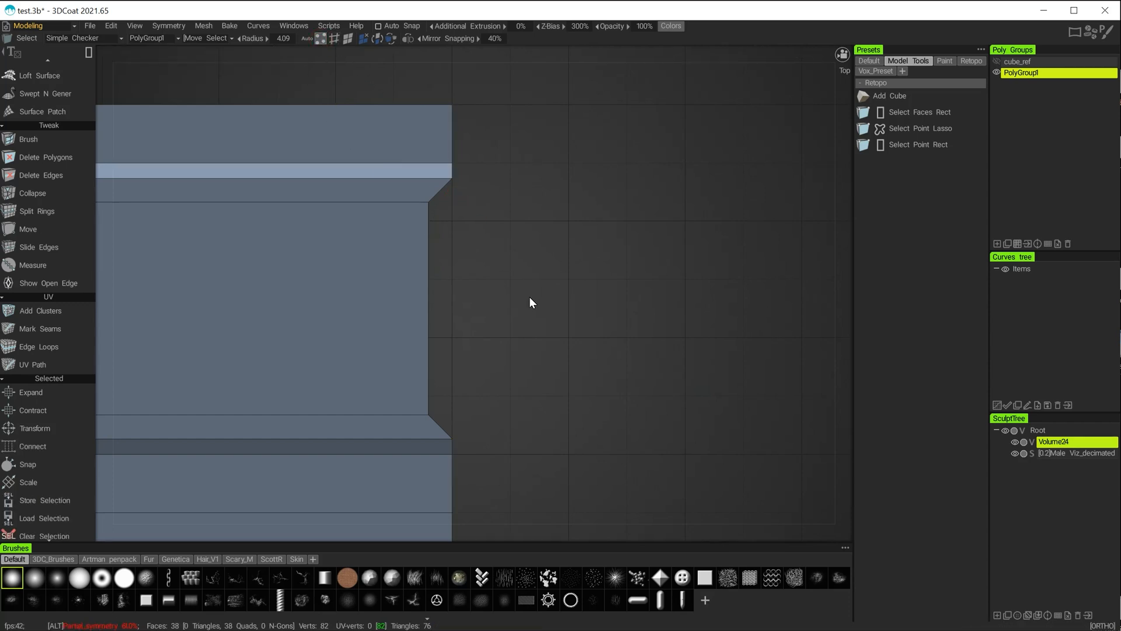
alt+drag(529, 296, 488, 241)
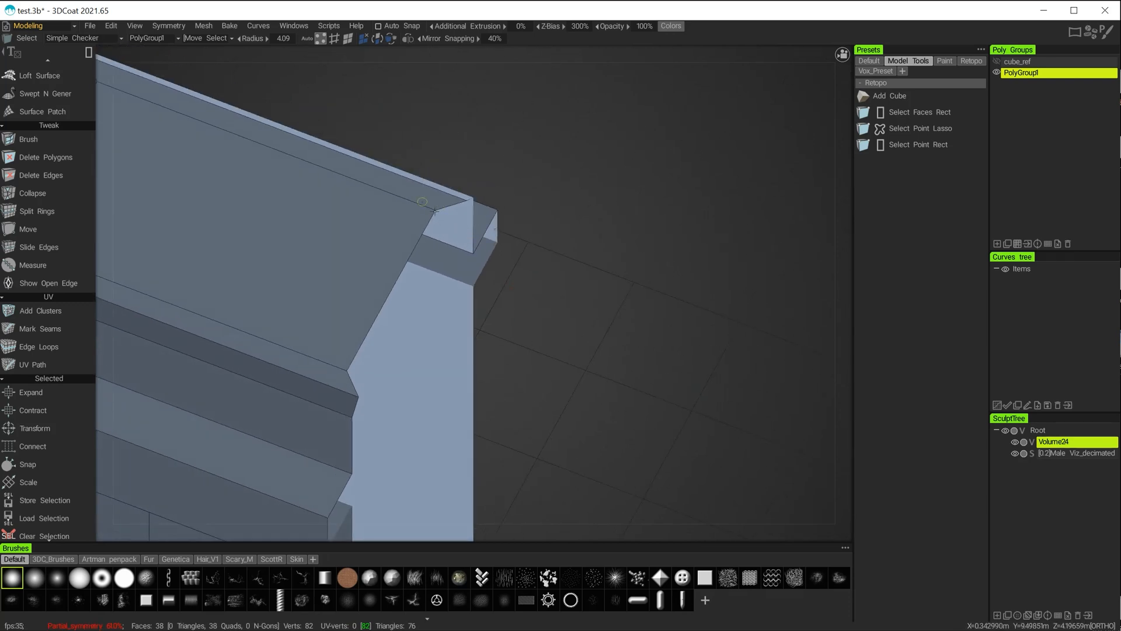
click(437, 210)
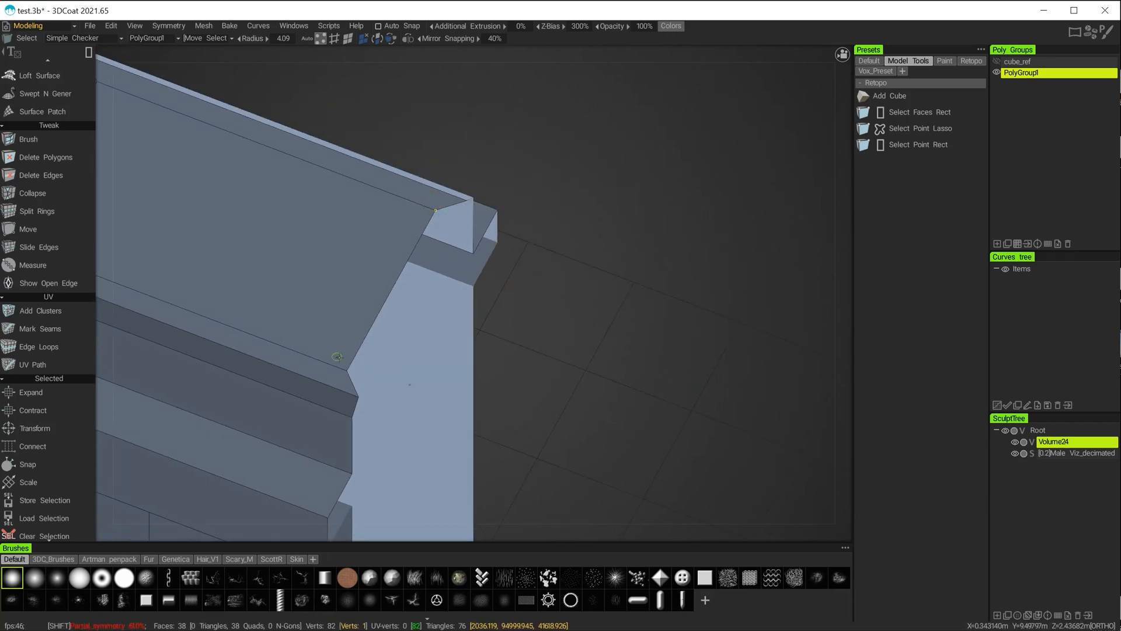
shift+drag(338, 356, 362, 372)
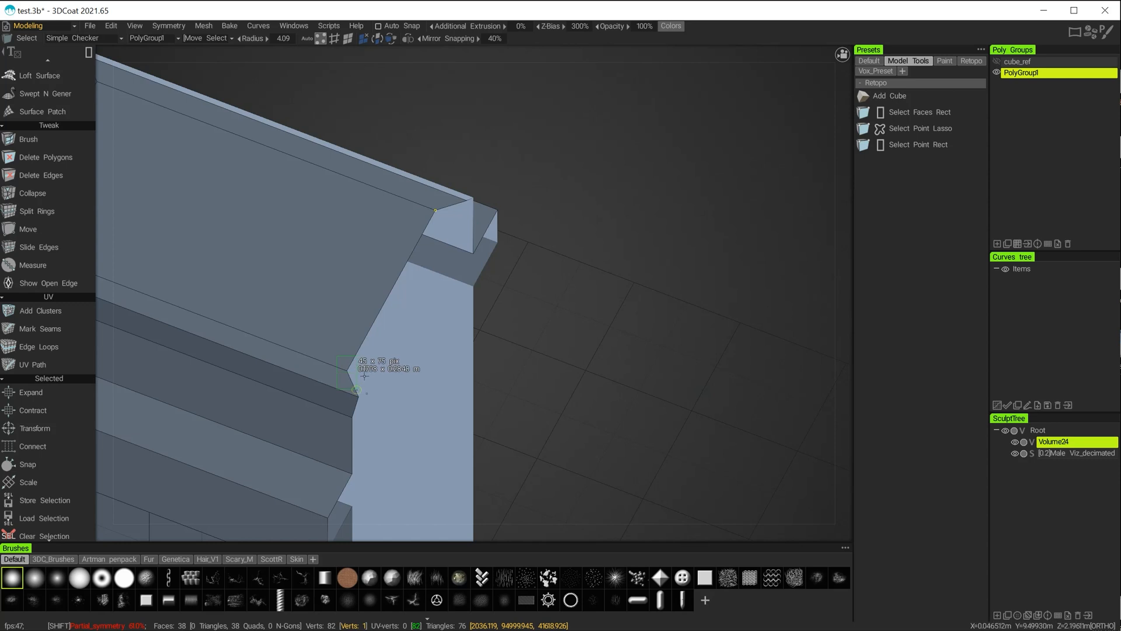
alt+drag(406, 302, 492, 305)
alt+middle_drag(537, 299, 514, 448)
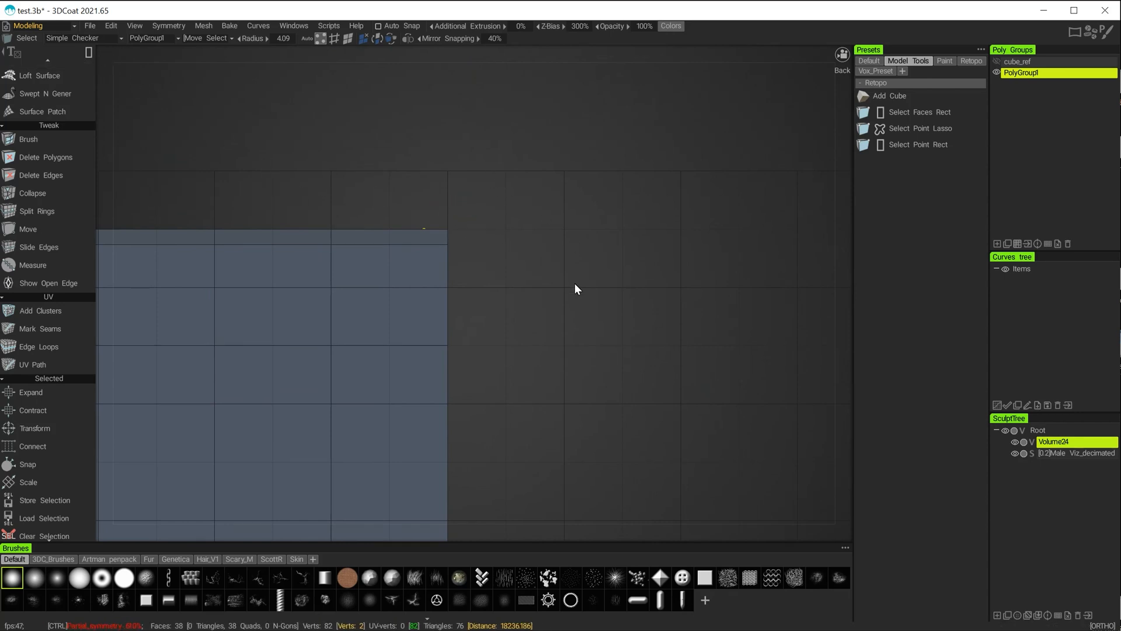
key(ctrl+g)
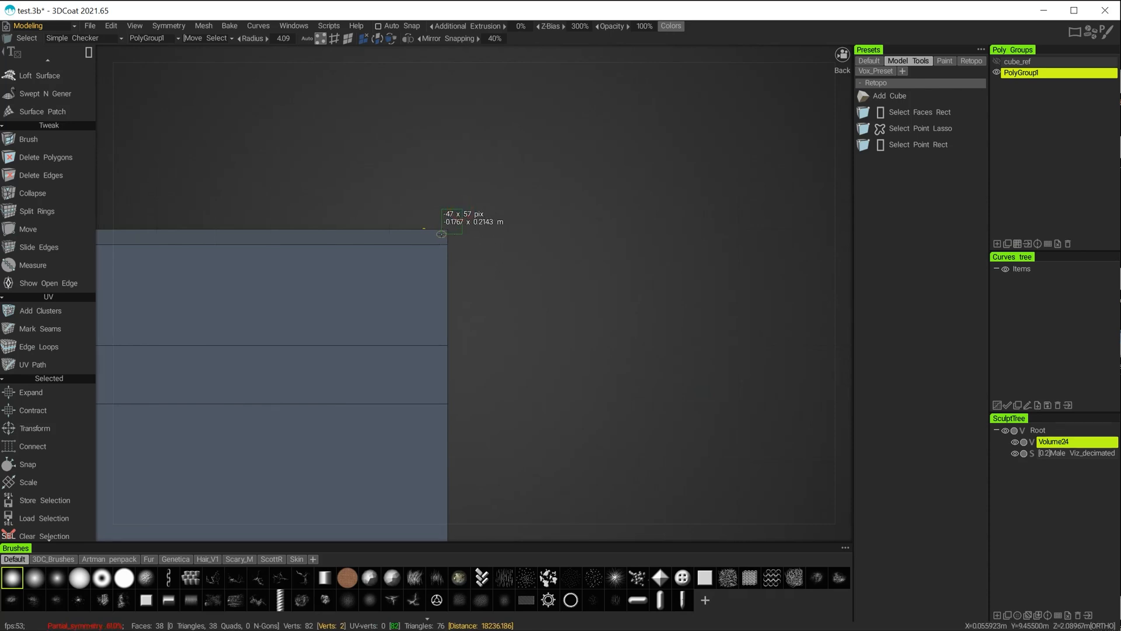
mouse_move(540, 210)
alt+mouse_down()
mouse_move(531, 239)
mouse_move(542, 222)
alt+mouse_up()
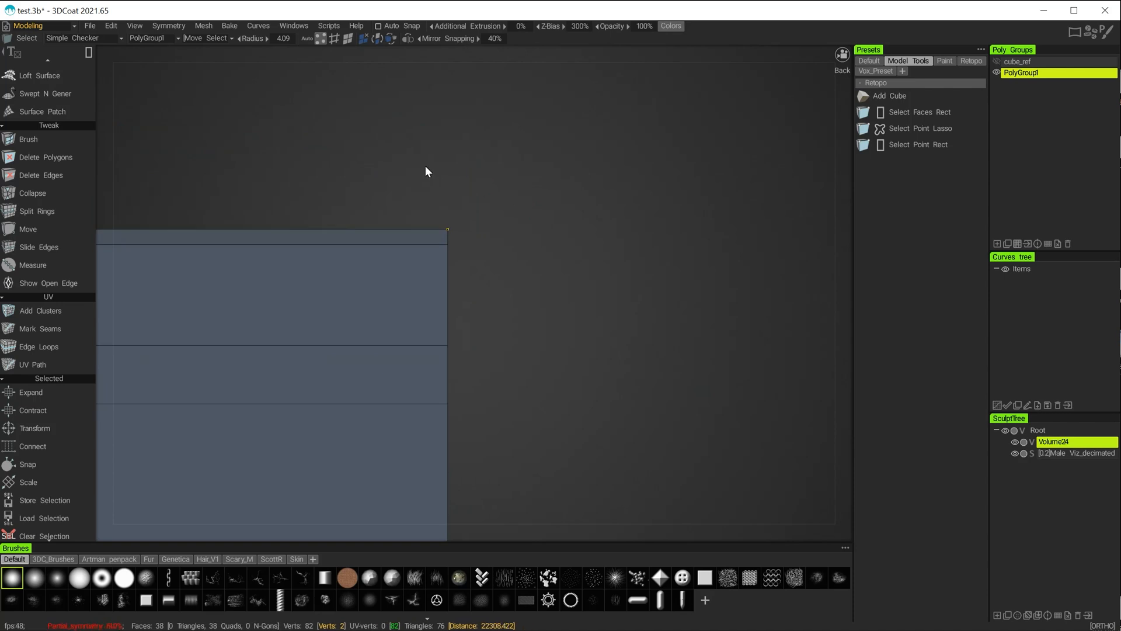
drag(422, 171, 478, 182)
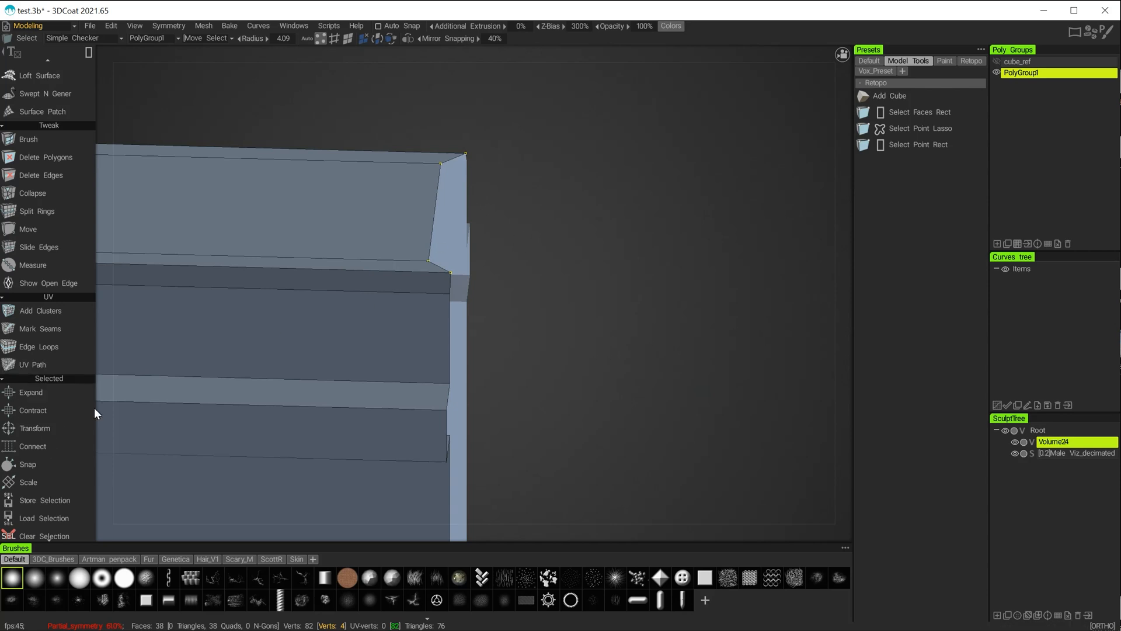
Step: Set up Align Vertices for the four selected vertices along the Ortho X Axis with Alignment By Minimum turned off
scroll(73, 409, down, 9)
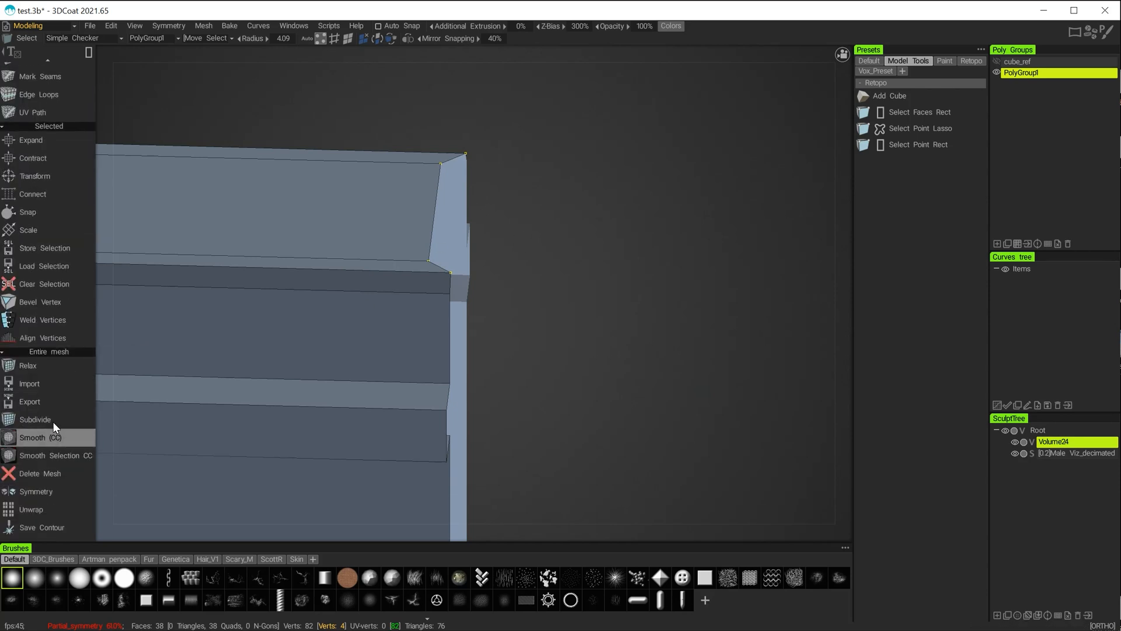
click(27, 340)
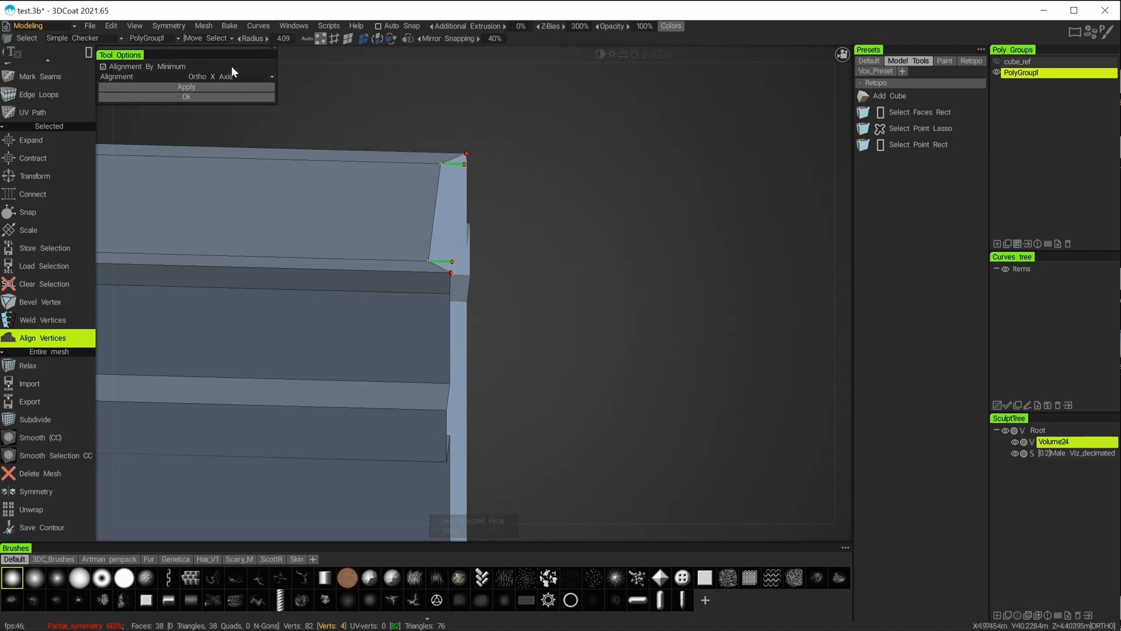
drag(216, 51, 648, 148)
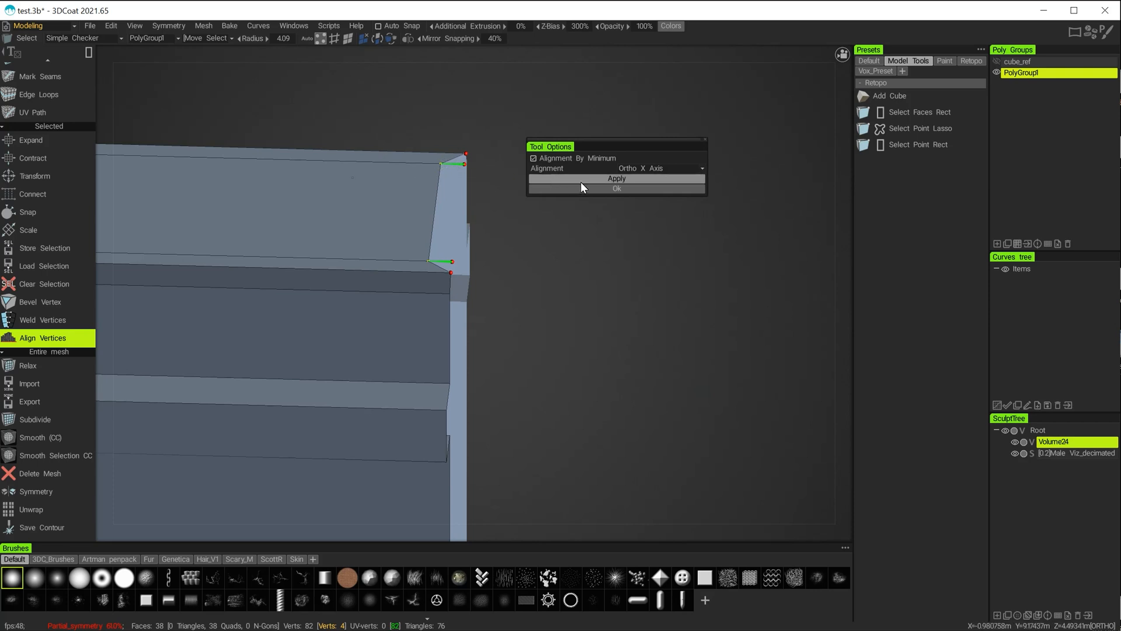
click(534, 158)
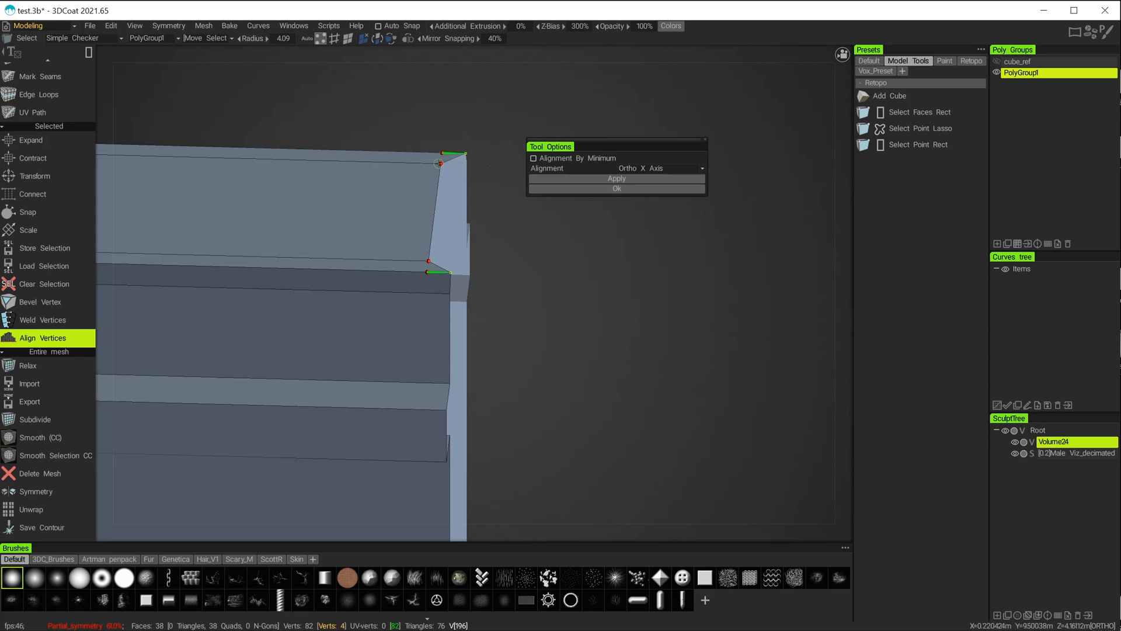
Step: Align the four selected vertices at the cap's inner end along the X axis with Alignment By Minimum, and clear the selection
click(543, 158)
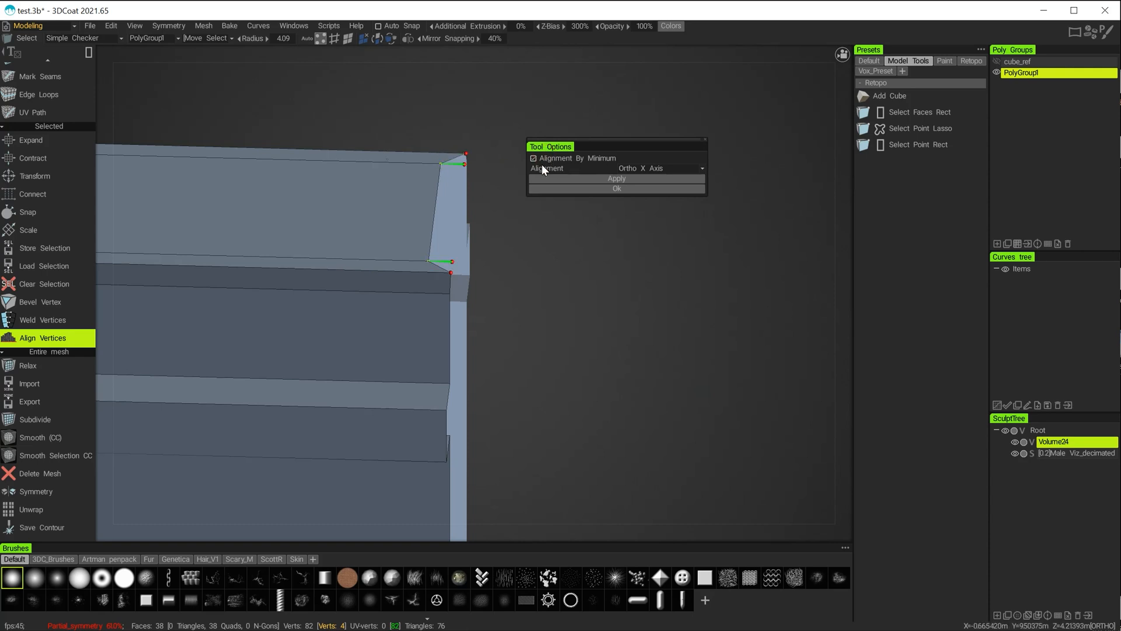
click(573, 177)
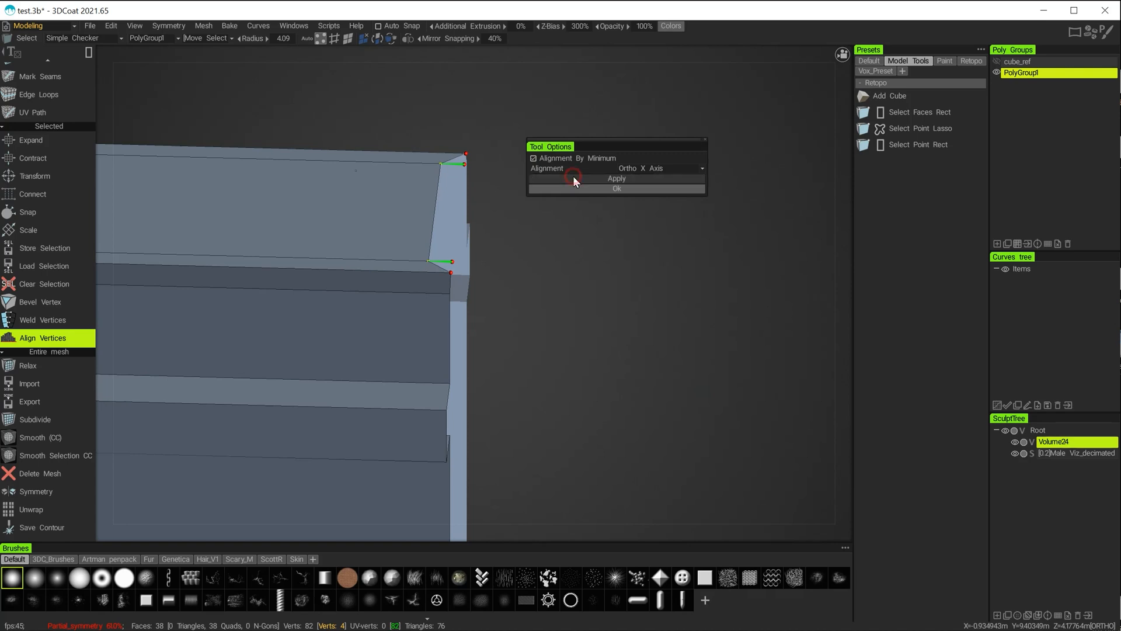
alt+right_drag(566, 271, 370, 193)
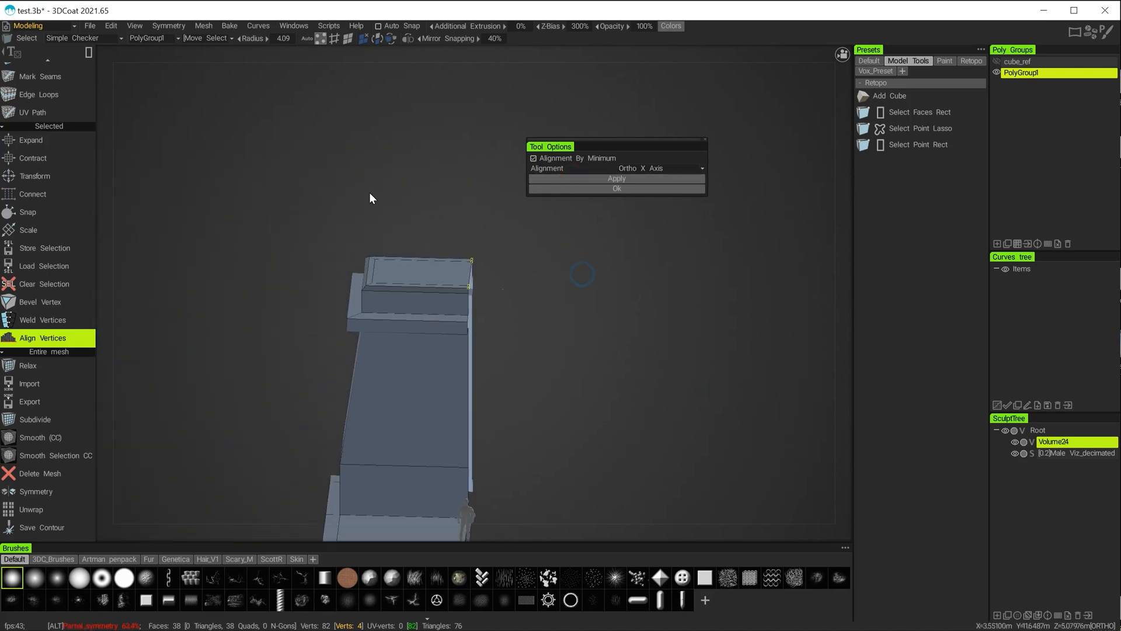
alt+drag(497, 273, 490, 323)
alt+right_drag(504, 282, 664, 343)
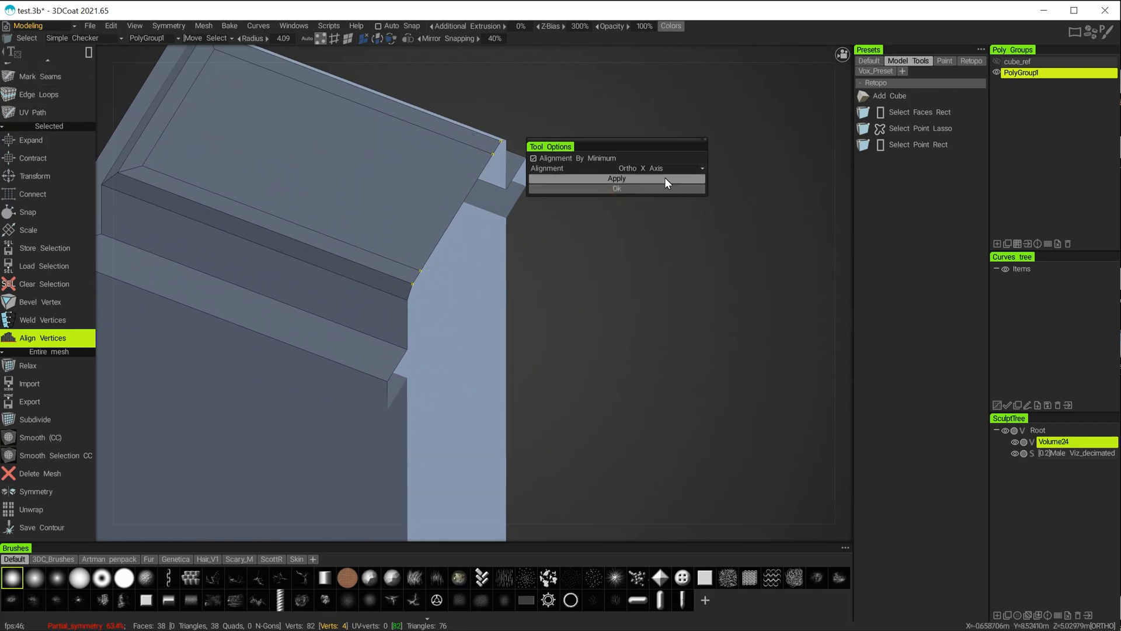
click(705, 140)
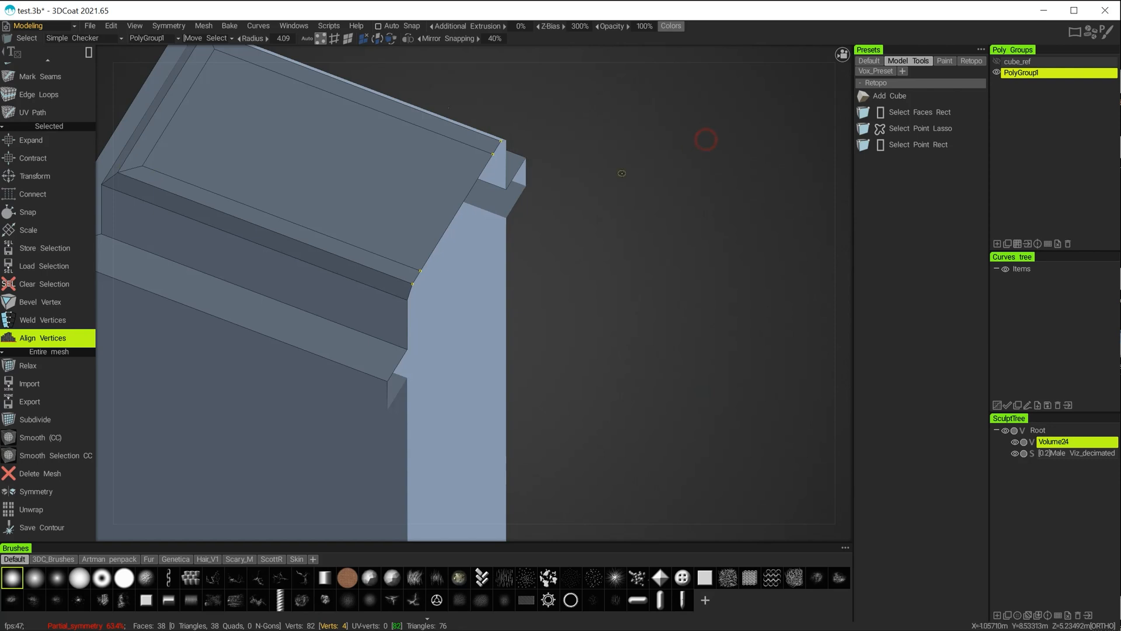
click(81, 209)
scroll(62, 204, up, 10)
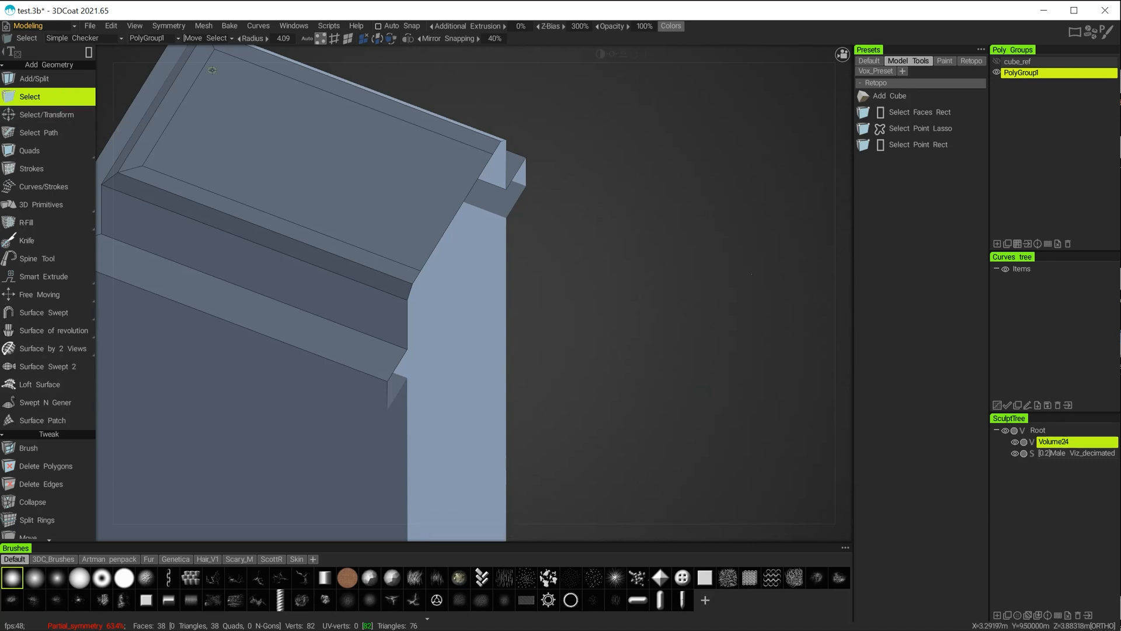
mouse_move(92, 52)
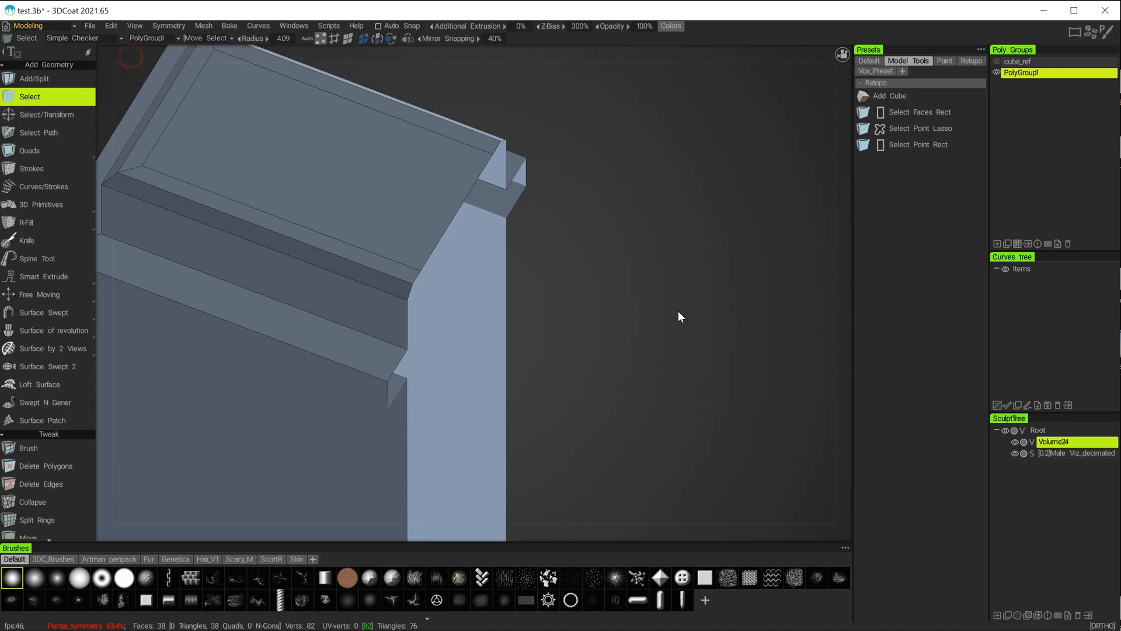
alt+drag(678, 311, 575, 264)
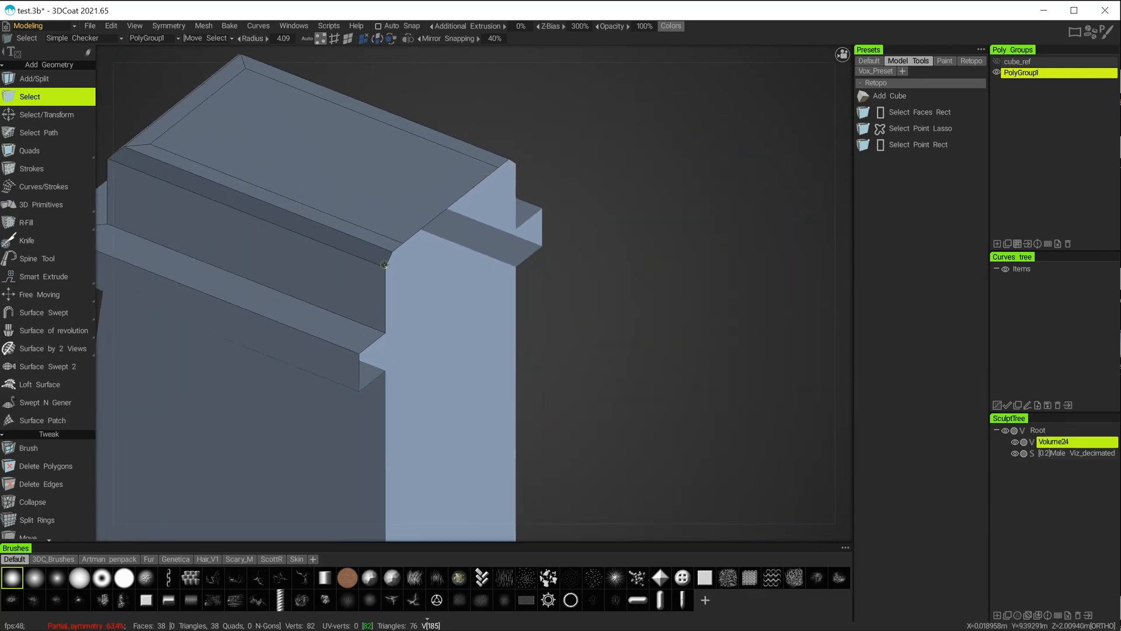
alt+drag(384, 264, 386, 206)
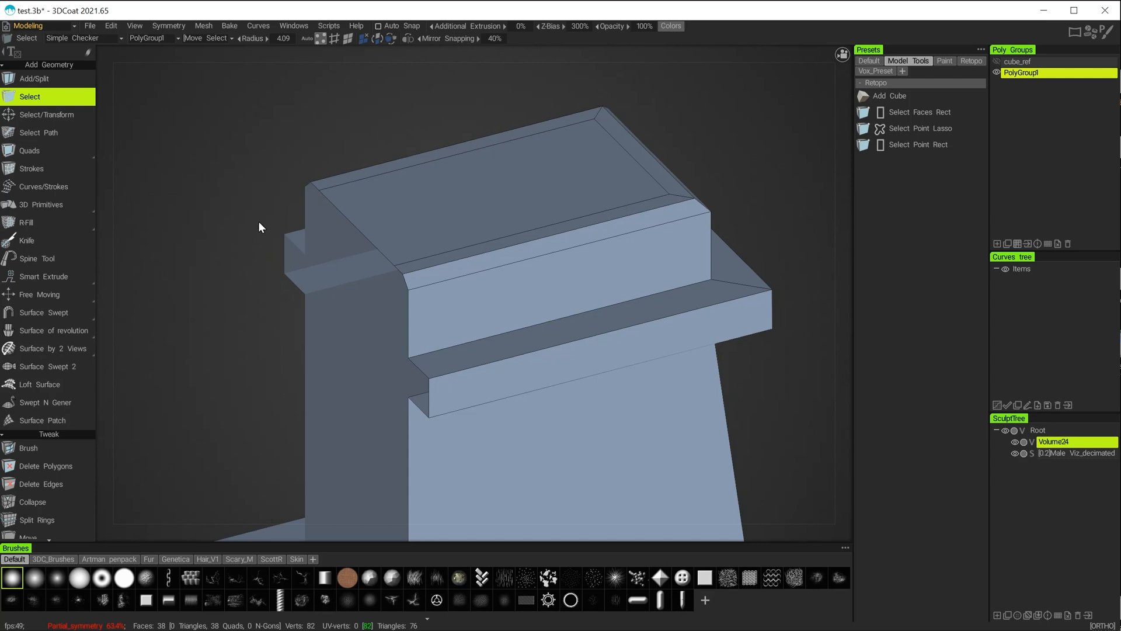
mouse_move(277, 257)
alt+mouse_down()
mouse_move(247, 233)
mouse_move(283, 234)
mouse_move(272, 235)
alt+mouse_up()
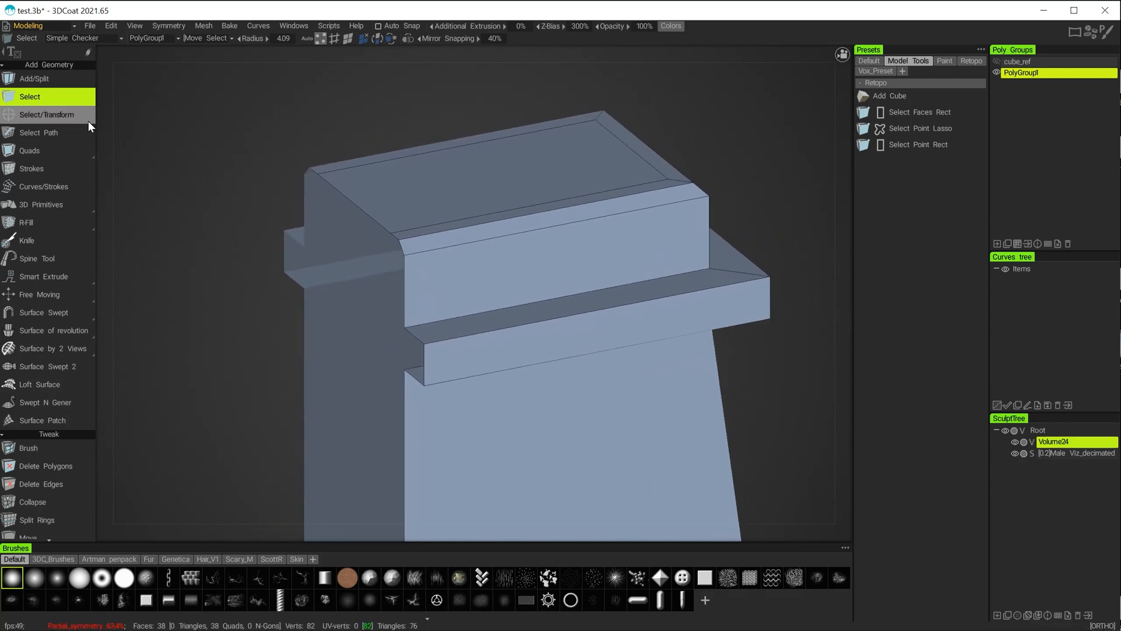
click(456, 172)
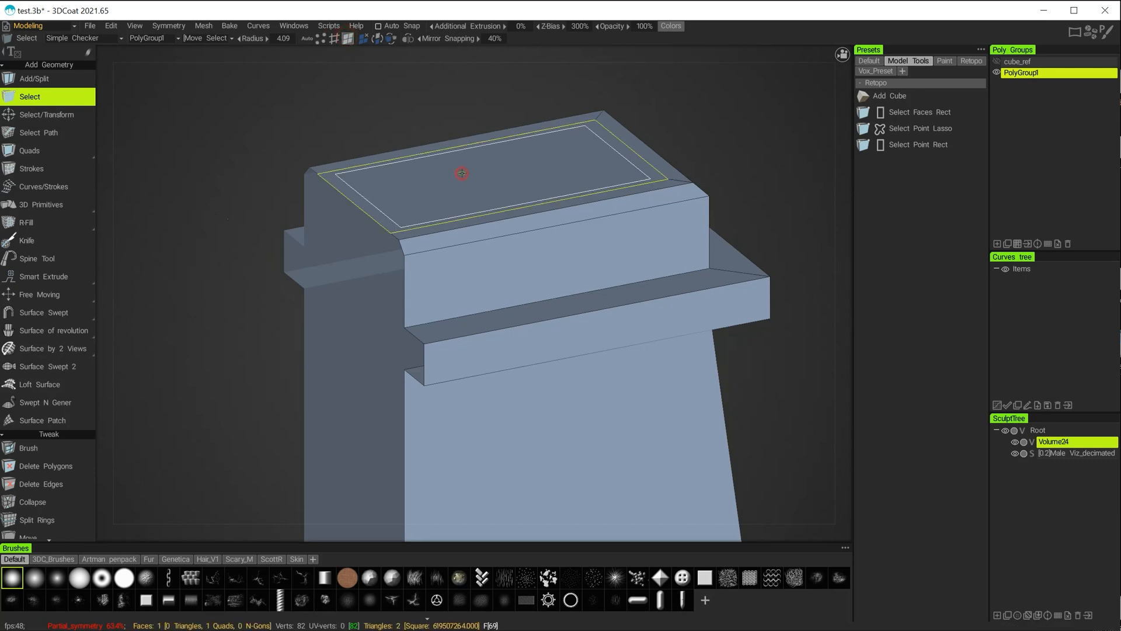
alt+drag(311, 132, 474, 197)
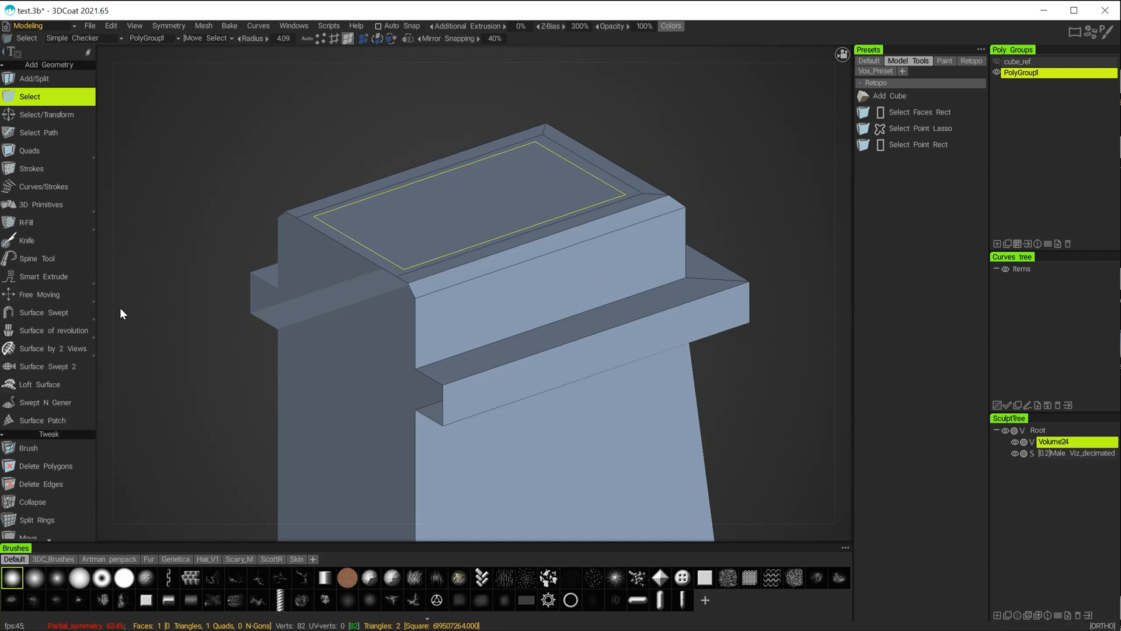
key(space)
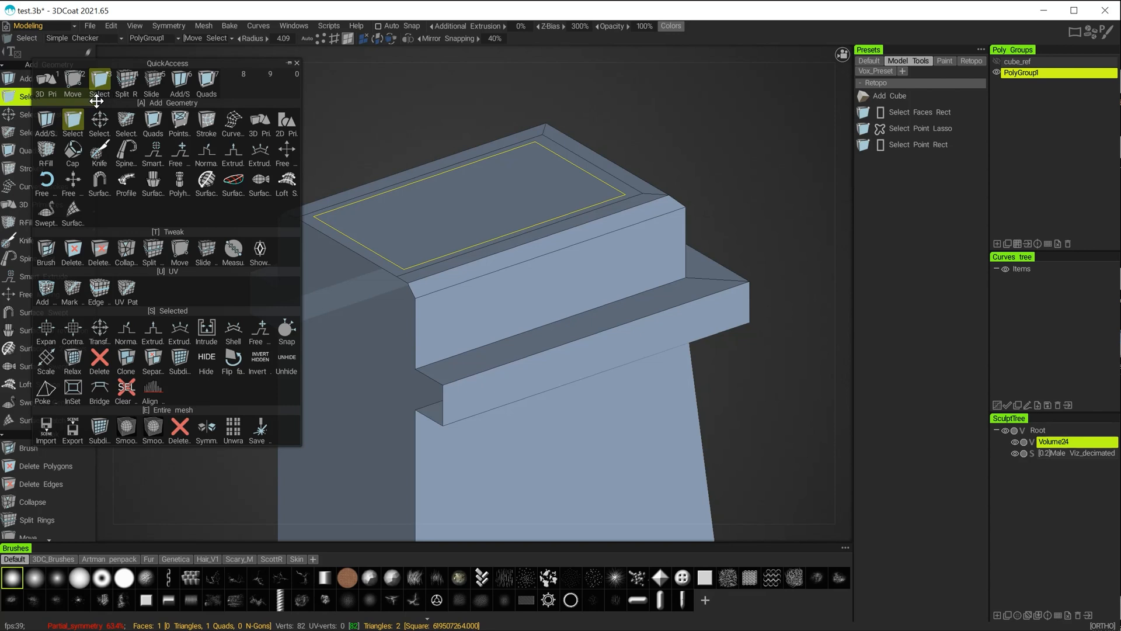
click(99, 120)
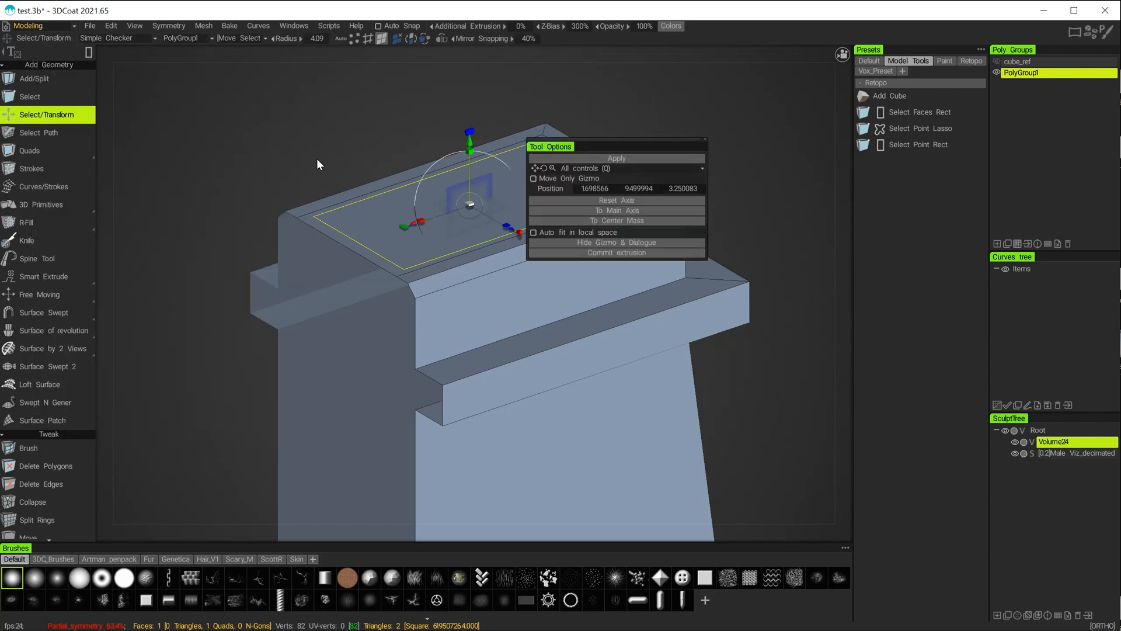
mouse_move(618, 136)
mouse_down()
mouse_move(689, 117)
mouse_move(696, 100)
mouse_up()
alt+drag(348, 136, 353, 134)
click(62, 116)
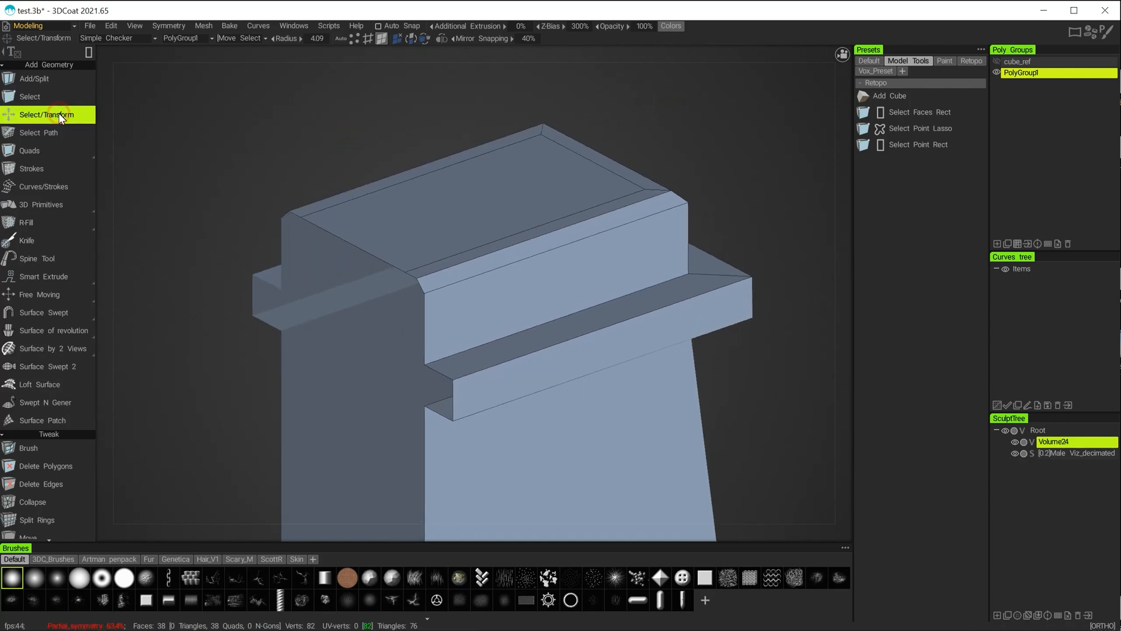
Step: Extrude the cap's inner top face downward to a Y position of about 9.26 with Select/Transform to form a recess
click(120, 55)
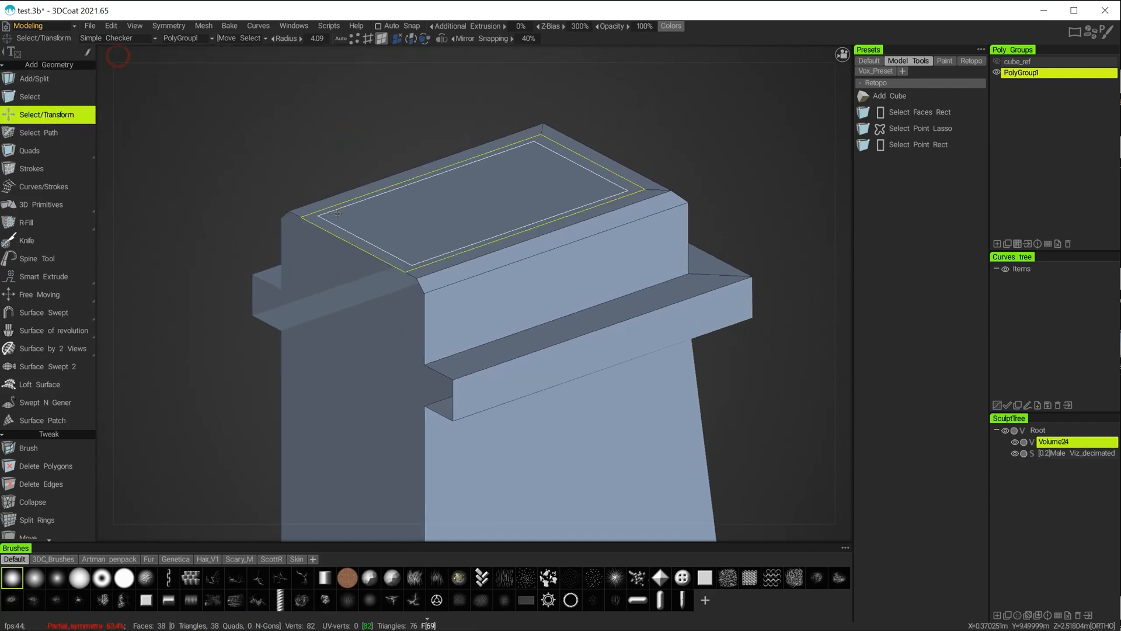
click(401, 200)
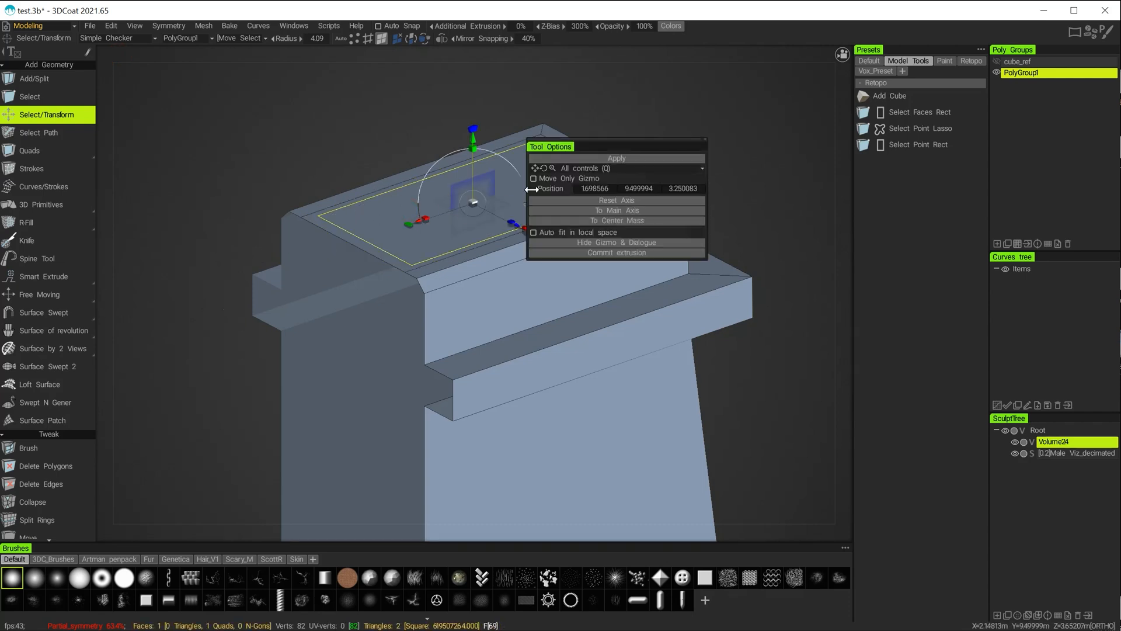
drag(594, 142, 741, 80)
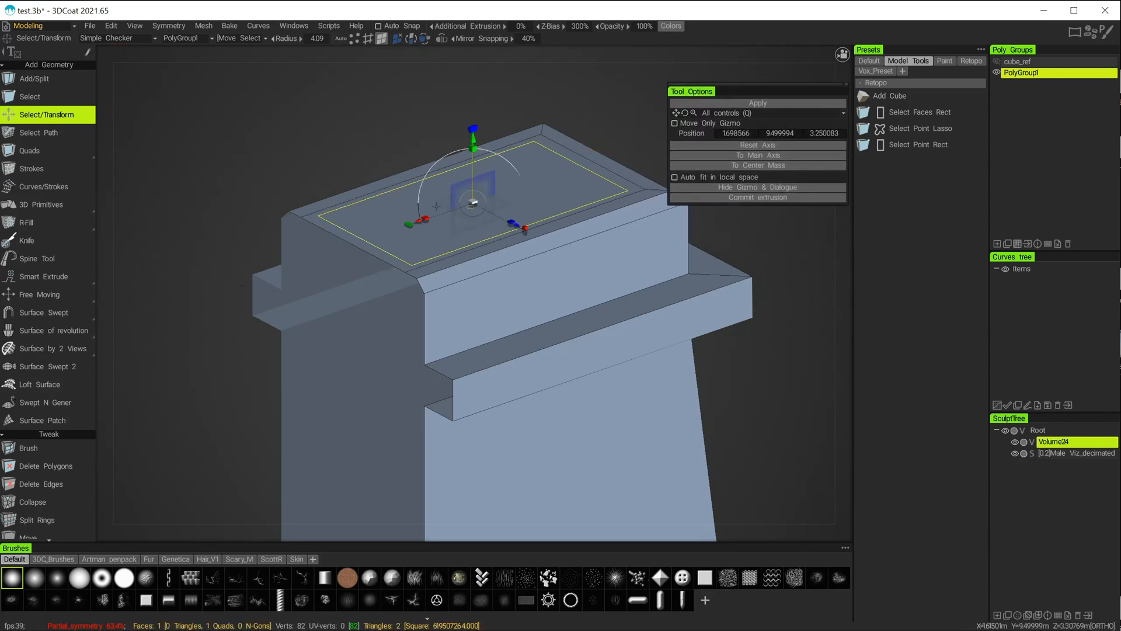
drag(348, 148, 342, 144)
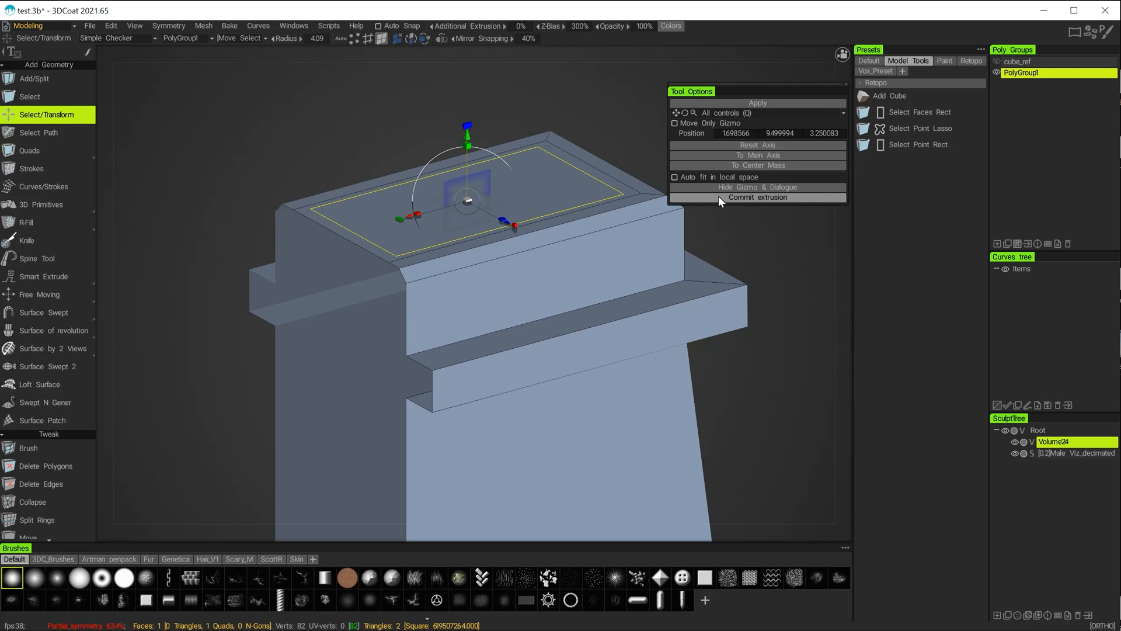
click(718, 197)
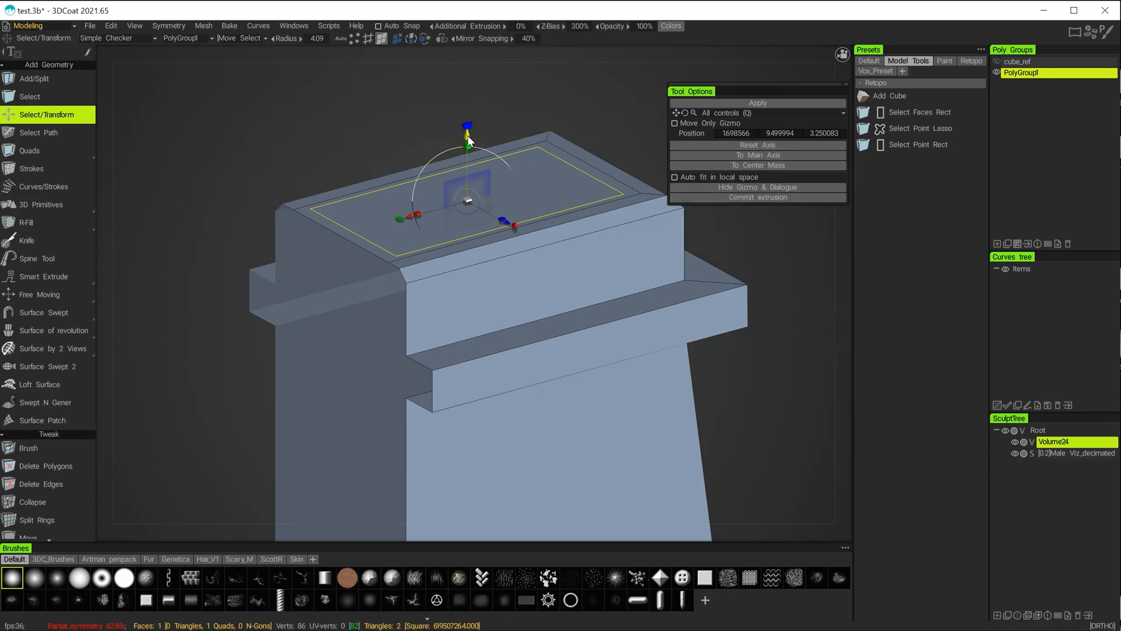
drag(468, 136, 475, 155)
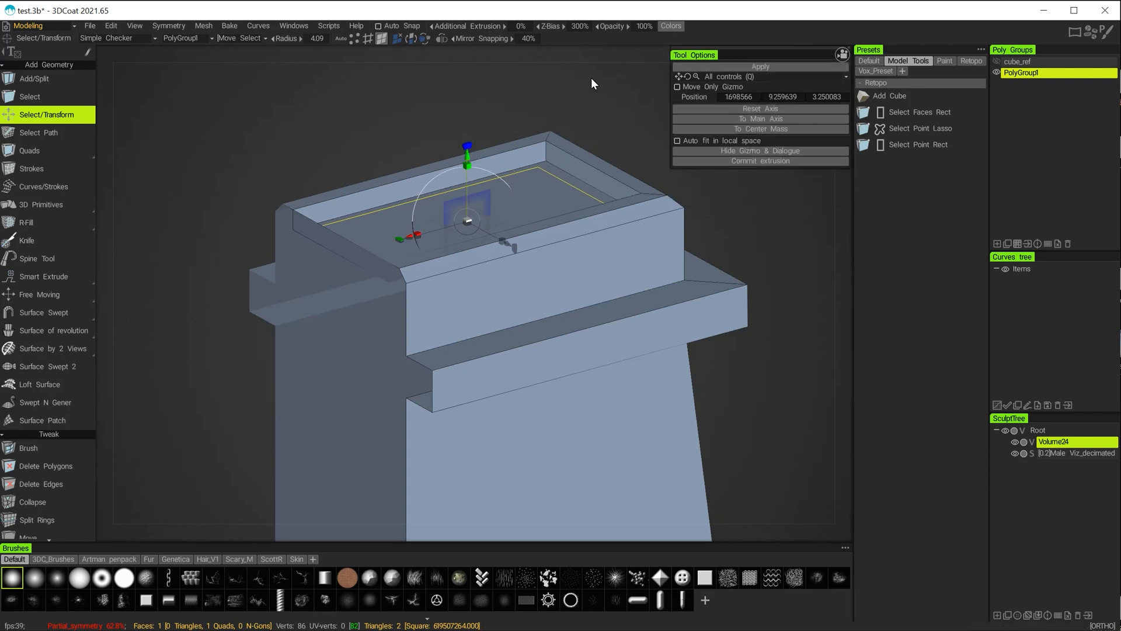
click(715, 68)
Step: Delete the recess's end wall face on the open symmetry side and clear the remaining edge selection
click(64, 94)
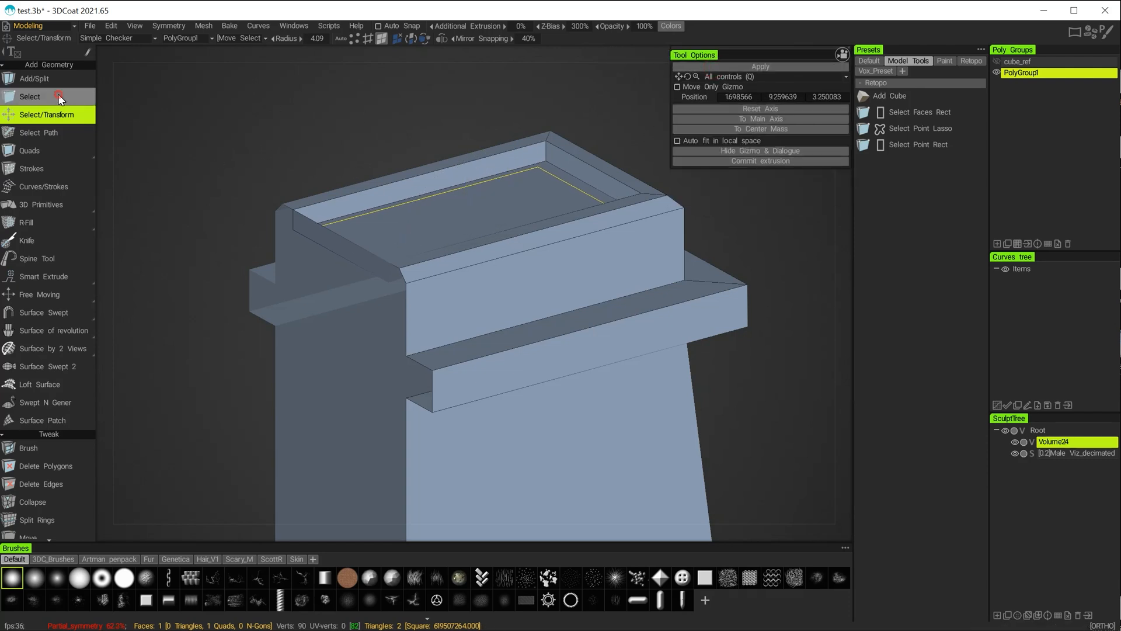
alt+drag(348, 132, 281, 146)
alt+drag(358, 176, 396, 201)
click(381, 210)
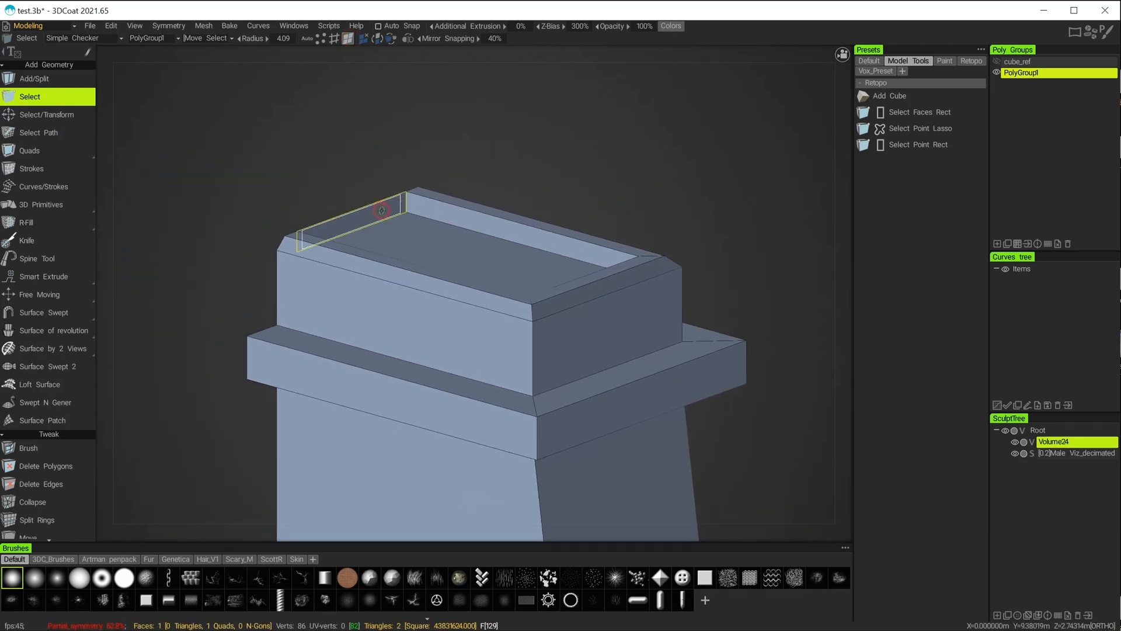
key(Delete)
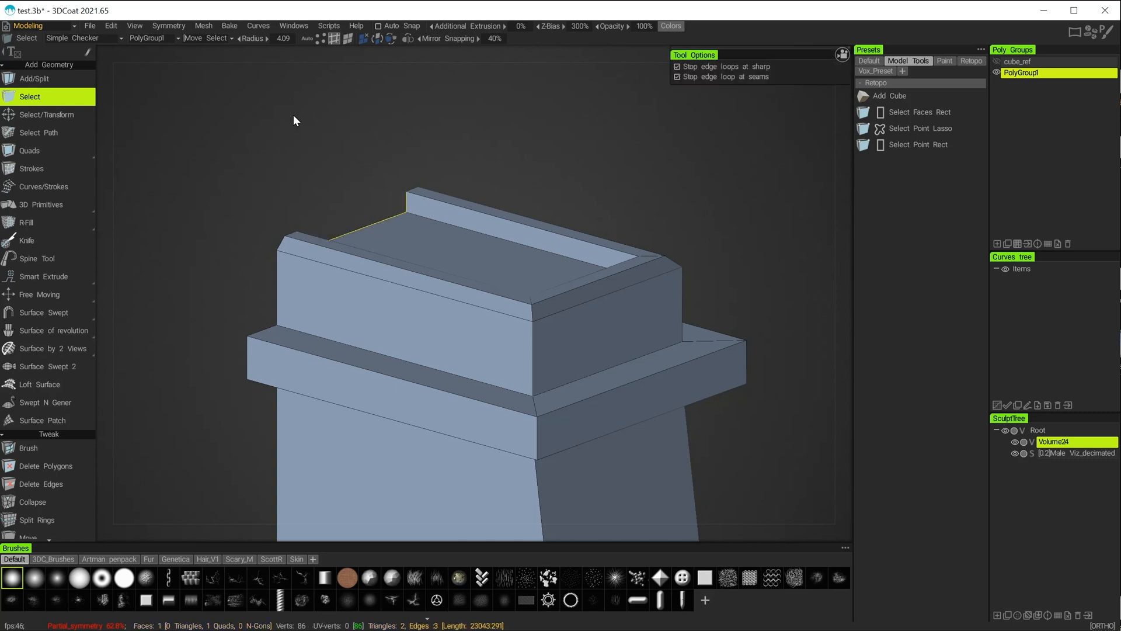
alt+drag(295, 146, 350, 198)
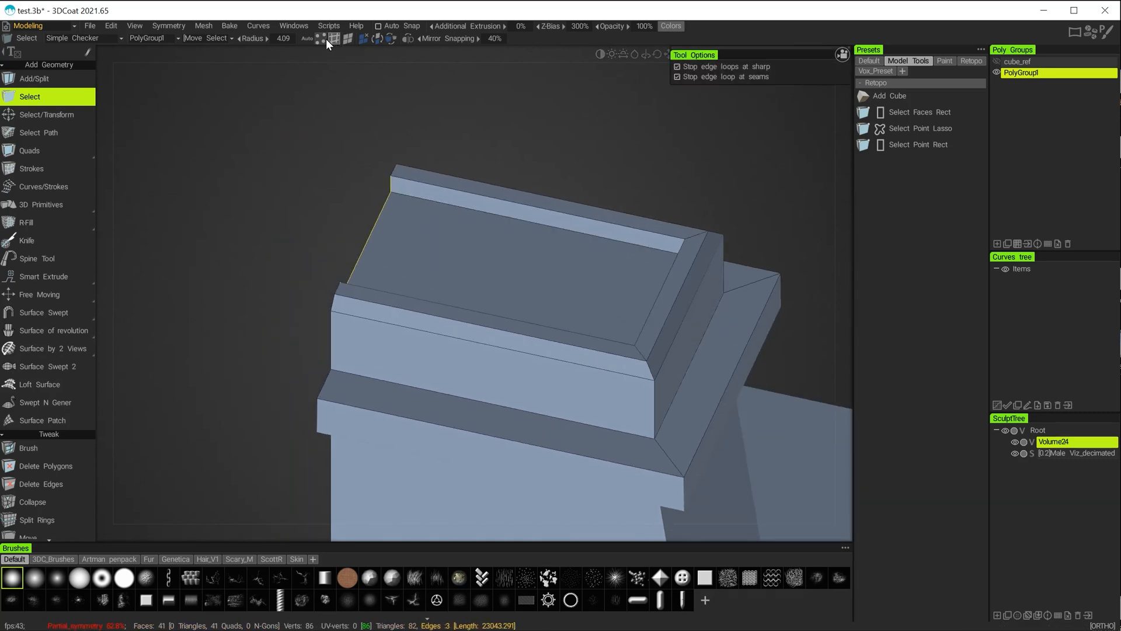
ctrl+click(243, 154)
Step: Check the X-axis mirror symmetry settings and turn on the display of the model's mirrored half
alt+right_drag(334, 147, 367, 258)
alt+middle_drag(367, 258, 331, 157)
alt+drag(331, 157, 303, 226)
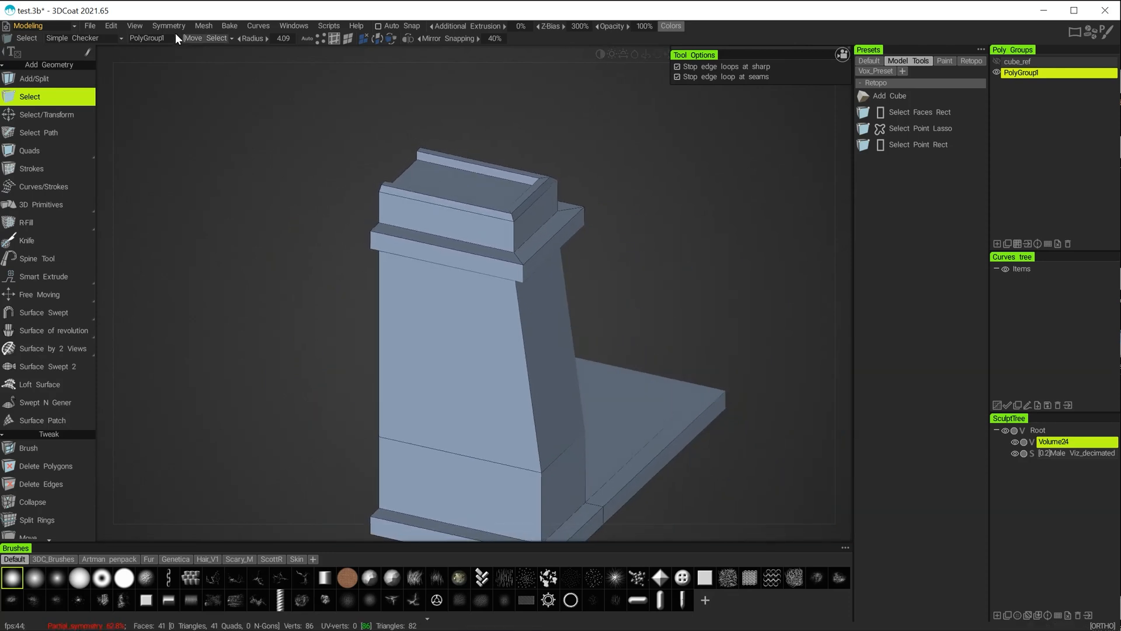
key(s)
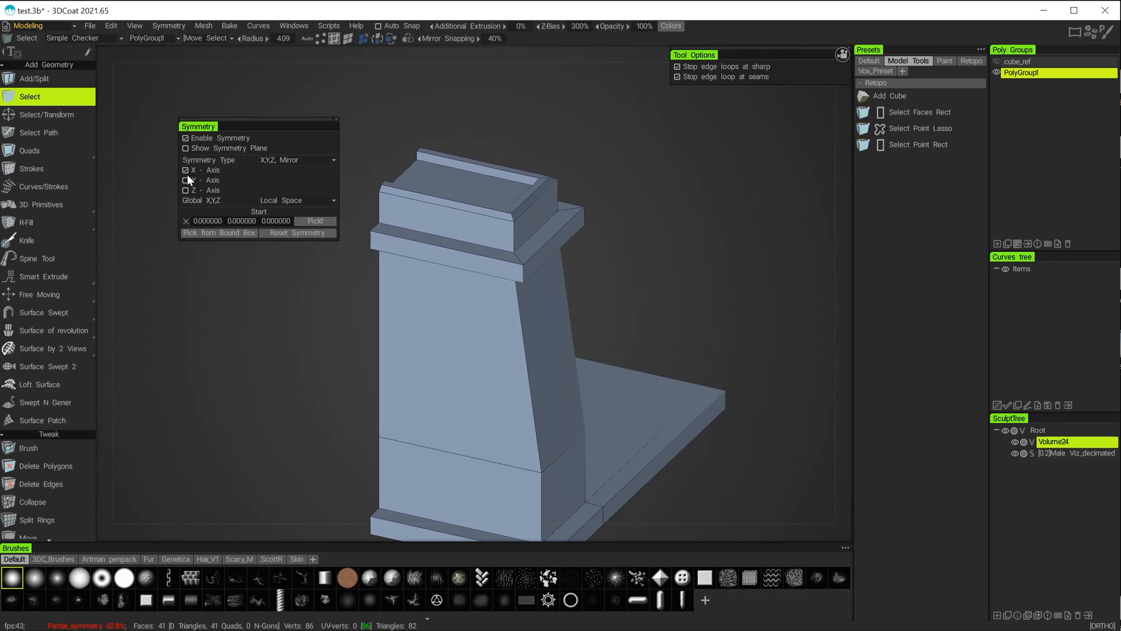
click(210, 25)
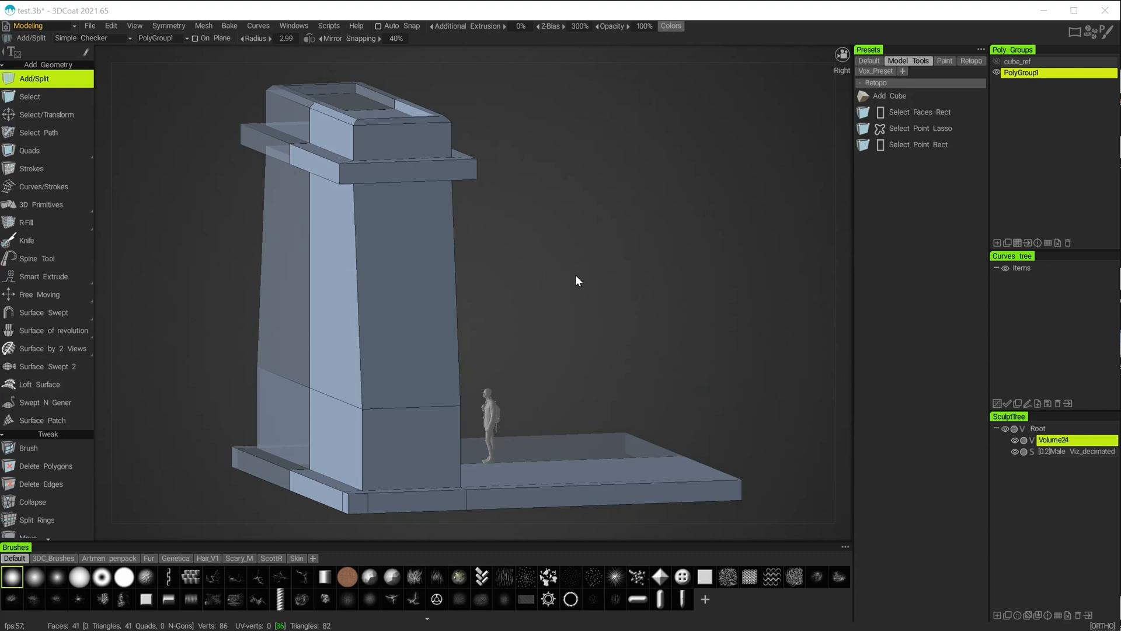
Step: Add a horizontal edge ring around the tapered body section at a Y position of about 5.5 m with Split Rings
click(512, 243)
alt+drag(514, 257, 482, 444)
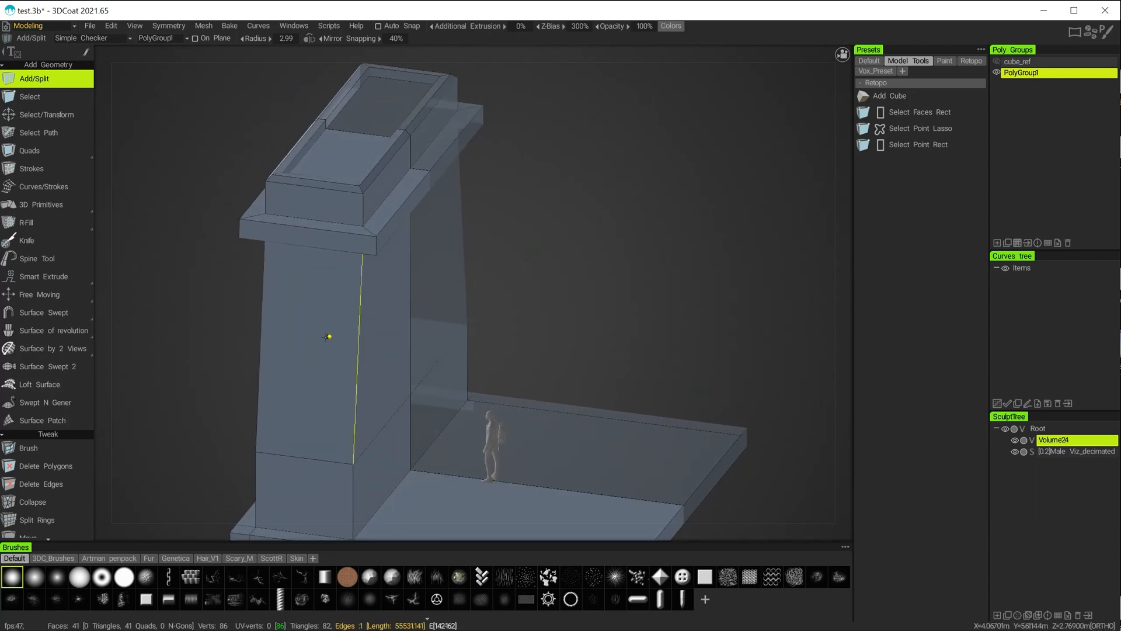
alt+drag(178, 378, 489, 394)
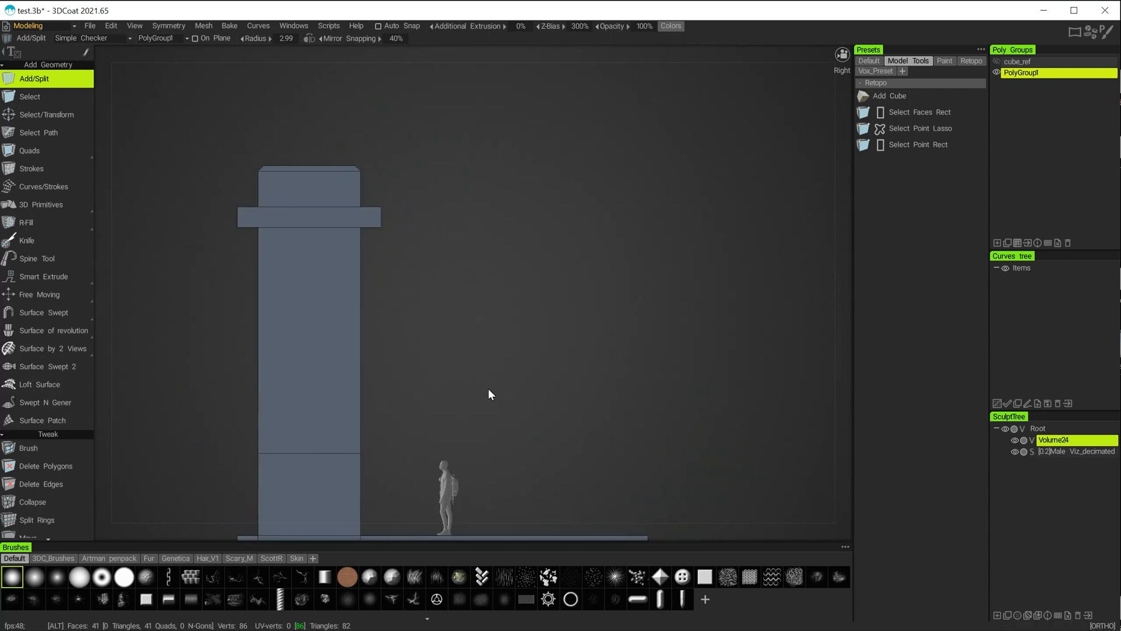
alt+middle_drag(489, 389, 469, 299)
alt+drag(469, 299, 279, 308)
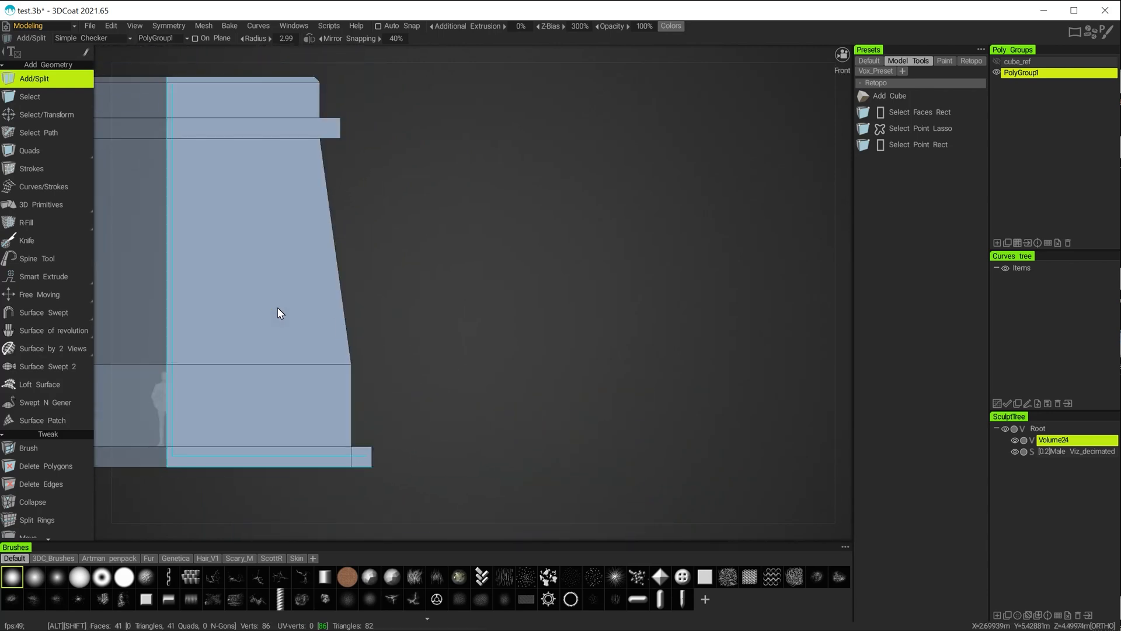
middle_drag(417, 284, 632, 310)
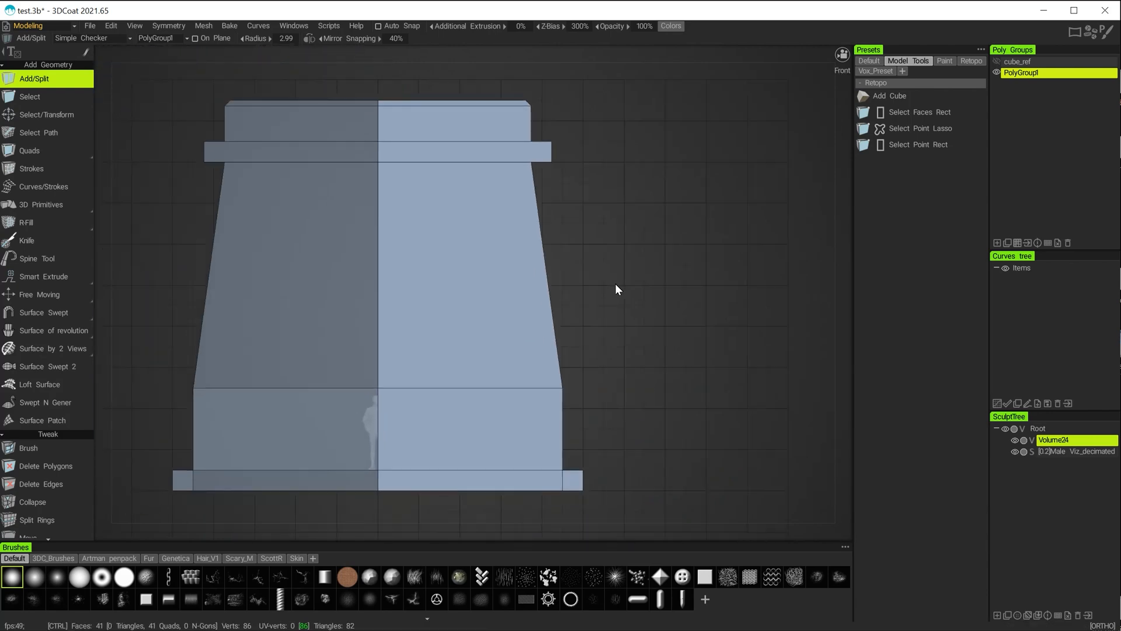
scroll(637, 311, up, 5)
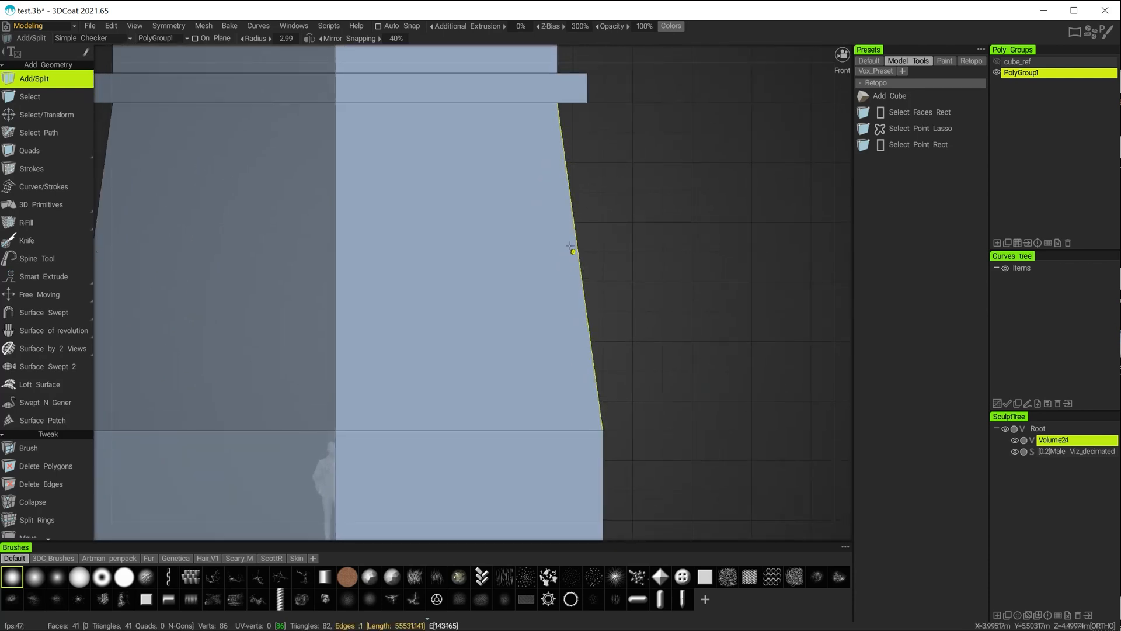
alt+right_drag(634, 272, 648, 325)
key(space)
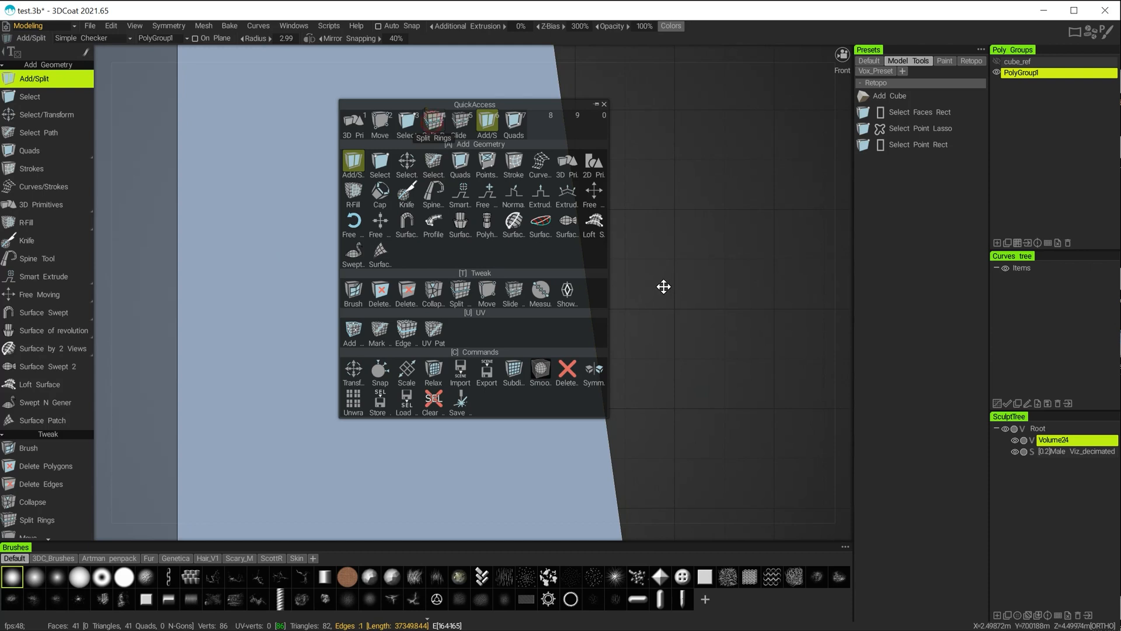
alt+right_drag(634, 291, 522, 283)
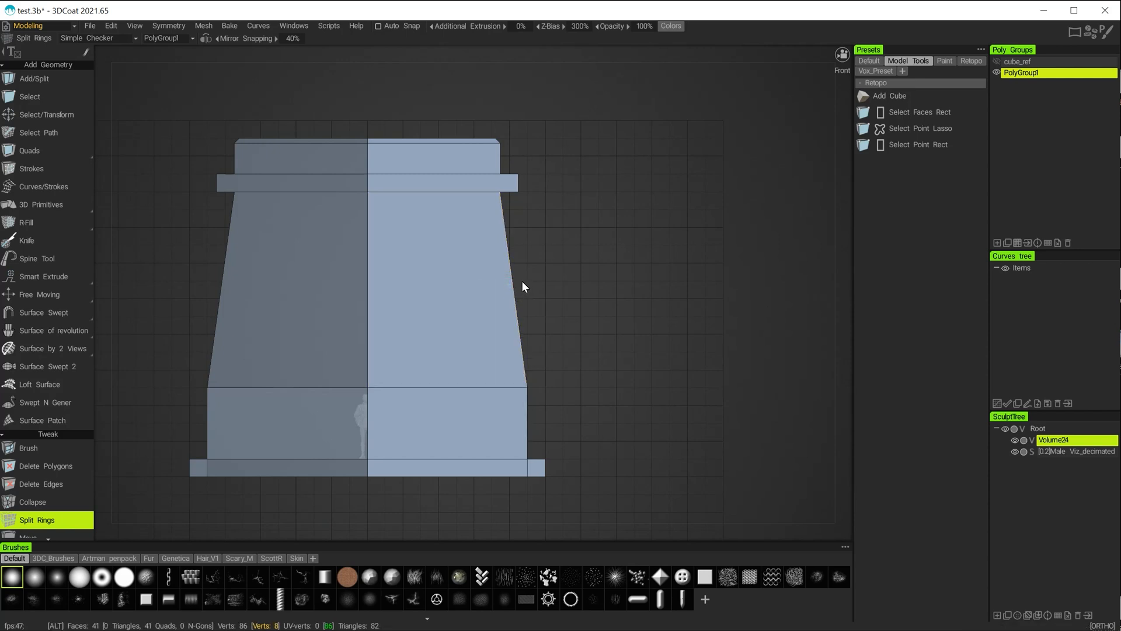
scroll(522, 282, up, 8)
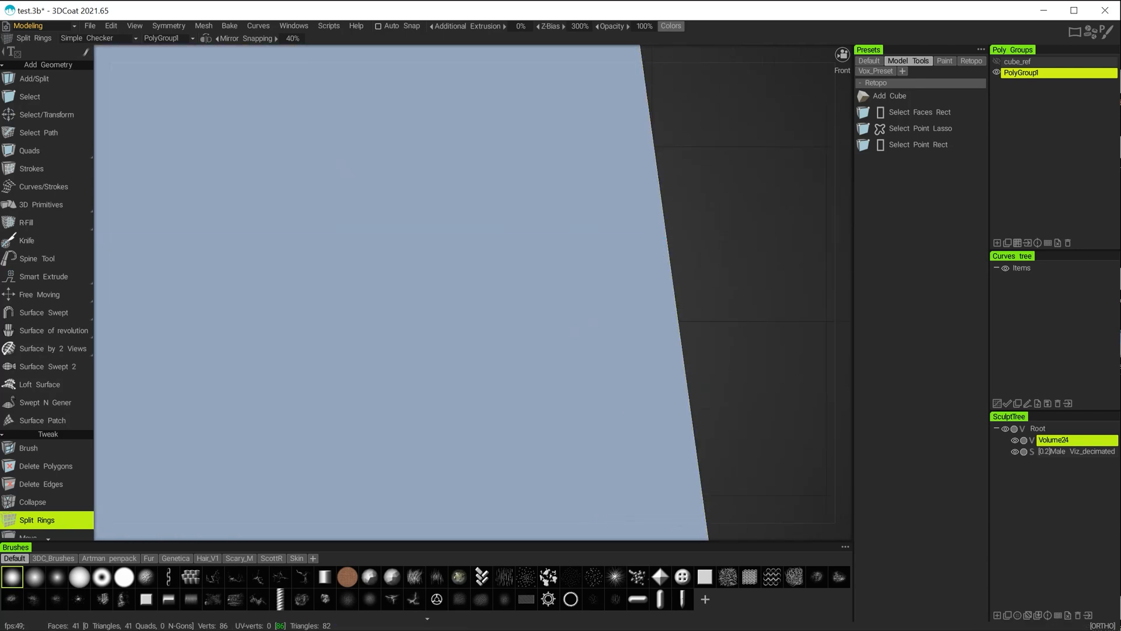
alt+middle_drag(695, 238, 450, 362)
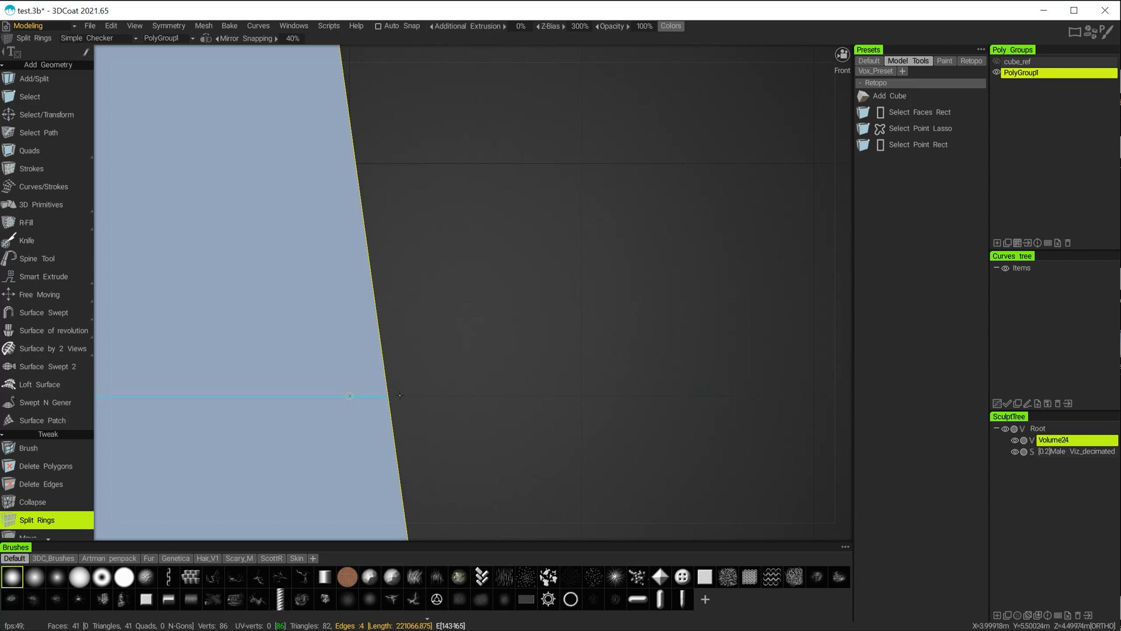
click(397, 395)
Step: Set the 3D grid placement to hide the XY plane and show the YZ plane
alt+right_drag(530, 431, 26, 259)
alt+drag(494, 377, 309, 374)
alt+right_drag(309, 375, 485, 418)
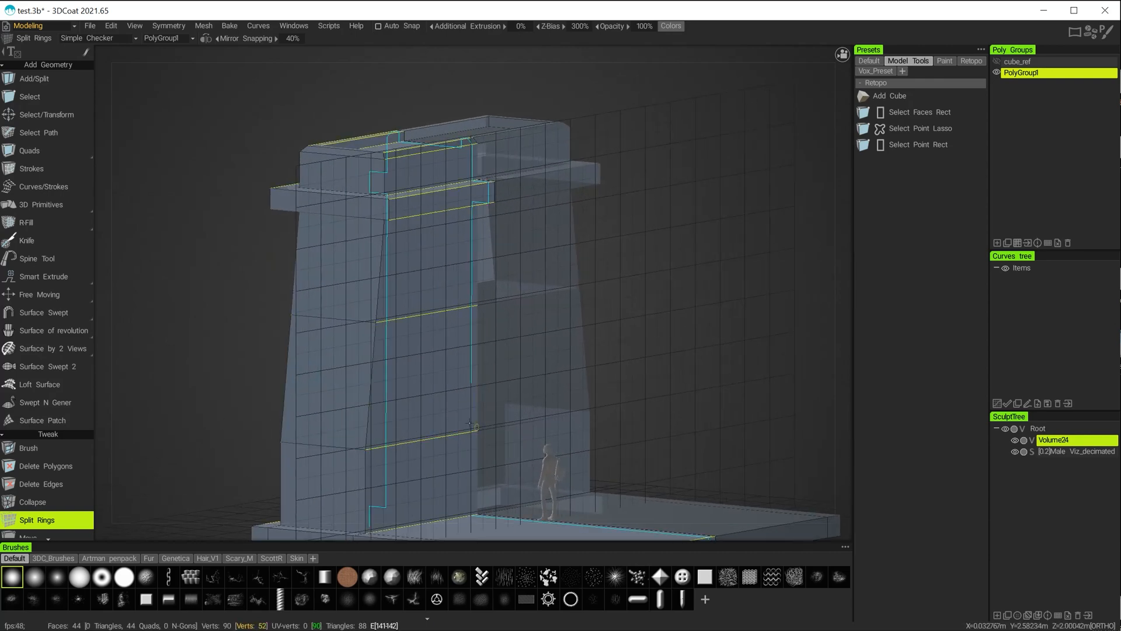
click(138, 26)
mouse_move(163, 231)
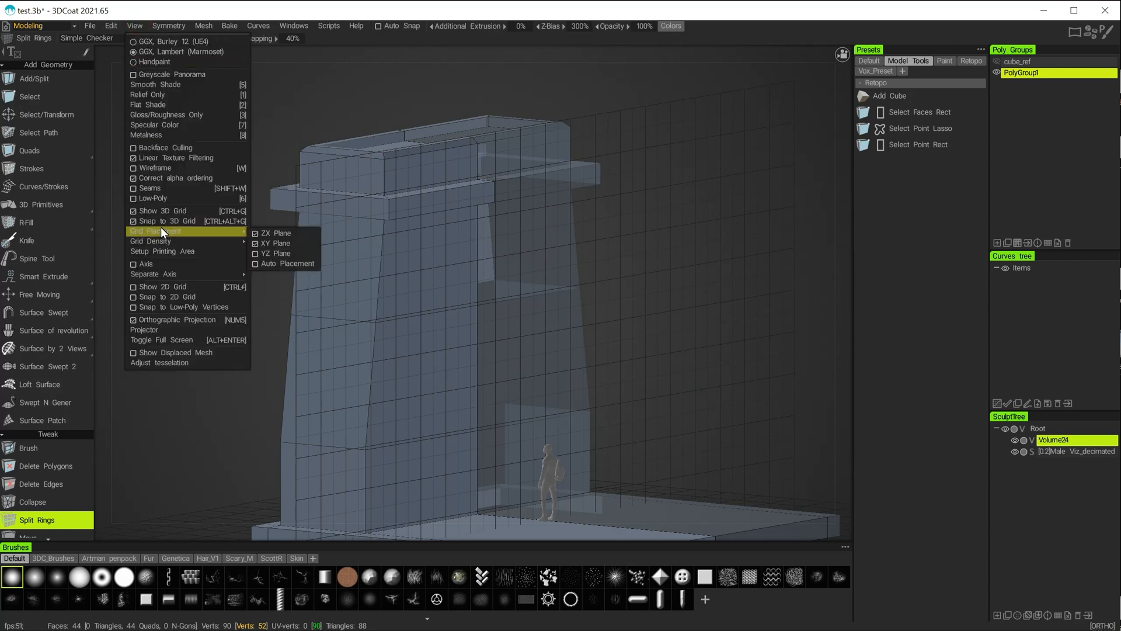
click(258, 244)
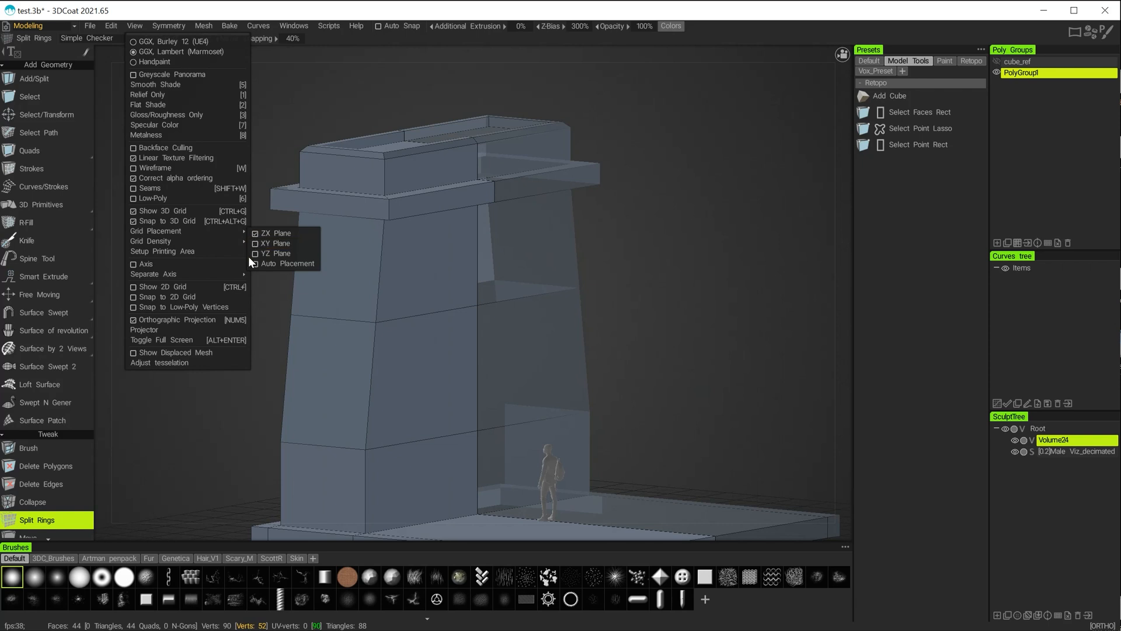
click(257, 254)
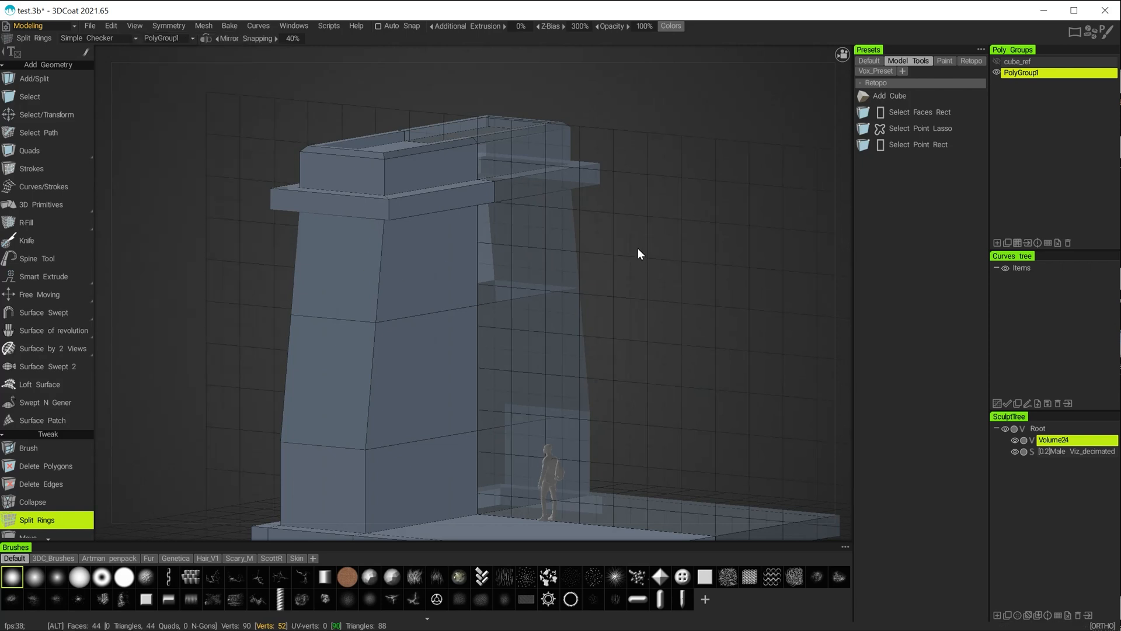
Step: Add a lengthwise edge ring through the base and body at an X position of about 4 m with Split Rings
alt+shift+drag(638, 247, 688, 239)
alt+middle_drag(545, 321, 590, 252)
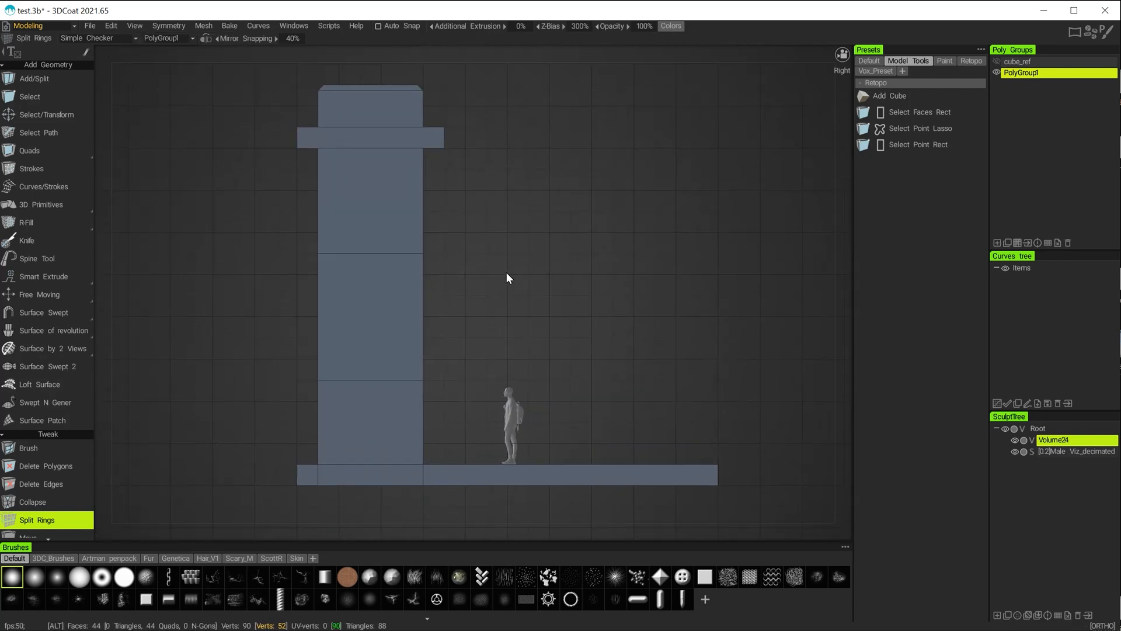
alt+right_drag(507, 272, 540, 294)
alt+drag(541, 294, 422, 269)
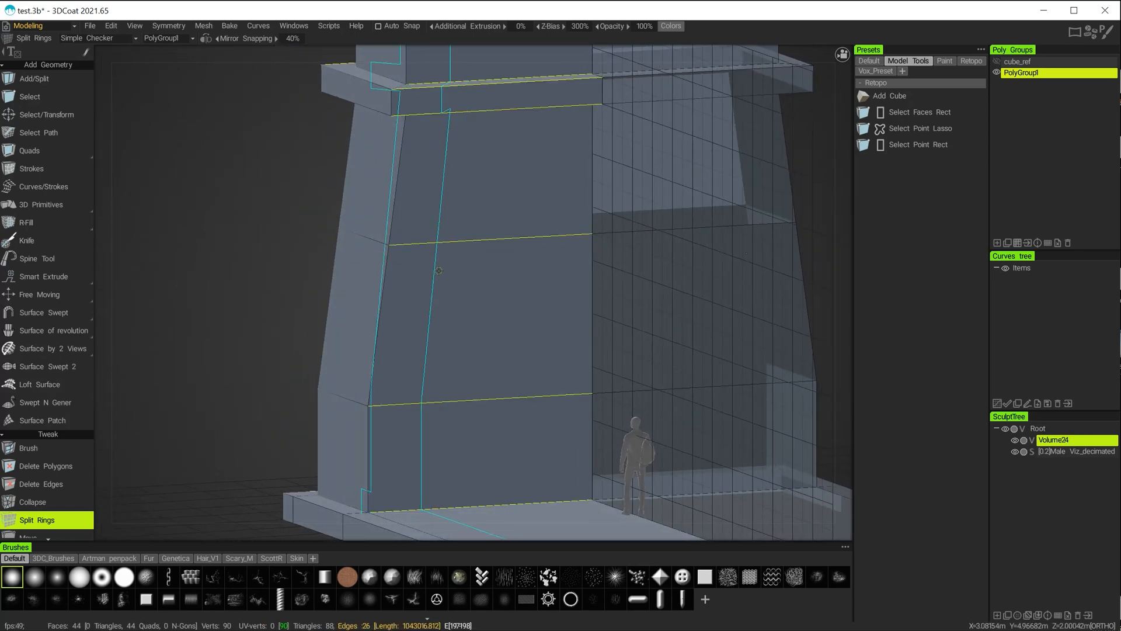
alt+drag(244, 274, 316, 384)
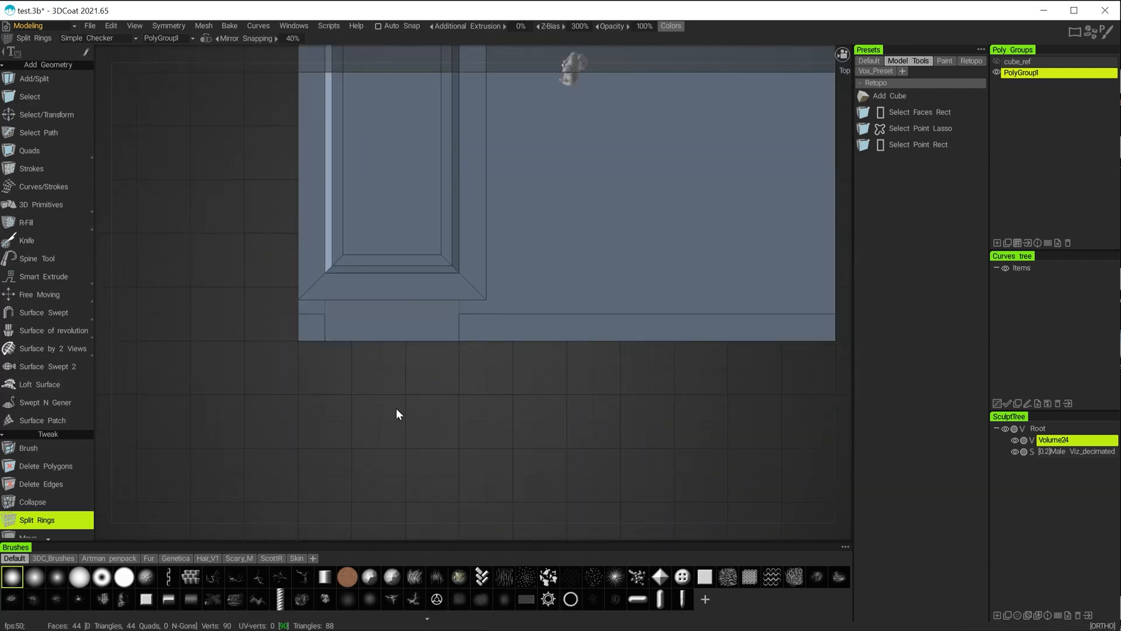
drag(432, 437, 425, 479)
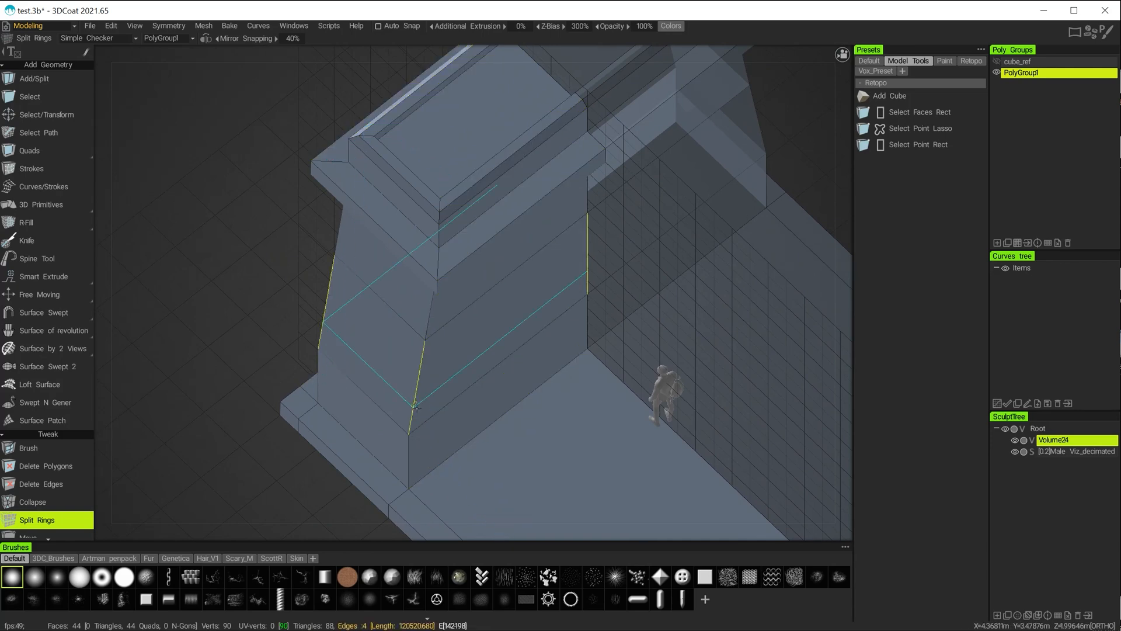
alt+middle_drag(220, 325, 232, 177)
alt+drag(226, 374, 215, 364)
alt+middle_drag(257, 381, 212, 267)
alt+right_drag(211, 333, 233, 336)
alt+drag(224, 338, 258, 384)
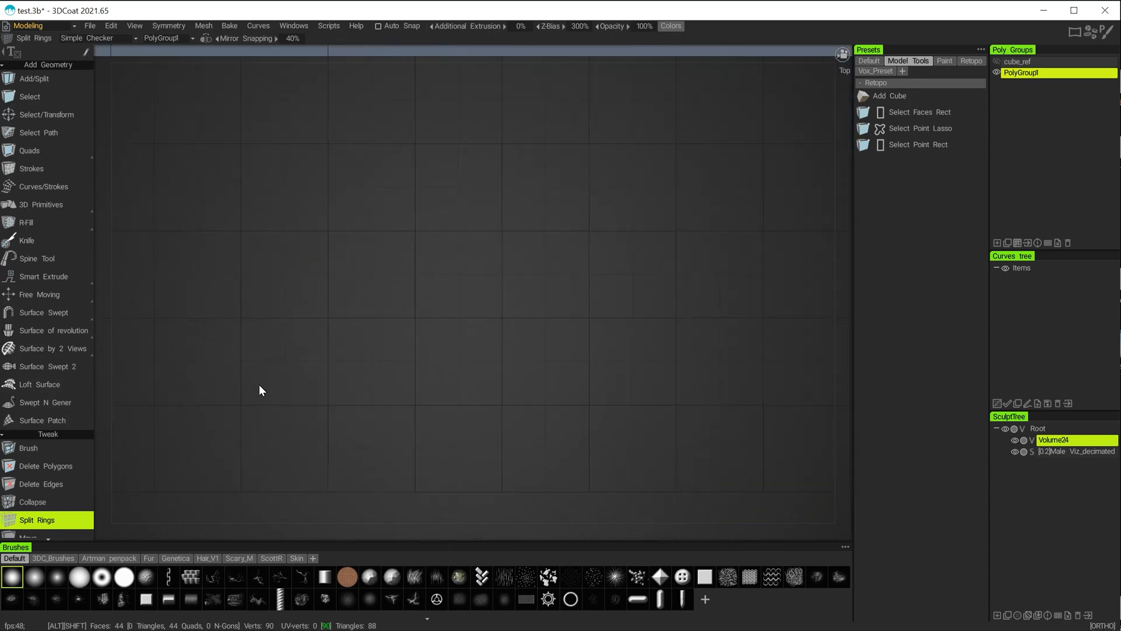
alt+middle_drag(360, 290, 199, 479)
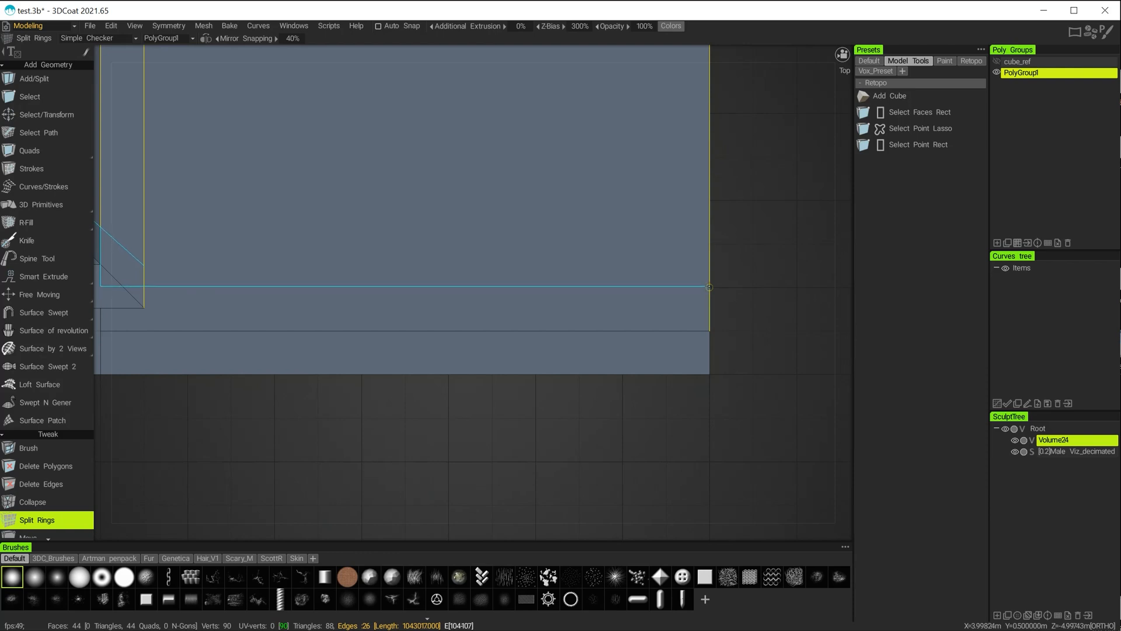
alt+right_drag(763, 292, 800, 307)
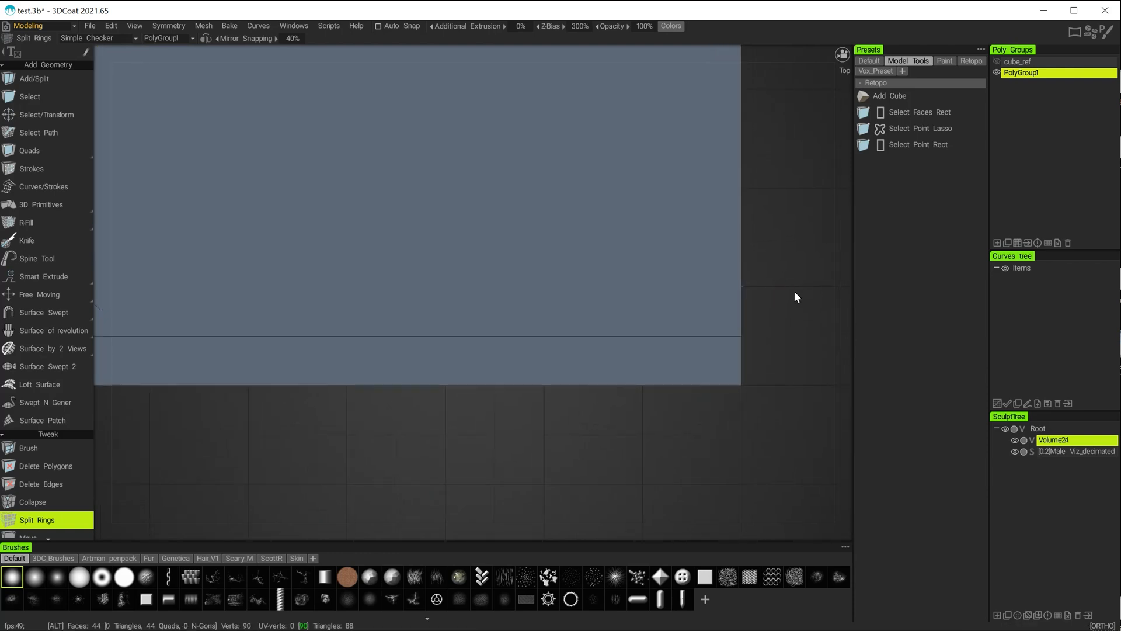
alt+middle_drag(784, 288, 555, 323)
alt+right_drag(555, 322, 741, 419)
alt+middle_drag(667, 404, 615, 224)
alt+middle_drag(589, 170, 564, 141)
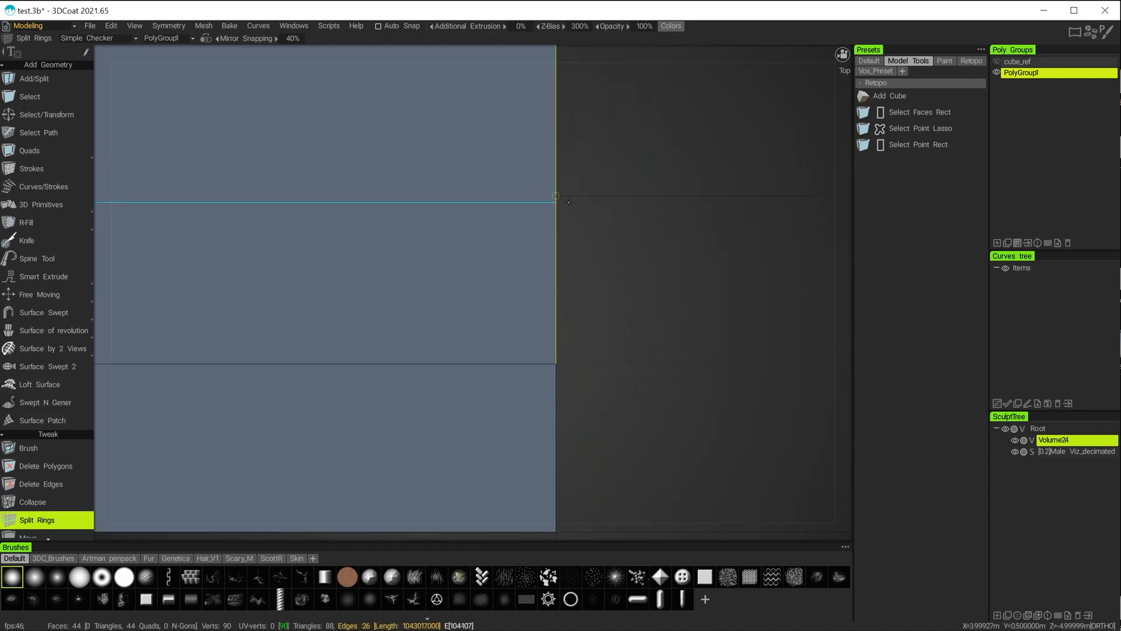
click(570, 195)
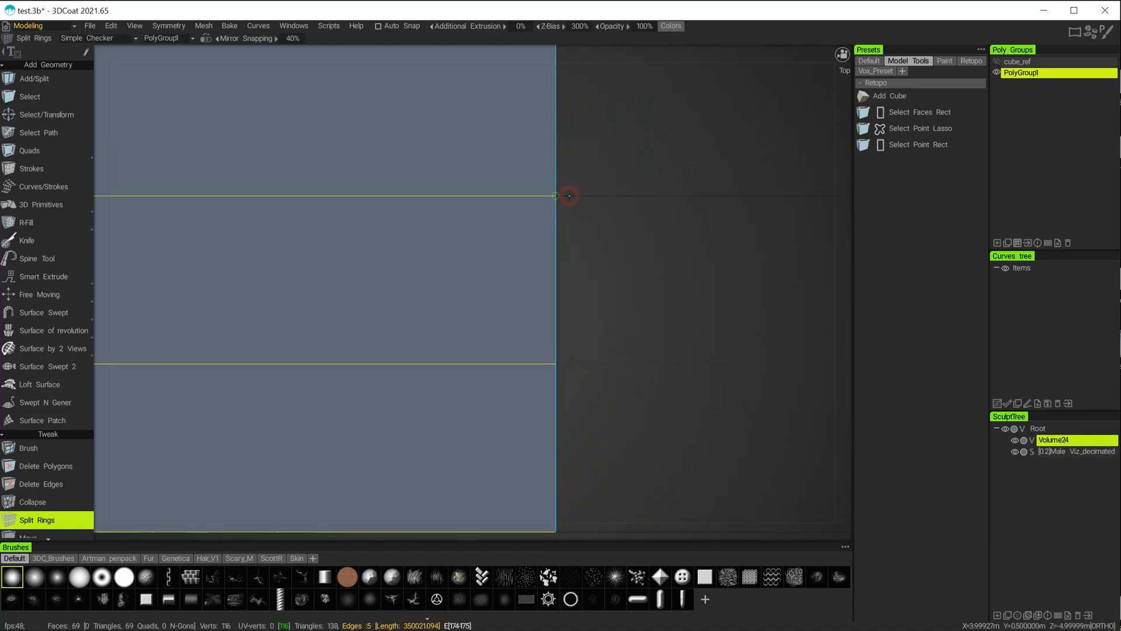
Step: Add a second lengthwise edge ring through the base and body at an X position of about 3.5 m
alt+right_drag(623, 335, 360, 220)
alt+middle_drag(362, 303, 463, 353)
alt+drag(463, 353, 295, 306)
alt+drag(234, 245, 227, 344)
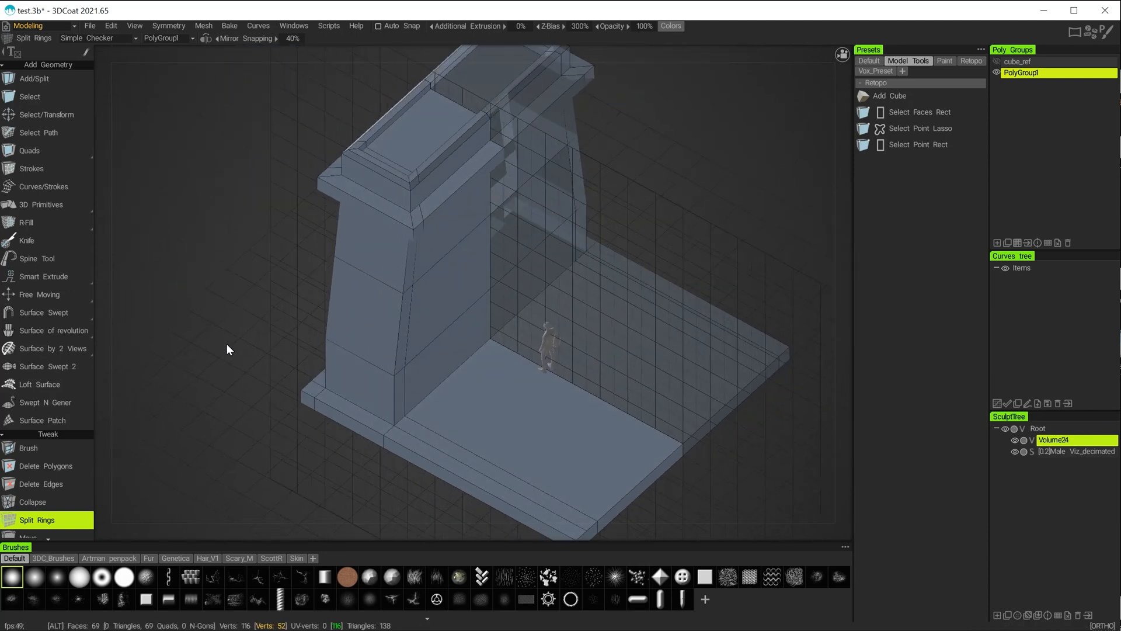
alt+middle_drag(211, 325, 137, 211)
alt+drag(590, 424, 606, 433)
alt+right_drag(606, 433, 671, 461)
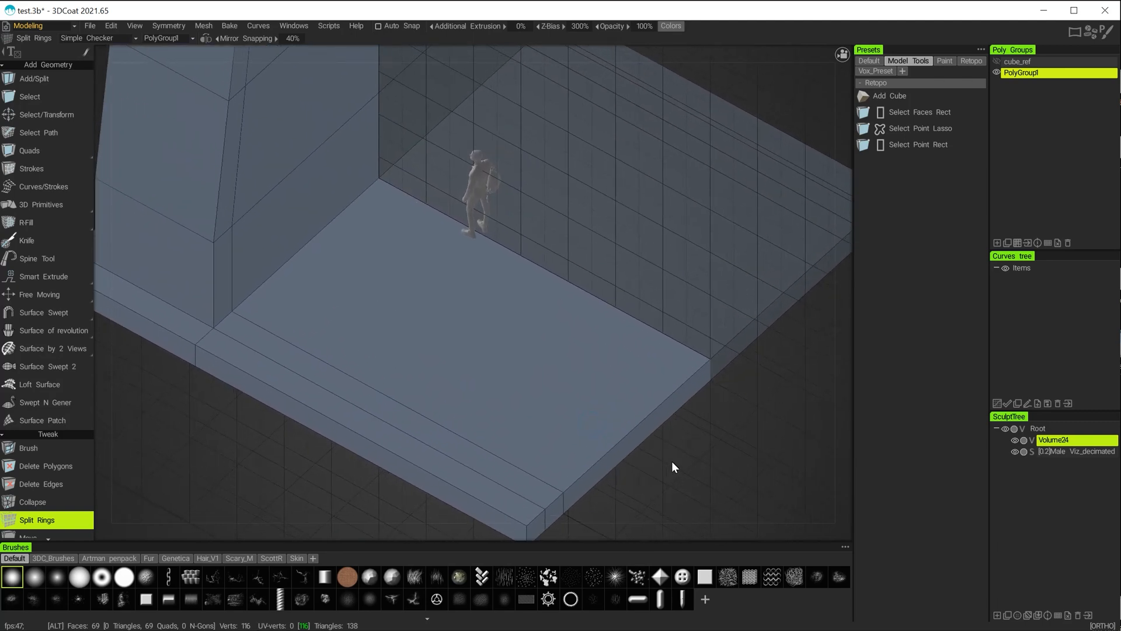
alt+middle_drag(672, 461, 631, 428)
alt+drag(626, 443, 675, 456)
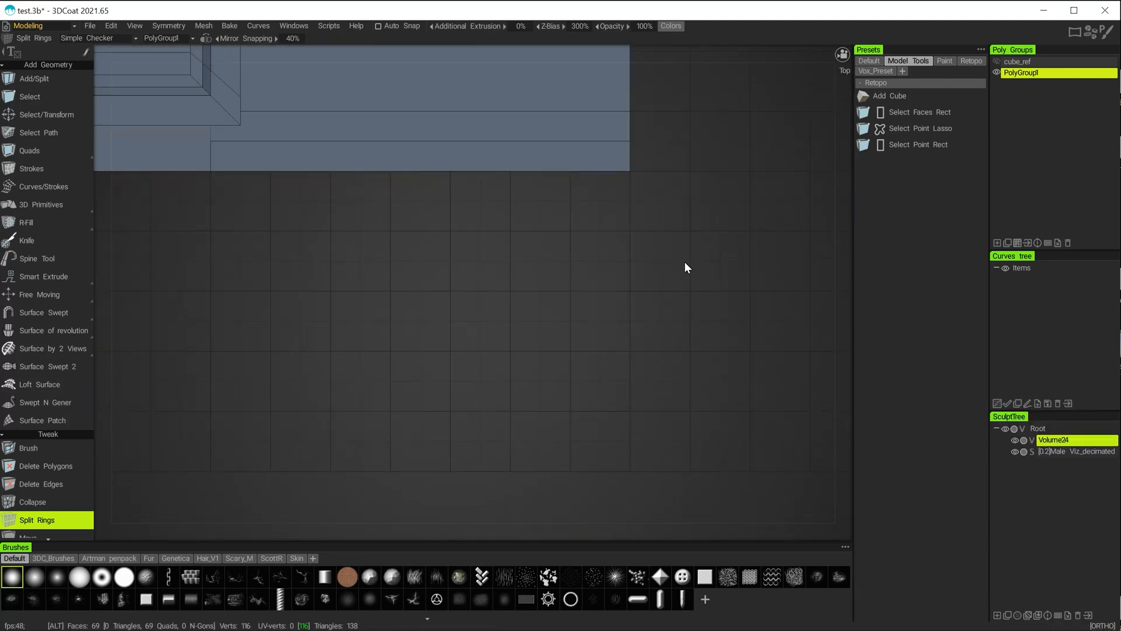
alt+middle_drag(704, 203, 635, 385)
alt+right_drag(665, 202, 651, 249)
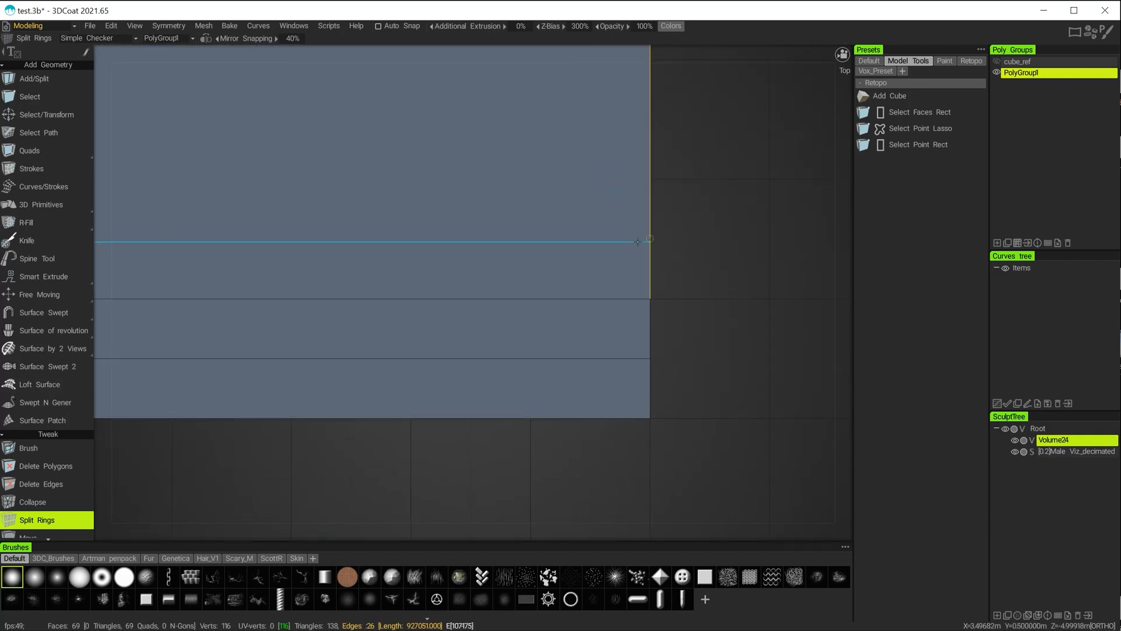
alt+middle_drag(688, 238, 524, 317)
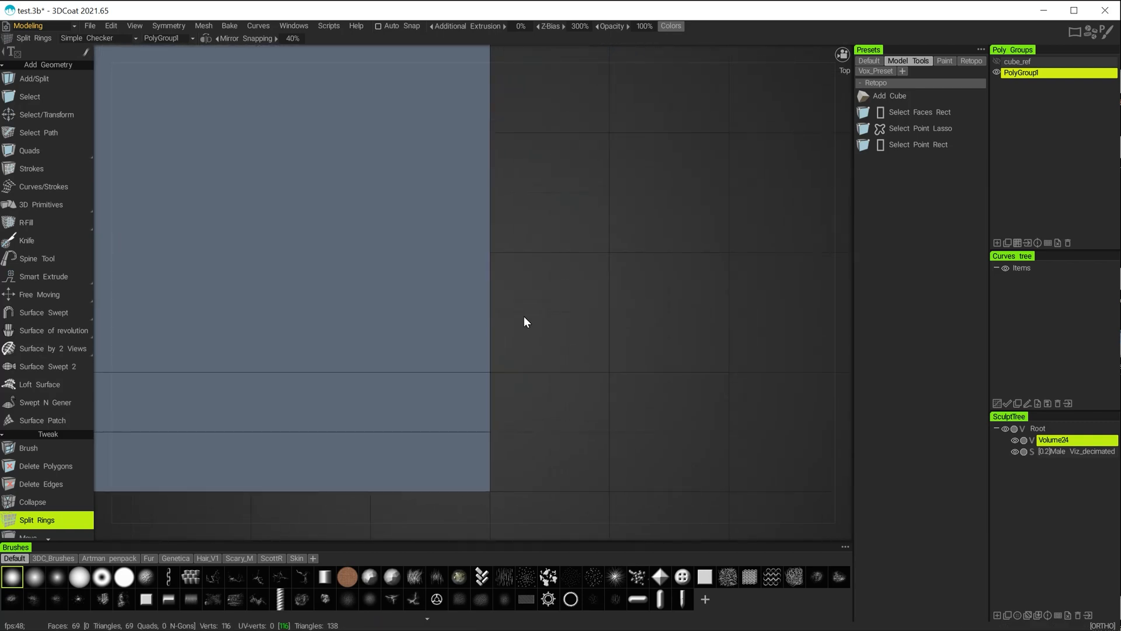
alt+right_drag(519, 320, 619, 373)
alt+right_drag(761, 419, 744, 416)
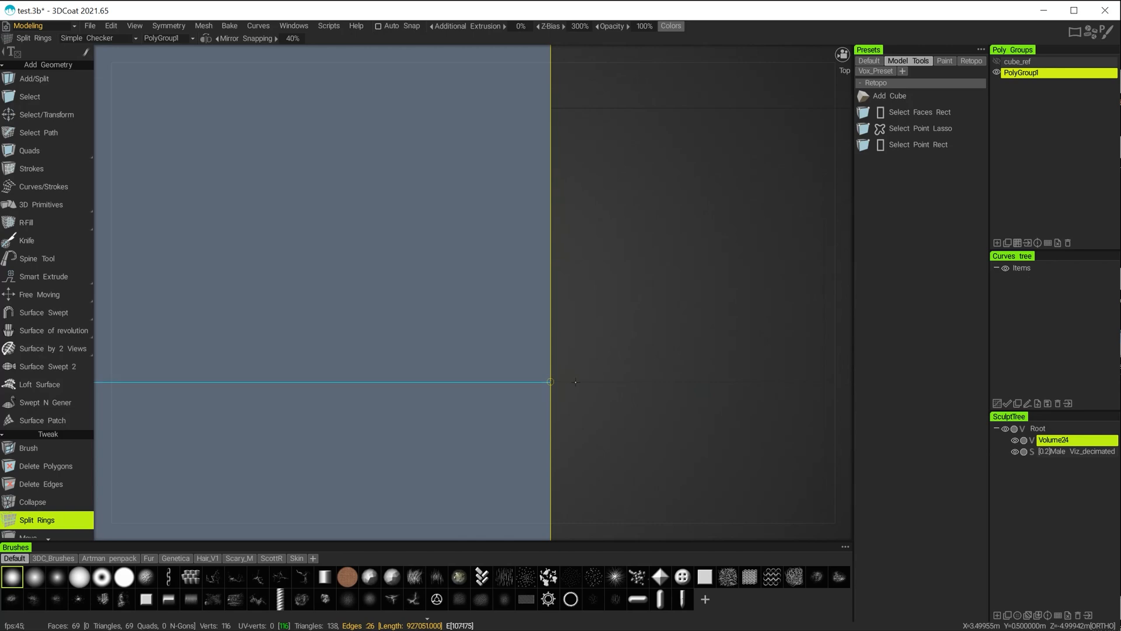
click(573, 381)
Step: Clear the vertex selection and select the narrow top face of the base between the two lengthwise rings in face mode
alt+right_drag(661, 432, 234, 231)
alt+middle_drag(549, 350, 563, 397)
alt+drag(515, 374, 386, 273)
alt+right_drag(309, 331, 561, 441)
click(30, 97)
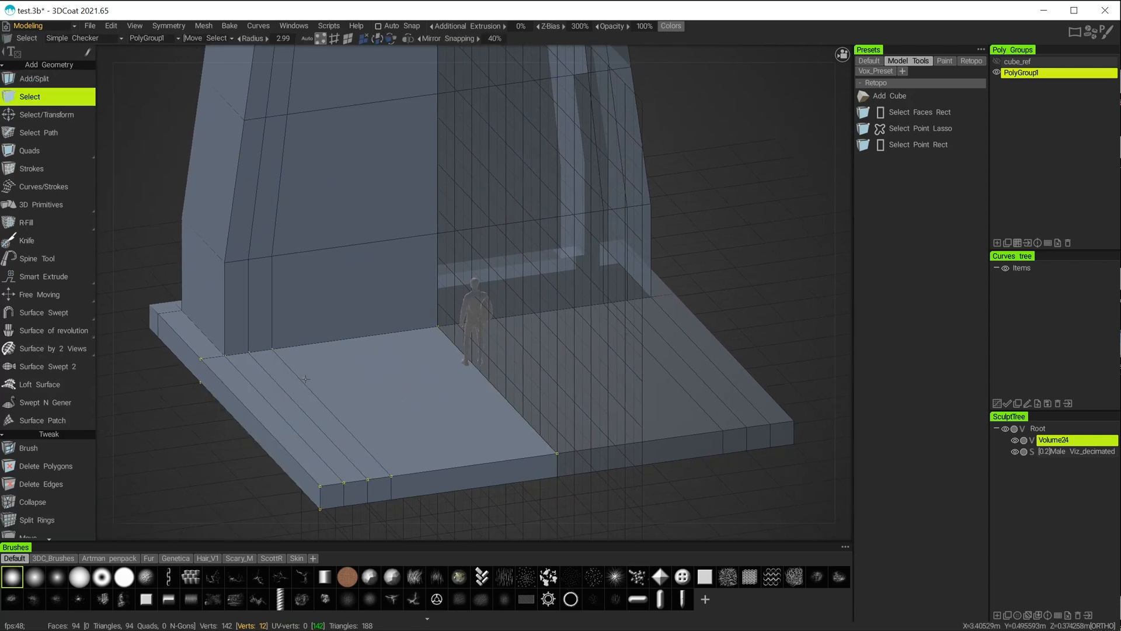
click(349, 39)
key(Escape)
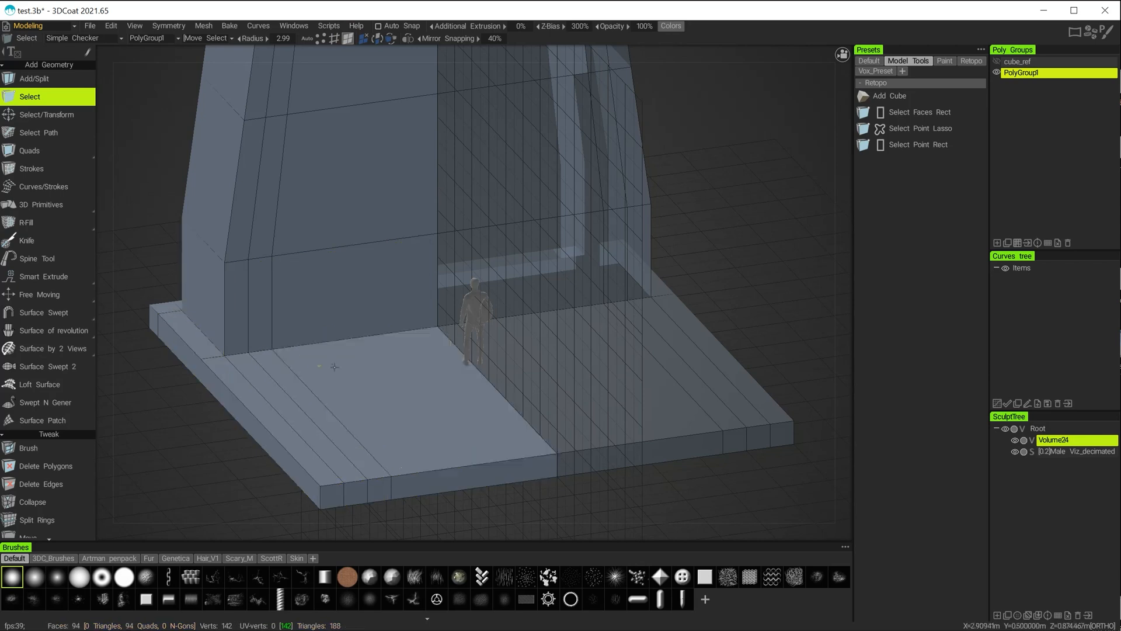
click(276, 374)
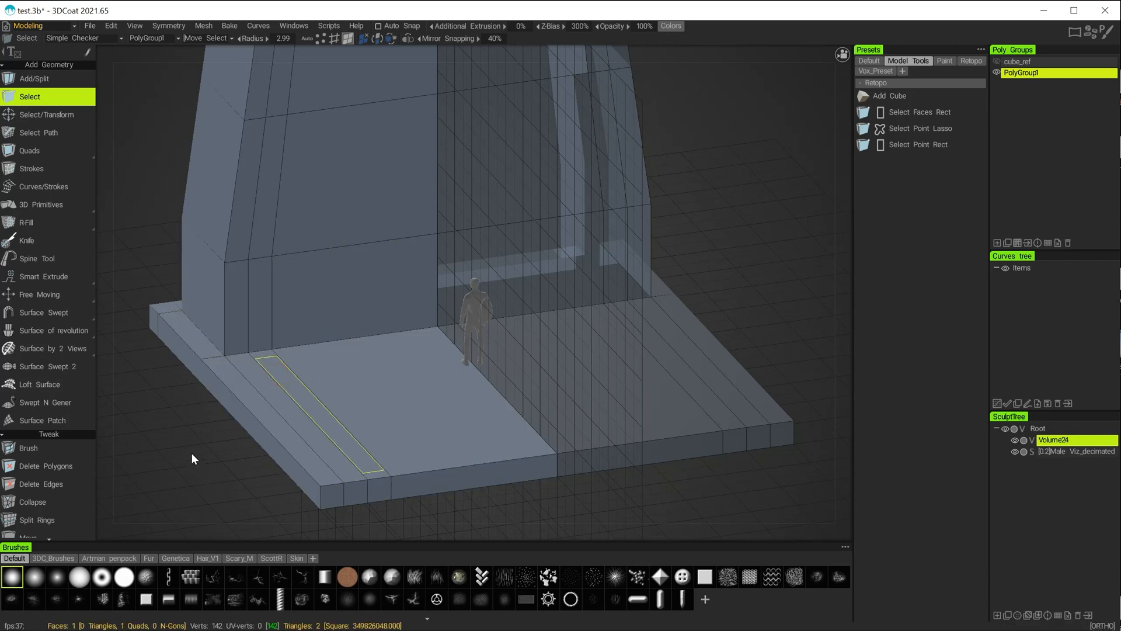
mouse_move(192, 453)
mouse_down()
mouse_move(208, 456)
mouse_move(172, 445)
mouse_up()
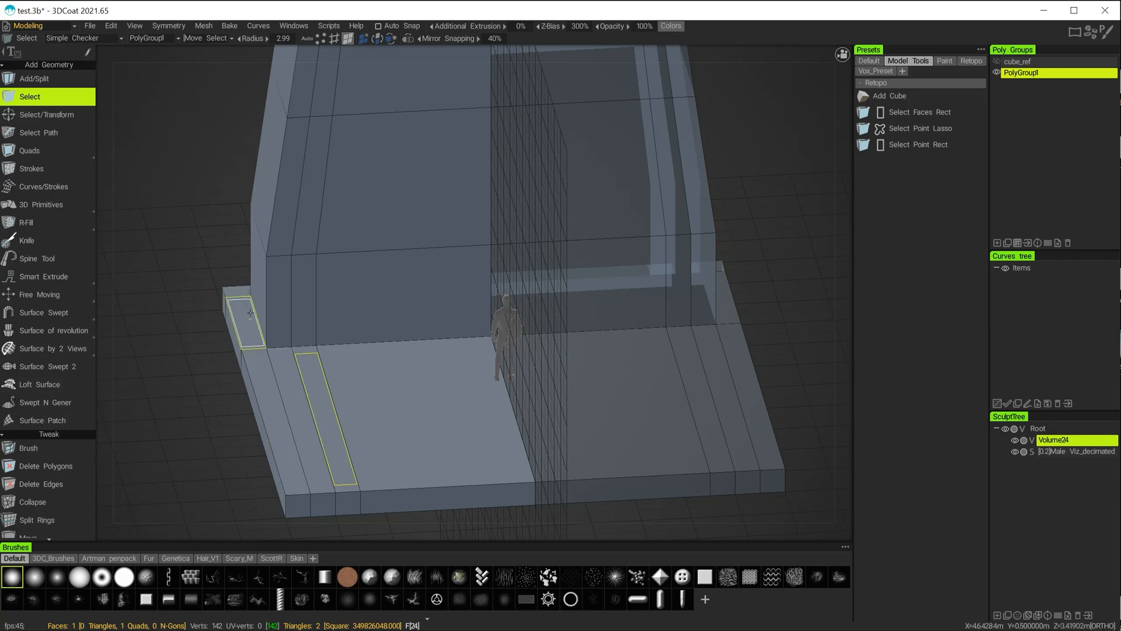
alt+drag(195, 390, 317, 416)
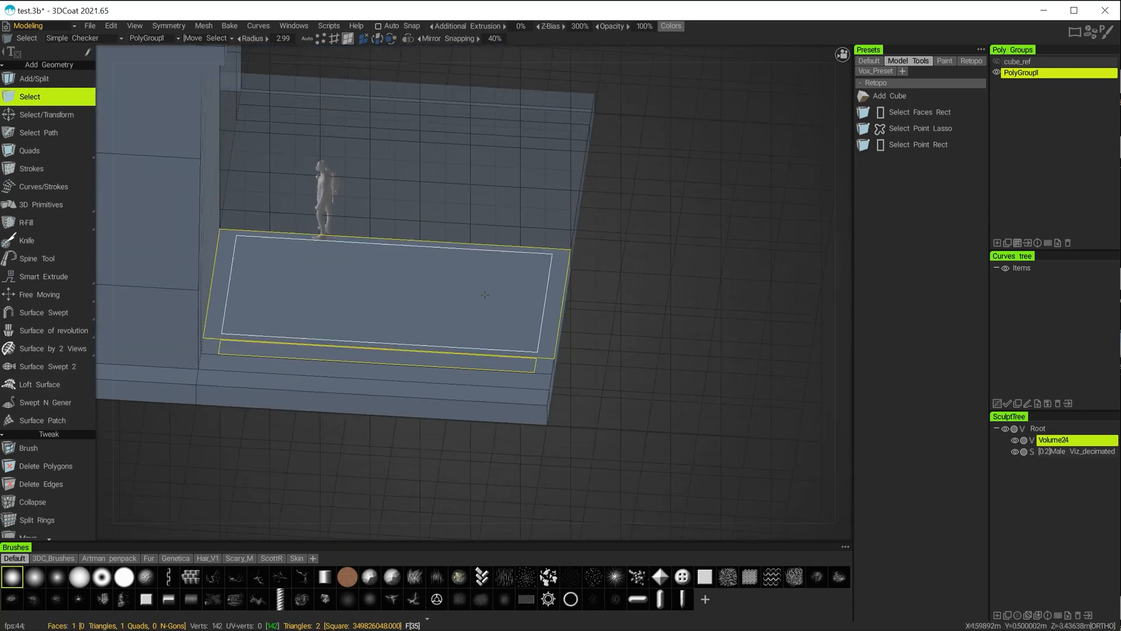
alt+drag(670, 333, 679, 382)
alt+middle_drag(670, 346, 666, 179)
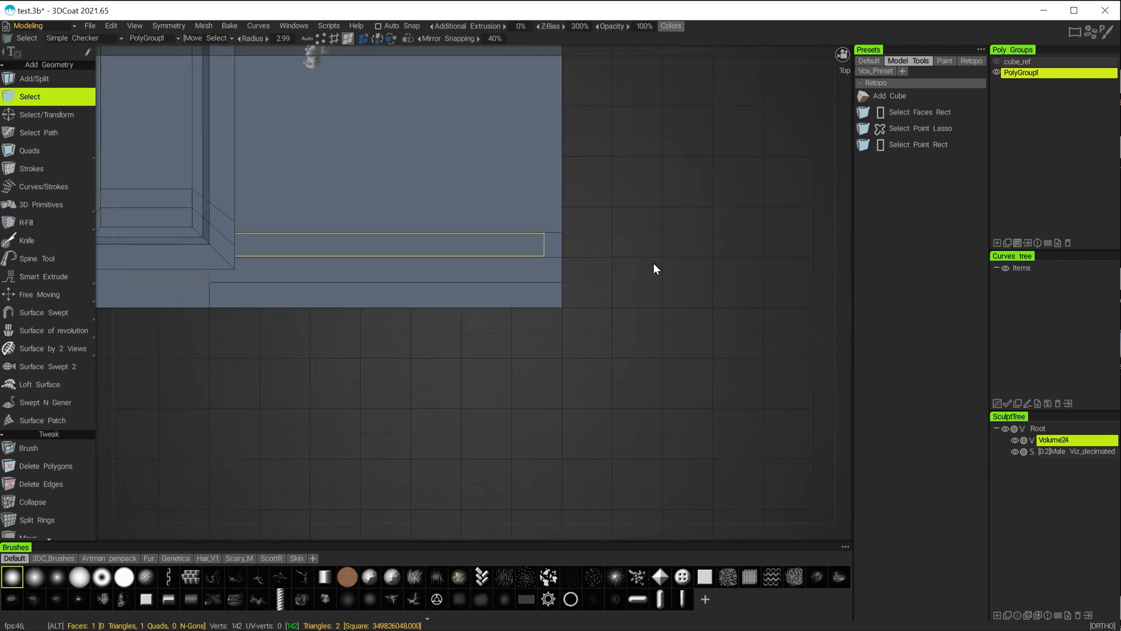
alt+right_drag(654, 263, 596, 411)
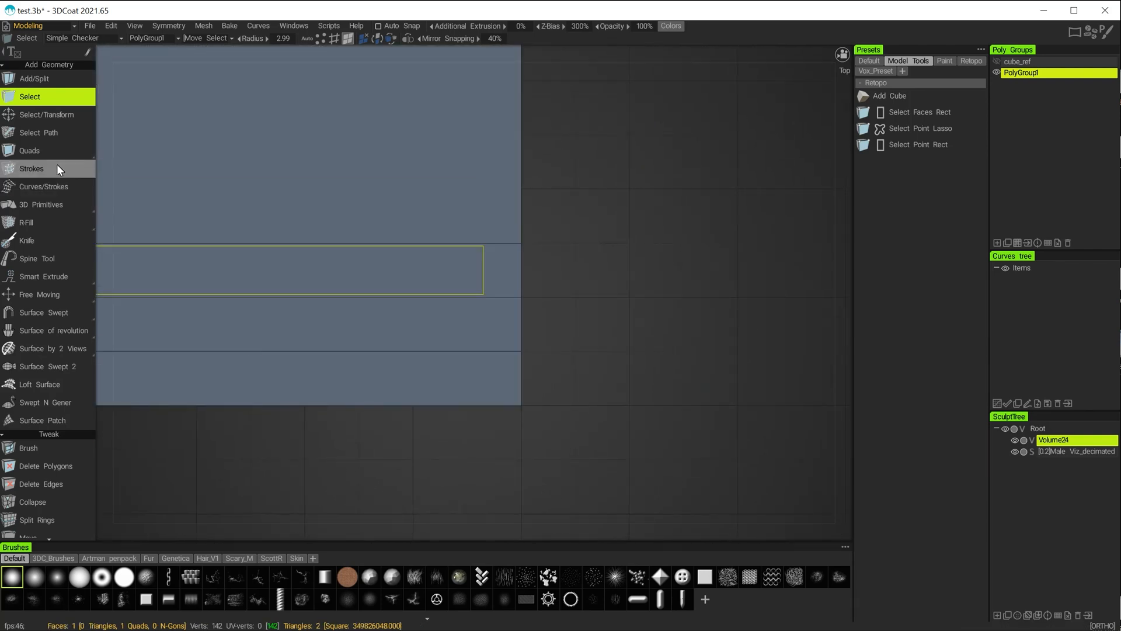
Step: Add a crosswise edge ring through the base near its front edge at a Z position of about -4.5 m with Split Rings
key(space)
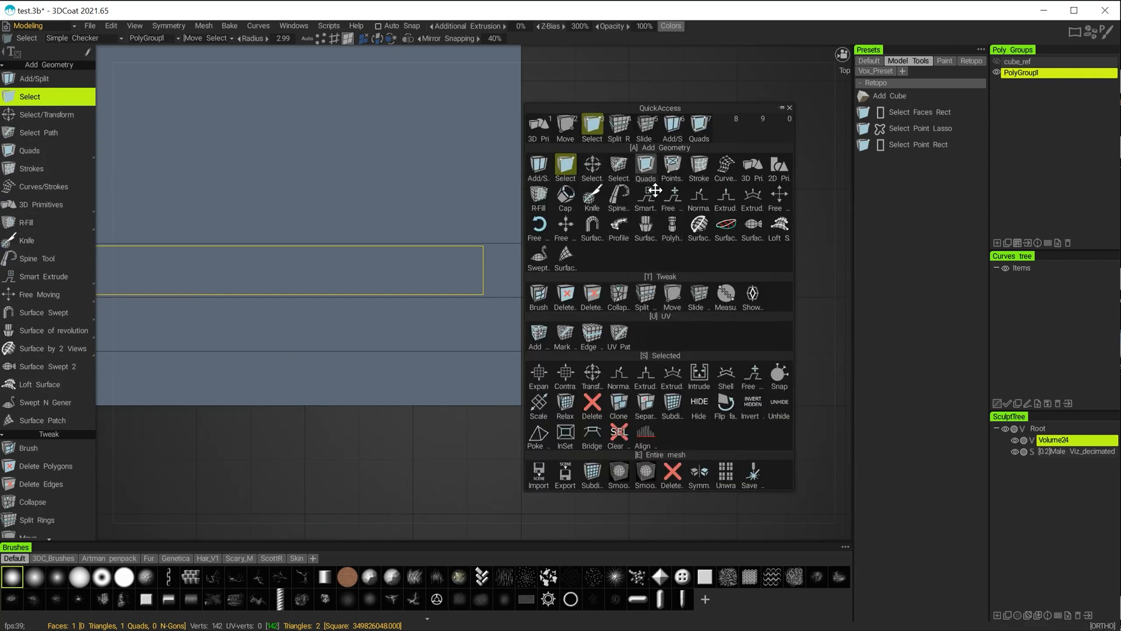
key(4)
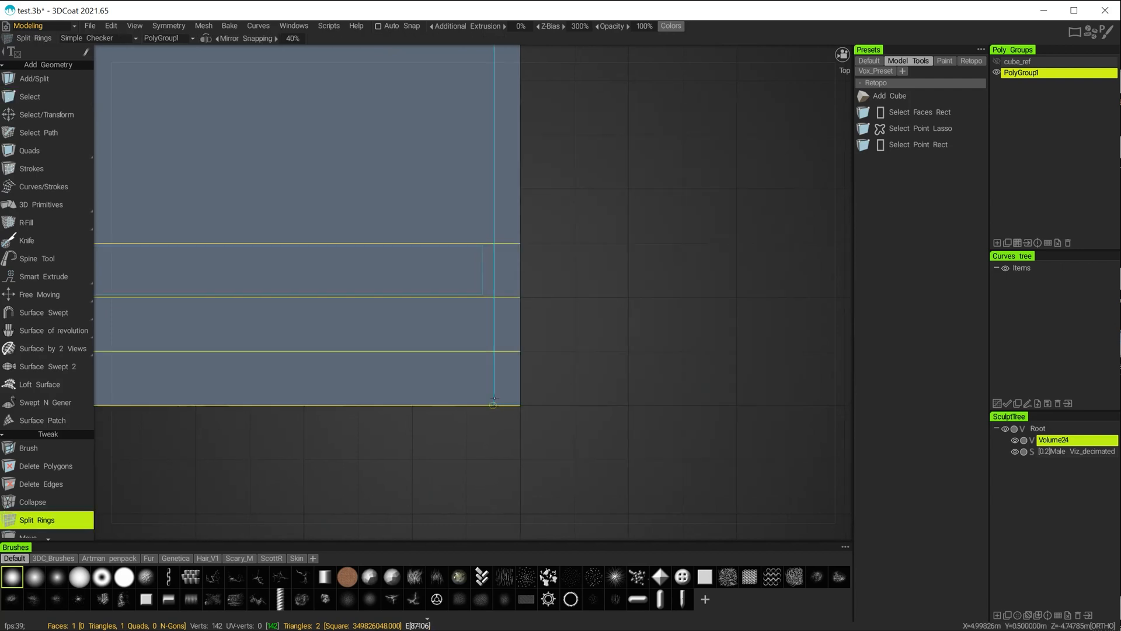
alt+right_drag(468, 429, 563, 488)
alt+middle_drag(626, 373, 641, 217)
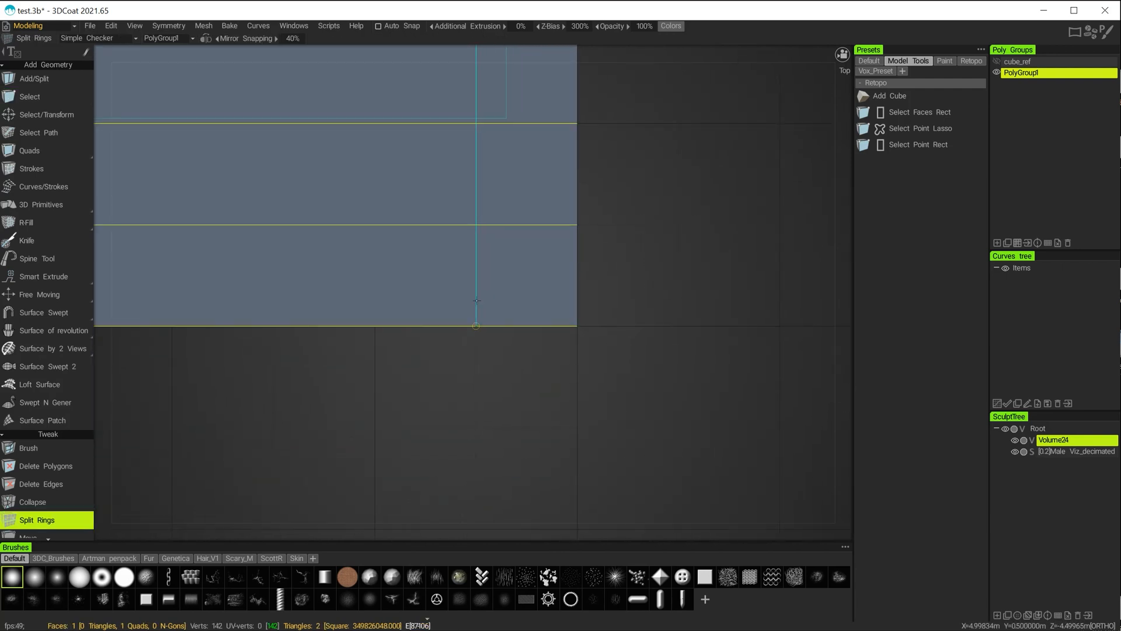
click(476, 343)
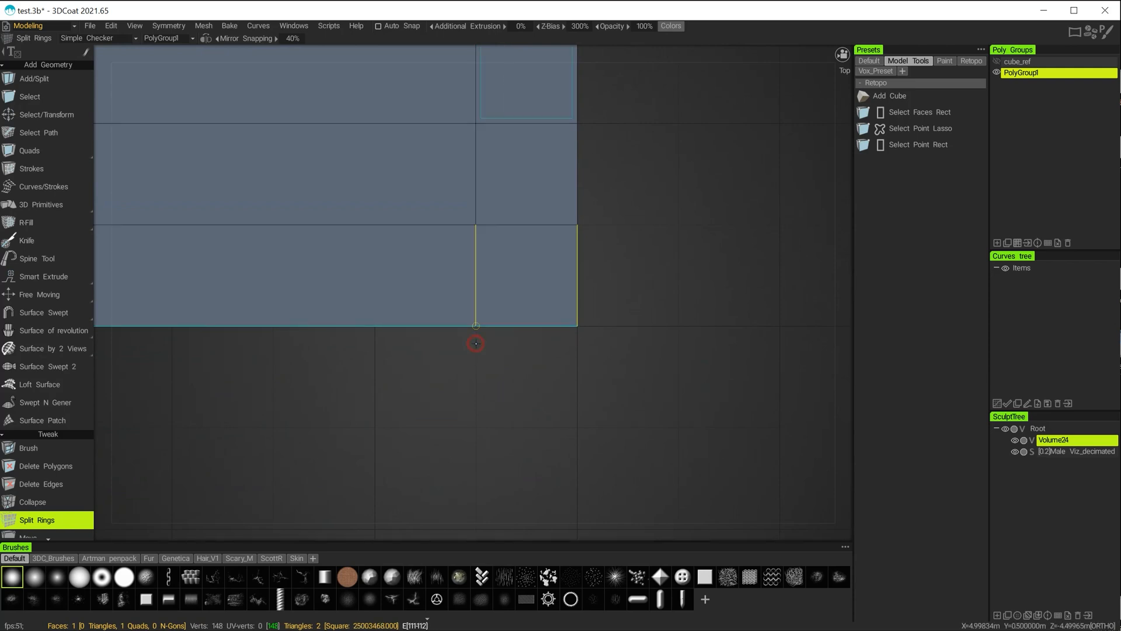
Step: Add a second crosswise edge ring through the base at a Z position of about -4 m
alt+right_drag(622, 331, 551, 290)
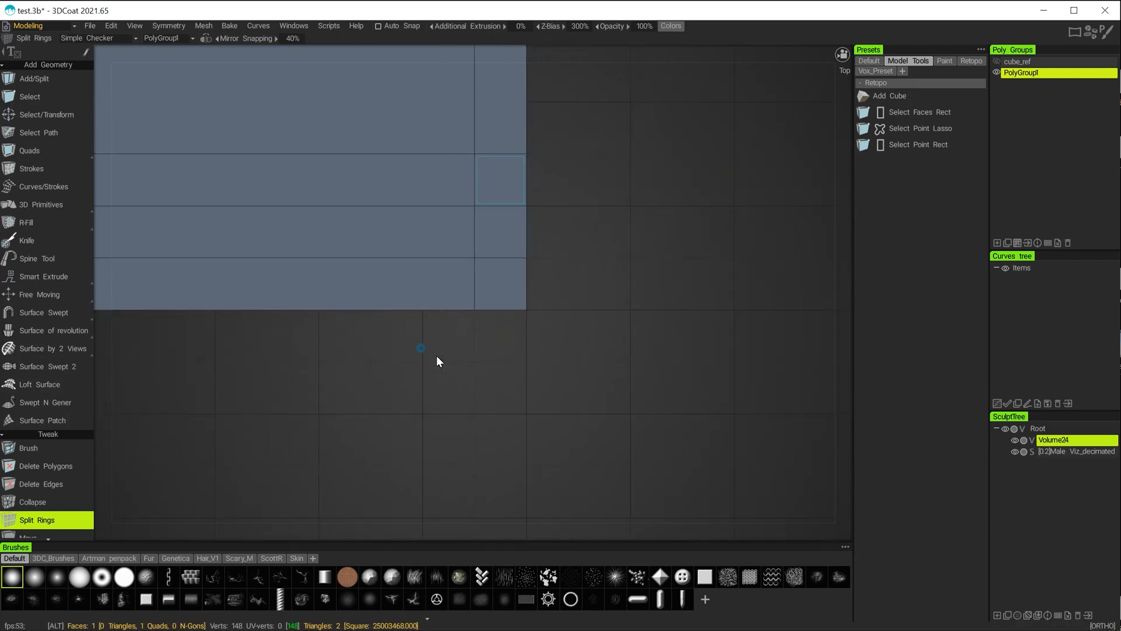
alt+right_drag(437, 355, 587, 401)
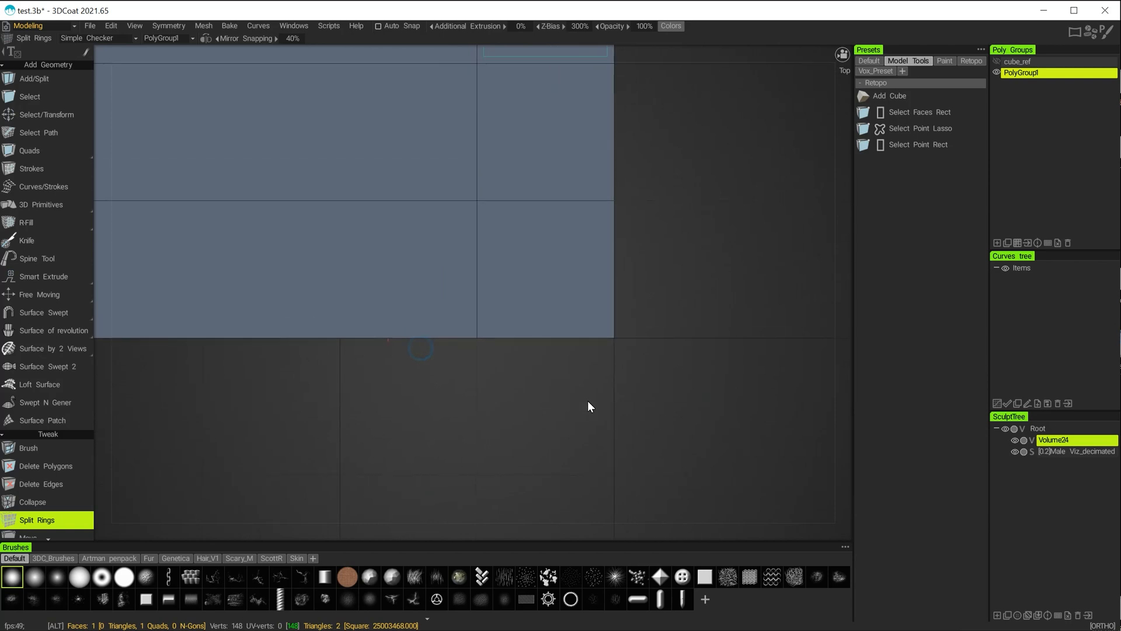
click(340, 361)
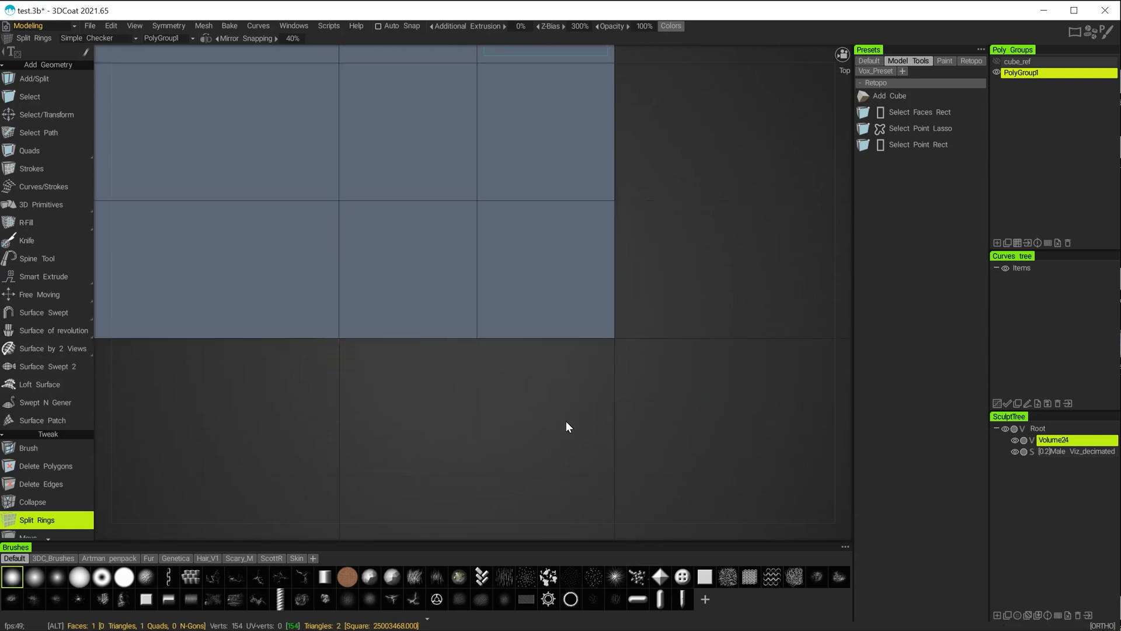
Step: Examine the tower front and the base with its new edge rings from several angles
alt+right_drag(565, 425, 234, 233)
alt+middle_drag(441, 302, 425, 340)
alt+drag(420, 349, 319, 232)
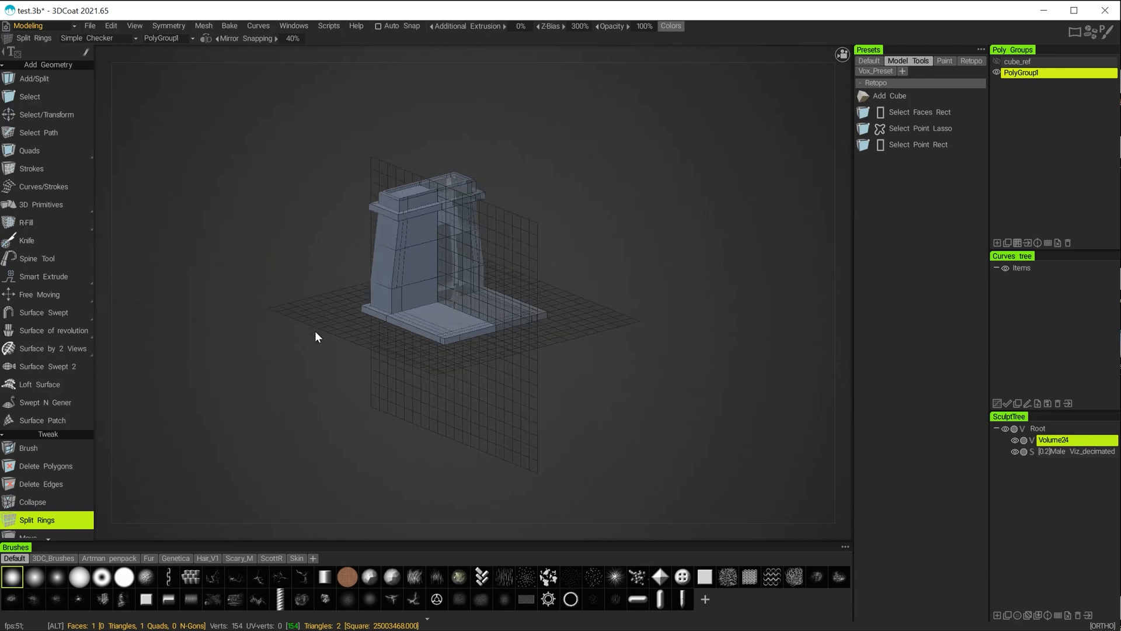
alt+right_drag(314, 331, 517, 403)
alt+middle_drag(620, 211, 648, 212)
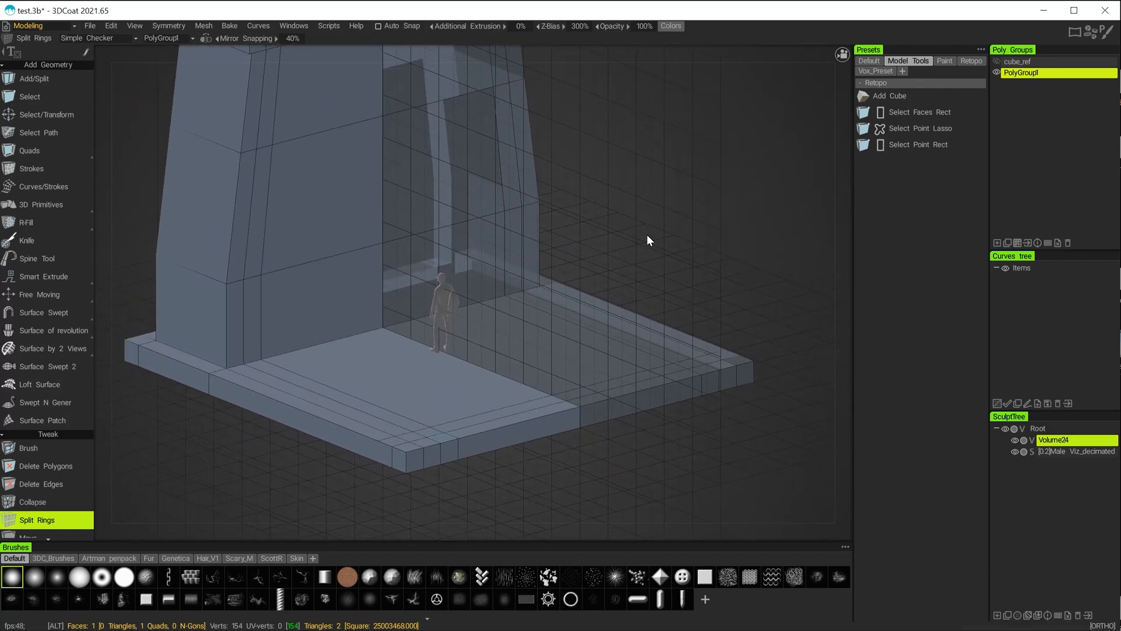
alt+drag(647, 234, 456, 257)
alt+drag(161, 184, 599, 216)
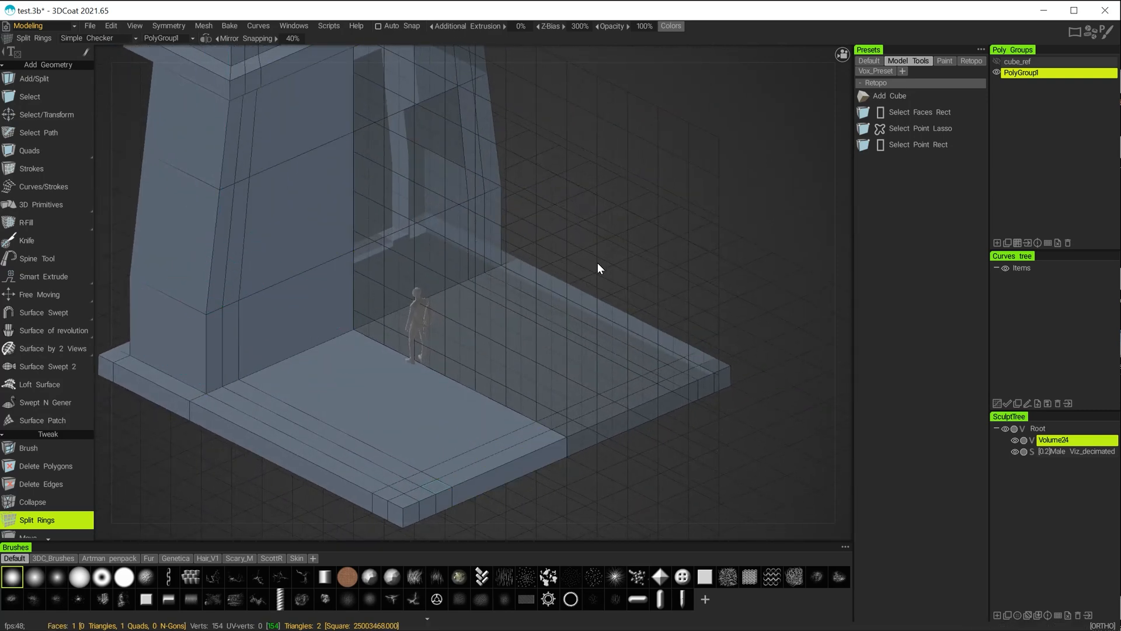
mouse_move(597, 268)
alt+mouse_down()
mouse_move(587, 168)
mouse_move(606, 165)
mouse_move(598, 157)
mouse_move(590, 275)
mouse_move(512, 299)
mouse_move(571, 302)
mouse_move(548, 255)
mouse_move(579, 273)
alt+mouse_up()
alt+middle_drag(590, 280, 570, 217)
alt+right_drag(548, 255, 627, 289)
alt+drag(622, 256, 648, 301)
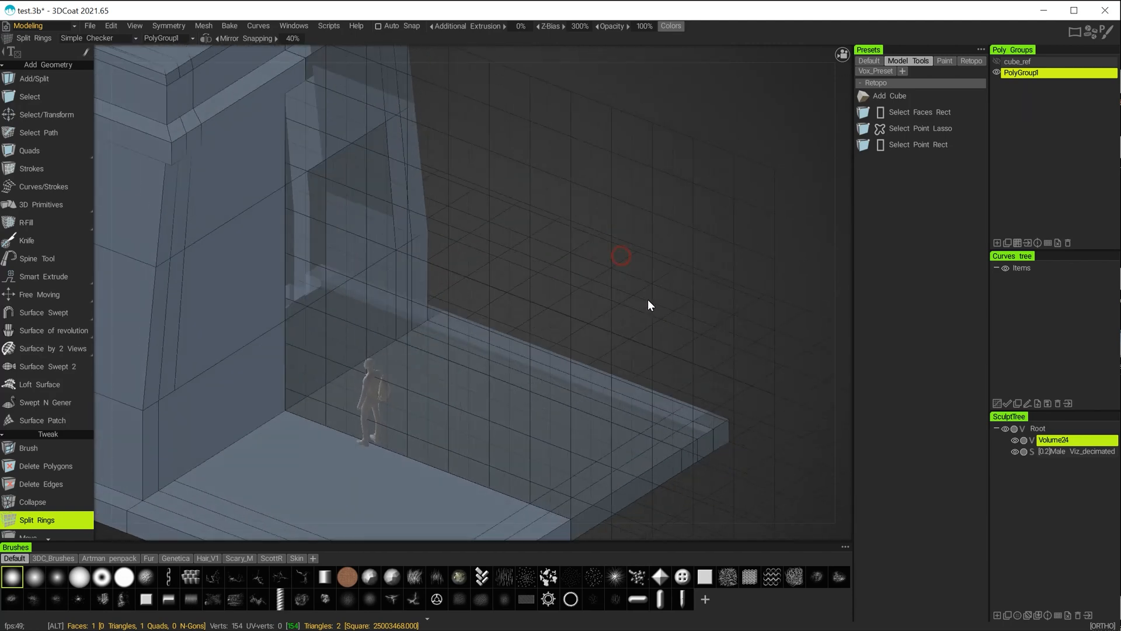
alt+middle_drag(636, 249, 656, 185)
alt+drag(619, 224, 590, 218)
alt+middle_drag(590, 218, 624, 186)
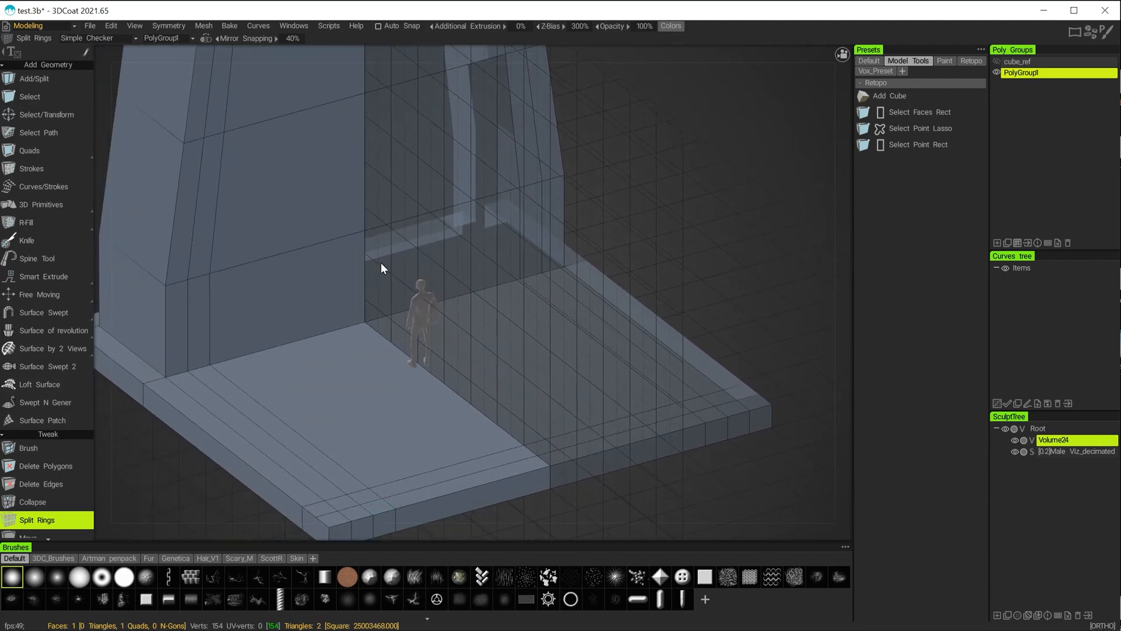
Step: Select the two lowest narrow faces on the tower's front between the two lengthwise rings
click(29, 96)
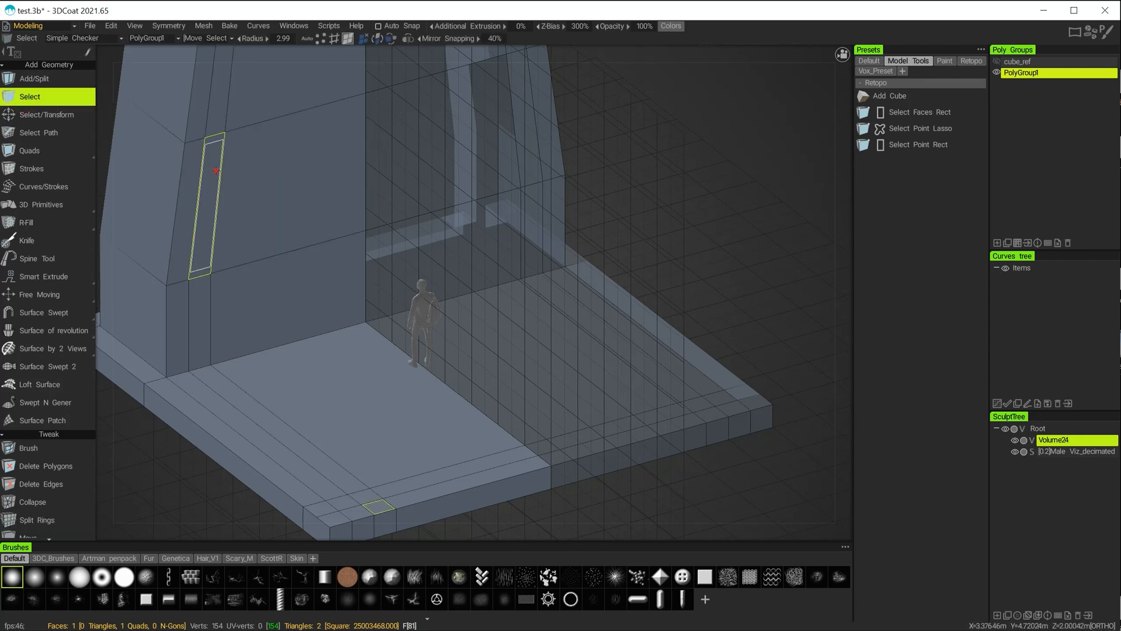
click(196, 296)
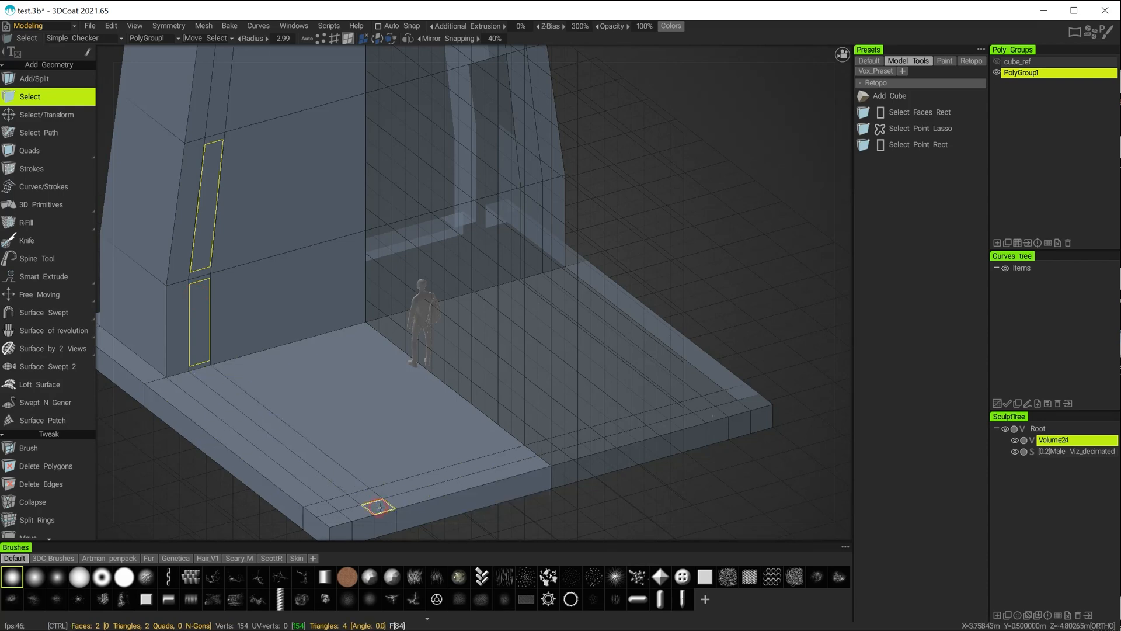
alt+right_drag(727, 282, 675, 259)
alt+drag(675, 259, 730, 230)
alt+drag(606, 233, 575, 282)
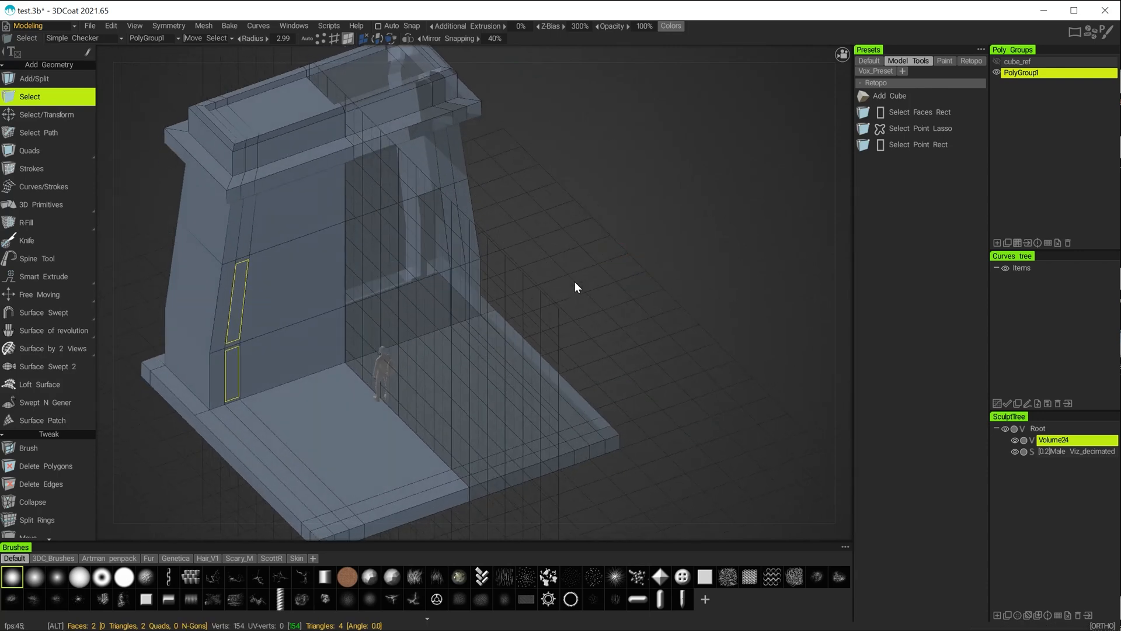
alt+middle_drag(574, 281, 683, 158)
alt+right_drag(192, 375, 255, 405)
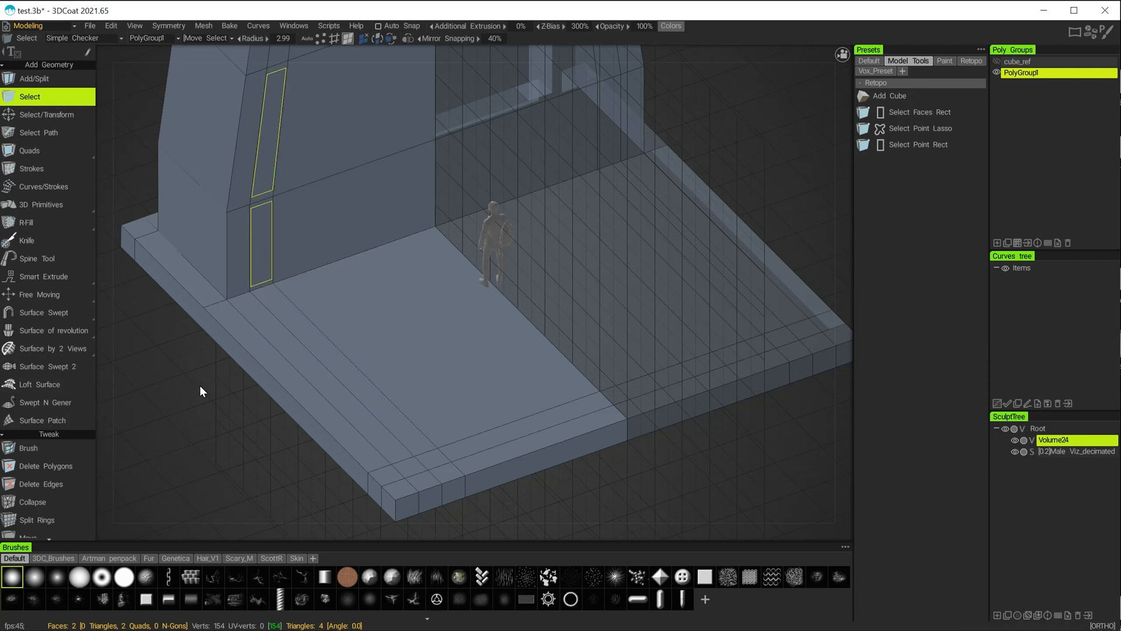
Step: Clear the selection and delete the long narrow top face of the base between the two lengthwise rings
key(ctrl+d)
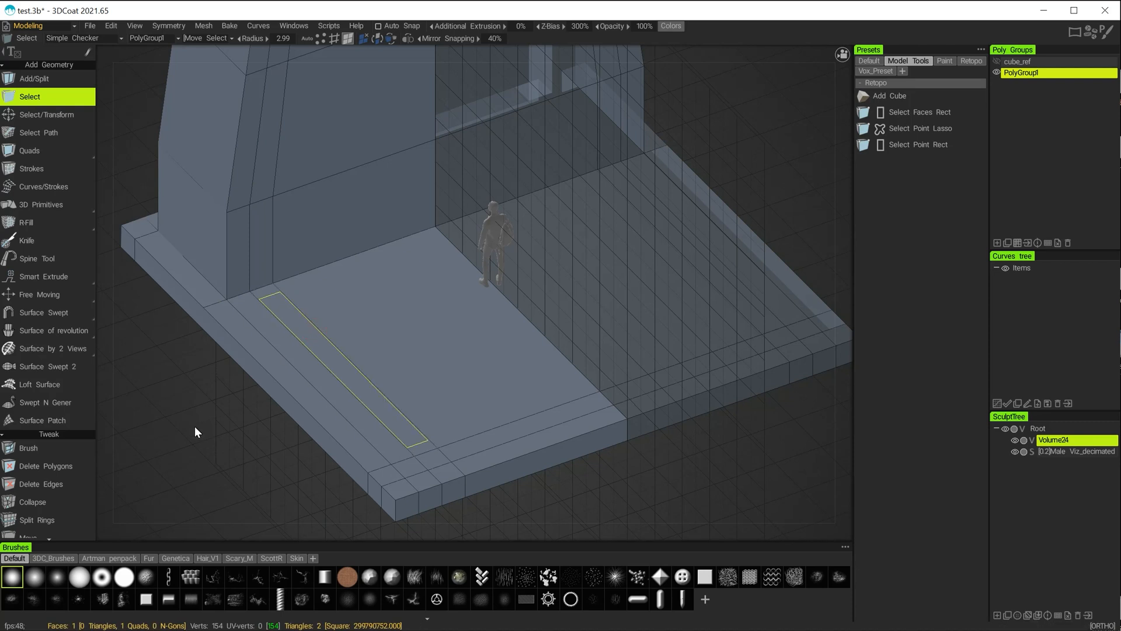
key(Delete)
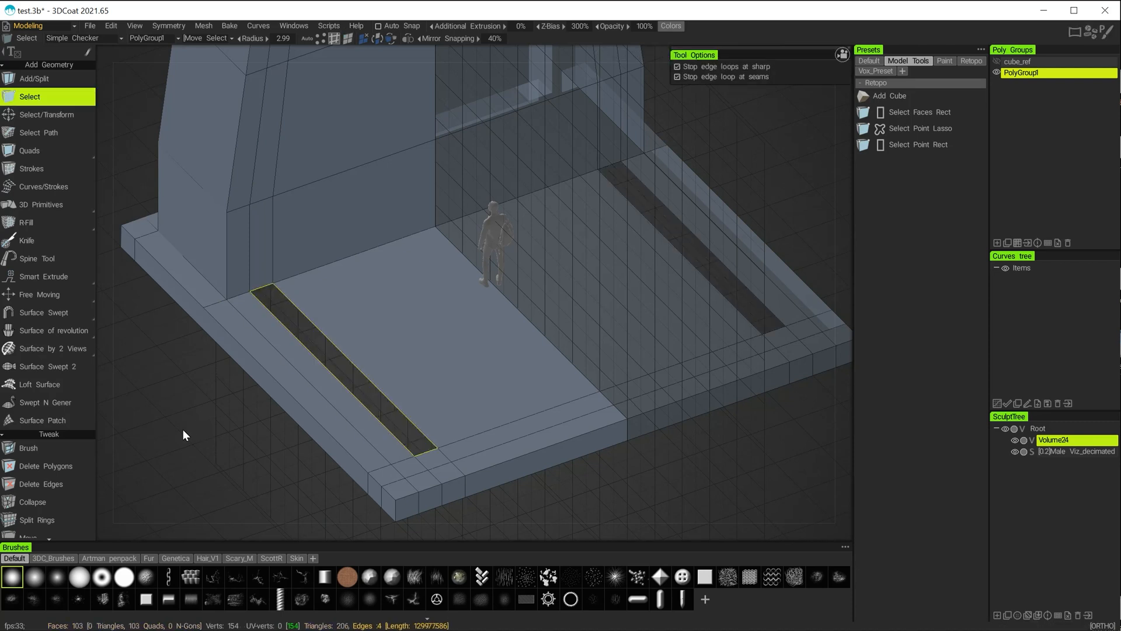
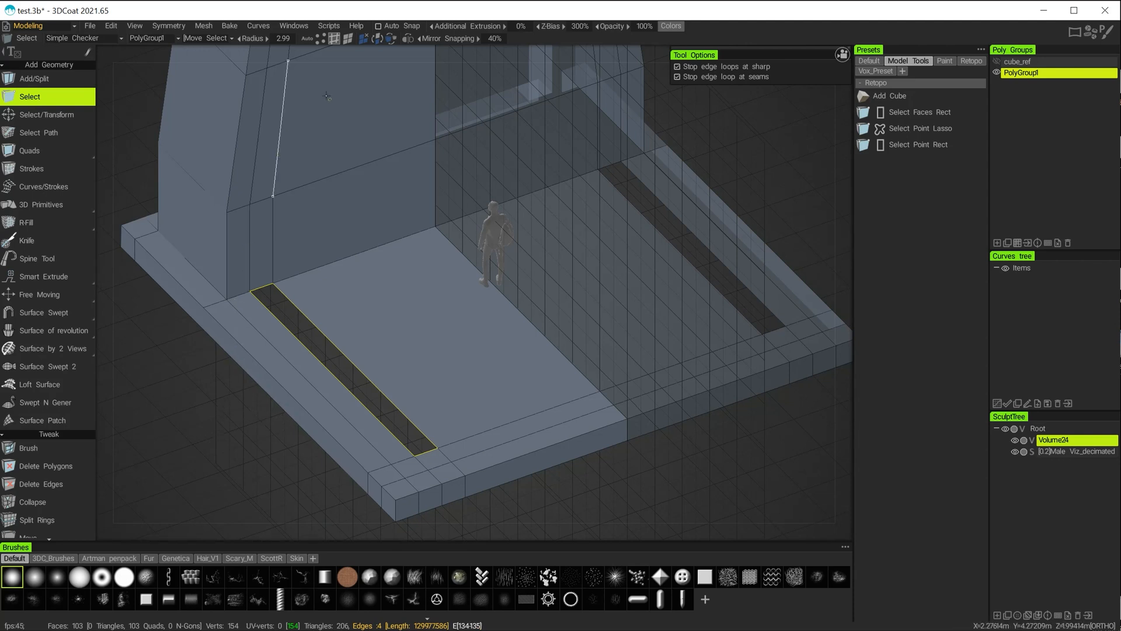
Step: Extrude the tower's two lowest narrow front faces between the lengthwise rings forward over the slot in the base to Z -4 m
click(350, 38)
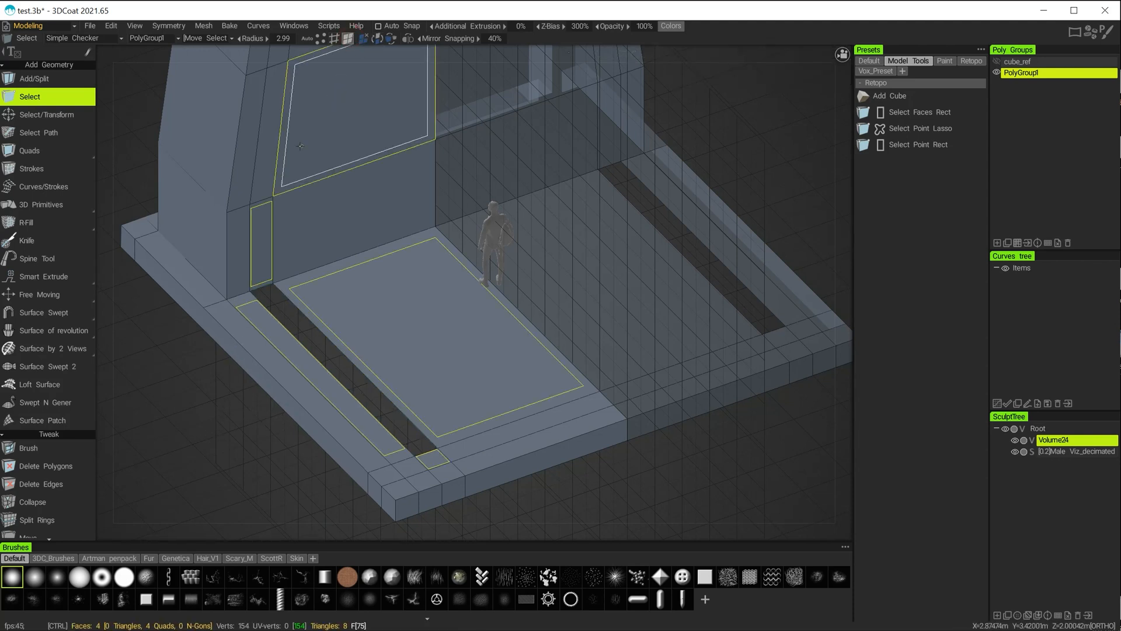
key(ctrl+d)
middle_drag(209, 347, 222, 406)
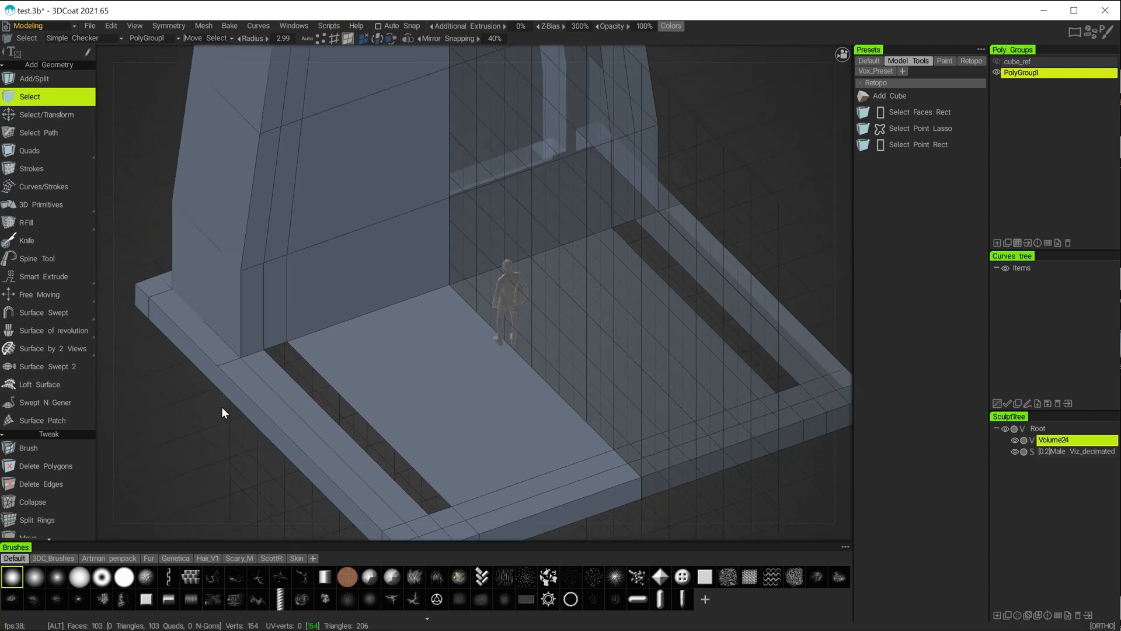
click(276, 216)
click(278, 297)
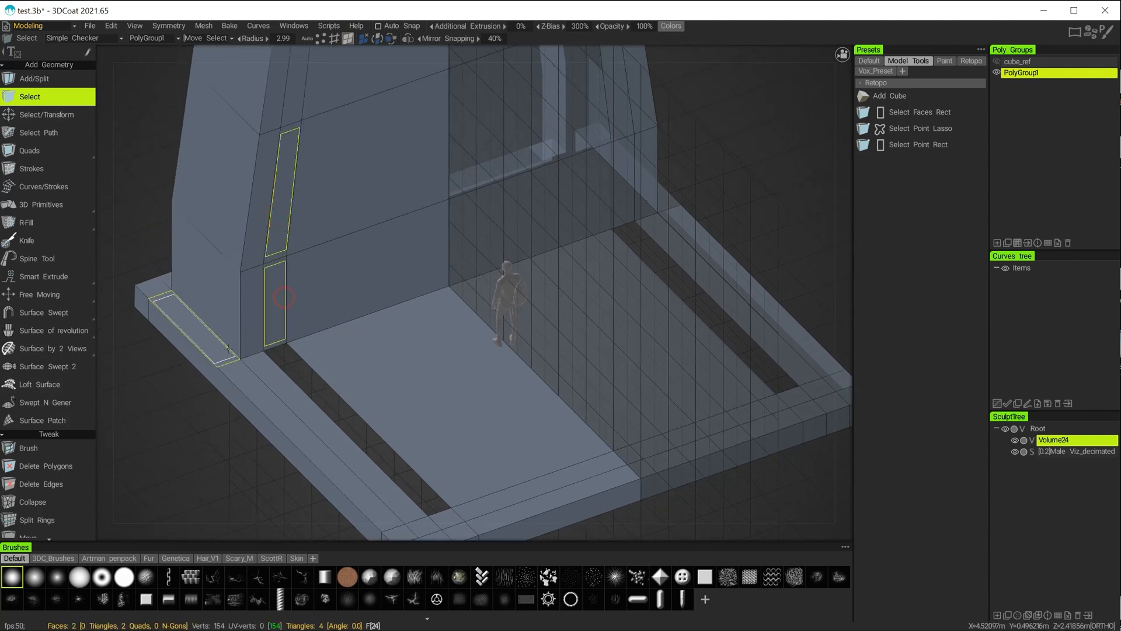
alt+drag(182, 434, 240, 395)
click(44, 117)
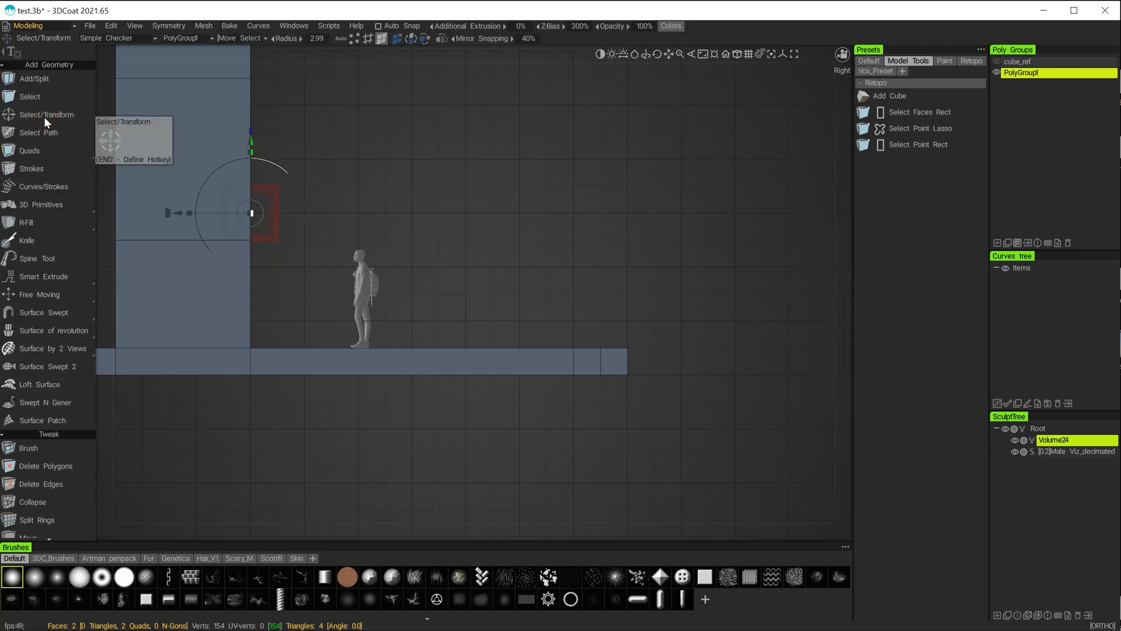
click(737, 161)
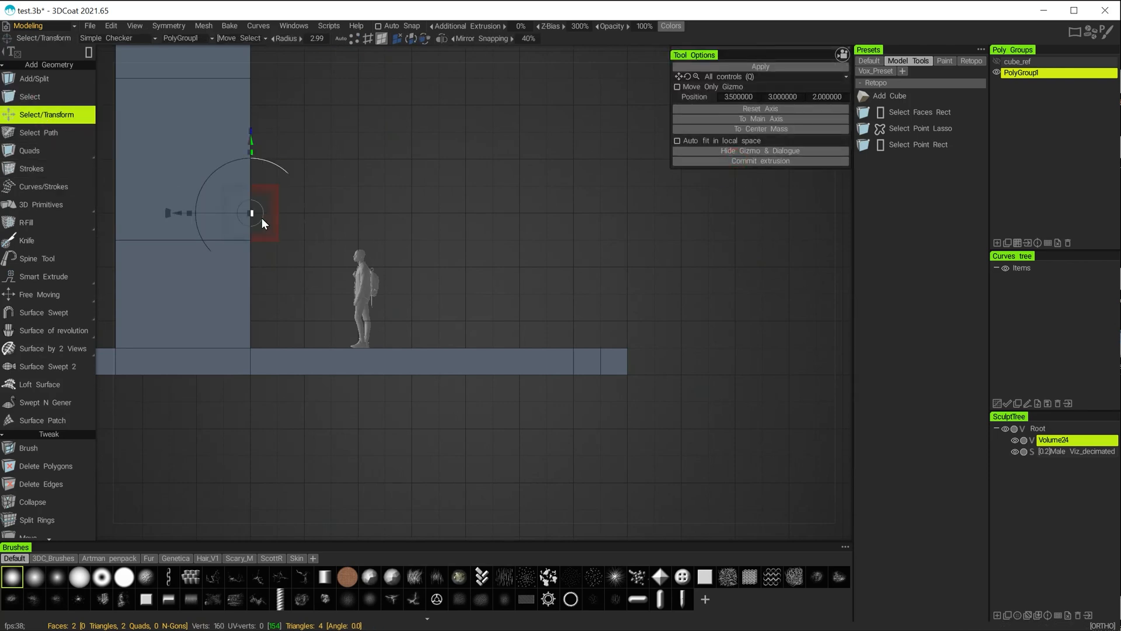
drag(179, 212, 520, 272)
alt+drag(572, 318, 261, 366)
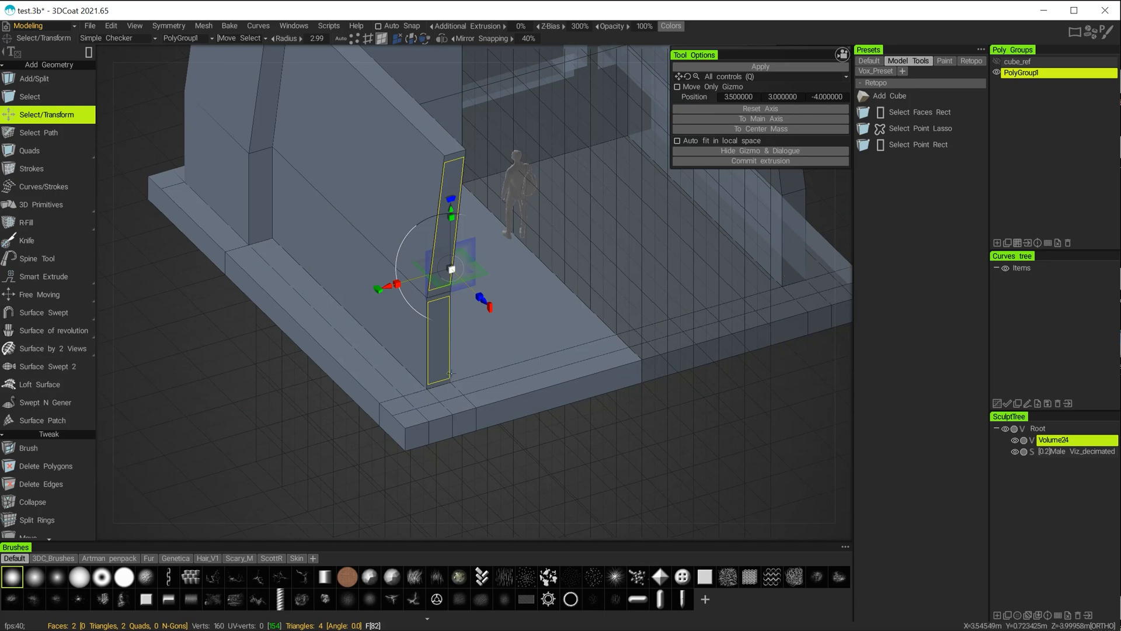
alt+drag(282, 403, 372, 351)
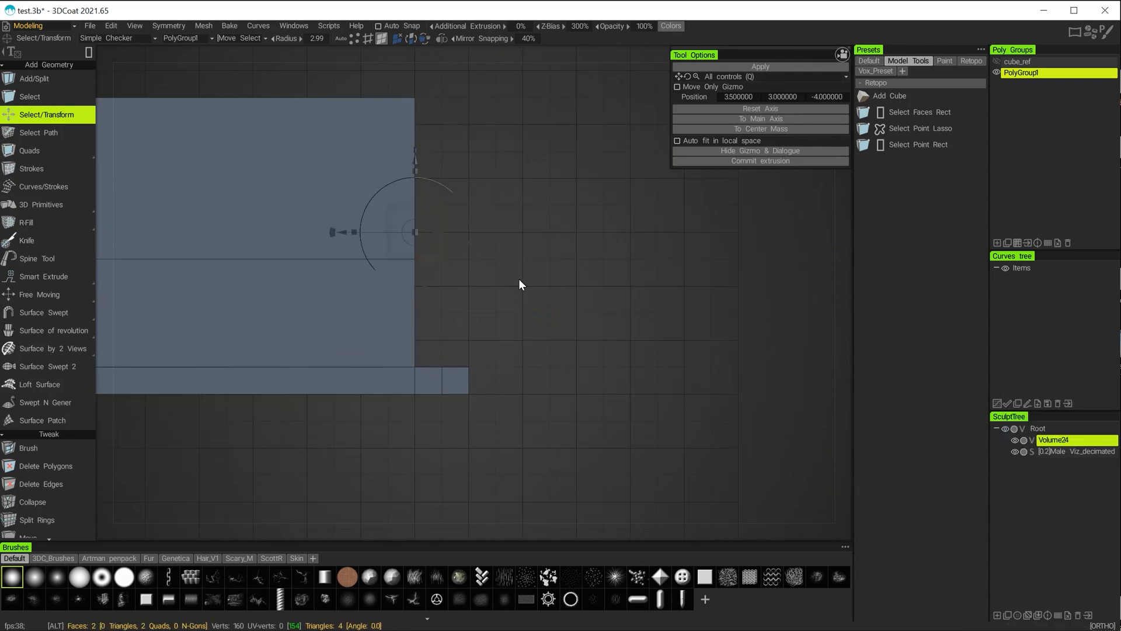
alt+drag(519, 279, 373, 401)
alt+drag(411, 370, 385, 405)
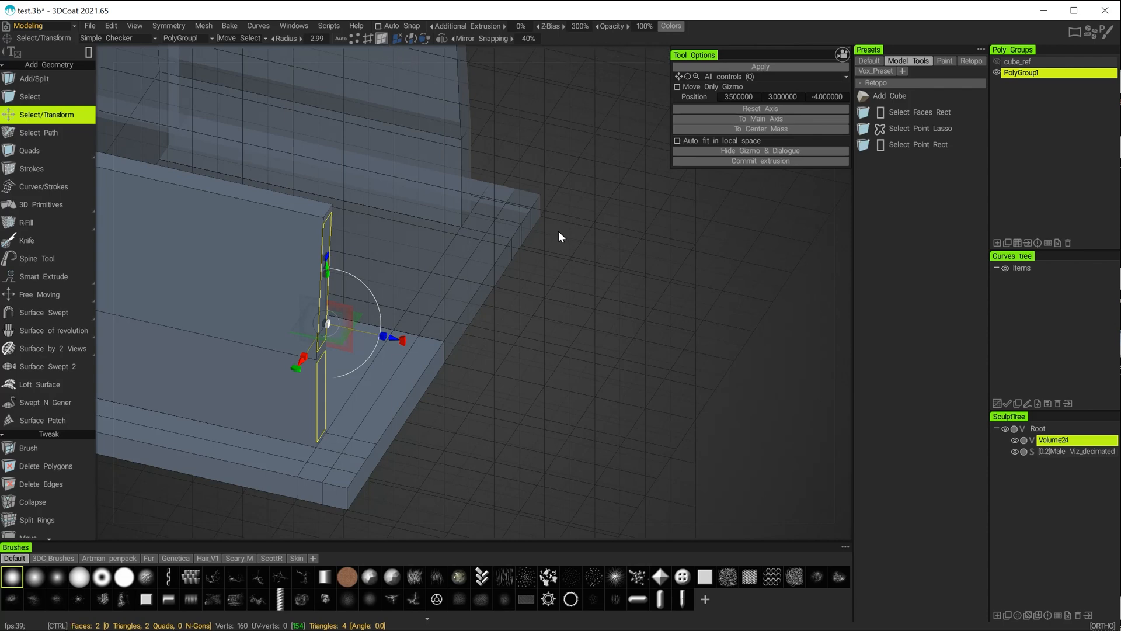
Step: Clear the selection and delete the small square top face of the base directly in front of the extruded wall
key(ctrl+d)
alt+drag(560, 370, 468, 450)
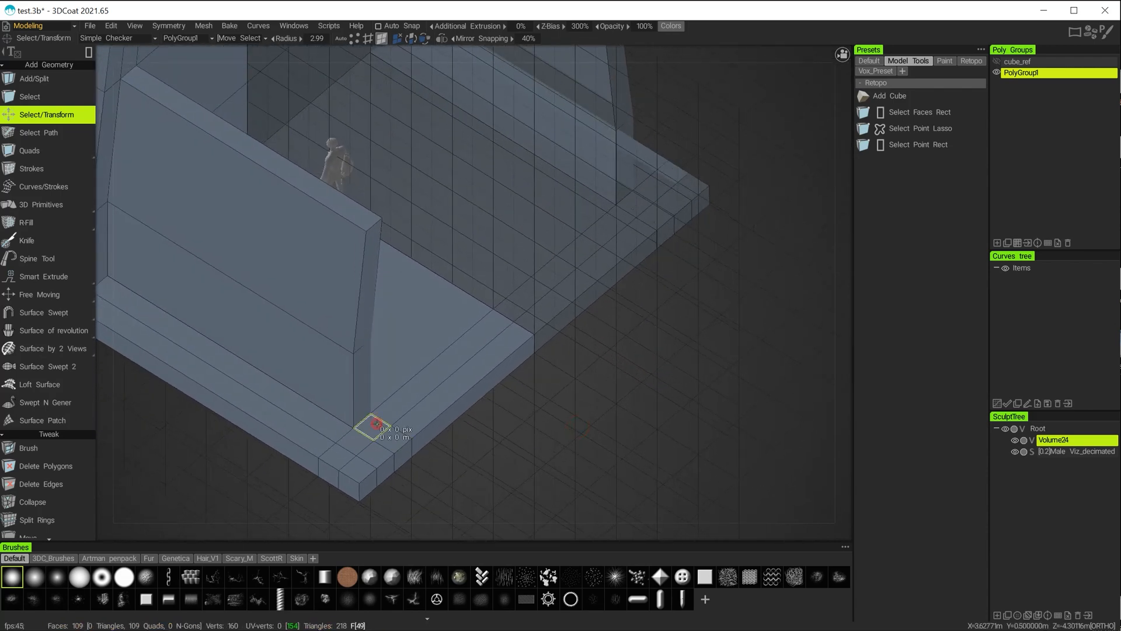
click(376, 424)
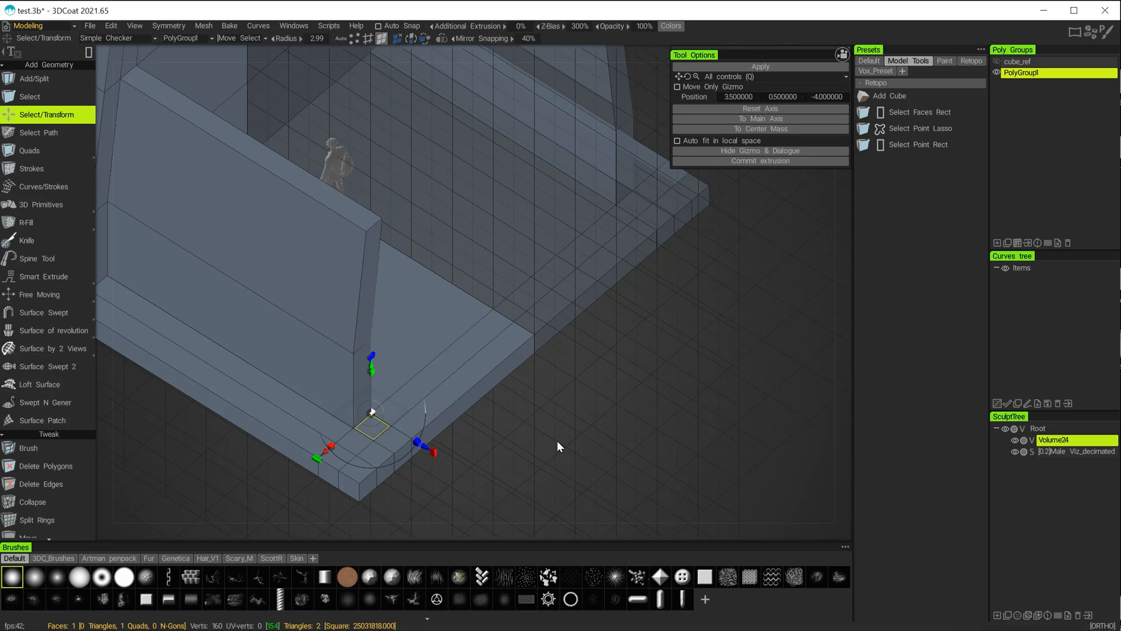
alt+drag(605, 446, 413, 414)
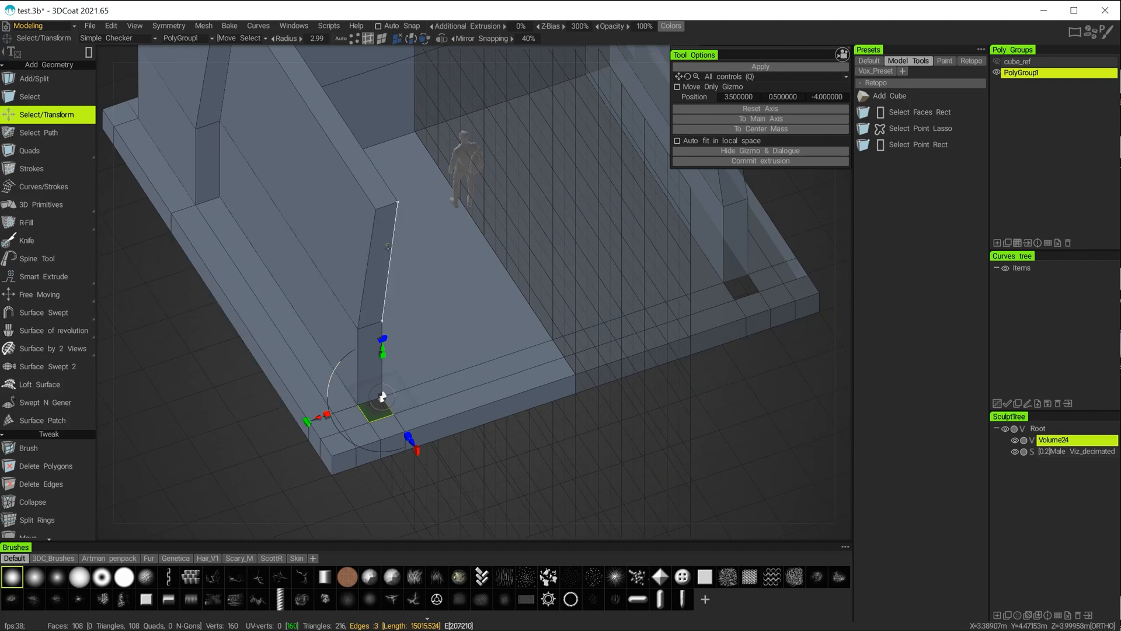
Step: Extrude the wall's two narrow end faces over the square opening in the base to Z -4.5 m
click(383, 36)
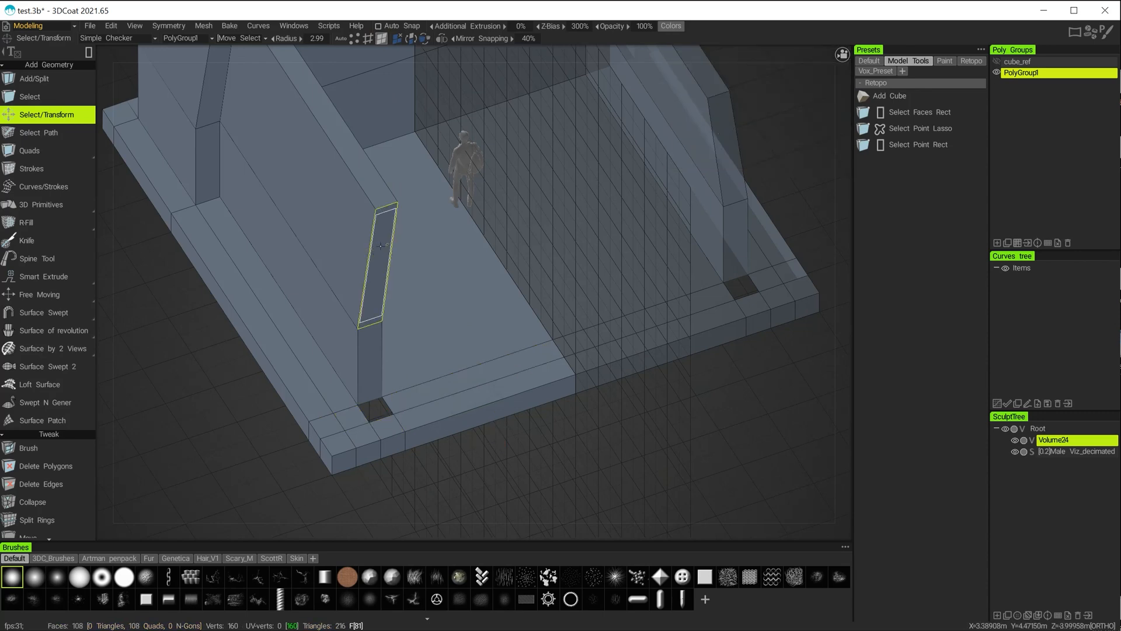
click(371, 261)
shift+click(372, 354)
alt+drag(241, 399, 296, 371)
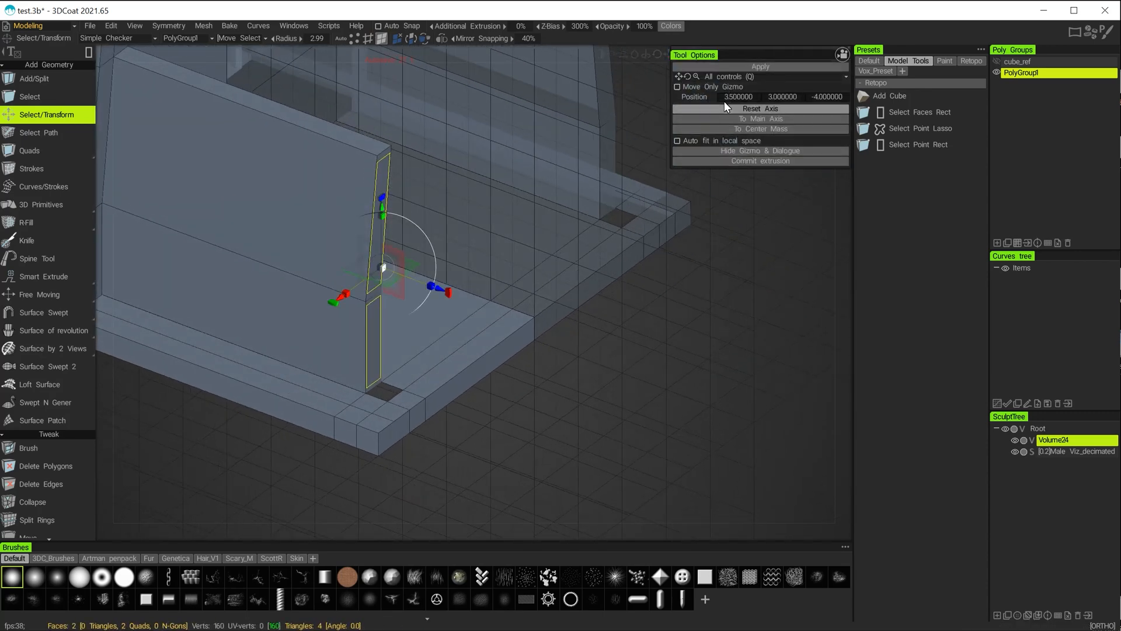
click(744, 160)
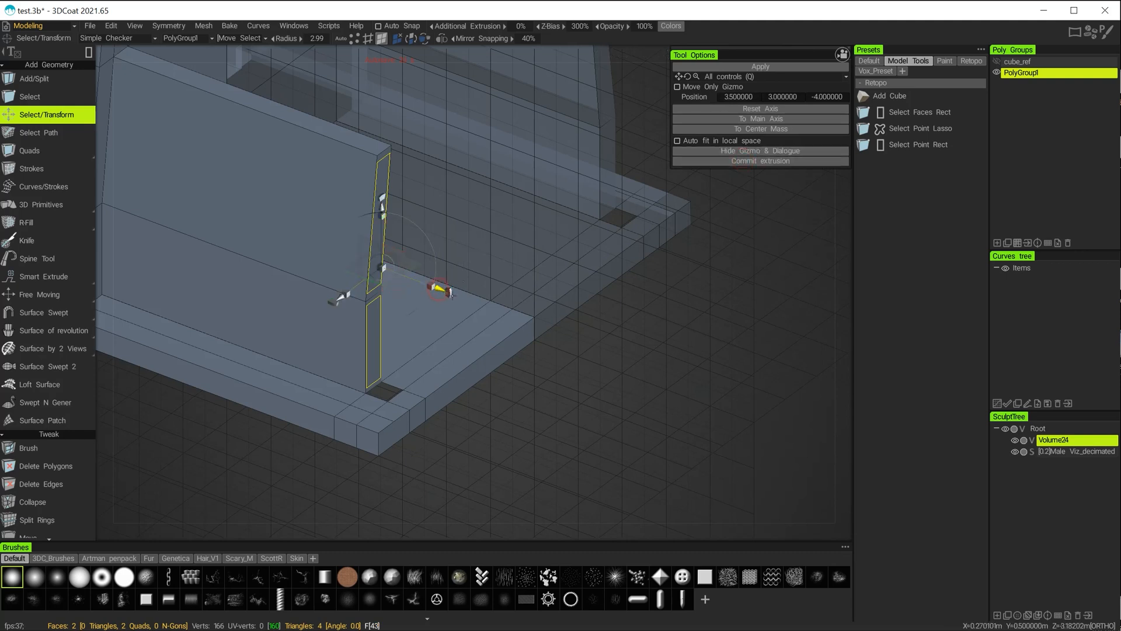
mouse_move(451, 293)
mouse_down()
mouse_move(487, 312)
mouse_move(440, 305)
mouse_up()
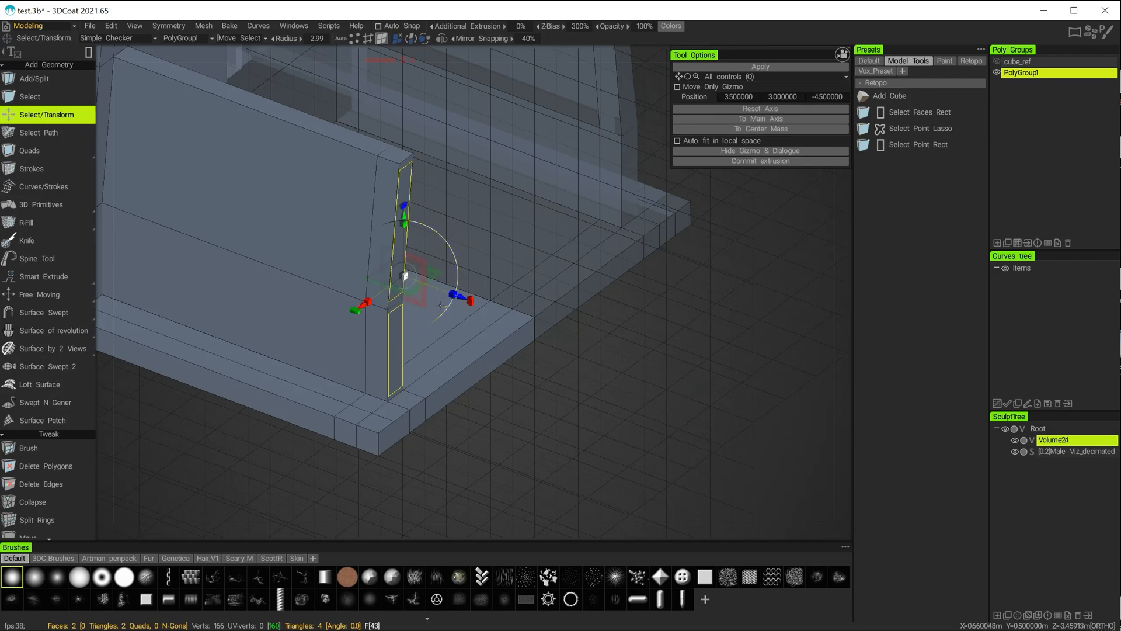
alt+drag(490, 425, 392, 393)
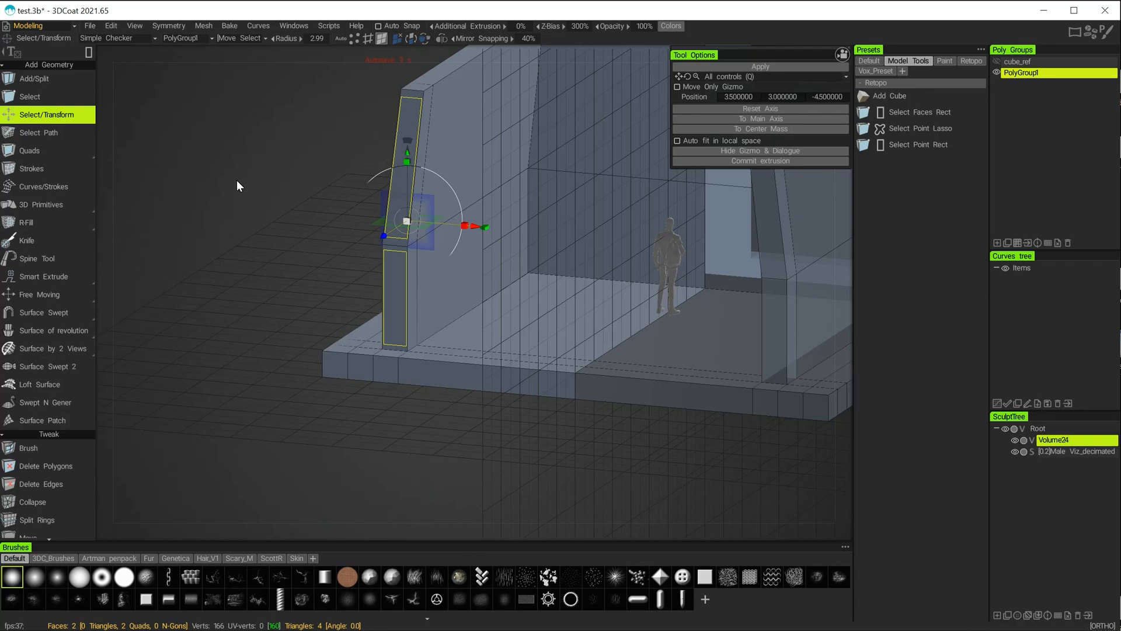
key(Escape)
alt+drag(280, 295, 294, 345)
alt+drag(374, 312, 330, 338)
click(418, 304)
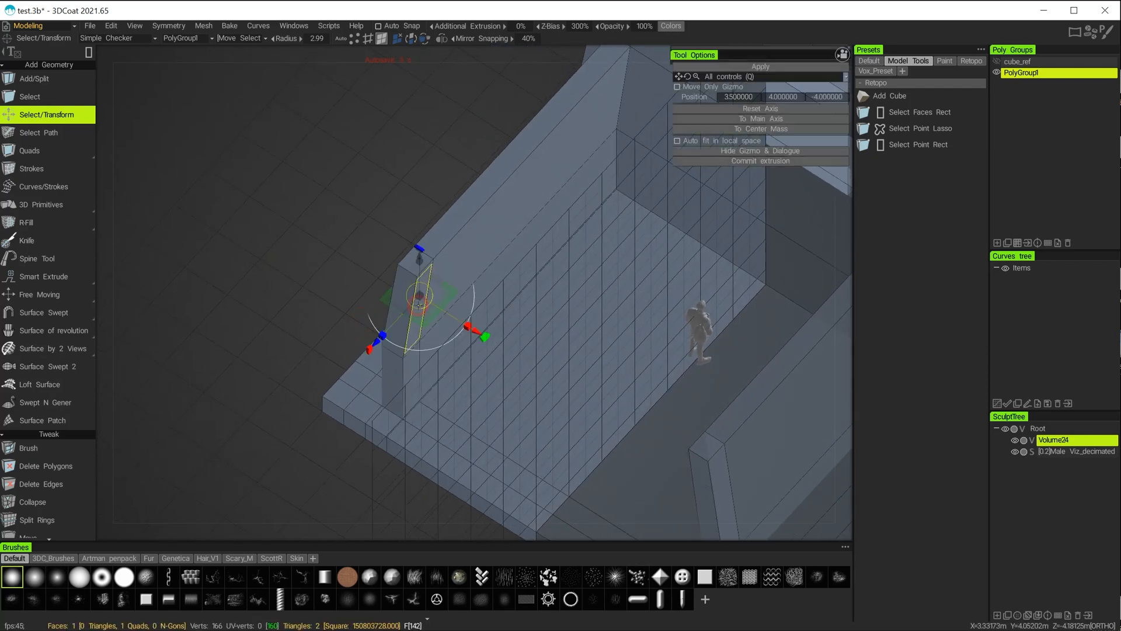
shift+click(414, 372)
alt+drag(387, 433, 429, 422)
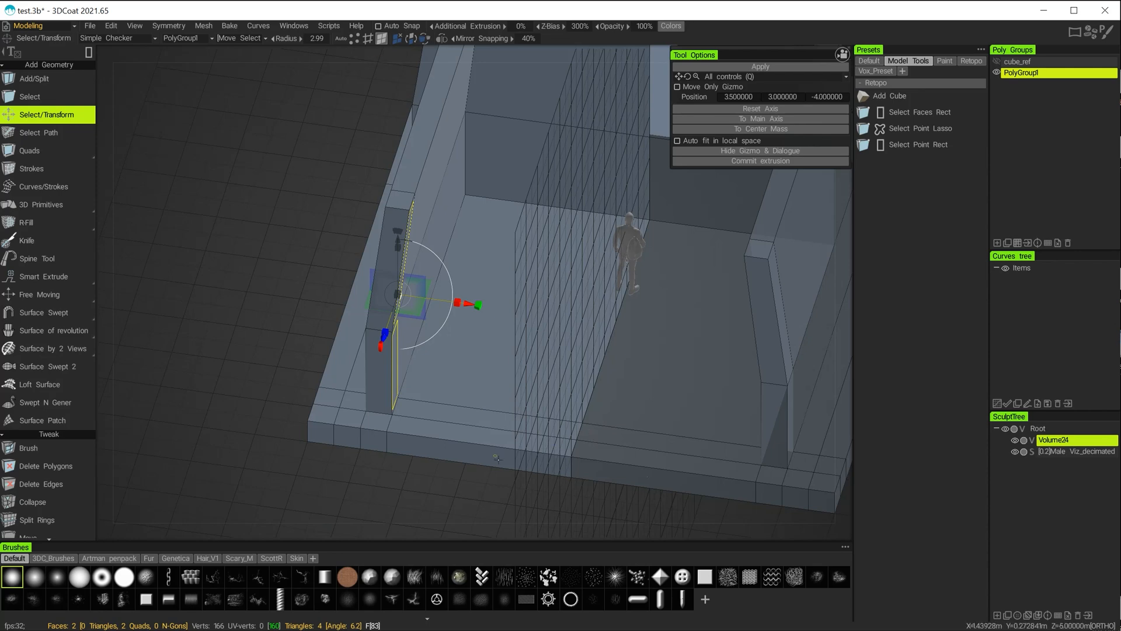
Step: Clear the selection and delete the long narrow top face of the base spanning the gap between the side walls
alt+drag(579, 423, 445, 481)
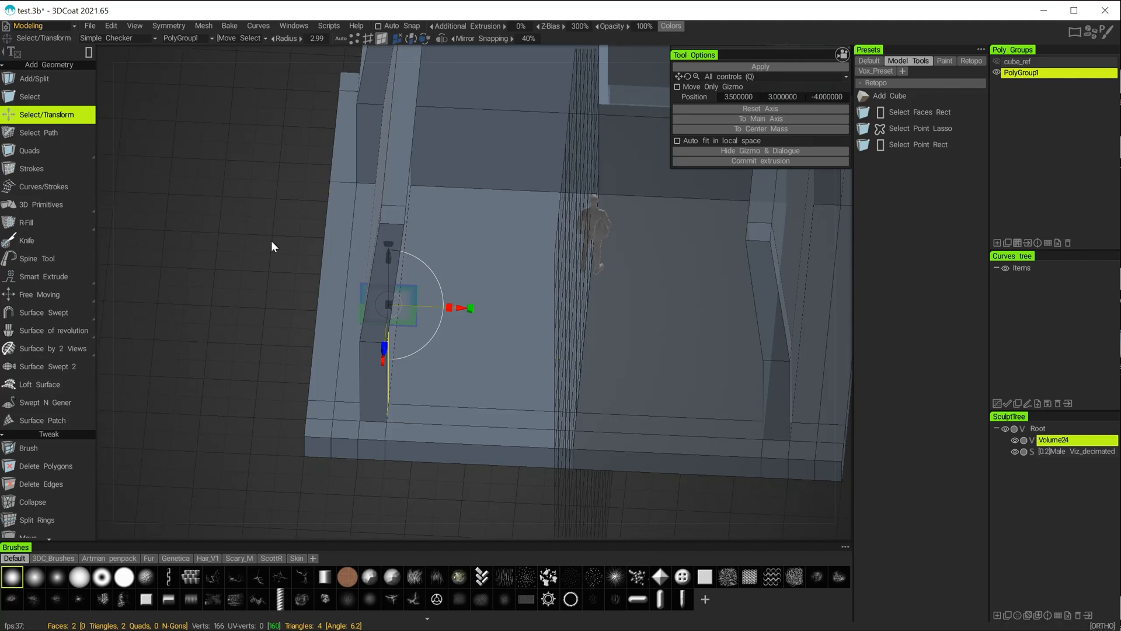
key(Escape)
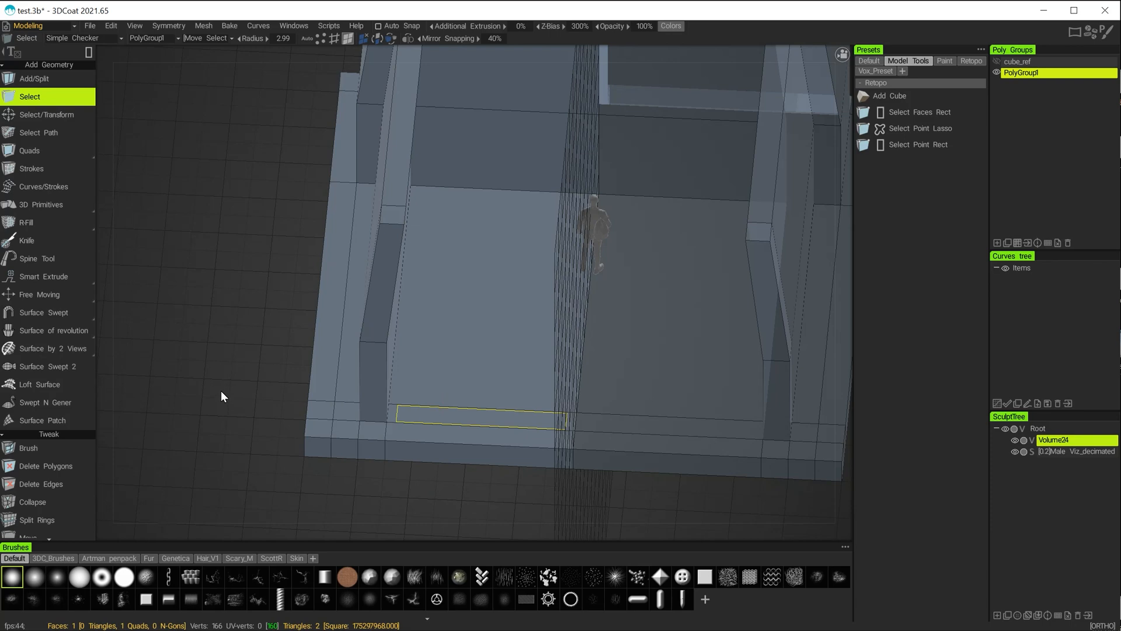
key(Delete)
Step: Extrude the two narrow inner faces at the side wall's front end along the slot in the base to X 0.5 m
alt+drag(257, 321, 326, 274)
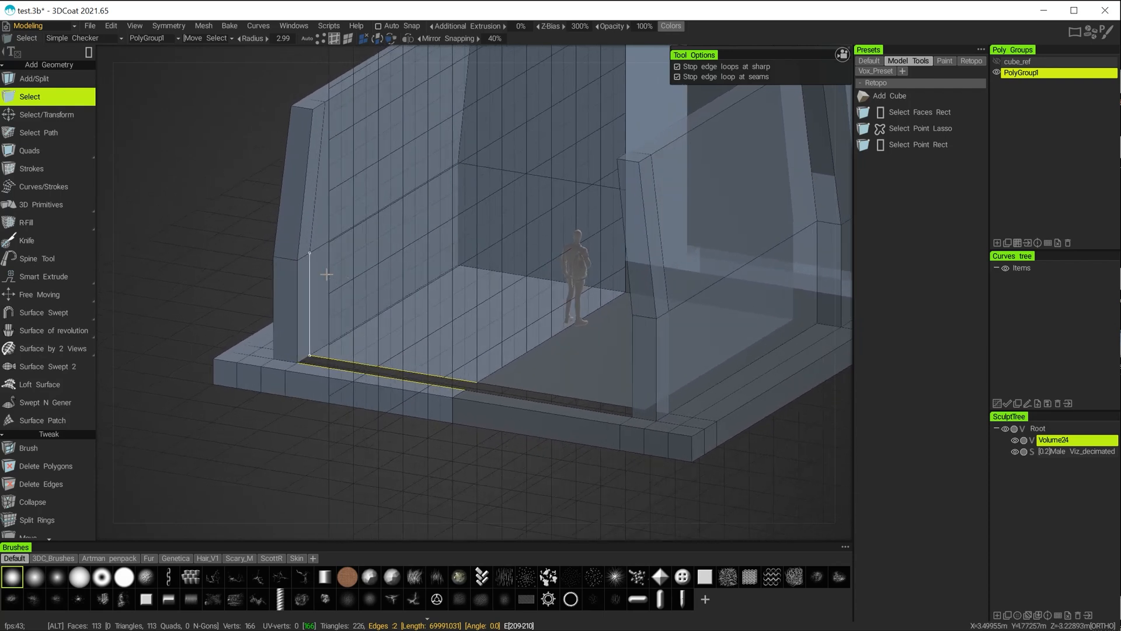
click(348, 38)
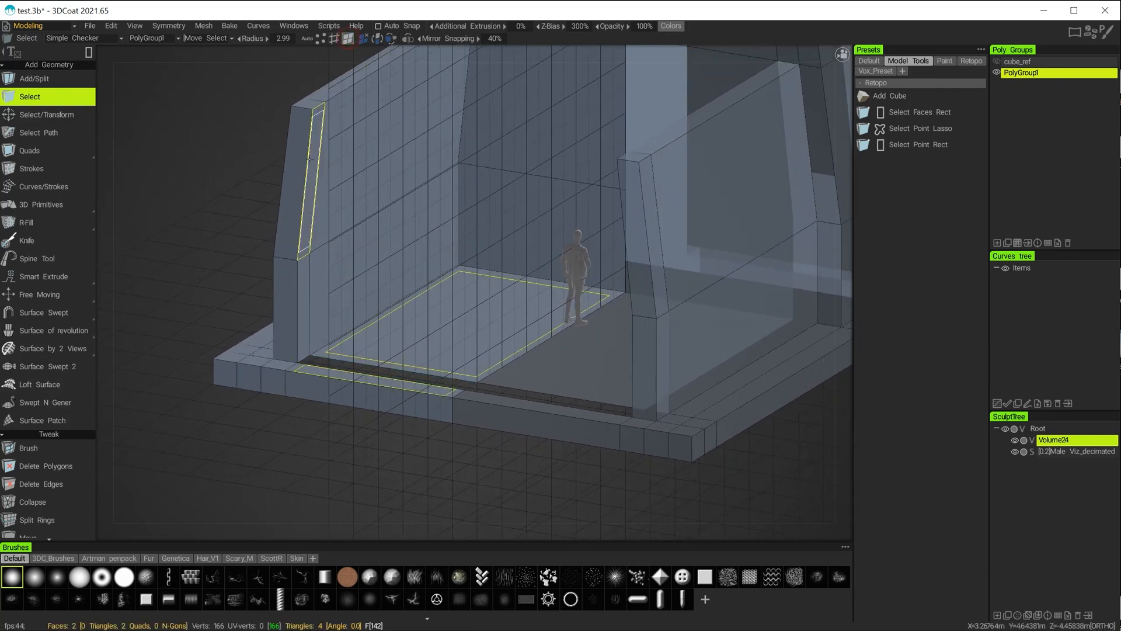
click(264, 218)
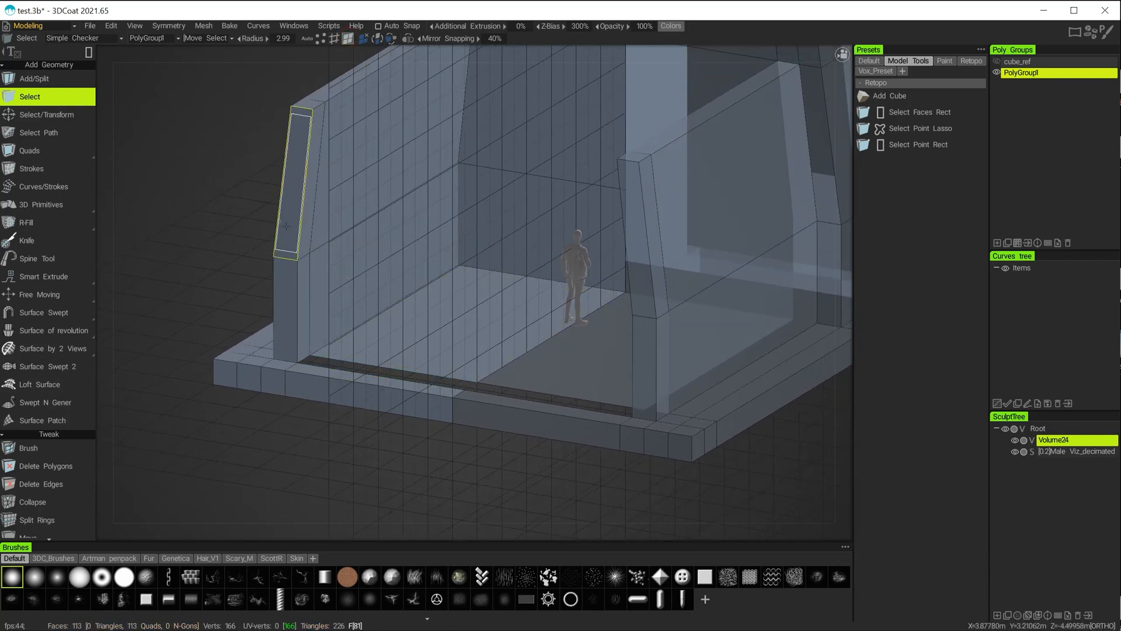
click(307, 203)
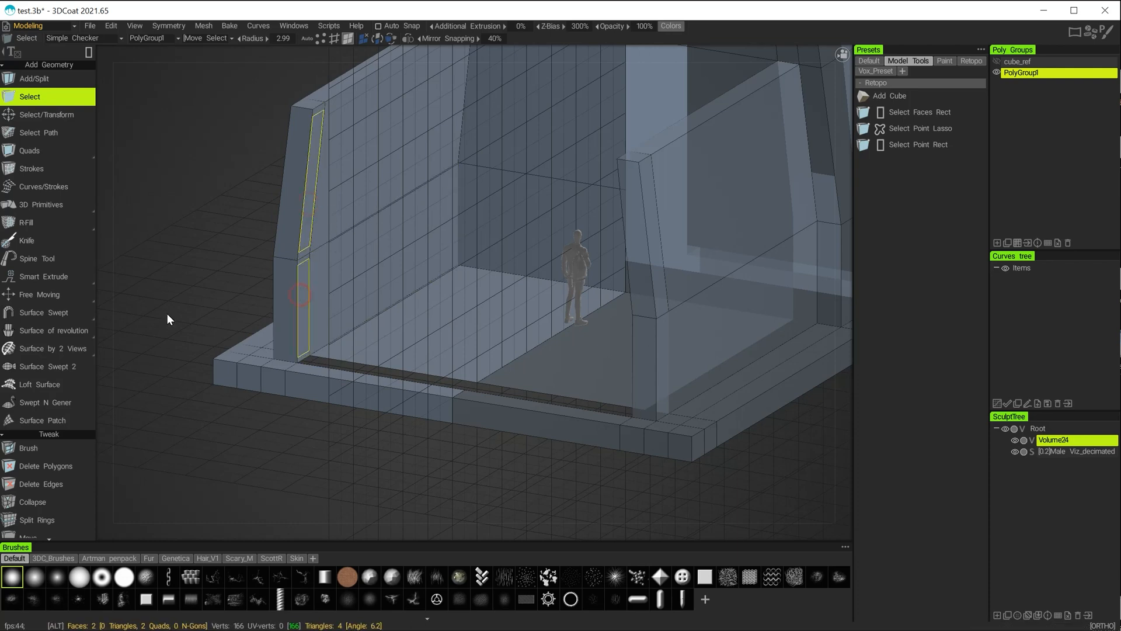
alt+drag(167, 314, 199, 315)
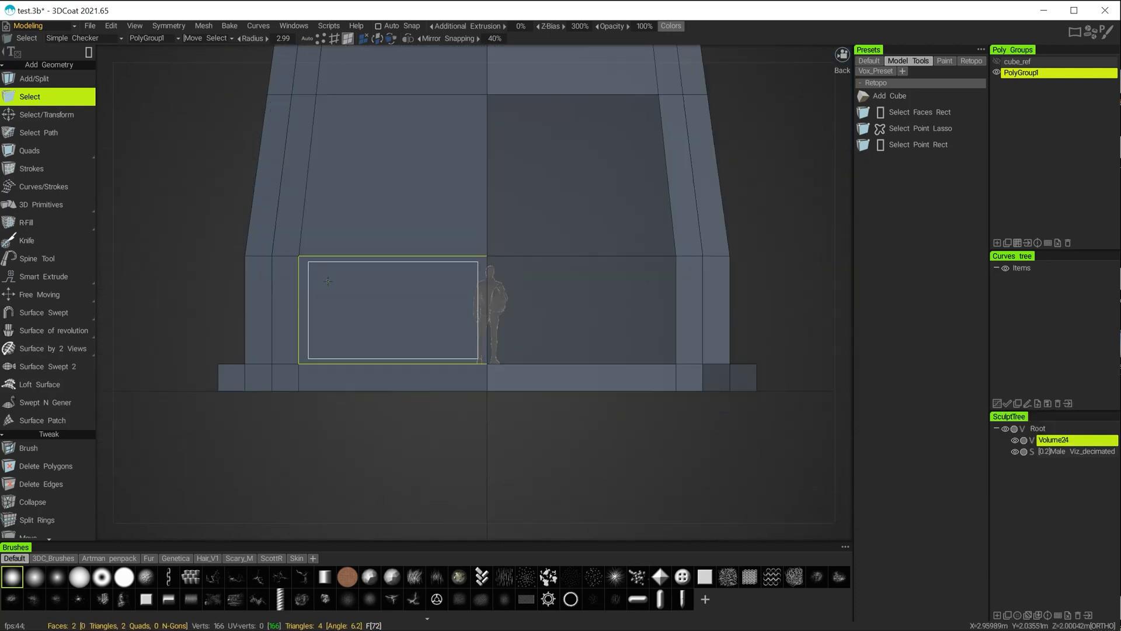
click(44, 111)
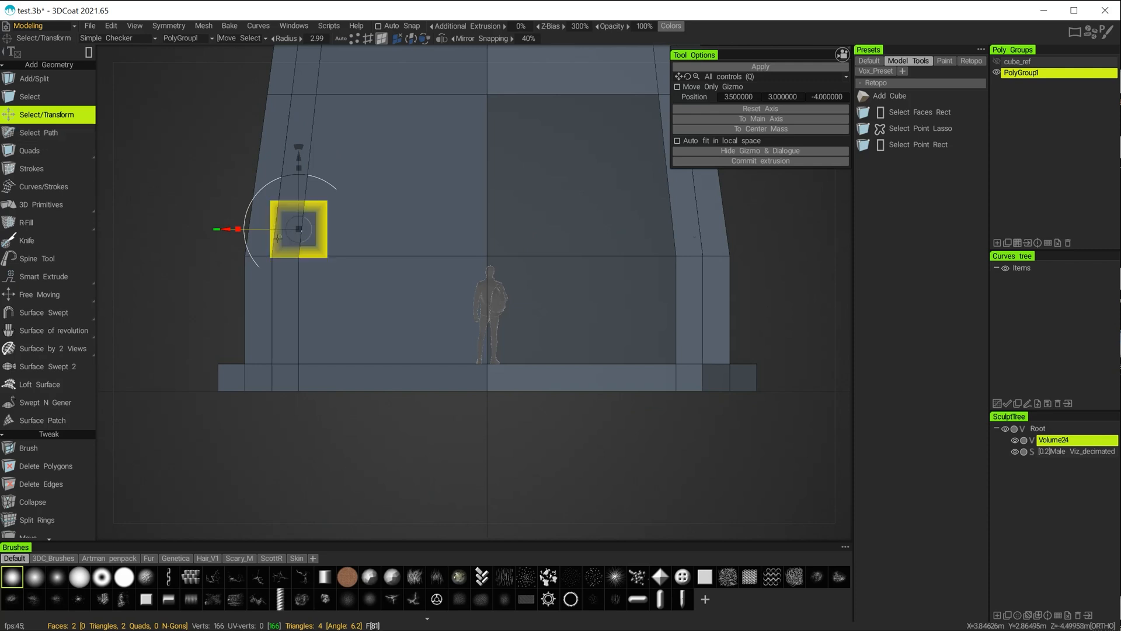
click(711, 159)
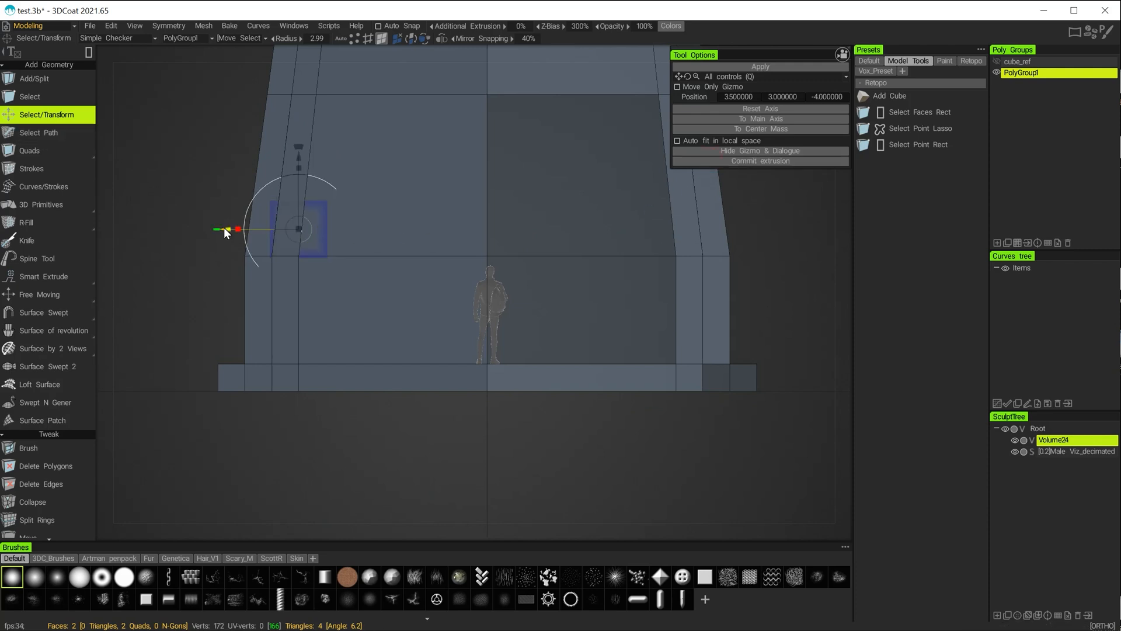
drag(227, 230, 392, 247)
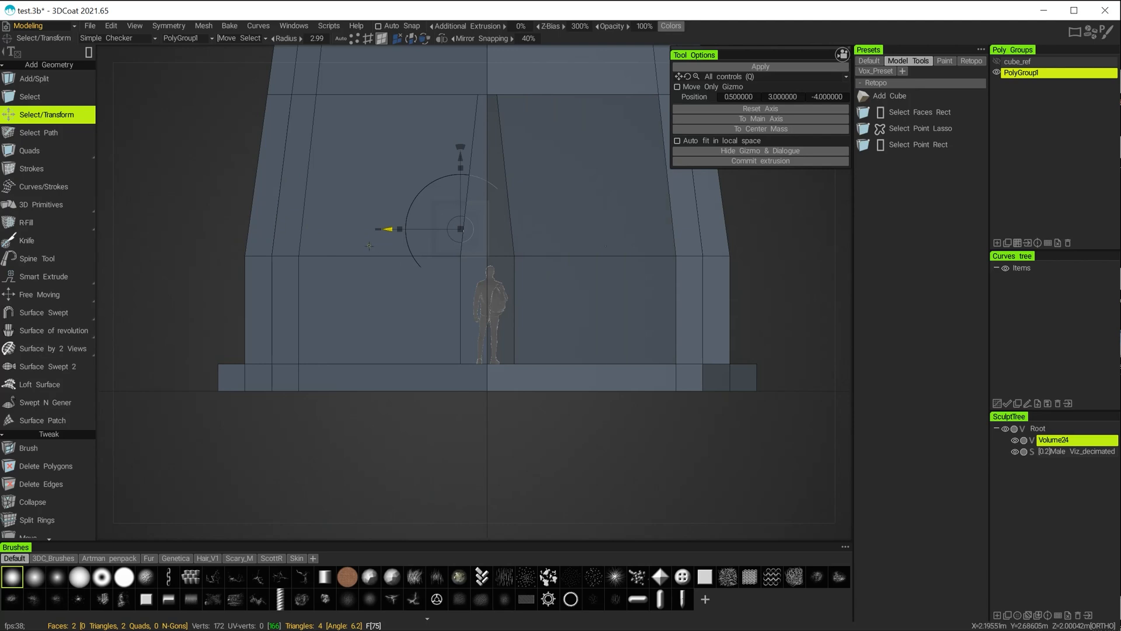
Step: Clear the face selection and hide the grid
alt+drag(463, 272, 417, 304)
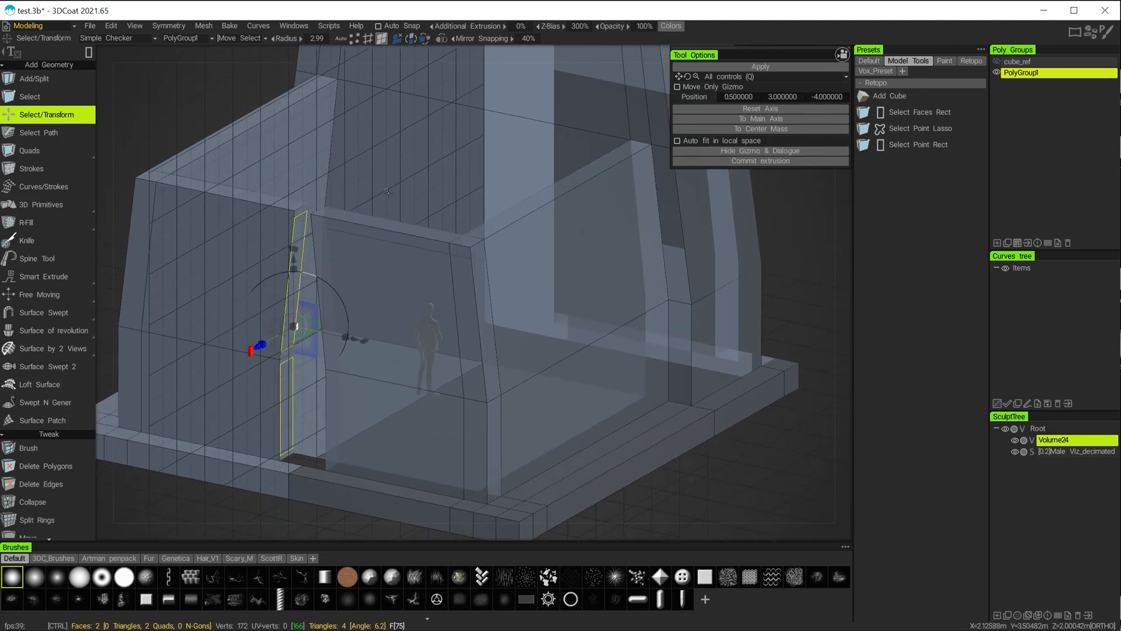
key(Escape)
alt+middle_drag(319, 351, 432, 298)
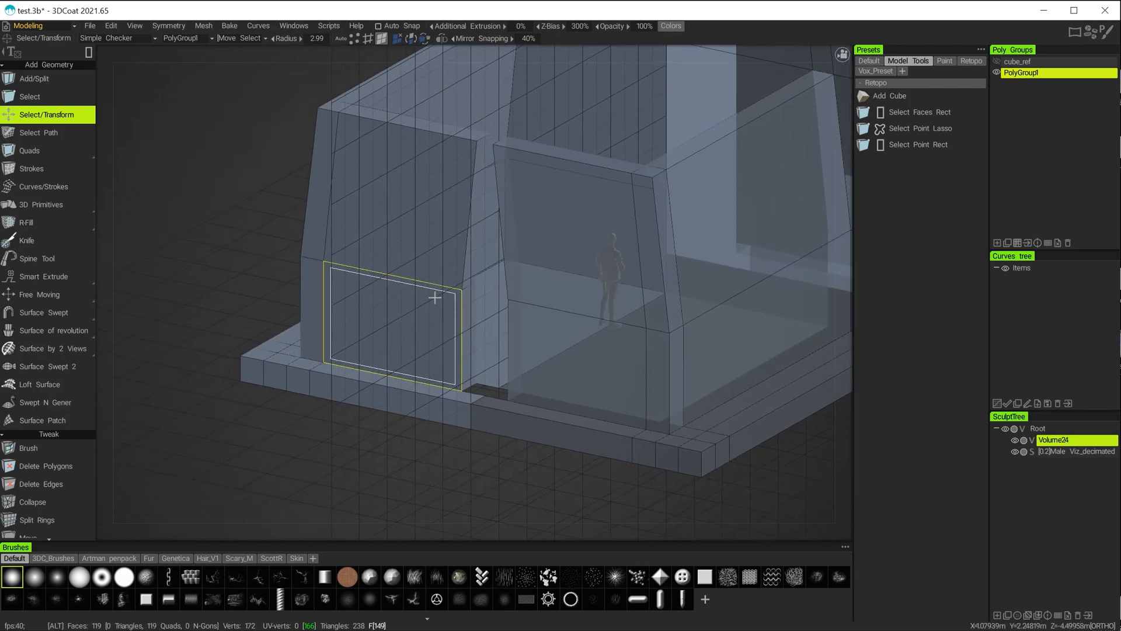
alt+drag(375, 431, 285, 395)
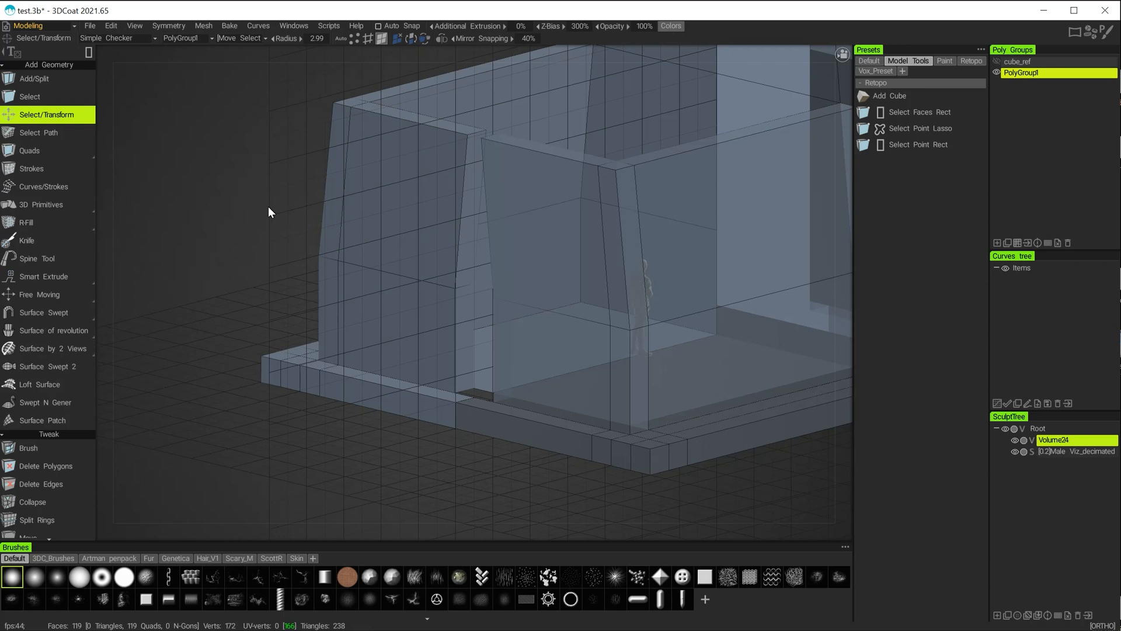
key(ctrl+g)
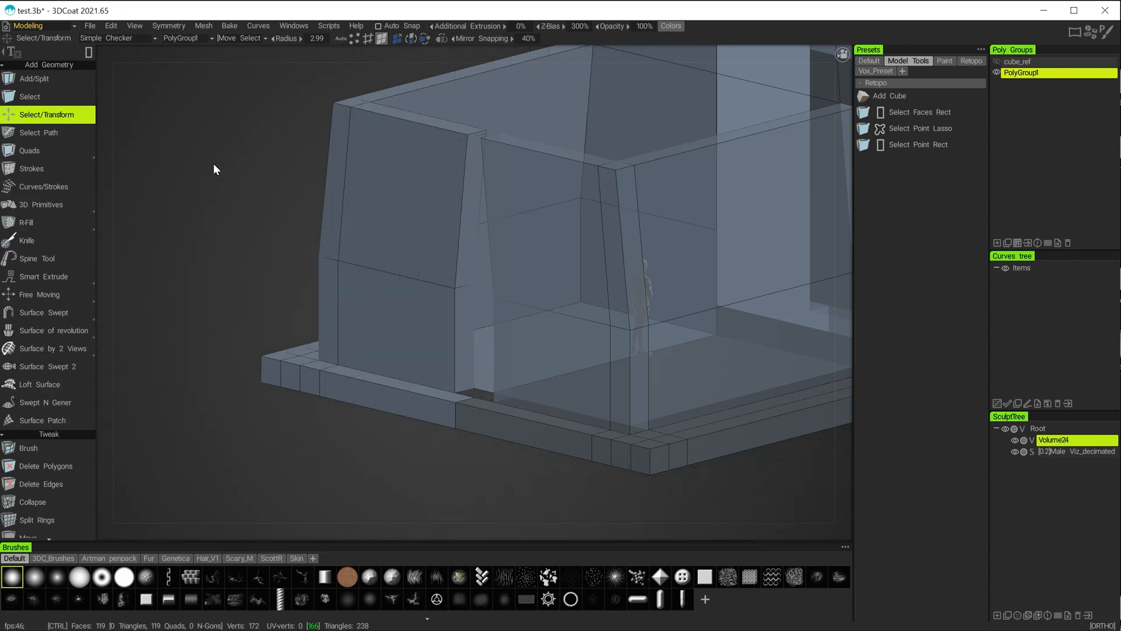
Step: Delete the front wall's two narrow end faces, upper and lower, beside the central doorway gap
mouse_move(258, 341)
alt+mouse_down()
mouse_move(251, 334)
mouse_move(270, 343)
alt+mouse_up()
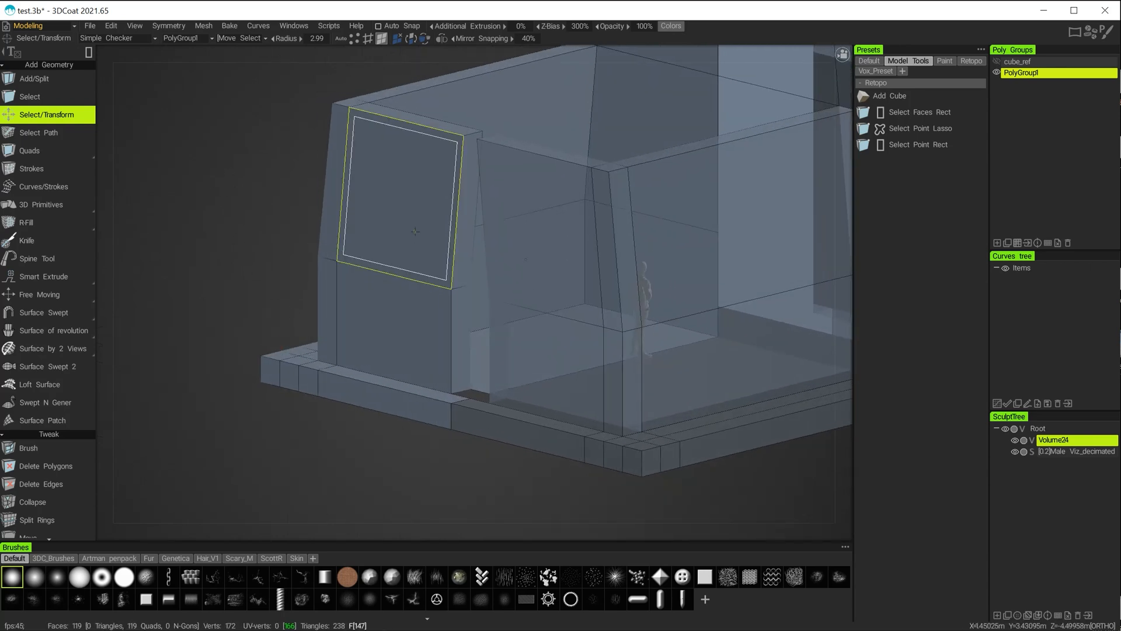
click(119, 54)
click(470, 230)
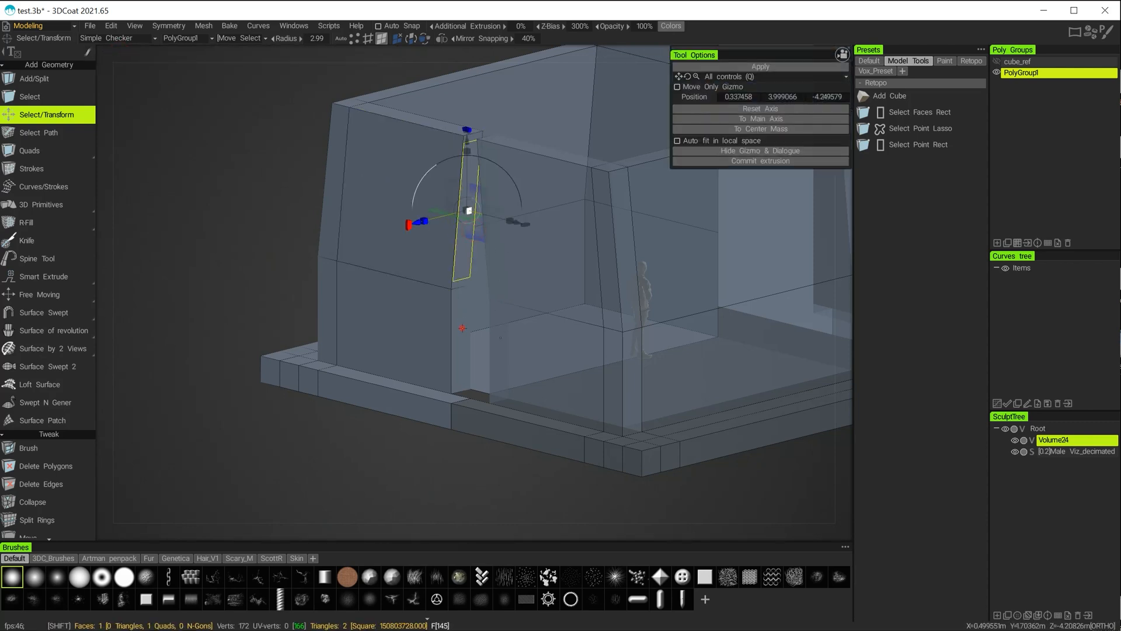
shift+click(462, 328)
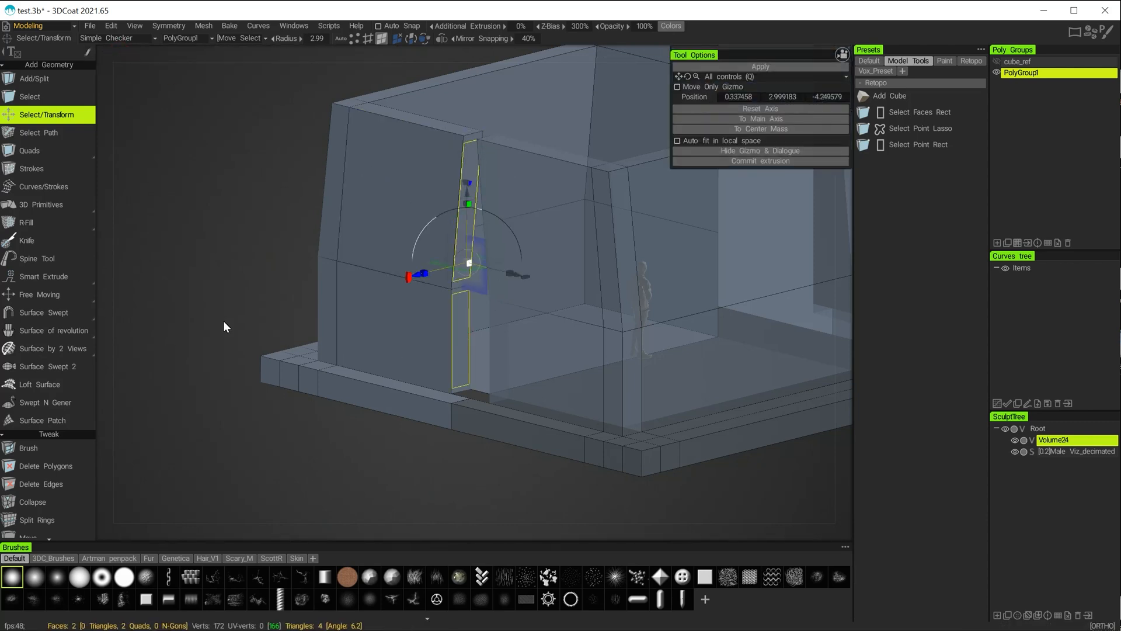
alt+drag(234, 263, 411, 242)
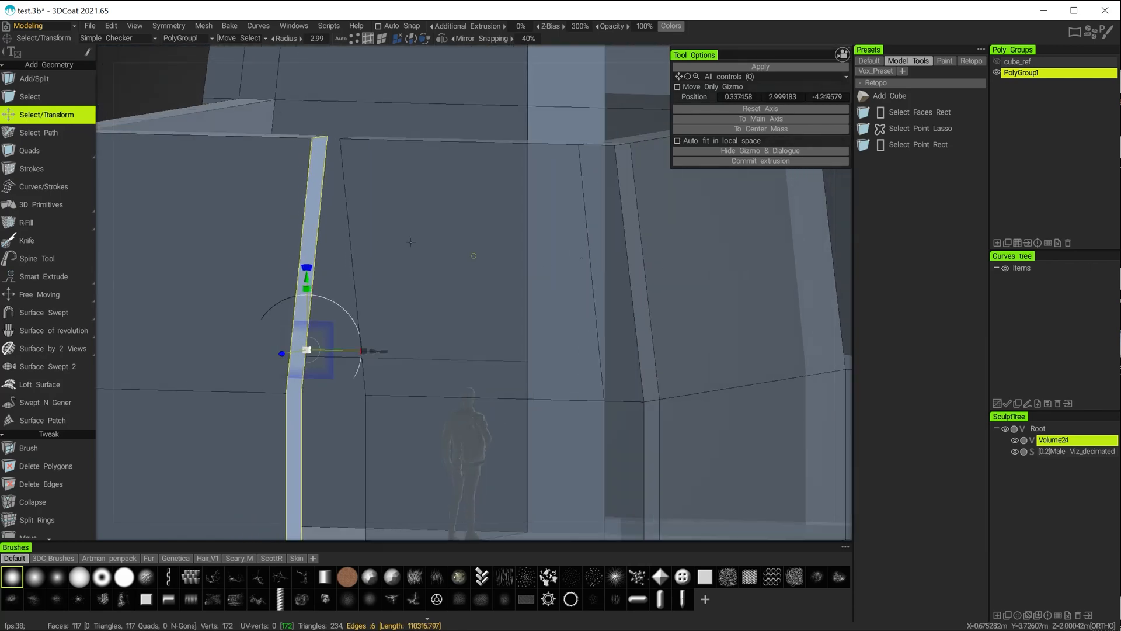
Step: Examine the open end of the front wall and the base slot beneath it, and clear the edge selection
alt+right_drag(639, 362, 572, 335)
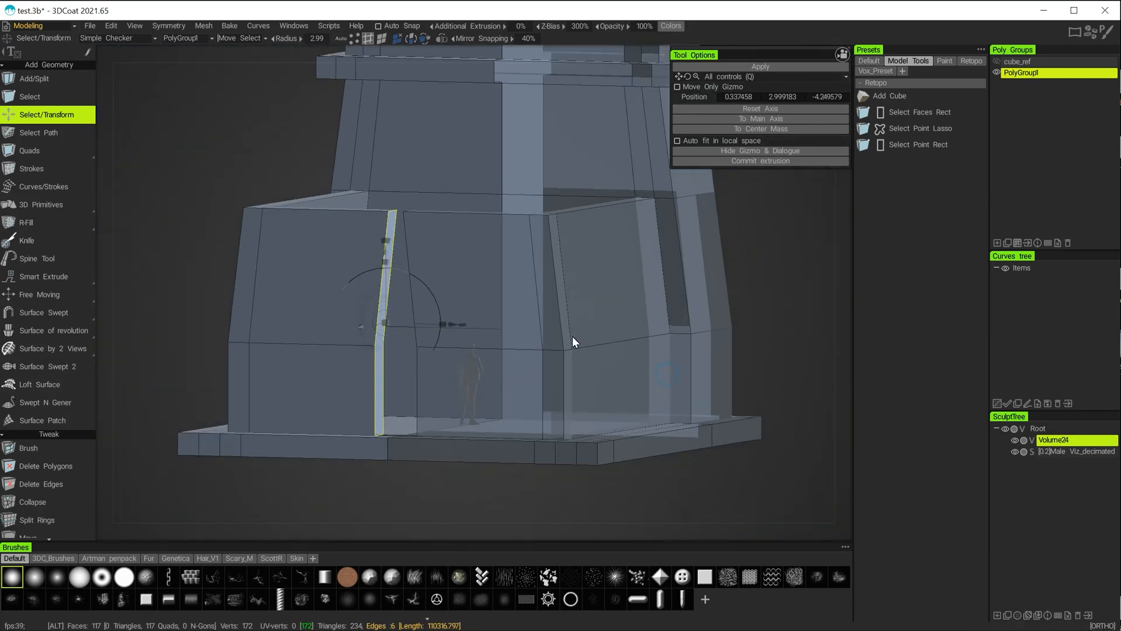
mouse_move(573, 335)
alt+mouse_down()
mouse_move(565, 322)
mouse_move(553, 326)
alt+mouse_up()
alt+middle_drag(703, 460, 660, 263)
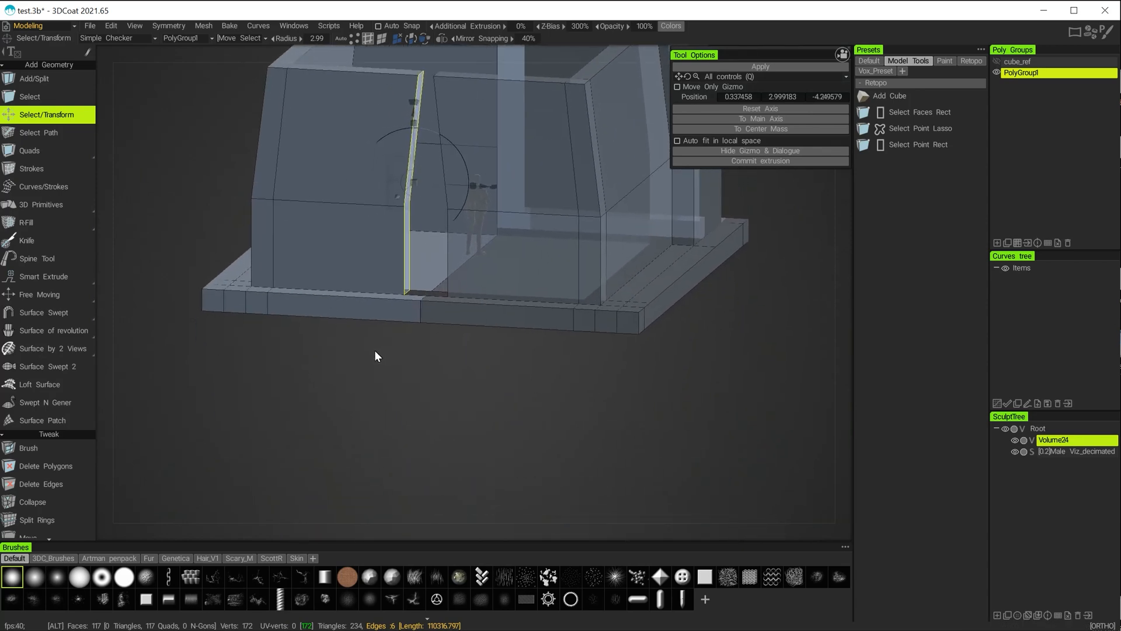
alt+right_drag(373, 350, 530, 446)
alt+drag(398, 489, 484, 357)
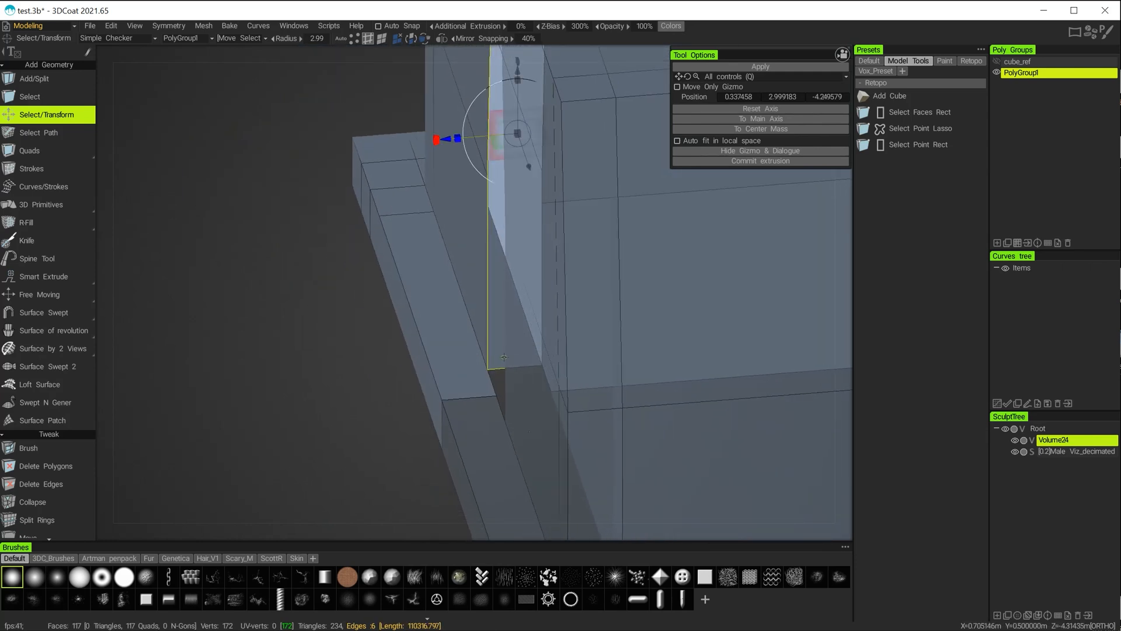
alt+drag(305, 340, 423, 325)
alt+middle_drag(467, 361, 310, 520)
key(ctrl+d)
Step: Select the six vertices along the front wall's open end, from its top corners down to the base
alt+middle_drag(481, 377, 438, 447)
mouse_move(473, 422)
alt+mouse_down()
mouse_move(388, 378)
mouse_move(320, 383)
mouse_move(468, 419)
alt+mouse_up()
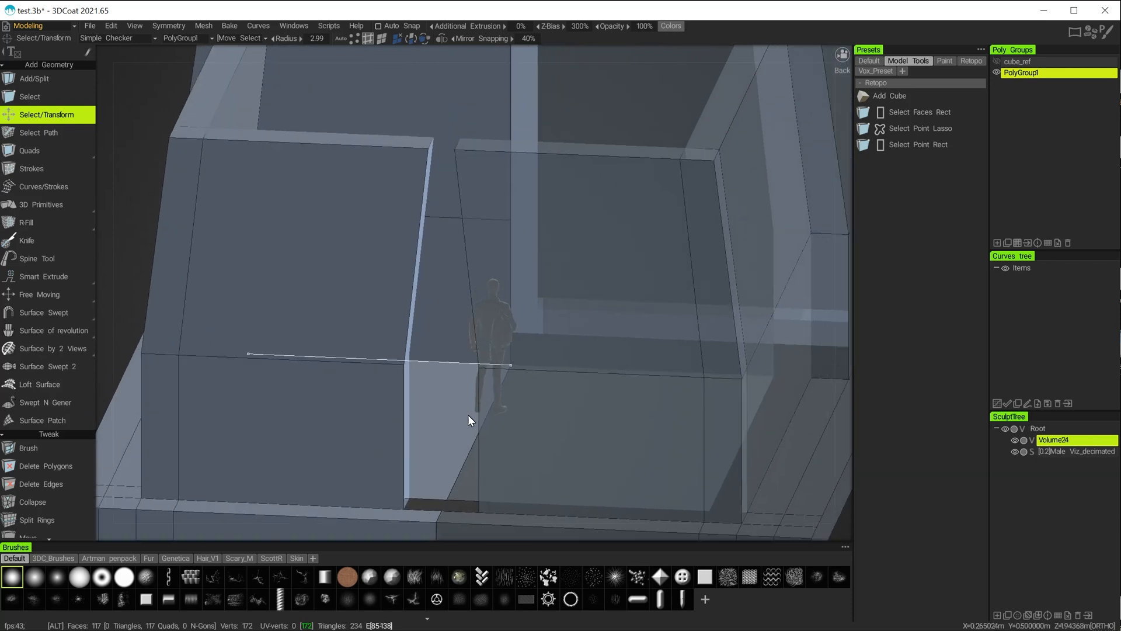
alt+middle_drag(468, 420, 434, 531)
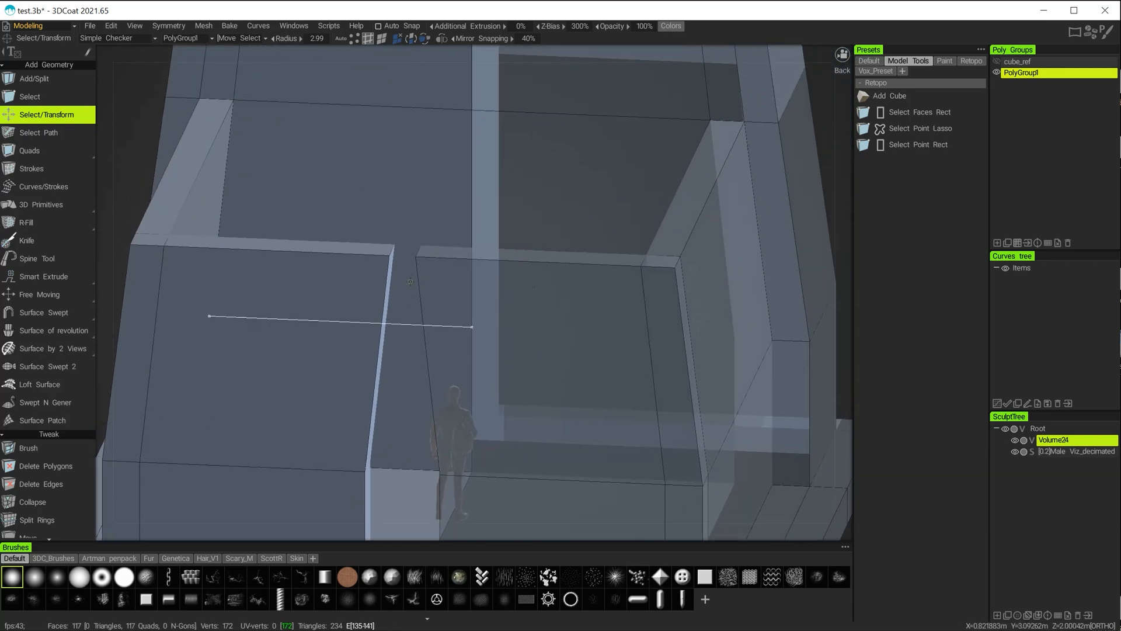
click(357, 39)
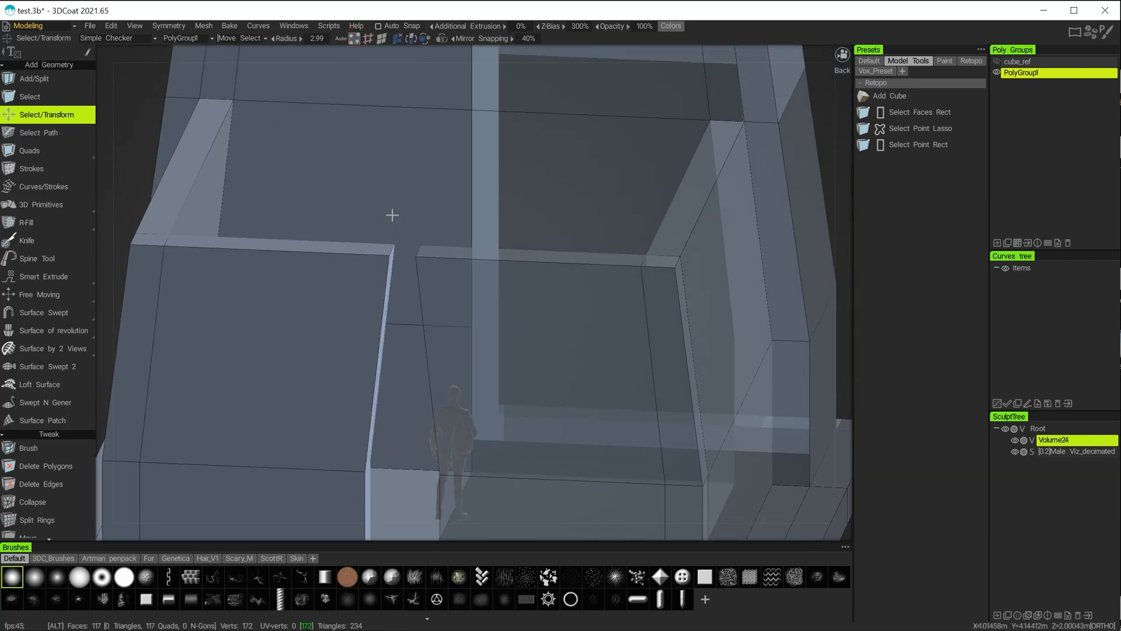
alt+drag(393, 213, 385, 227)
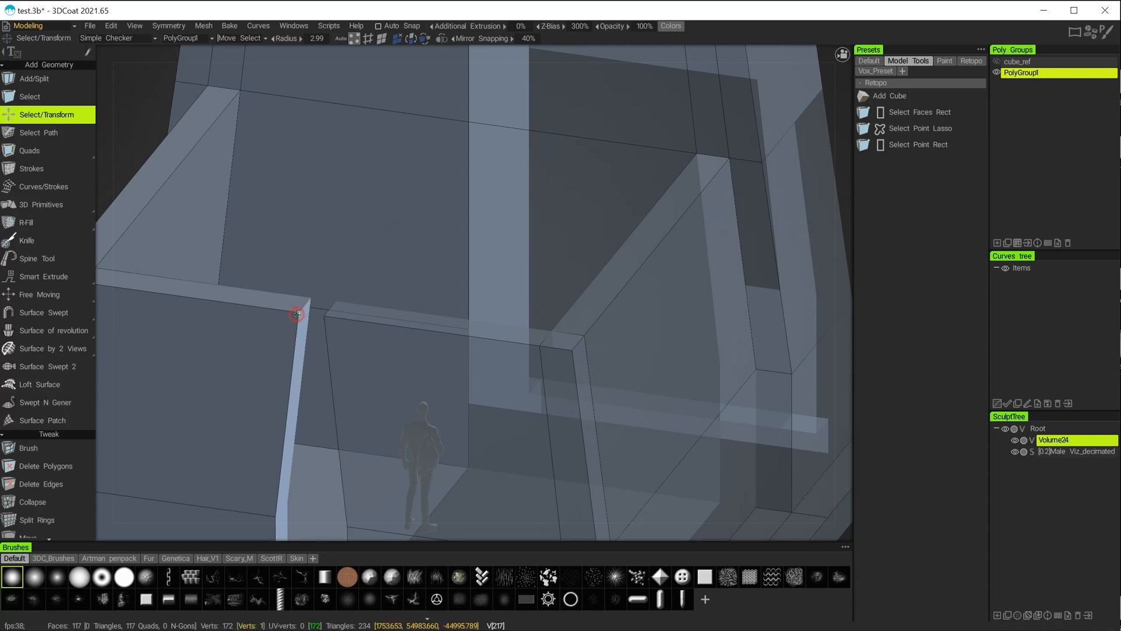
click(299, 310)
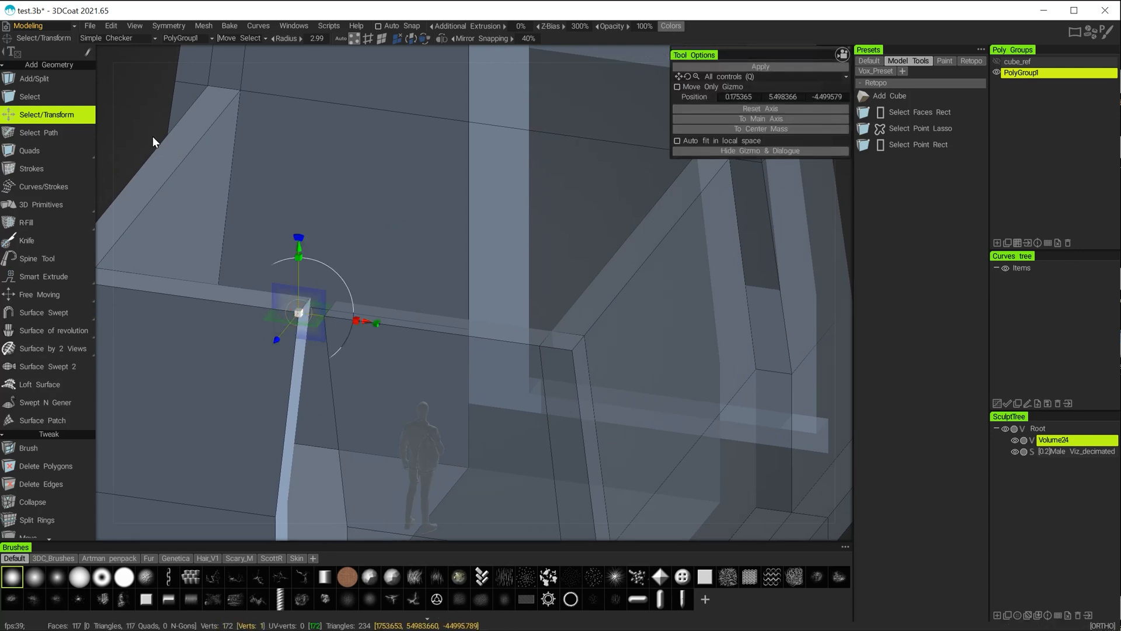
click(74, 103)
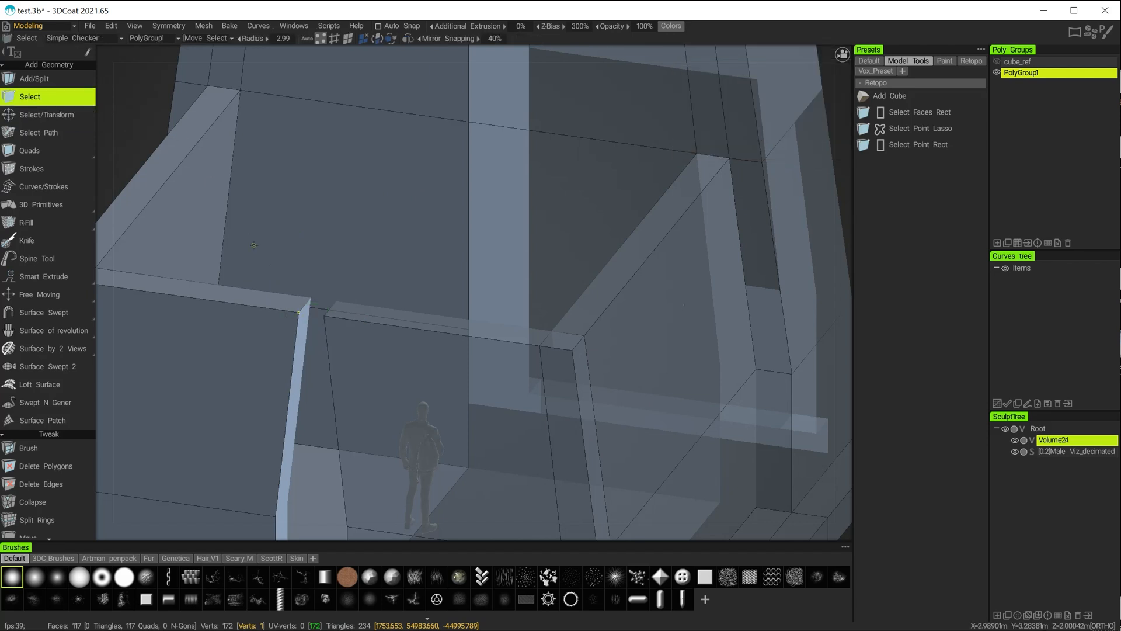
shift+click(310, 298)
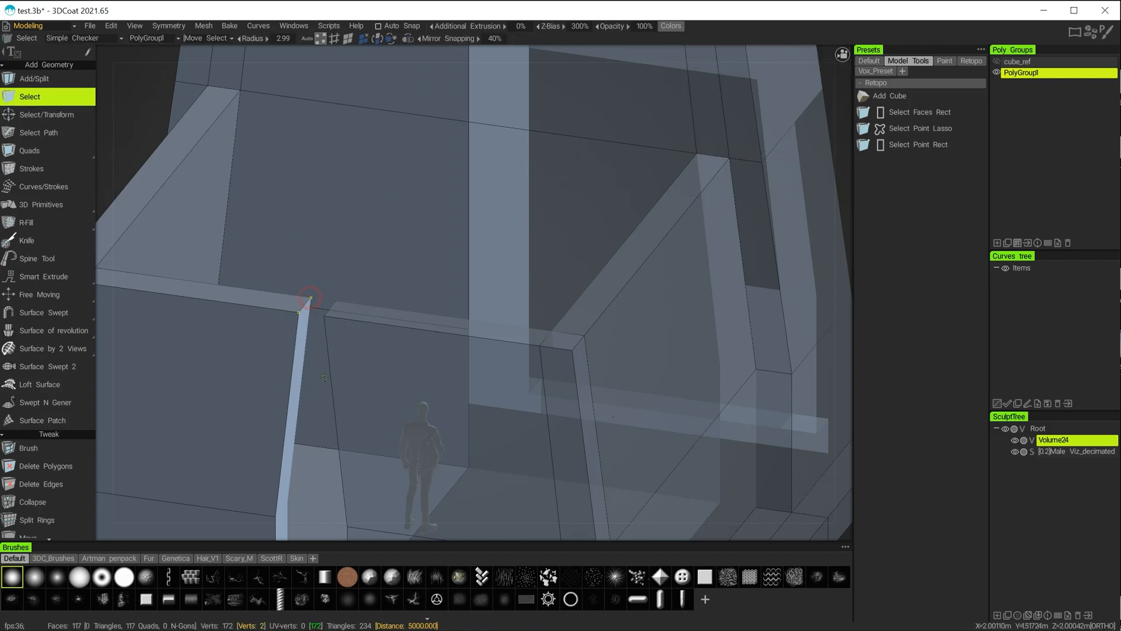
alt+drag(362, 280, 397, 289)
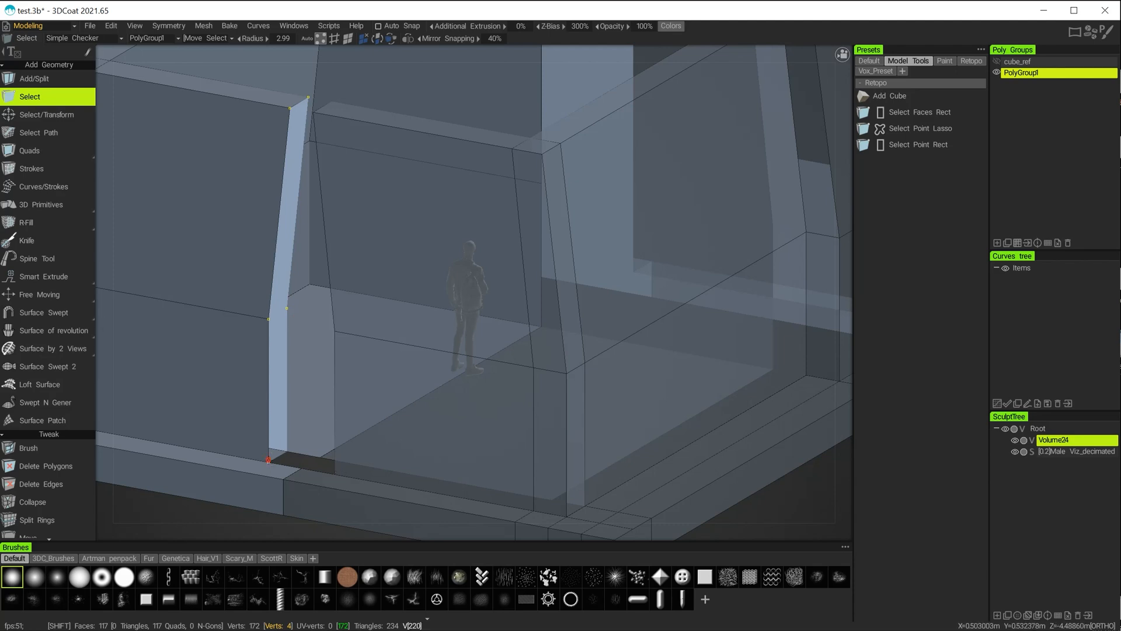
shift+click(287, 450)
Step: Align the six vertices at the front wall's open end along the ortho X axis by minimum, and clear the selection
mouse_move(280, 454)
alt+mouse_down()
mouse_move(243, 450)
mouse_move(230, 430)
mouse_move(325, 424)
mouse_move(341, 365)
mouse_move(331, 375)
mouse_move(350, 361)
mouse_move(309, 348)
mouse_move(342, 383)
mouse_move(406, 309)
alt+mouse_up()
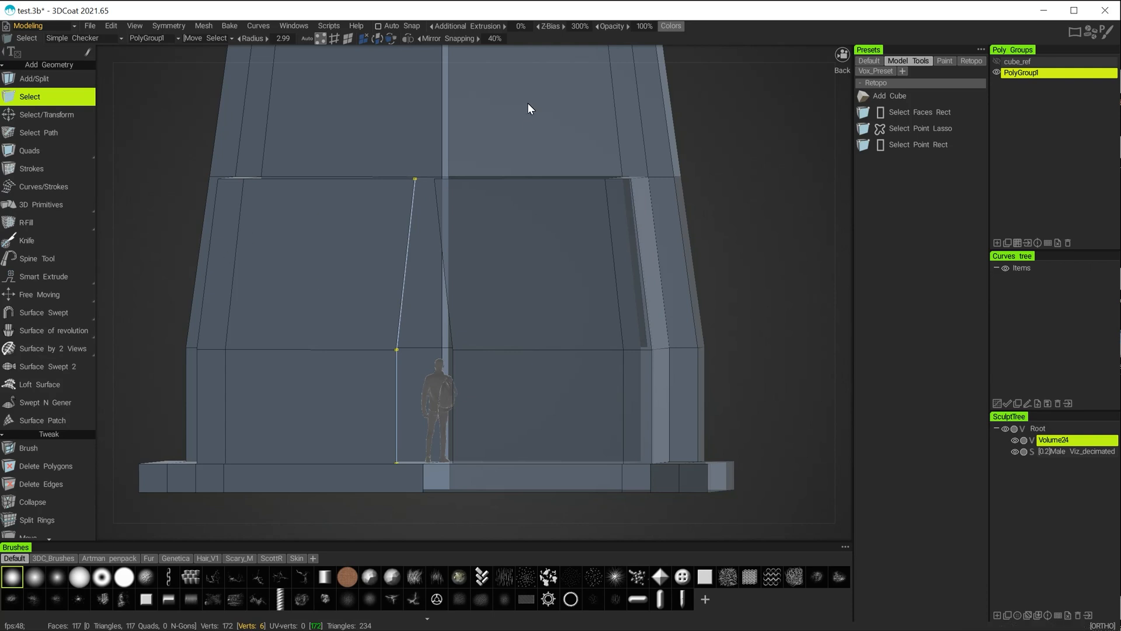
alt+drag(470, 220, 617, 174)
scroll(75, 403, down, 8)
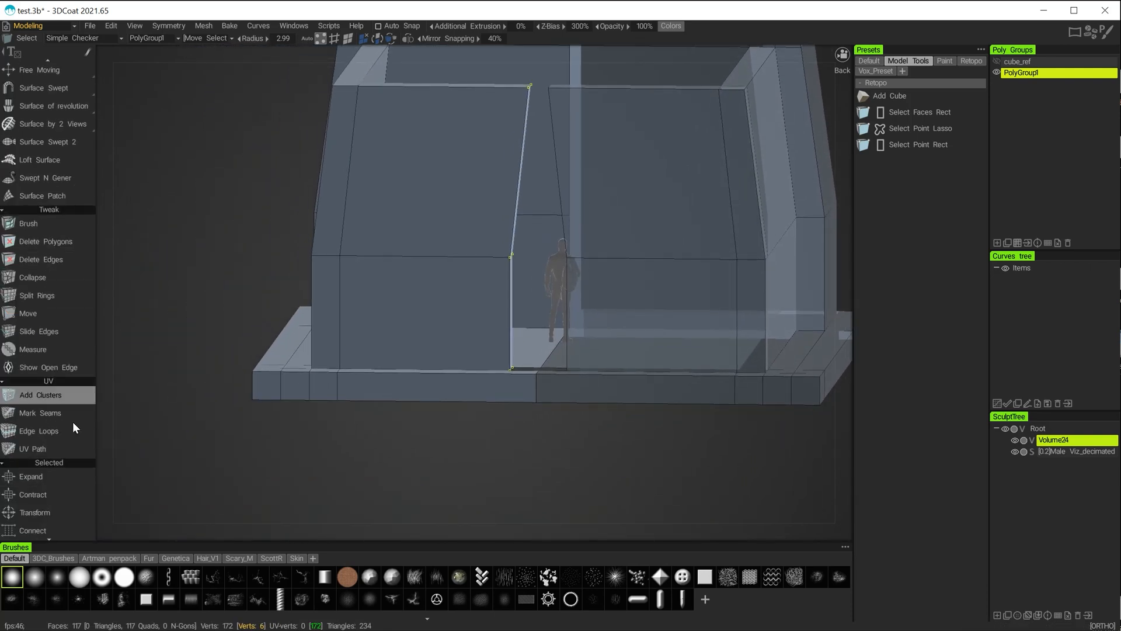
scroll(68, 438, down, 1)
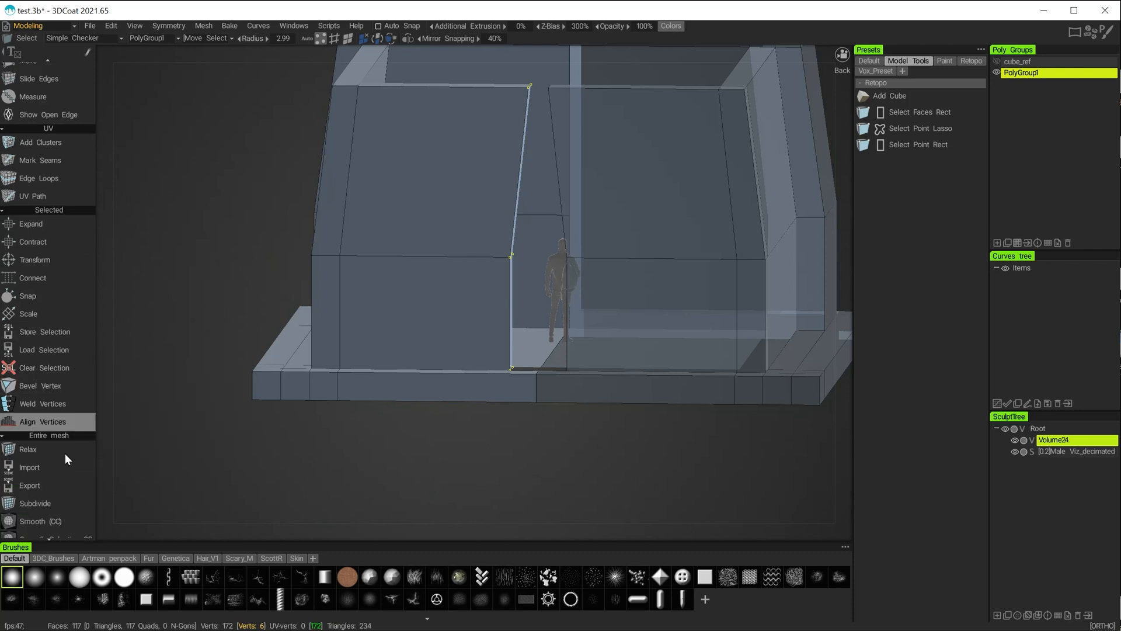
click(42, 426)
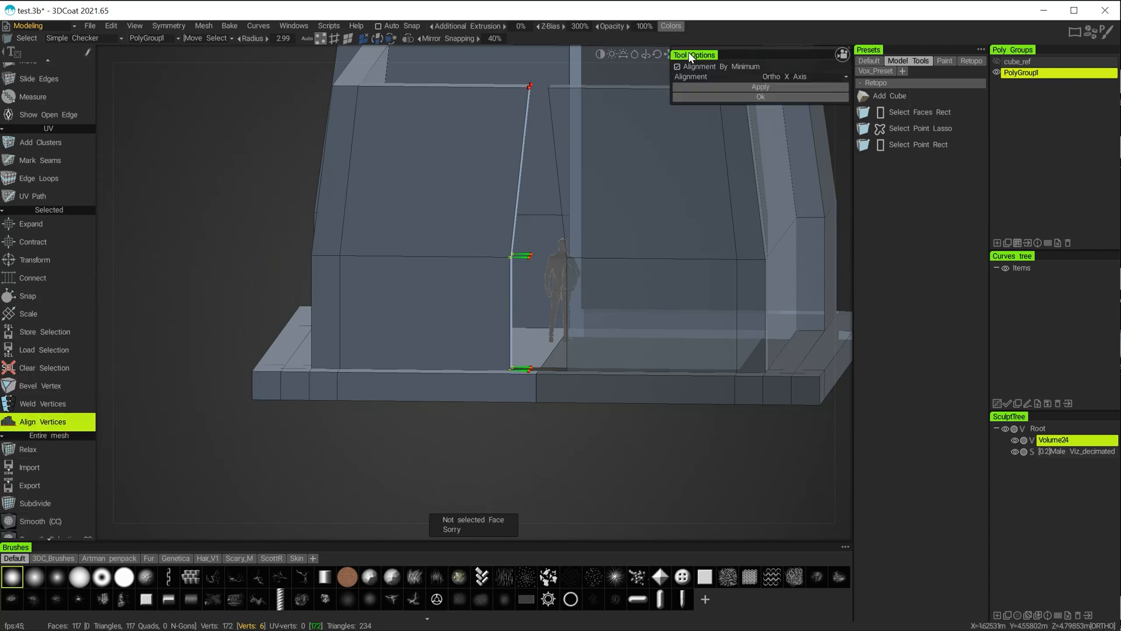
middle_drag(587, 239, 476, 288)
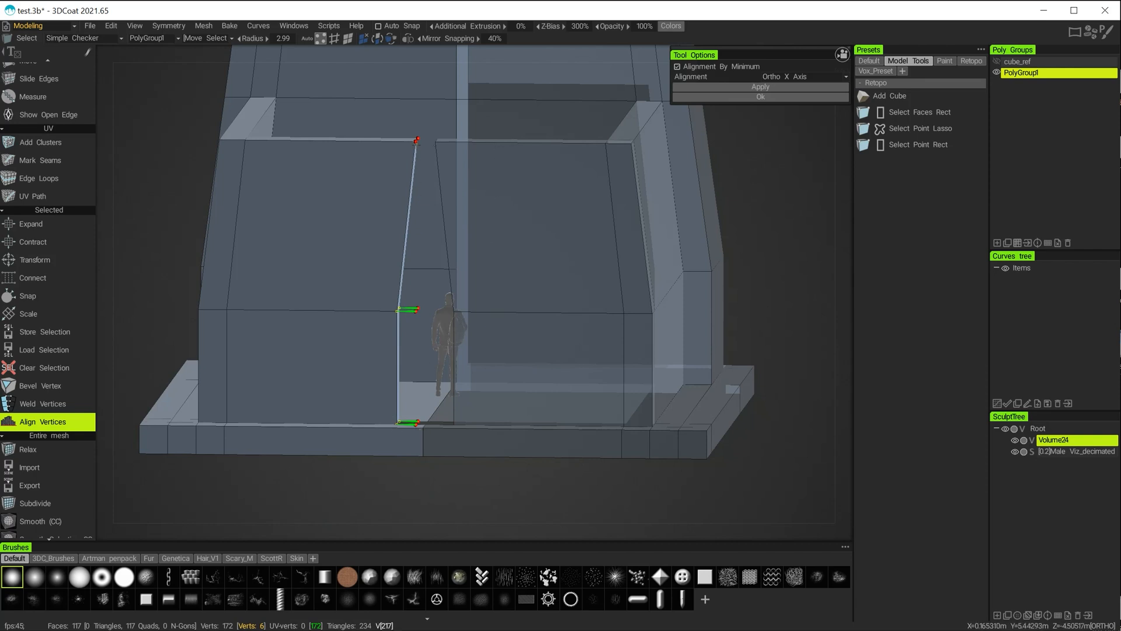
click(767, 88)
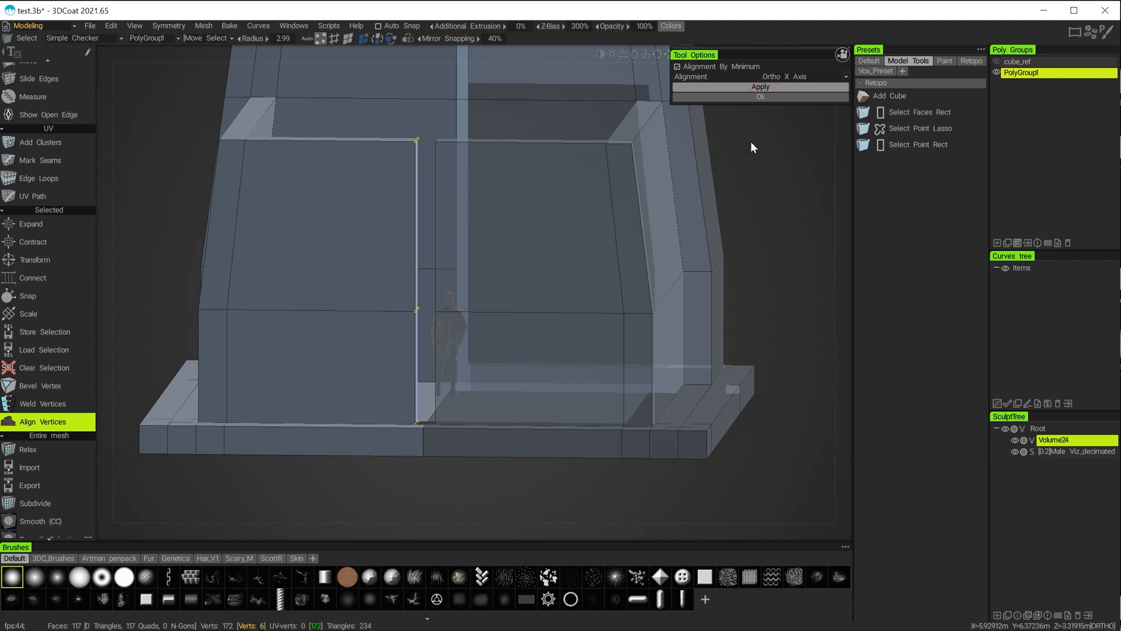
alt+drag(482, 268, 412, 261)
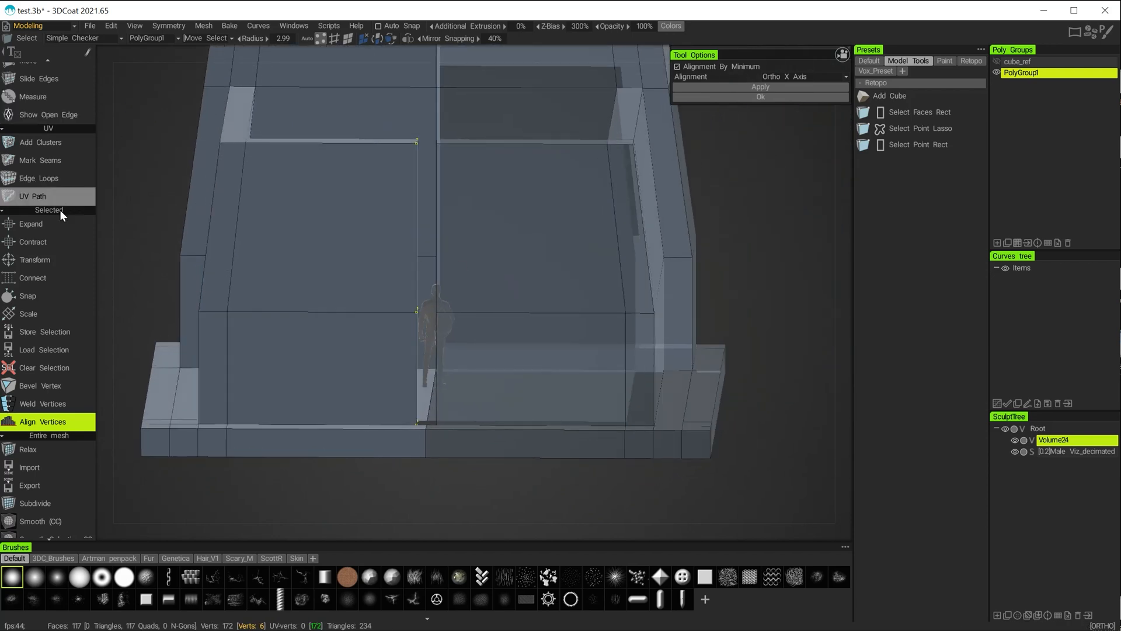
scroll(59, 220, up, 8)
key(Escape)
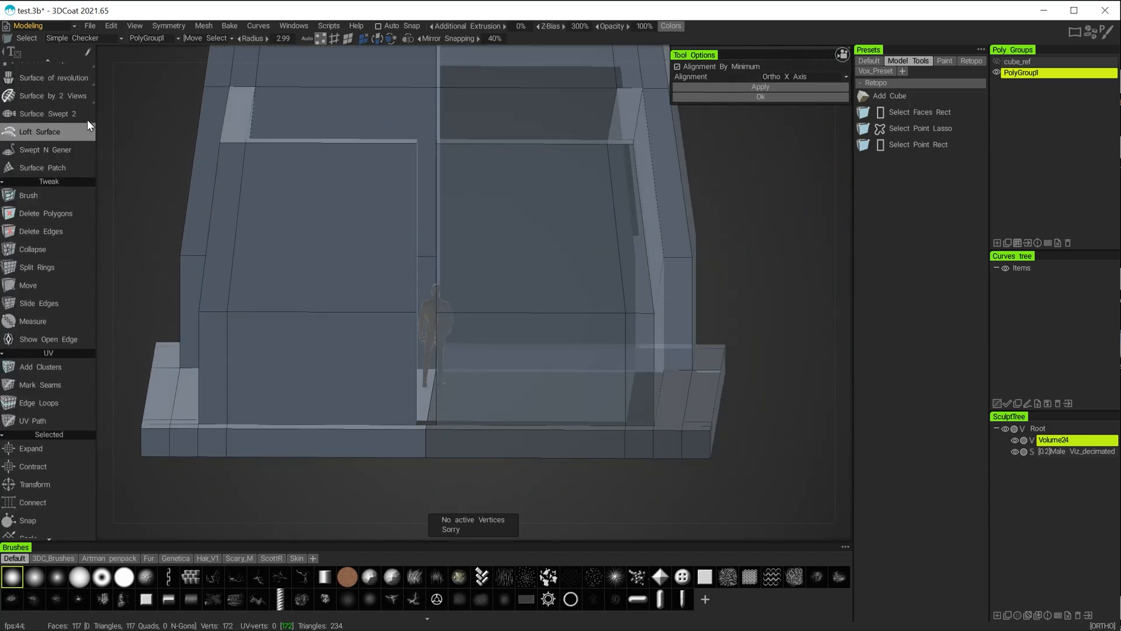
Step: Select the six edges around the front wall's open end and move them along X toward the centre line, to about 0.89
scroll(70, 177, up, 5)
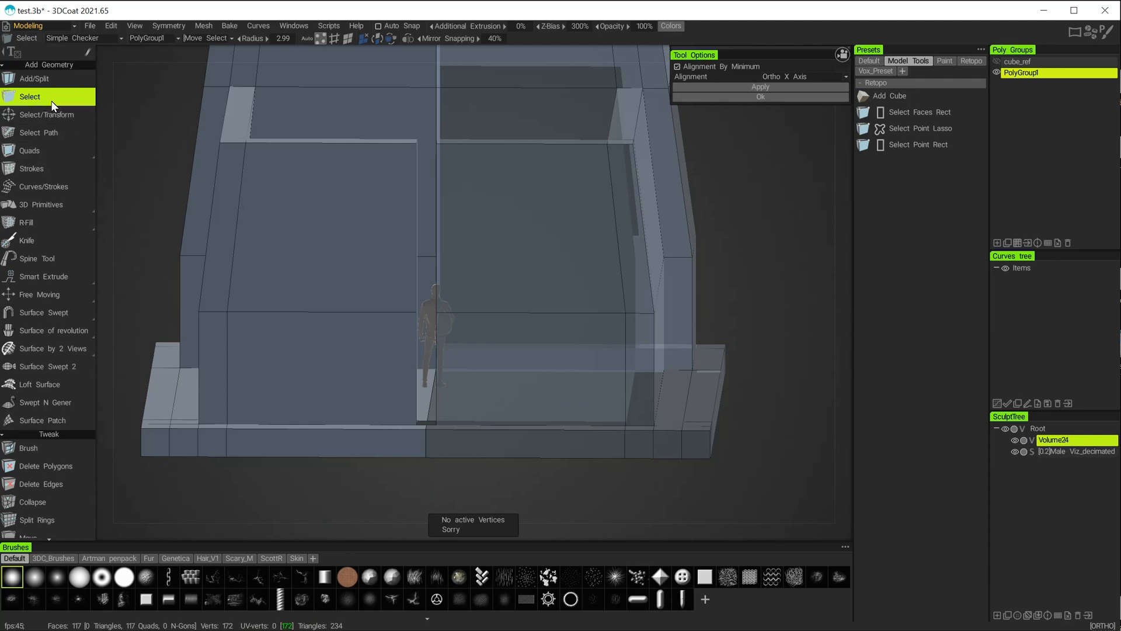
click(47, 99)
alt+drag(450, 246, 404, 251)
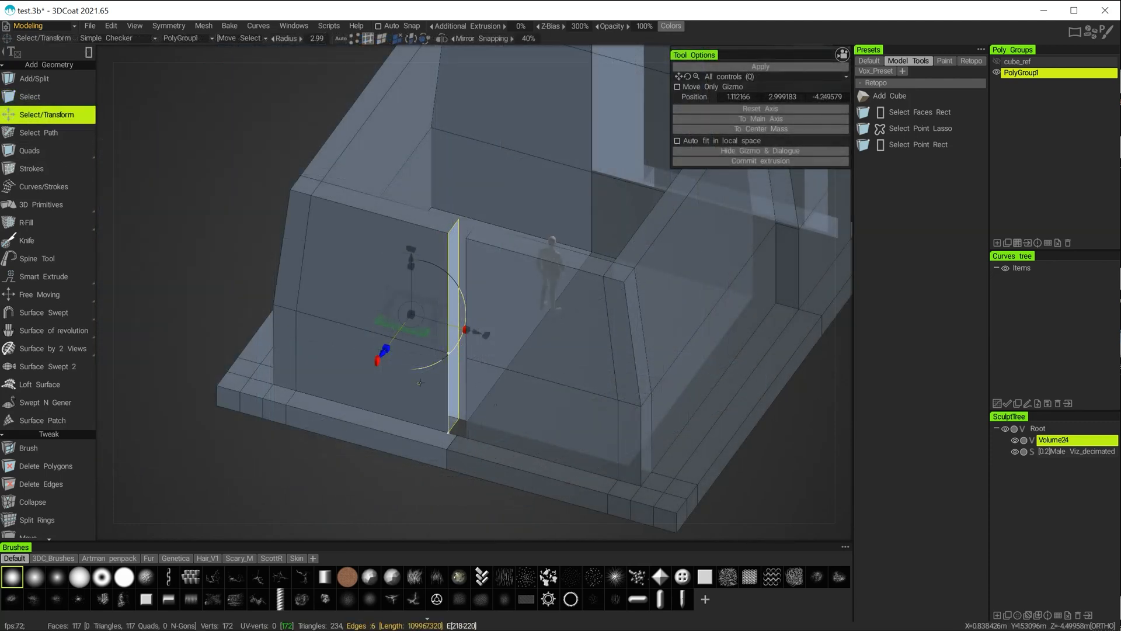
alt+right_drag(435, 391, 520, 453)
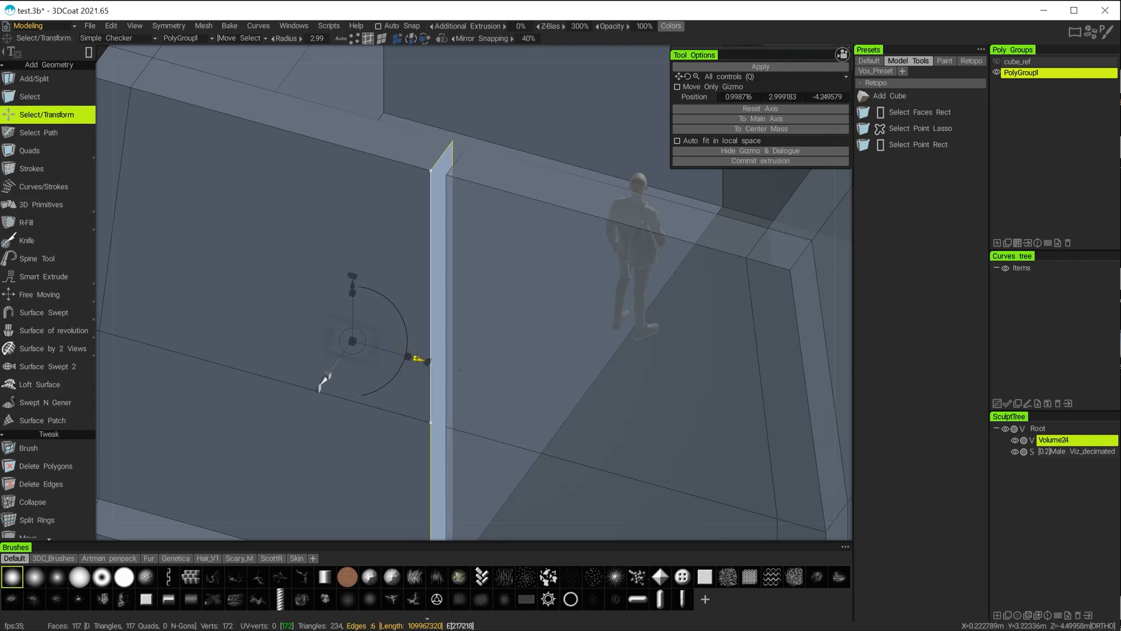
mouse_move(409, 358)
mouse_down()
mouse_move(357, 343)
mouse_move(392, 338)
mouse_move(446, 365)
mouse_move(427, 362)
mouse_up()
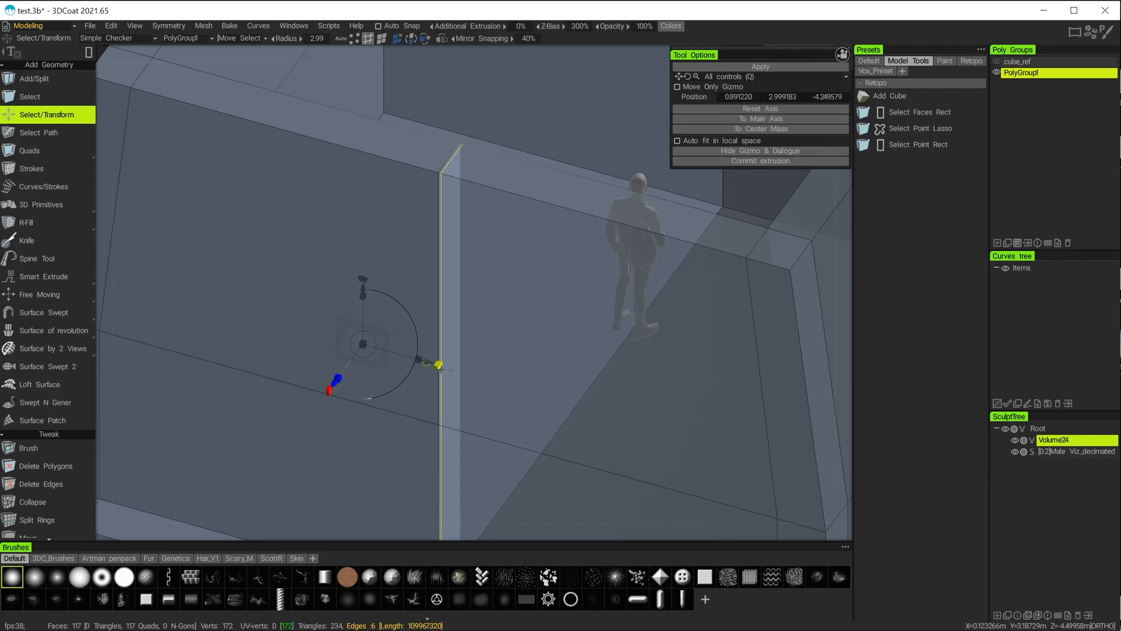
alt+right_drag(443, 277, 450, 324)
alt+drag(449, 325, 505, 337)
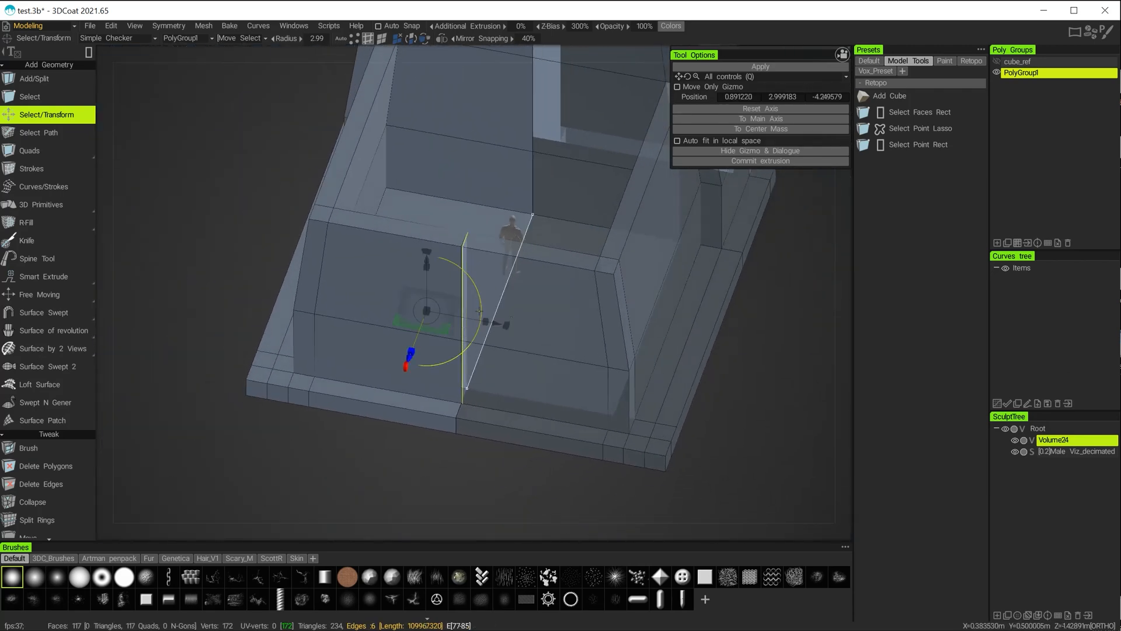
Step: View the structure squarely from the front and place the 3D grid on the XY plane
click(47, 96)
alt+drag(233, 216, 205, 389)
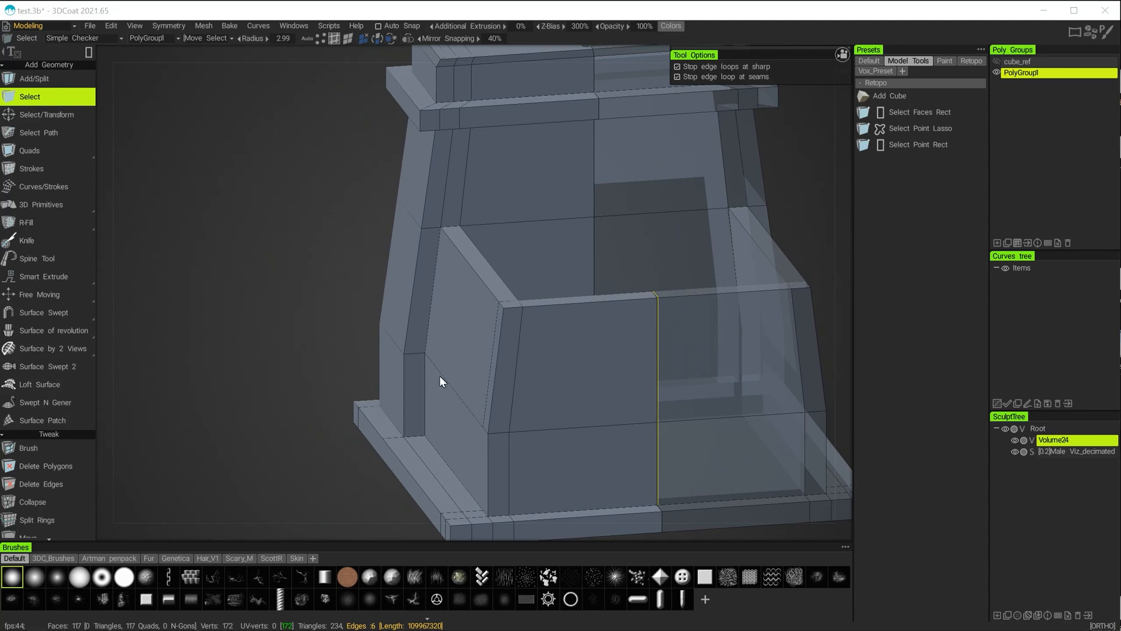
key(alt)
alt+drag(422, 400, 642, 310)
alt+middle_drag(642, 309, 648, 341)
alt+right_drag(649, 340, 794, 228)
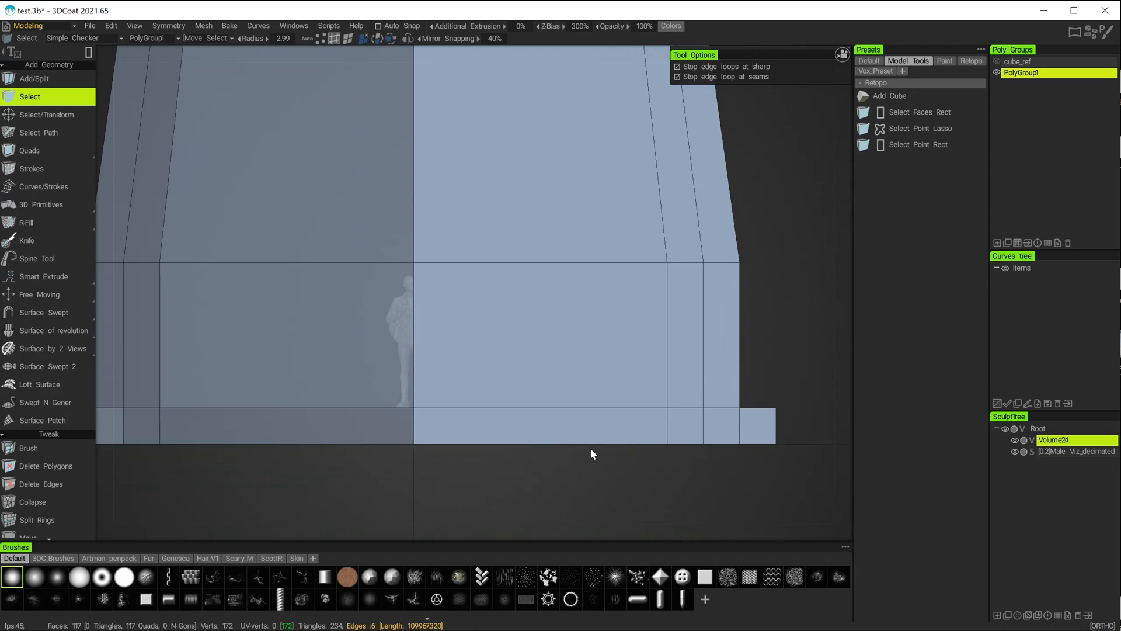
alt+right_drag(775, 331, 689, 331)
mouse_move(689, 331)
alt+mouse_down()
mouse_move(654, 344)
mouse_move(677, 336)
alt+mouse_up()
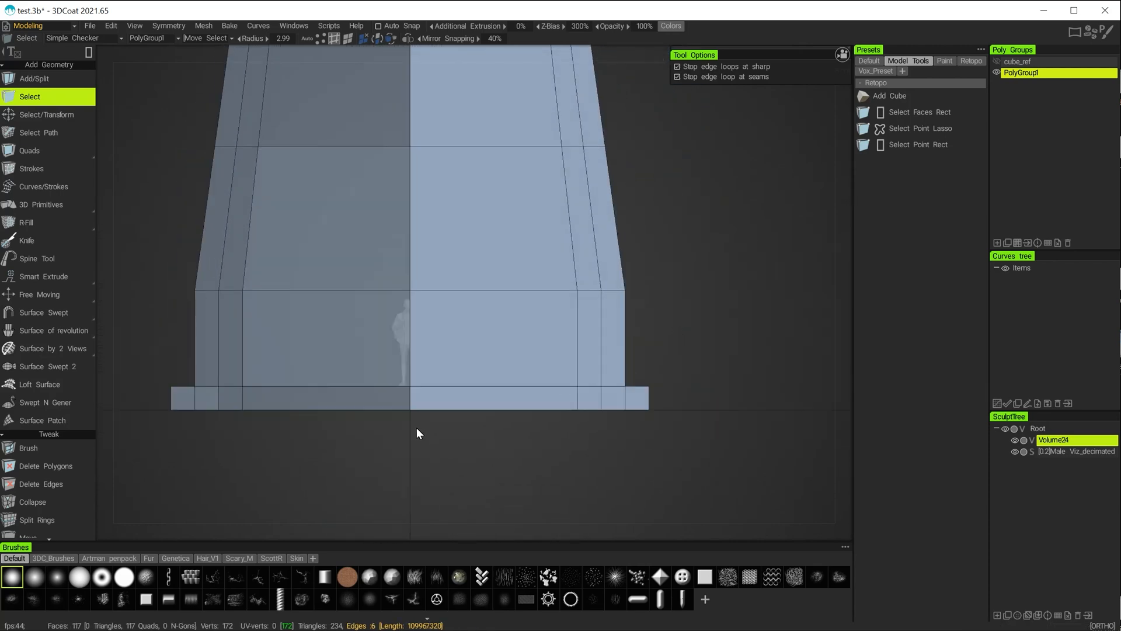
click(135, 25)
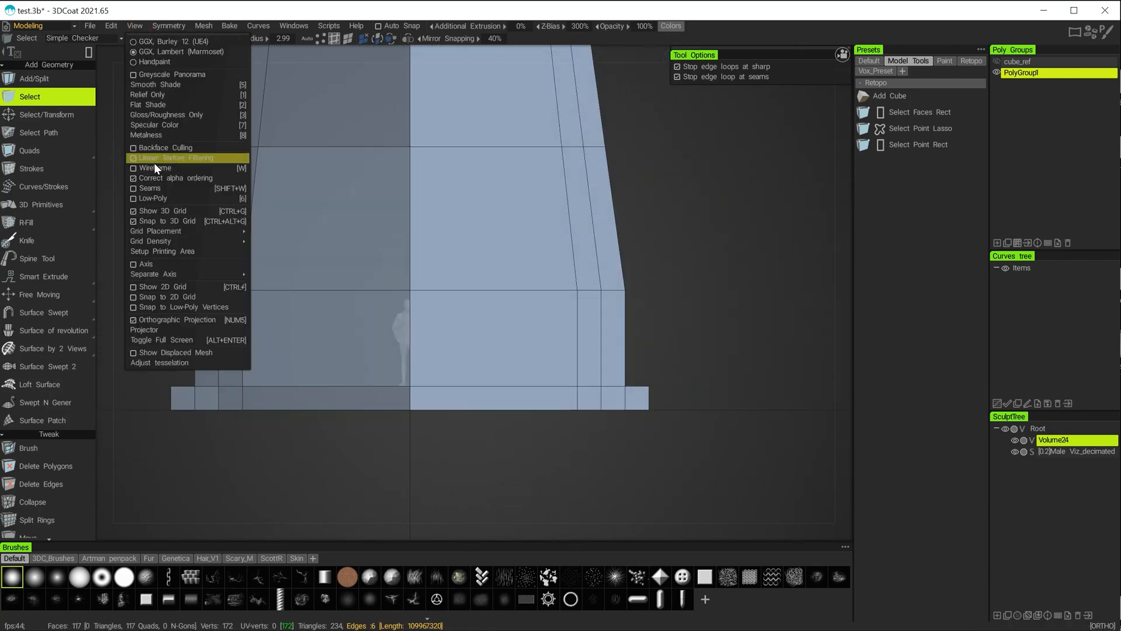
mouse_move(160, 233)
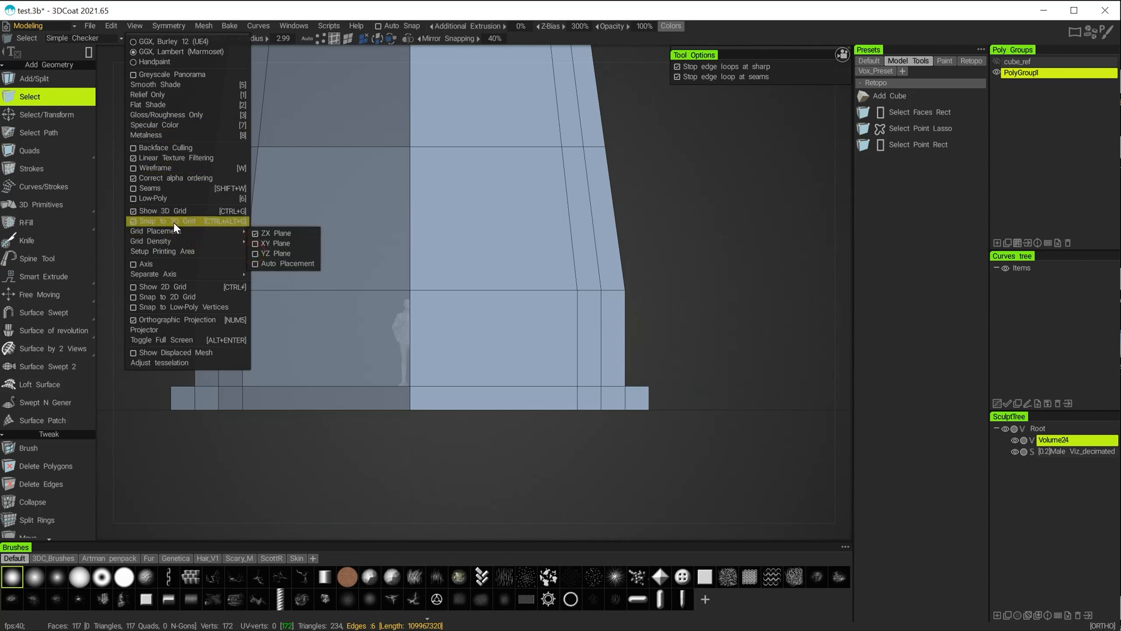
mouse_move(199, 231)
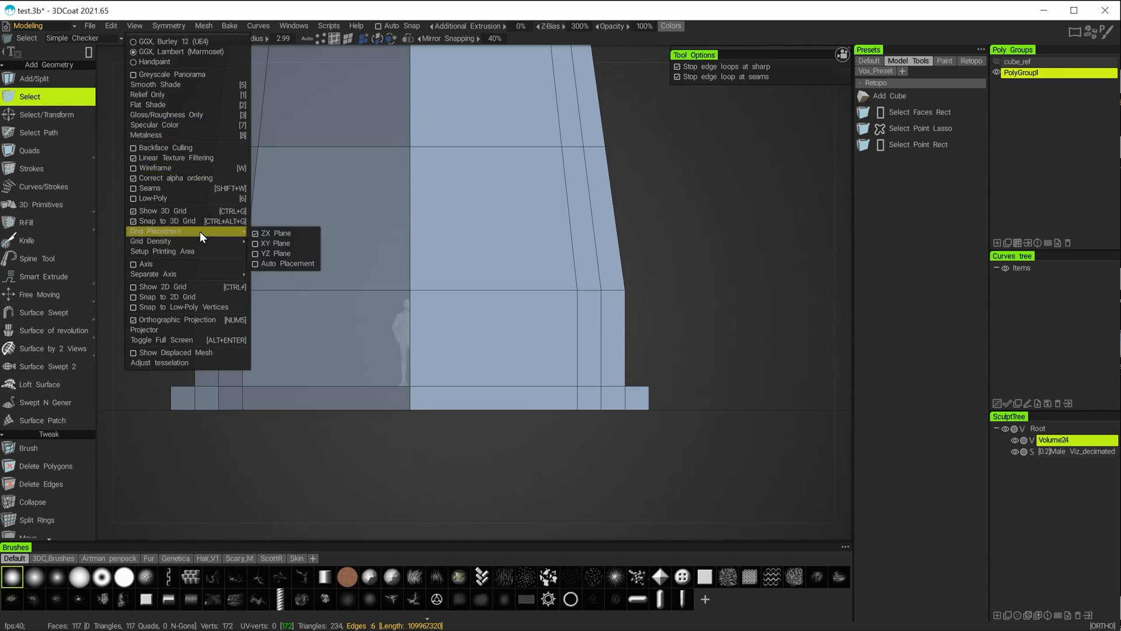
click(255, 242)
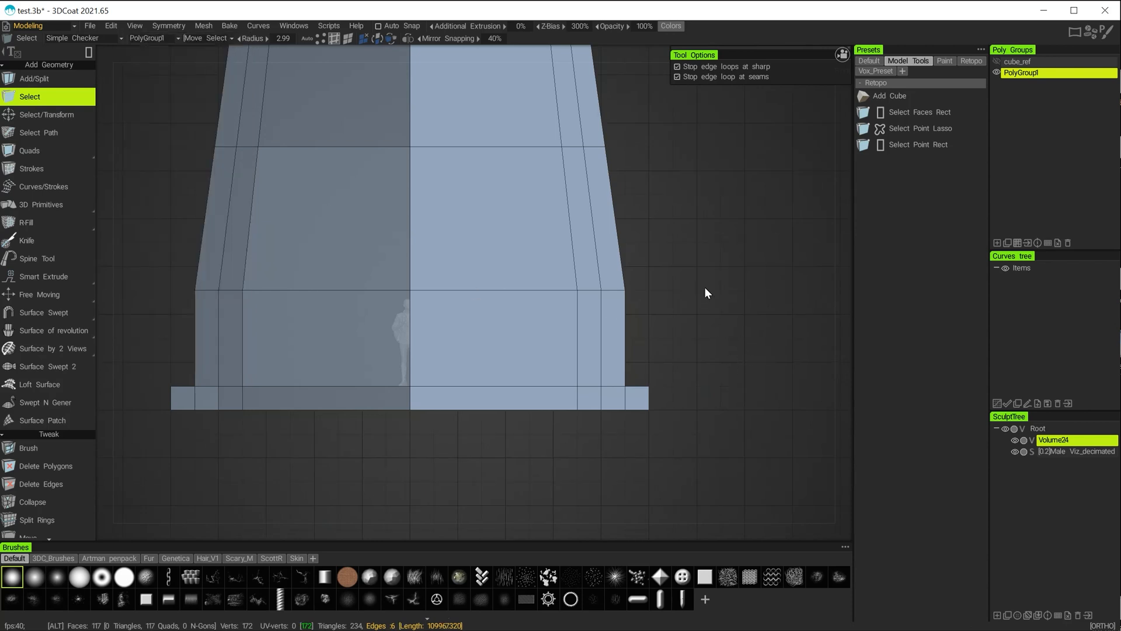
Step: Insert a vertical ring with Split Rings about 0.5 m from the centre line through the tall wall and base
alt+middle_drag(484, 466, 480, 435)
alt+right_drag(458, 417, 530, 473)
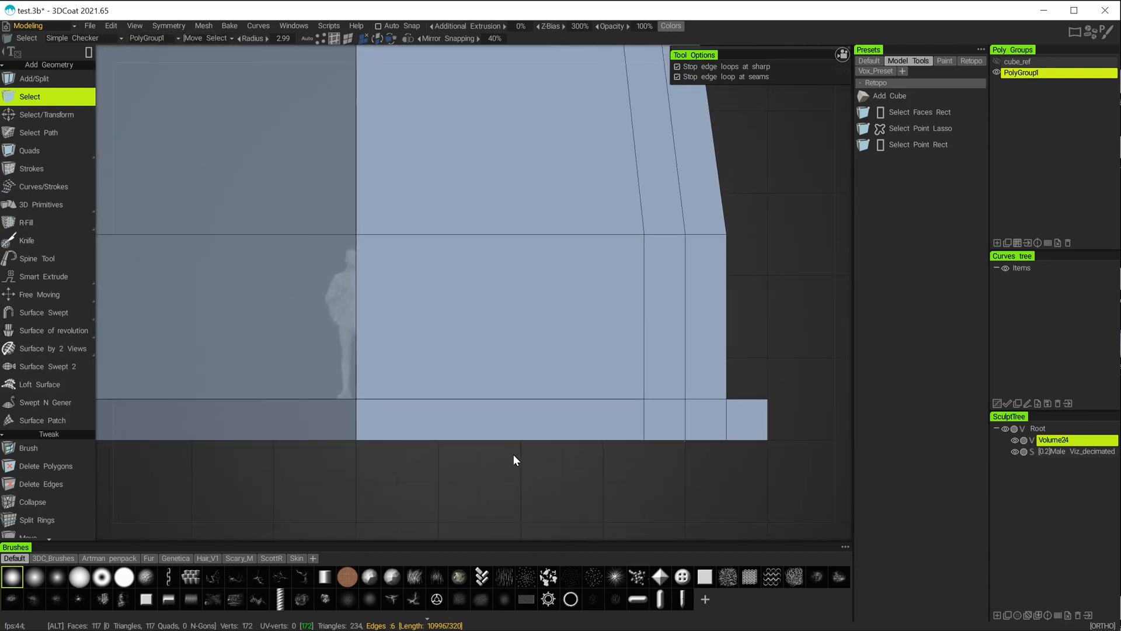
alt+middle_drag(513, 456, 547, 438)
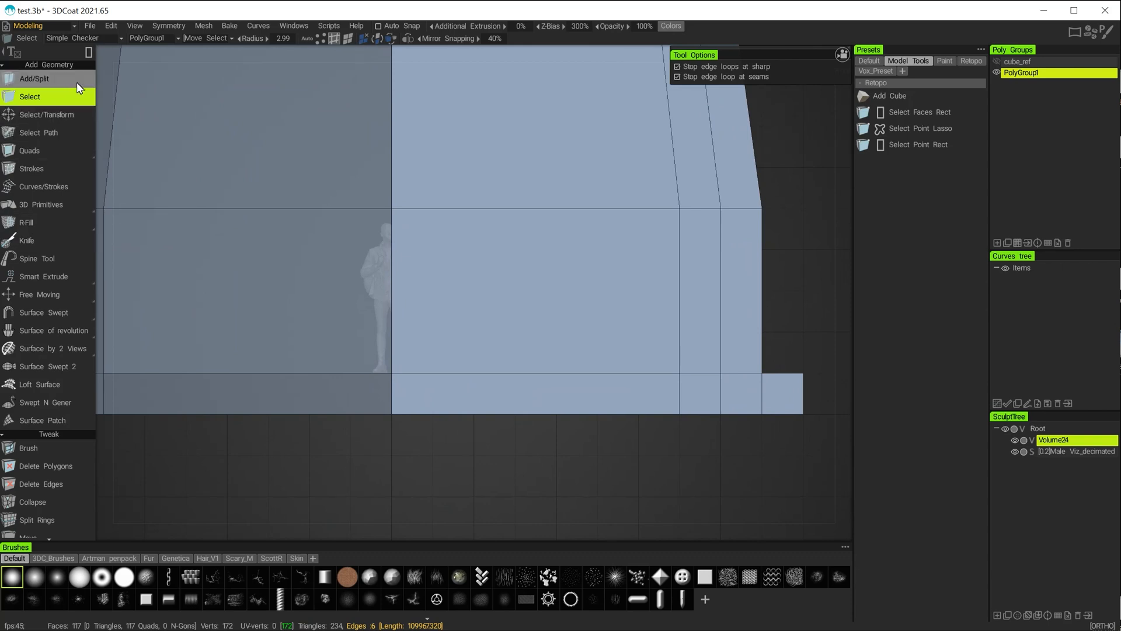
key(space)
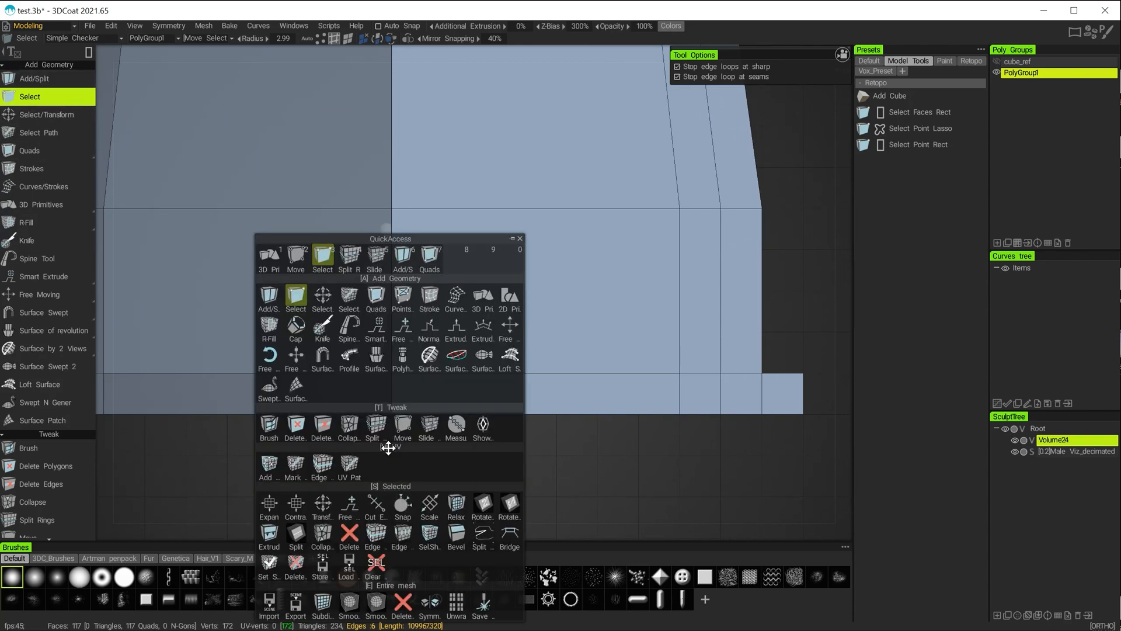
click(377, 428)
alt+right_drag(455, 475, 534, 523)
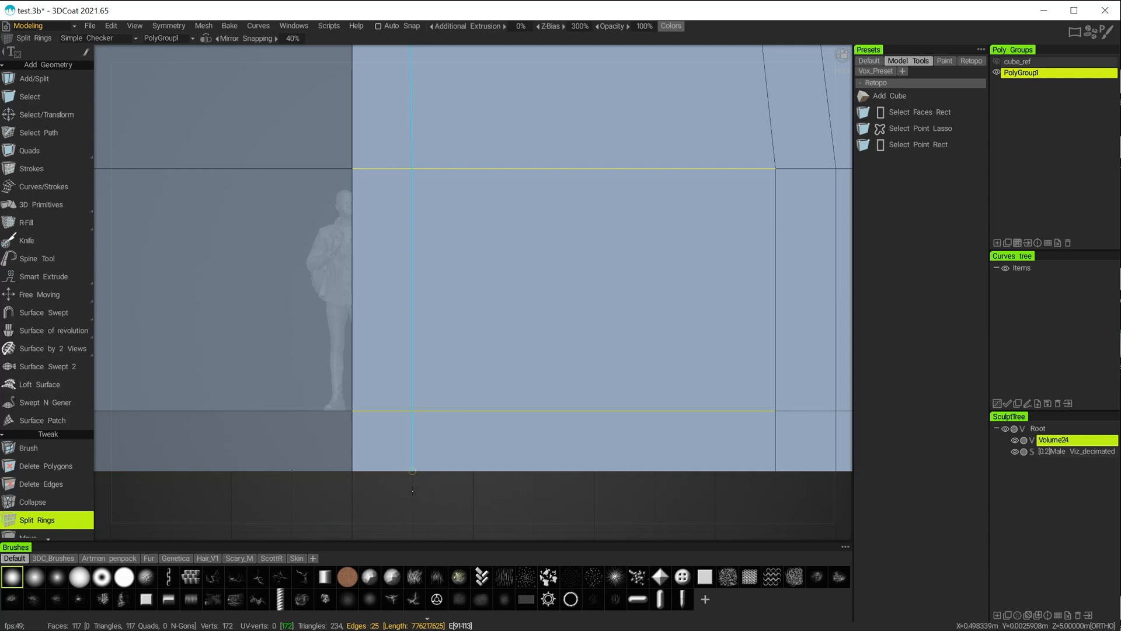
click(412, 490)
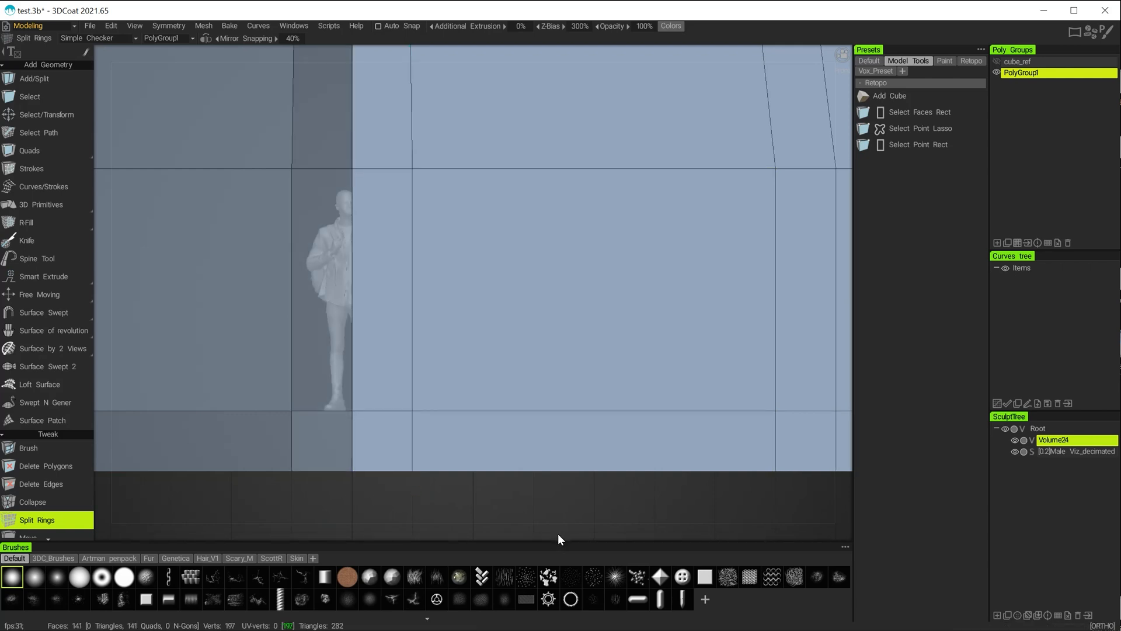
Step: Turn off Virtual Mirror Mode for the mesh to show only the modelled half
alt+right_drag(558, 534, 374, 450)
alt+middle_drag(421, 445, 423, 440)
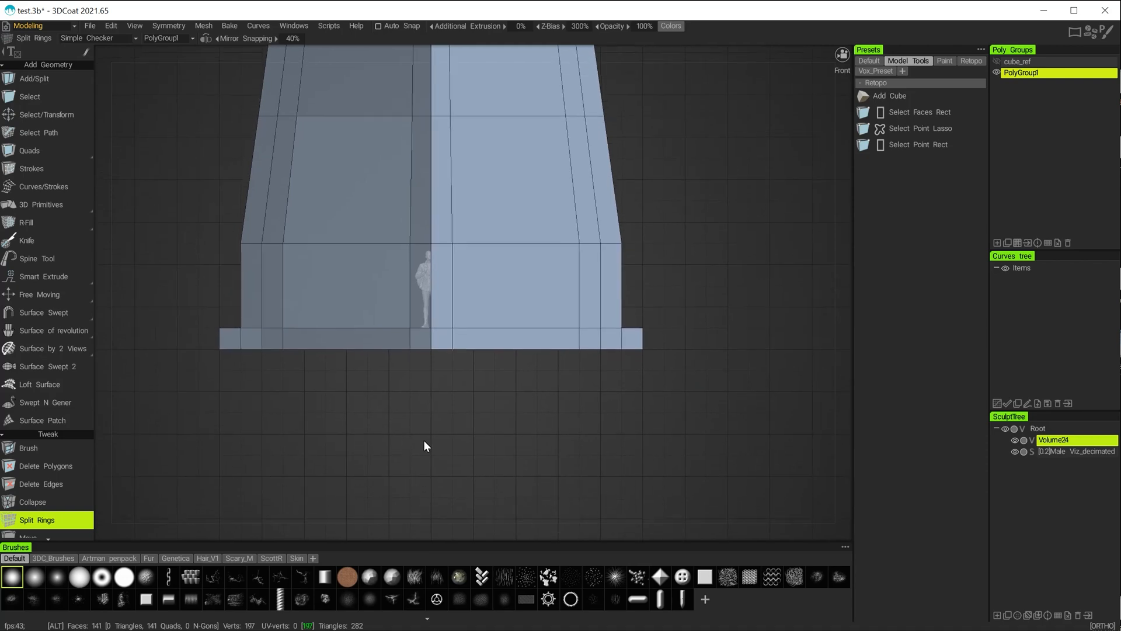
alt+drag(425, 440, 393, 455)
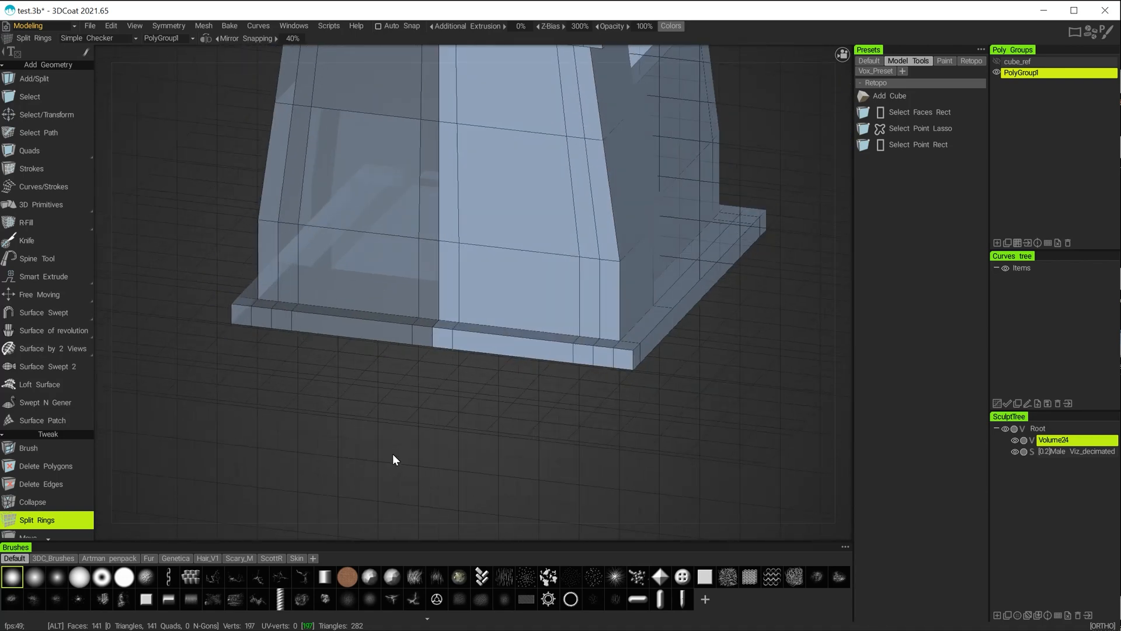
alt+right_drag(393, 454, 531, 496)
alt+drag(450, 471, 522, 466)
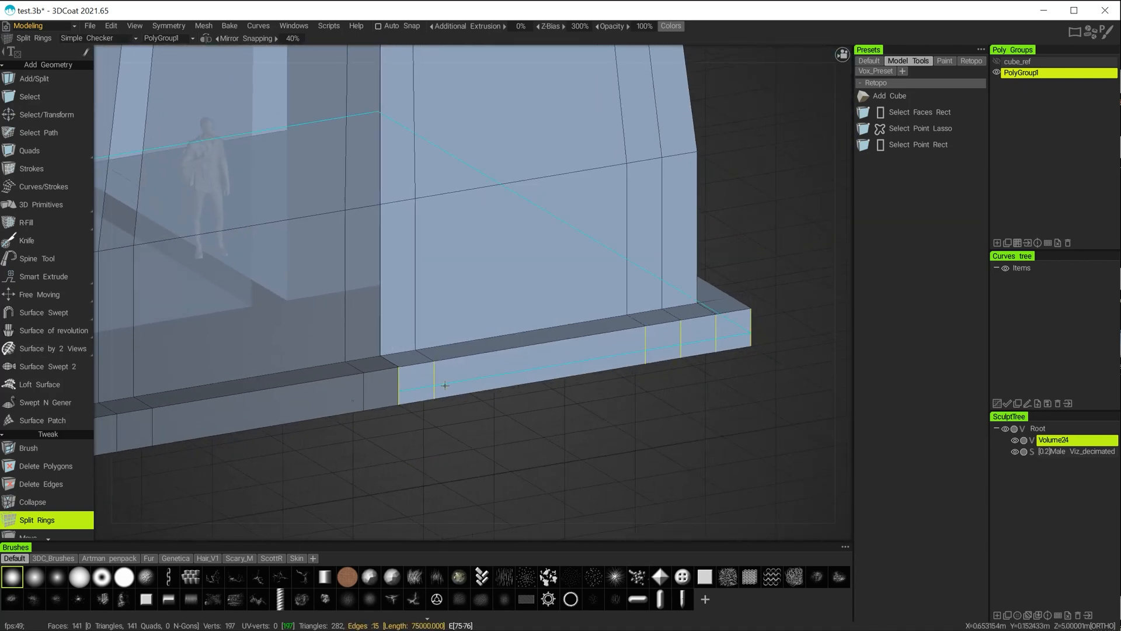
alt+drag(493, 400, 538, 483)
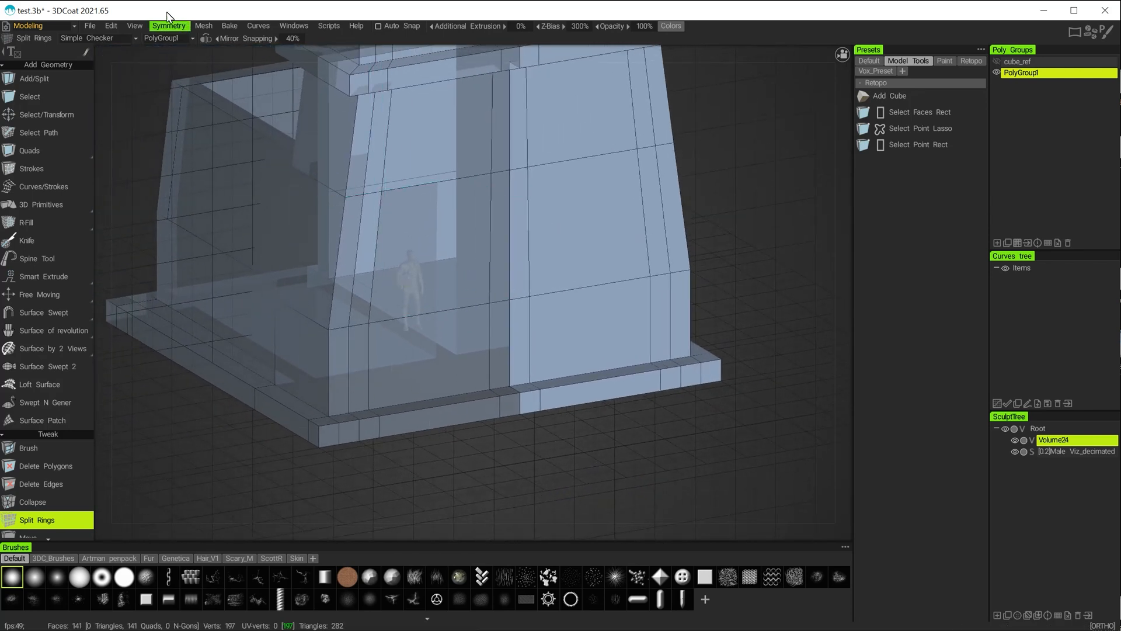
click(204, 25)
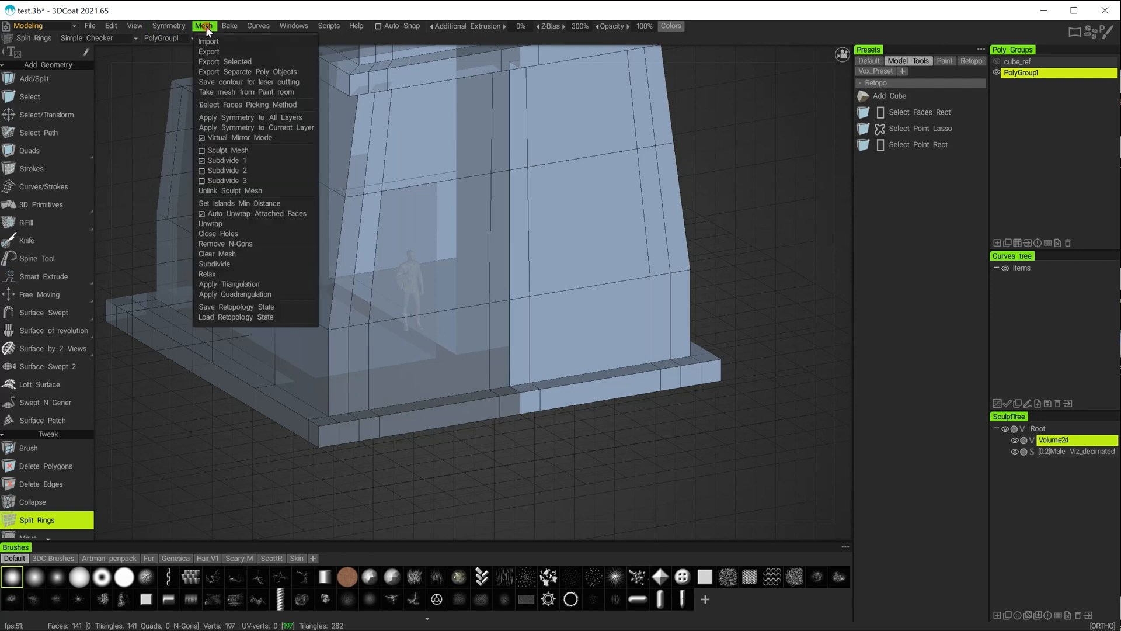
click(216, 138)
Step: Delete the two narrow lower faces, inner and outer, between the centre line and the new ring on the tall wall
alt+drag(584, 502, 561, 429)
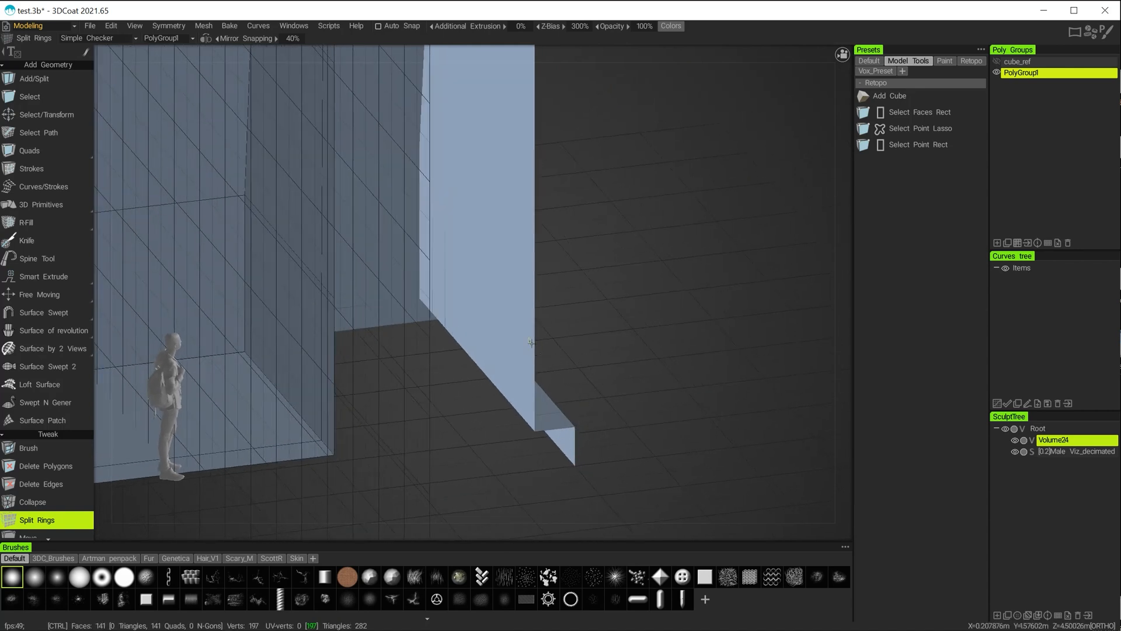
alt+middle_drag(602, 313, 660, 285)
alt+drag(441, 406, 463, 427)
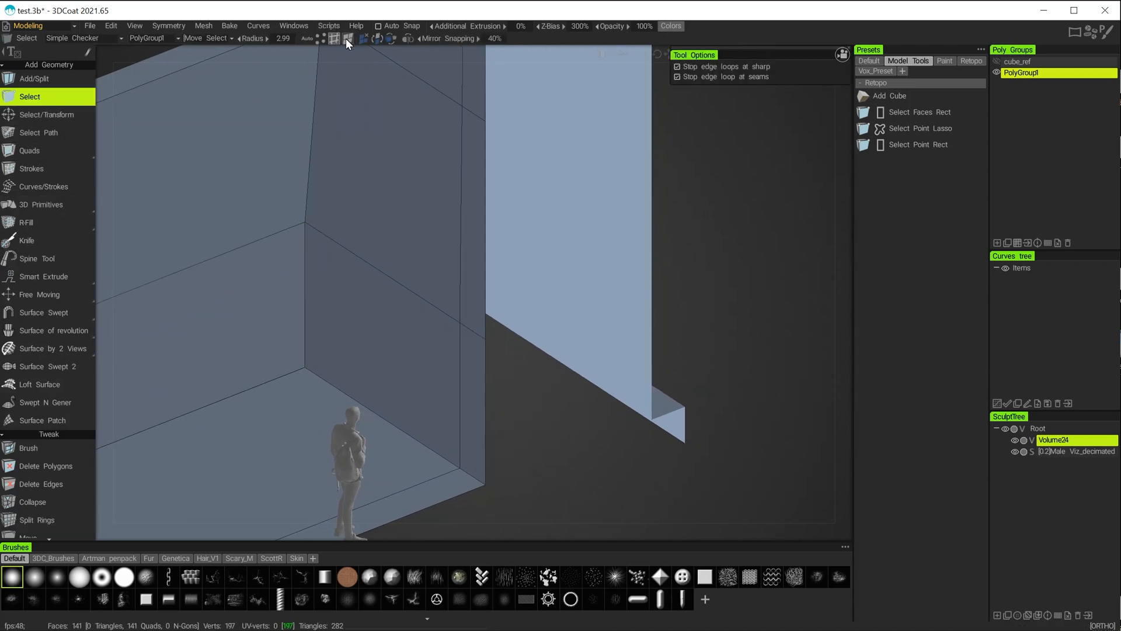
click(347, 40)
click(473, 408)
alt+drag(570, 430, 385, 421)
click(559, 426)
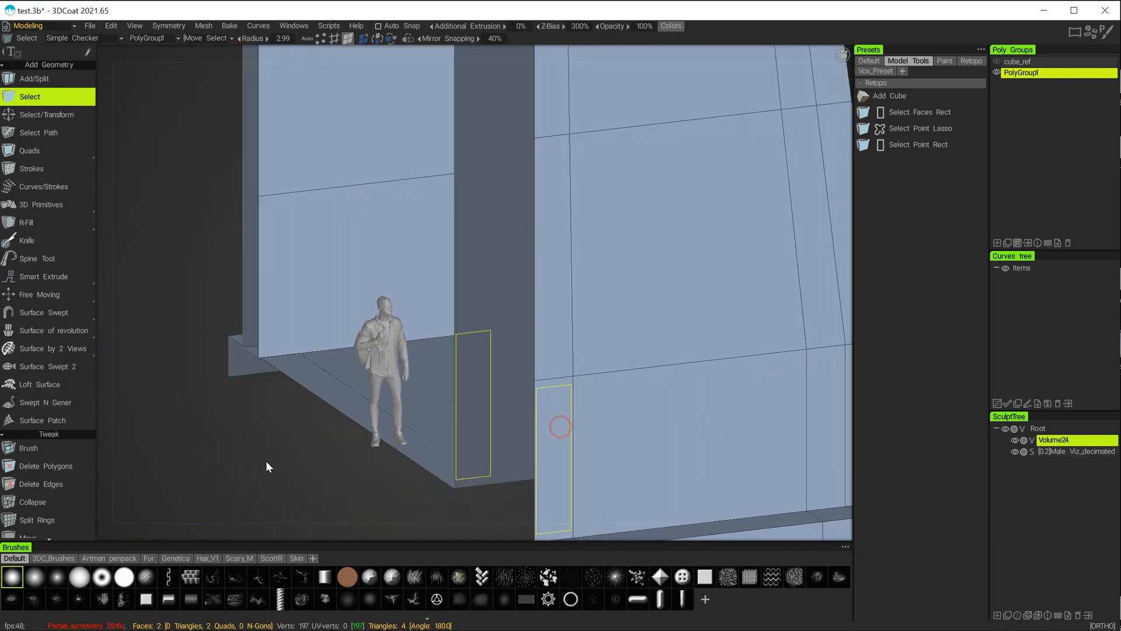
alt+drag(267, 466, 281, 394)
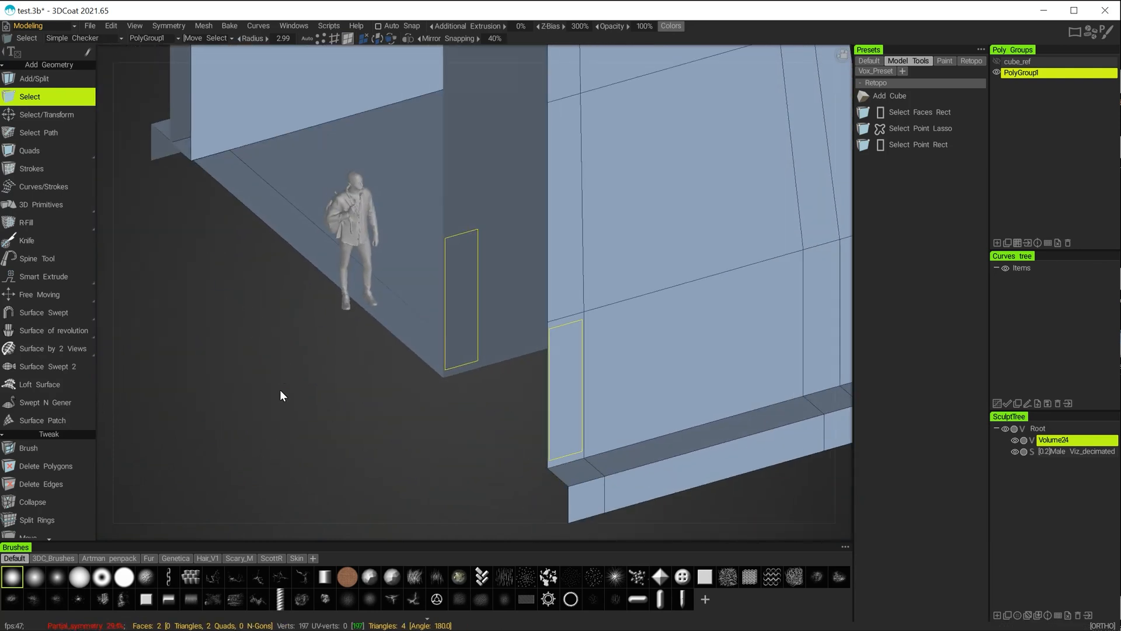
key(Delete)
Step: Activate the Quads tool with Direct as the edge extrusion method for filling the doorway's open sides
alt+drag(406, 461, 460, 434)
click(443, 462)
alt+middle_drag(460, 434, 395, 508)
alt+drag(363, 474, 467, 473)
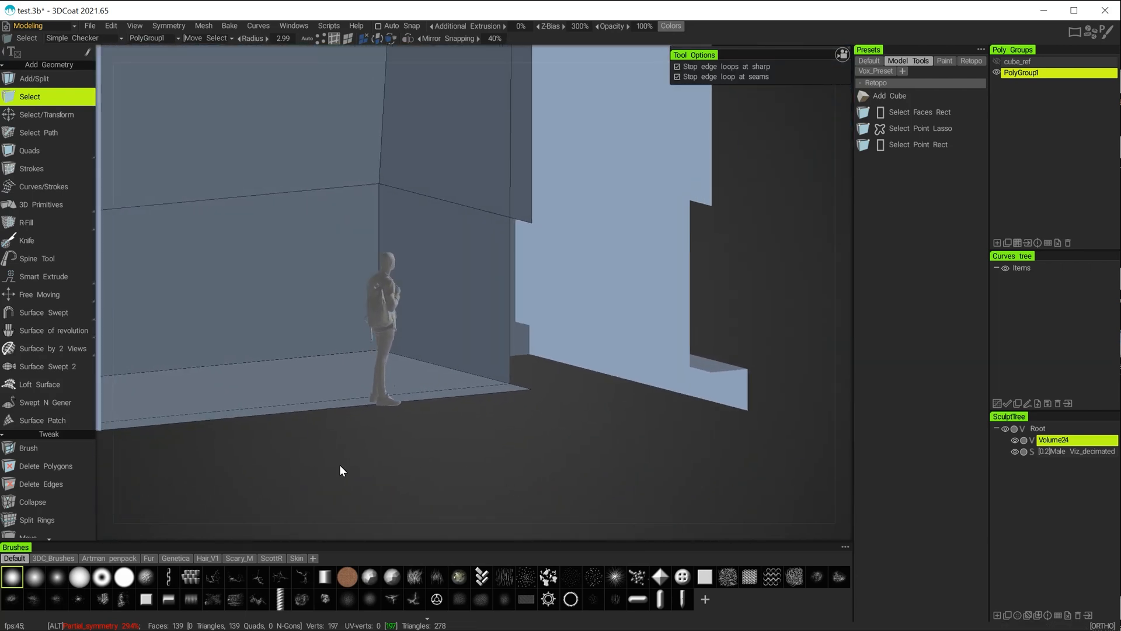
mouse_move(40, 283)
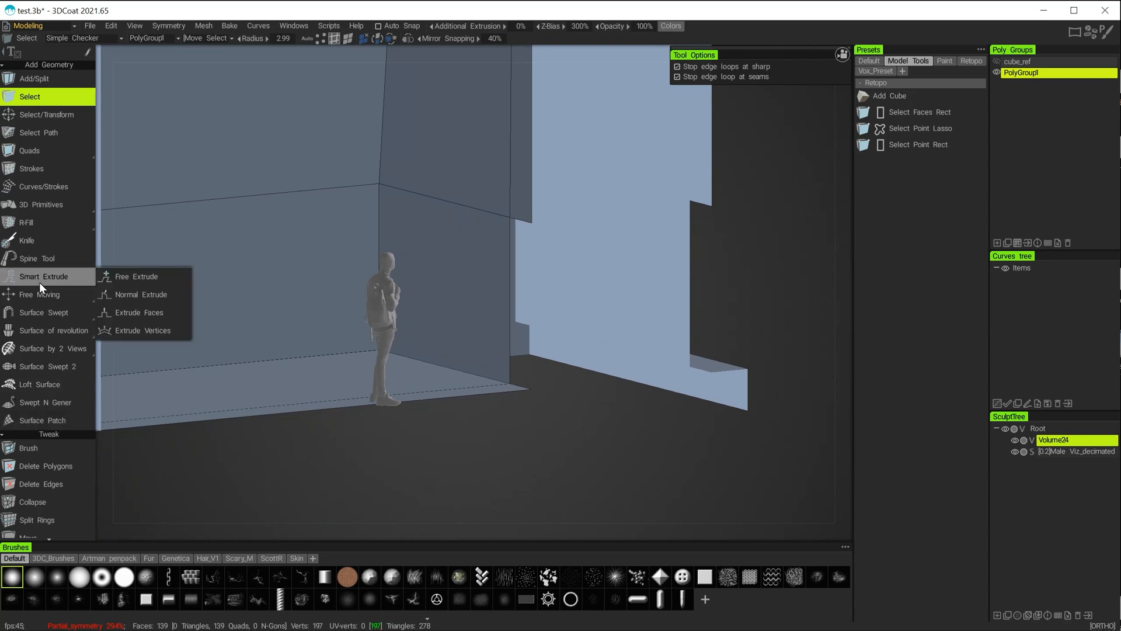
click(25, 151)
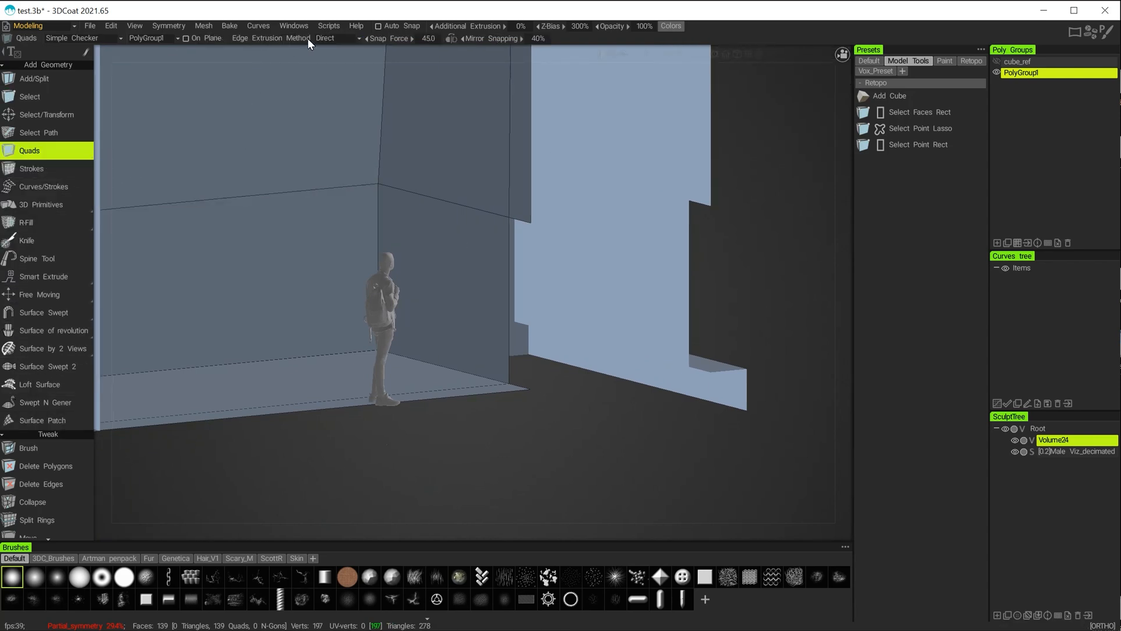
click(323, 38)
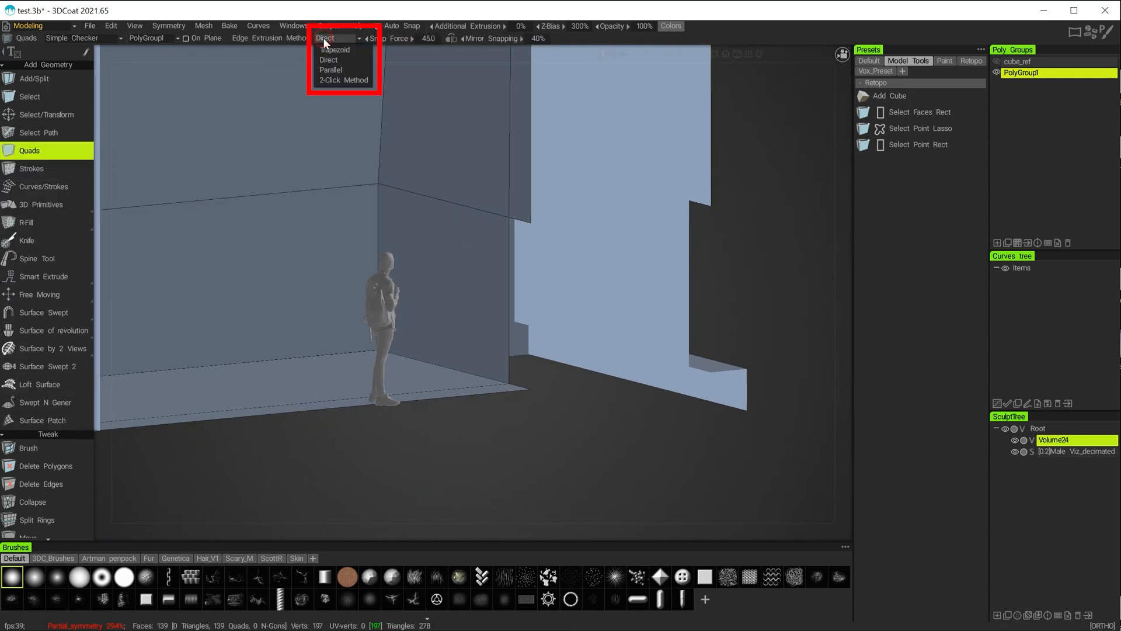
click(345, 60)
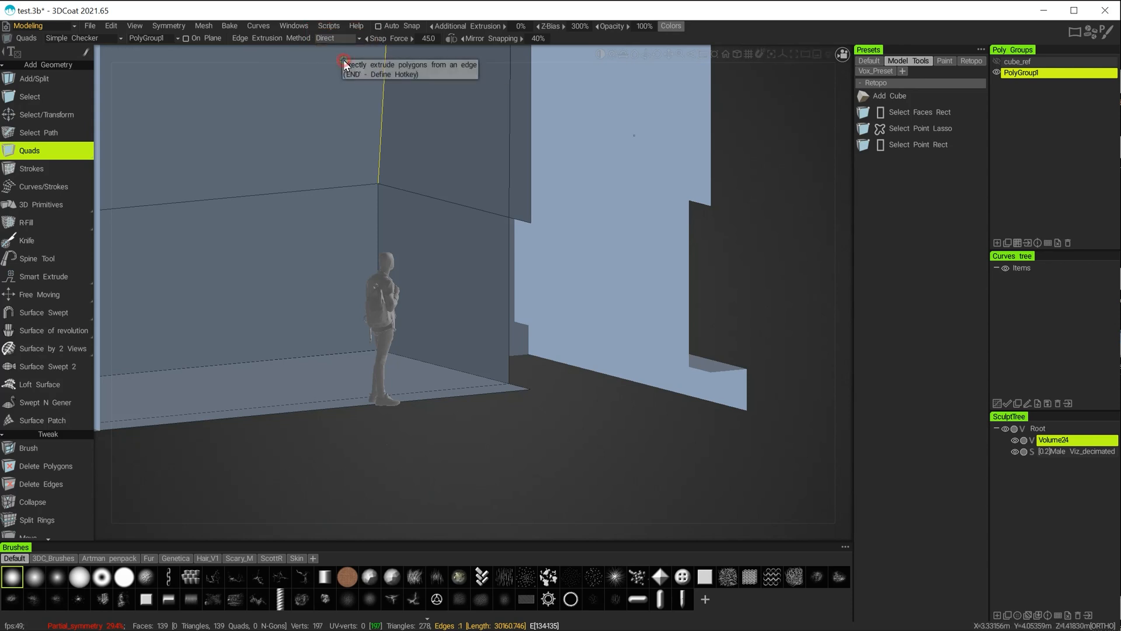
Step: Try closing the doorway's side with a quad between the inner and outer vertical wall edges, and undo it
alt+drag(574, 366, 533, 282)
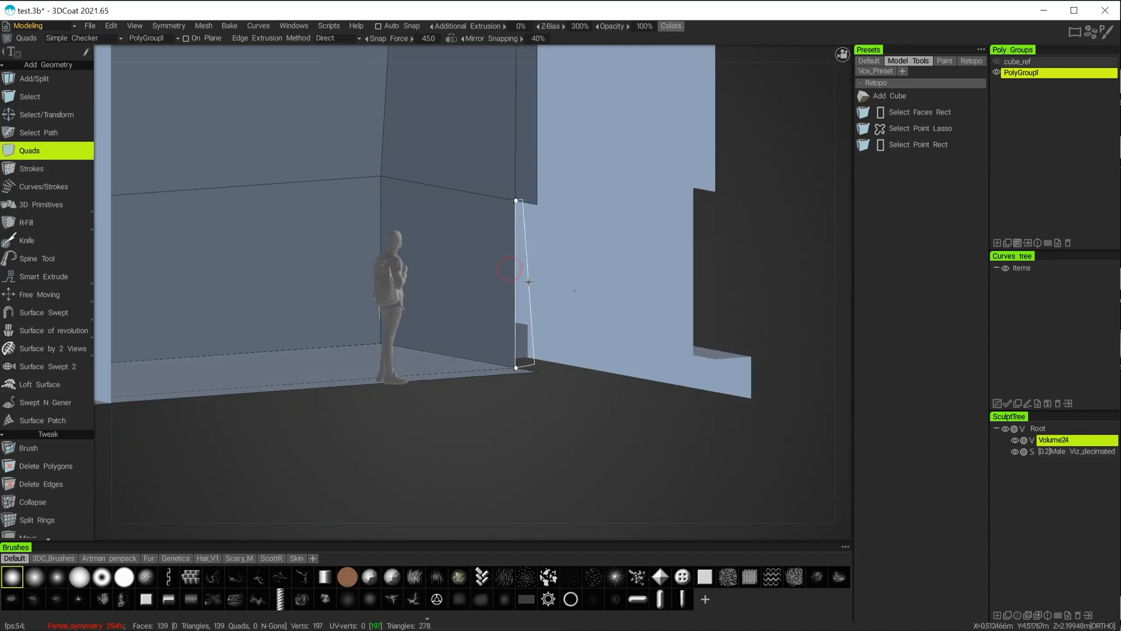
alt+drag(584, 288, 497, 311)
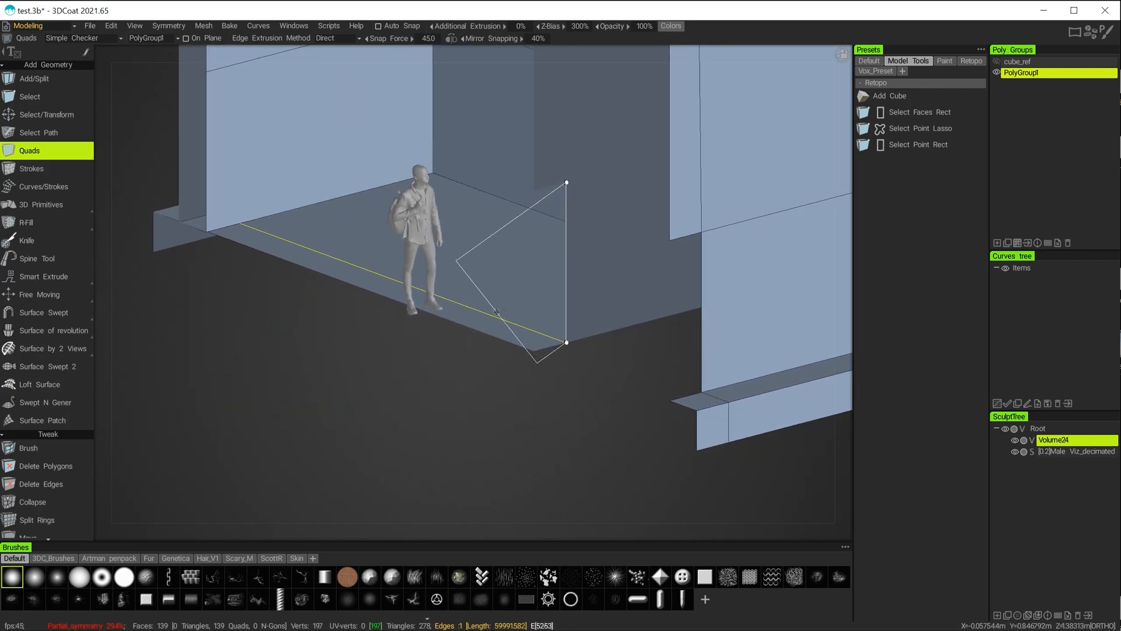
click(737, 315)
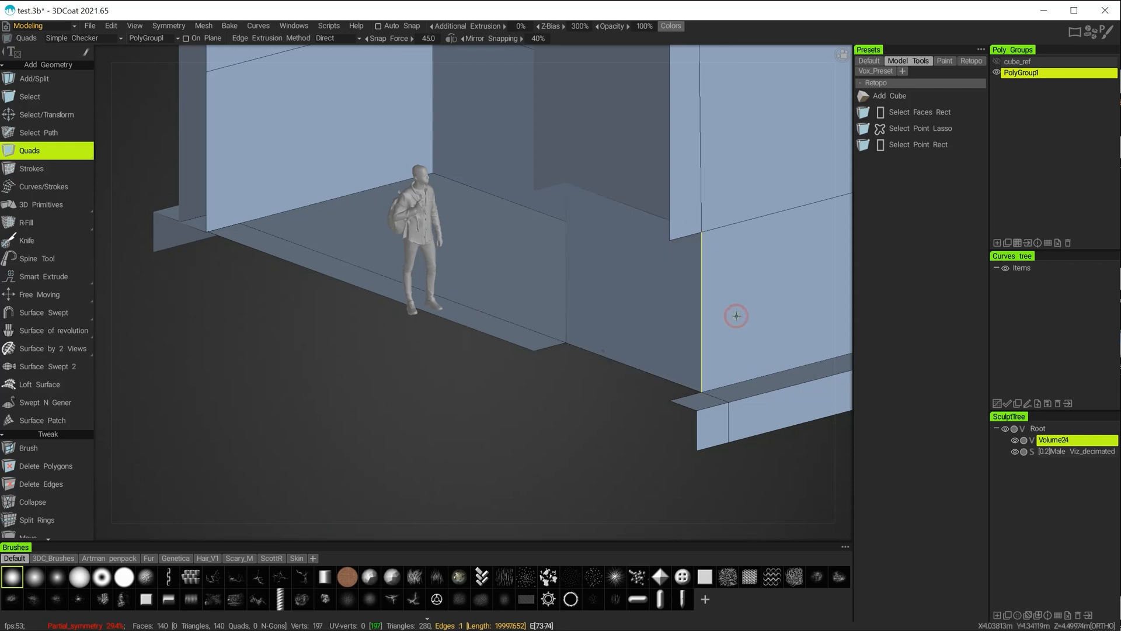
alt+drag(733, 317, 661, 427)
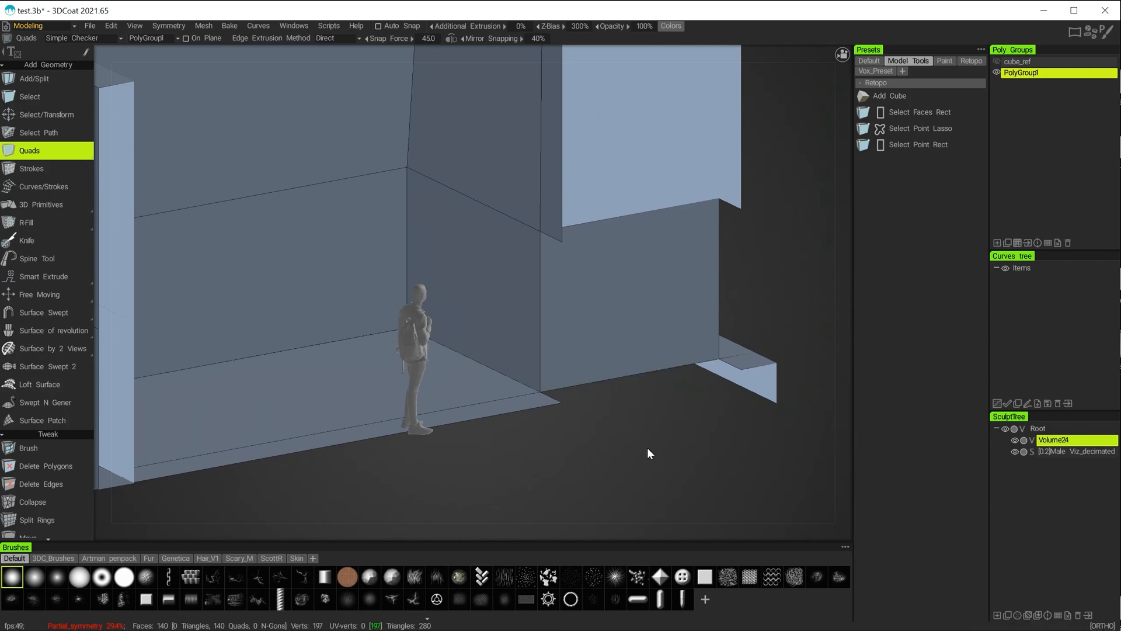
key(ctrl+z)
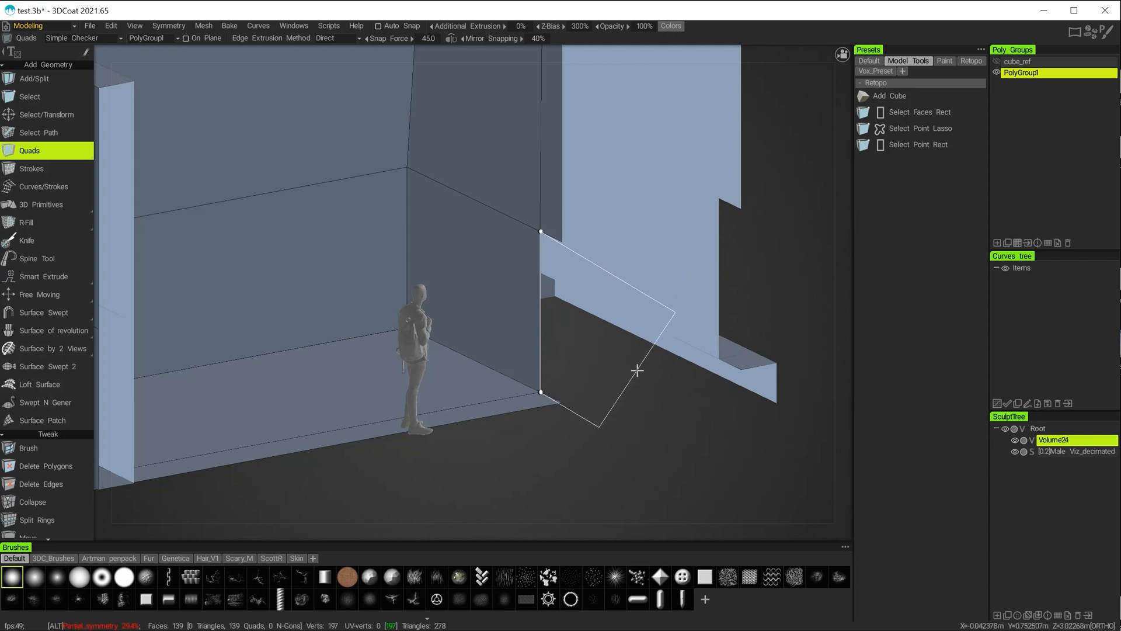
Step: Bridge the inner and outer wall edges with quads to close the doorway's side jamb and the underside above it
alt+drag(627, 369, 493, 376)
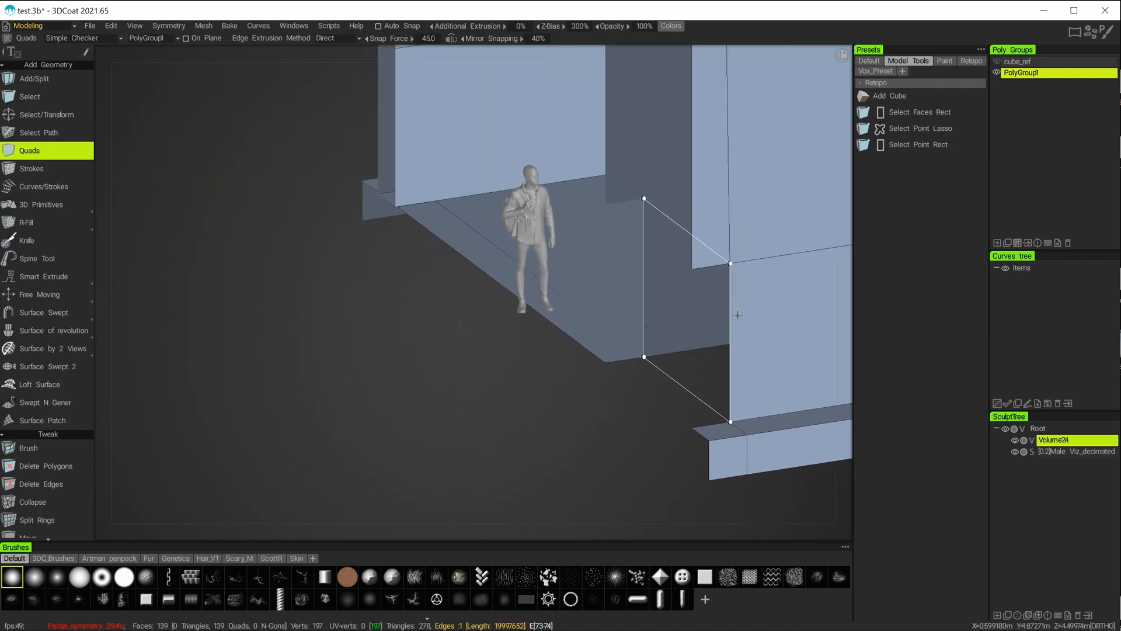
click(734, 384)
alt+drag(546, 468, 722, 313)
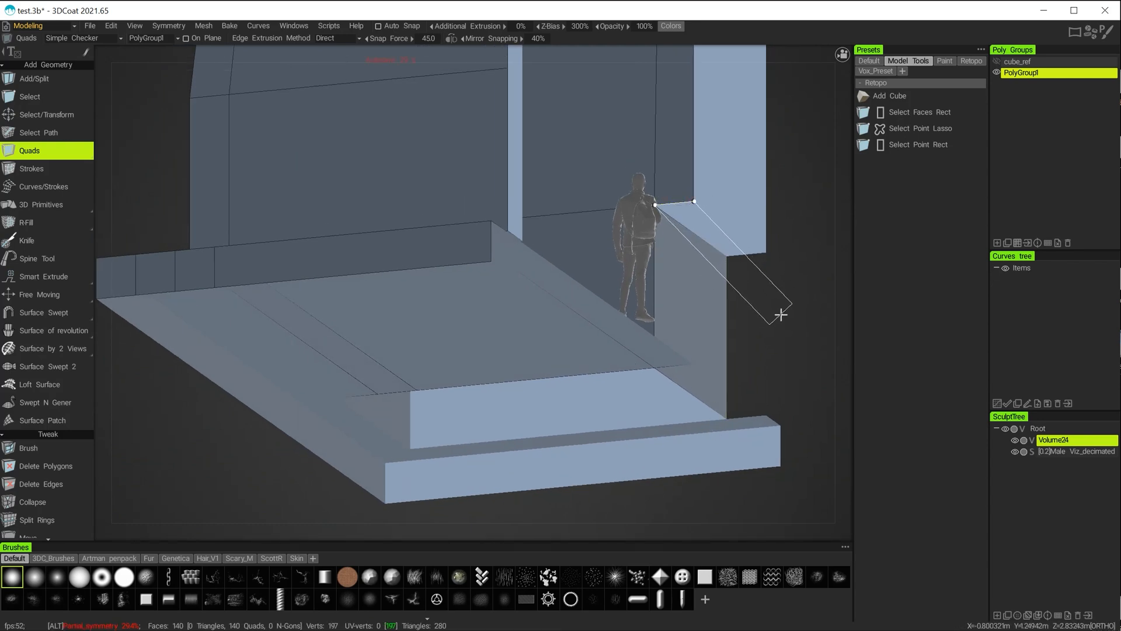
alt+drag(781, 315, 233, 400)
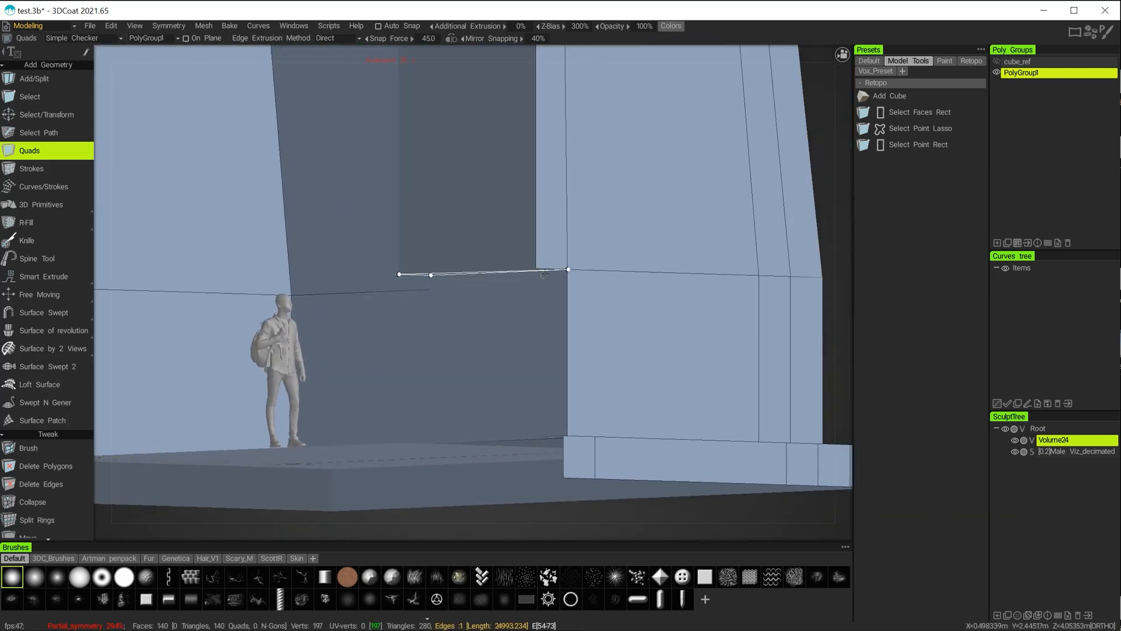
alt+drag(533, 324, 536, 251)
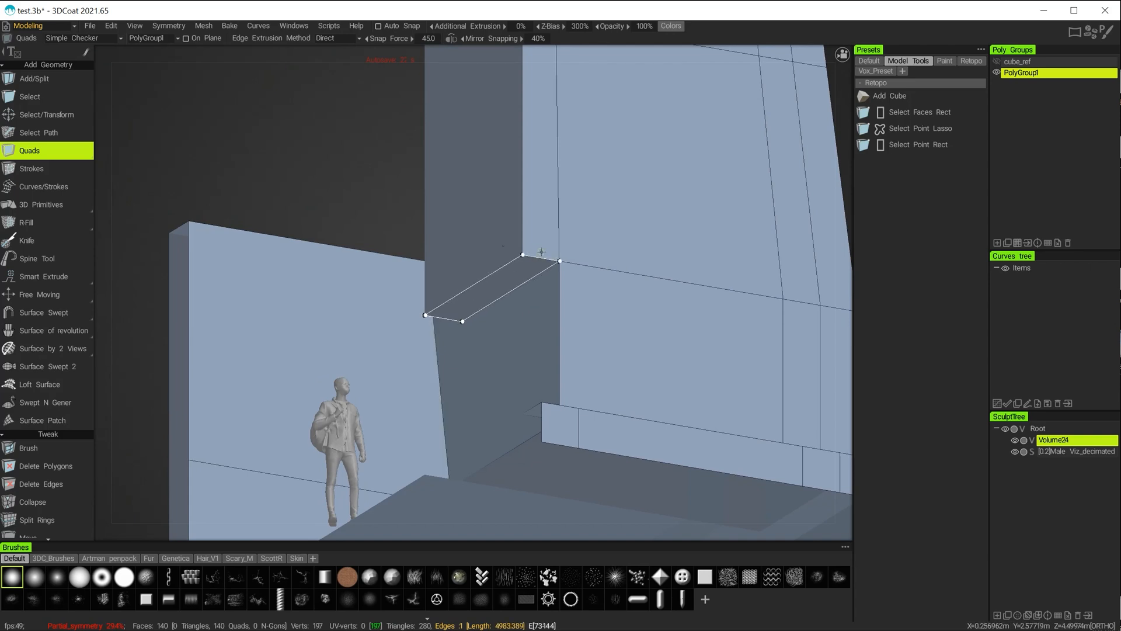
click(541, 252)
Step: Fill the gap in the floor strip beneath the doorway's jamb with a quad joining the inner and outer edges
alt+drag(541, 252, 433, 345)
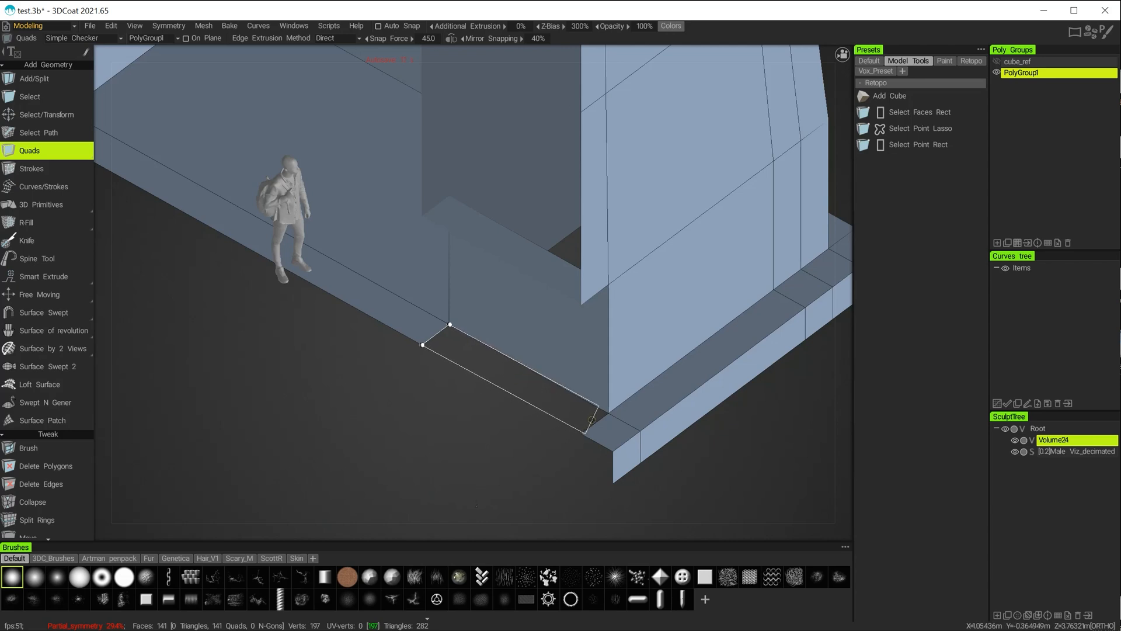
click(610, 427)
alt+drag(440, 430, 560, 432)
alt+drag(456, 436, 501, 412)
alt+drag(765, 331, 775, 303)
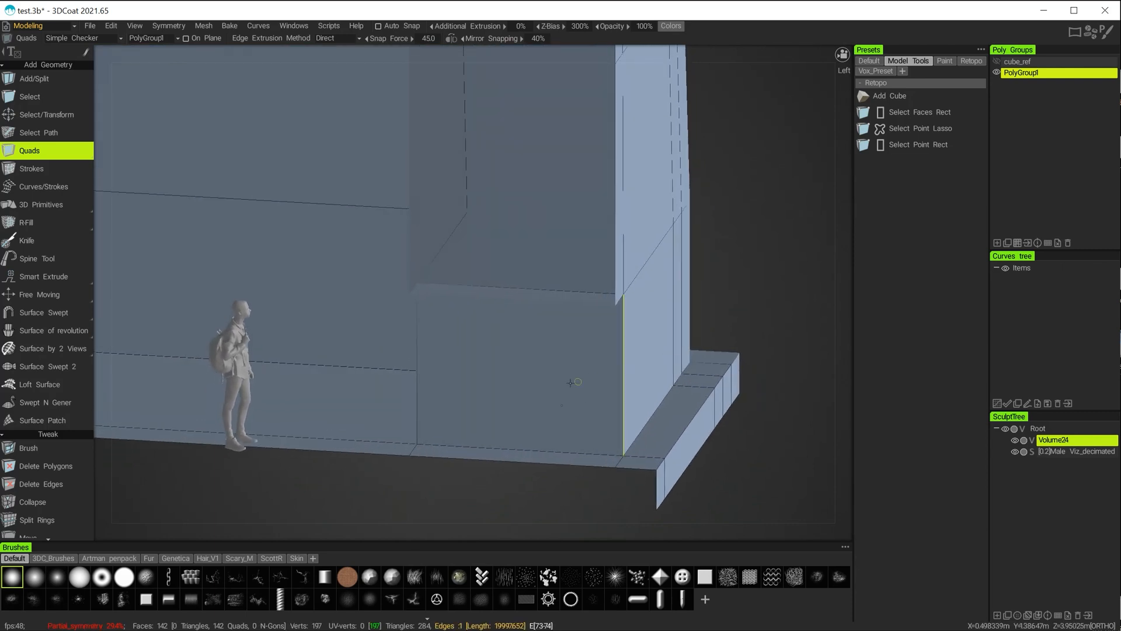
alt+drag(482, 357, 785, 275)
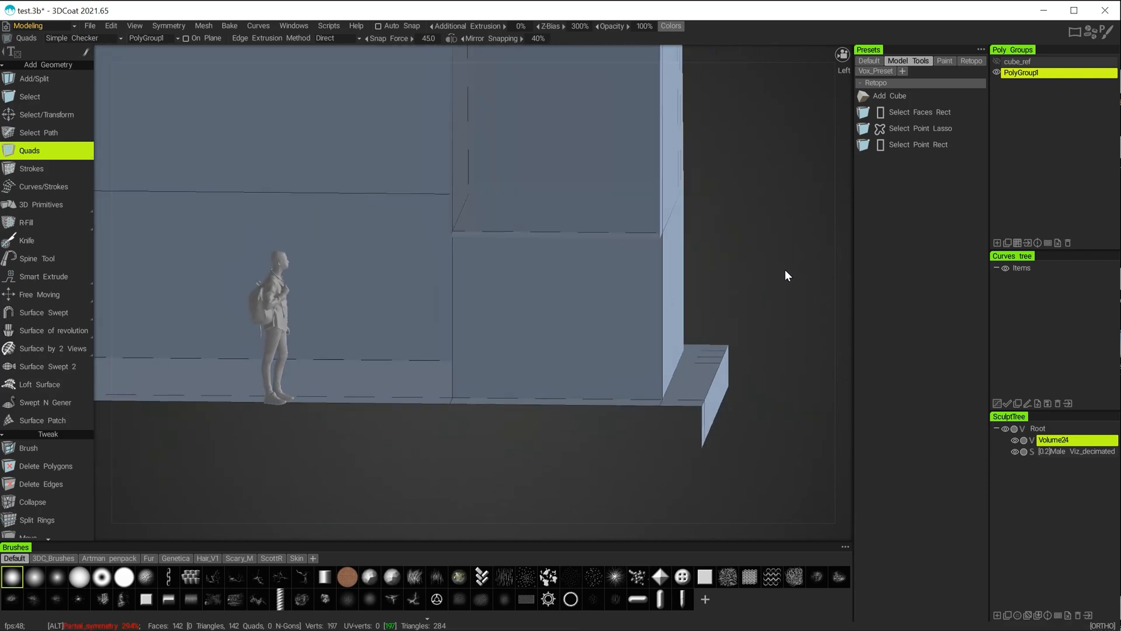
click(40, 97)
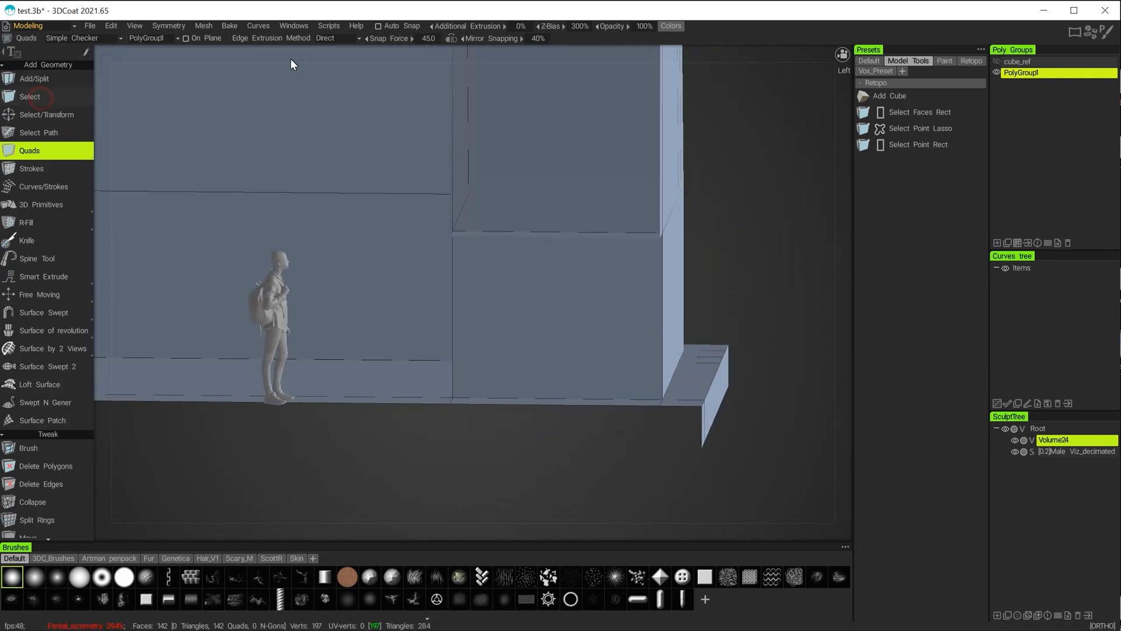
click(347, 39)
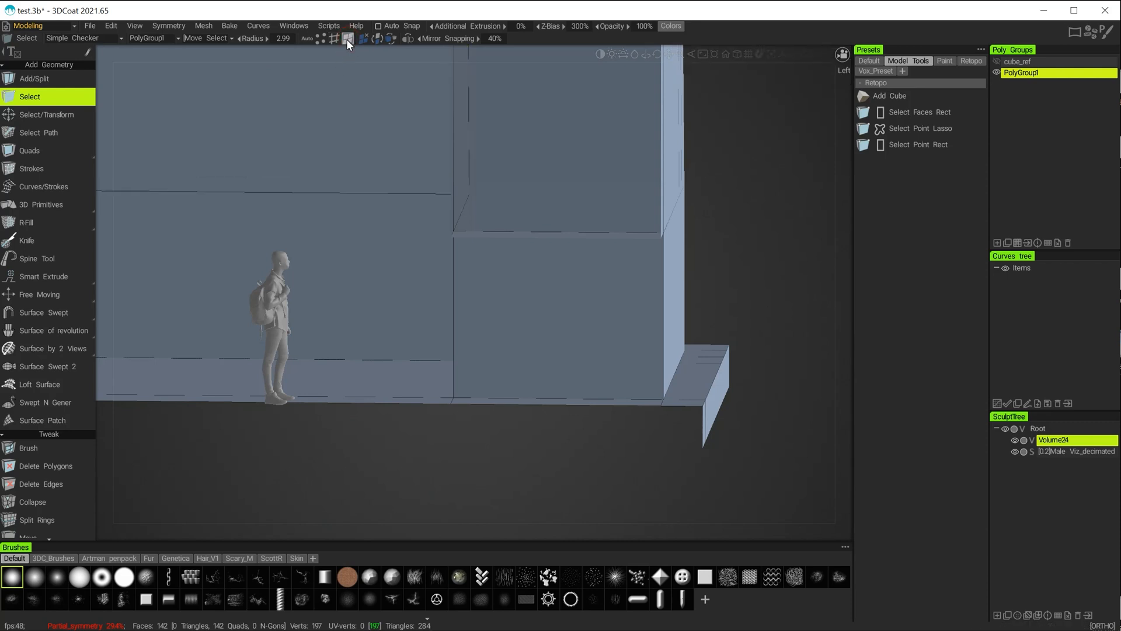
click(558, 307)
alt+drag(759, 278, 762, 309)
alt+right_drag(763, 310, 811, 352)
alt+middle_drag(811, 352, 787, 307)
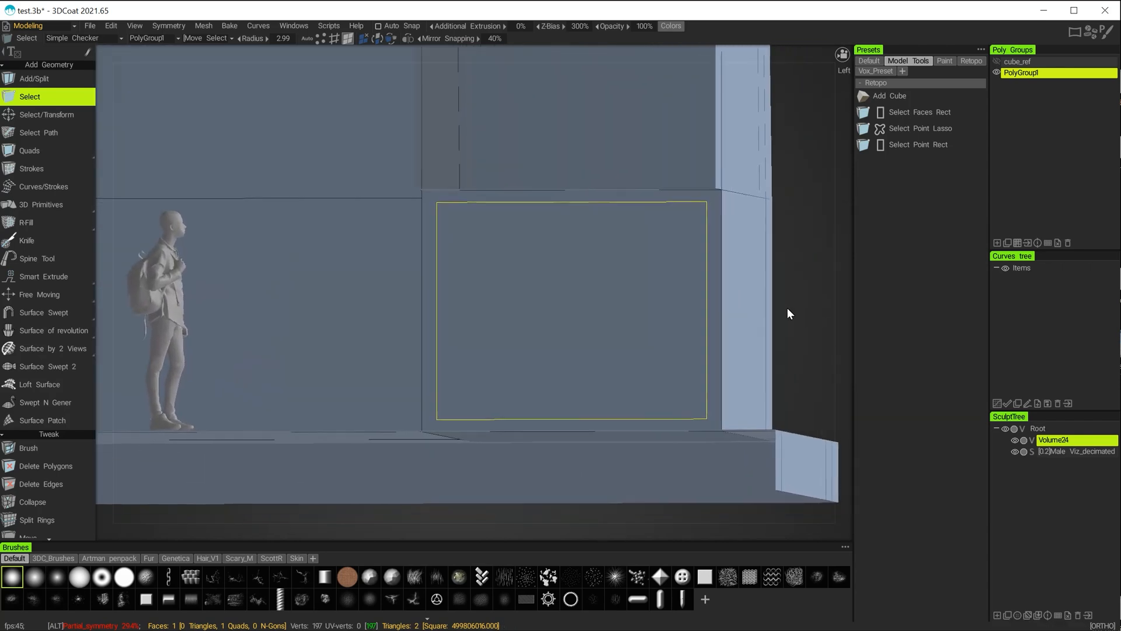
alt+drag(787, 309, 705, 326)
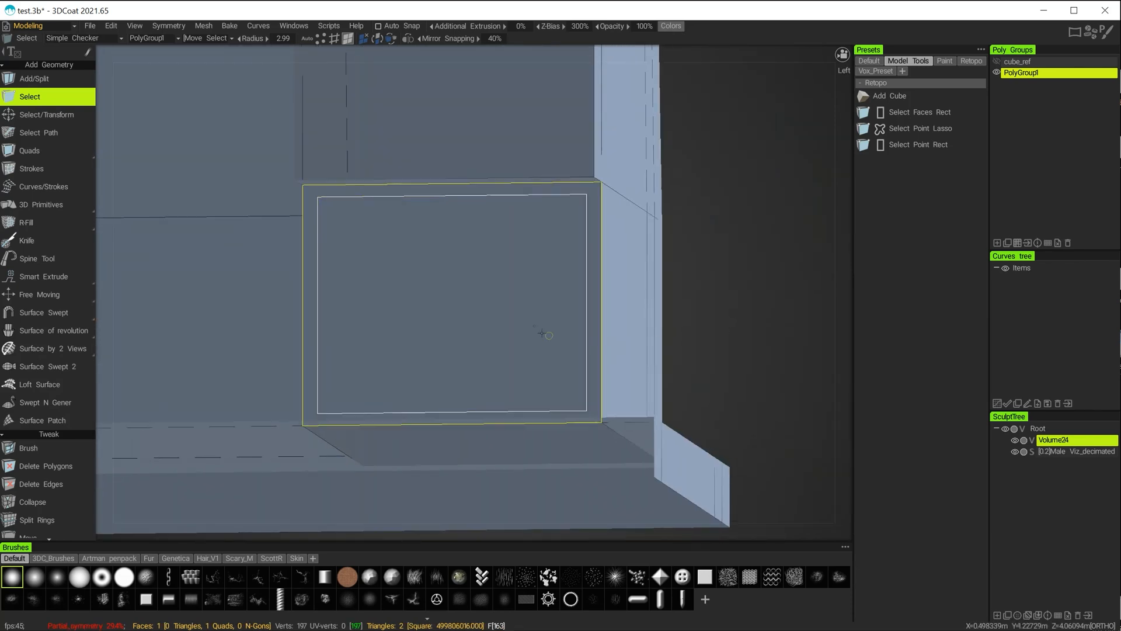
click(385, 312)
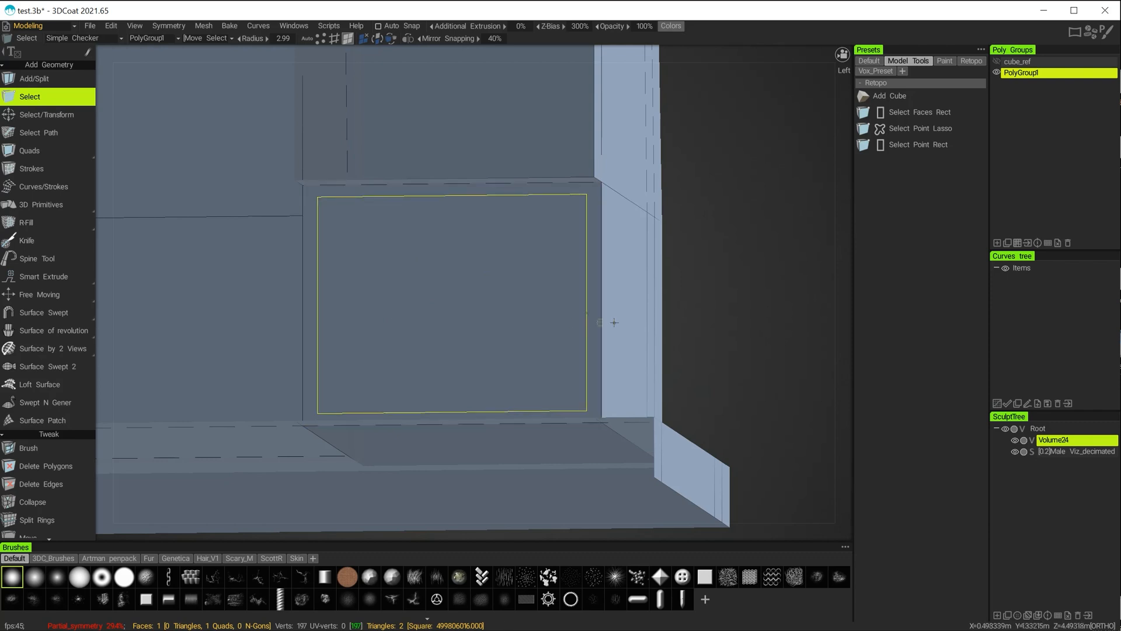
click(693, 280)
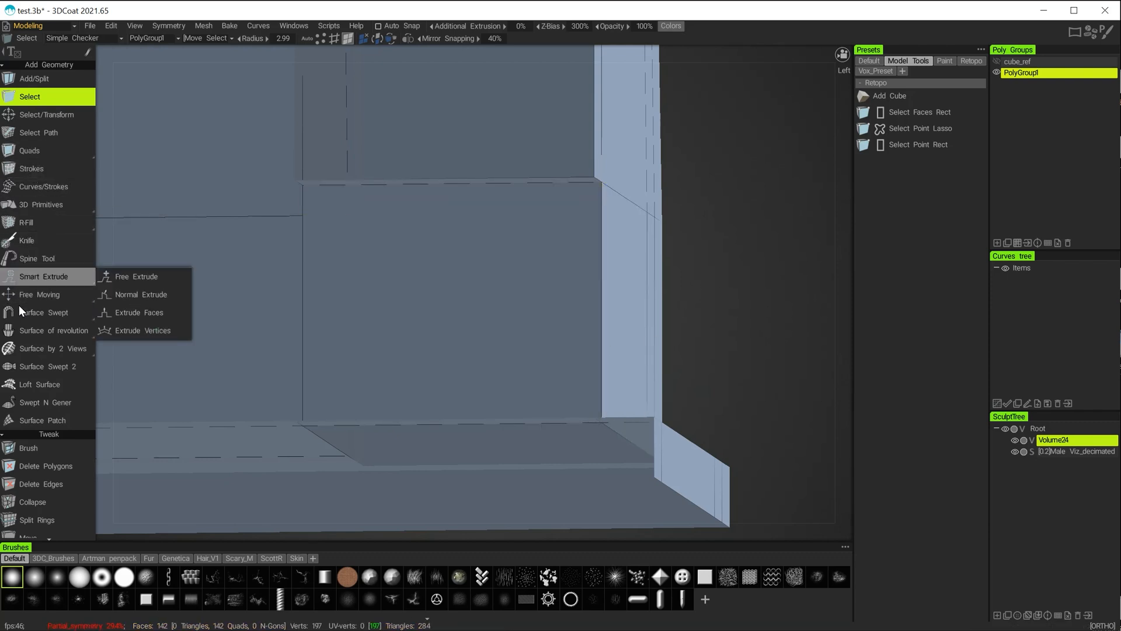
Step: Insert two vertical rings across the doorway's side jamb with Split Rings, one near its outer edge and one near its inner edge
click(421, 318)
key(space)
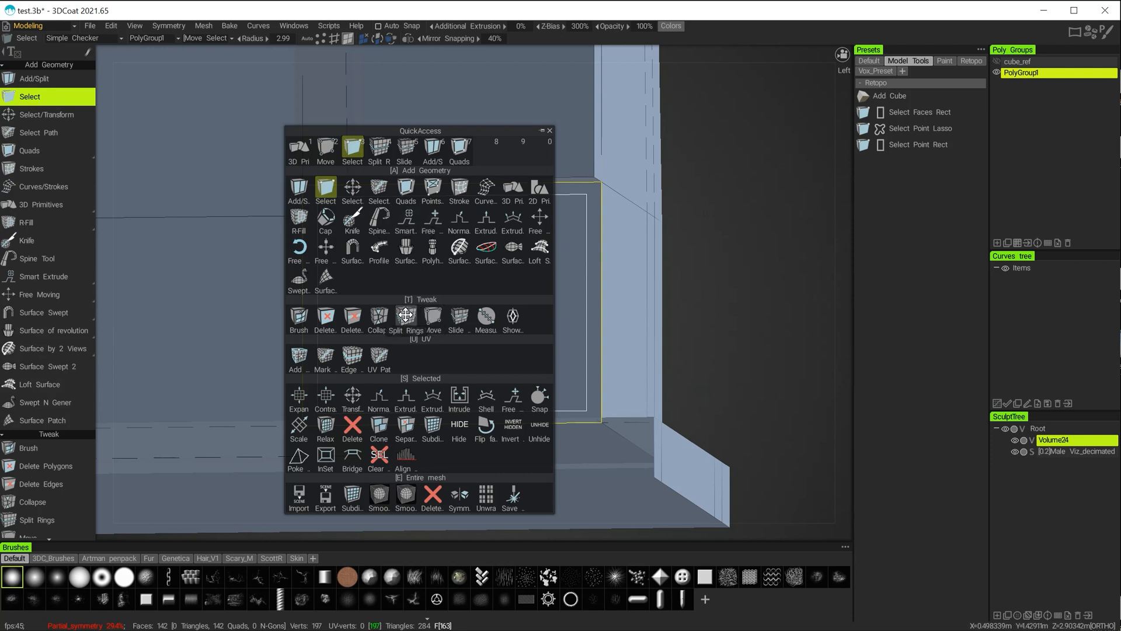
mouse_move(745, 313)
mouse_down()
mouse_move(755, 297)
mouse_move(747, 311)
mouse_up()
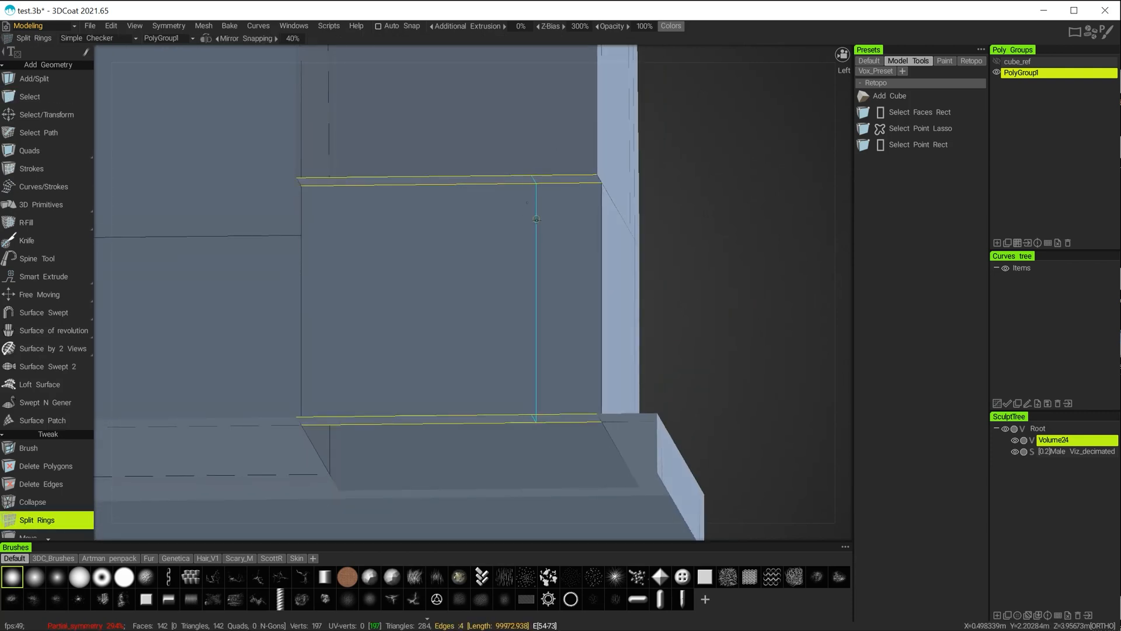
alt+drag(748, 257, 703, 304)
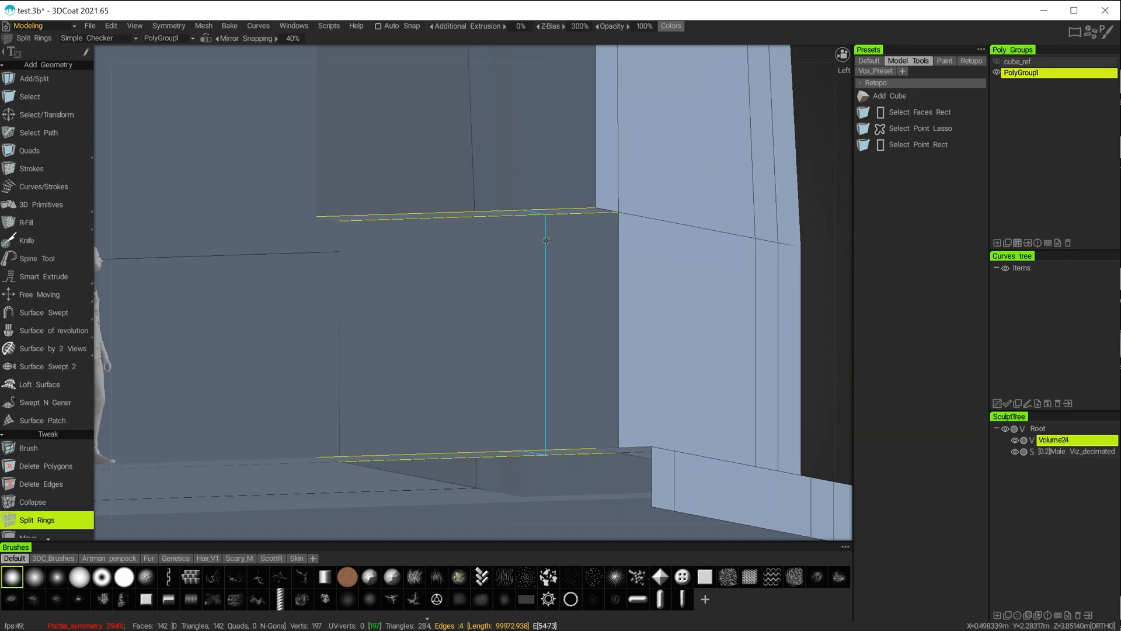
click(546, 240)
alt+drag(446, 325, 493, 310)
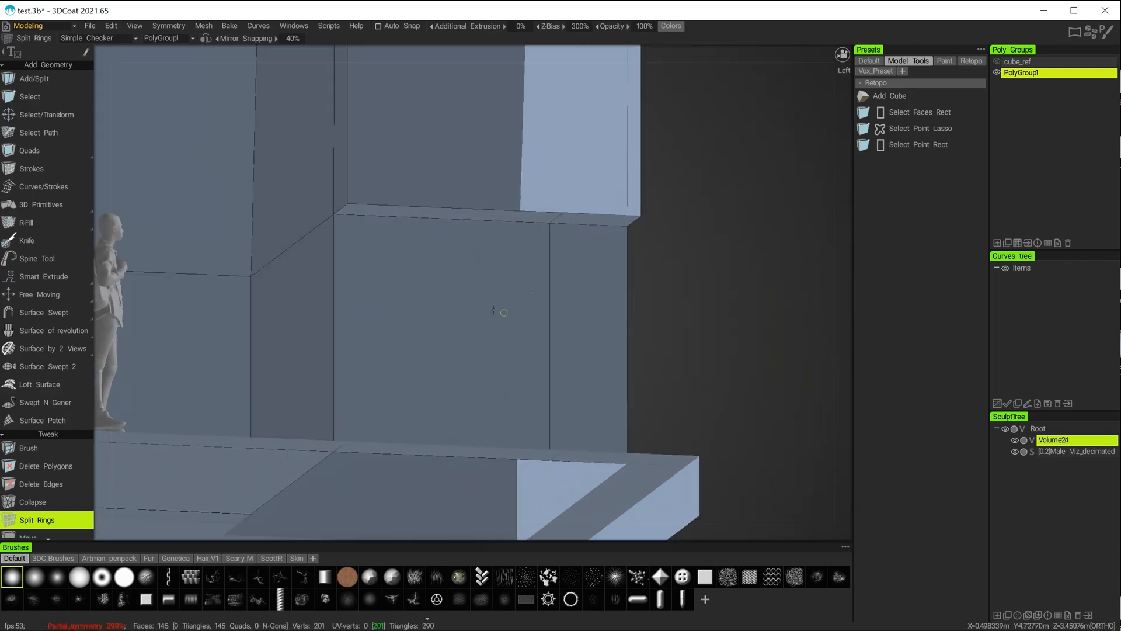
click(397, 269)
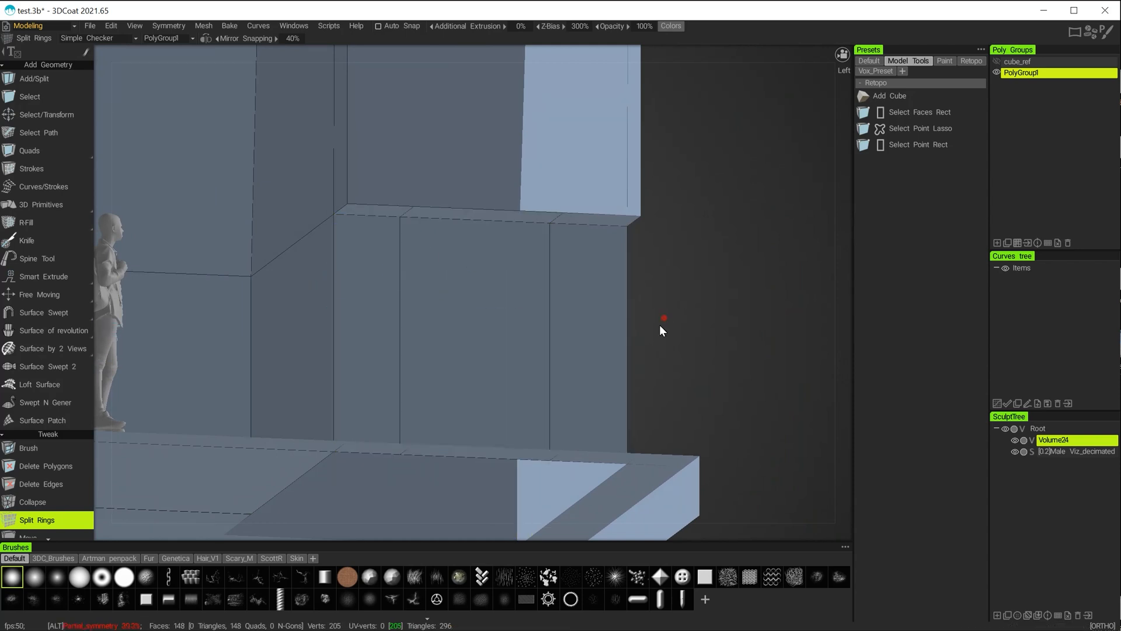
Step: Select the jamb's middle face between the two new rings and extrude it along X to position 0.355838
alt+drag(662, 325, 520, 426)
alt+drag(411, 502, 438, 479)
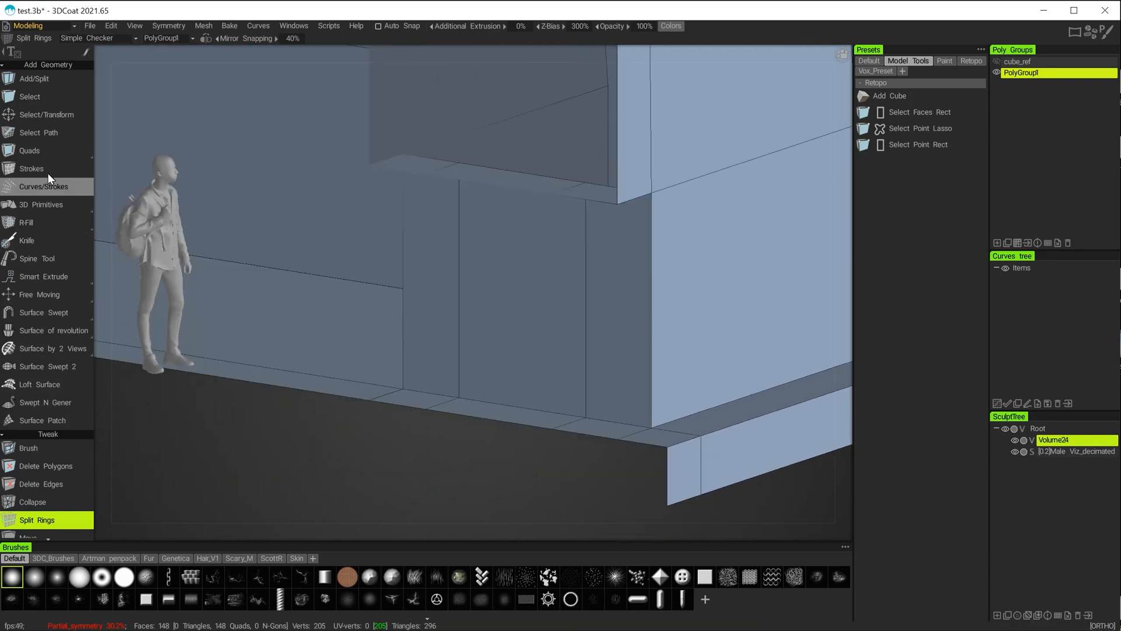
click(31, 98)
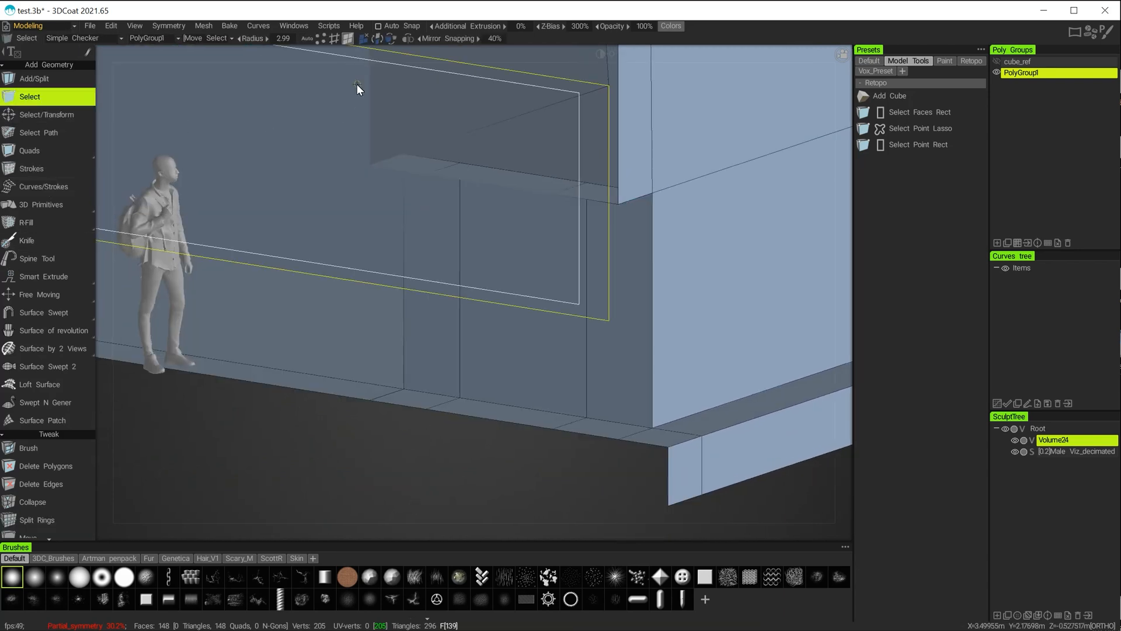
click(346, 38)
click(493, 284)
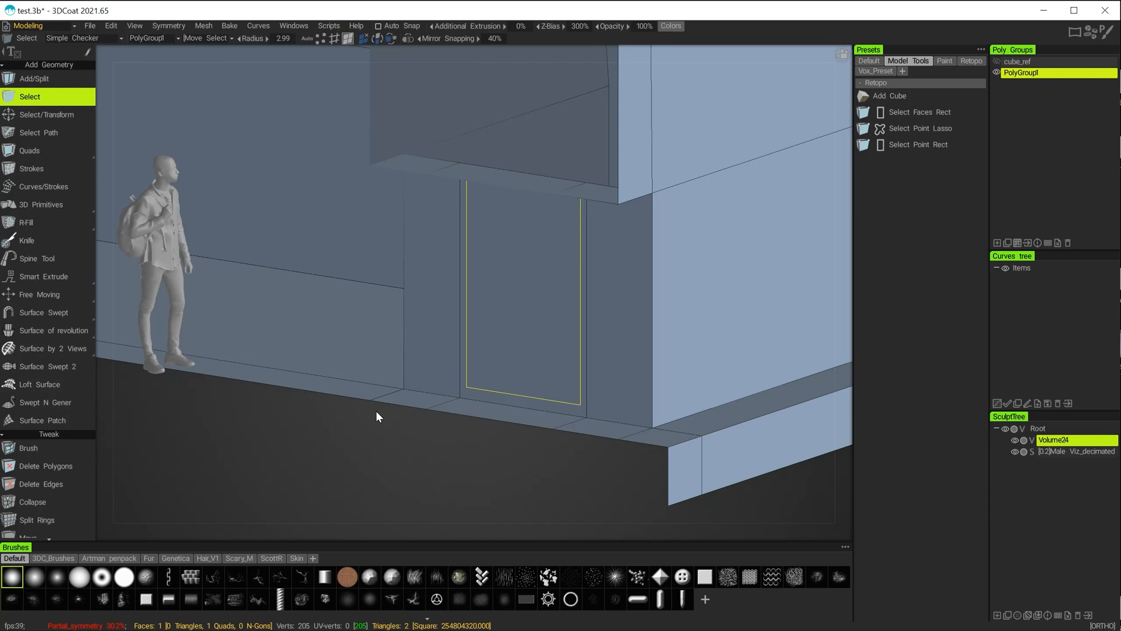
key(space)
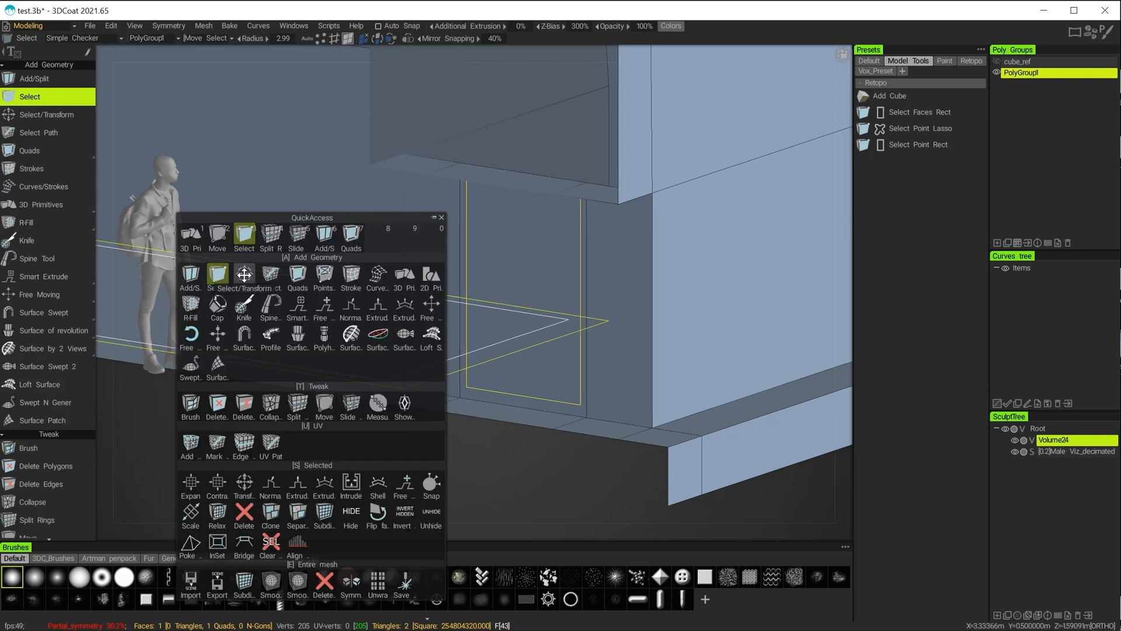
click(244, 274)
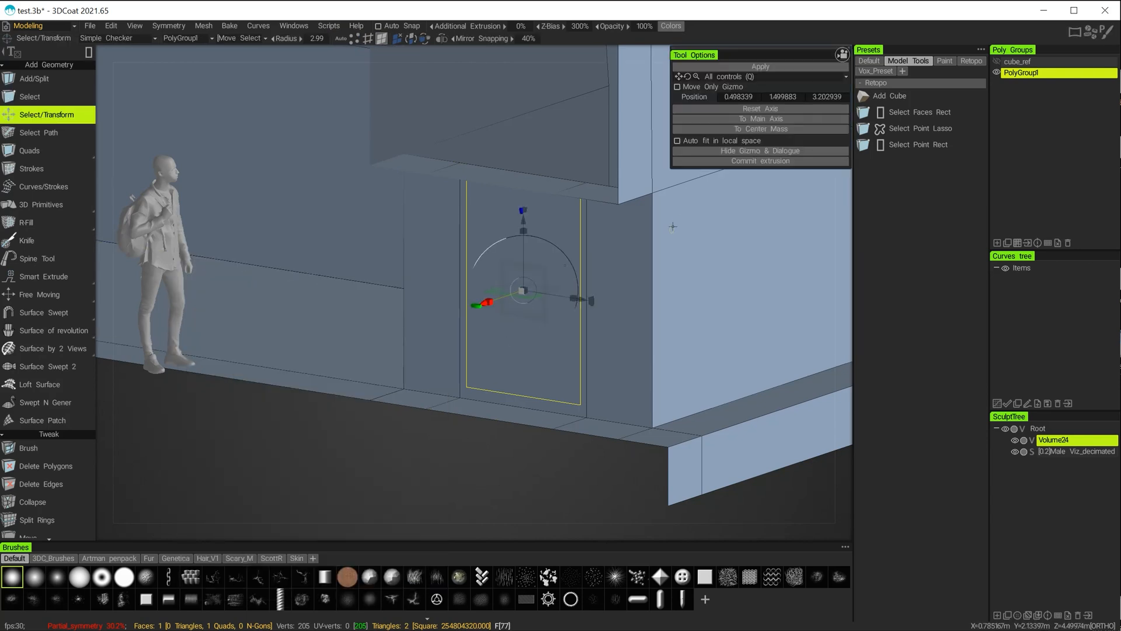
click(731, 163)
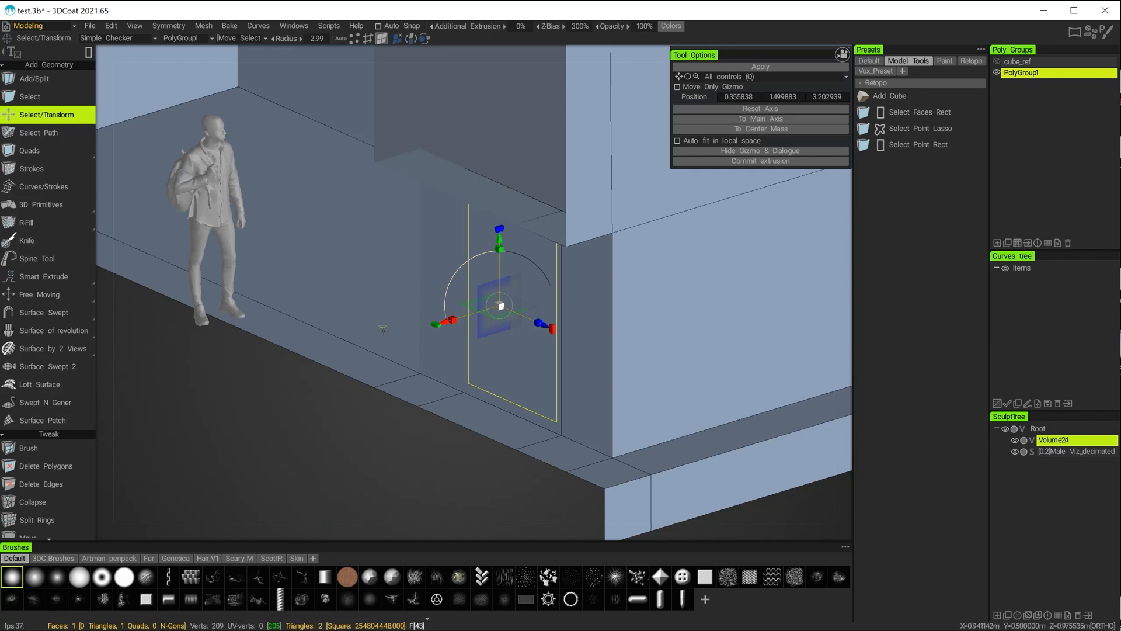
Step: Try to move the jamb's extruded middle face along X with X-axis symmetry enabled
key(s)
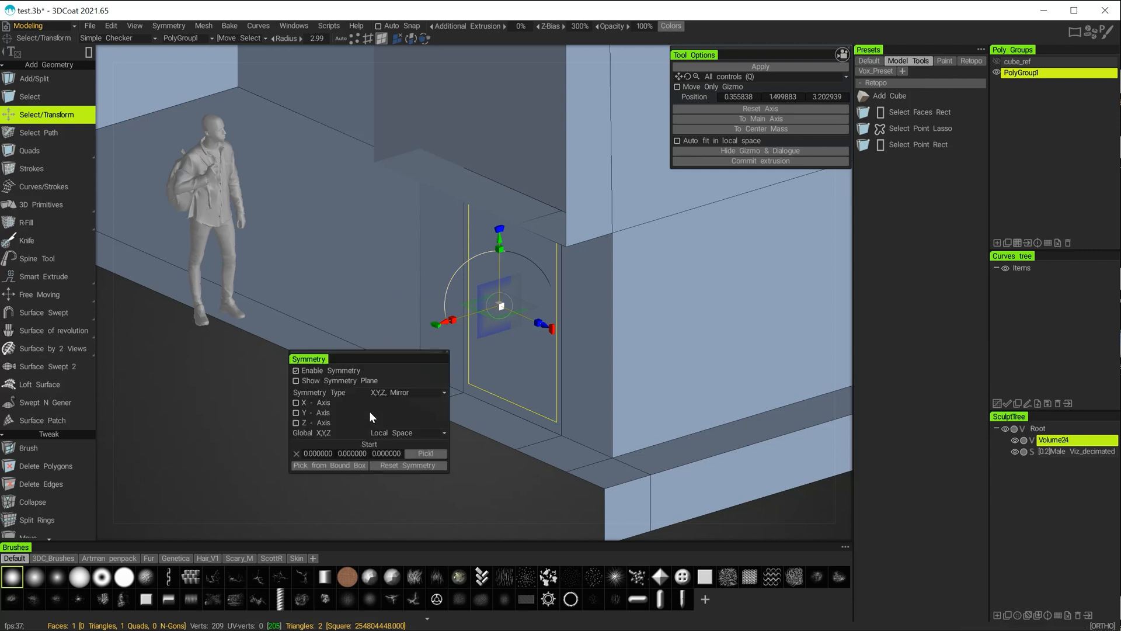
click(323, 403)
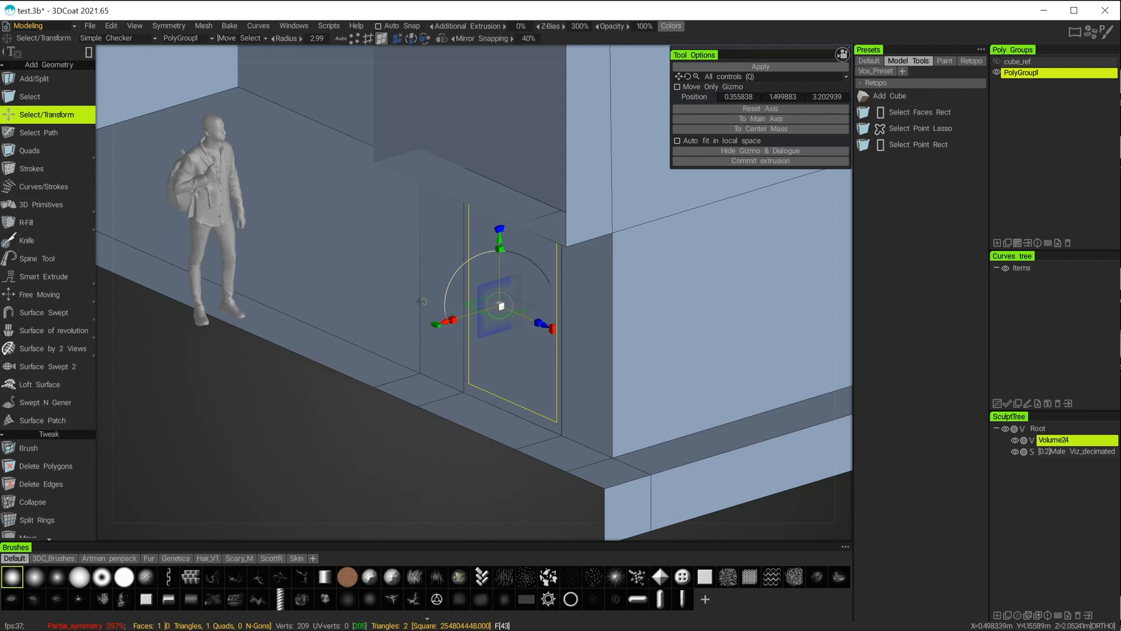
mouse_move(447, 322)
mouse_down()
mouse_move(489, 314)
mouse_move(468, 316)
mouse_up()
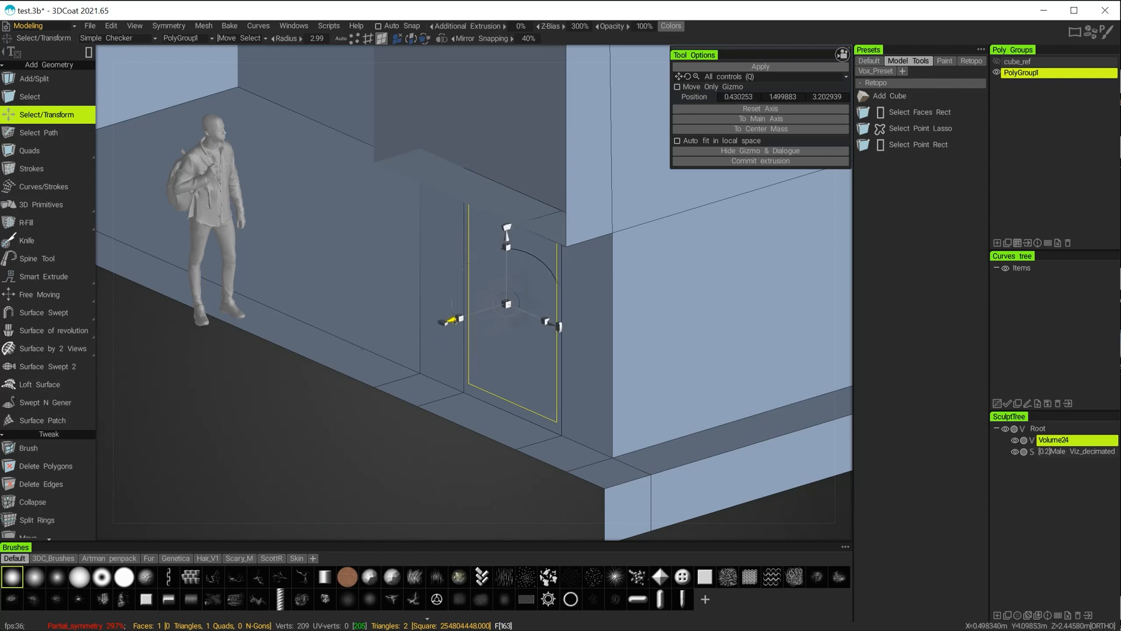
Step: Undo the extrusion of the jamb's middle face and turn off X-axis symmetry
key(ctrl+z)
key(ctrl+z)
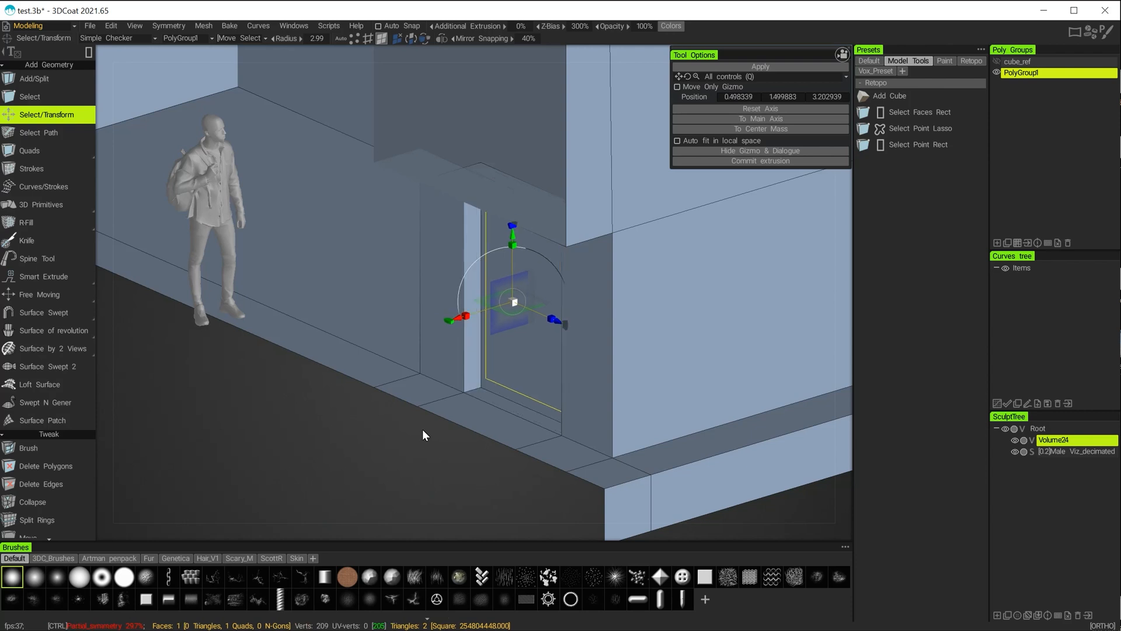
key(ctrl+z)
key(ctrl+z)
key(ctrl+z)
key(ctrl+z)
key(ctrl+z)
key(ctrl+z)
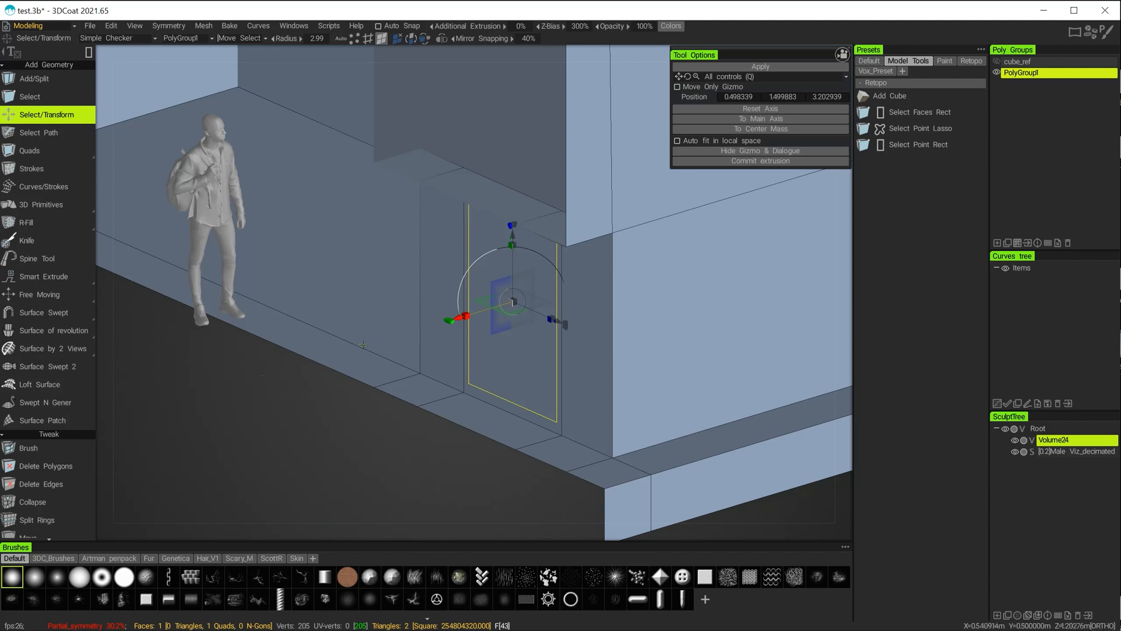
key(s)
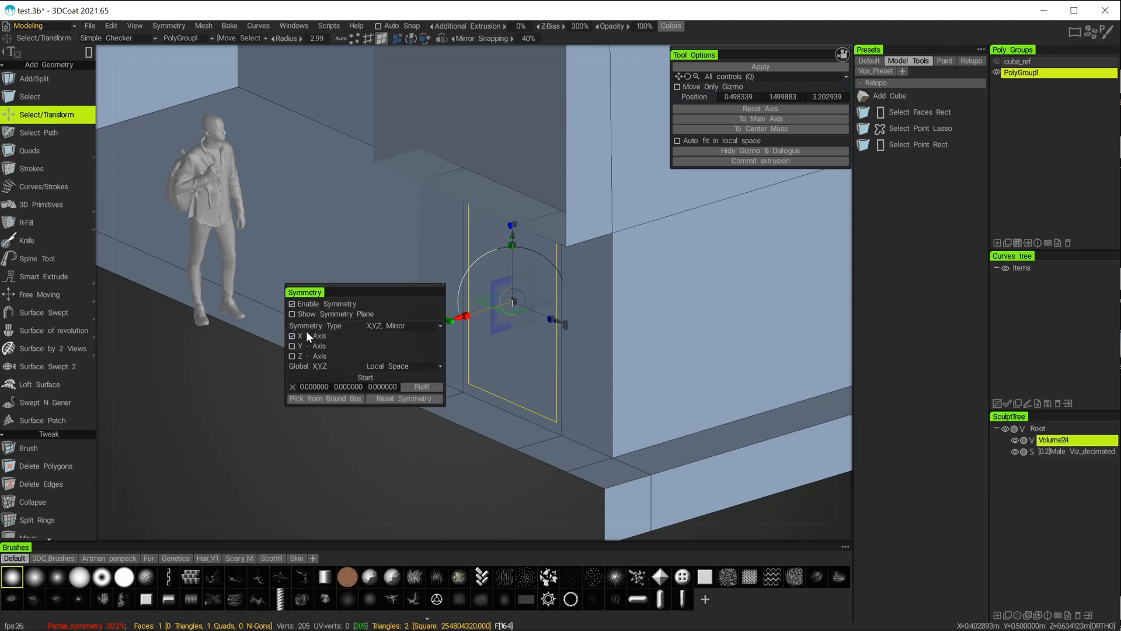
click(293, 336)
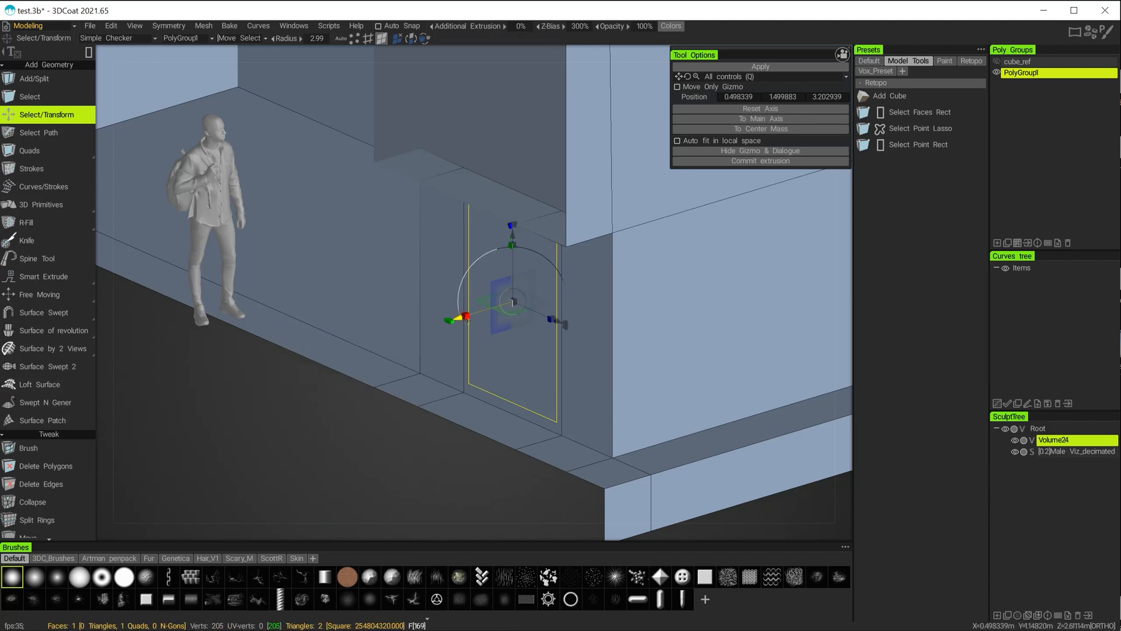
Step: Extrude the doorway jamb's middle face along X to position 1.994101, then deselect it
drag(458, 319, 507, 305)
key(ctrl+z)
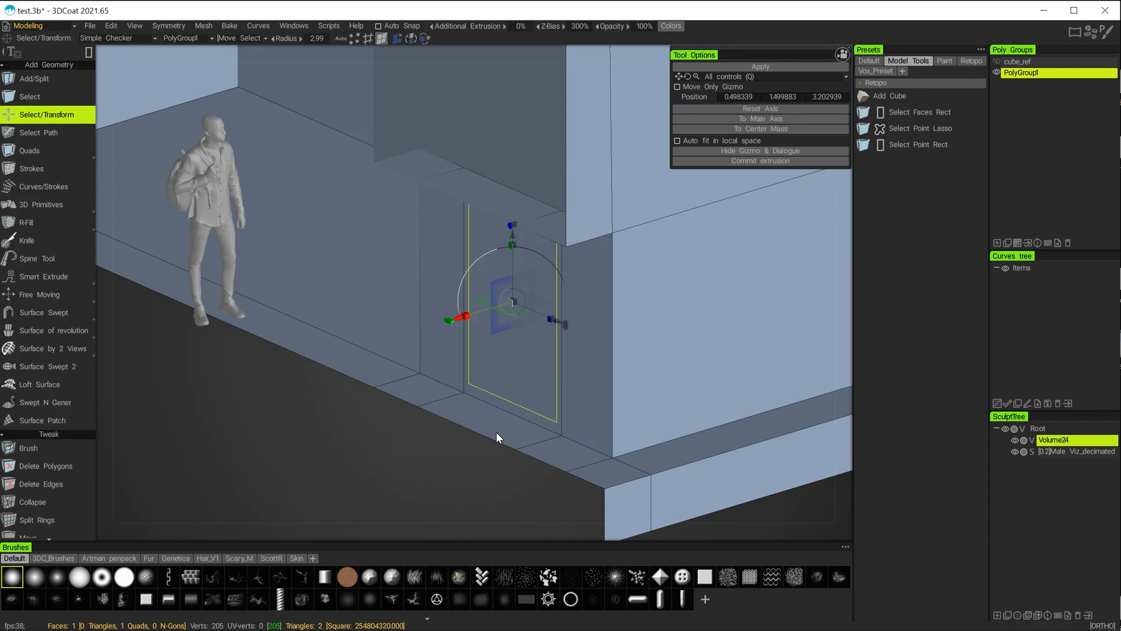
click(758, 161)
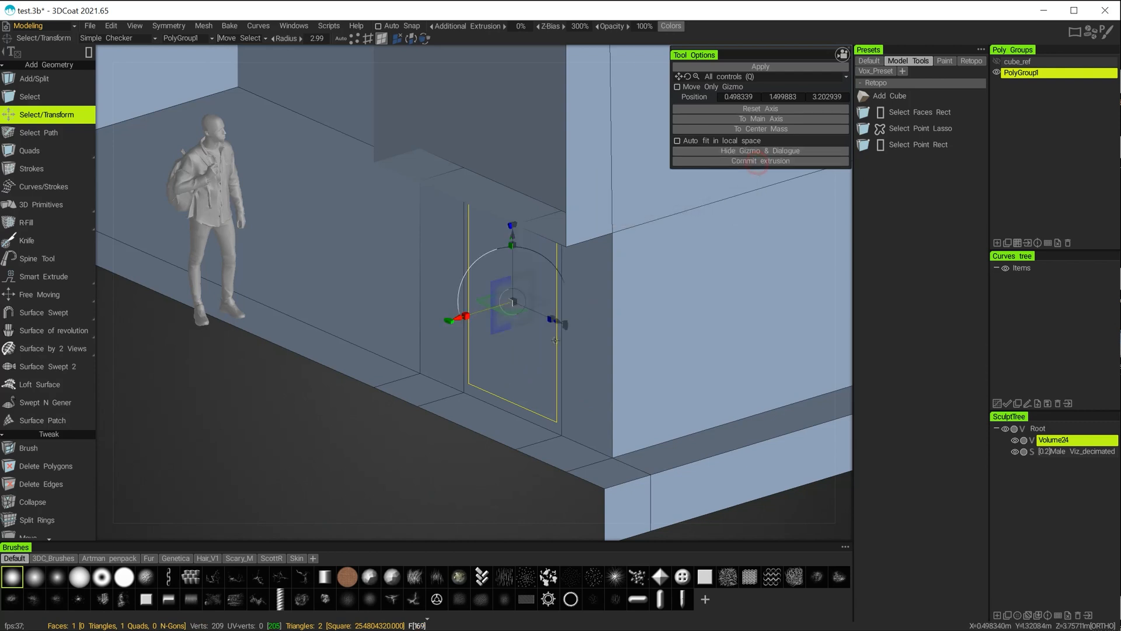
drag(461, 318, 602, 294)
alt+drag(432, 380, 502, 334)
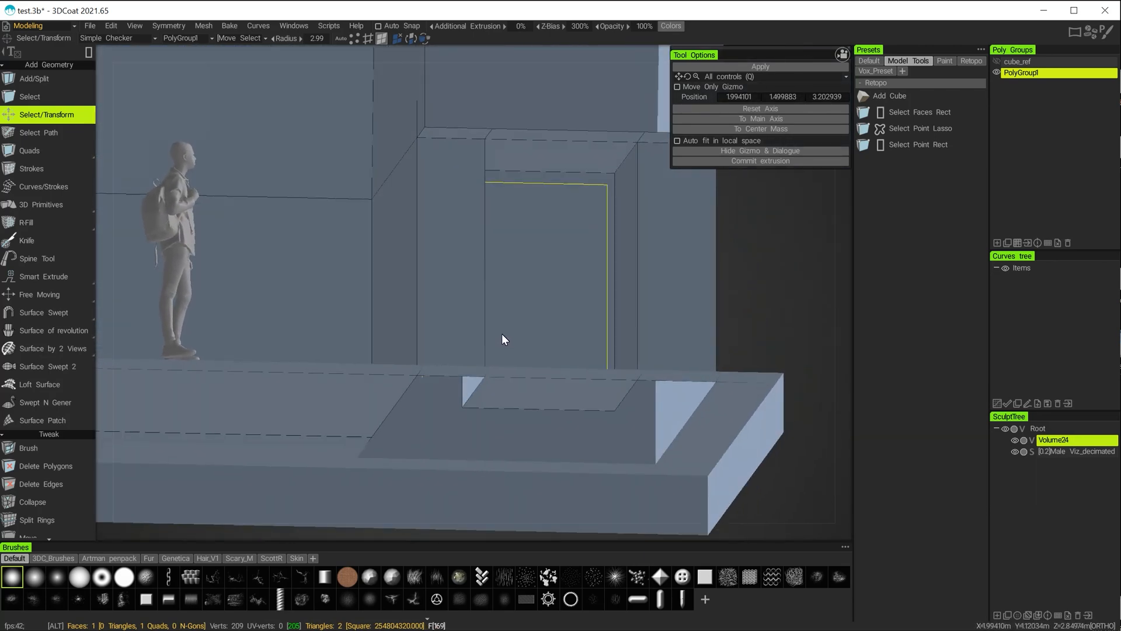
scroll(450, 383, up, 5)
alt+middle_drag(450, 383, 437, 385)
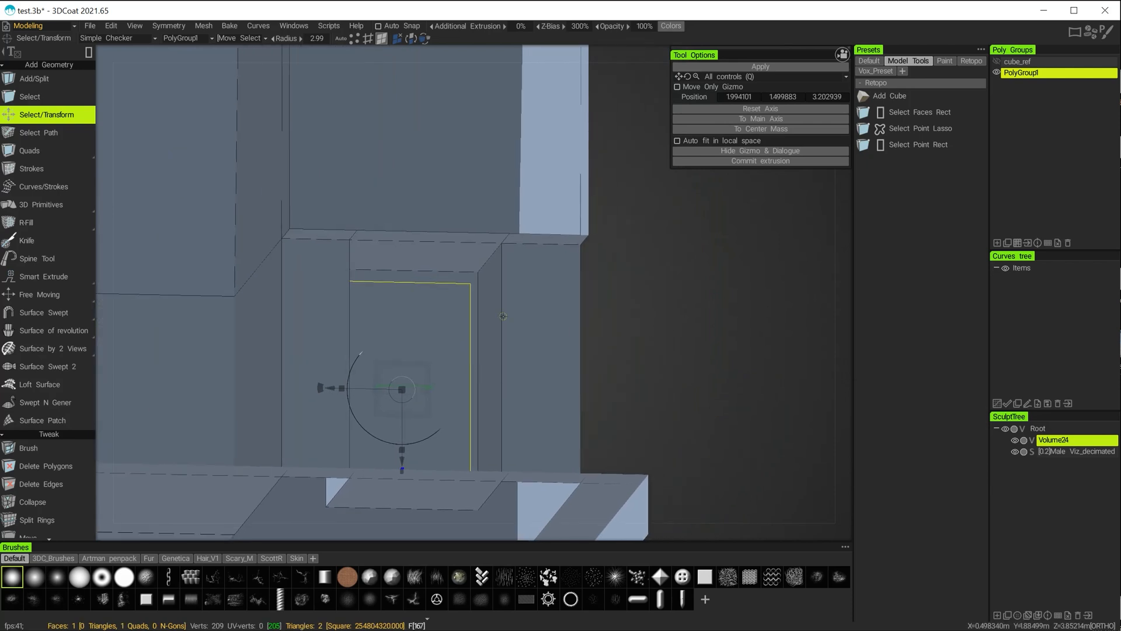
click(612, 307)
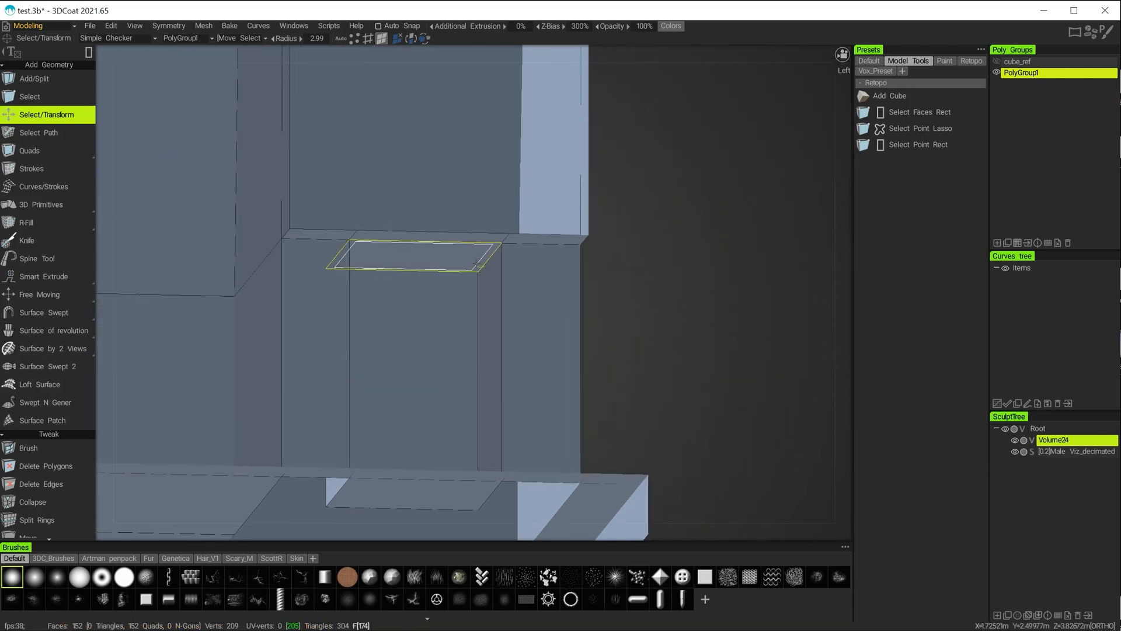
Step: Select the ceiling face of the new recess, extrude it upward along Y to position 4.026990, and deselect it
click(443, 252)
alt+drag(700, 333, 647, 333)
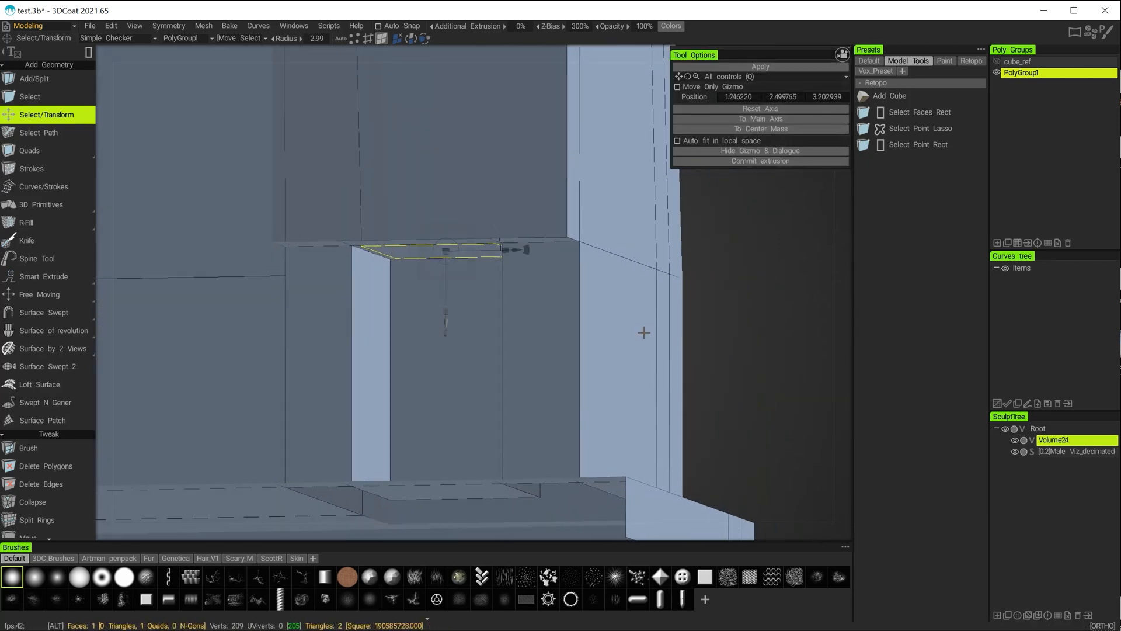
click(752, 161)
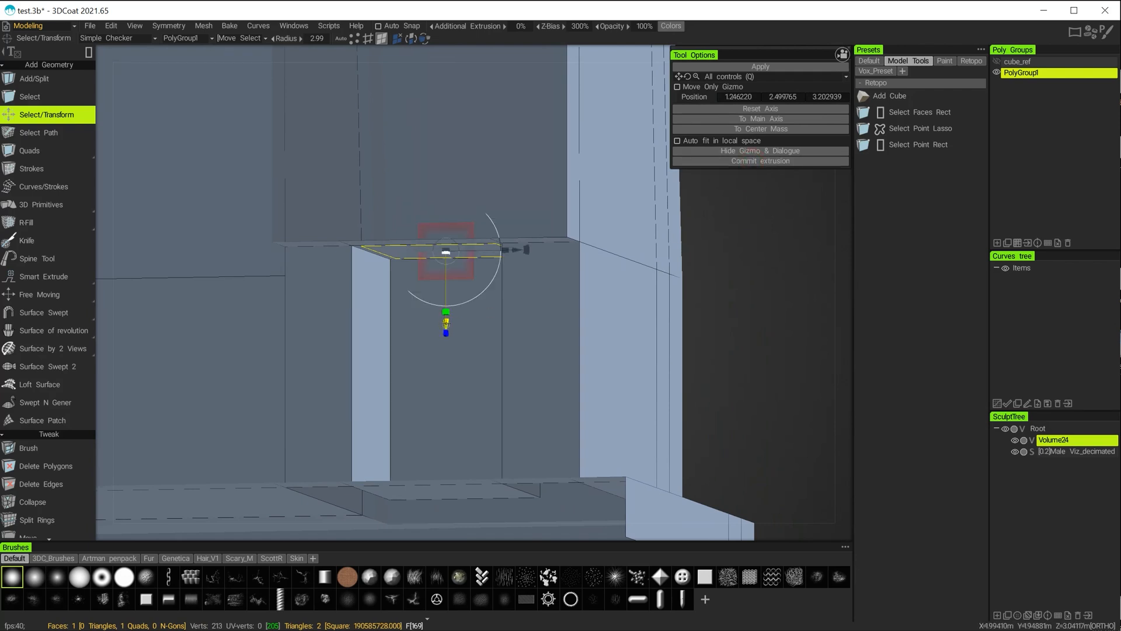
drag(446, 322, 461, 280)
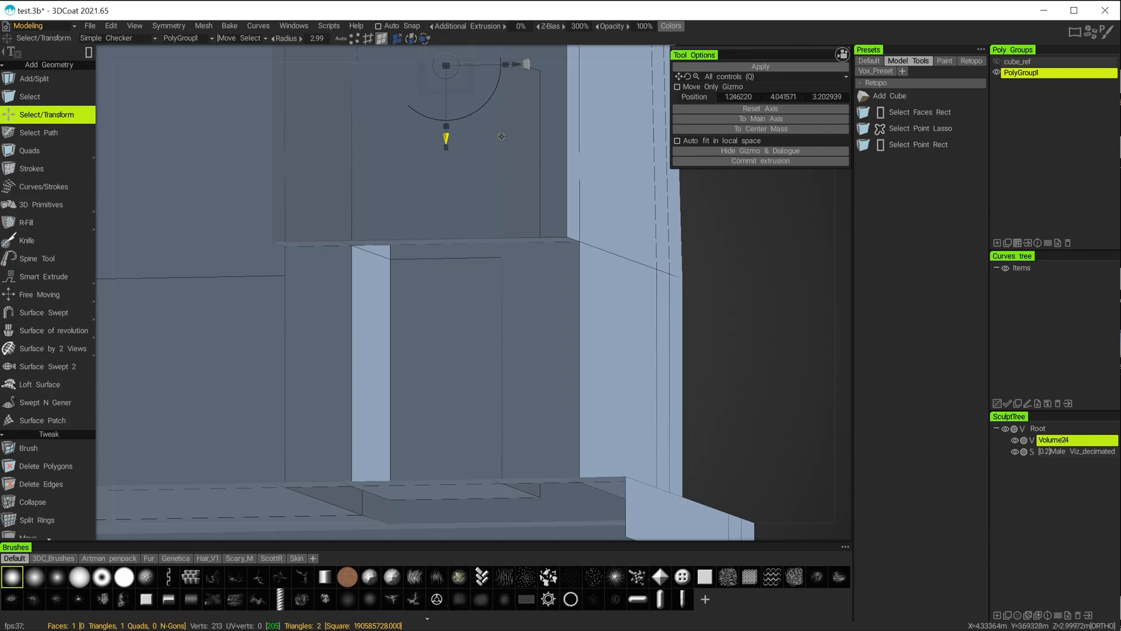
alt+drag(815, 412, 778, 438)
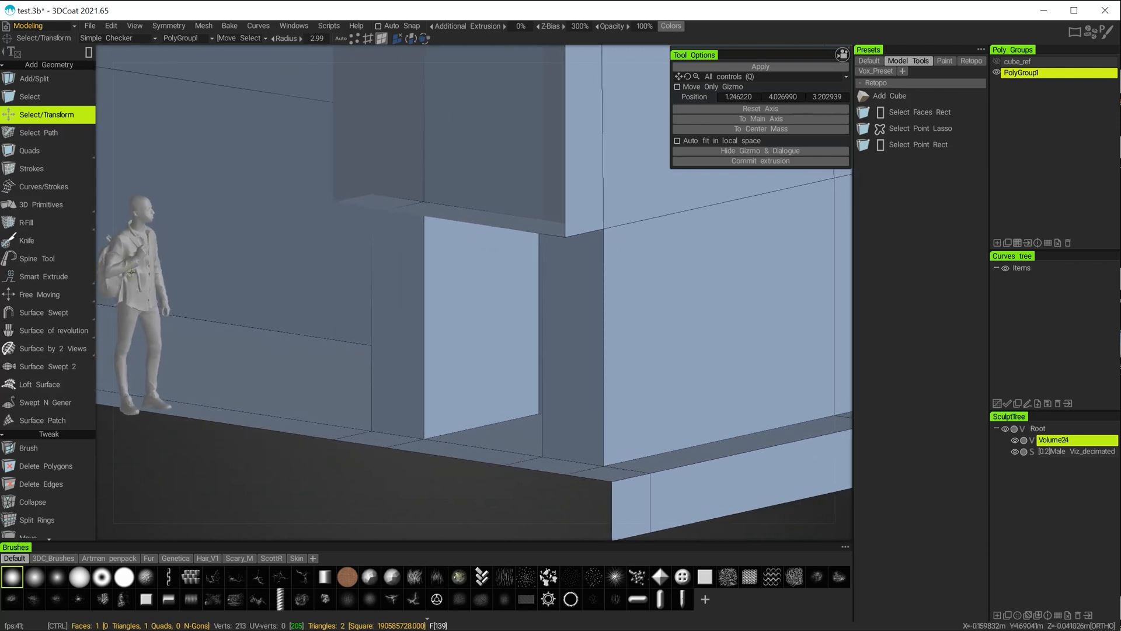
key(ctrl+z)
Step: Enable X-axis symmetry to show the mirrored half of the structure
alt+right_drag(451, 468, 245, 403)
alt+drag(385, 398, 362, 411)
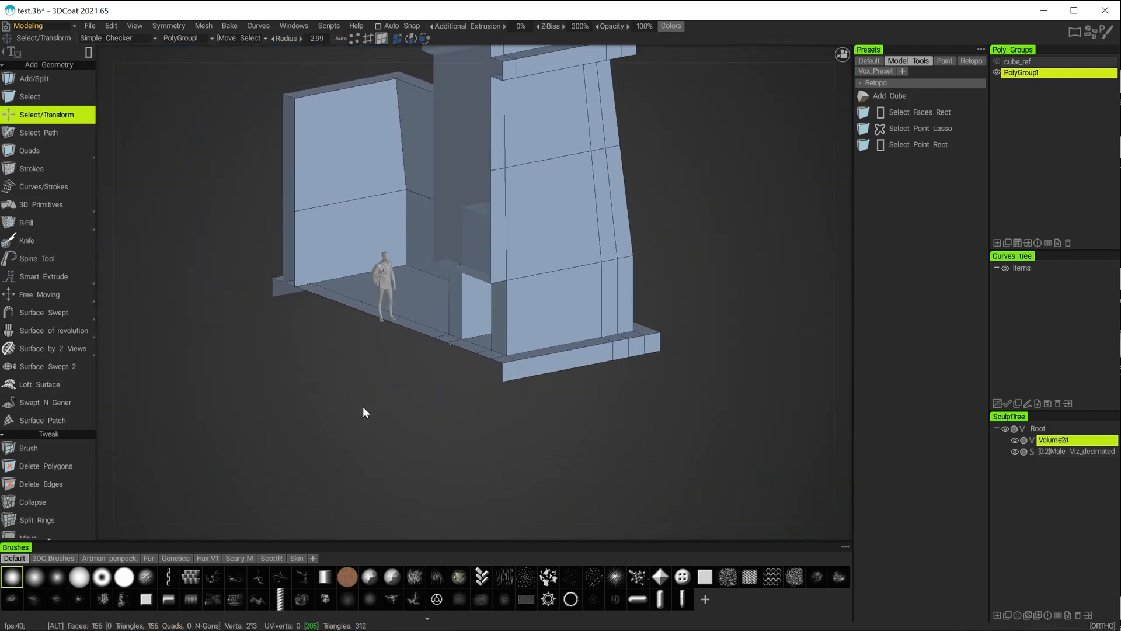
alt+right_drag(363, 411, 423, 464)
alt+drag(423, 459, 376, 438)
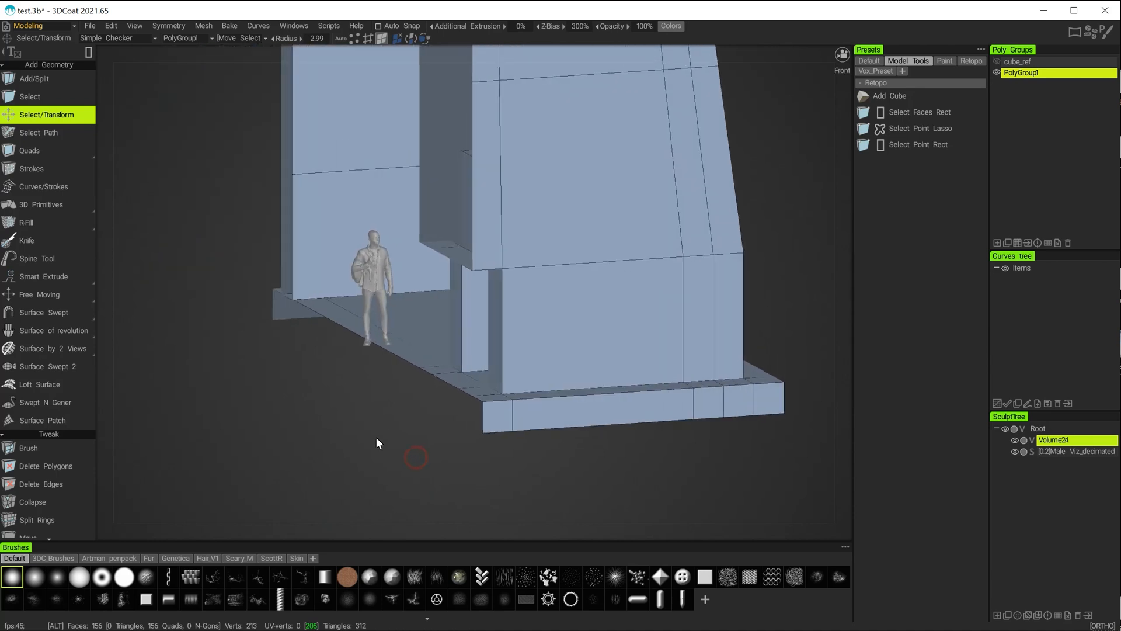
click(203, 29)
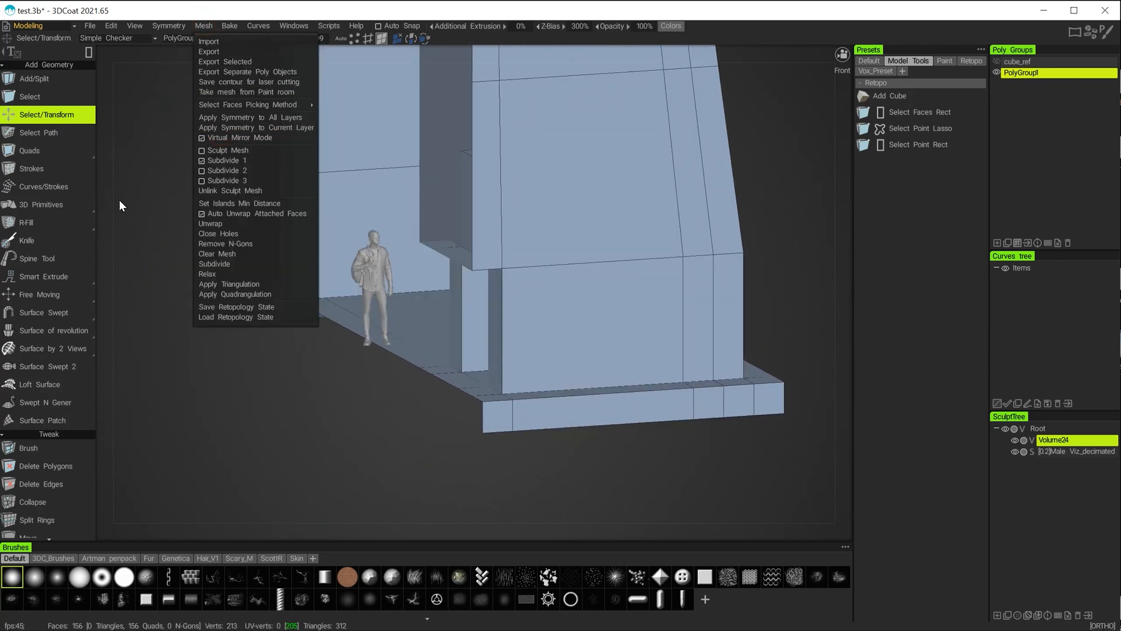
click(195, 239)
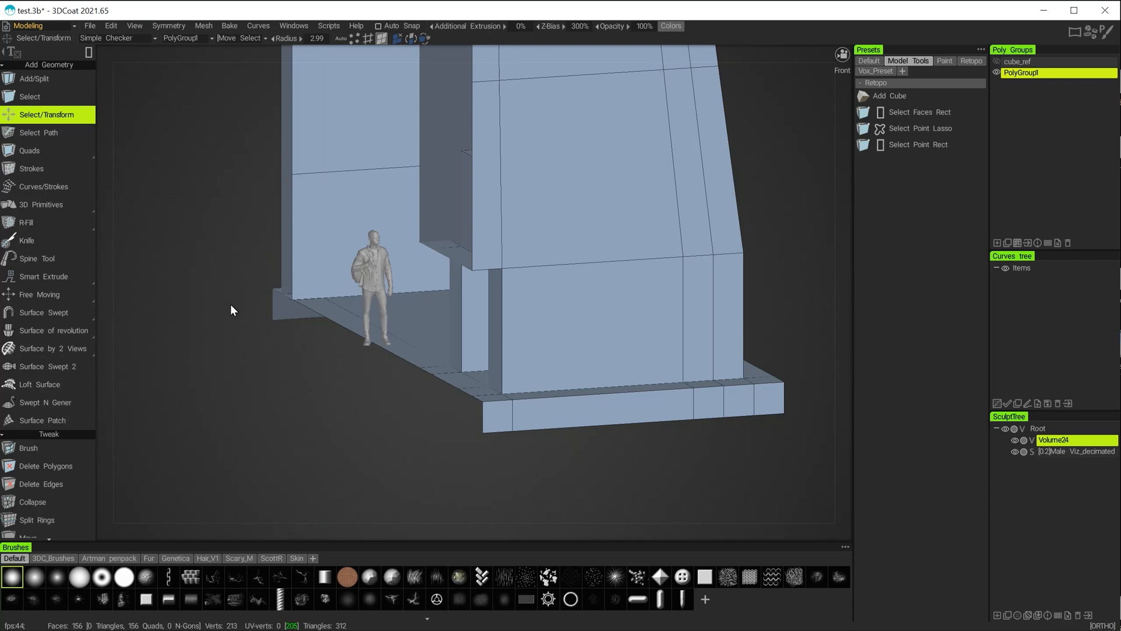
key(s)
click(170, 297)
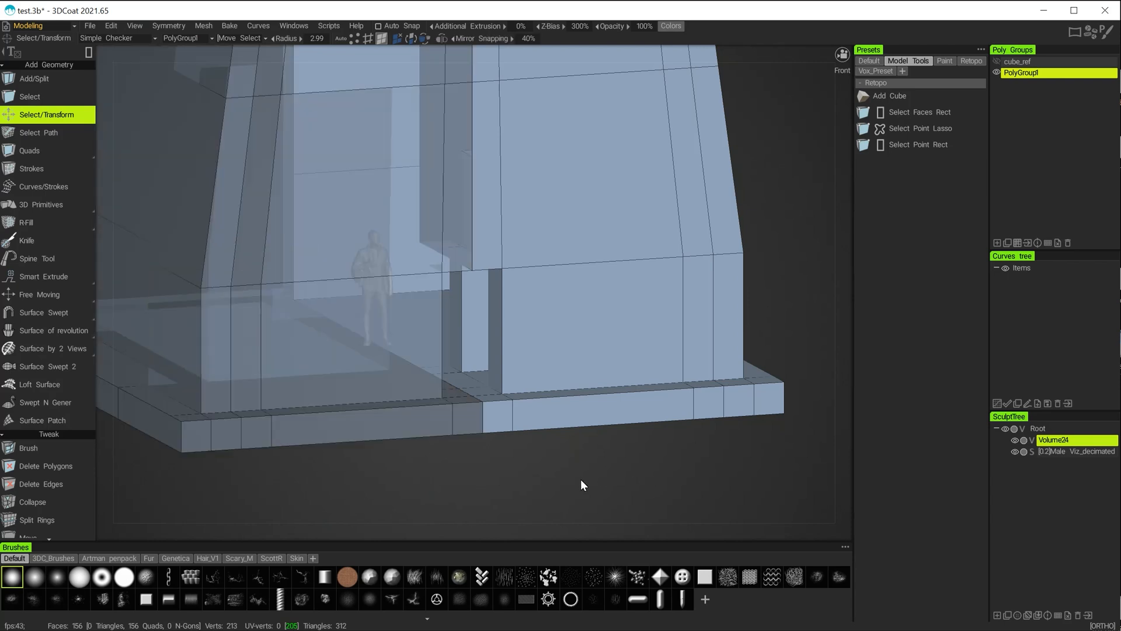
Step: Examine the mirrored structure's doorway beside the human figure and the whole building from several angles
alt+drag(580, 479, 358, 463)
alt+right_drag(358, 463, 439, 504)
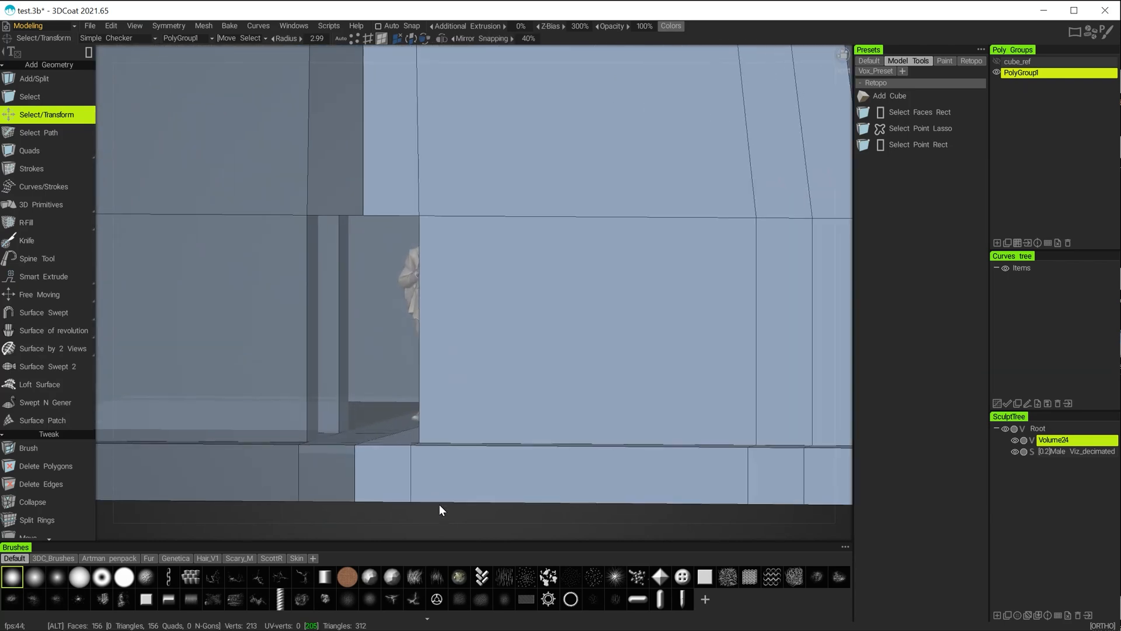
alt+middle_drag(439, 503, 545, 402)
mouse_move(423, 473)
alt+mouse_down()
mouse_move(341, 483)
mouse_move(456, 498)
mouse_move(525, 482)
mouse_move(355, 480)
mouse_move(449, 491)
mouse_move(437, 472)
alt+mouse_up()
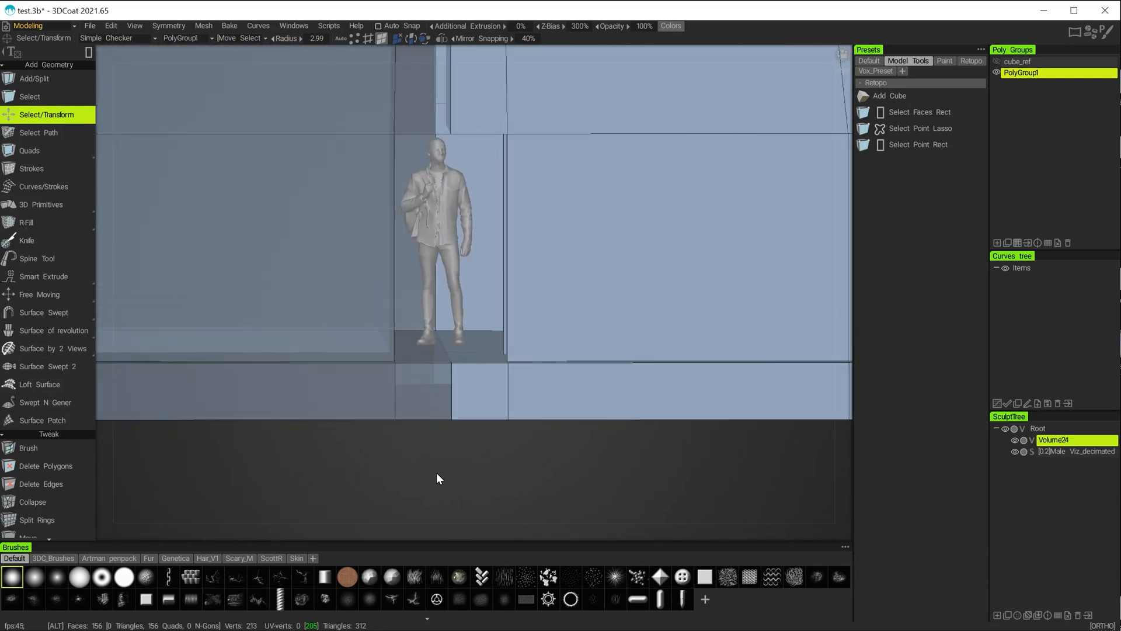
alt+right_drag(555, 500, 460, 468)
alt+drag(460, 469, 607, 507)
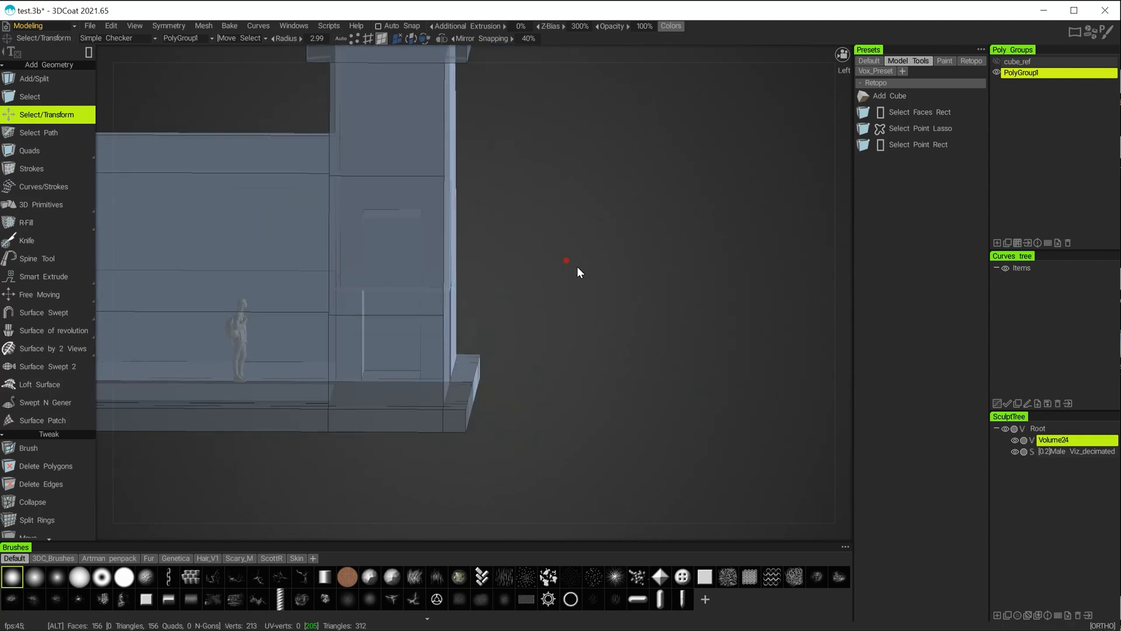
alt+drag(577, 266, 620, 274)
alt+drag(492, 245, 639, 264)
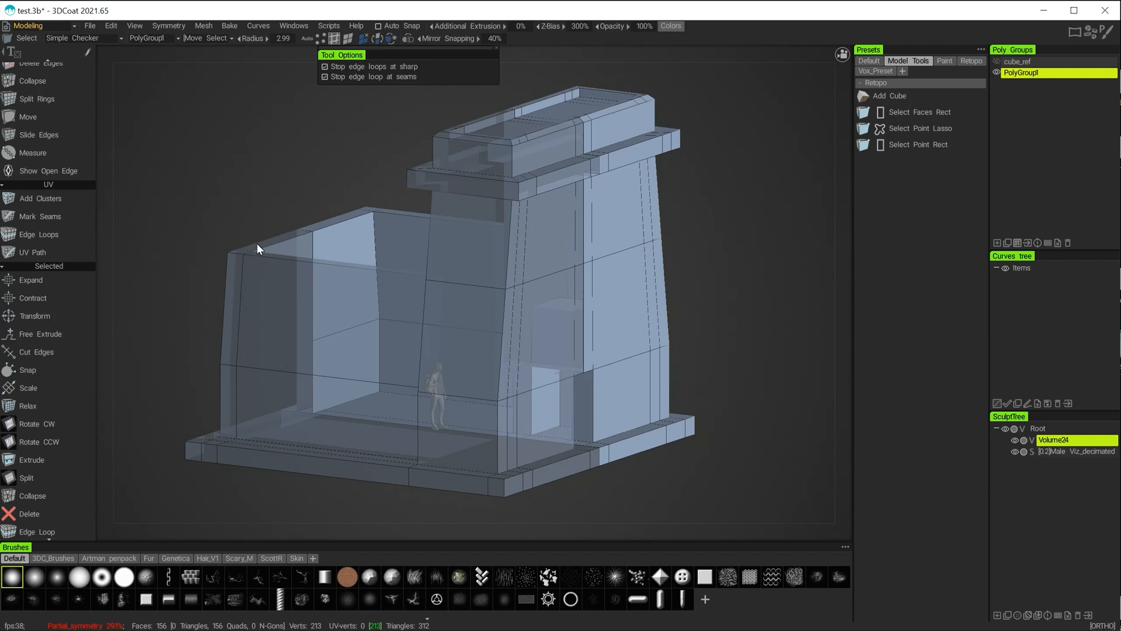
Step: Turn off Virtual Mirror Mode and disable X-axis symmetry
click(201, 26)
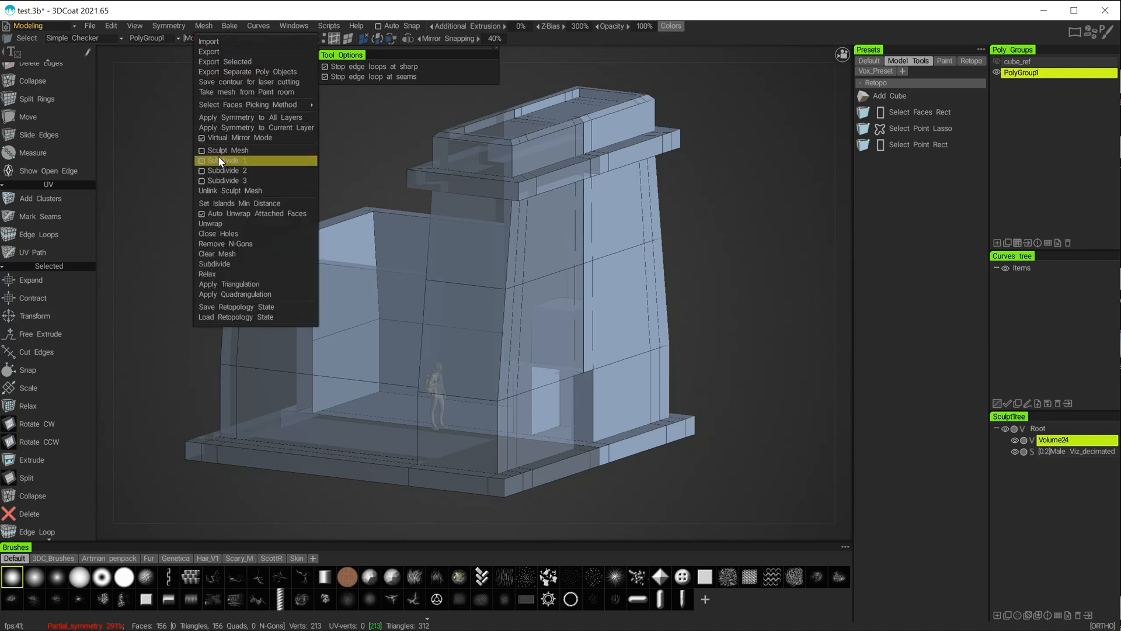
click(212, 136)
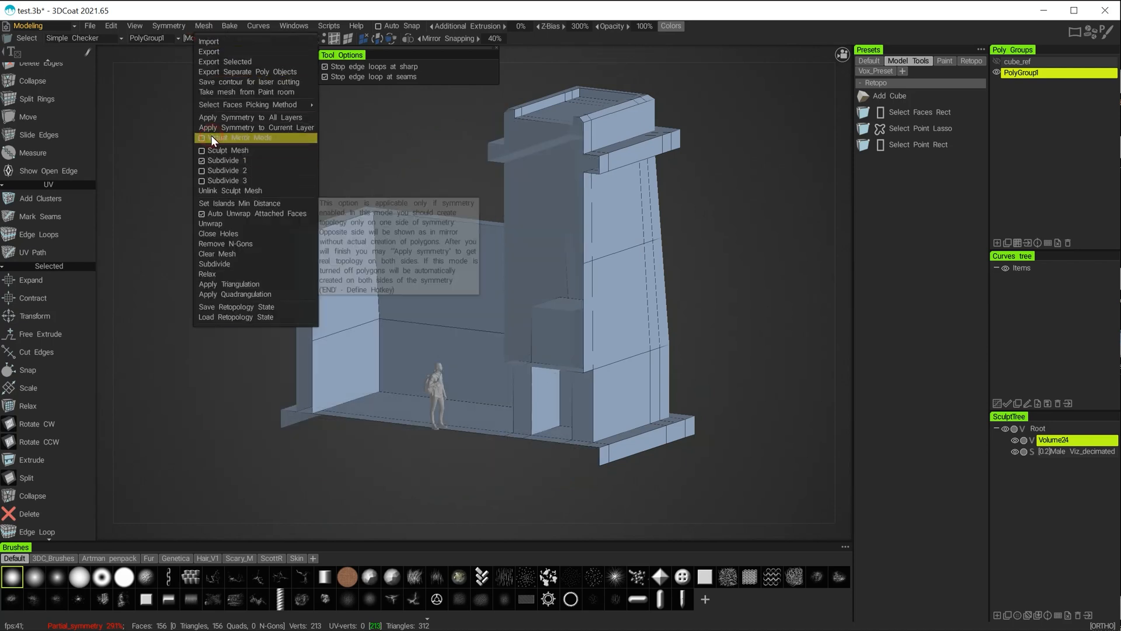
click(111, 27)
click(110, 26)
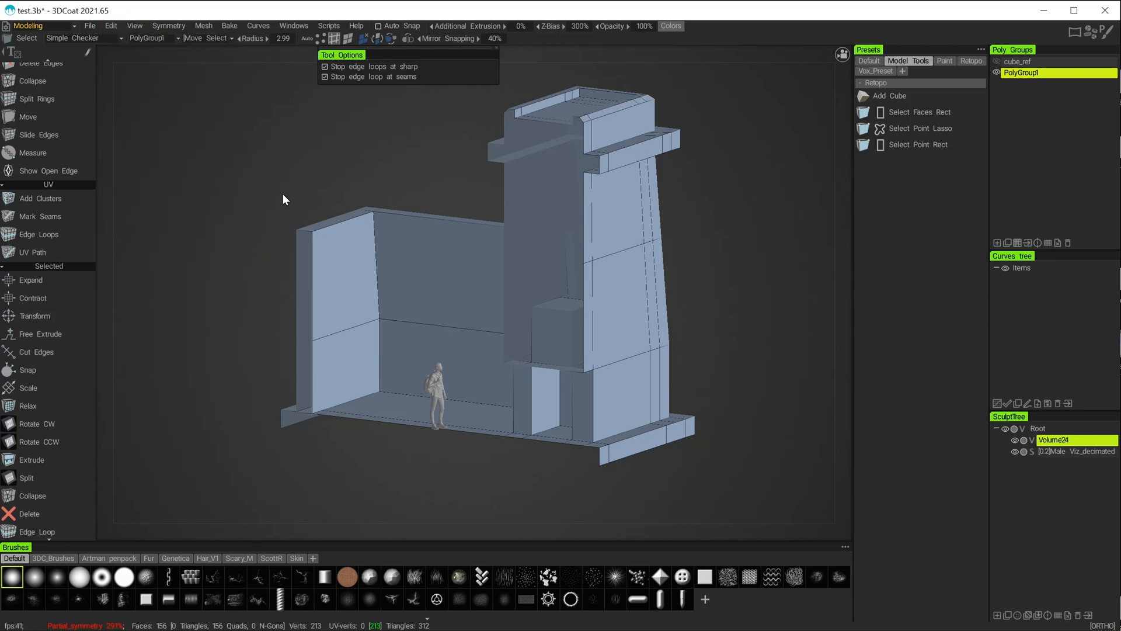
key(s)
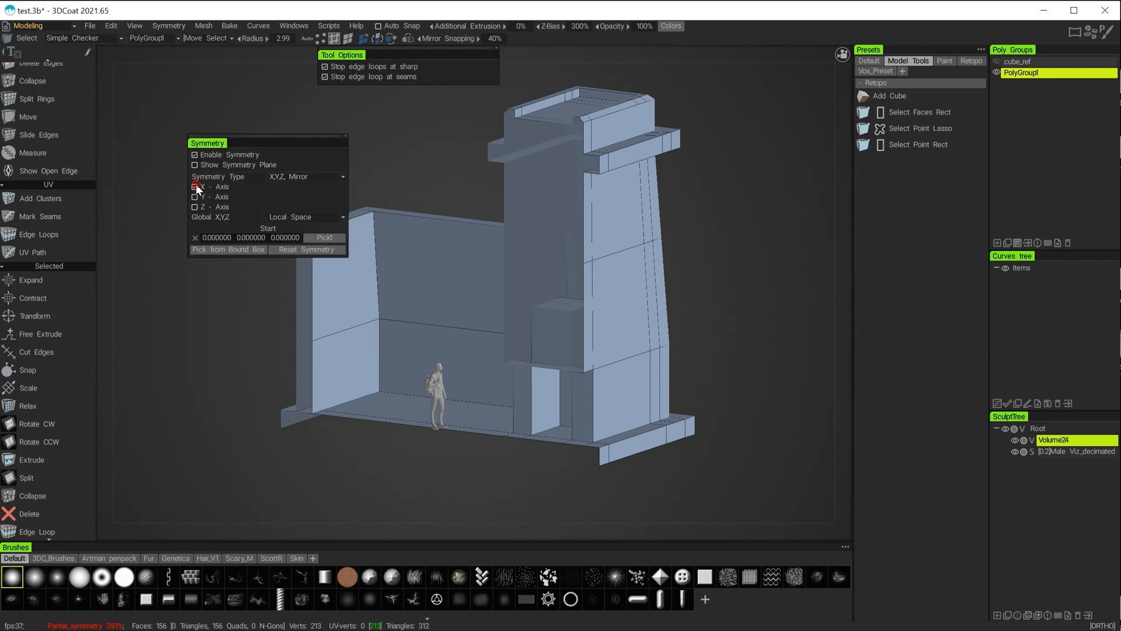
click(195, 186)
Step: Examine where the end wall meets the base near the human figure, from the front and from above
alt+drag(233, 413, 373, 380)
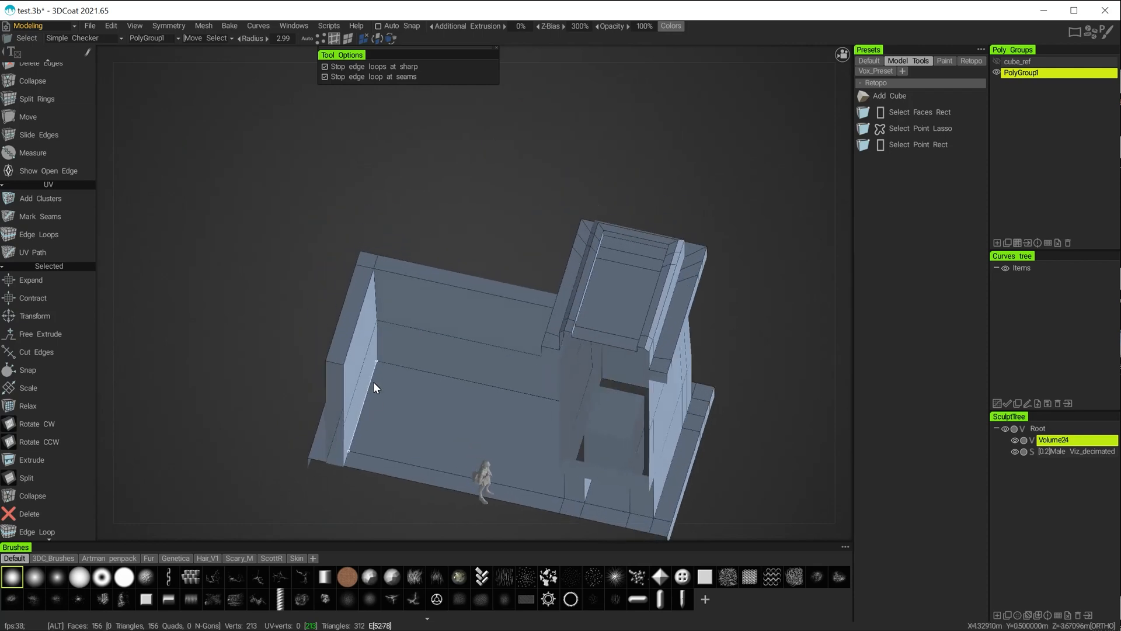
alt+middle_drag(373, 381, 368, 270)
alt+right_drag(358, 344, 438, 438)
alt+drag(437, 438, 507, 478)
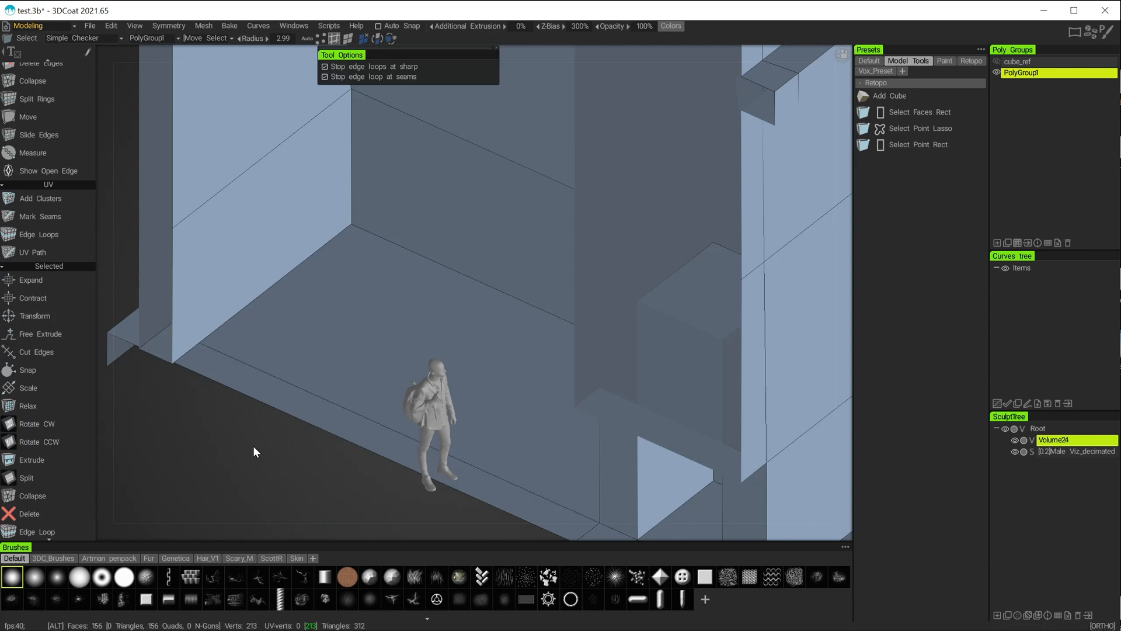
alt+middle_drag(253, 447, 349, 517)
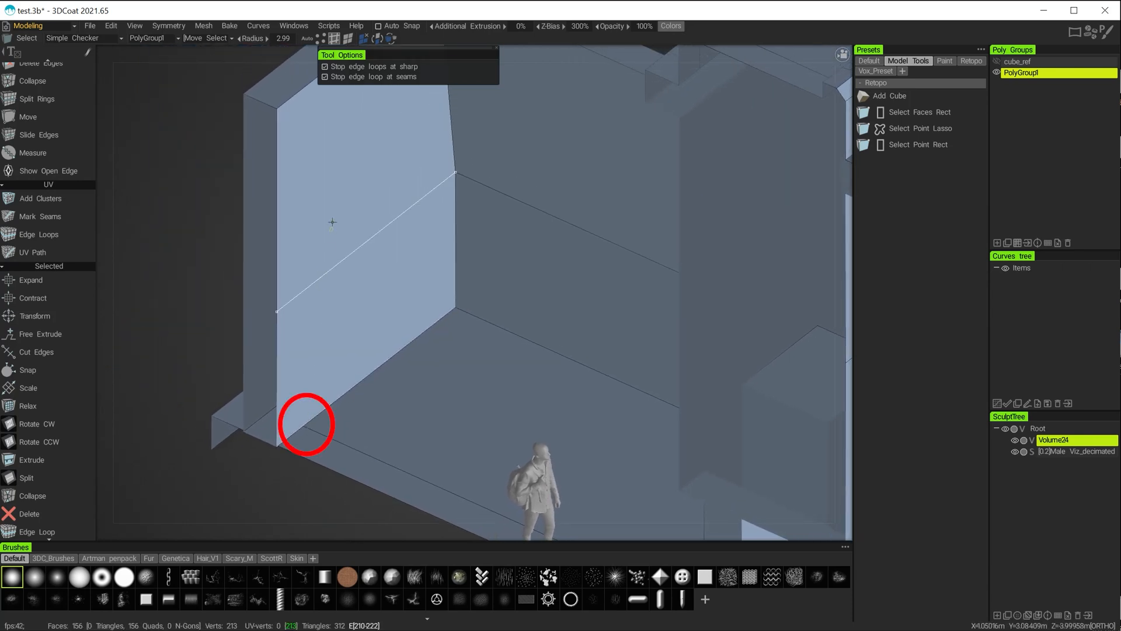
alt+drag(126, 307, 179, 296)
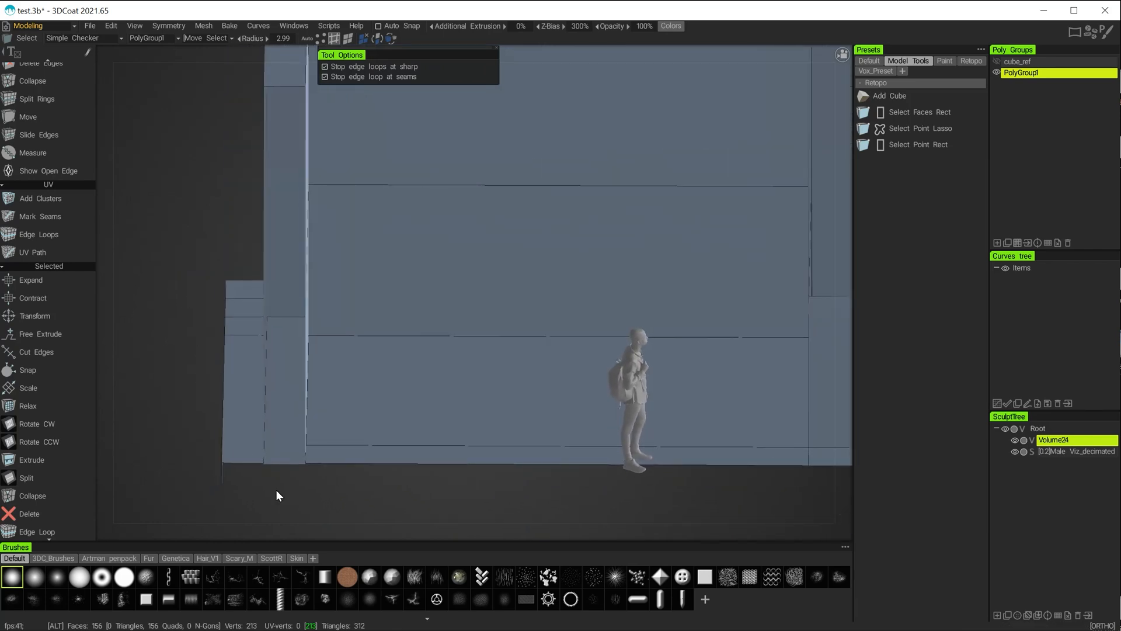
alt+middle_drag(275, 492, 325, 350)
alt+drag(326, 350, 333, 431)
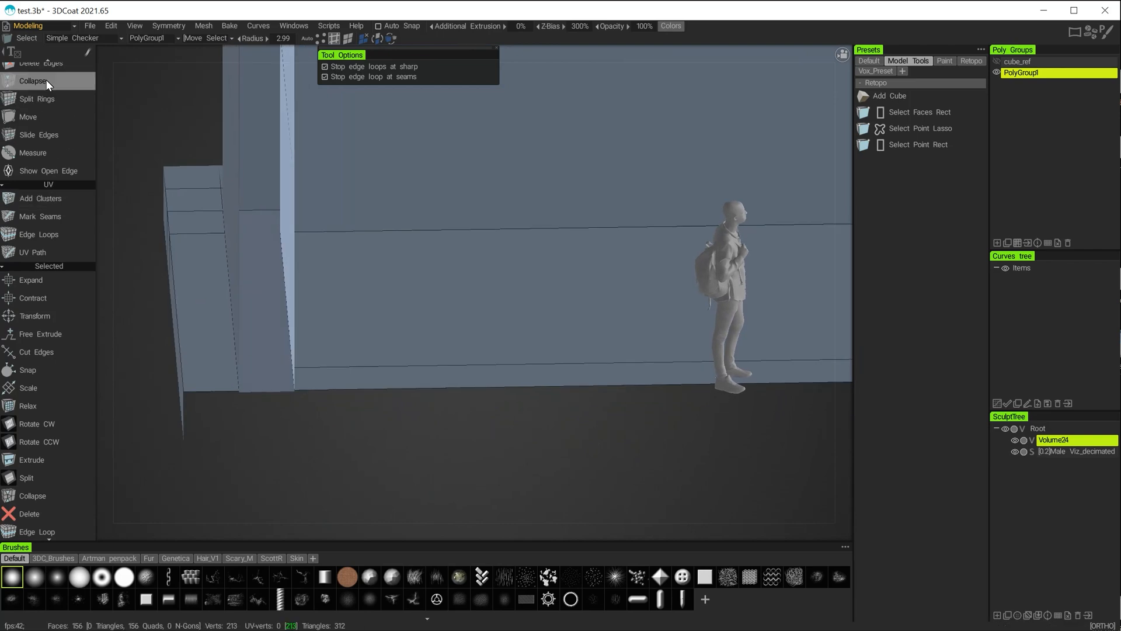
Step: Select the base face hidden beneath the end wall in face mode and delete it
scroll(47, 117, up, 8)
mouse_move(35, 156)
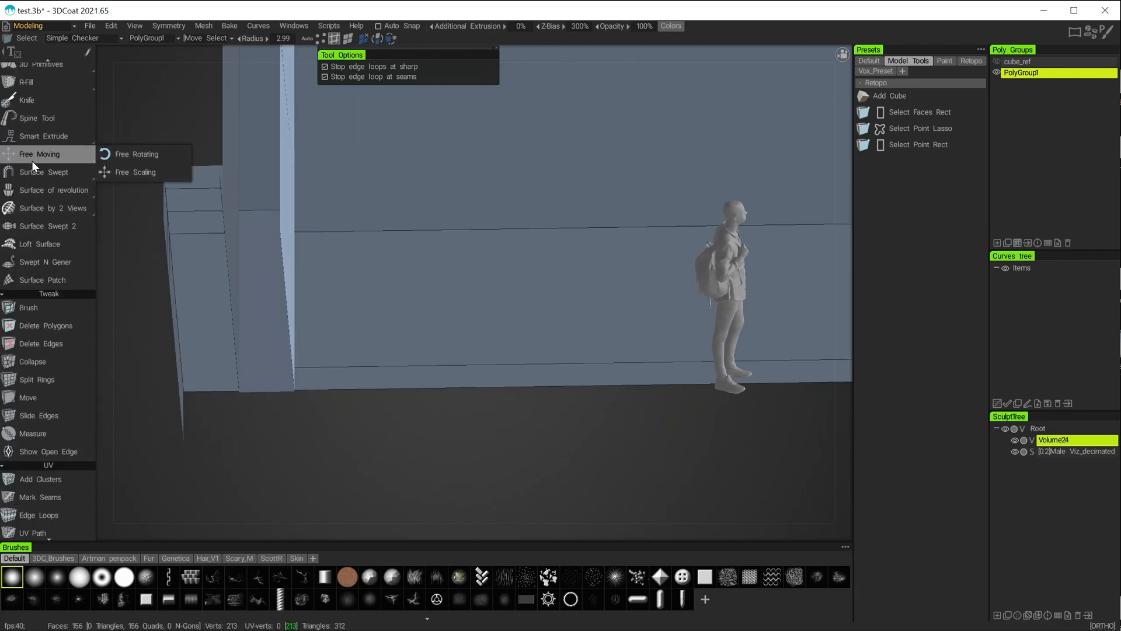
scroll(35, 162, up, 5)
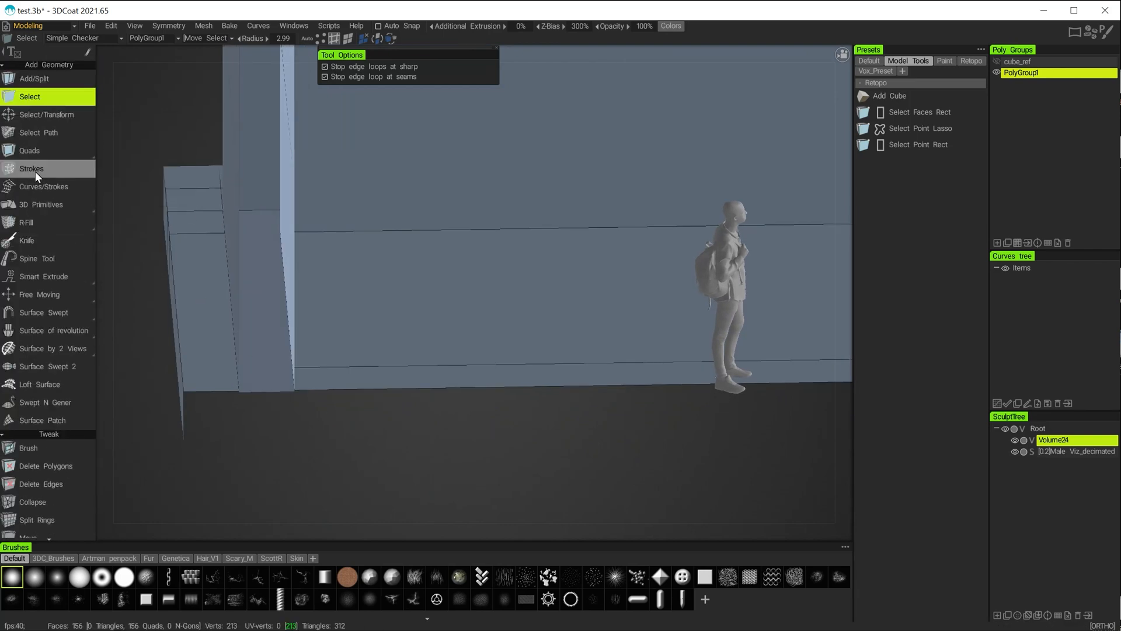
click(346, 38)
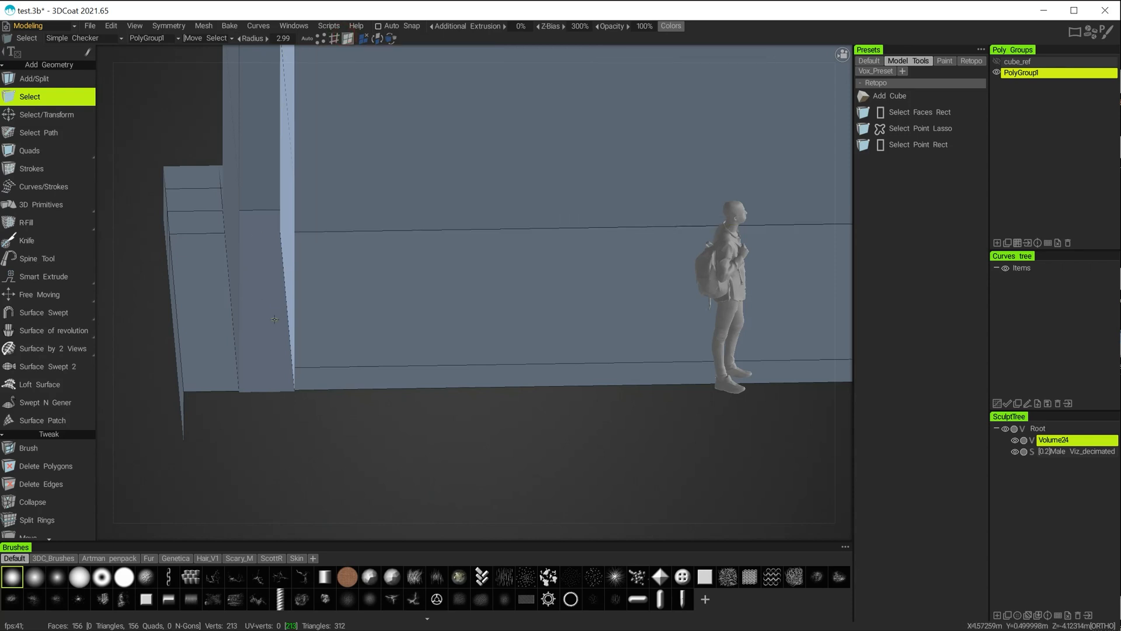
alt+drag(275, 319, 288, 290)
click(271, 428)
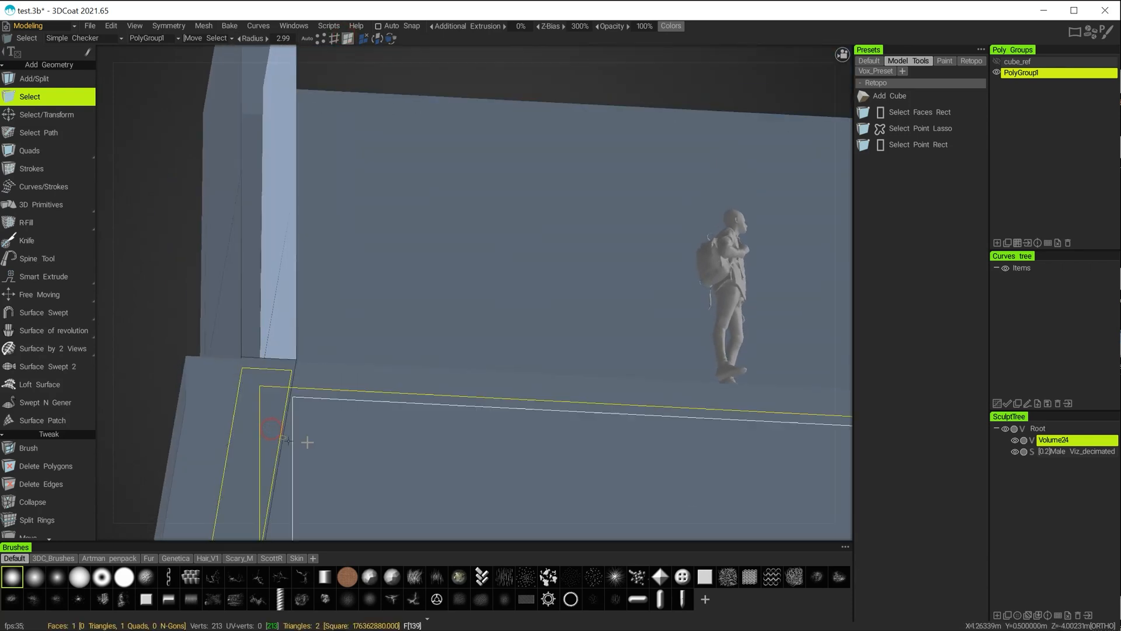
alt+drag(286, 439, 181, 327)
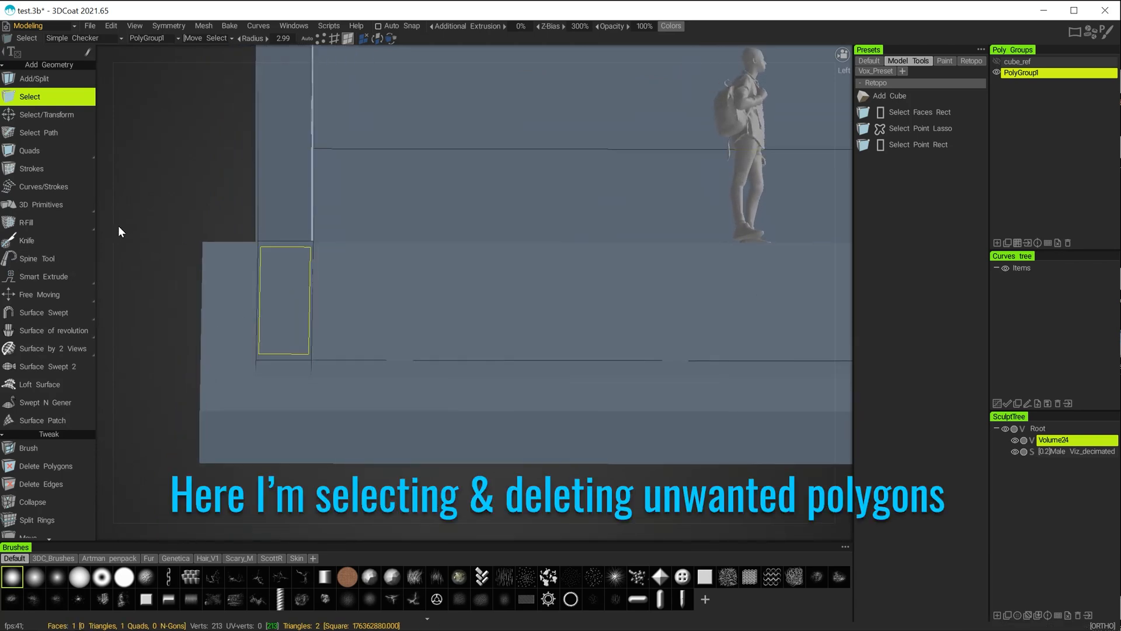
key(Delete)
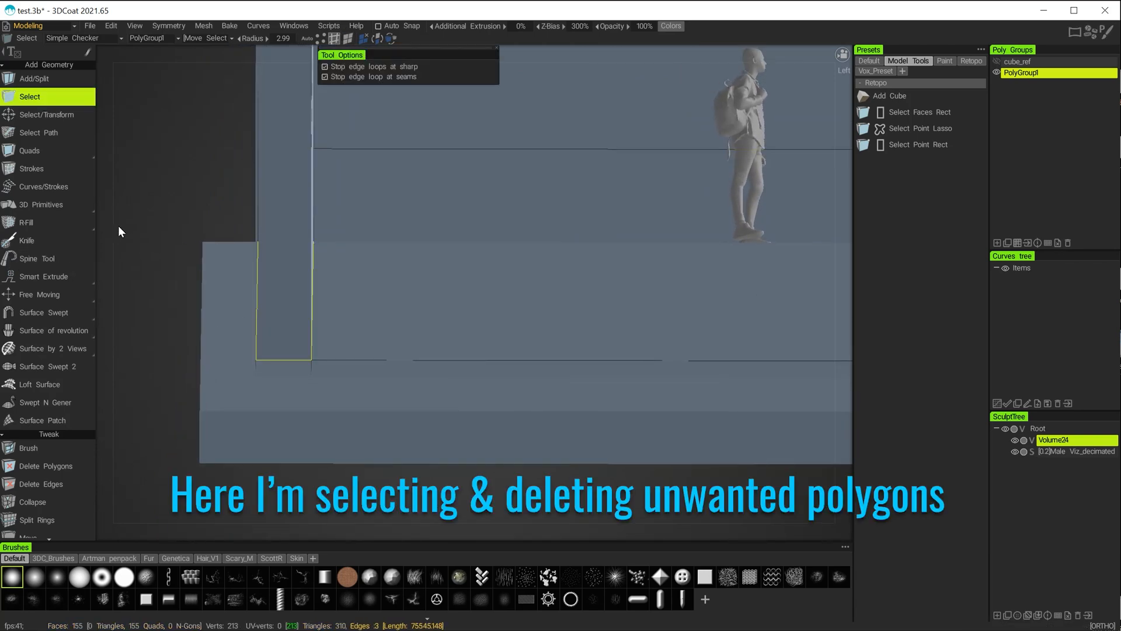
Step: Delete the small corner face behind the gap and the adjoining long strip beneath the back wall, leaving nothing selected
mouse_move(213, 208)
alt+mouse_down()
mouse_move(205, 280)
mouse_move(216, 206)
alt+mouse_up()
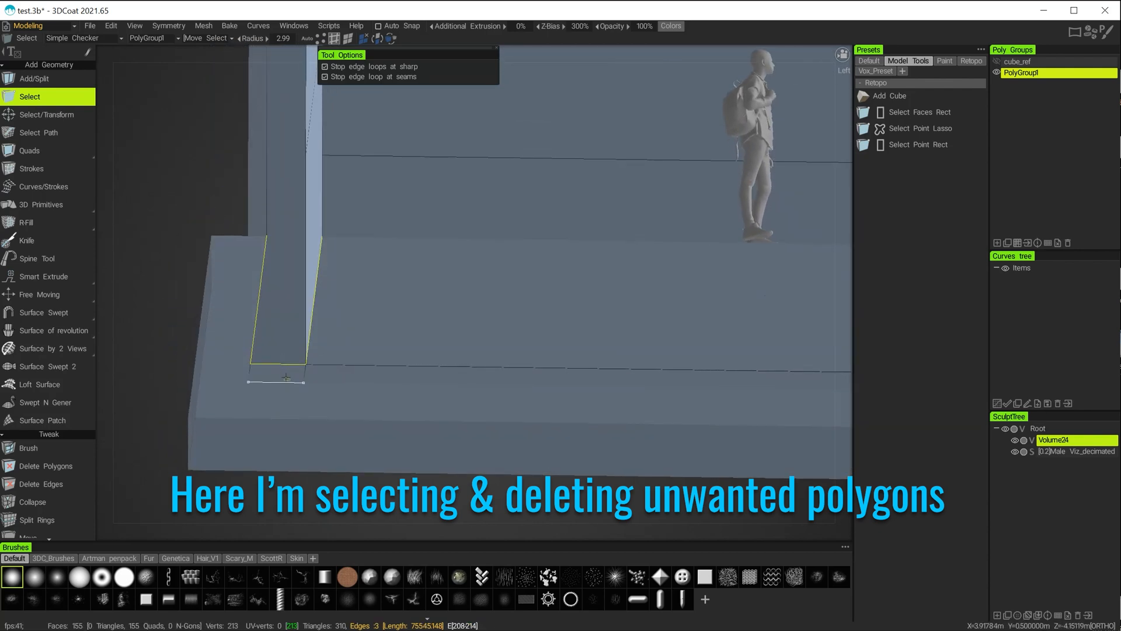
click(348, 39)
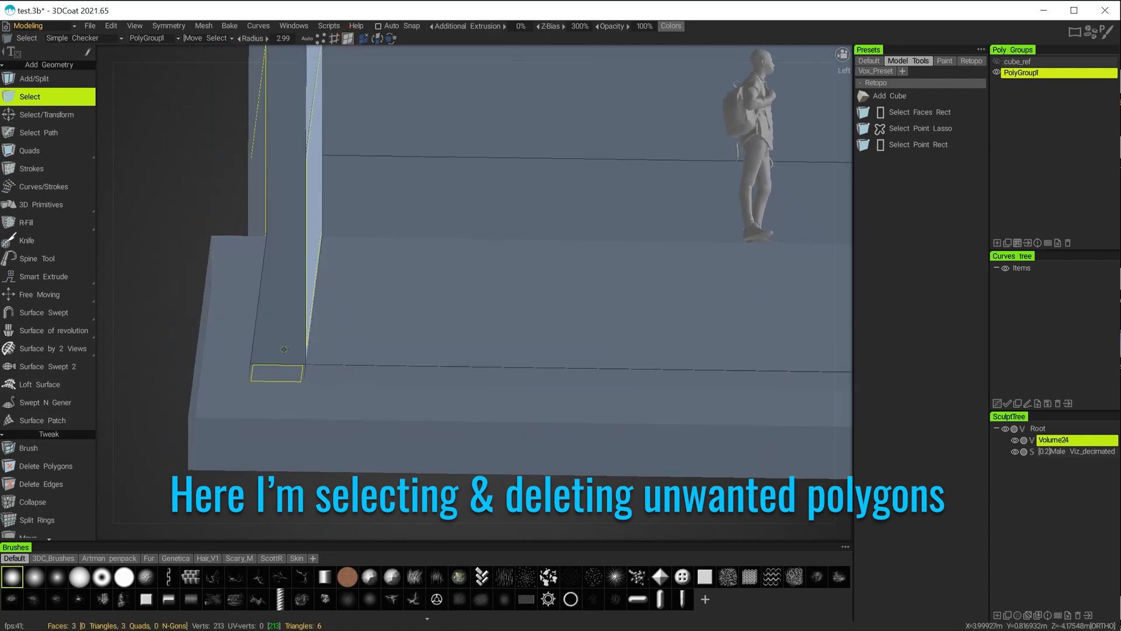
click(273, 369)
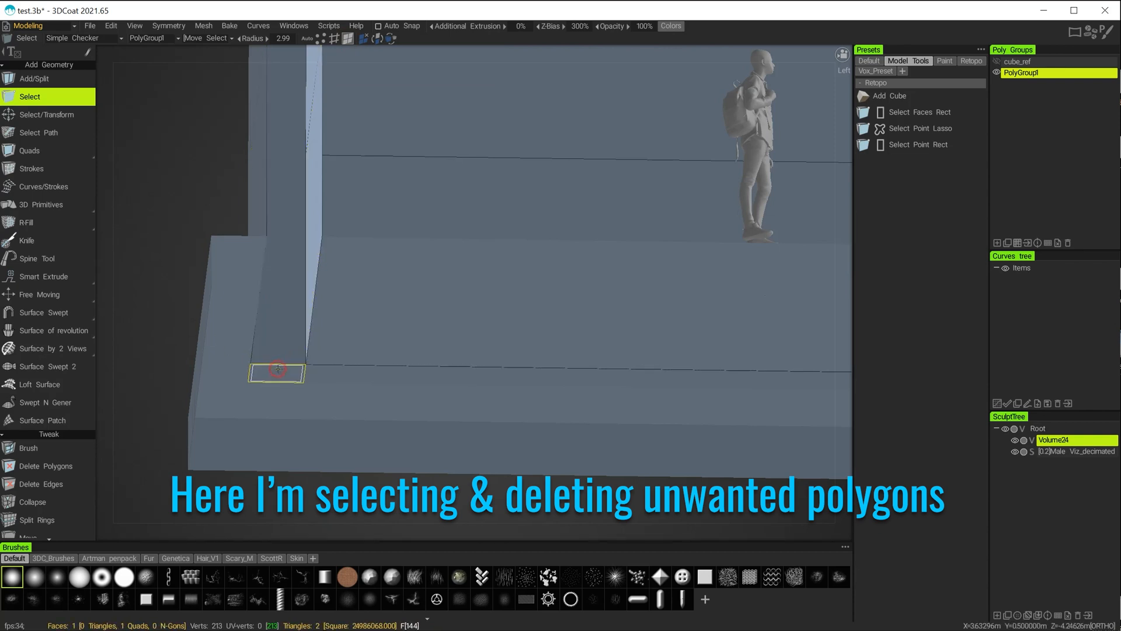
click(324, 375)
alt+right_drag(484, 421, 419, 379)
alt+drag(418, 384, 420, 442)
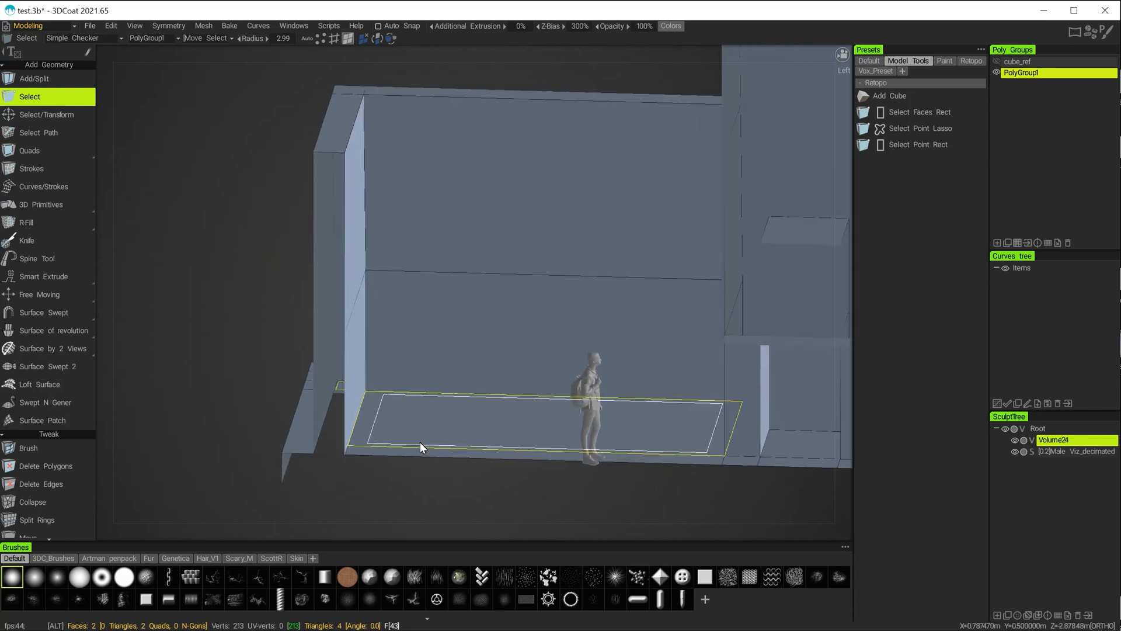
key(2)
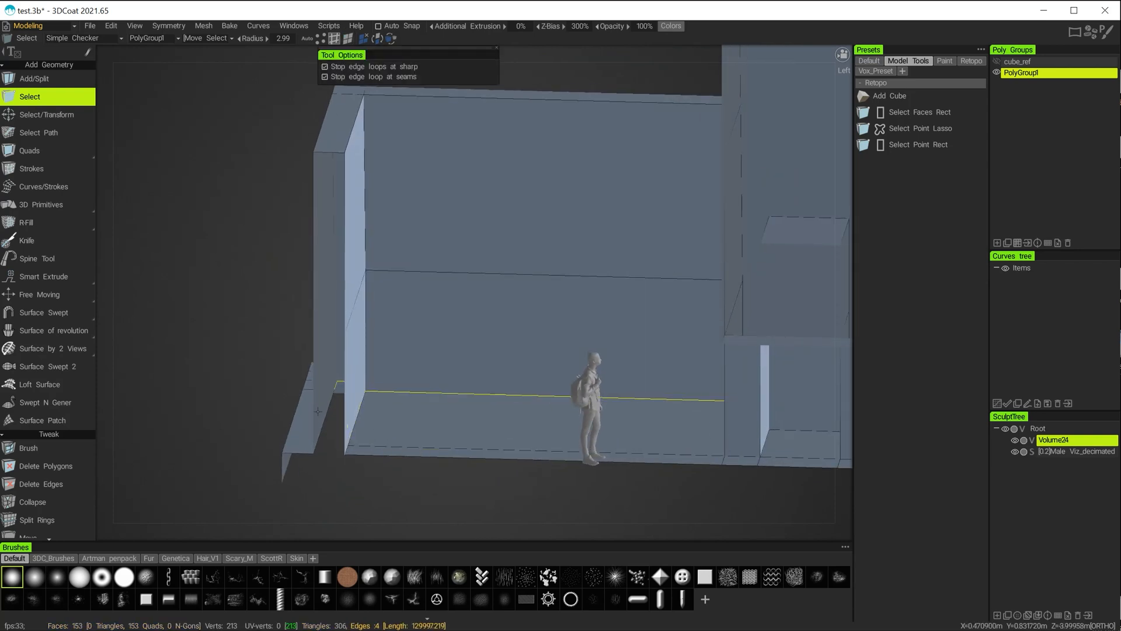
click(219, 360)
Step: Select the end wall's two inner faces, its top face and its two outer faces together
alt+drag(220, 363, 190, 414)
alt+right_drag(226, 345, 258, 370)
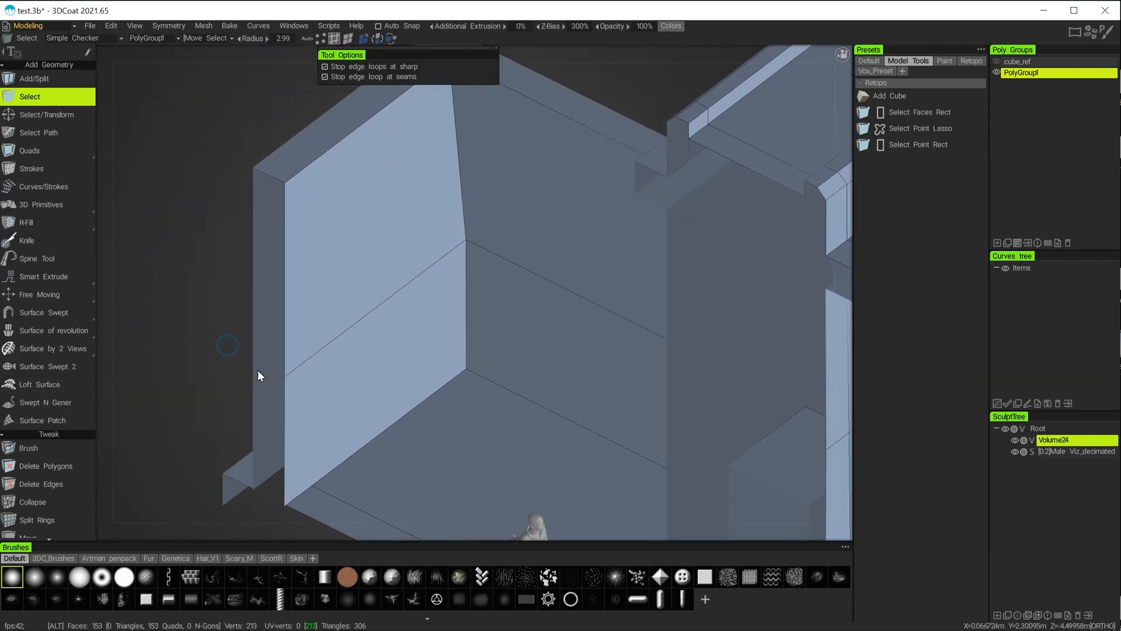
alt+middle_drag(308, 372, 388, 359)
alt+drag(389, 360, 289, 367)
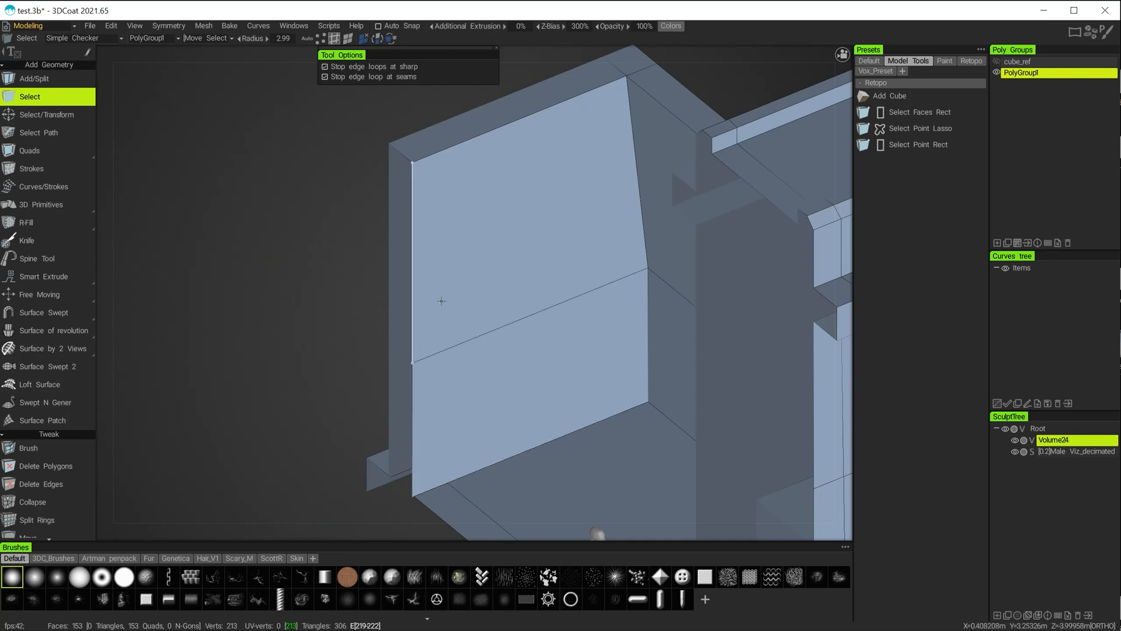
alt+drag(334, 201, 386, 221)
alt+drag(374, 491, 466, 303)
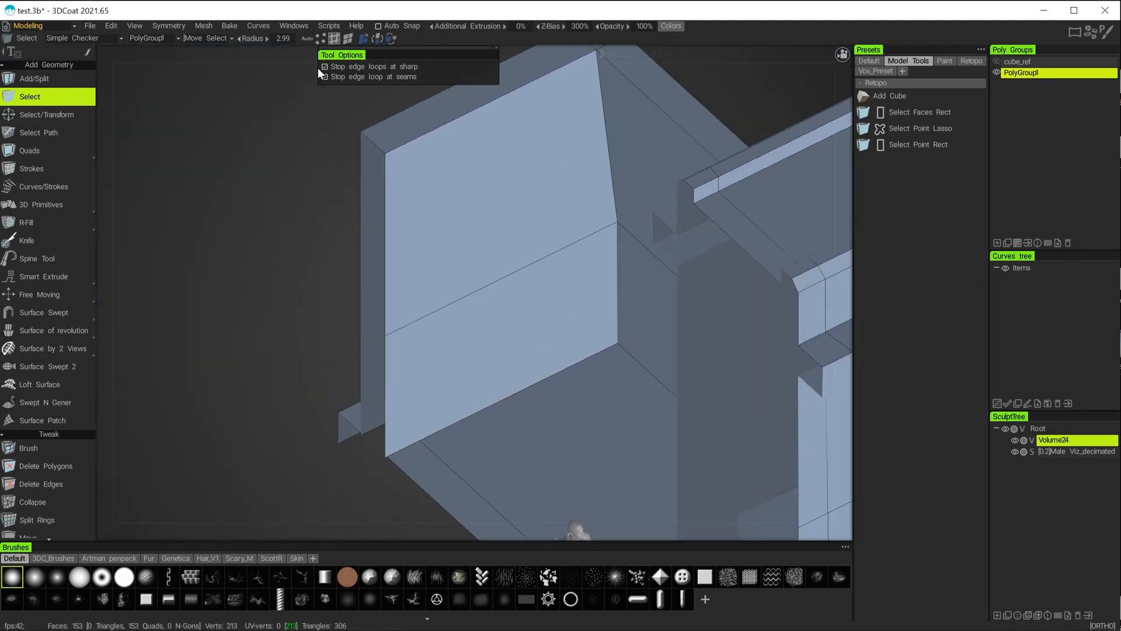
click(422, 393)
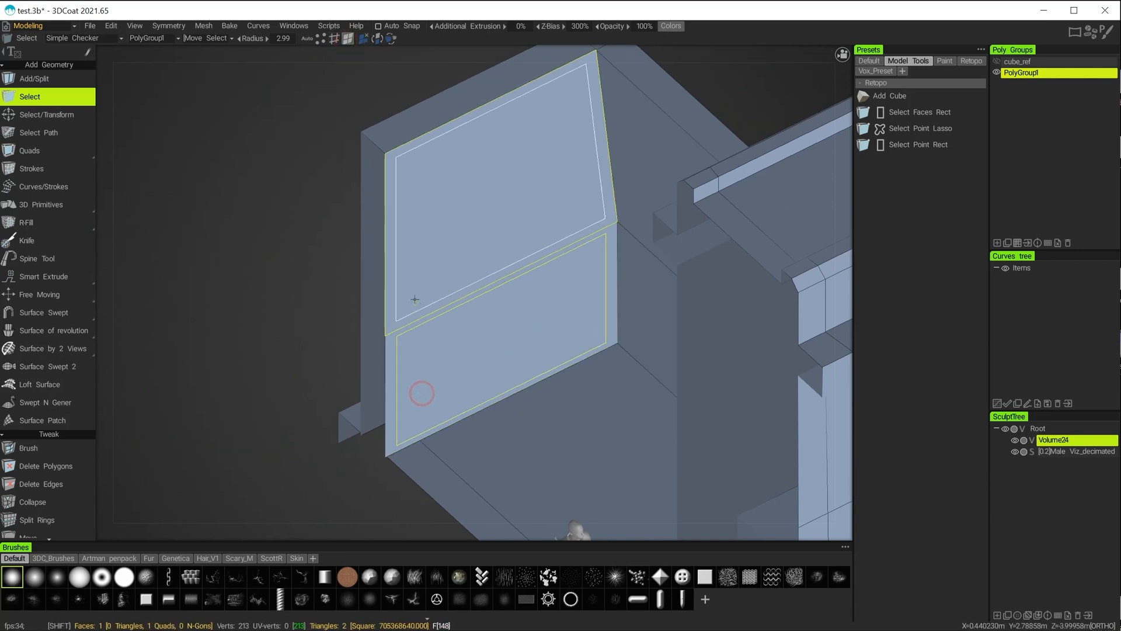
shift+click(408, 278)
shift+click(398, 134)
alt+drag(285, 299, 435, 266)
shift+click(305, 199)
shift+click(324, 403)
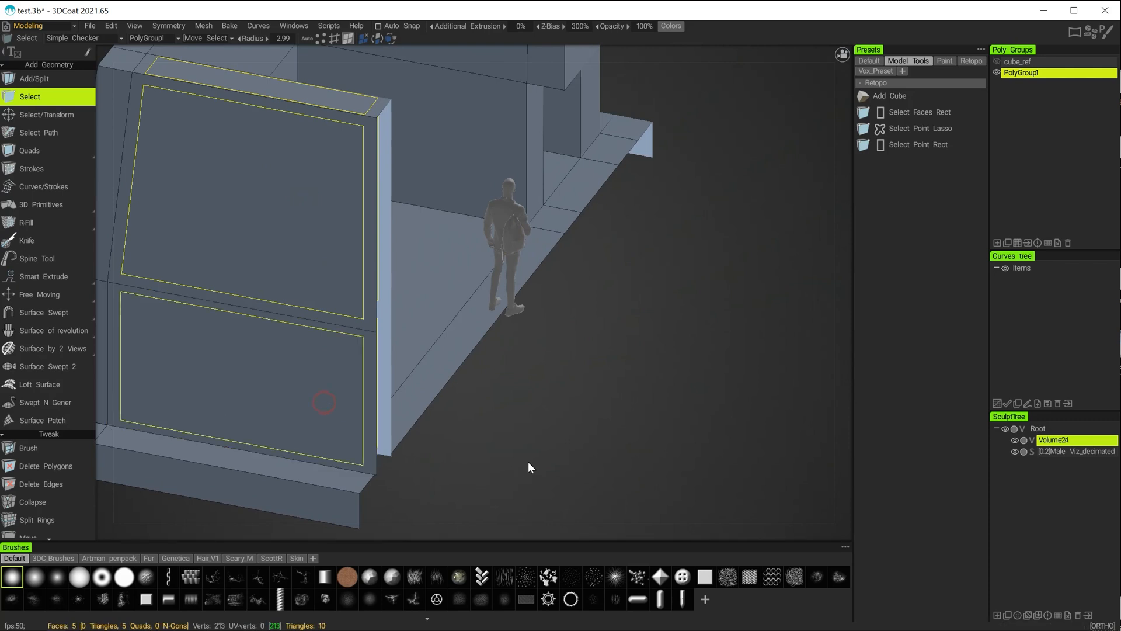
Step: Use Split Rings to cut a vertical loop around the end wall, aligned with the floor's existing edge line near the front
alt+drag(516, 456, 528, 535)
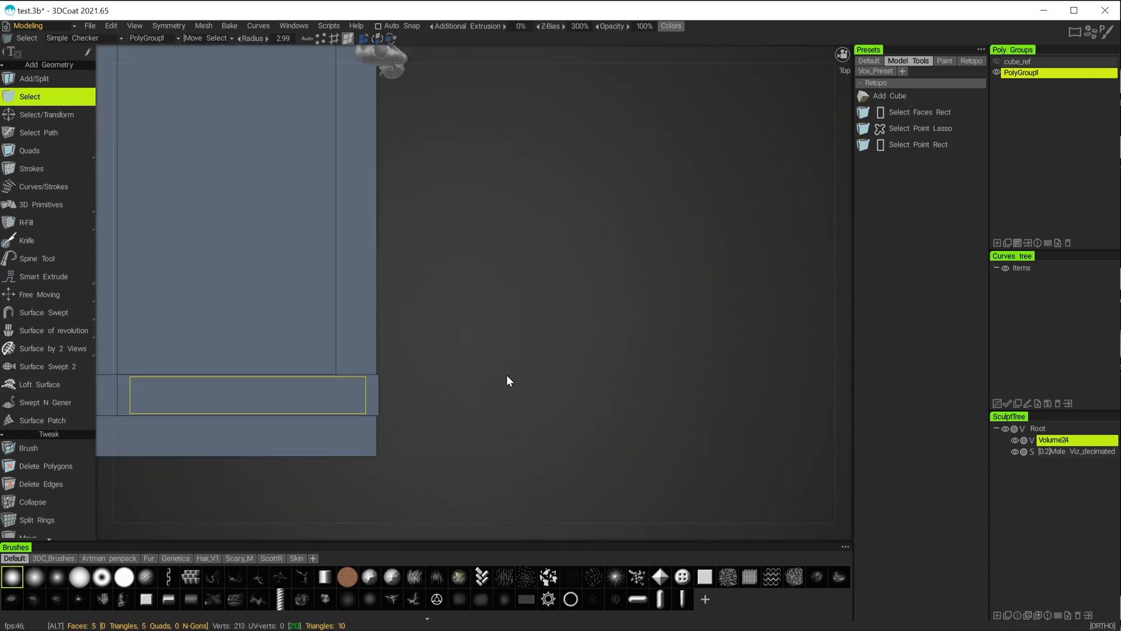
alt+middle_drag(470, 403, 591, 346)
alt+right_drag(589, 372, 666, 431)
alt+drag(665, 430, 653, 334)
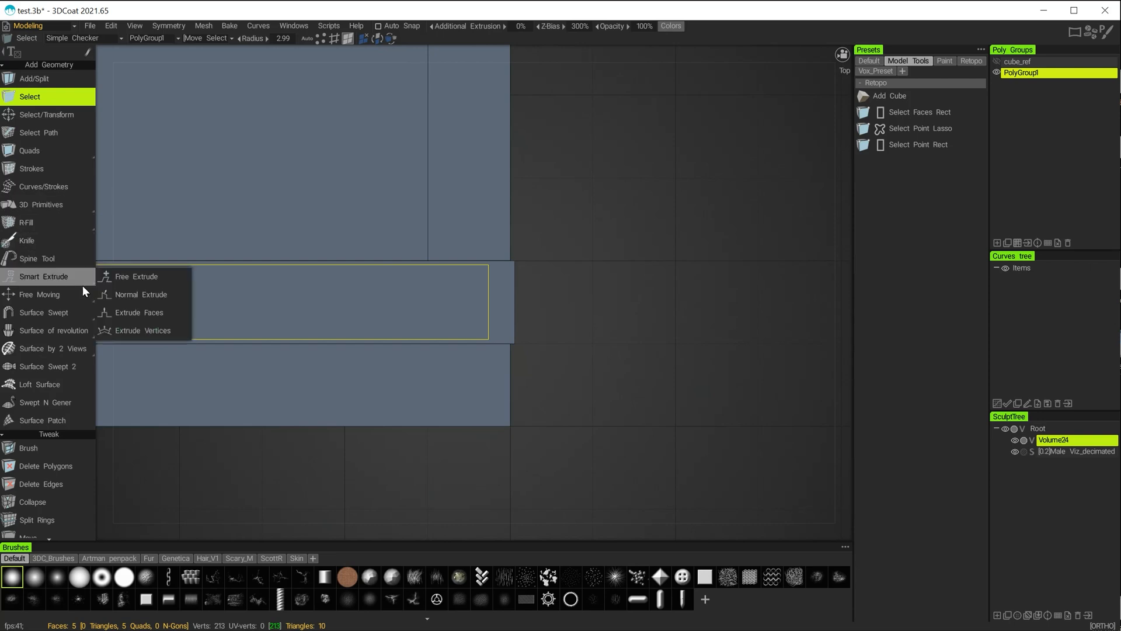
key(space)
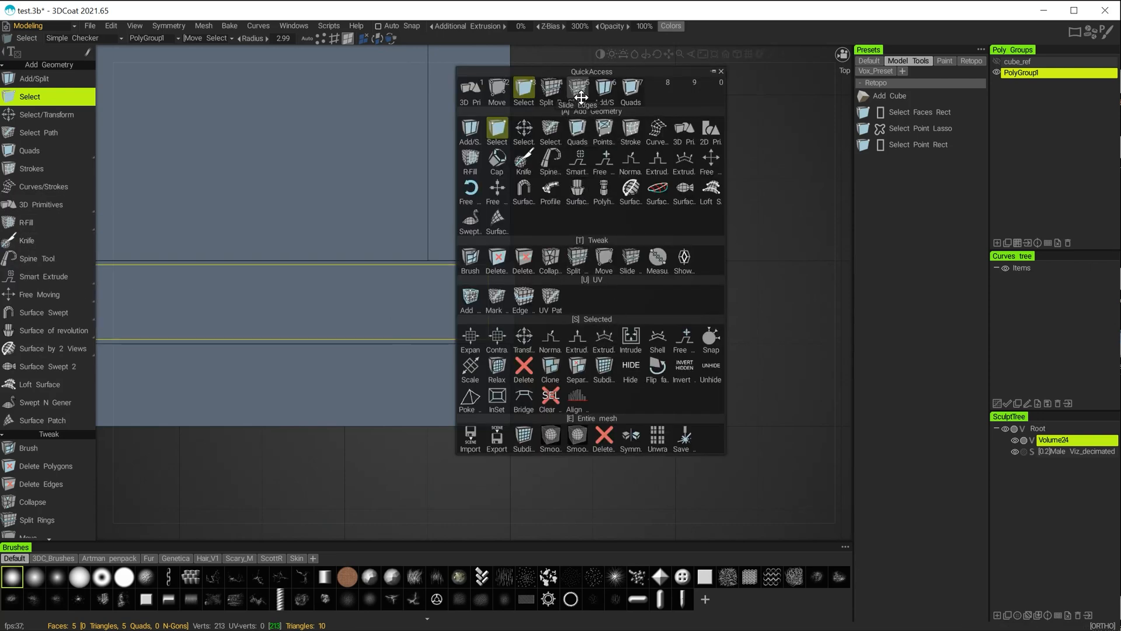
click(550, 89)
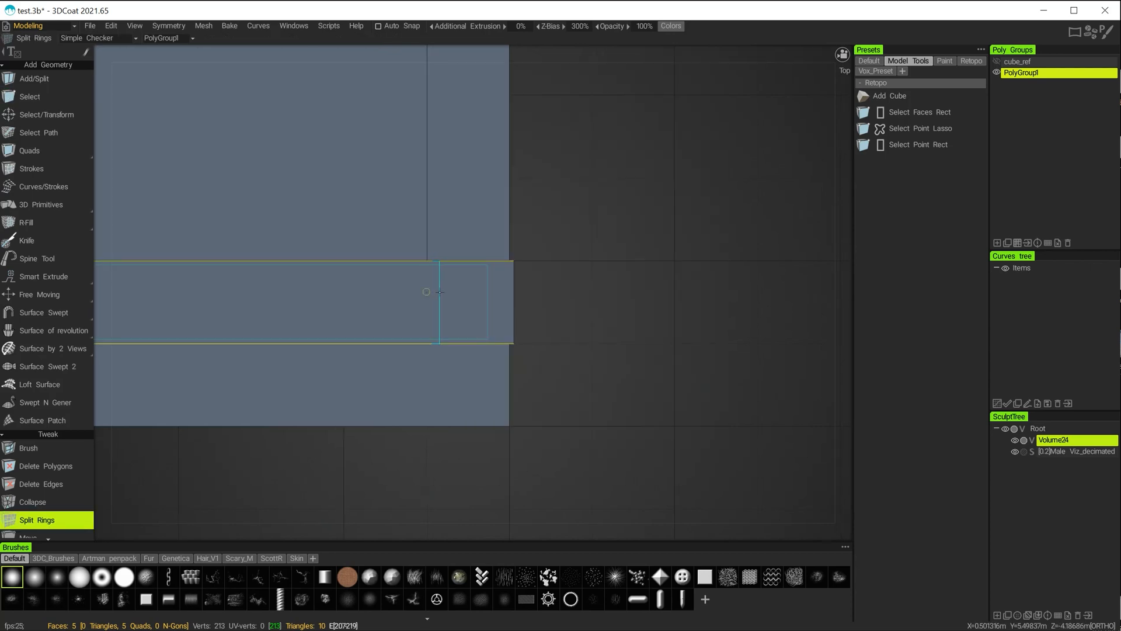
scroll(433, 248, up, 5)
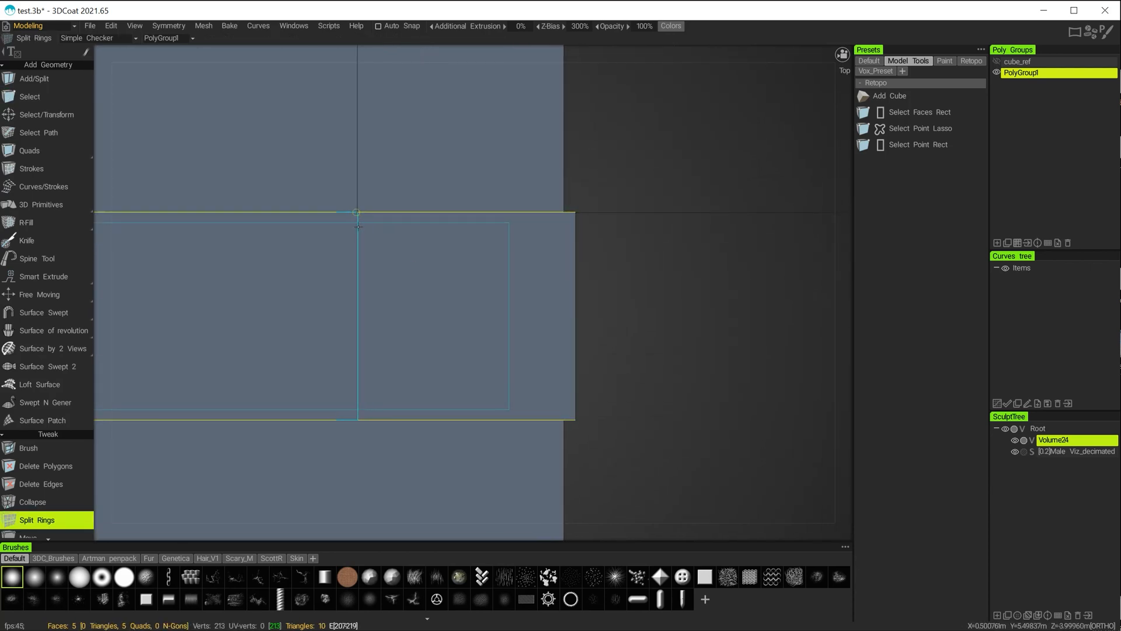
scroll(380, 230, up, 3)
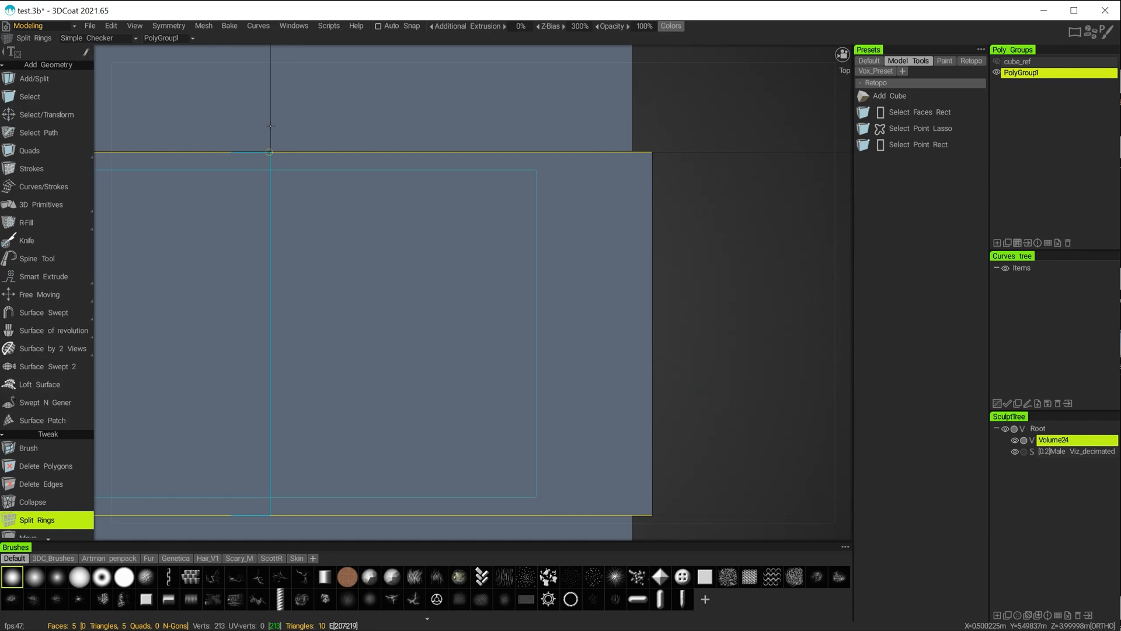
click(269, 152)
alt+right_drag(624, 355, 439, 301)
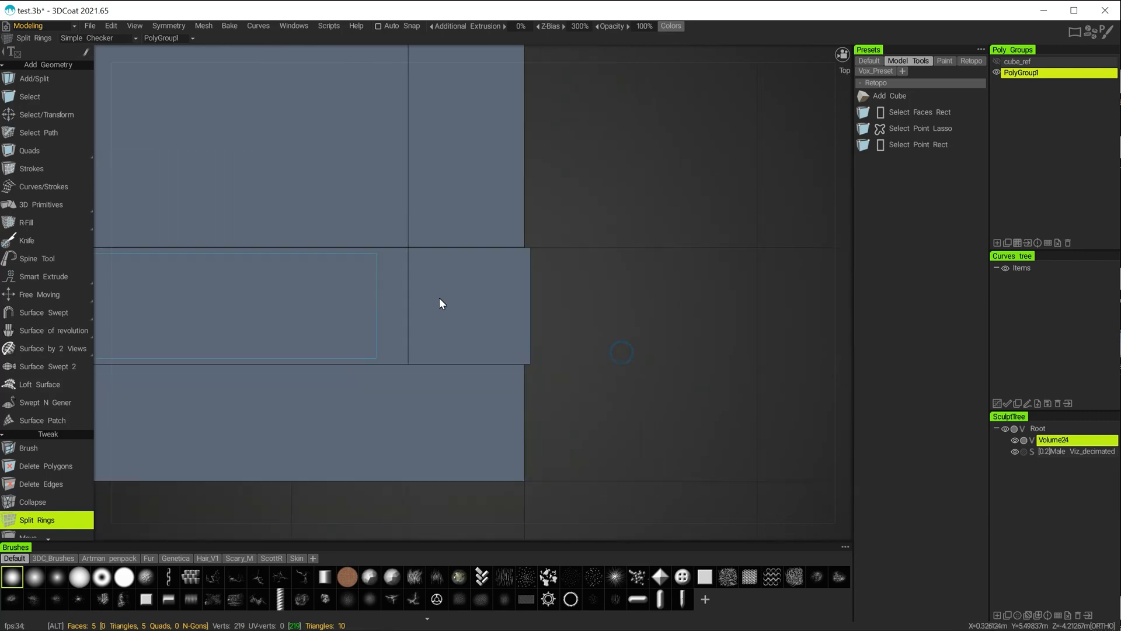
Step: Split the ledge outside the end wall with a ring in line with the wall's new vertical loop
alt+drag(631, 423, 348, 189)
alt+middle_drag(517, 419, 485, 268)
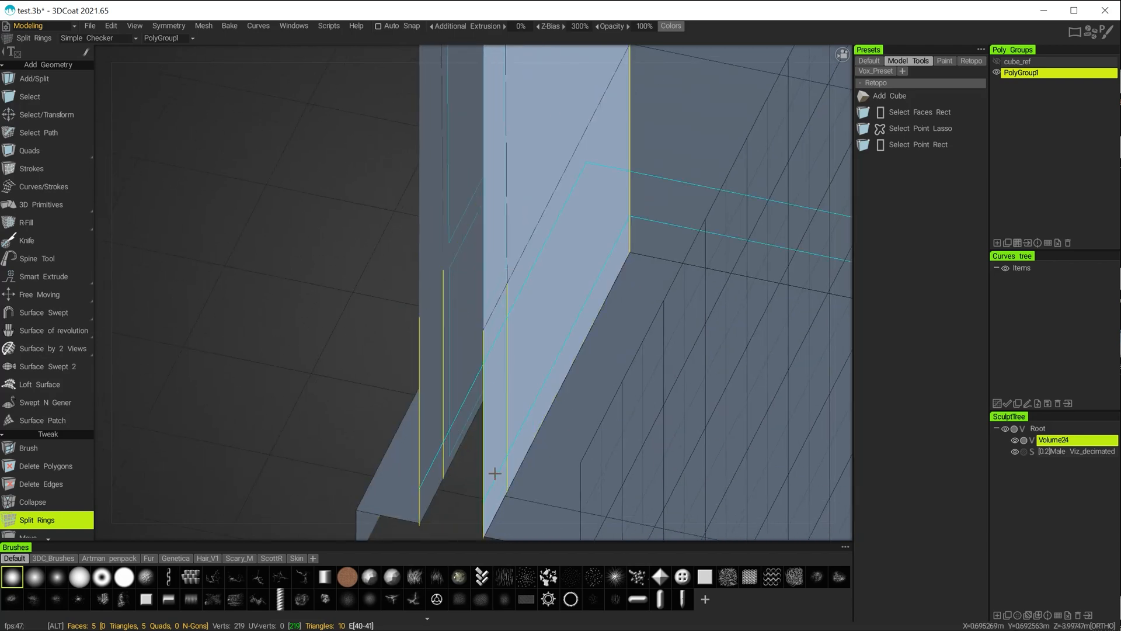
alt+drag(492, 473, 671, 408)
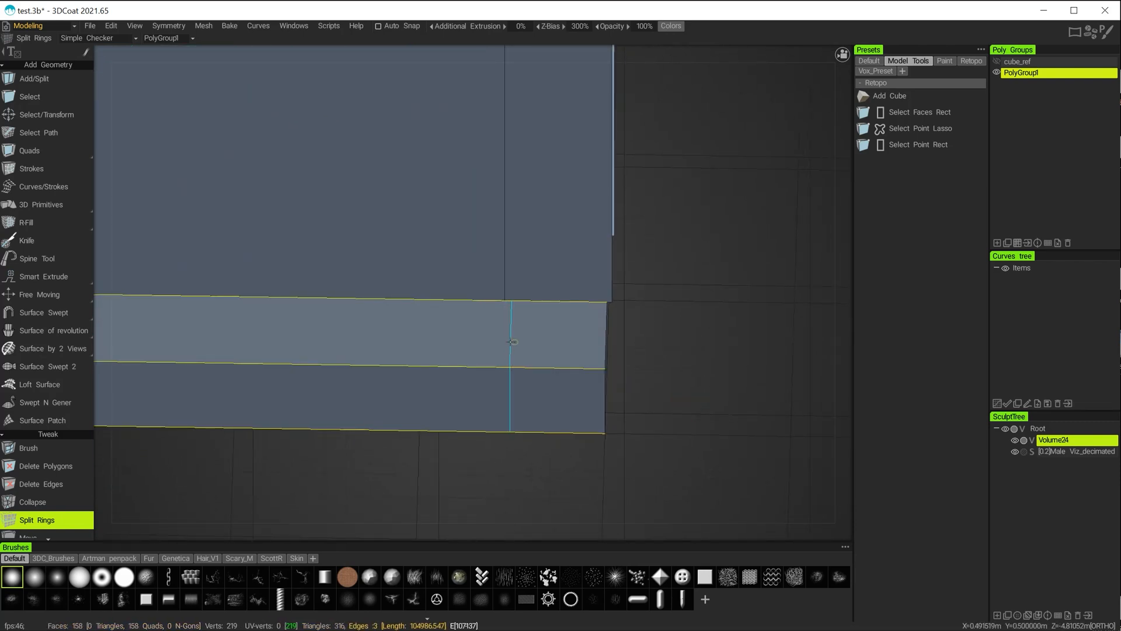
mouse_move(651, 346)
alt+mouse_down()
mouse_move(545, 305)
mouse_move(678, 333)
mouse_move(663, 352)
alt+mouse_up()
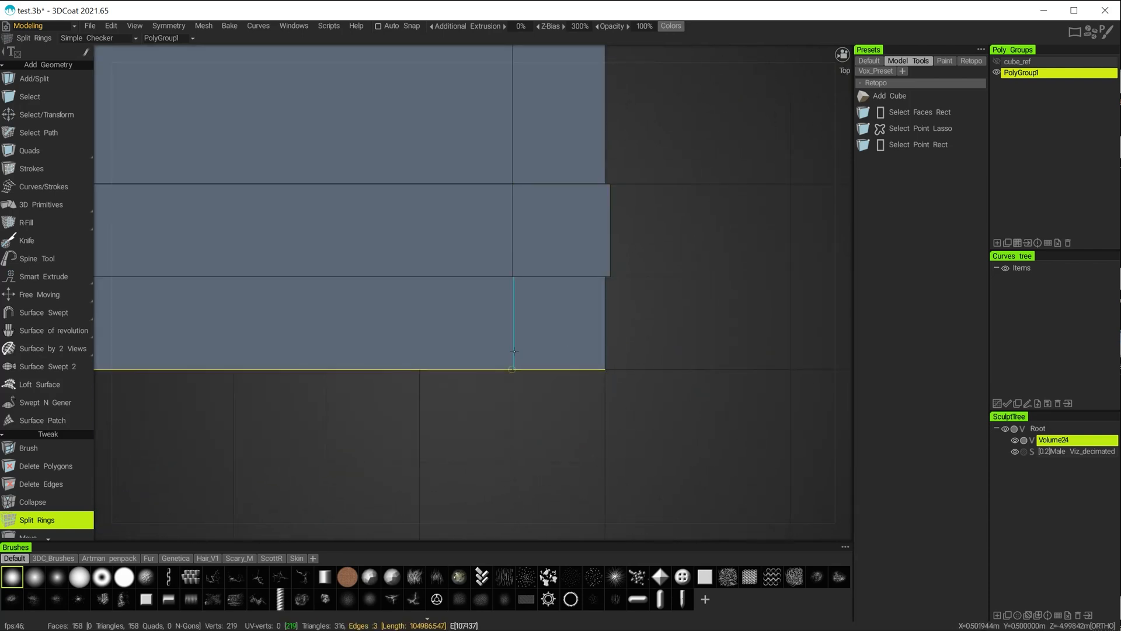
alt+drag(522, 401, 506, 360)
alt+right_drag(503, 355, 501, 421)
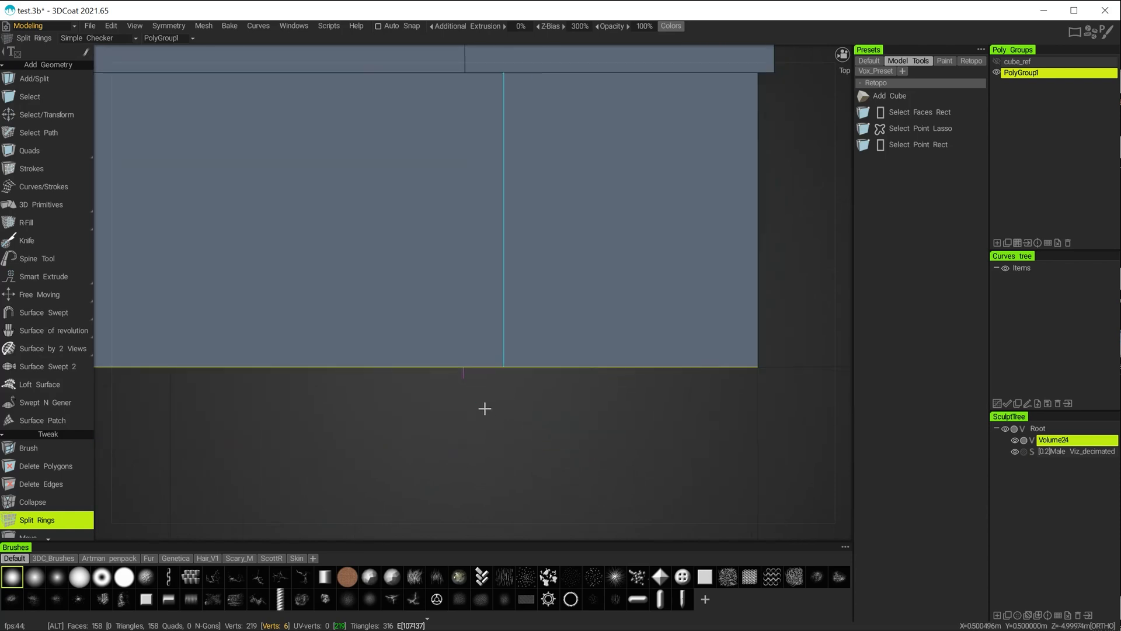
click(464, 385)
Step: Examine how the end wall's vertical loop lines up with the ledge's ring and the inner floor edges
alt+drag(604, 458, 604, 353)
alt+right_drag(604, 353, 321, 266)
alt+drag(321, 267, 578, 391)
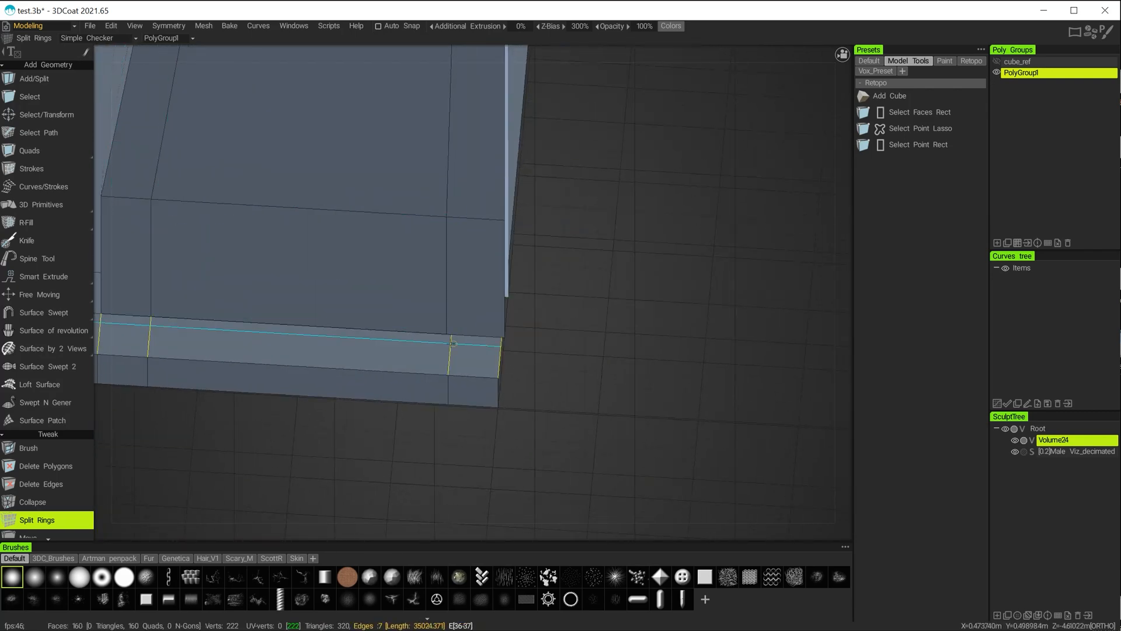
alt+drag(454, 346, 550, 397)
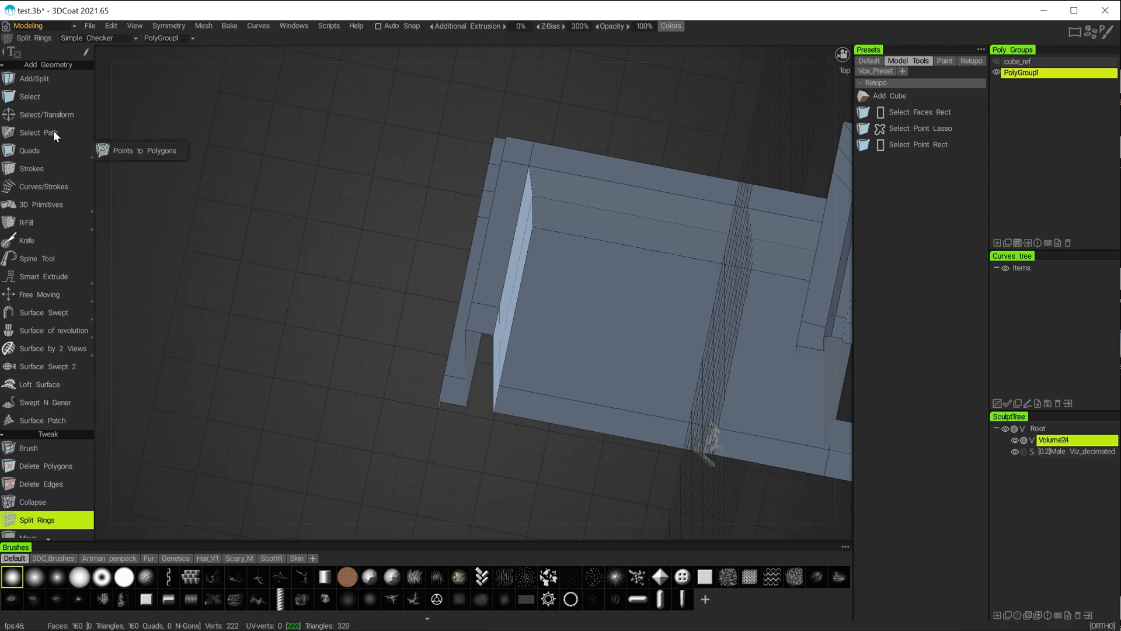
click(40, 98)
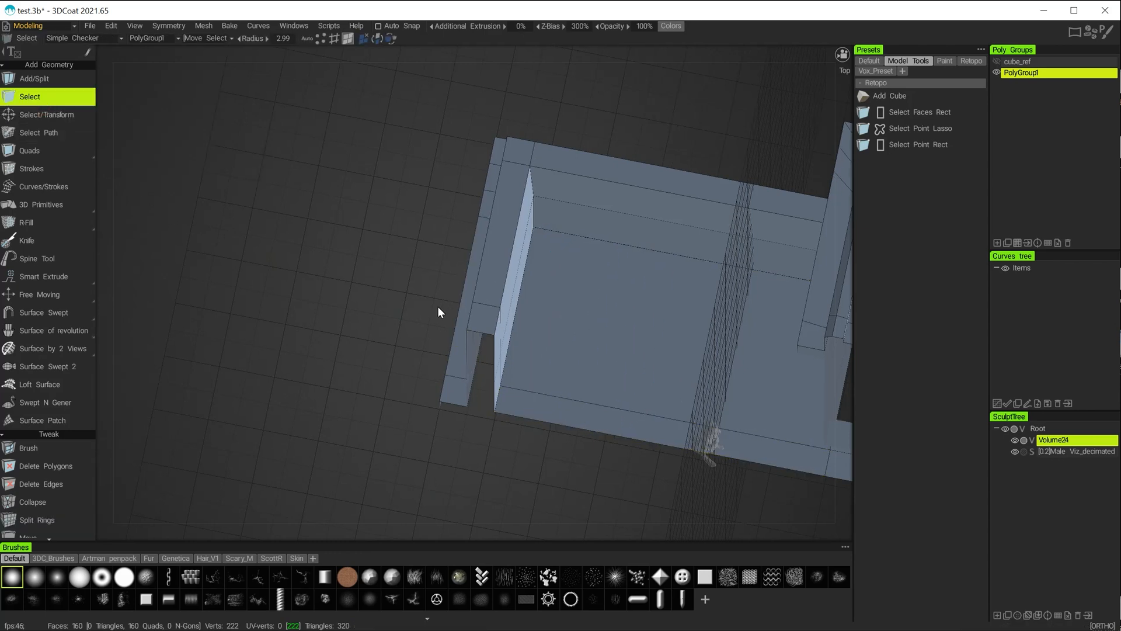
drag(257, 278, 251, 288)
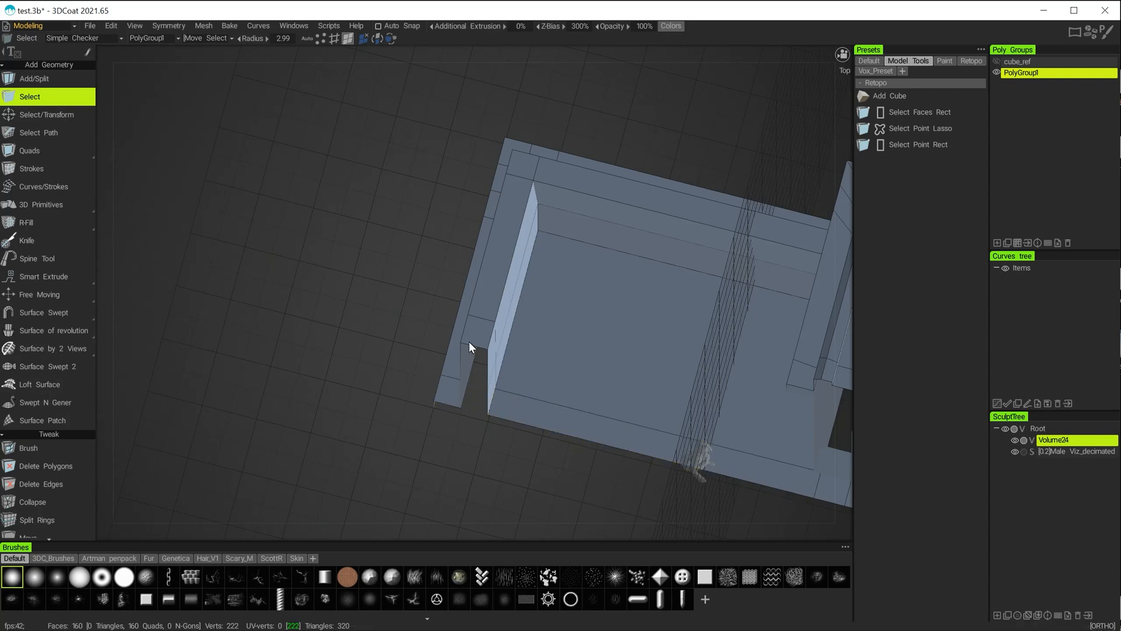
drag(437, 327, 496, 361)
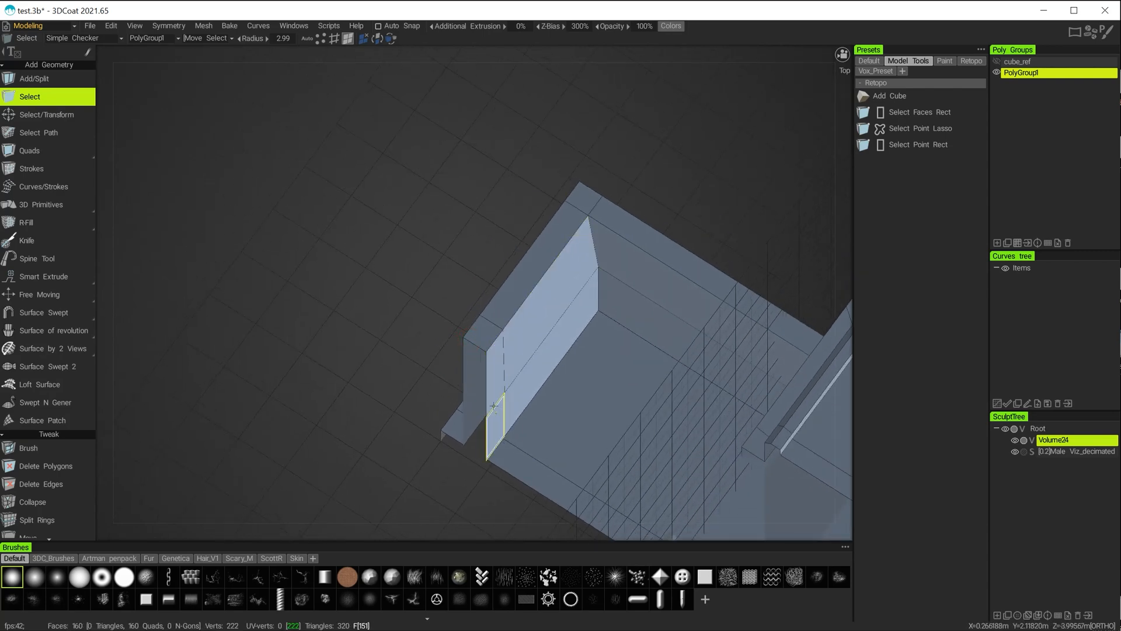
drag(386, 337, 550, 313)
drag(561, 470, 513, 462)
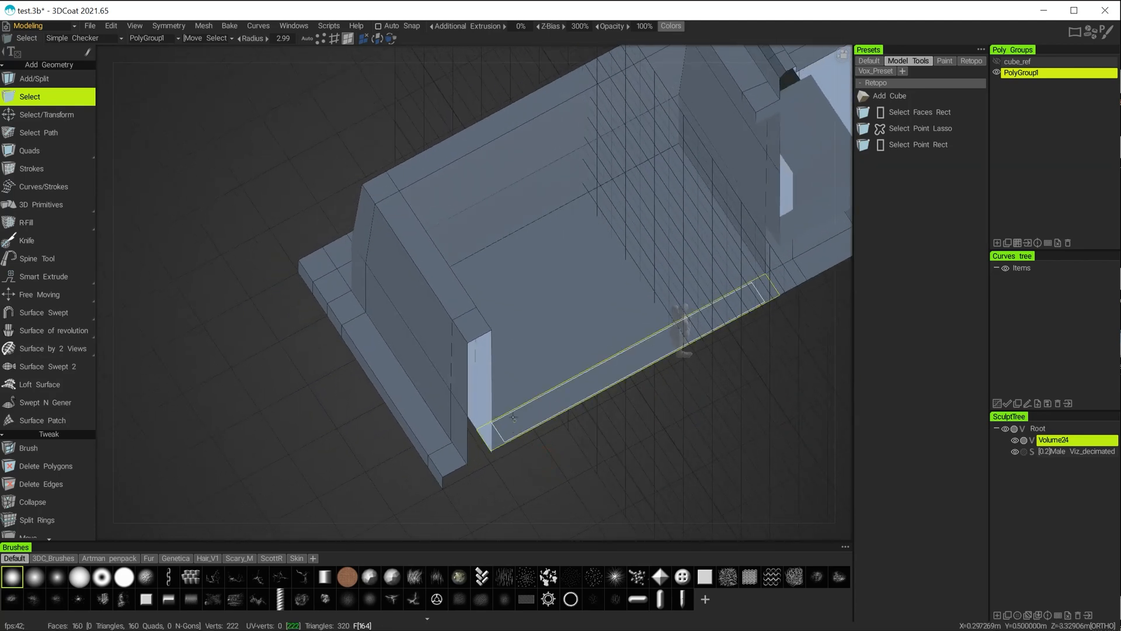
drag(512, 413, 600, 374)
alt+right_drag(466, 376, 545, 373)
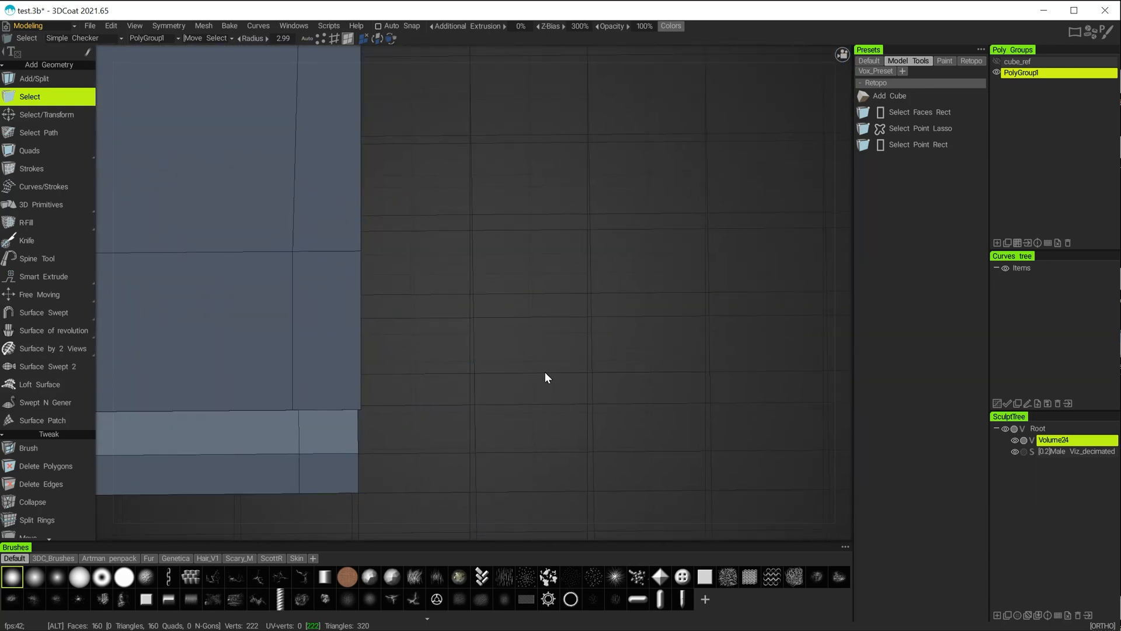
alt+middle_drag(545, 372, 651, 475)
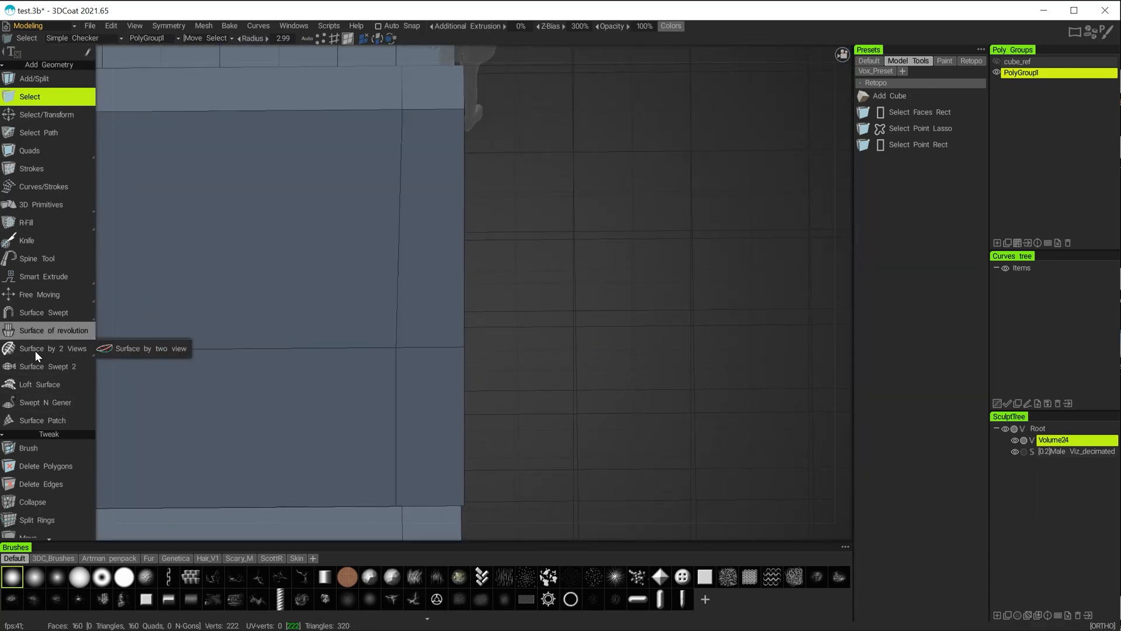
Step: Use Slide Edges with Edge Loops enabled to slide the end wall's vertical loop in line with the ledge's split edge
scroll(34, 356, down, 6)
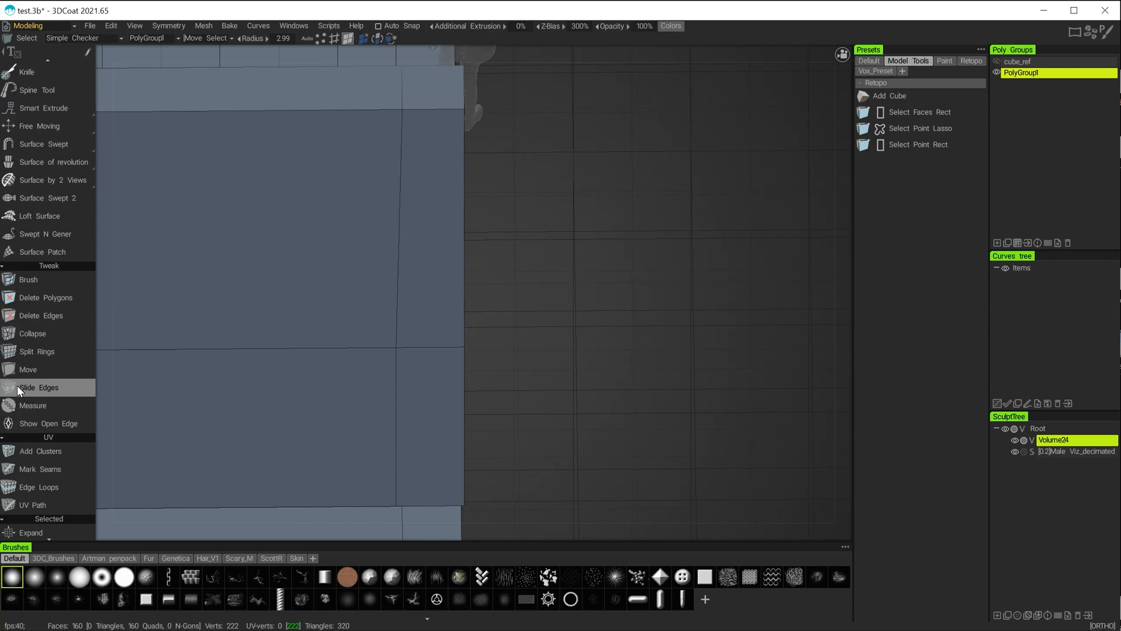
click(18, 388)
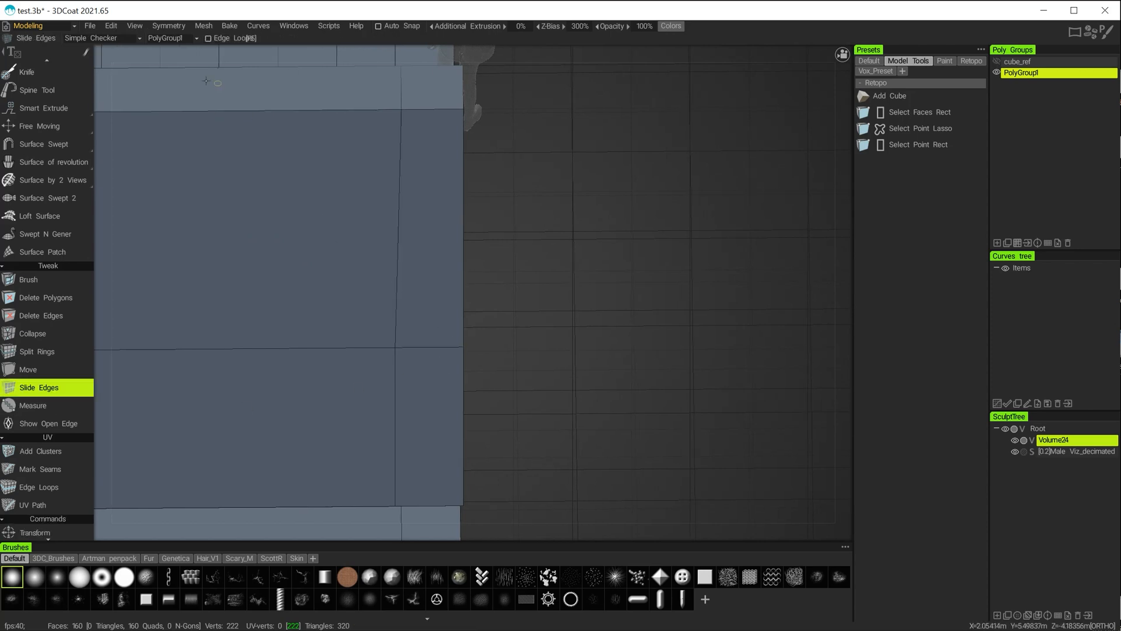
click(208, 38)
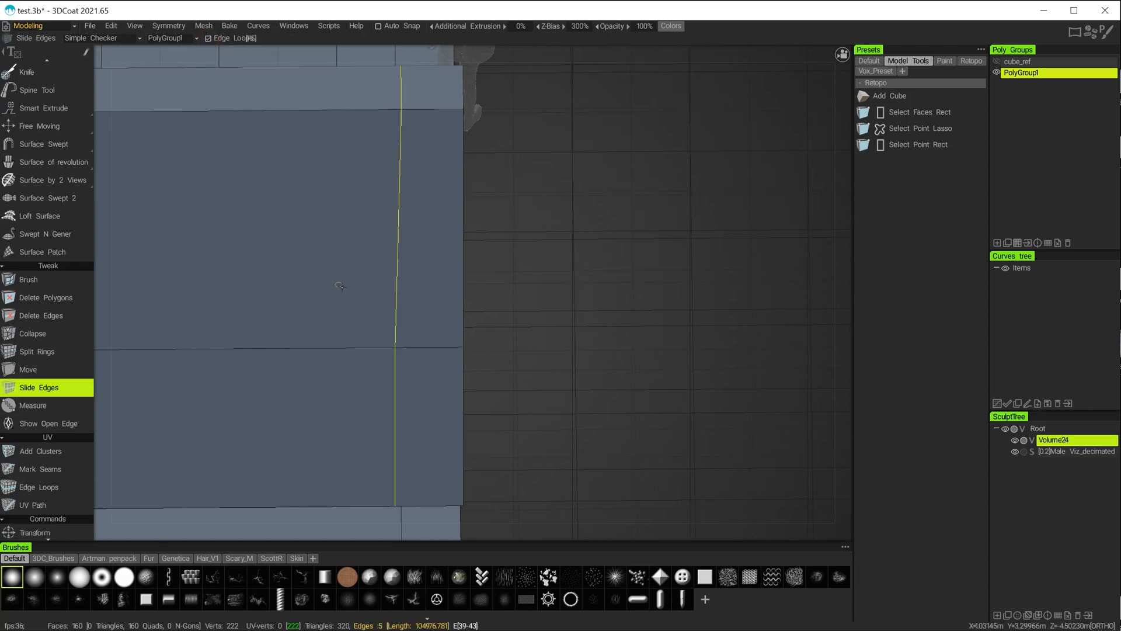
drag(402, 315, 414, 317)
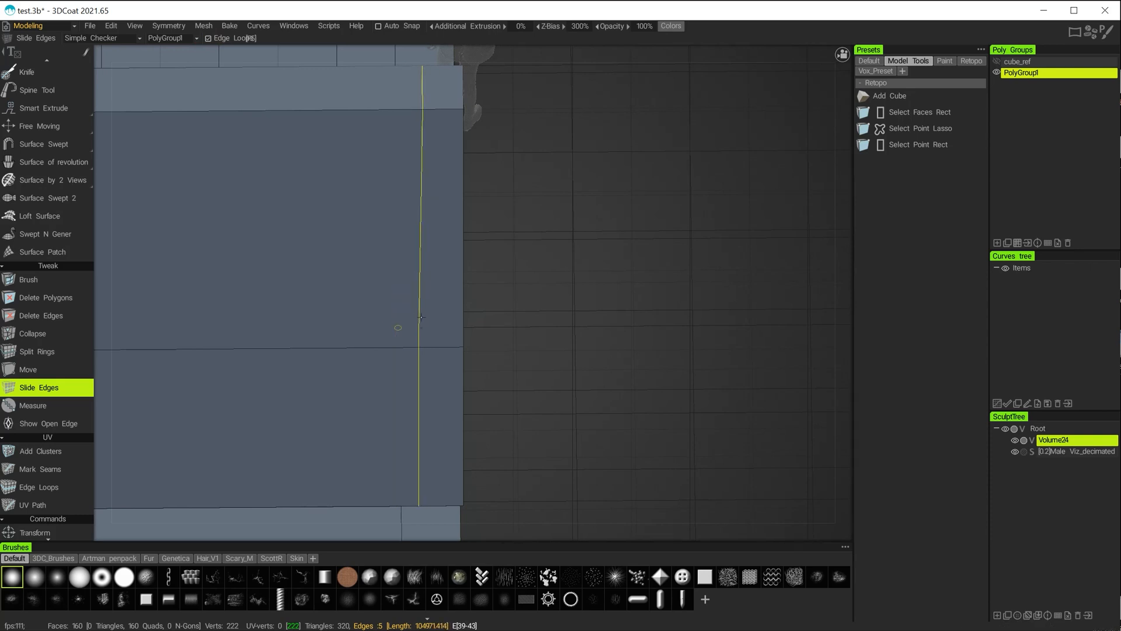
drag(416, 319, 417, 319)
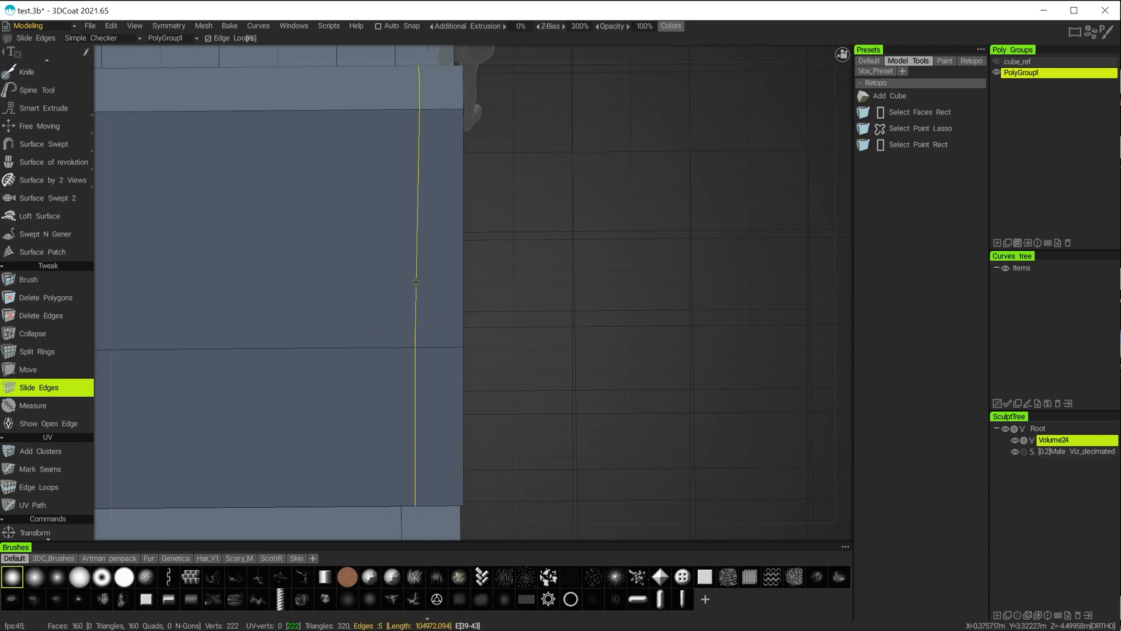
drag(417, 283, 415, 282)
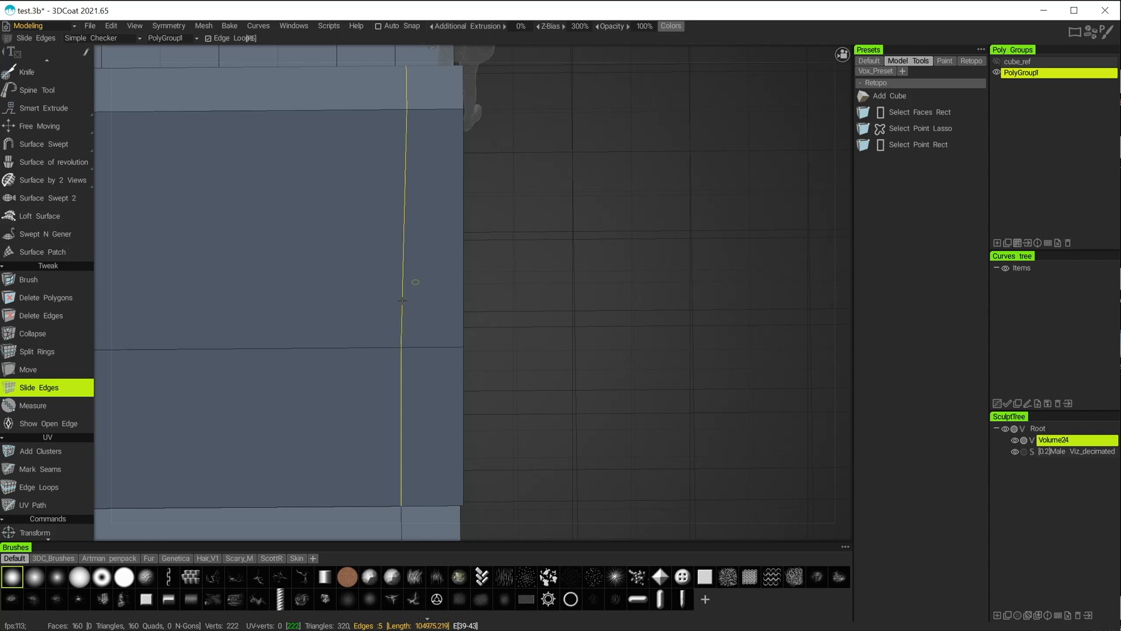
Step: Fine-tune the wall loop's slide at close range so its lower end meets the ledge's split edge exactly
alt+right_drag(498, 387, 527, 401)
alt+middle_drag(528, 399, 572, 85)
alt+right_drag(479, 332, 686, 267)
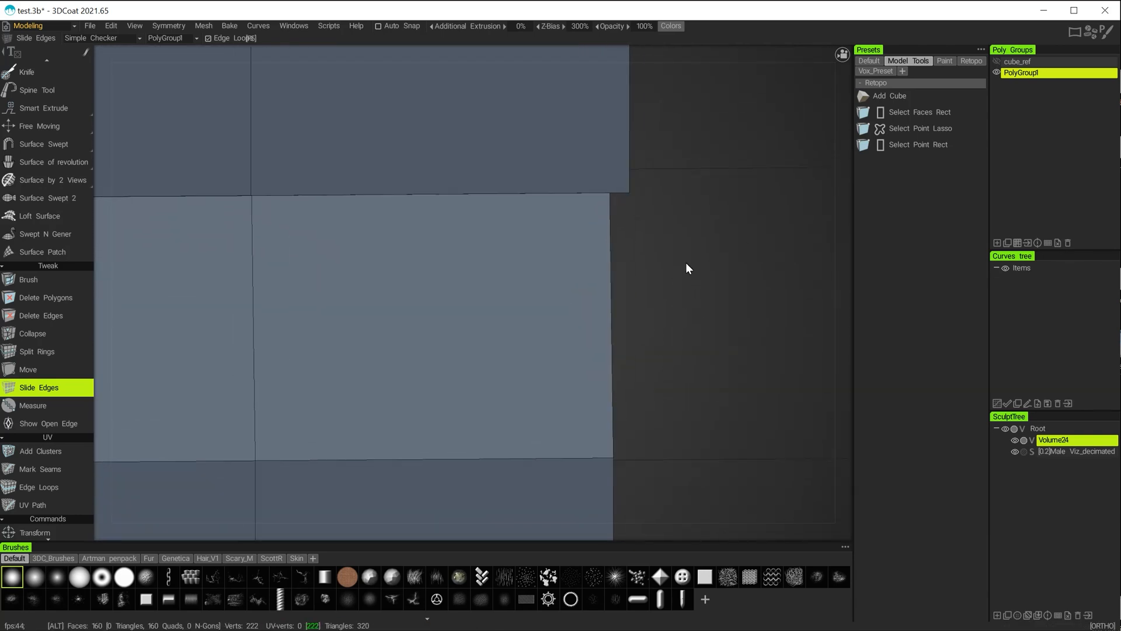
alt+middle_drag(686, 263, 760, 480)
alt+right_drag(569, 408, 613, 333)
alt+middle_drag(453, 401, 645, 196)
alt+right_drag(467, 261, 742, 334)
alt+right_drag(300, 243, 349, 276)
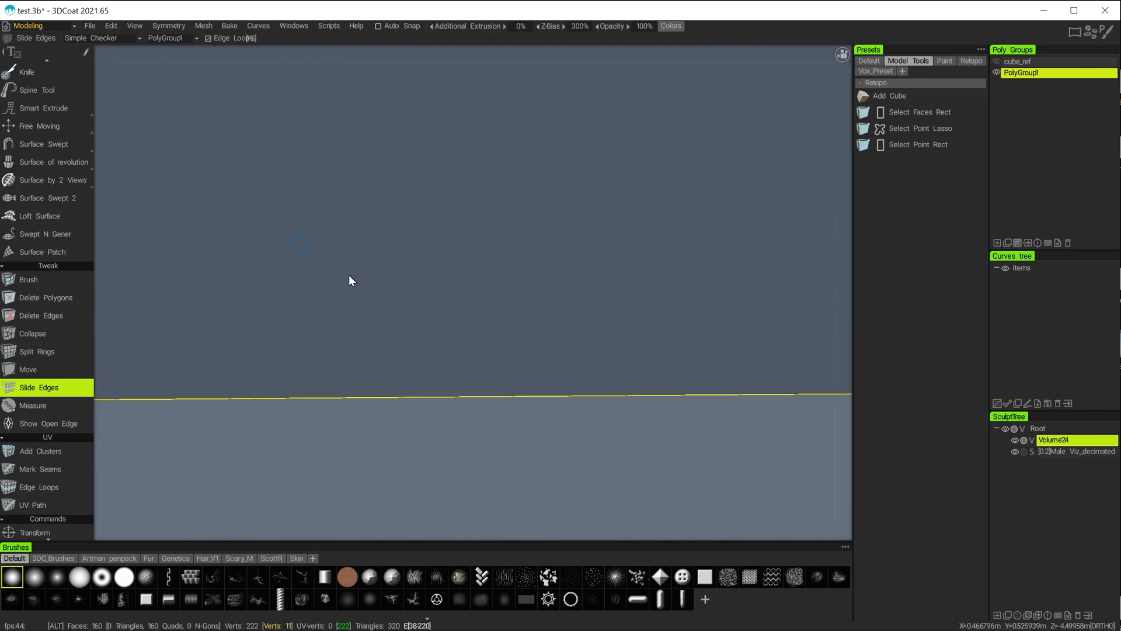
alt+middle_drag(341, 267, 637, 276)
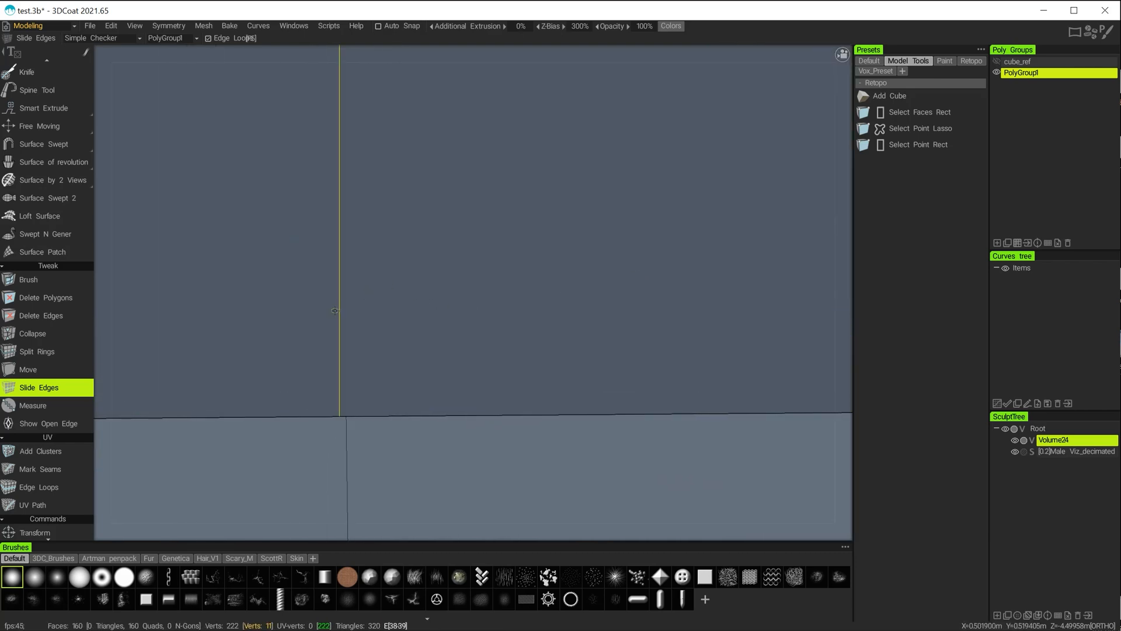
drag(334, 311, 335, 314)
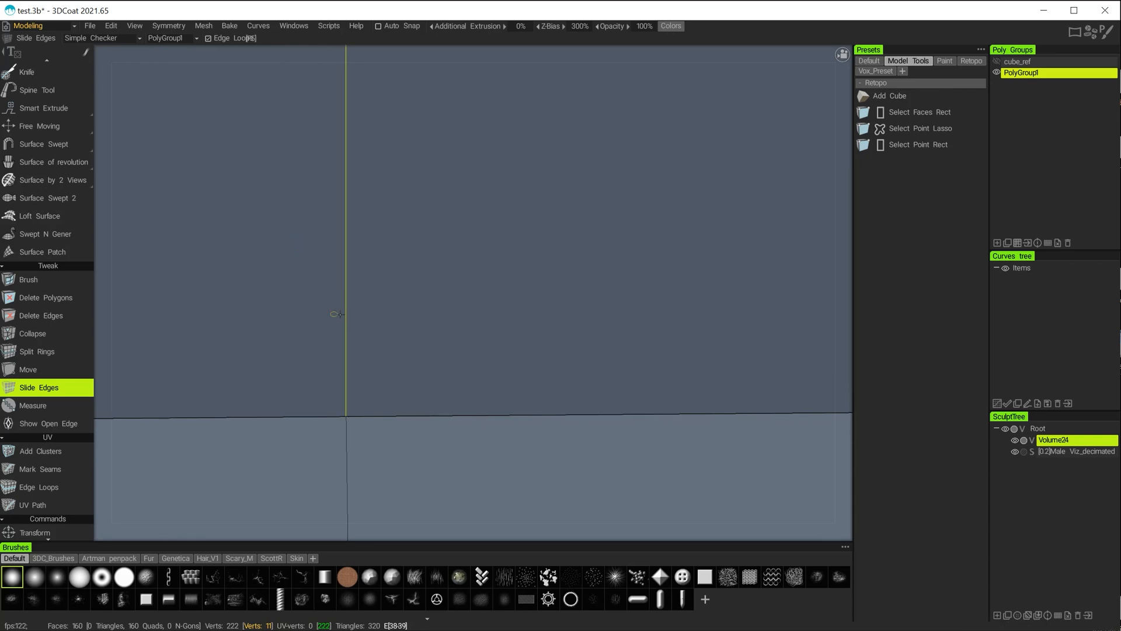
Step: Examine the junction of the wall's loop and the ledge's split edge from several angles
mouse_move(551, 362)
alt+right_down()
mouse_move(102, 200)
mouse_move(8, 194)
alt+right_up()
alt+right_drag(461, 283, 257, 221)
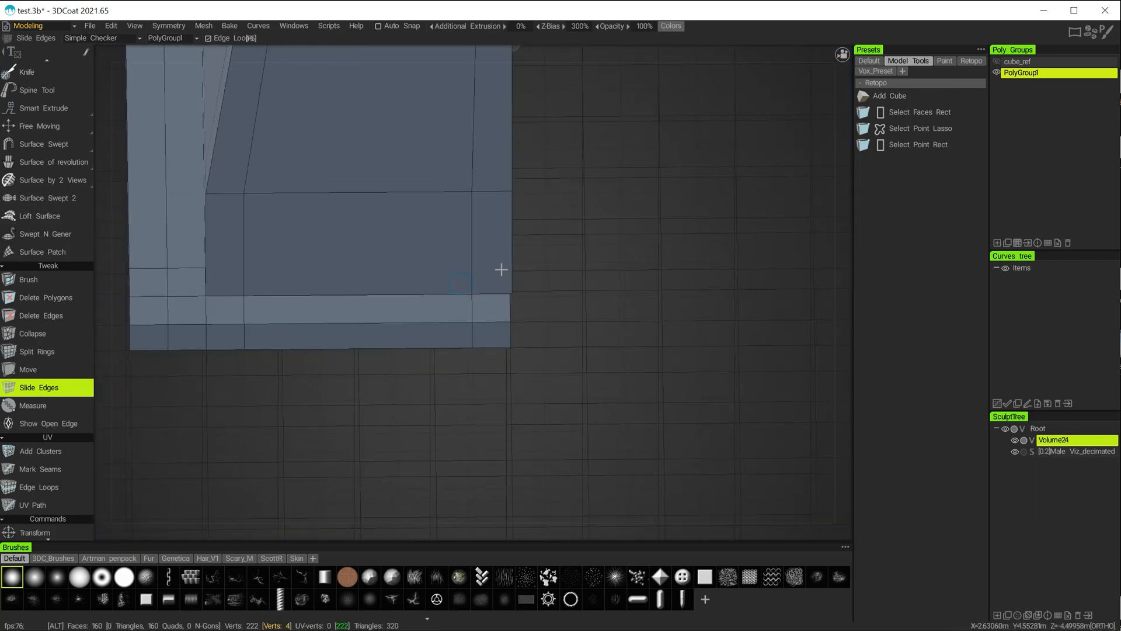
alt+drag(501, 269, 613, 358)
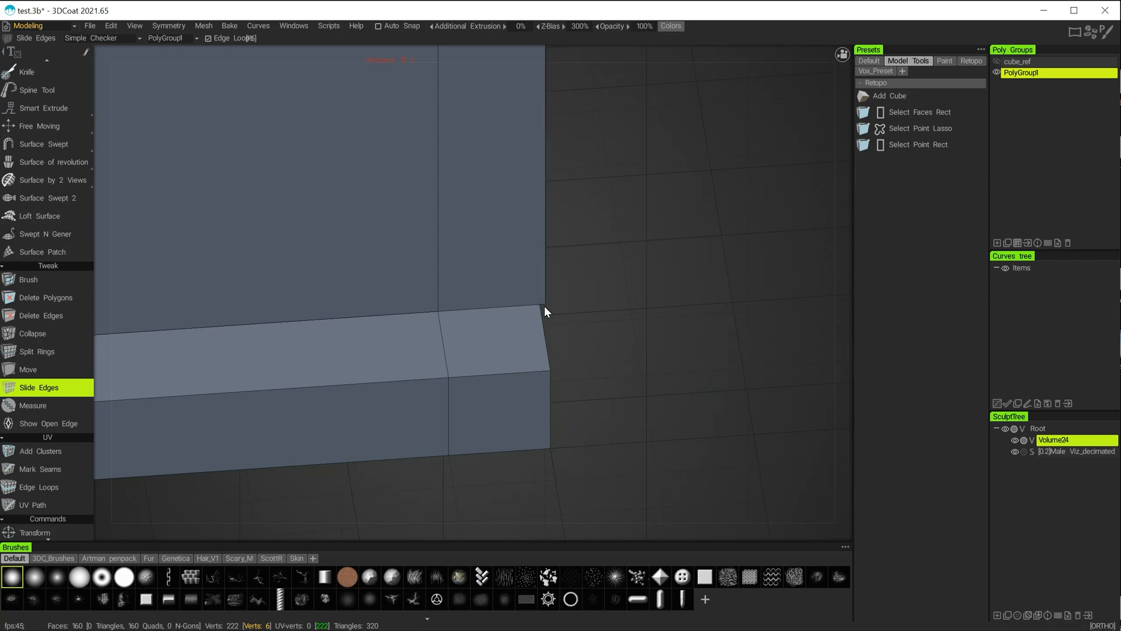
alt+drag(633, 322, 616, 391)
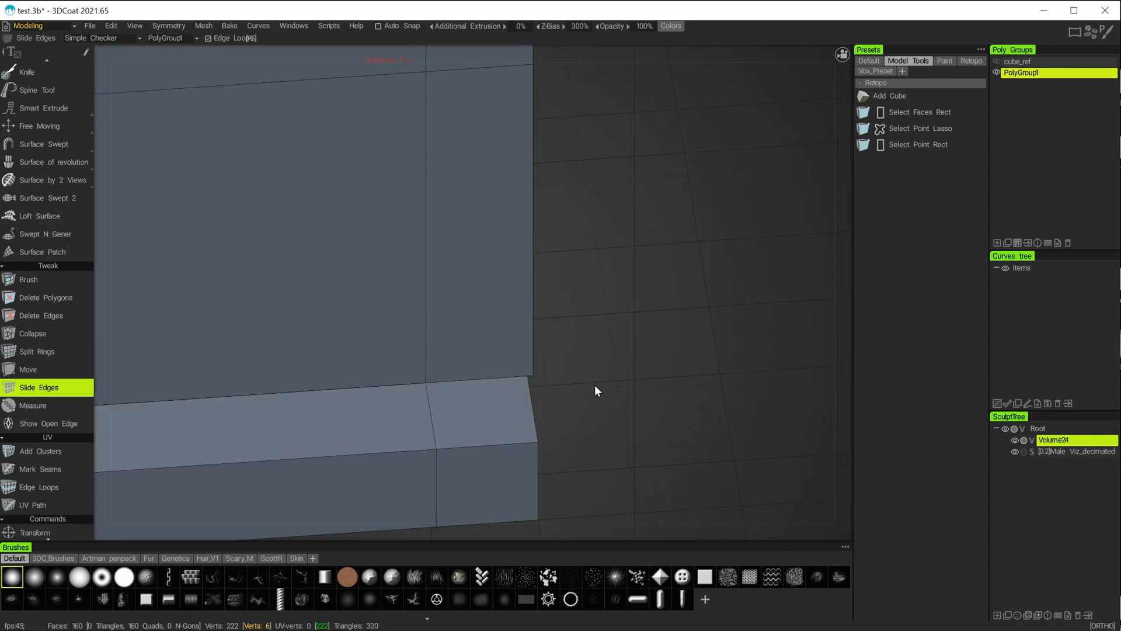
alt+drag(594, 384, 593, 303)
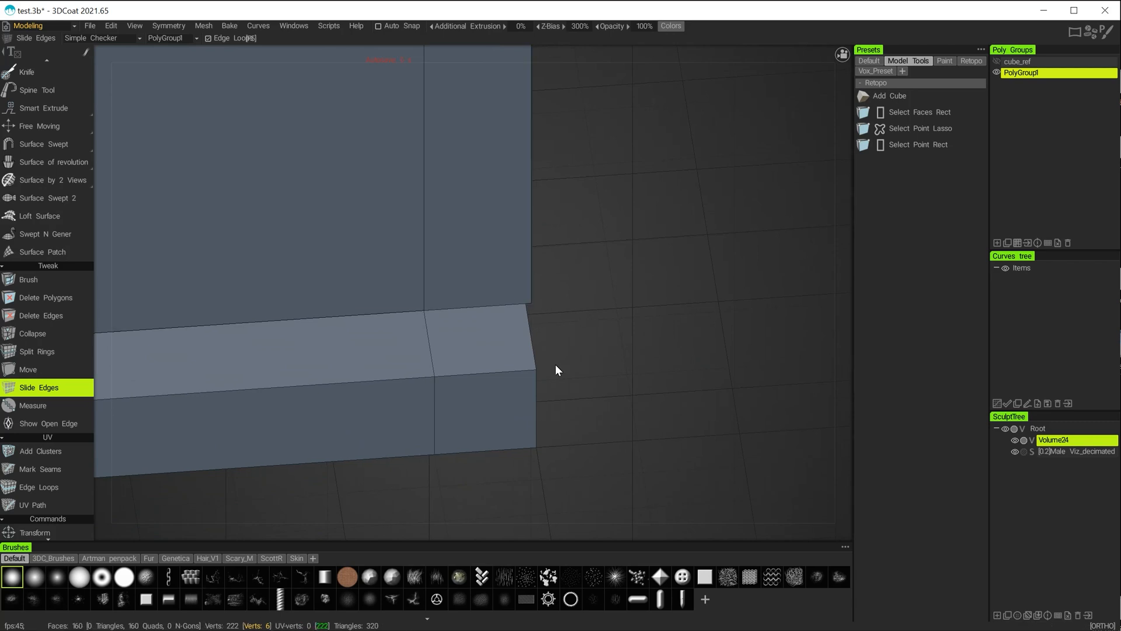
scroll(555, 371, up, 5)
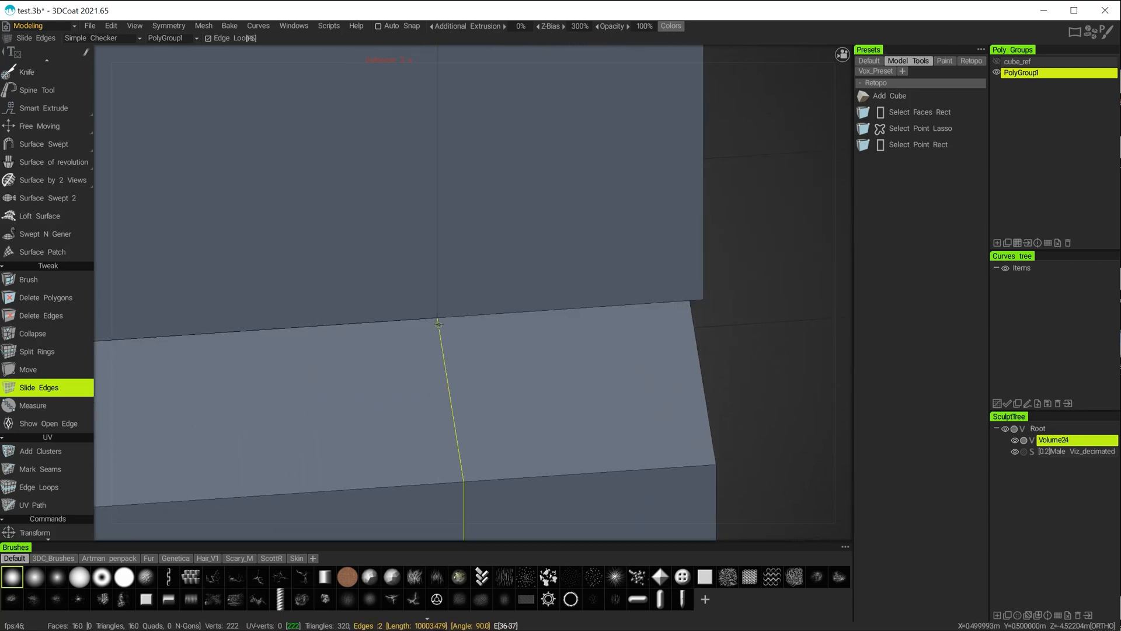
alt+drag(681, 380, 580, 326)
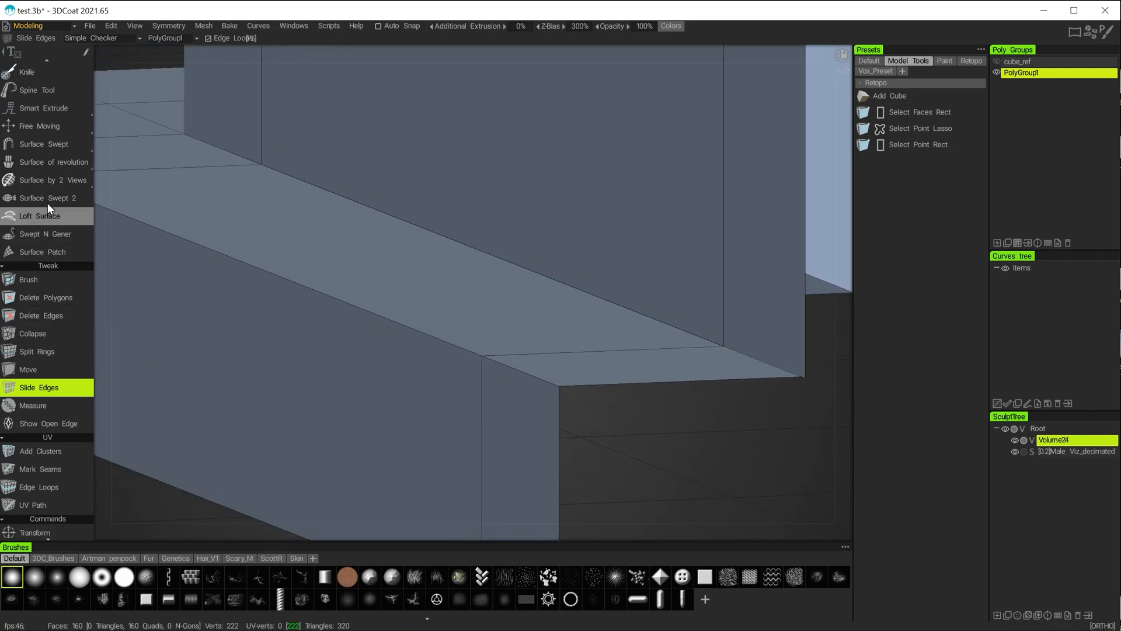
Step: Use the Move tool in vertex mode to pull the ledge's split-edge point away from the base of the wall's loop
scroll(54, 269, up, 3)
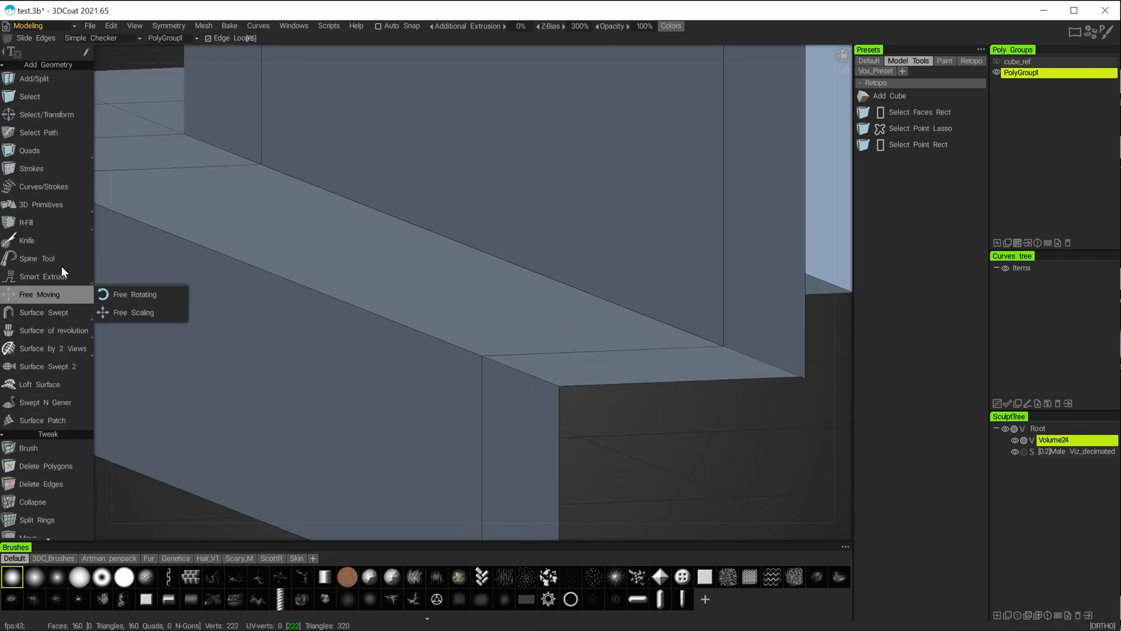
click(36, 97)
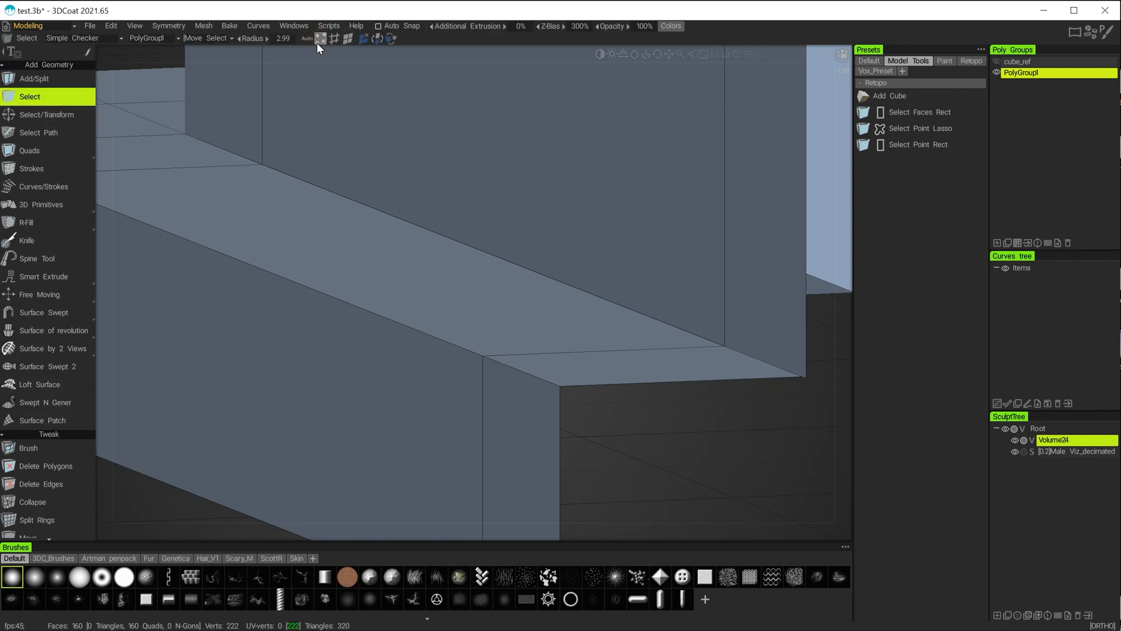
alt+drag(691, 436, 620, 369)
alt+middle_drag(619, 364, 635, 435)
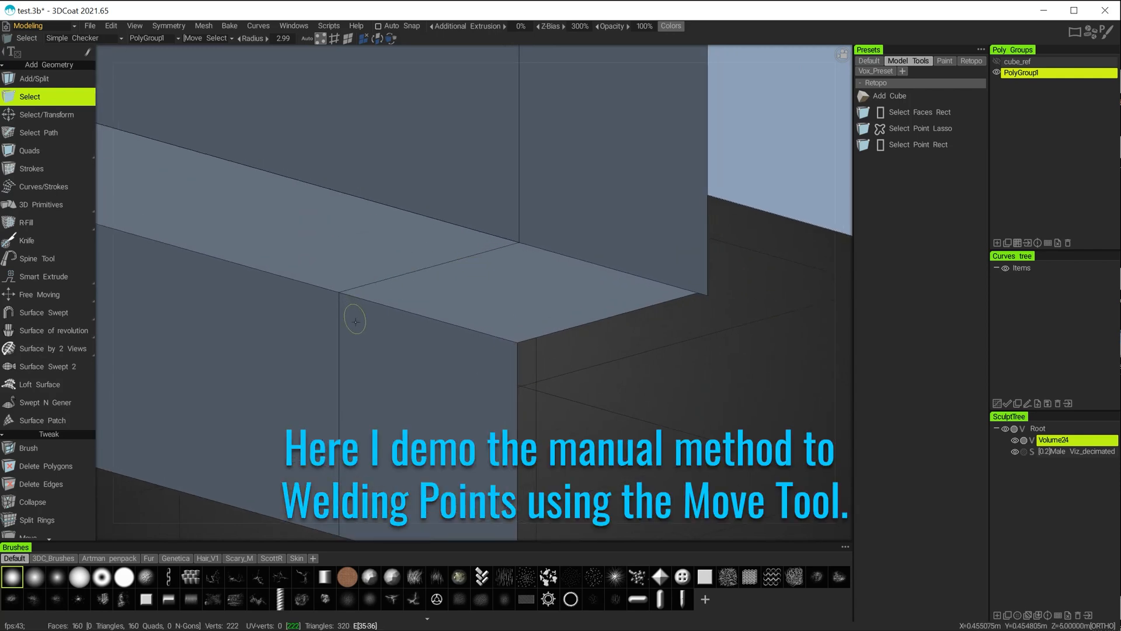
alt+middle_drag(477, 308, 449, 370)
alt+right_drag(473, 345, 602, 363)
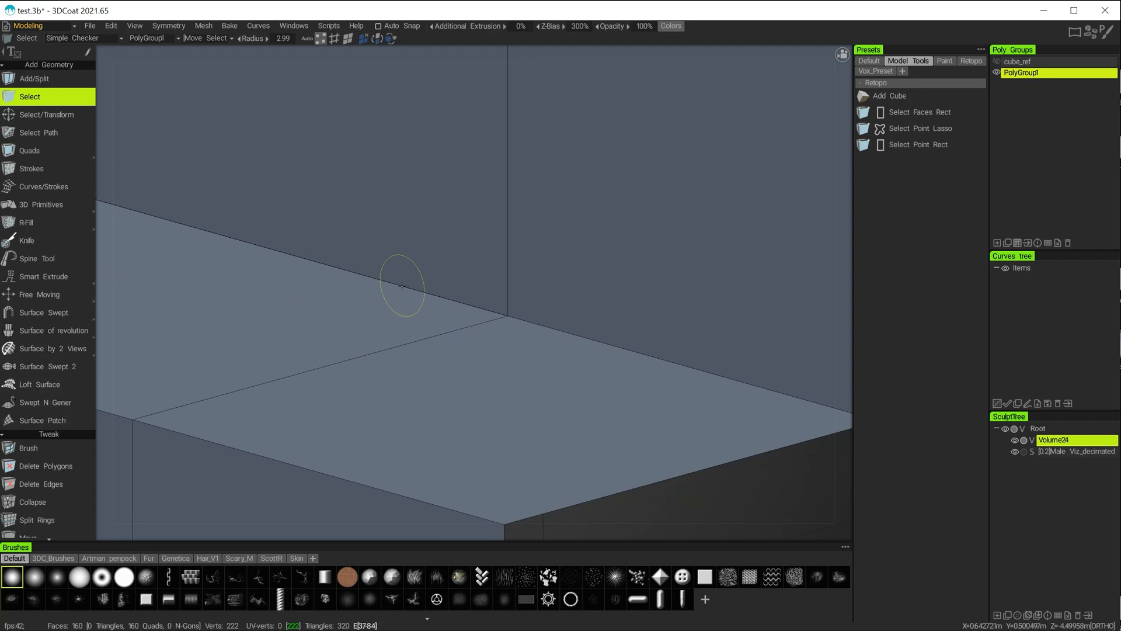
key(space)
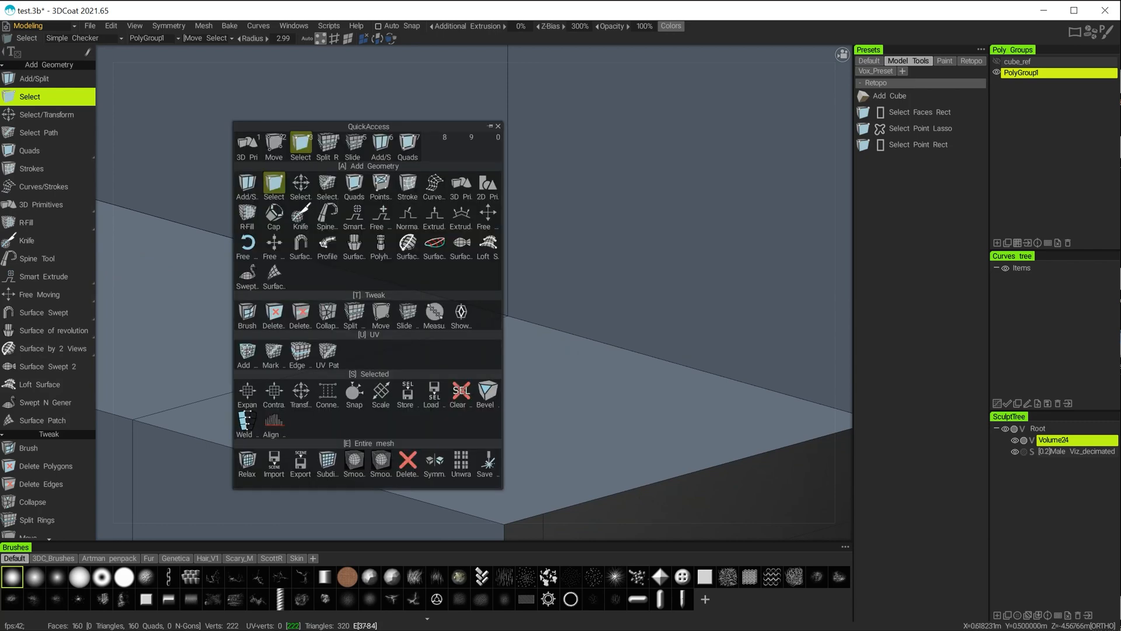
click(383, 315)
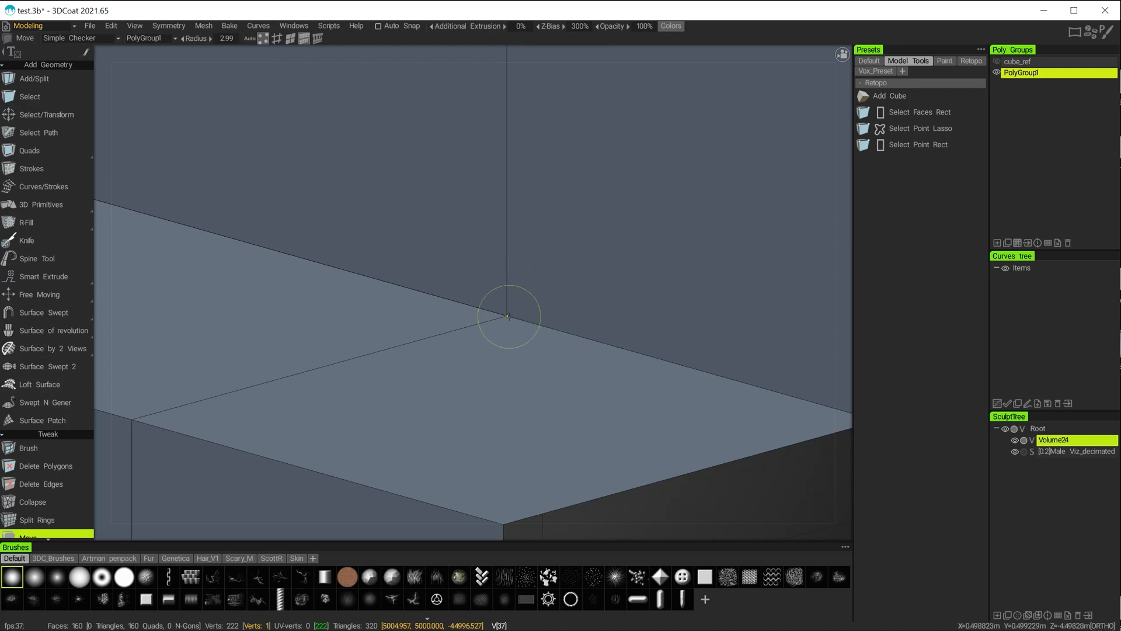
drag(507, 316, 497, 328)
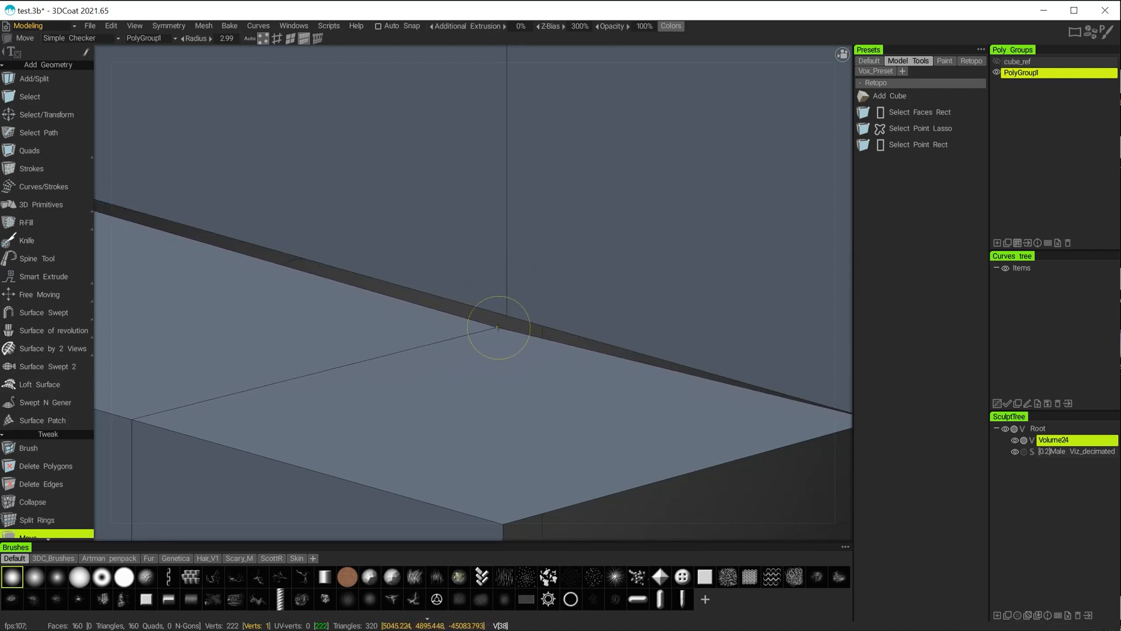
Step: Try to move the point at the base of the wall's loop upward, and undo the move
mouse_move(452, 379)
alt+mouse_down()
mouse_move(397, 366)
mouse_move(402, 357)
alt+mouse_up()
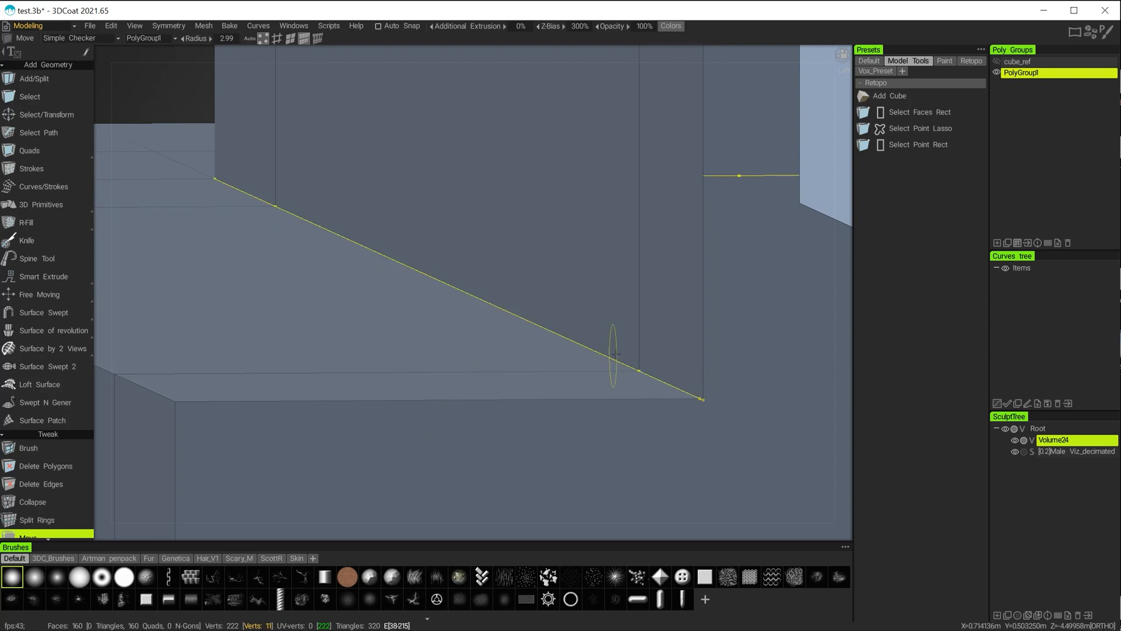
drag(640, 364, 640, 356)
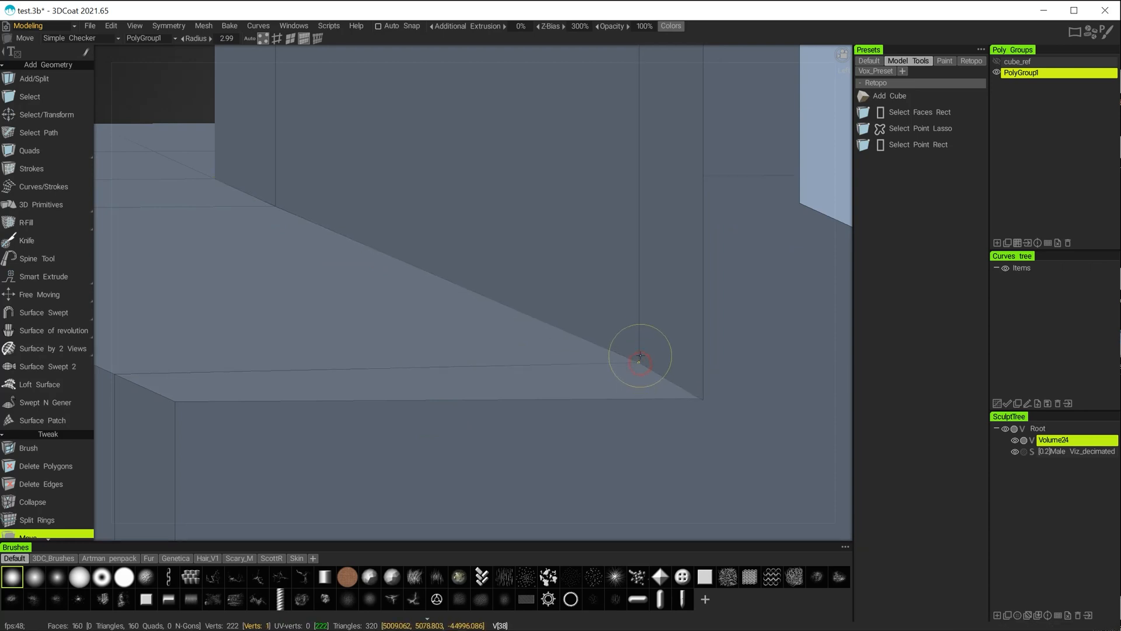
key(ctrl+z)
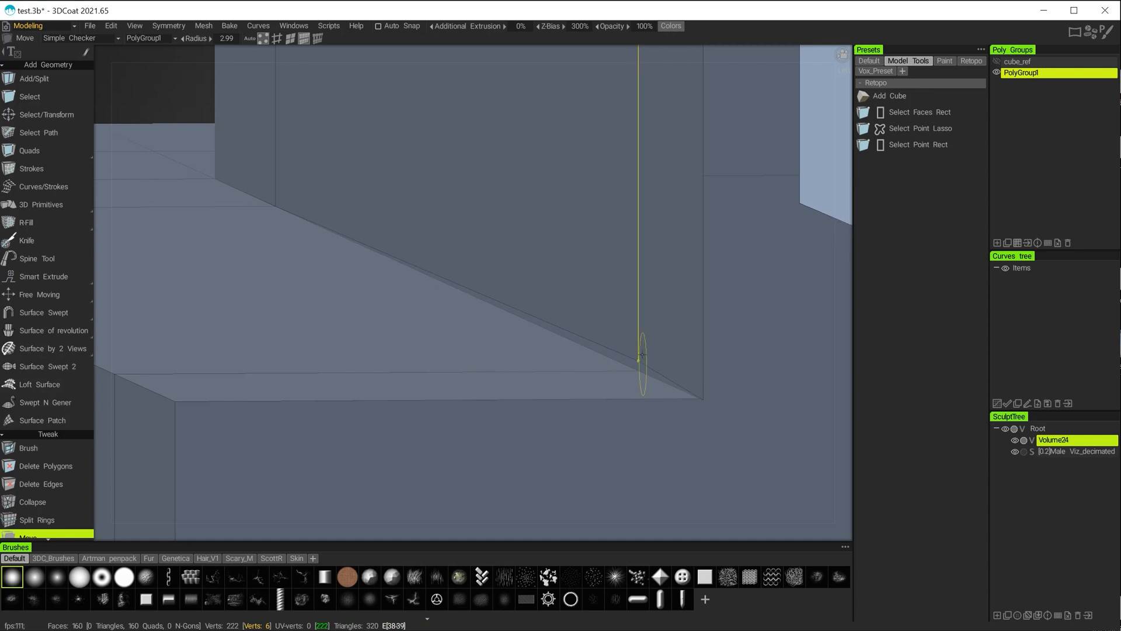
alt+drag(553, 345, 688, 387)
mouse_move(688, 387)
alt+middle_down()
mouse_move(252, 392)
mouse_move(108, 420)
alt+middle_up()
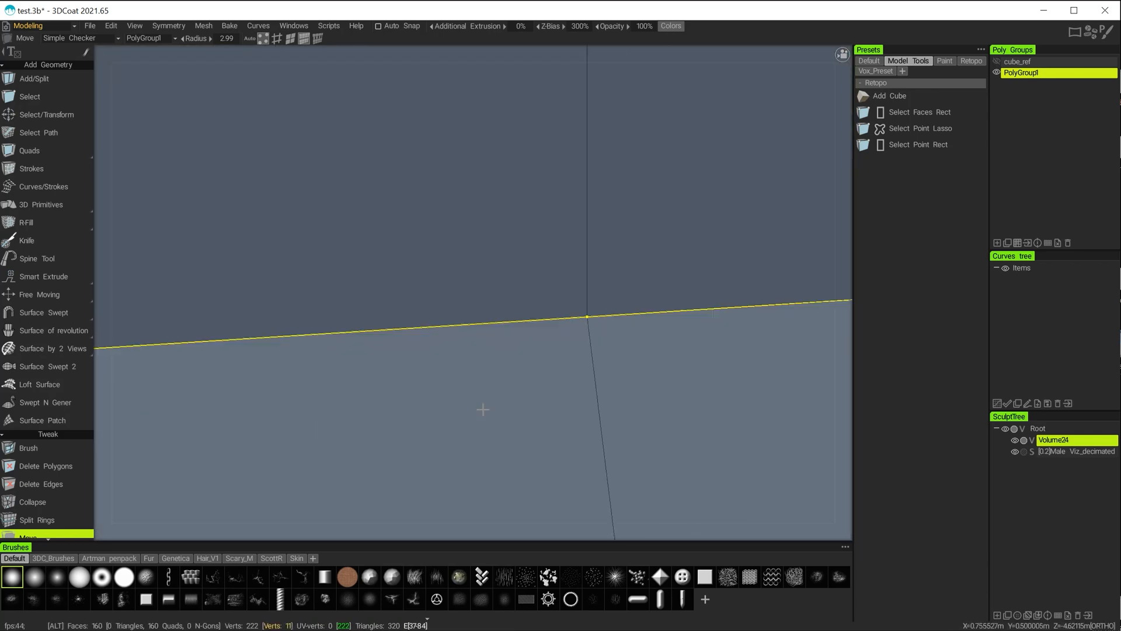
Step: Weld the point at the base of the wall's loop to the ledge's split-edge point, and undo a trial move of it
alt+middle_drag(607, 376, 705, 402)
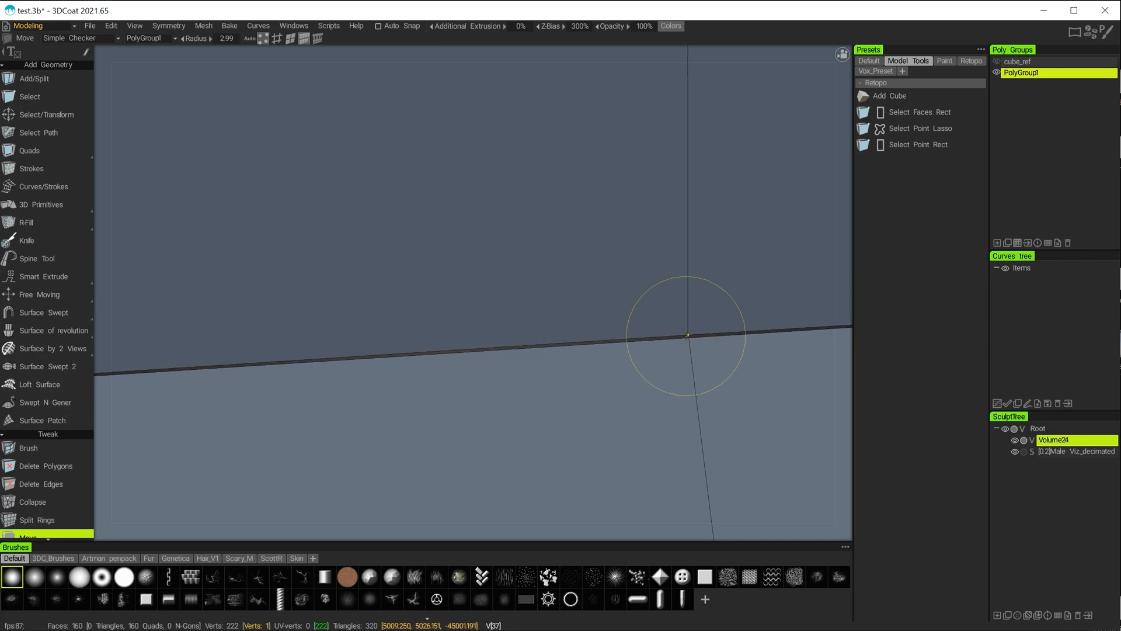
drag(686, 335, 688, 338)
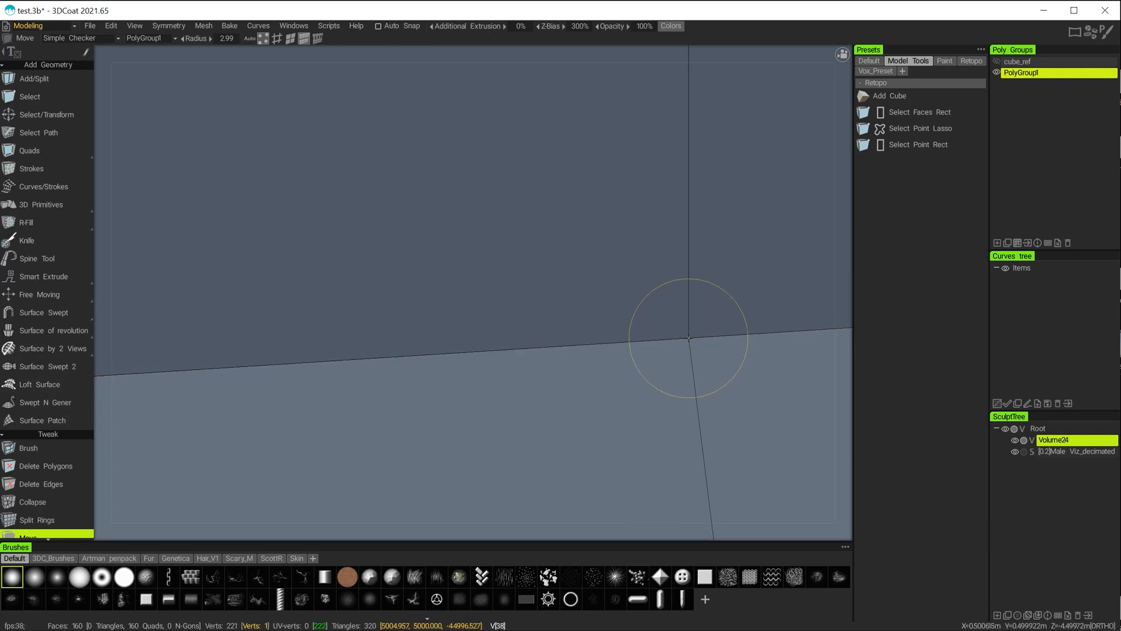
alt+drag(671, 393, 524, 339)
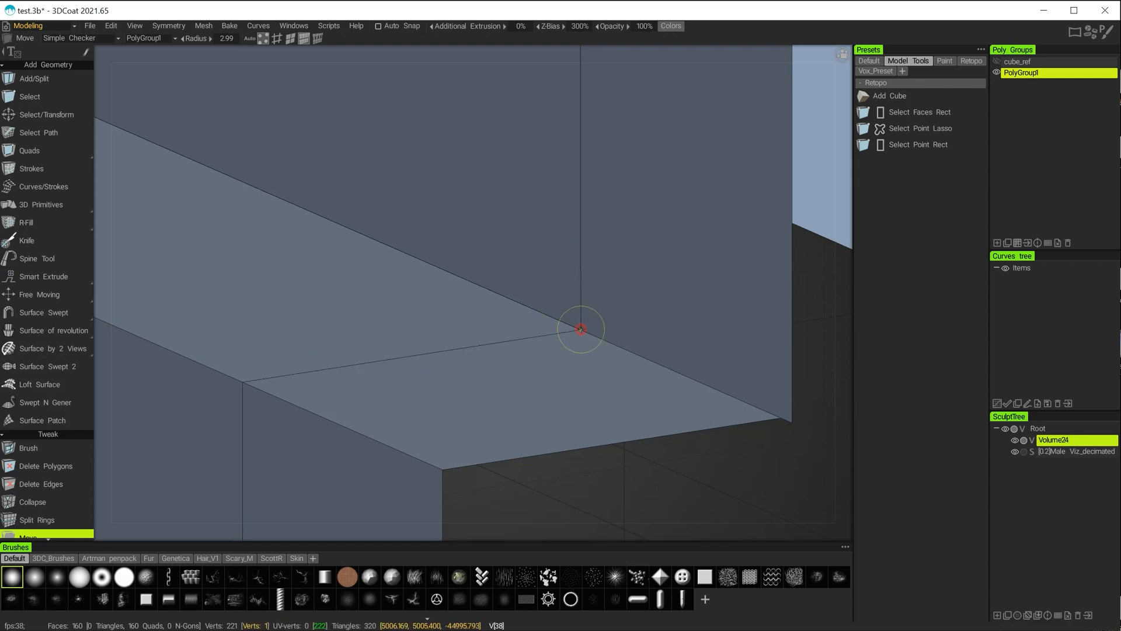
drag(580, 329, 579, 320)
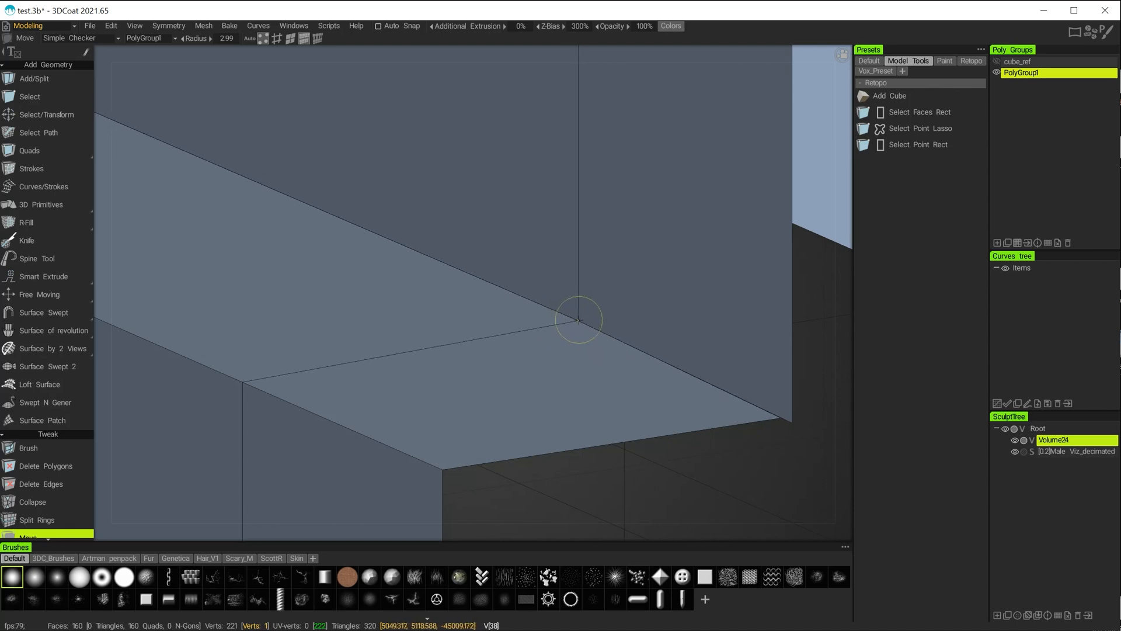
key(ctrl+z)
Step: Weld the ledge's split-edge point to the base of the loop near the other end of the same wall
alt+right_drag(521, 330, 403, 315)
alt+middle_drag(403, 316, 801, 503)
alt+middle_drag(259, 302, 534, 436)
mouse_move(444, 349)
alt+right_down()
mouse_move(478, 367)
mouse_move(485, 331)
alt+right_up()
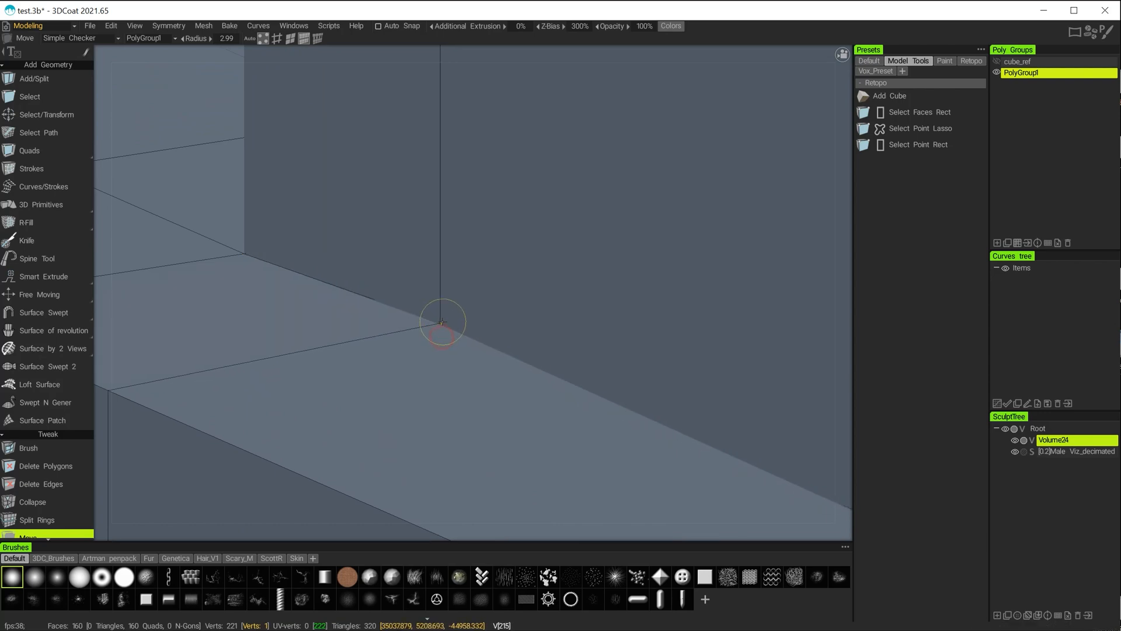
drag(441, 336, 431, 359)
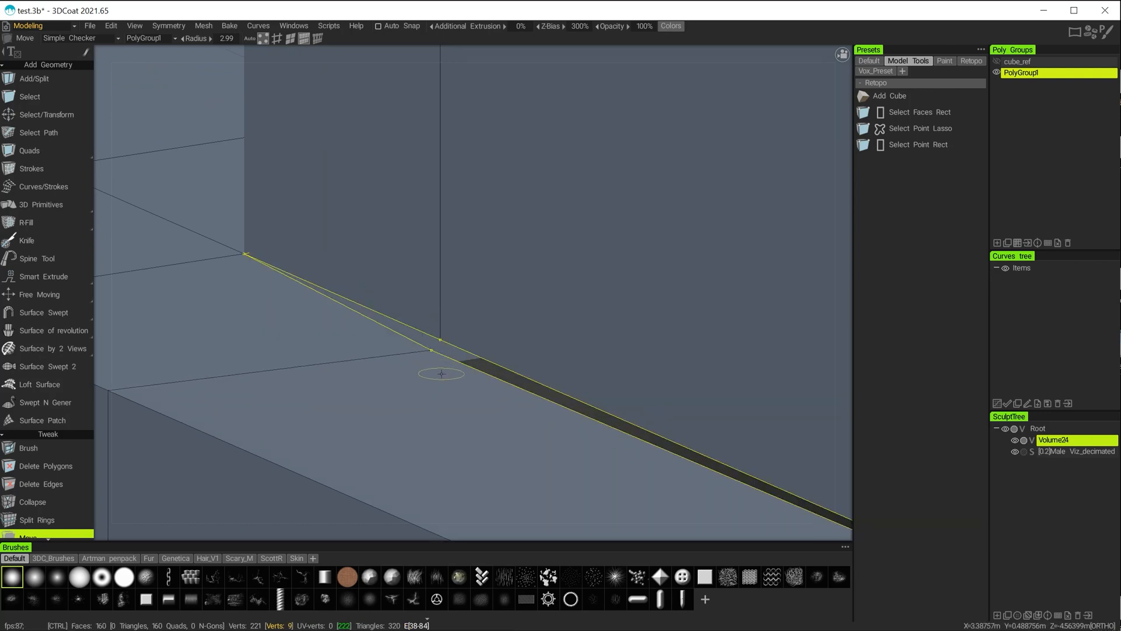
key(ctrl+z)
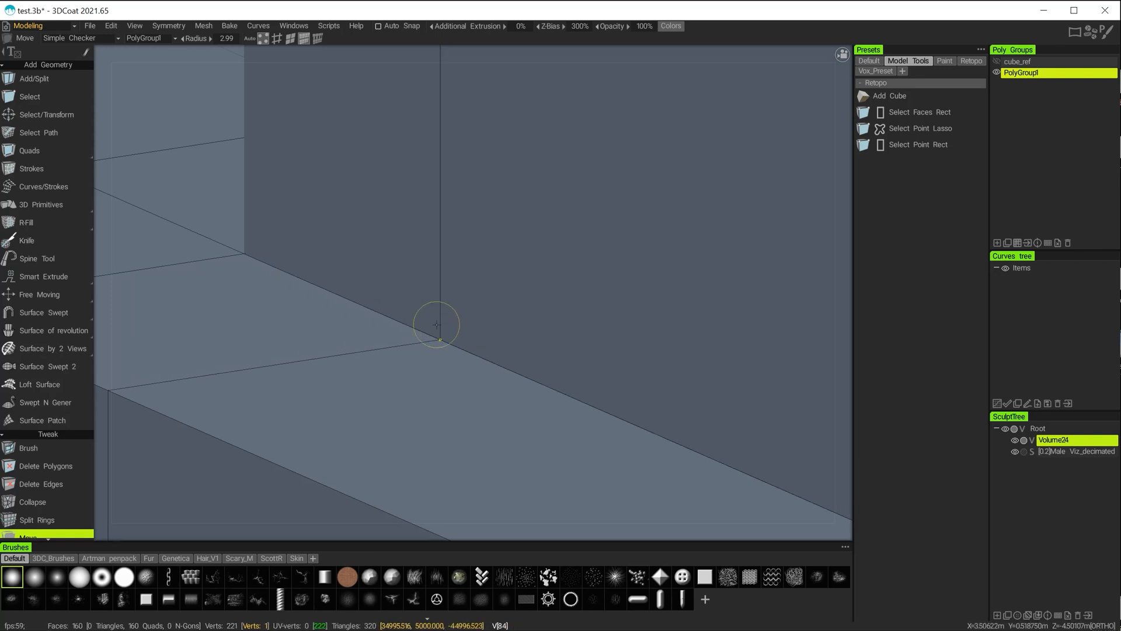
mouse_move(439, 338)
mouse_down()
mouse_move(456, 321)
mouse_move(447, 337)
mouse_move(436, 332)
mouse_up()
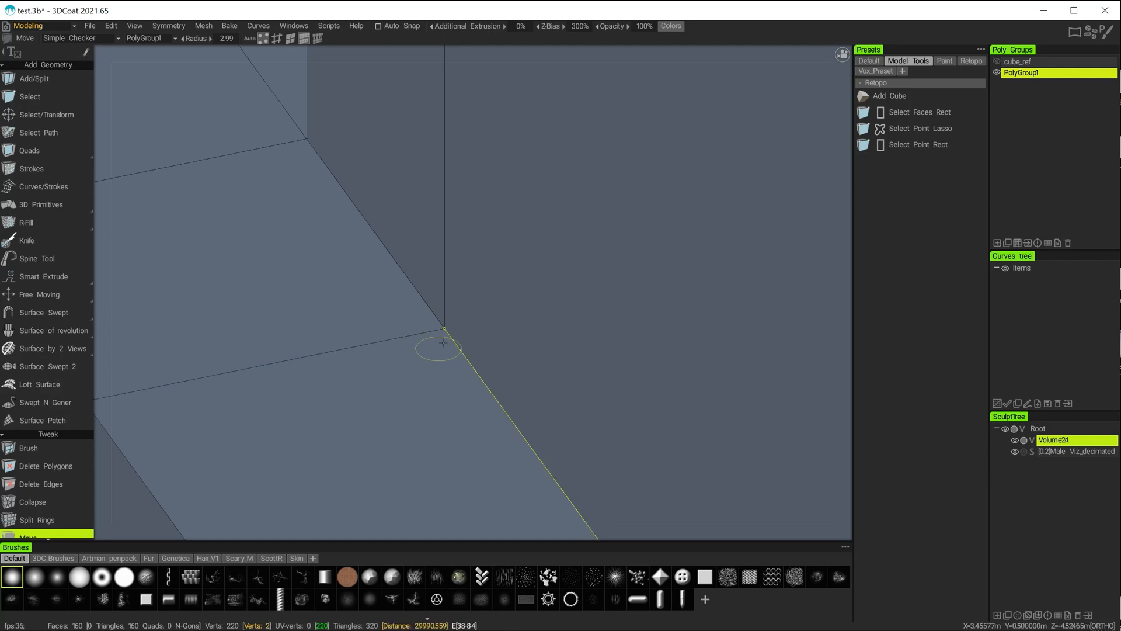
Step: Weld the wall's outer corner point and the base point of the loop just around the corner to the ledge
alt+drag(443, 342, 380, 319)
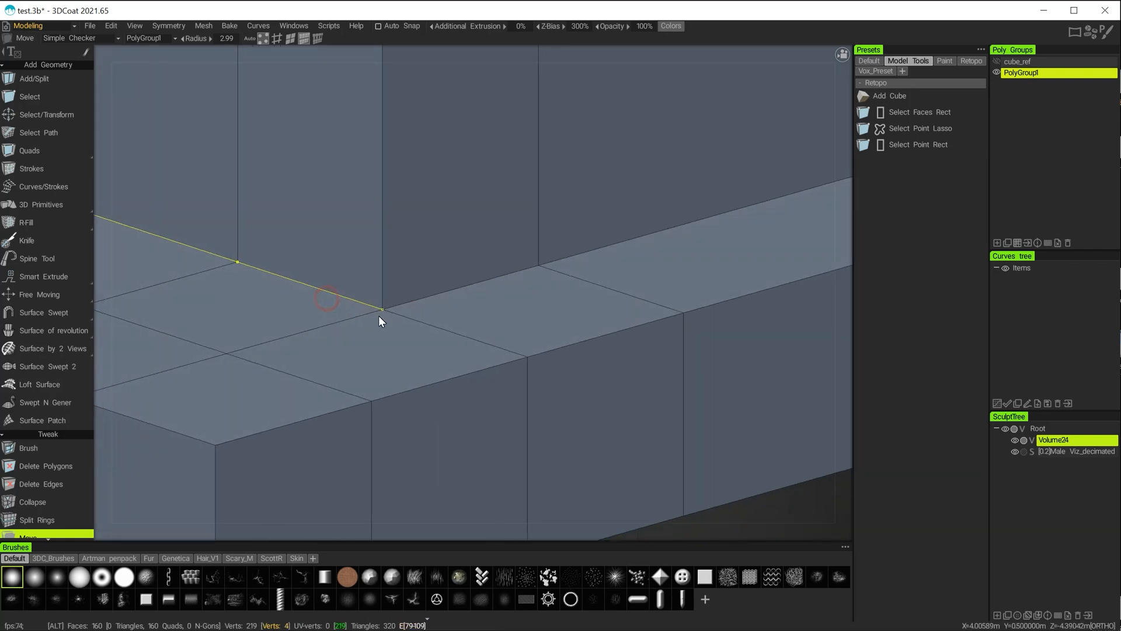
alt+middle_drag(380, 319, 547, 377)
drag(397, 318, 399, 325)
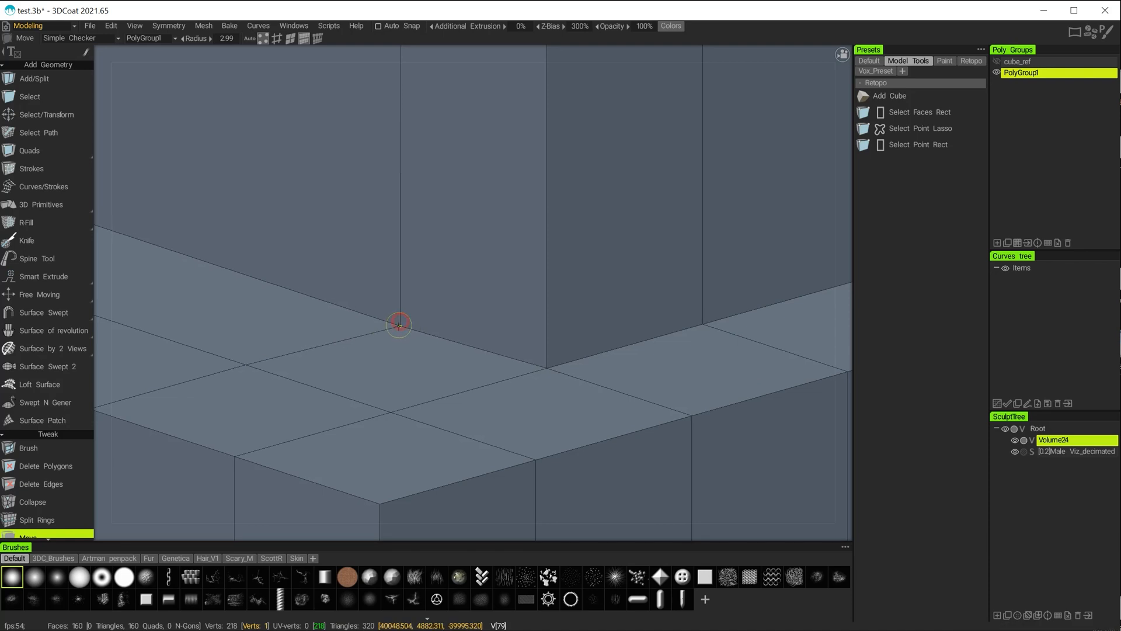
Step: Try moving the wall's base point at the far end of the side ledge, and undo the move
alt+right_drag(379, 368, 269, 312)
alt+middle_drag(465, 327, 814, 432)
alt+middle_drag(357, 338, 724, 418)
alt+right_drag(428, 329, 475, 311)
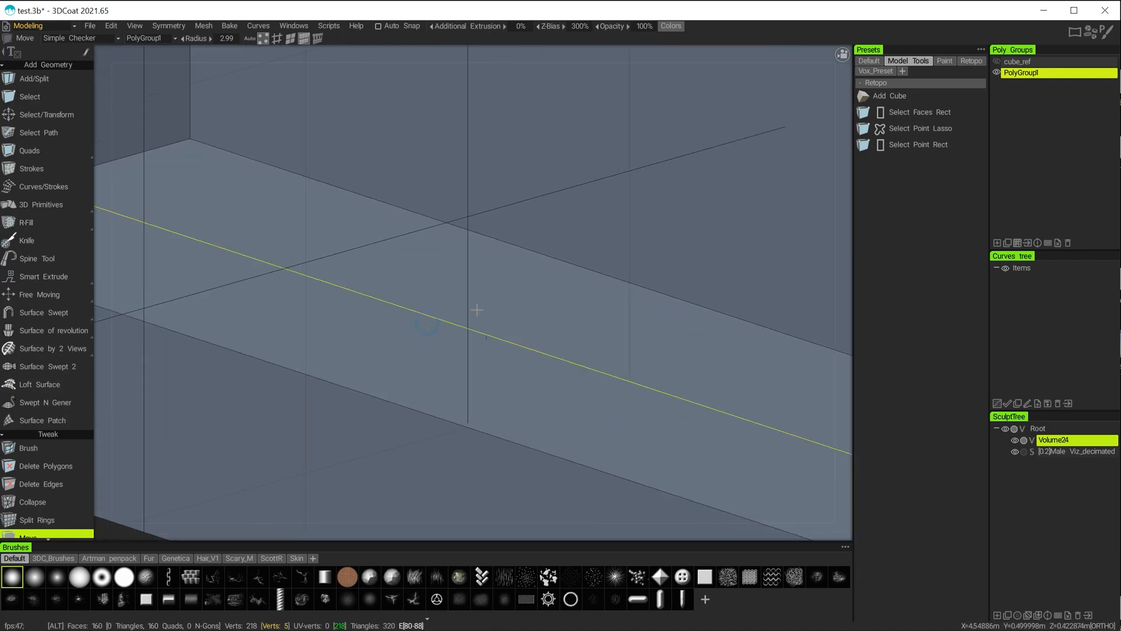
alt+drag(475, 310, 435, 286)
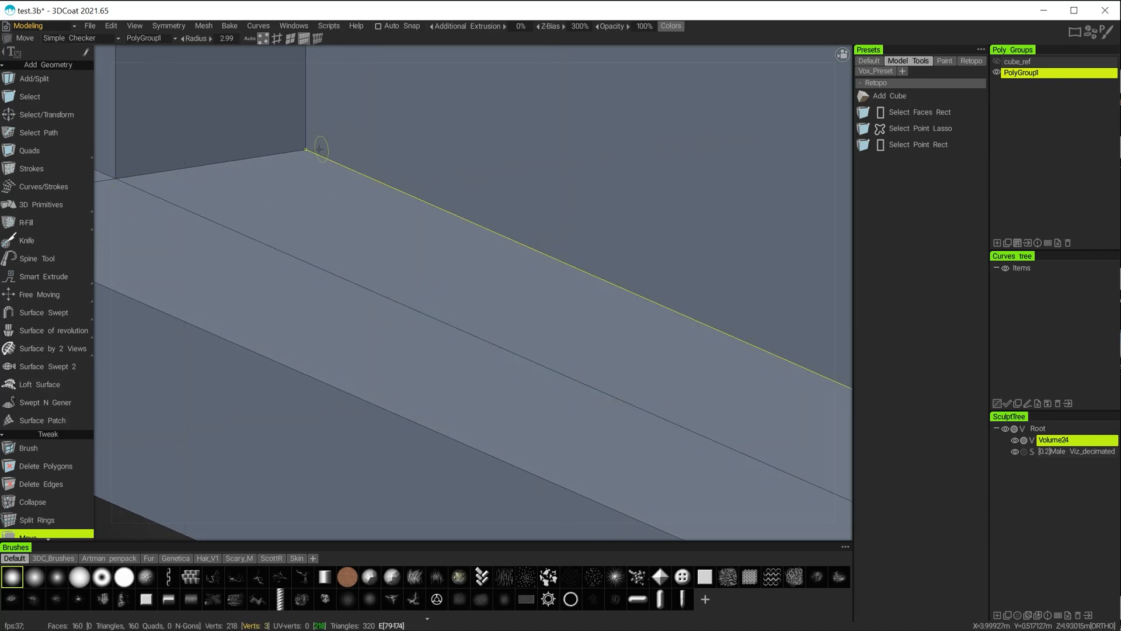
drag(306, 149, 301, 146)
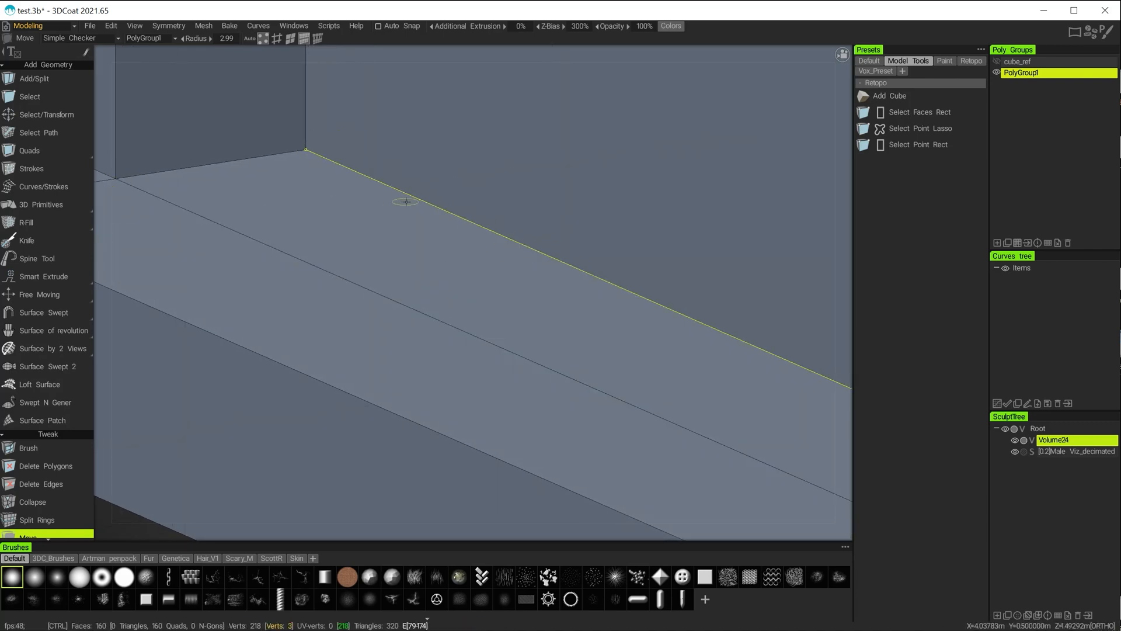
Step: Try moving the base point of the side wall's loop next to the outer corner, and undo the move
alt+right_drag(451, 209, 233, 209)
alt+middle_drag(566, 211, 348, 166)
alt+right_drag(531, 280, 654, 281)
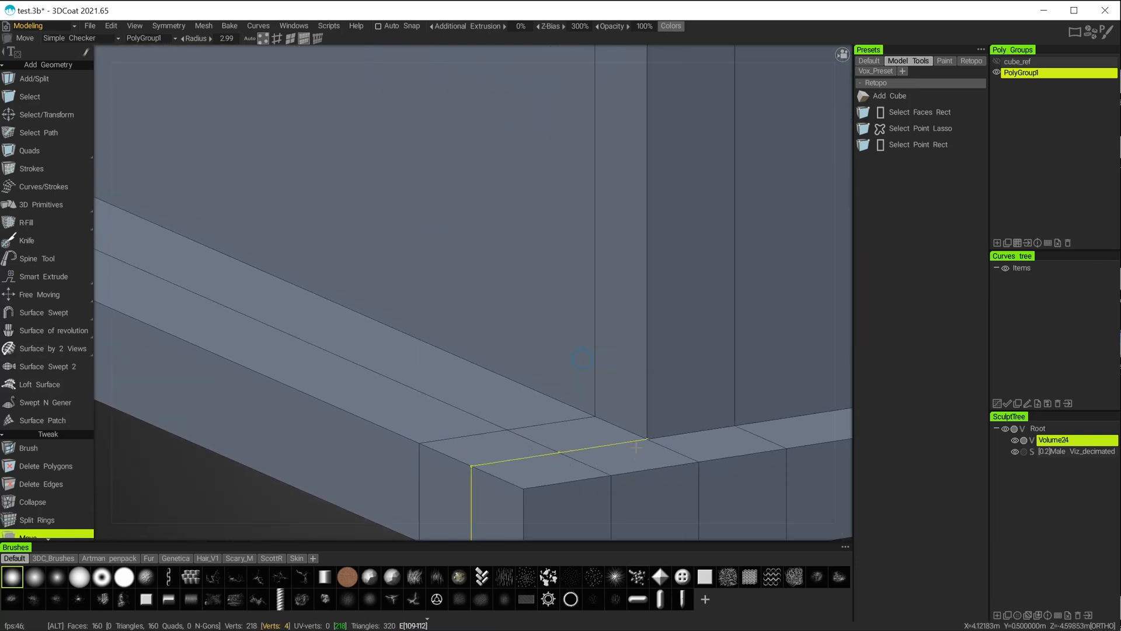
alt+right_drag(535, 408, 616, 435)
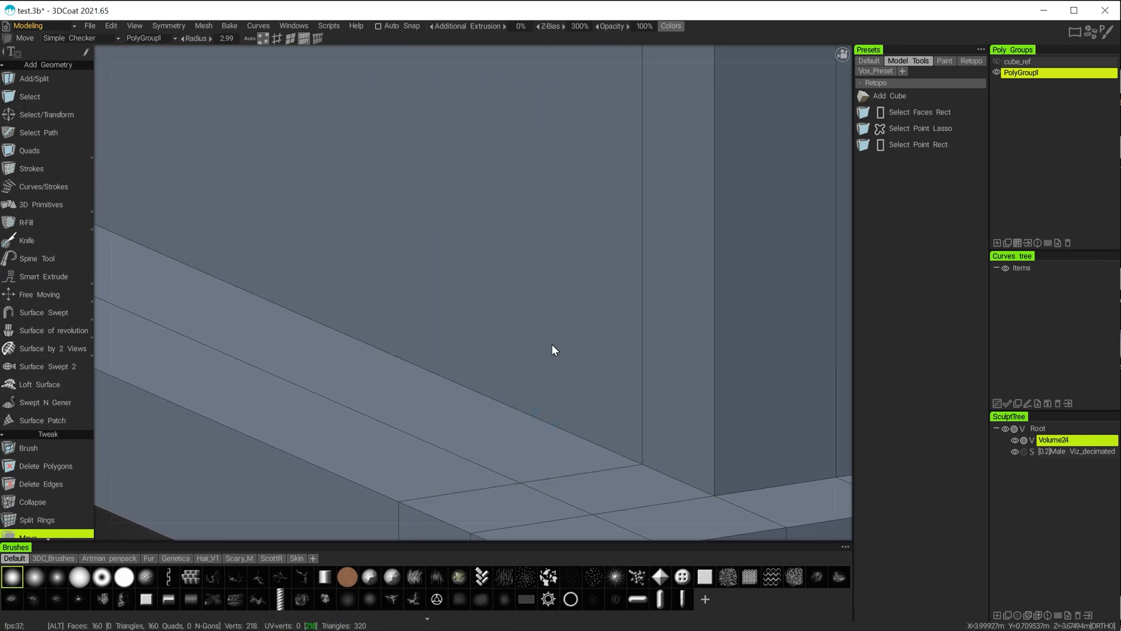
alt+middle_drag(553, 348, 413, 177)
alt+right_drag(481, 315, 545, 380)
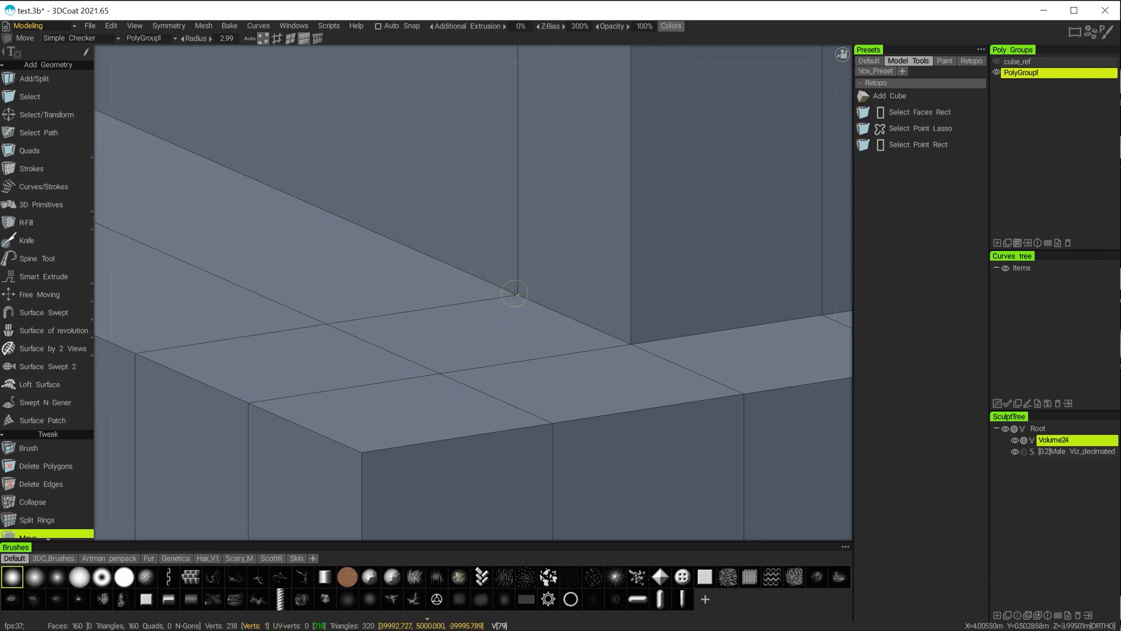
drag(517, 295, 509, 252)
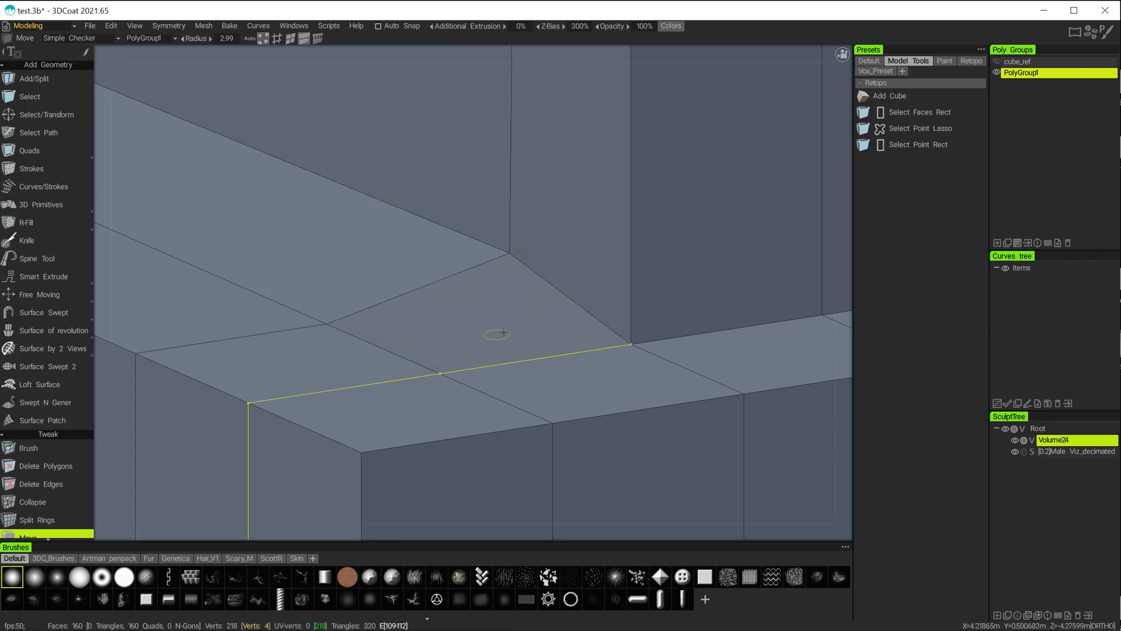
Step: Try moving the outer corner's base point and the end wall loop's neighbouring base point, undoing both moves
alt+drag(528, 316, 627, 342)
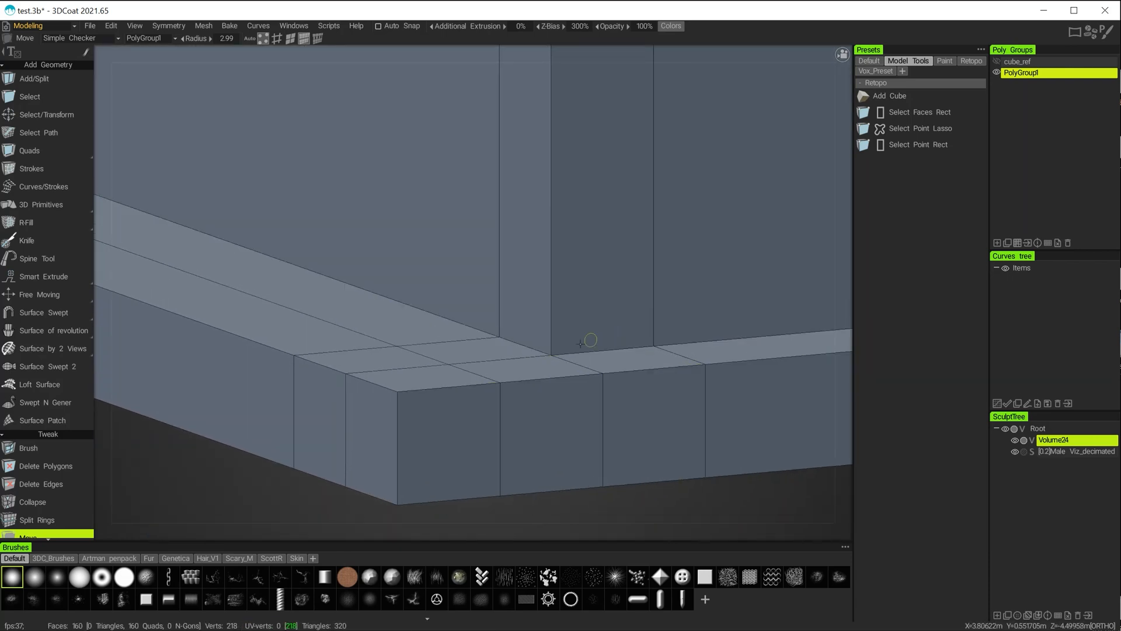
drag(553, 353, 556, 338)
key(ctrl+z)
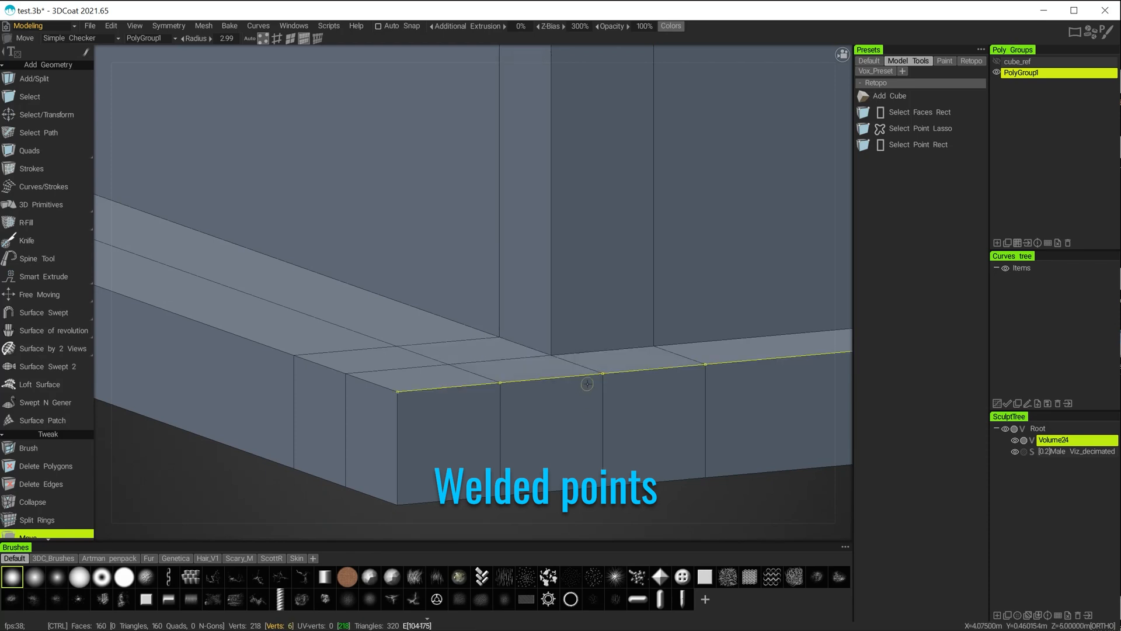
drag(654, 345, 658, 306)
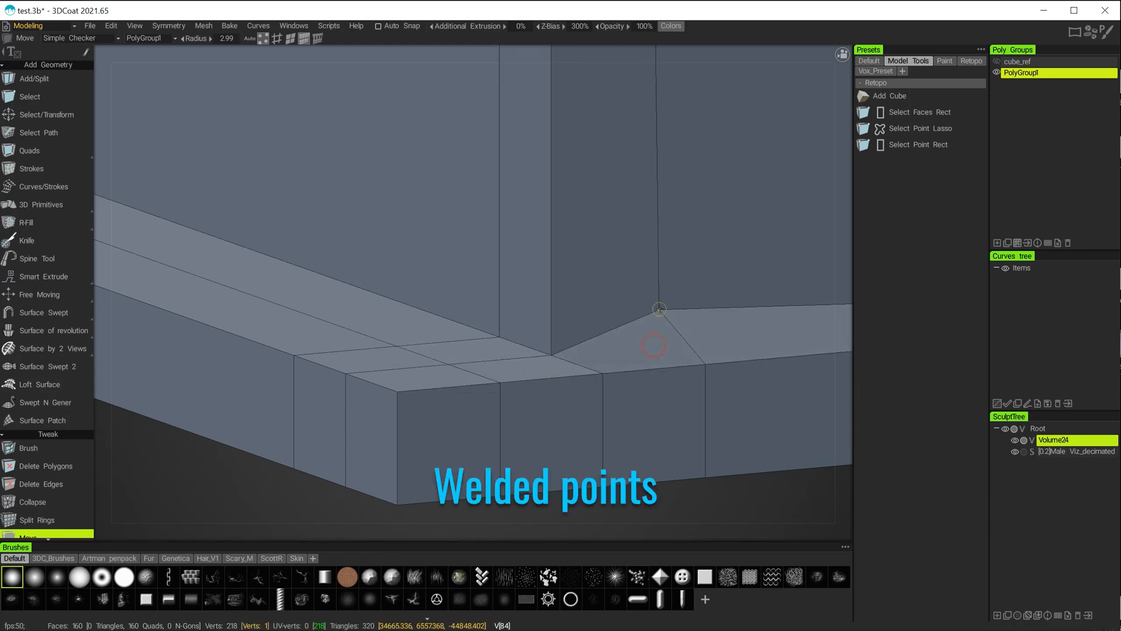
key(ctrl+z)
Step: Try moving the base point of the end wall's loop near its open edge, and undo the move
alt+right_drag(715, 289, 513, 300)
alt+drag(512, 300, 533, 330)
alt+right_drag(544, 345, 650, 466)
alt+drag(650, 466, 535, 375)
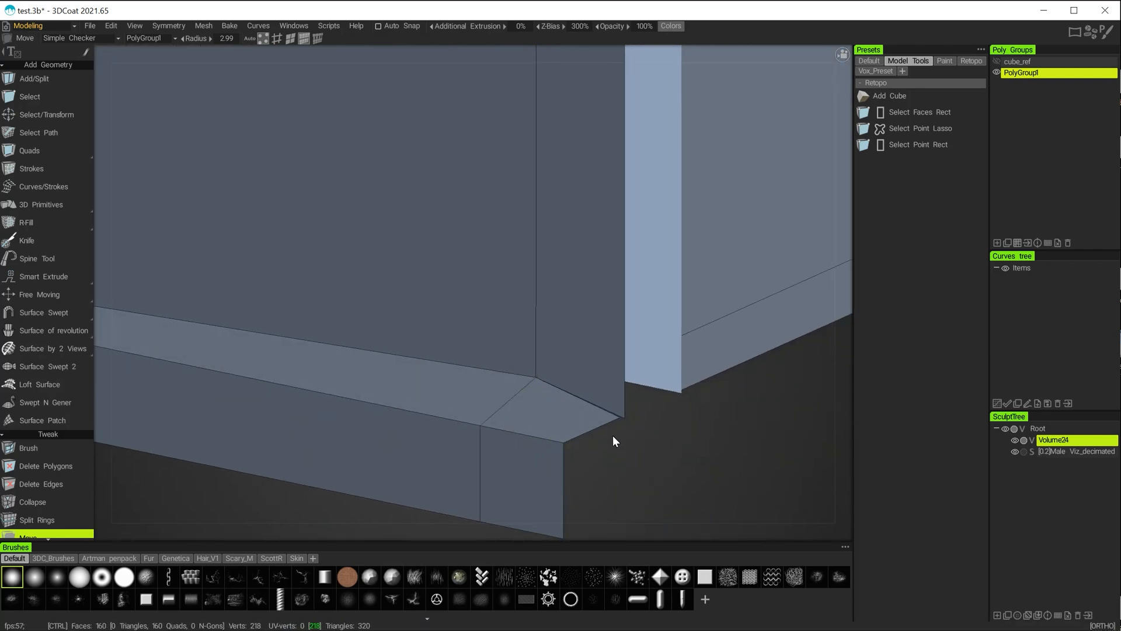
key(ctrl+z)
Step: Examine the base of the end wall at its open edge, from the outside and from the inside
alt+right_drag(575, 386, 660, 436)
alt+middle_drag(661, 435, 523, 251)
alt+right_drag(523, 250, 696, 401)
alt+middle_drag(637, 388, 502, 405)
mouse_move(620, 412)
alt+mouse_down()
mouse_move(660, 418)
mouse_move(602, 406)
alt+mouse_up()
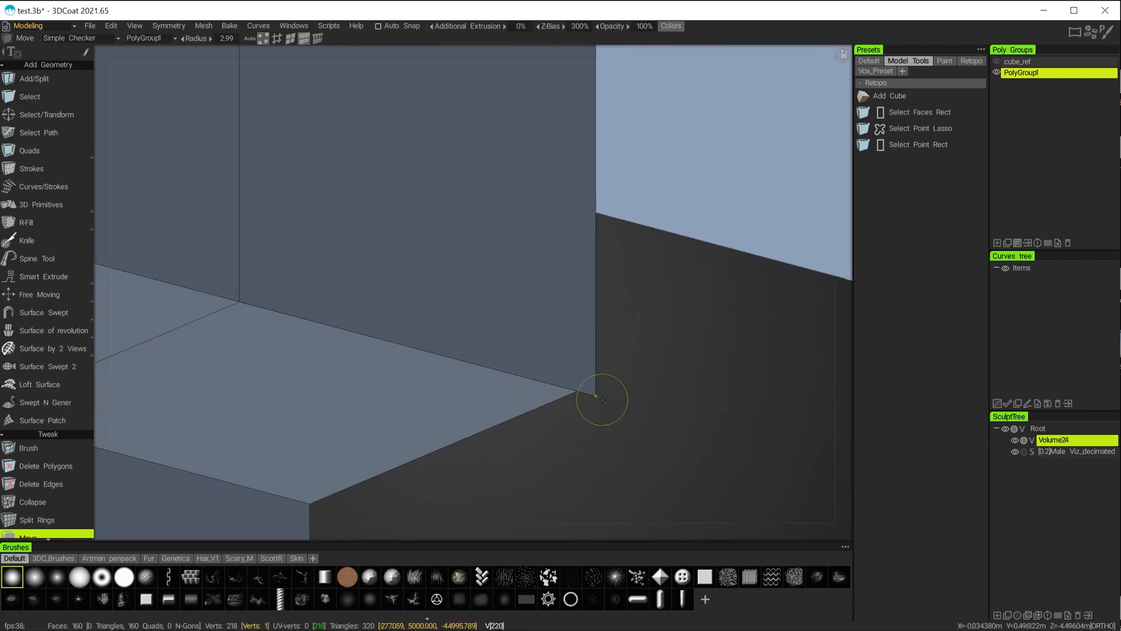
alt+drag(689, 382, 505, 353)
alt+drag(640, 365, 512, 330)
alt+middle_drag(608, 383, 503, 336)
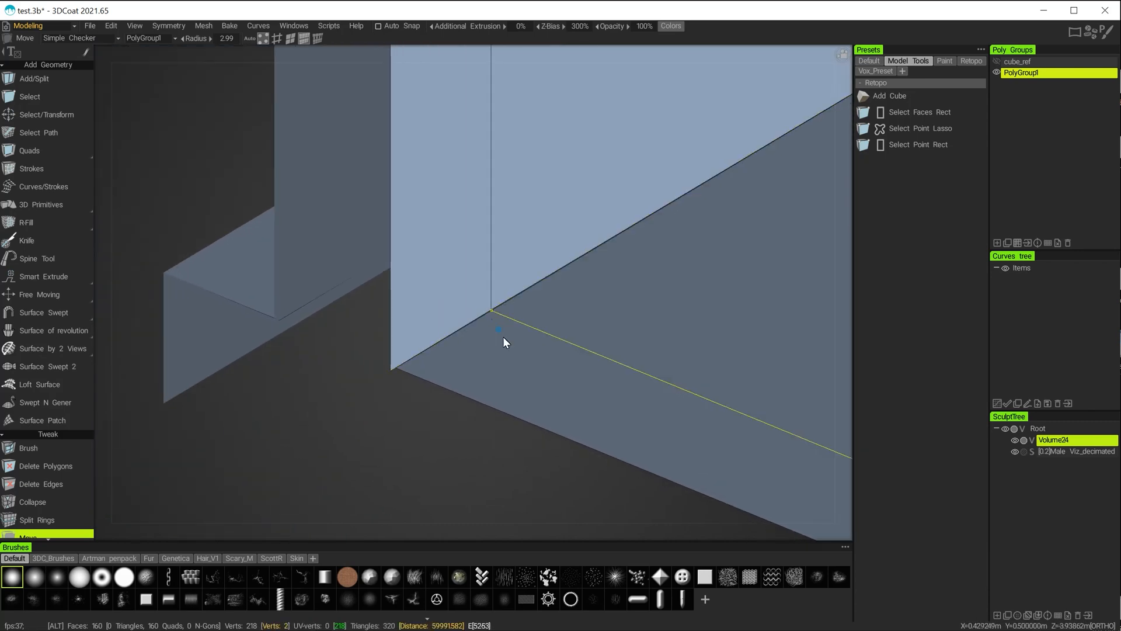
Step: Weld the base point of the loop on the end wall's inner face to the floor edge, and undo a trial move
alt+right_drag(503, 337, 416, 340)
alt+drag(508, 300, 558, 292)
alt+middle_drag(558, 293, 632, 218)
alt+right_drag(372, 299, 492, 407)
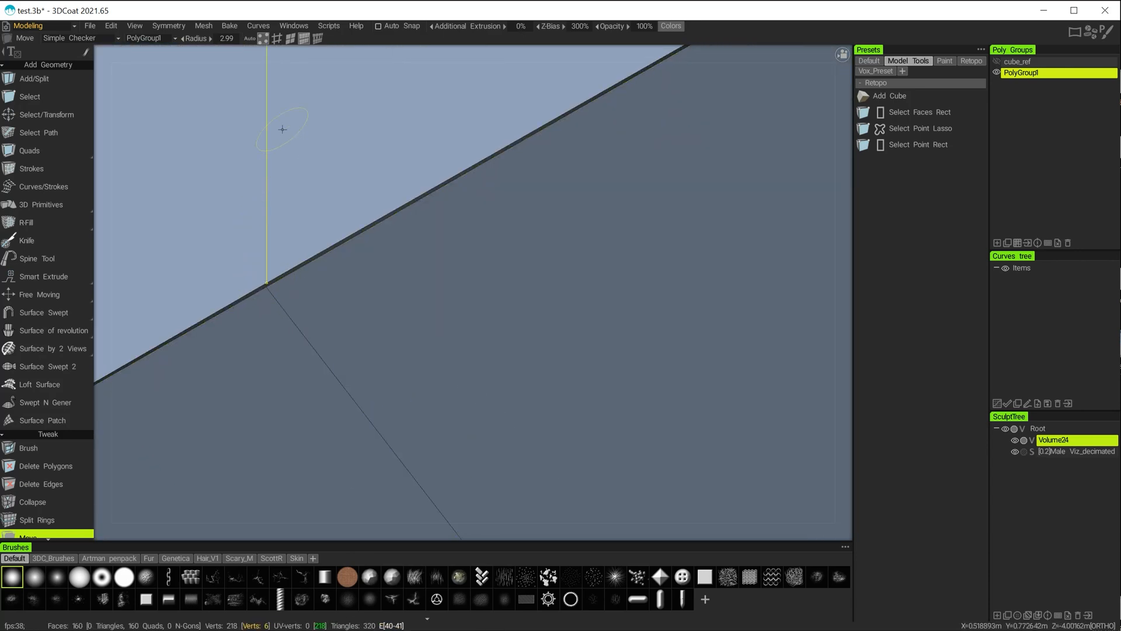
mouse_move(266, 278)
mouse_down()
mouse_move(263, 300)
mouse_move(310, 282)
mouse_move(223, 285)
mouse_move(253, 287)
mouse_up()
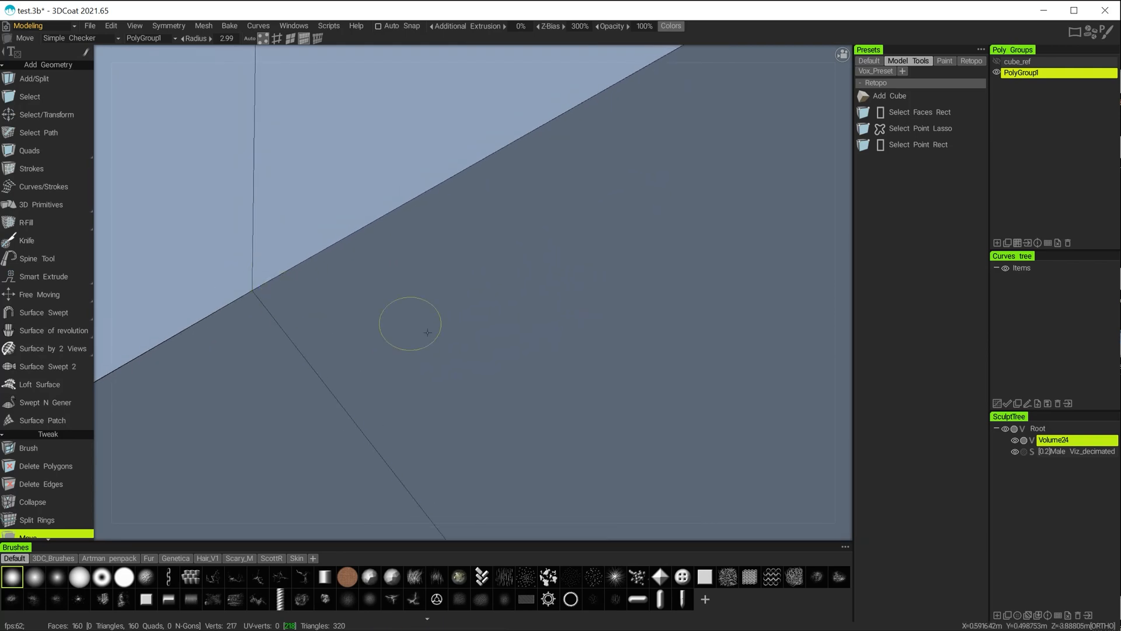
key(ctrl+z)
Step: Weld the wall's base point to the floor at the inner corner, and undo a trial move of it
alt+right_drag(548, 275, 272, 261)
alt+middle_drag(556, 265, 164, 443)
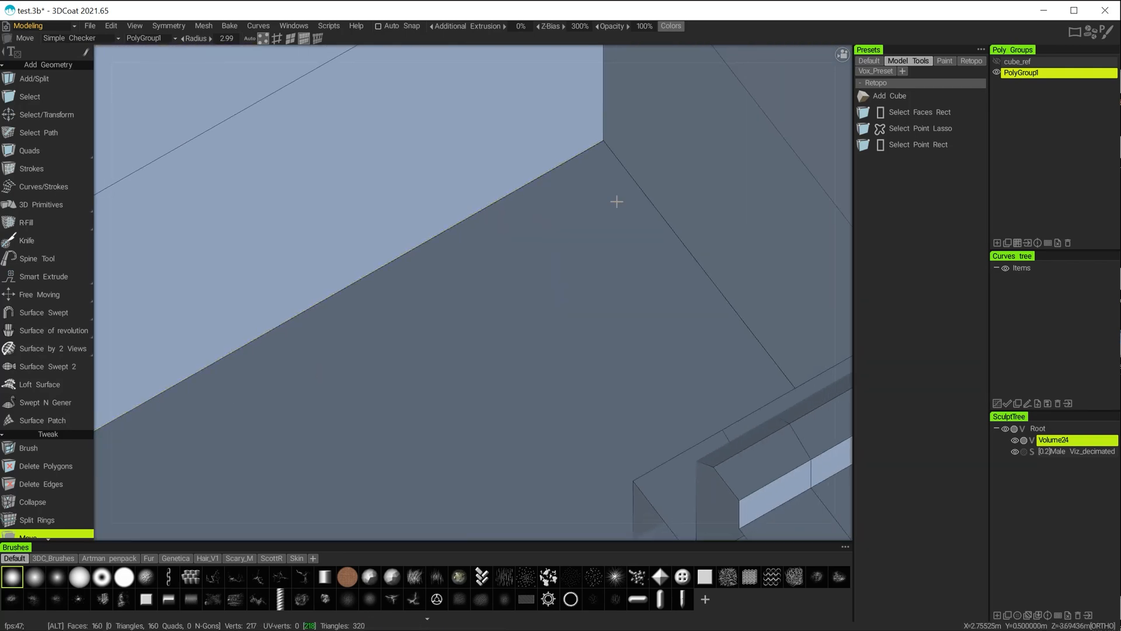
alt+right_drag(607, 168, 643, 205)
alt+middle_drag(643, 204, 453, 383)
alt+drag(485, 325, 410, 315)
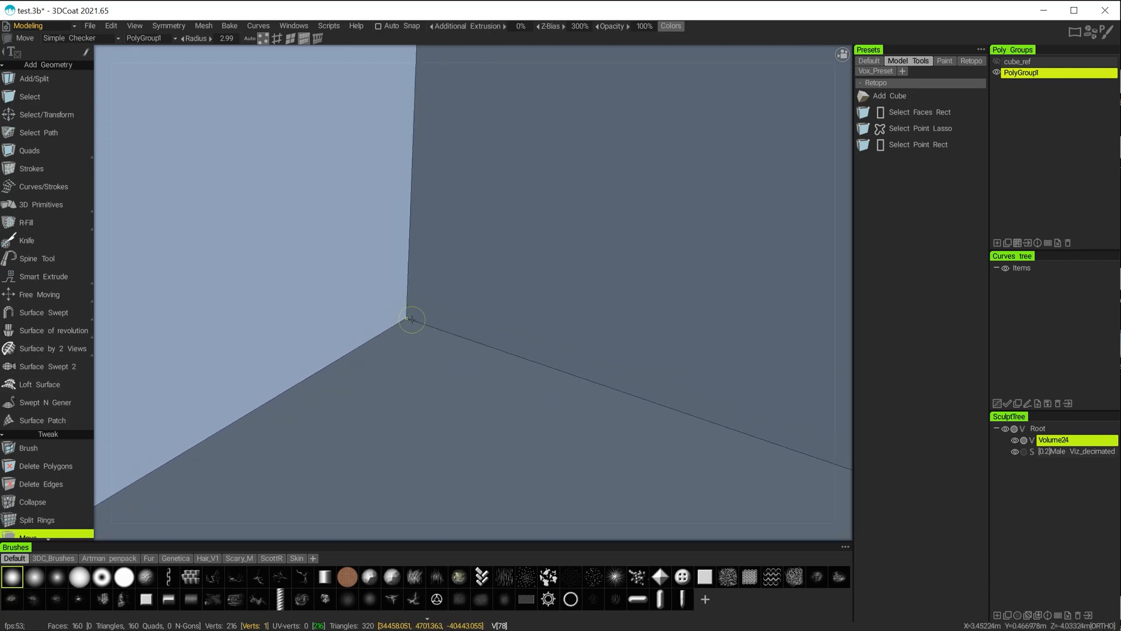
key(ctrl+z)
Step: Try moving the floor-level points of the interior wall ends beside the doorway, undoing each move
alt+right_drag(618, 270, 408, 295)
alt+drag(460, 320, 557, 313)
alt+right_drag(607, 336, 724, 382)
alt+middle_drag(725, 356, 469, 312)
alt+right_drag(470, 312, 610, 494)
alt+drag(552, 407, 521, 386)
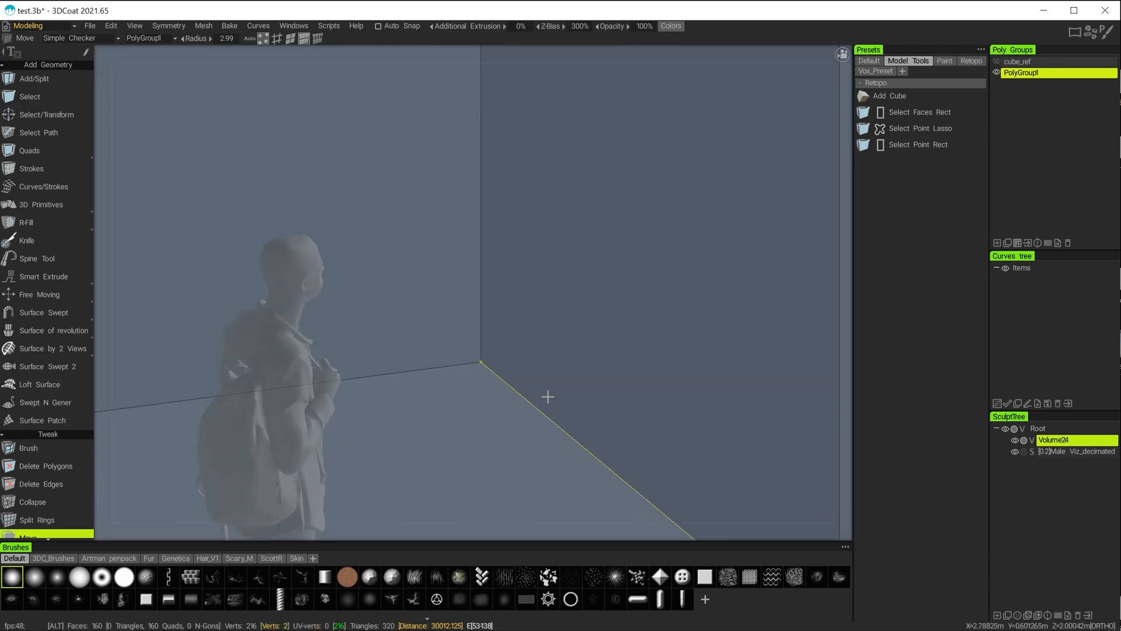
alt+right_drag(548, 396, 384, 378)
alt+drag(415, 403, 467, 415)
alt+right_drag(517, 334, 615, 392)
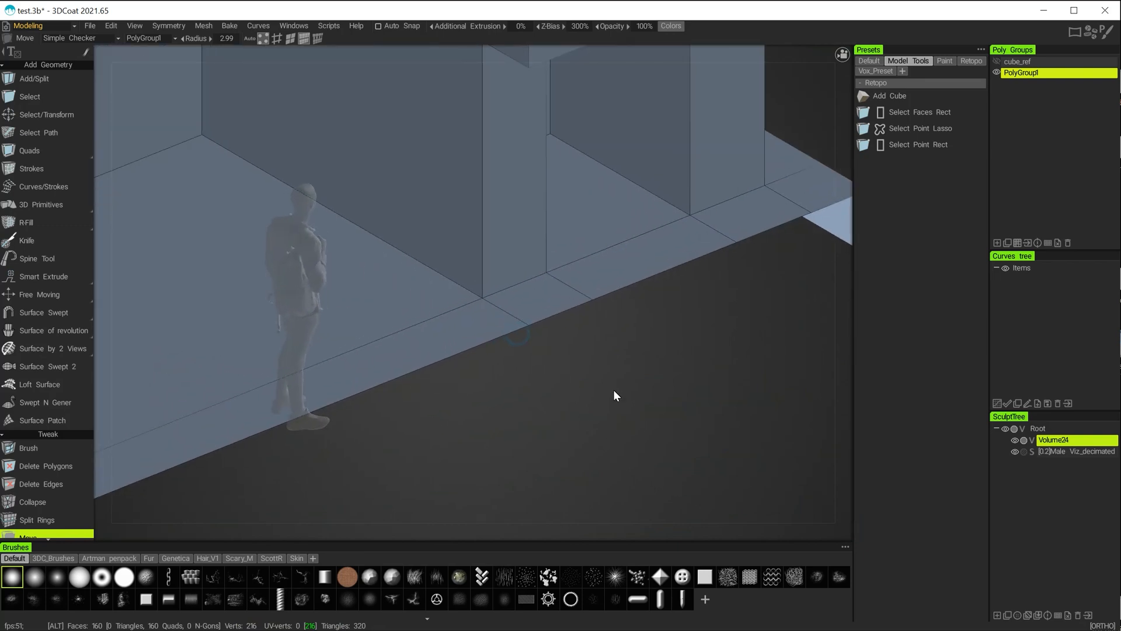
drag(484, 297, 484, 284)
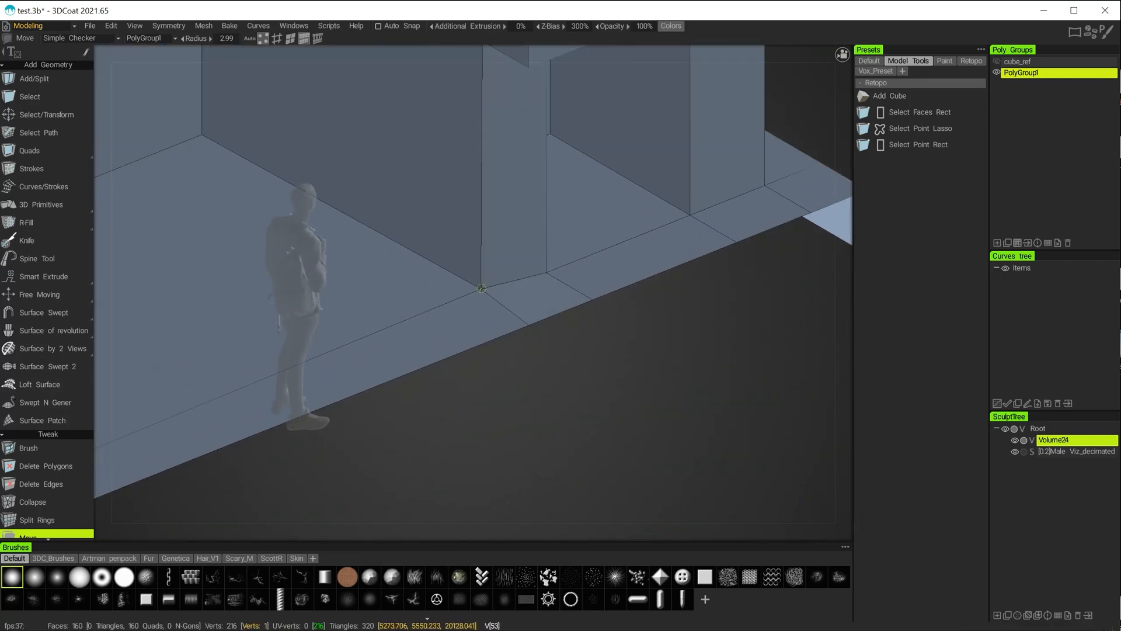
key(ctrl+z)
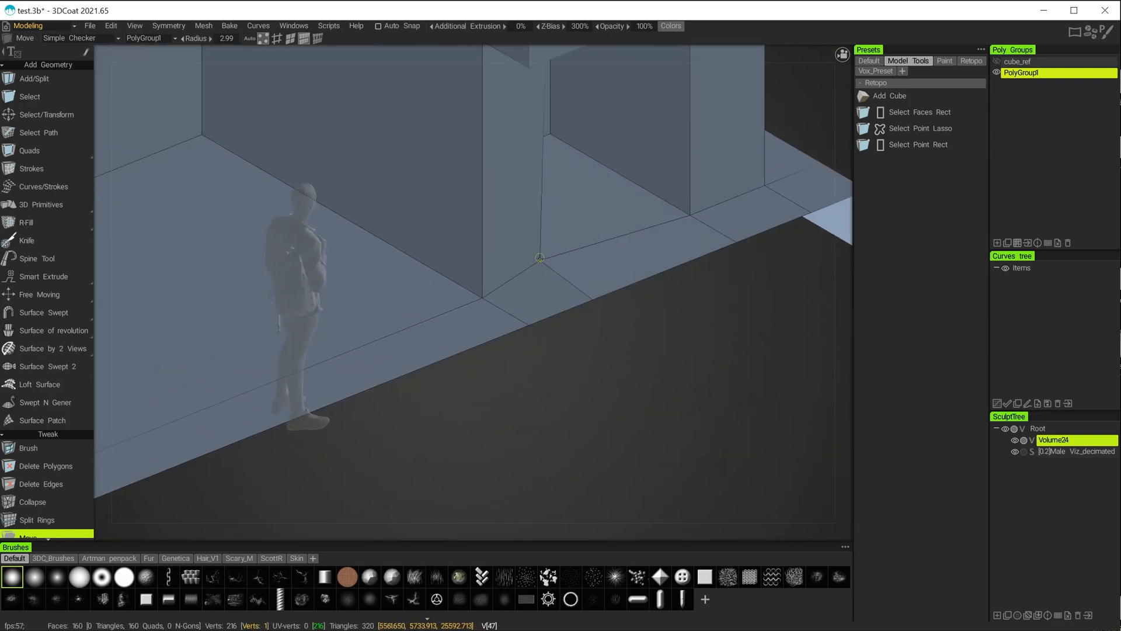
Step: Examine the outer ledge along the end wall and the whole structure's open interior from several angles
alt+drag(572, 374, 466, 380)
alt+right_drag(465, 377, 529, 545)
alt+middle_drag(551, 403, 711, 275)
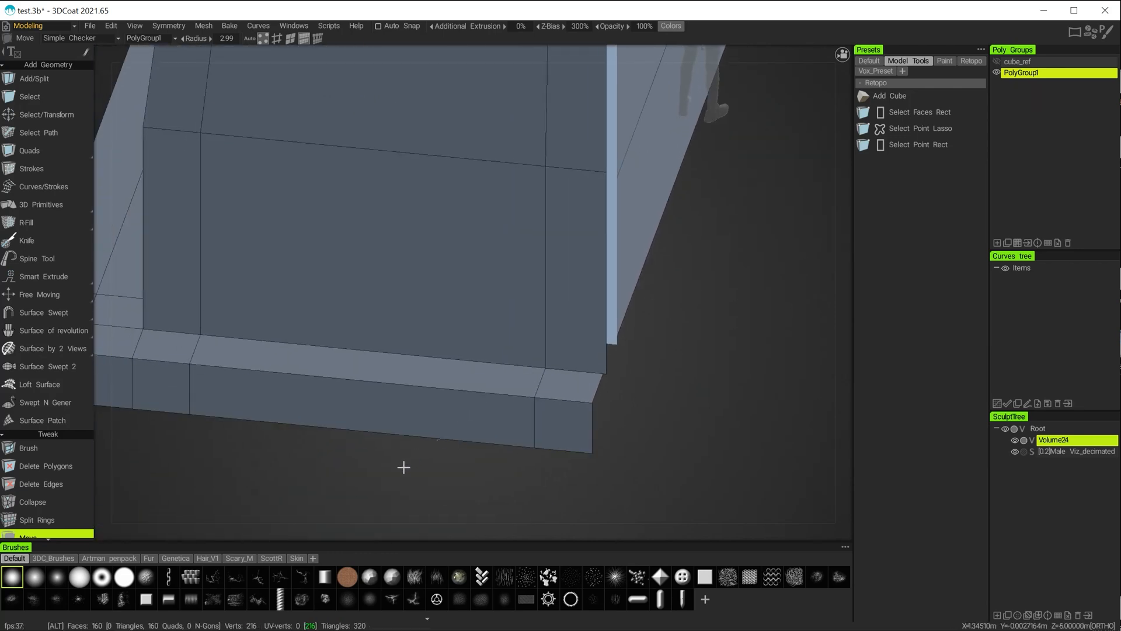
alt+drag(403, 466, 413, 410)
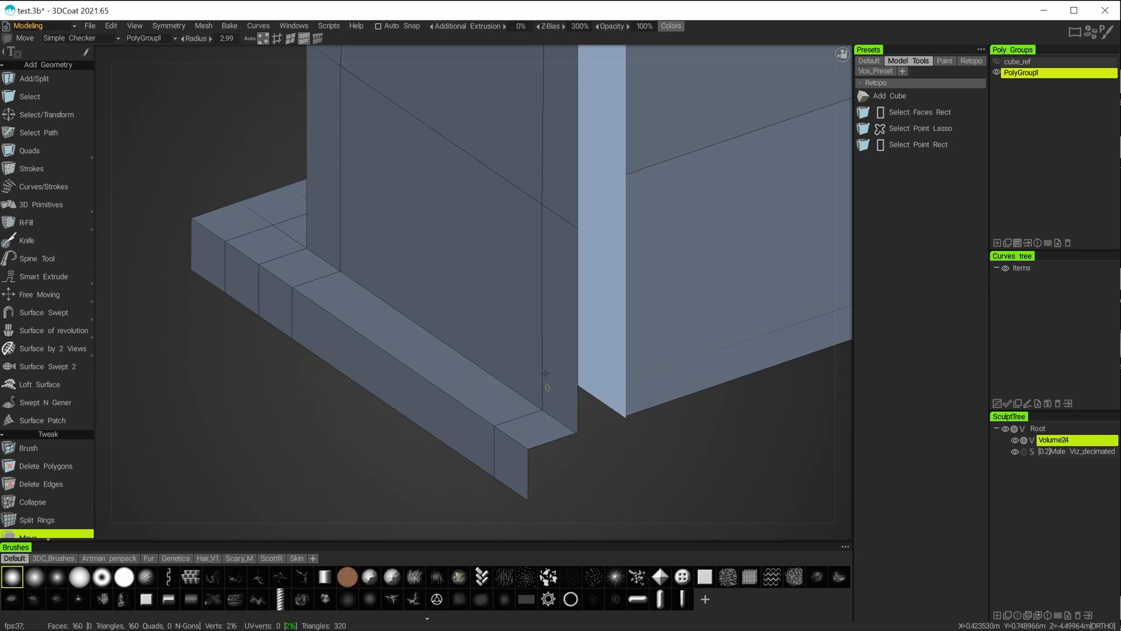
alt+right_drag(409, 345, 374, 340)
alt+middle_drag(390, 346, 351, 399)
alt+drag(386, 374, 433, 376)
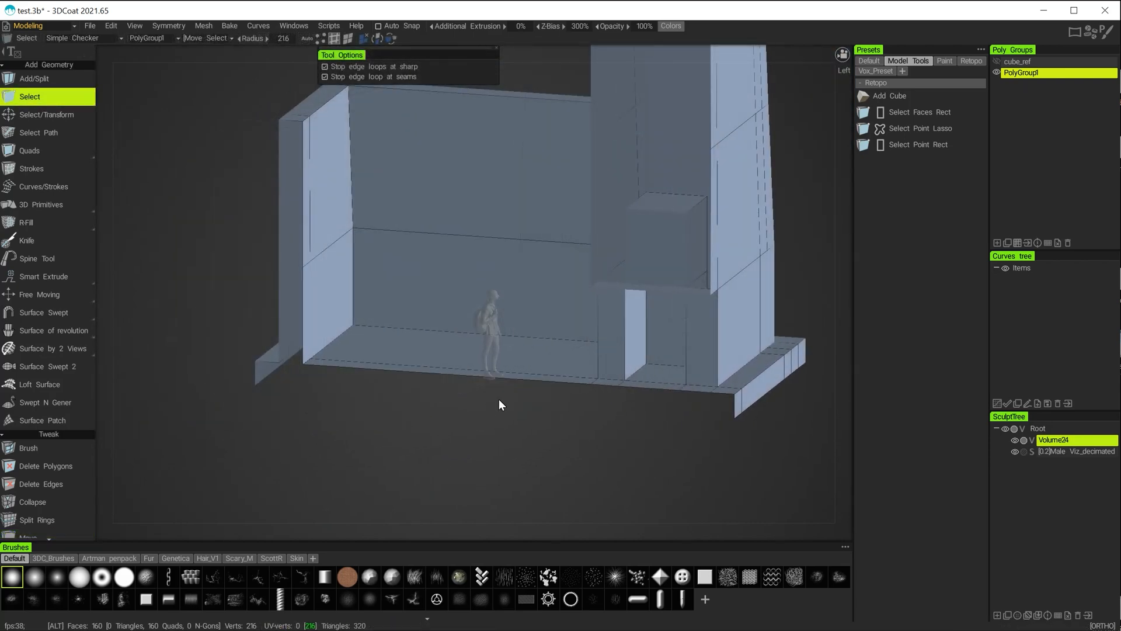
alt+drag(500, 403, 523, 403)
alt+right_drag(523, 403, 524, 519)
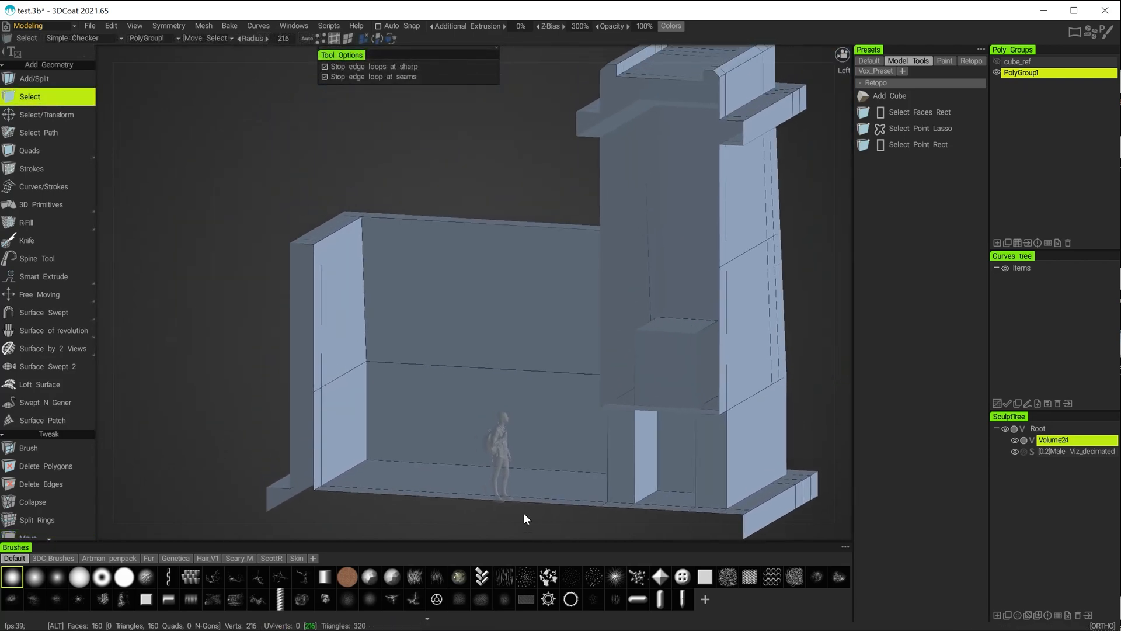
Step: Insert a horizontal edge loop with Split Rings around the room's interior walls, just below their top edge
alt+drag(222, 319, 346, 265)
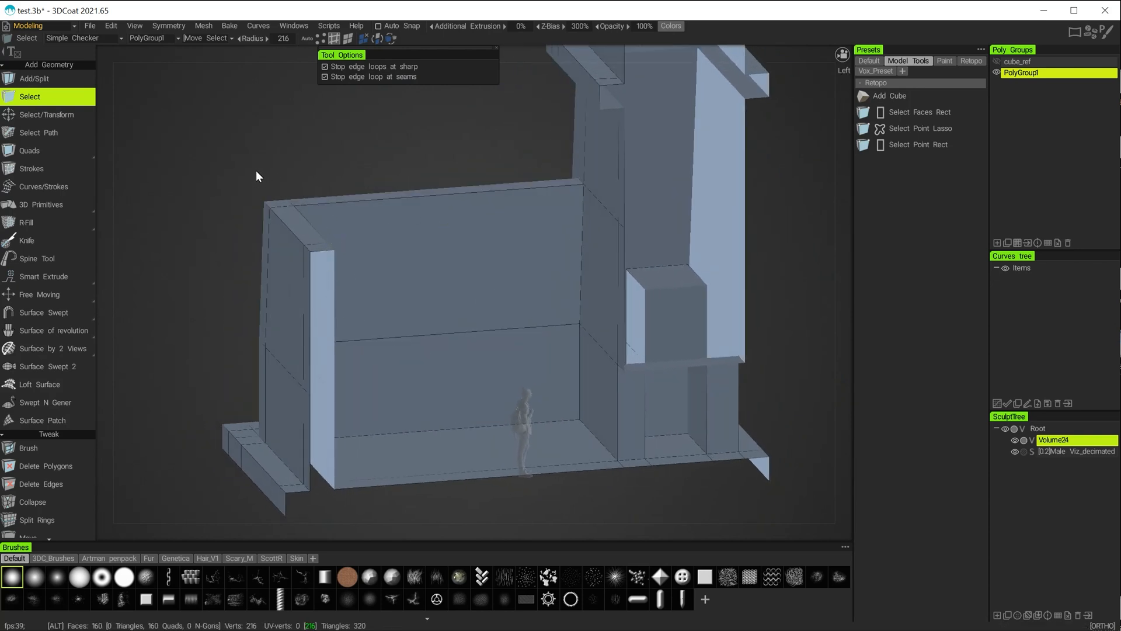
mouse_move(255, 170)
alt+mouse_down()
mouse_move(268, 207)
mouse_move(251, 170)
mouse_move(223, 171)
mouse_move(265, 177)
mouse_move(253, 177)
alt+mouse_up()
key(space)
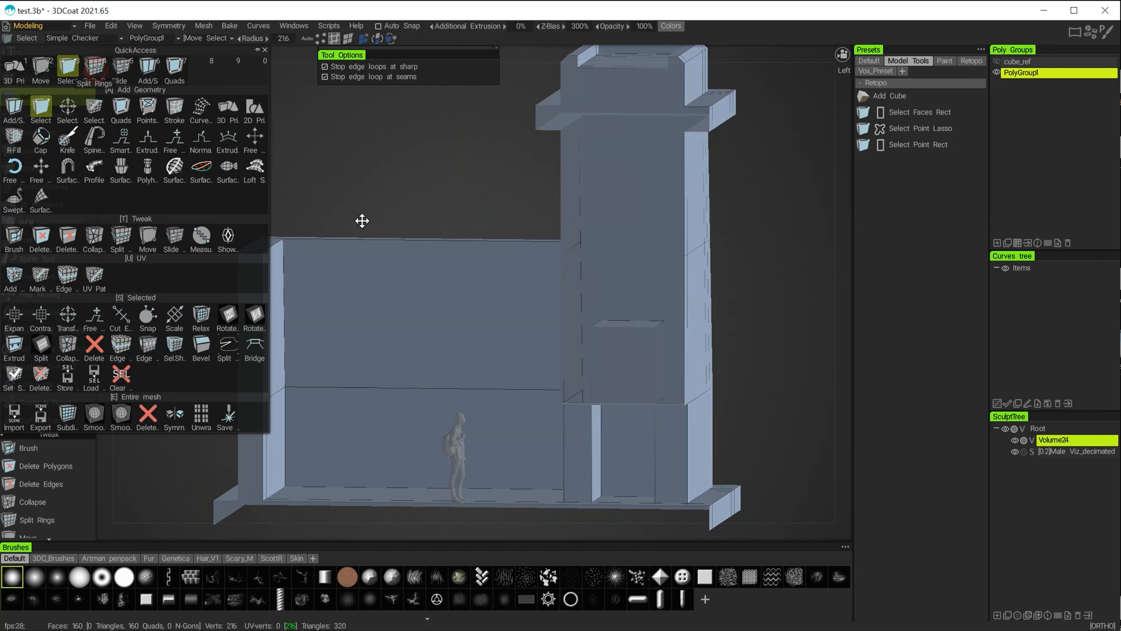
scroll(371, 175, up, 6)
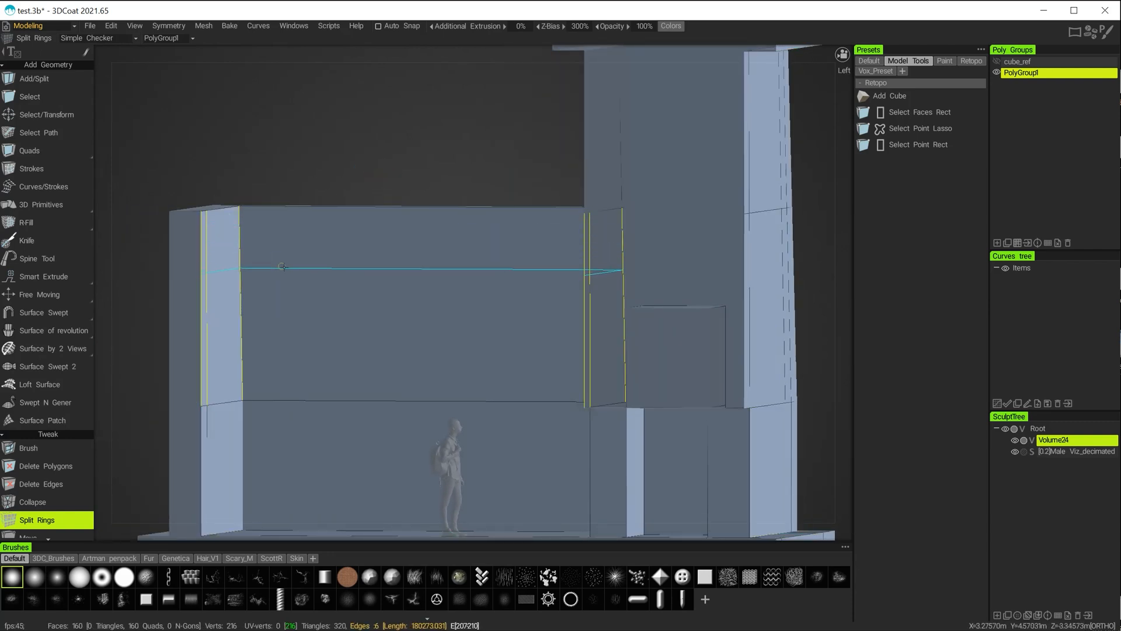
click(258, 241)
alt+drag(330, 149, 306, 145)
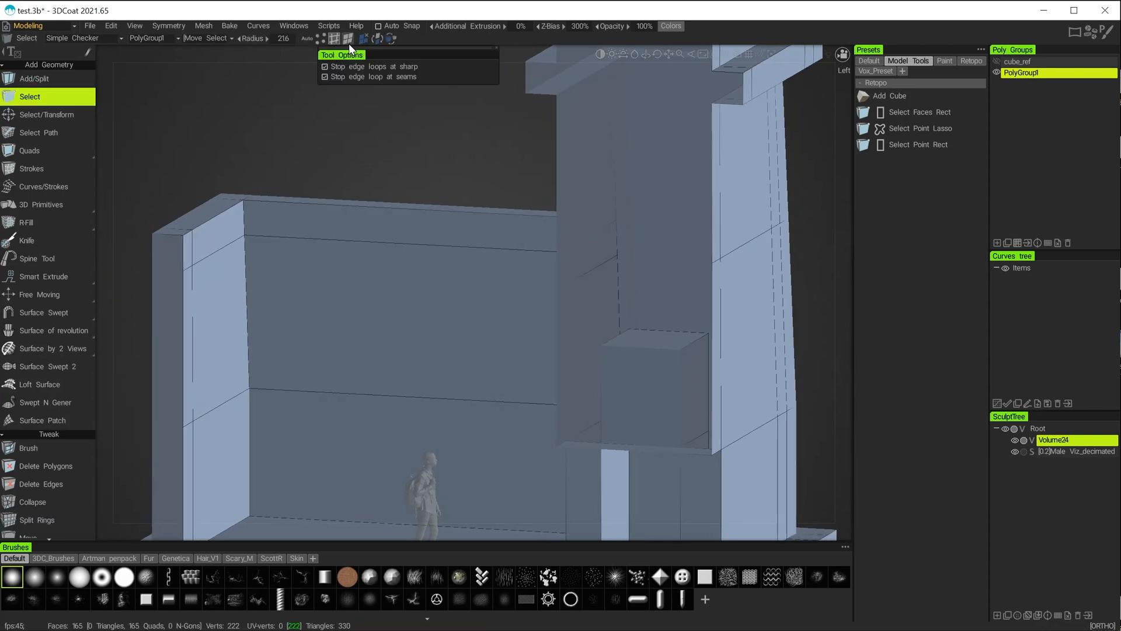
Step: Extrude the upper band of faces around the three interior walls inward with Smart Extrude, and lower it to form a sloping ledge
click(345, 42)
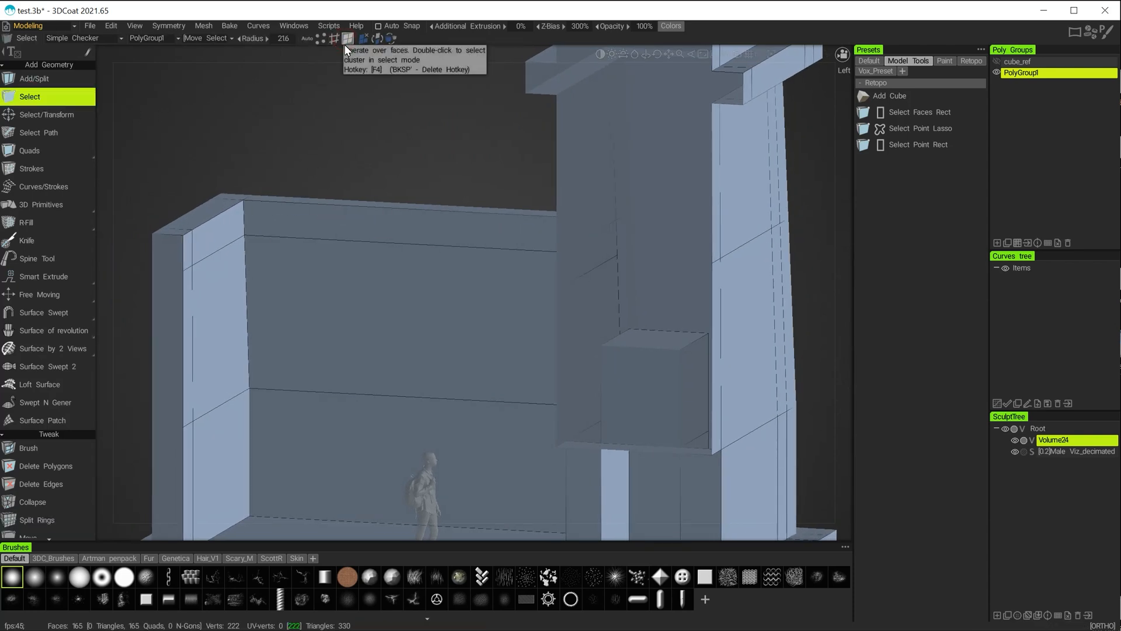
alt+drag(188, 252, 237, 153)
alt+middle_drag(210, 153, 316, 158)
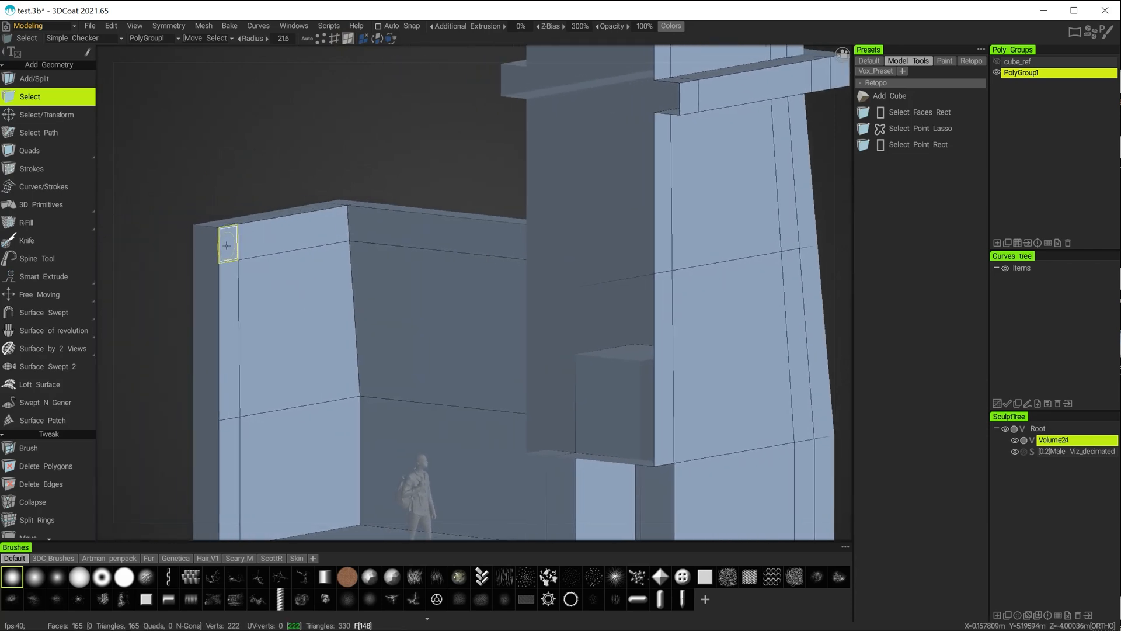
shift+click(289, 237)
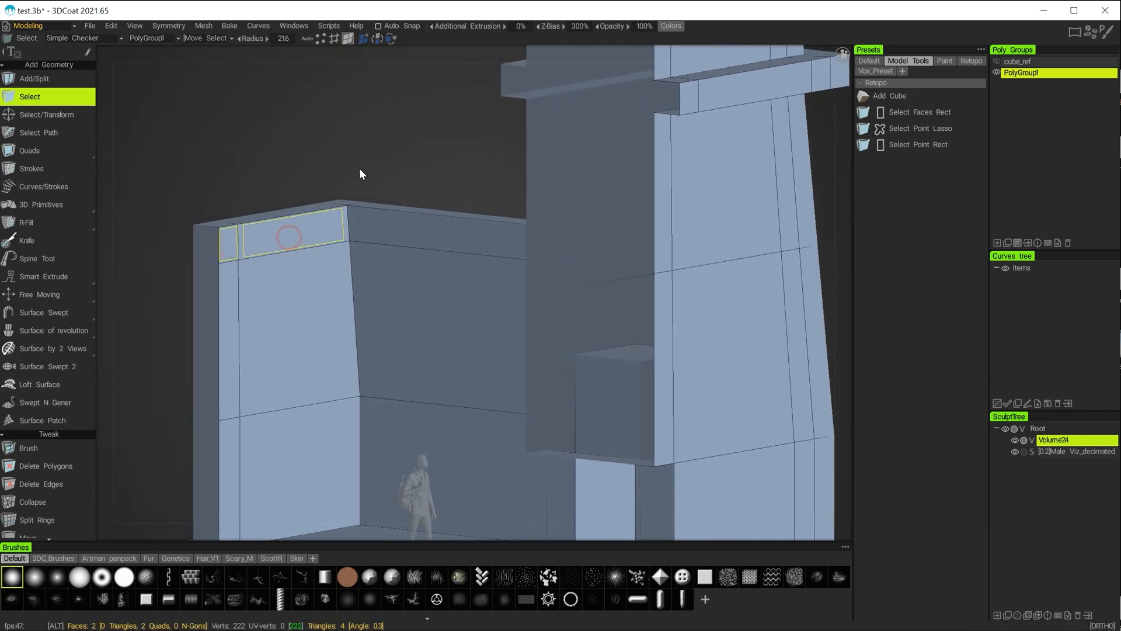
alt+drag(379, 160, 466, 161)
shift+click(521, 218)
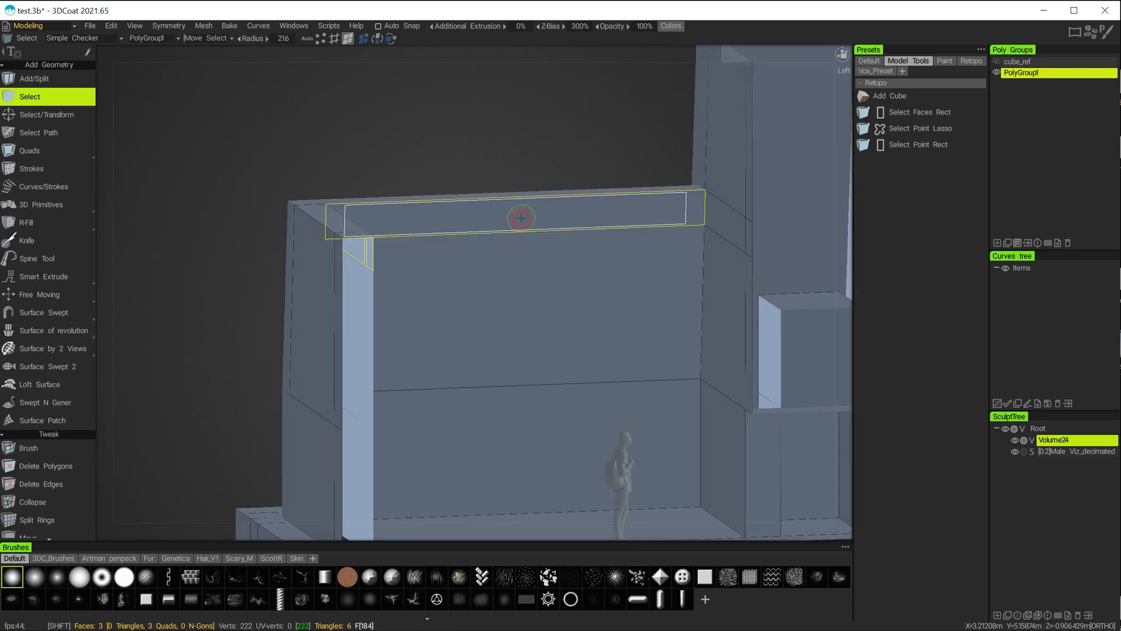
alt+drag(553, 153, 669, 191)
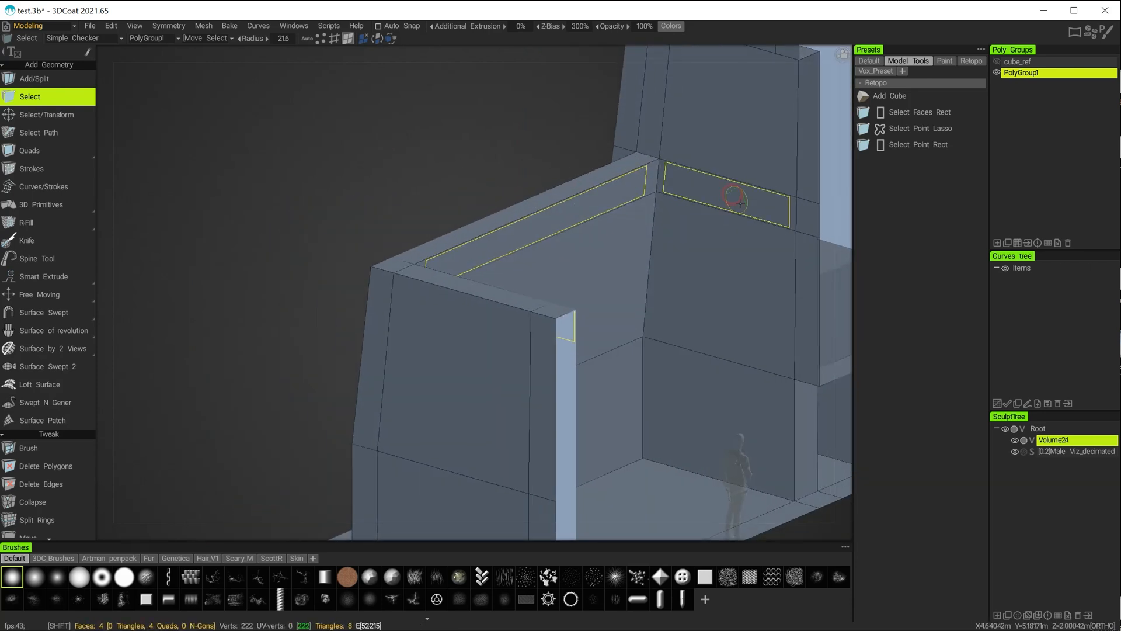
alt+middle_drag(670, 248, 498, 262)
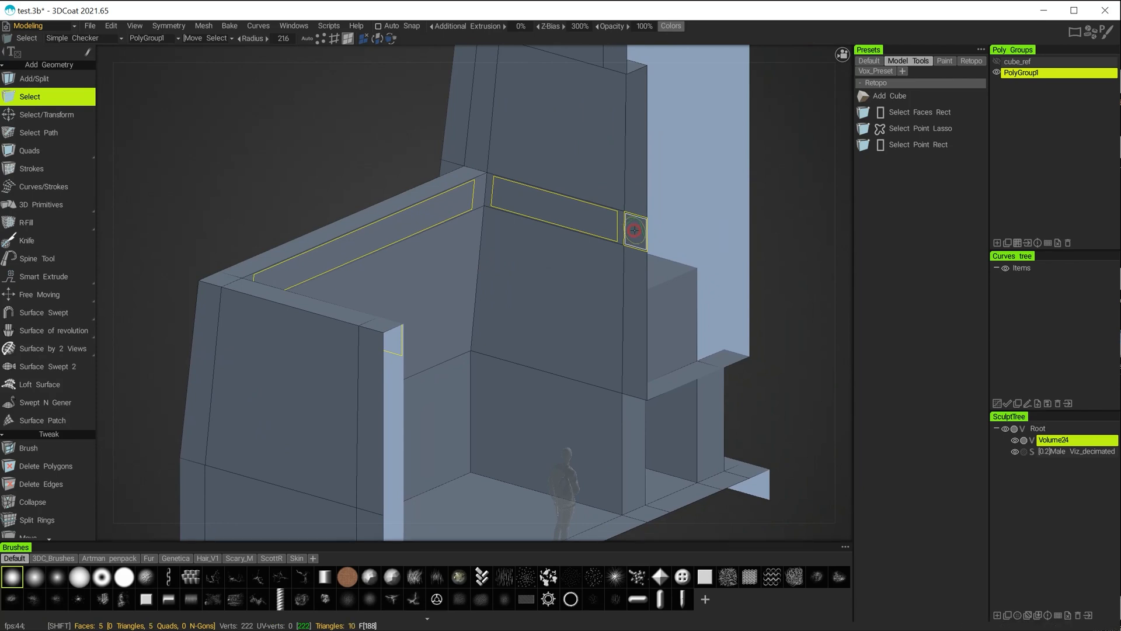
alt+drag(634, 230, 389, 322)
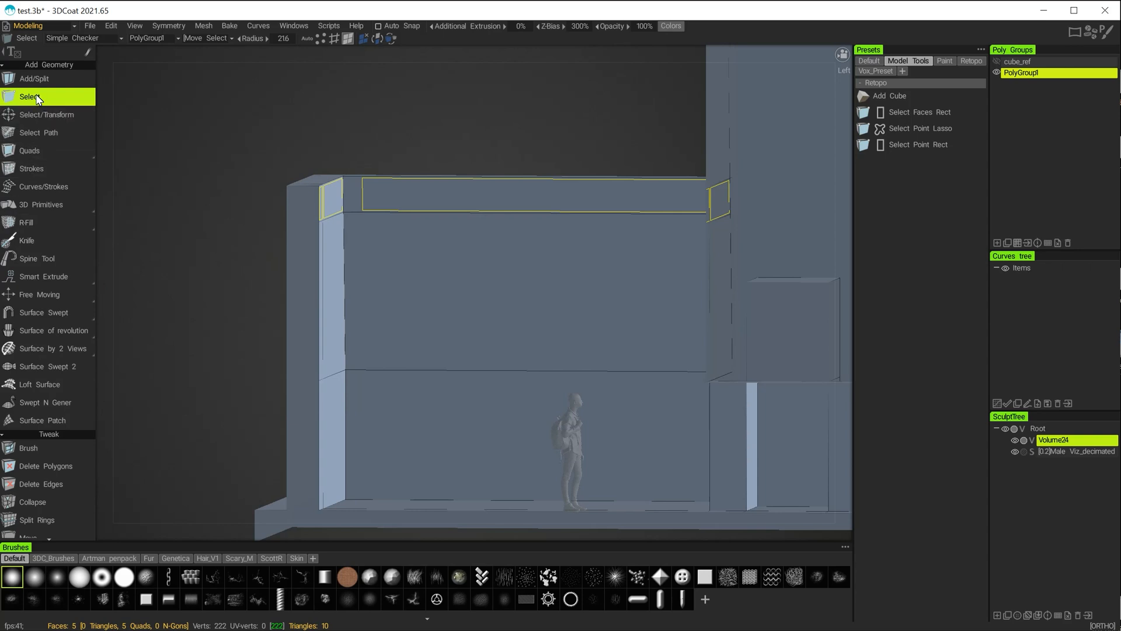
mouse_move(26, 281)
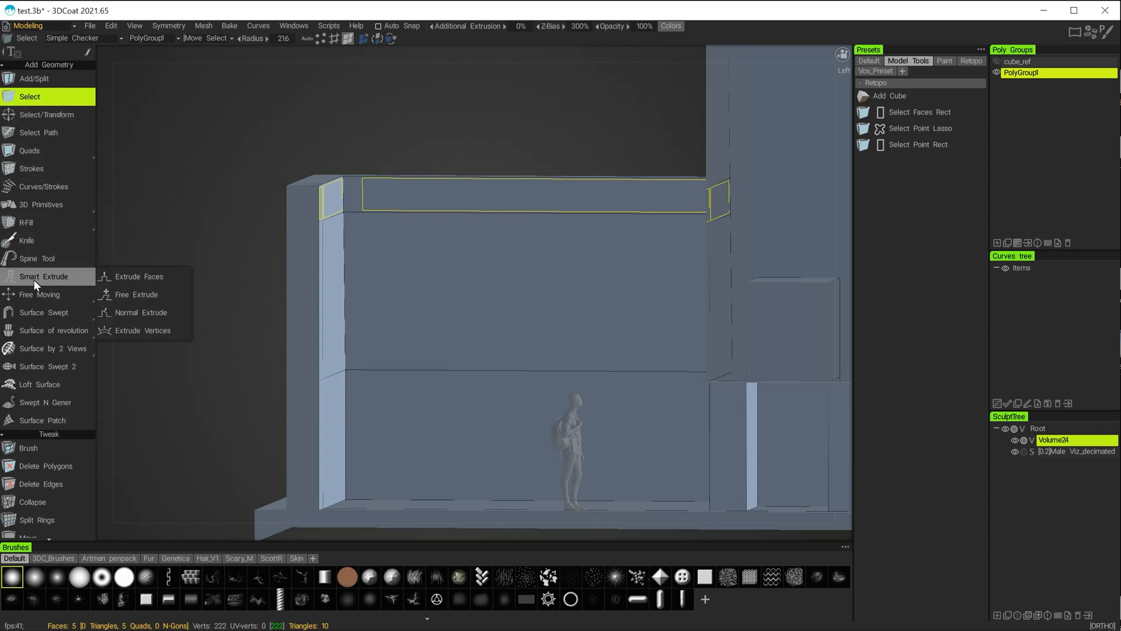
click(33, 278)
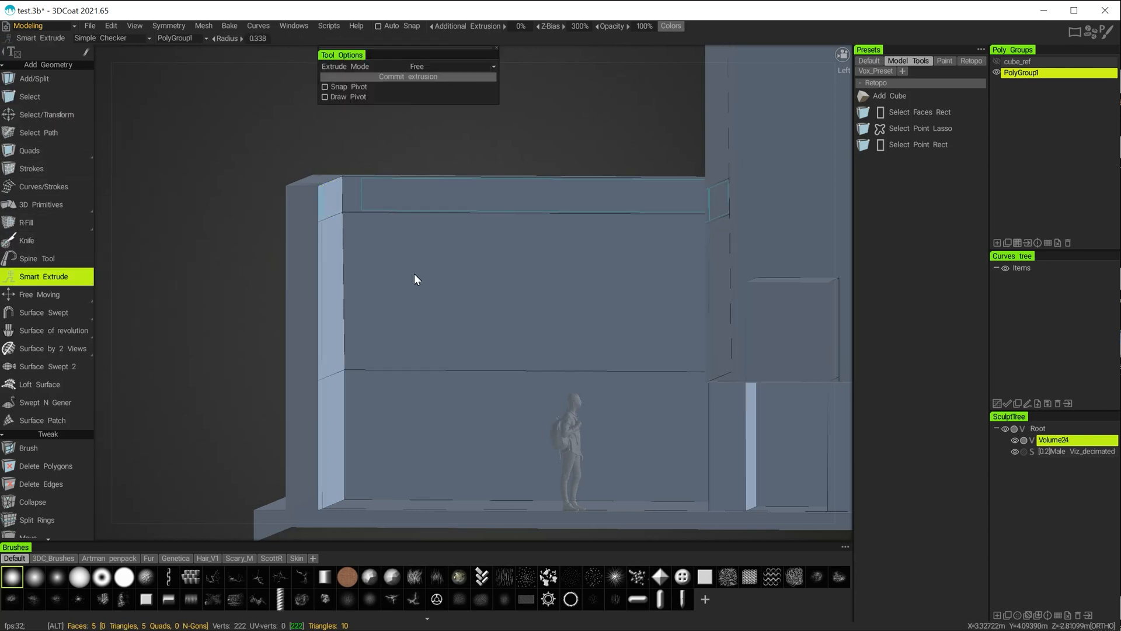
alt+drag(414, 279, 514, 234)
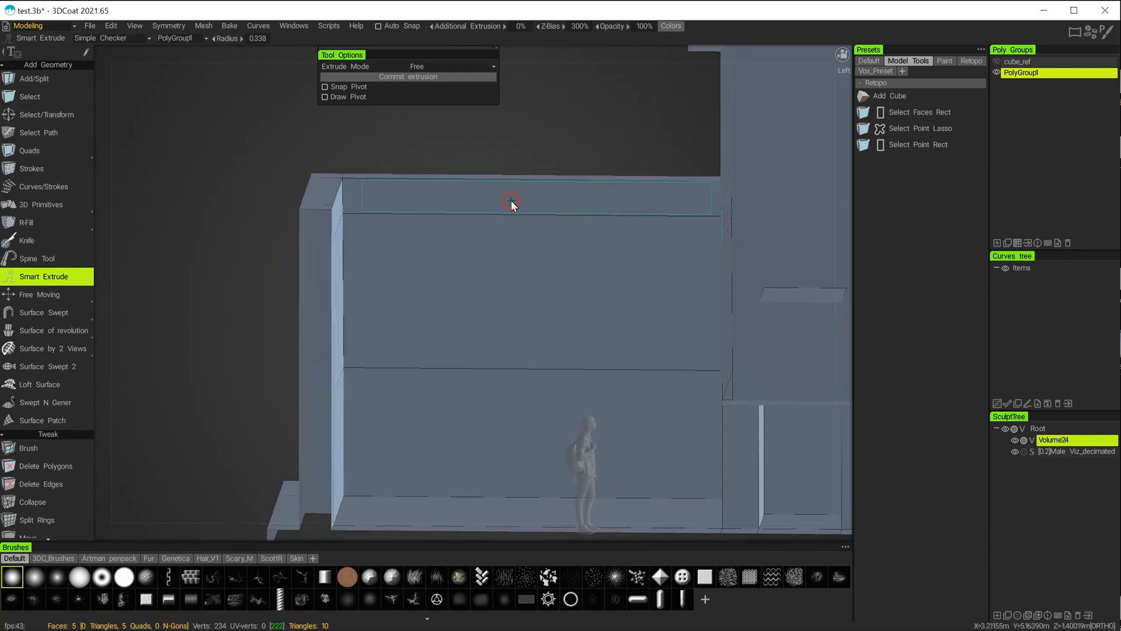
mouse_move(488, 282)
alt+mouse_down()
mouse_move(467, 290)
mouse_move(515, 288)
mouse_move(495, 286)
alt+mouse_up()
drag(542, 197, 485, 194)
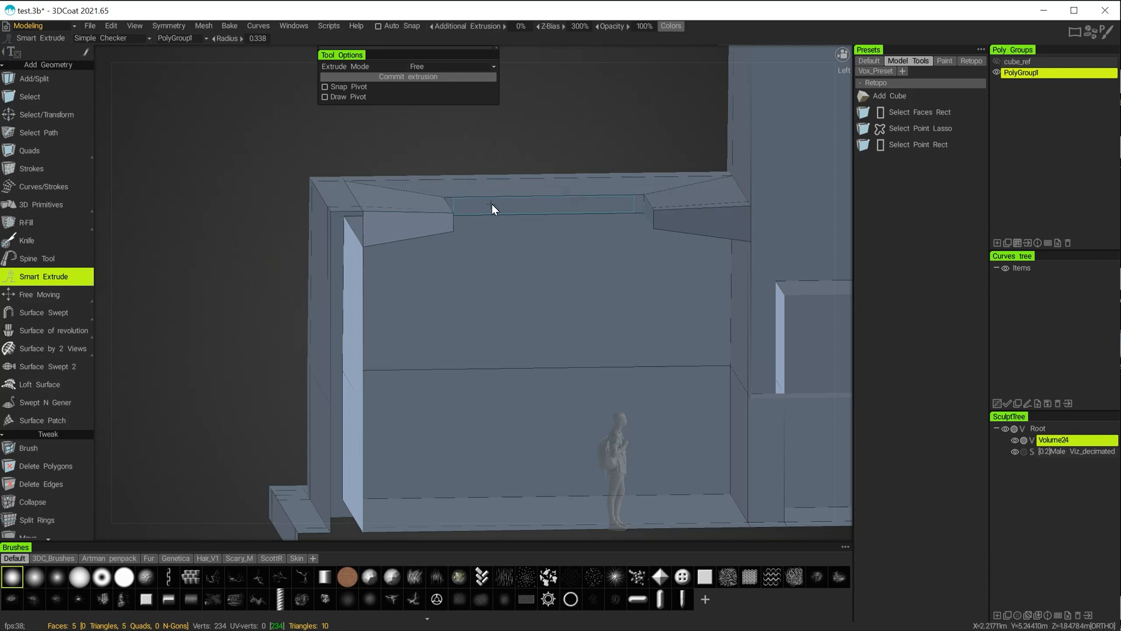
mouse_move(498, 235)
alt+mouse_down()
mouse_move(570, 234)
mouse_move(487, 224)
alt+mouse_up()
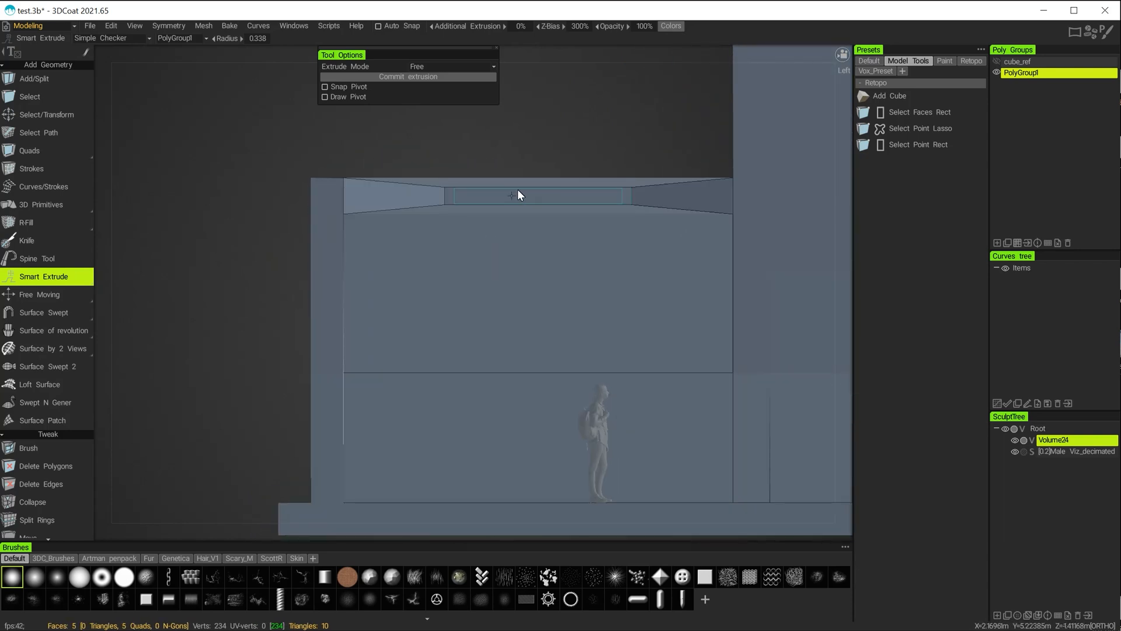
drag(534, 198, 556, 359)
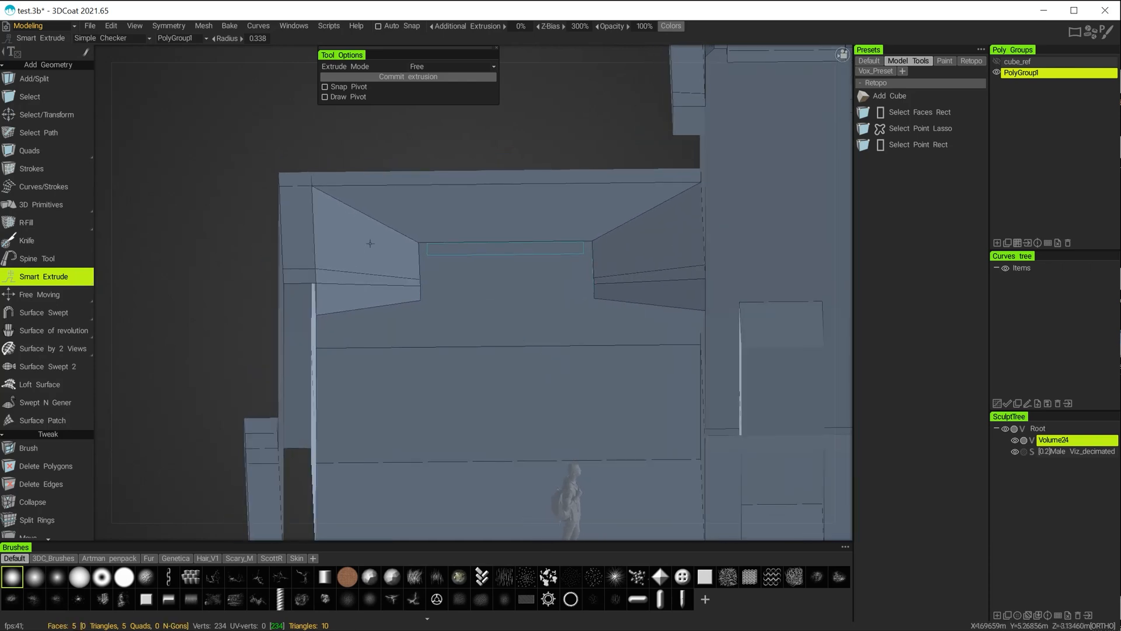
Step: Delete the two end cap faces of the extruded ledge on the room's open side
click(47, 92)
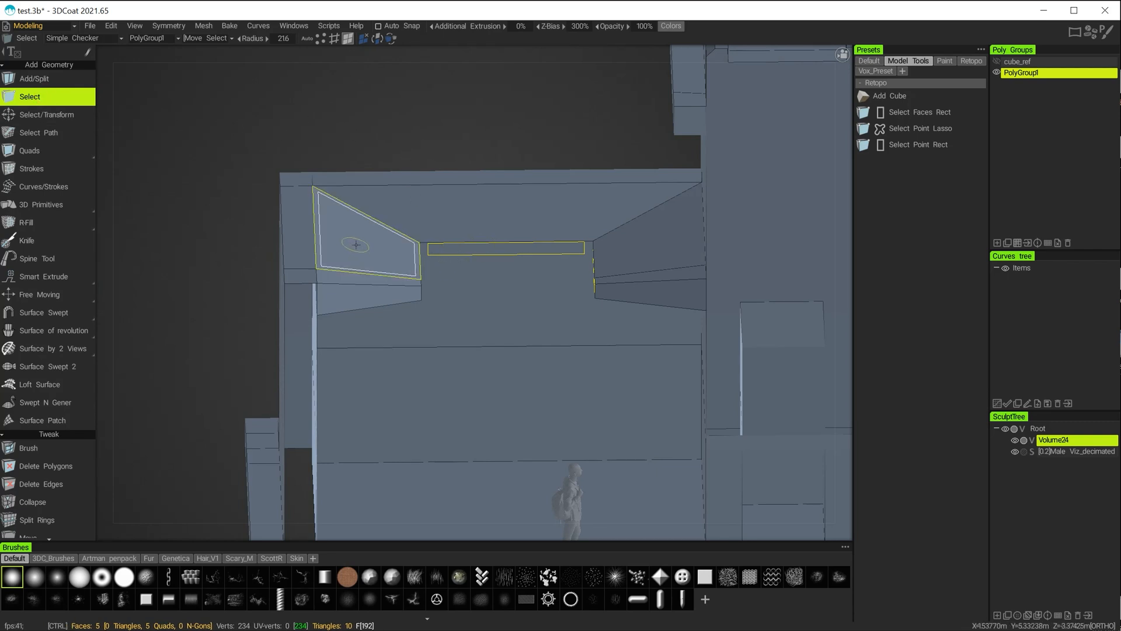
right_drag(478, 334, 595, 243)
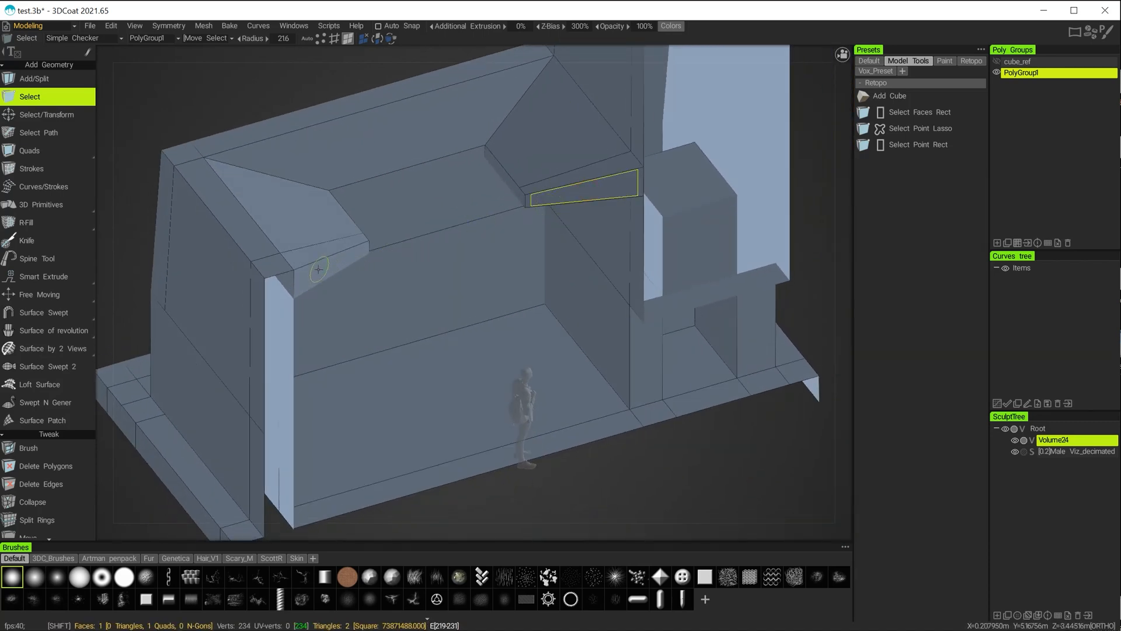
alt+drag(323, 269, 278, 240)
alt+middle_drag(338, 285, 483, 358)
alt+drag(407, 332, 395, 333)
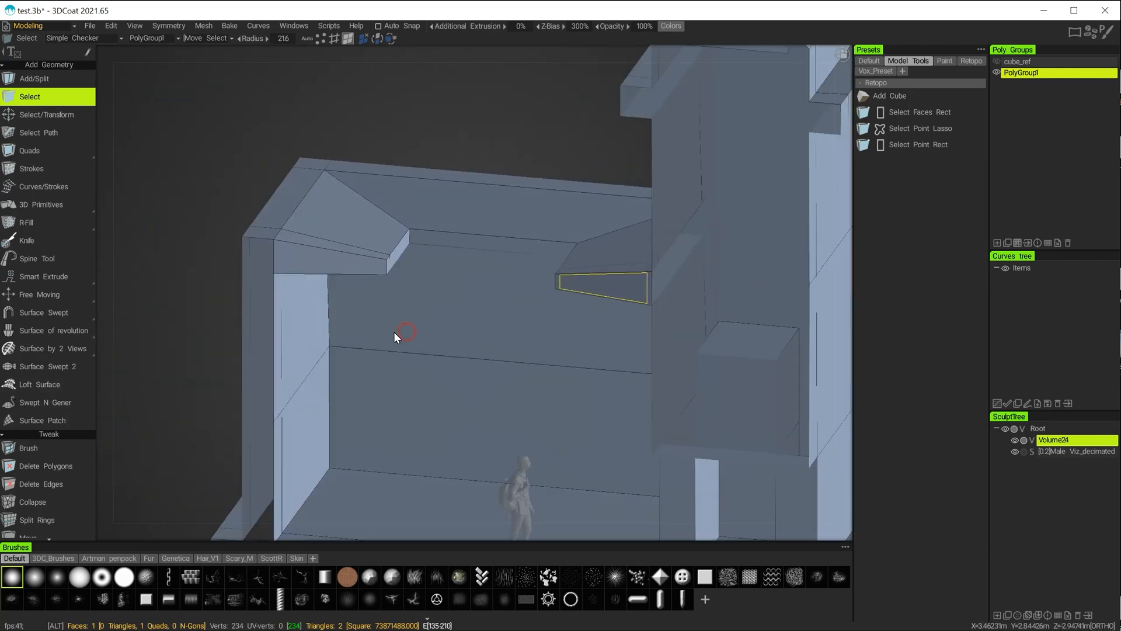
shift+click(333, 262)
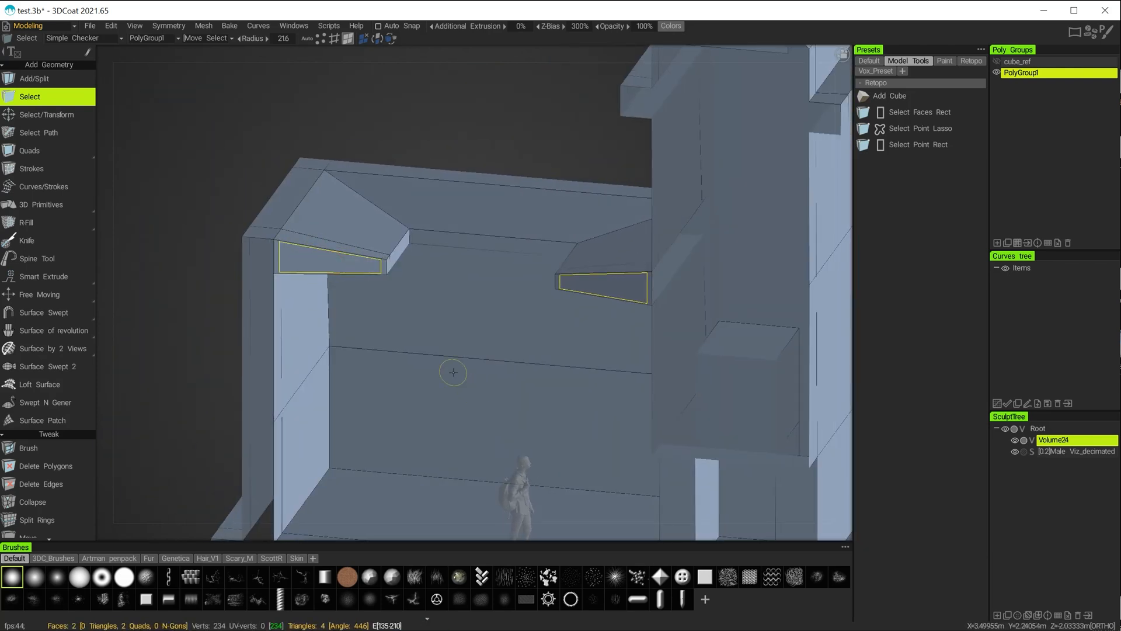
key(Delete)
Step: Align the ledge's open-end vertices with the model's open side using Align Vertices, by minimum on the Ortho X Axis, and clear the selection
alt+drag(162, 396, 539, 439)
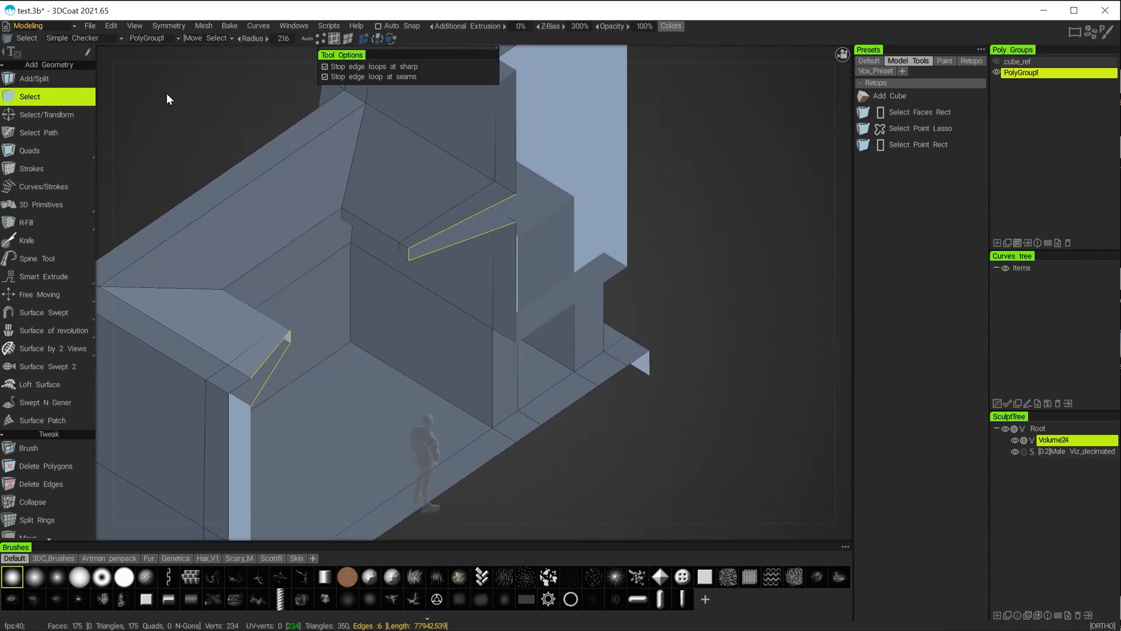
click(321, 39)
alt+drag(639, 307, 607, 357)
alt+middle_drag(721, 365, 562, 251)
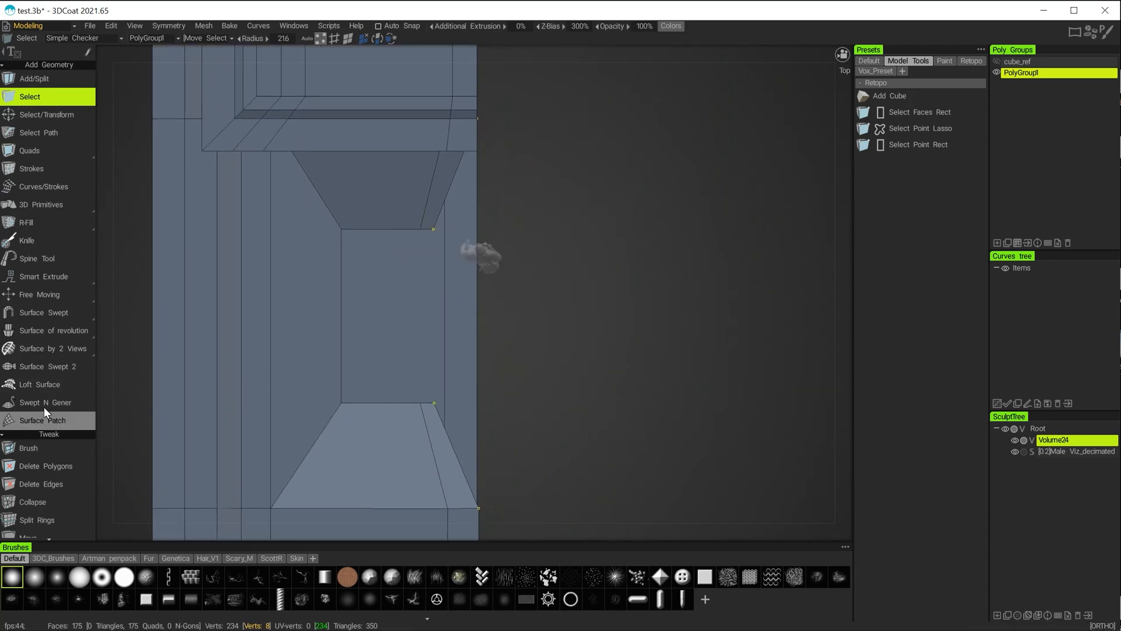
scroll(43, 407, down, 7)
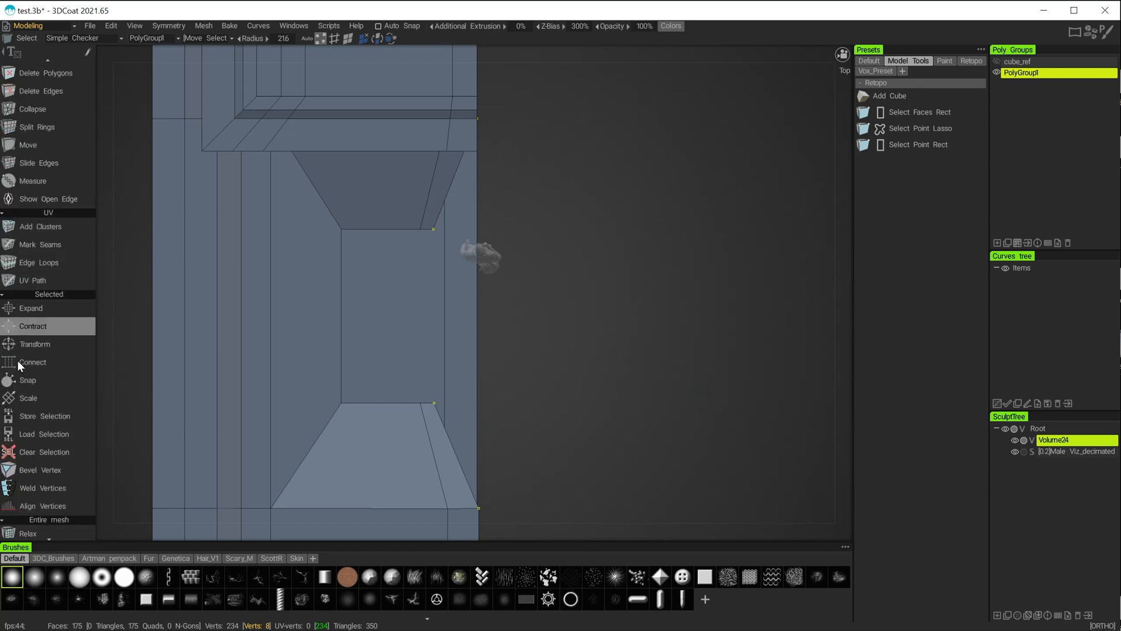
scroll(26, 402, down, 6)
click(24, 396)
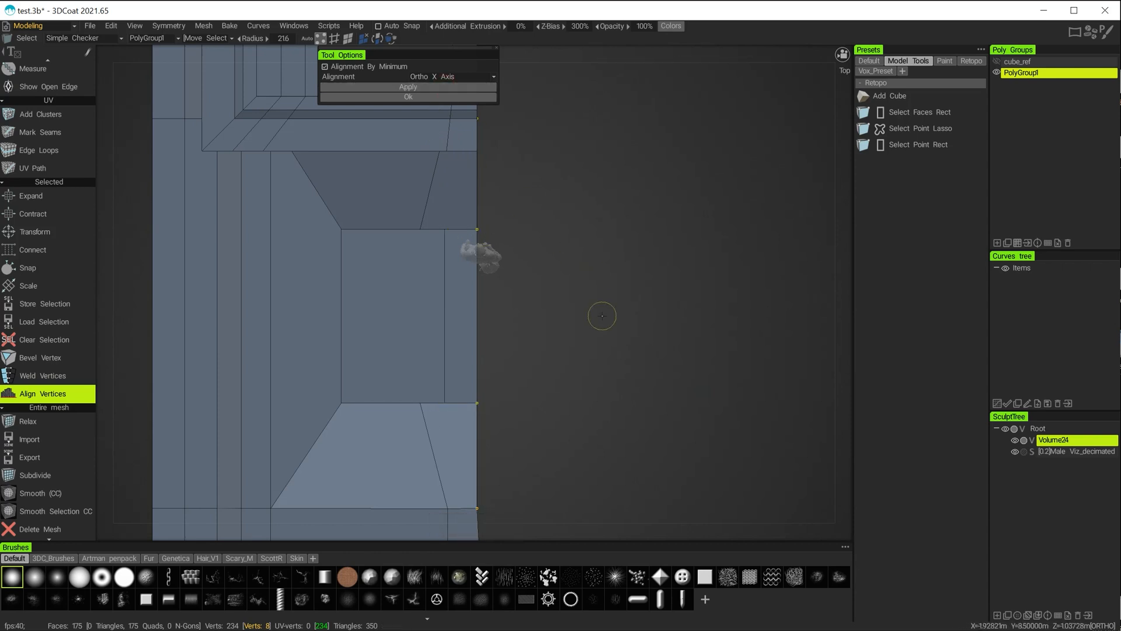
alt+drag(602, 315, 467, 216)
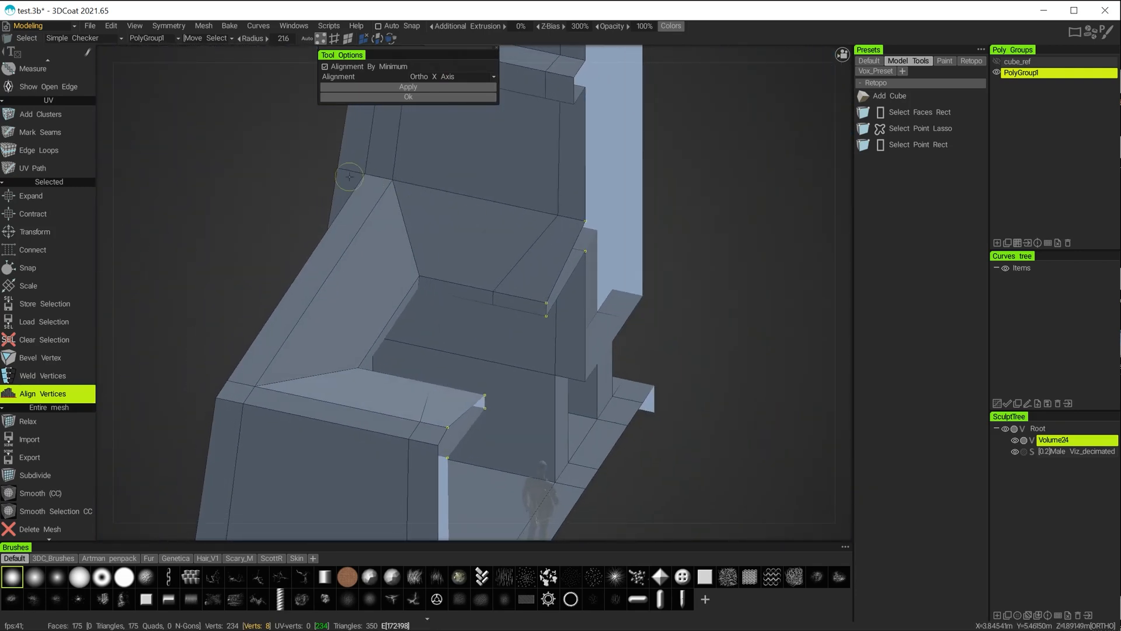
key(Escape)
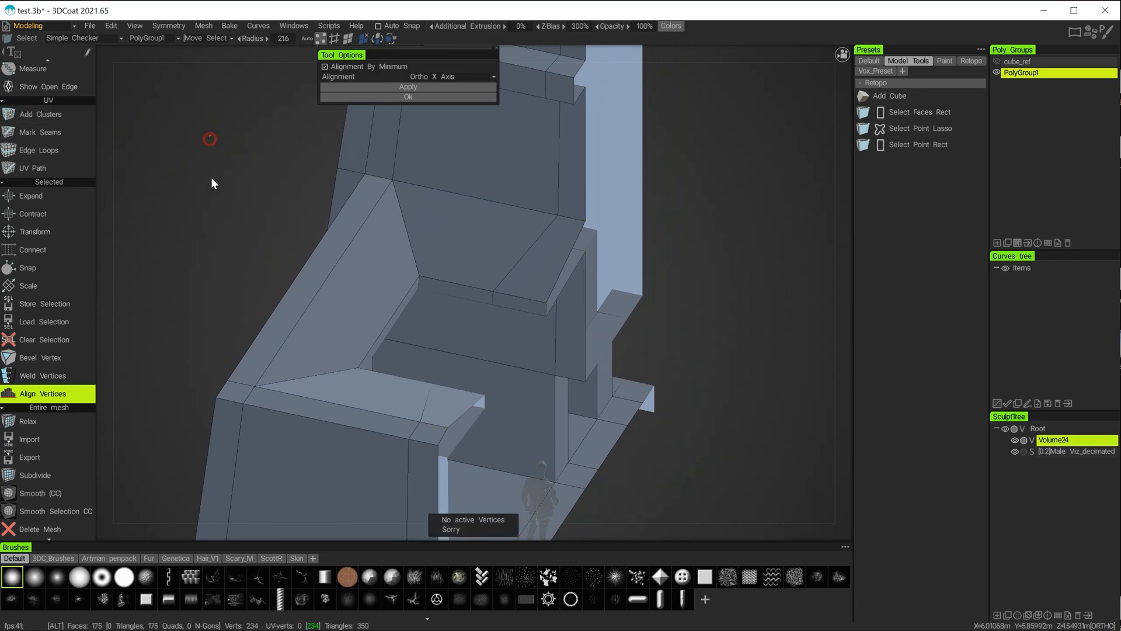
Step: Select the two short edges on the ledge's inner lip near the open side and move them along X in line with the wall's edge loop
alt+drag(211, 142, 215, 175)
scroll(47, 117, up, 10)
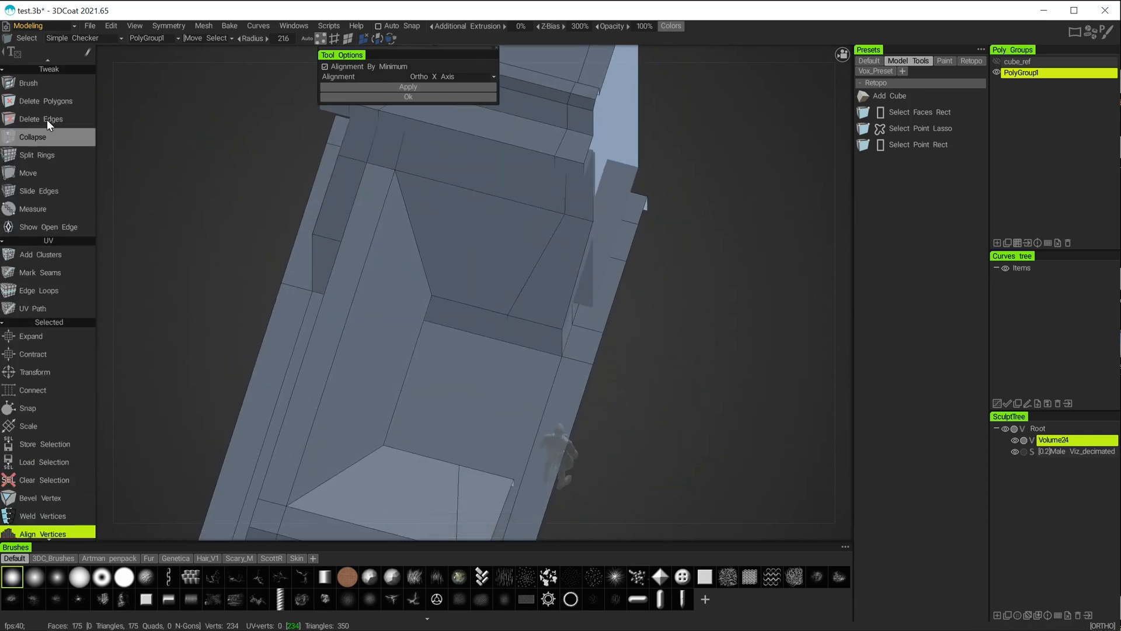
click(45, 98)
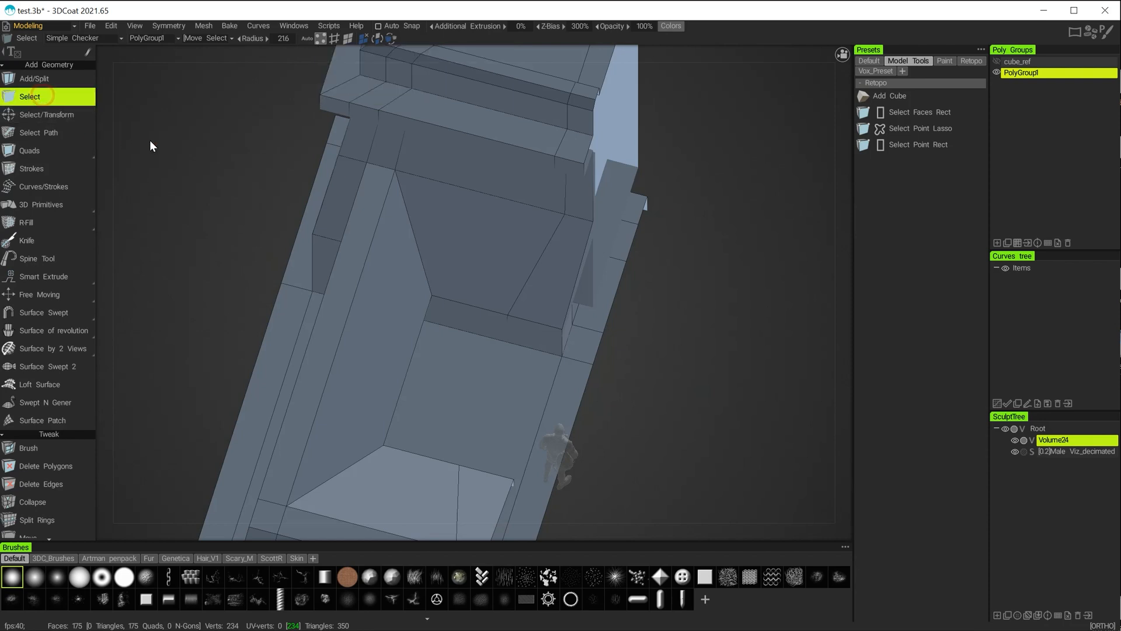
alt+drag(693, 327, 663, 295)
mouse_move(520, 195)
alt+mouse_down()
mouse_move(641, 280)
mouse_move(656, 280)
mouse_move(679, 251)
mouse_move(509, 199)
alt+mouse_up()
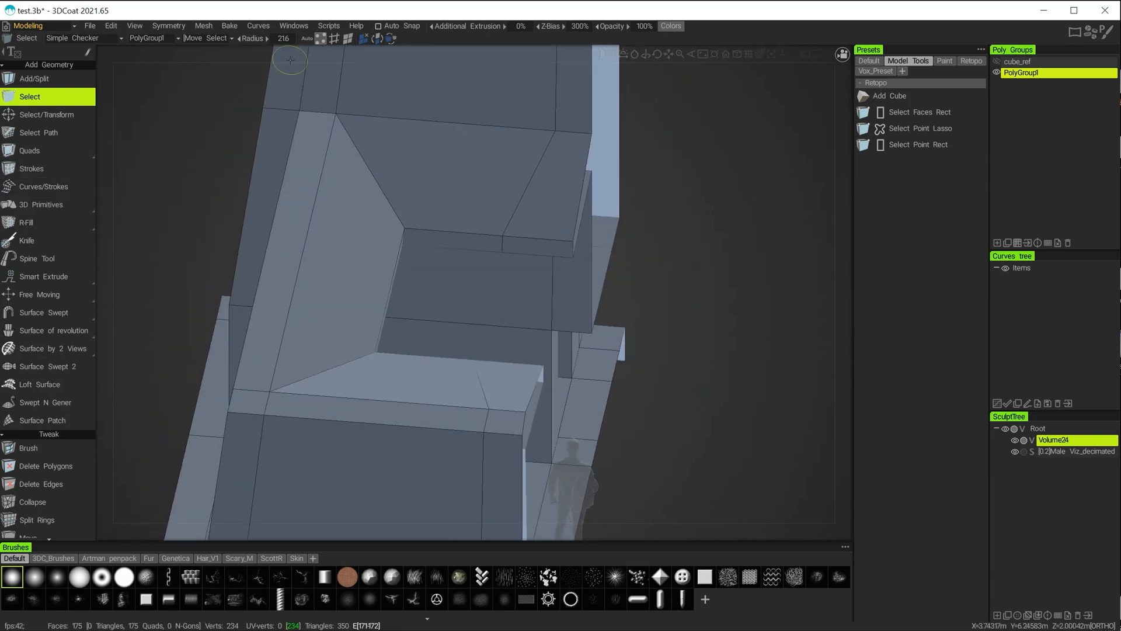
click(334, 38)
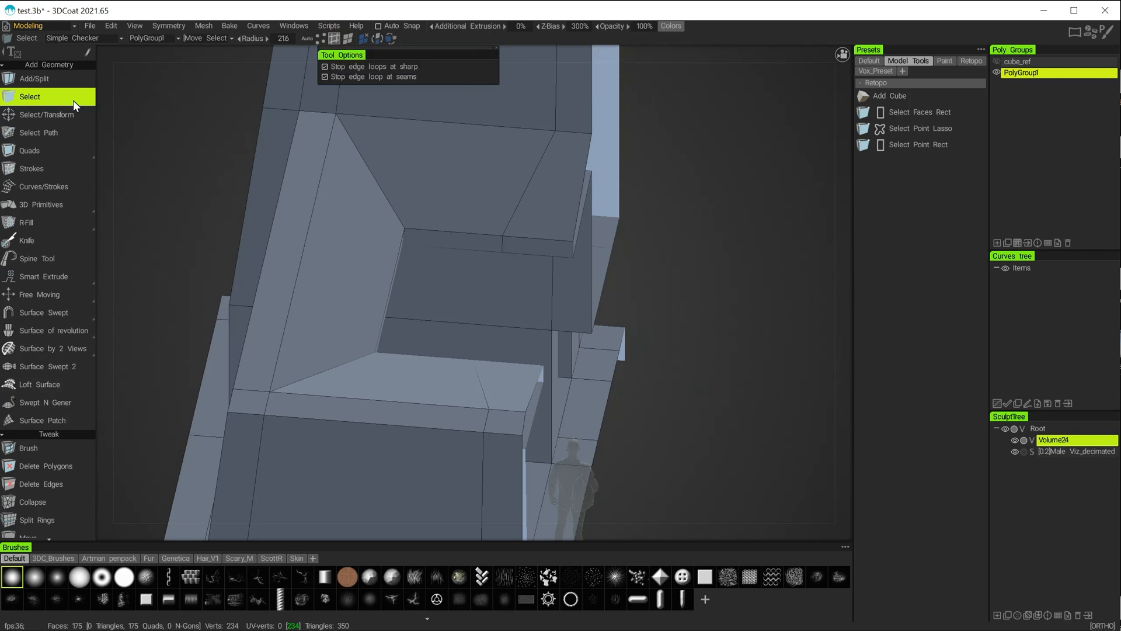
scroll(502, 241, down, 9)
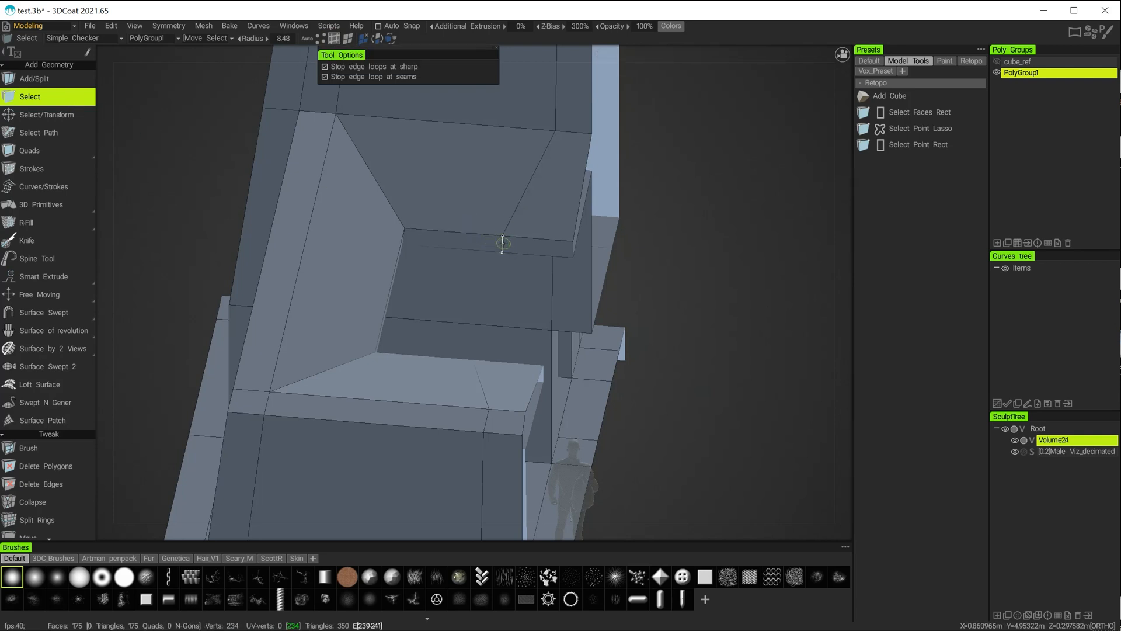
click(502, 244)
alt+drag(573, 297, 430, 273)
click(380, 259)
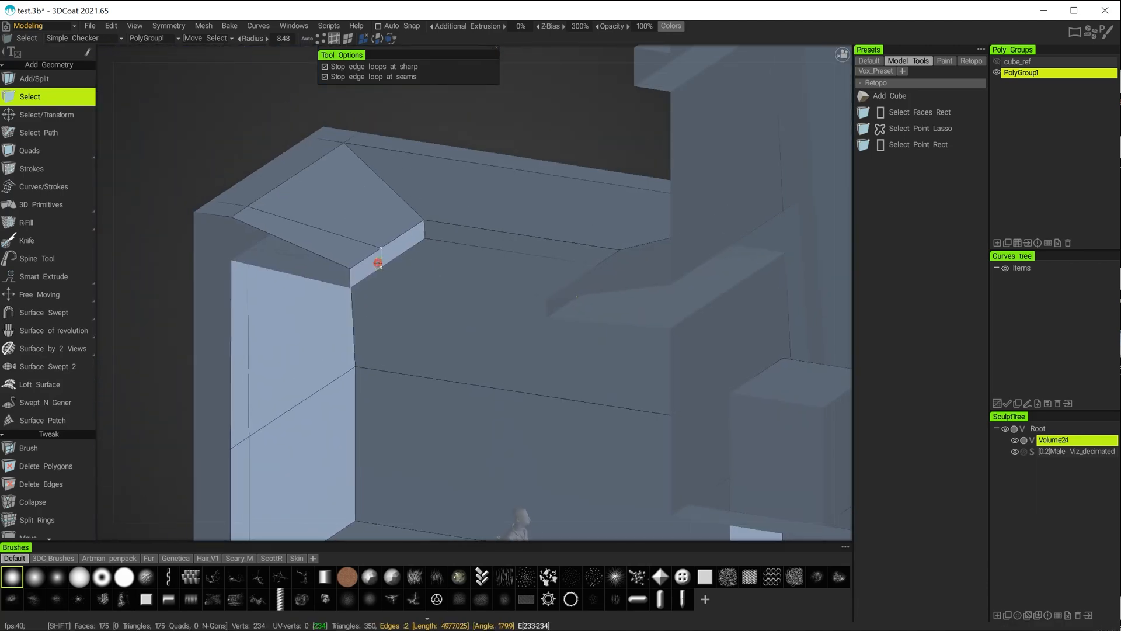
alt+drag(418, 324, 494, 418)
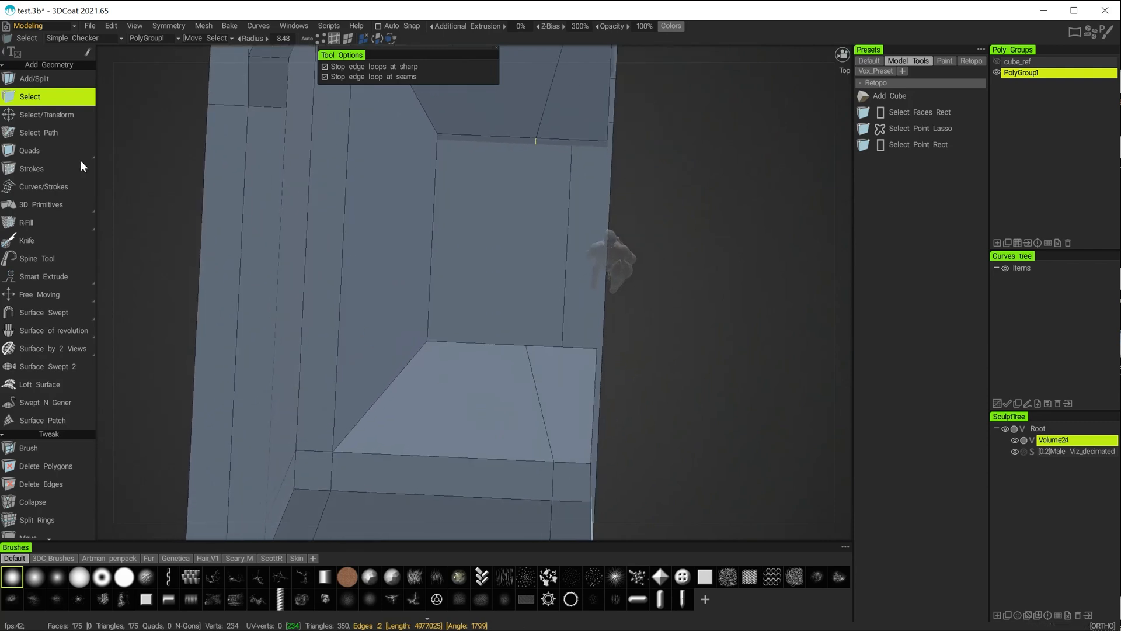
click(36, 114)
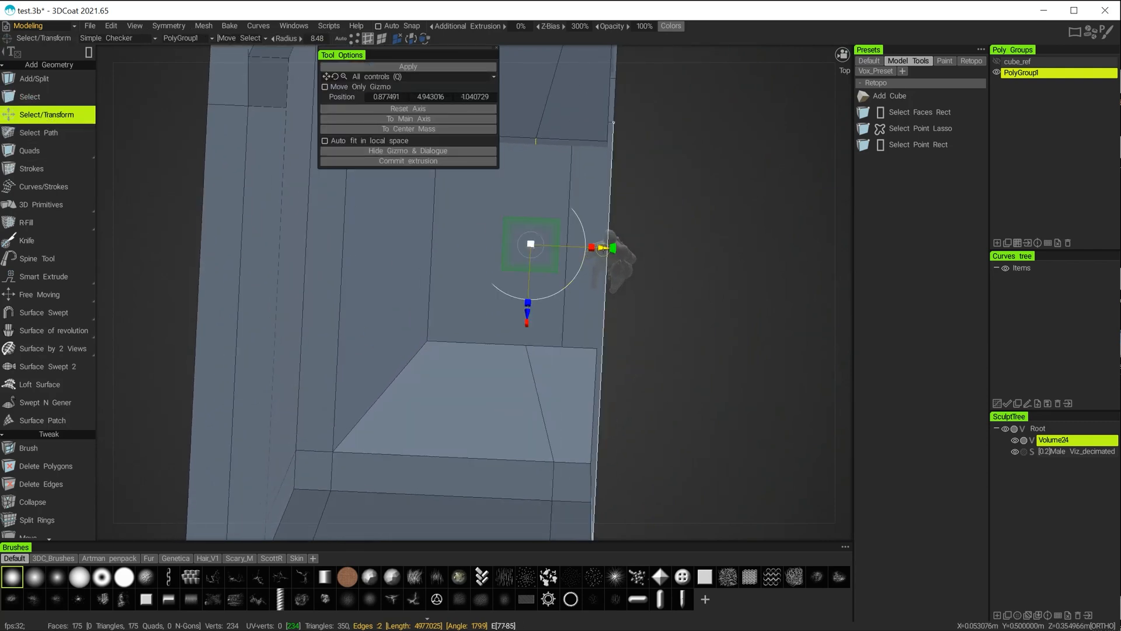
drag(601, 247, 639, 253)
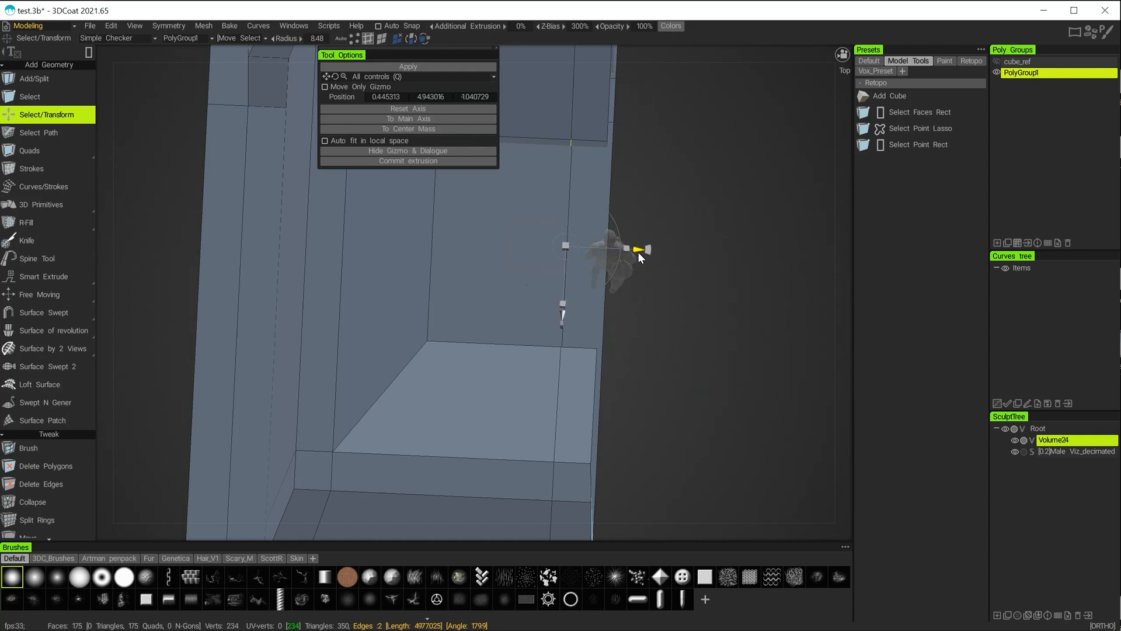
alt+drag(711, 258, 720, 285)
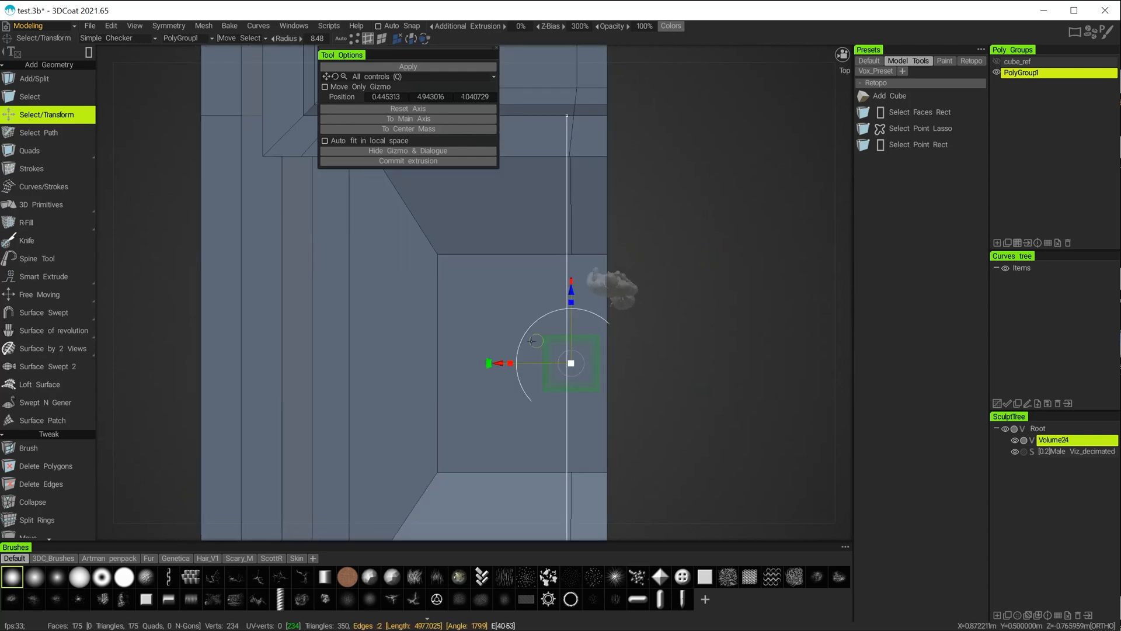
drag(497, 364, 498, 363)
alt+middle_drag(639, 366, 644, 339)
alt+right_drag(671, 363, 607, 359)
Step: Enable X-axis mirror symmetry with Virtual Mirror Mode to preview the building's missing half, and save the scene
key(3)
alt+drag(607, 360, 364, 327)
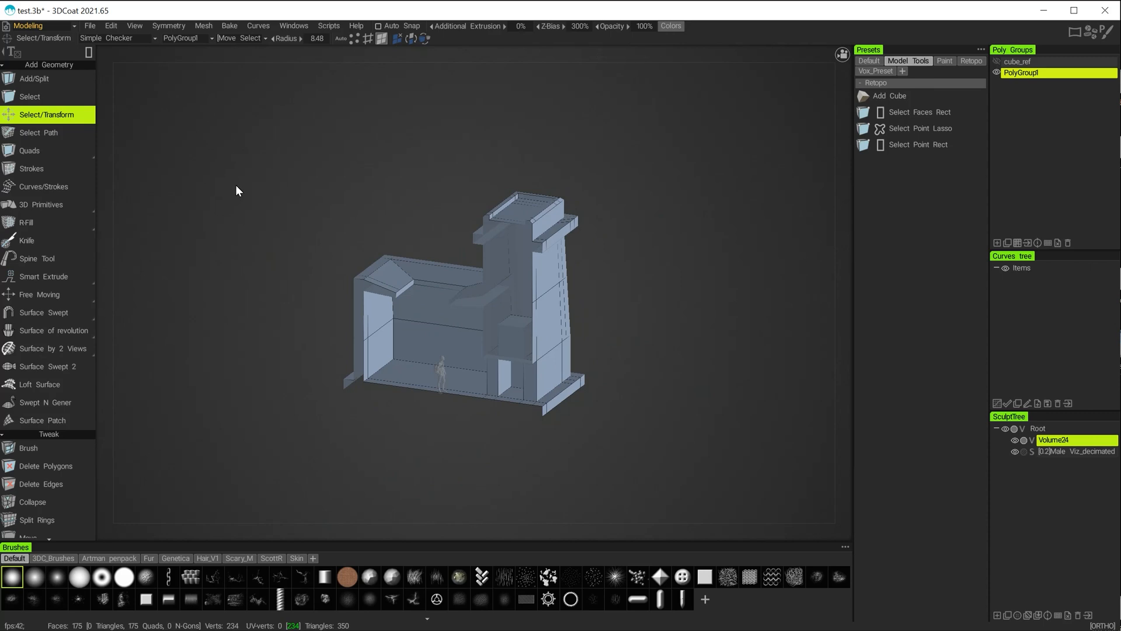
key(s)
click(168, 177)
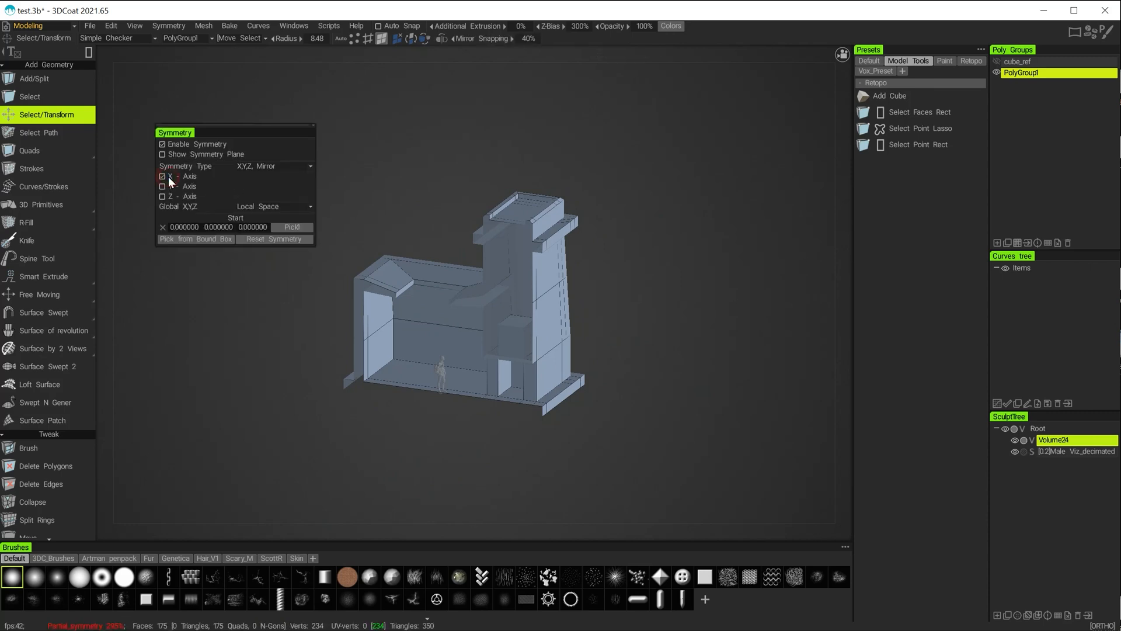
click(203, 25)
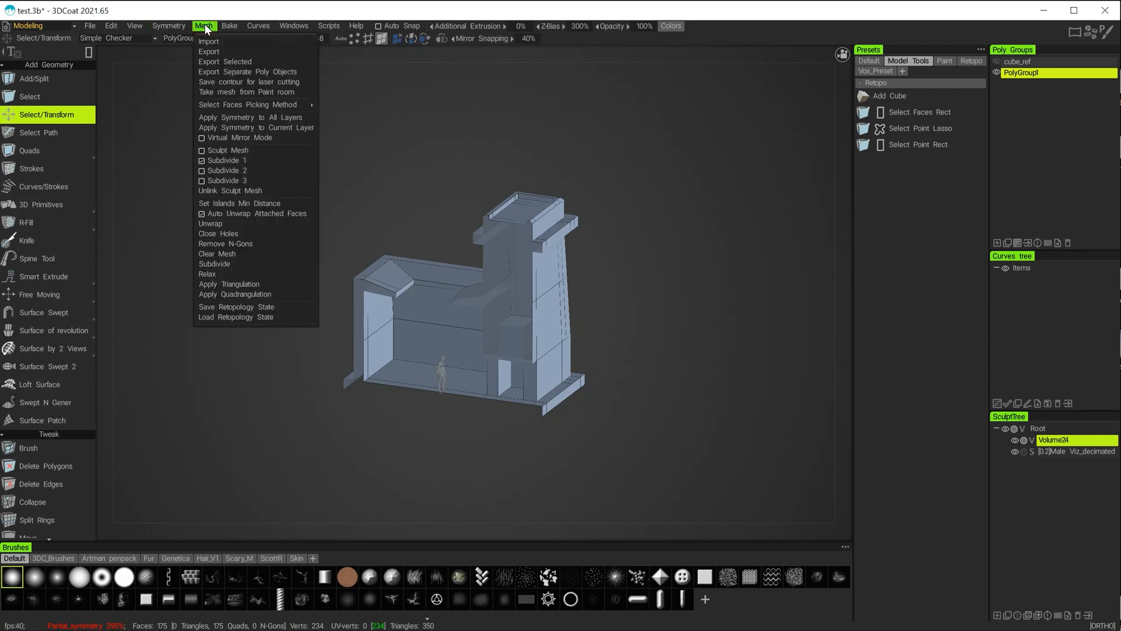
click(210, 137)
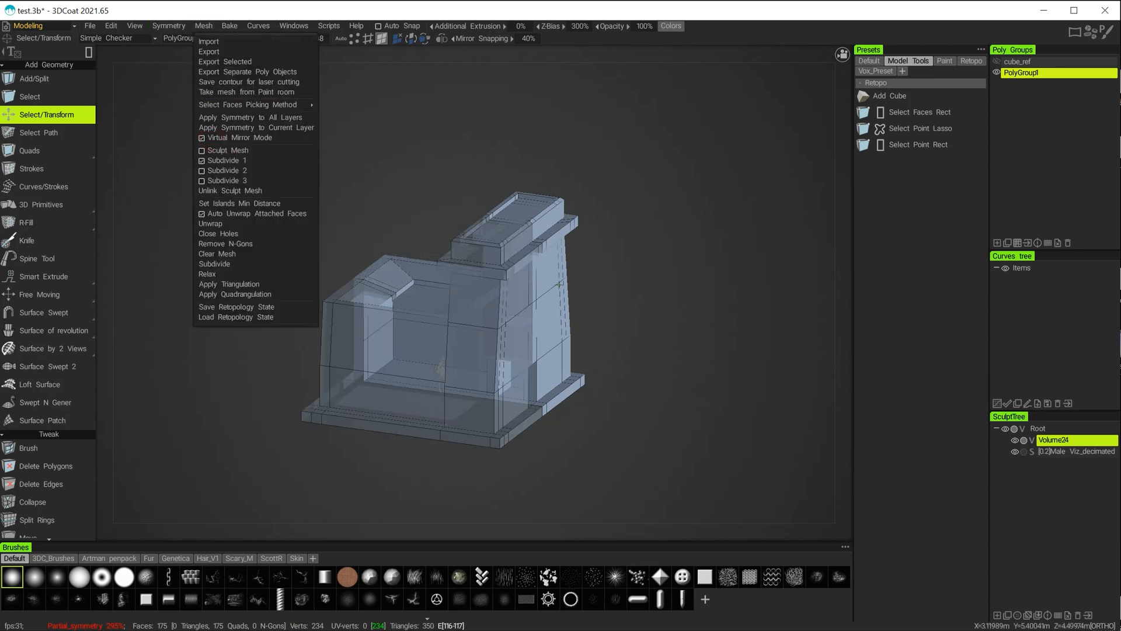
alt+drag(377, 212, 432, 245)
alt+right_drag(432, 245, 581, 296)
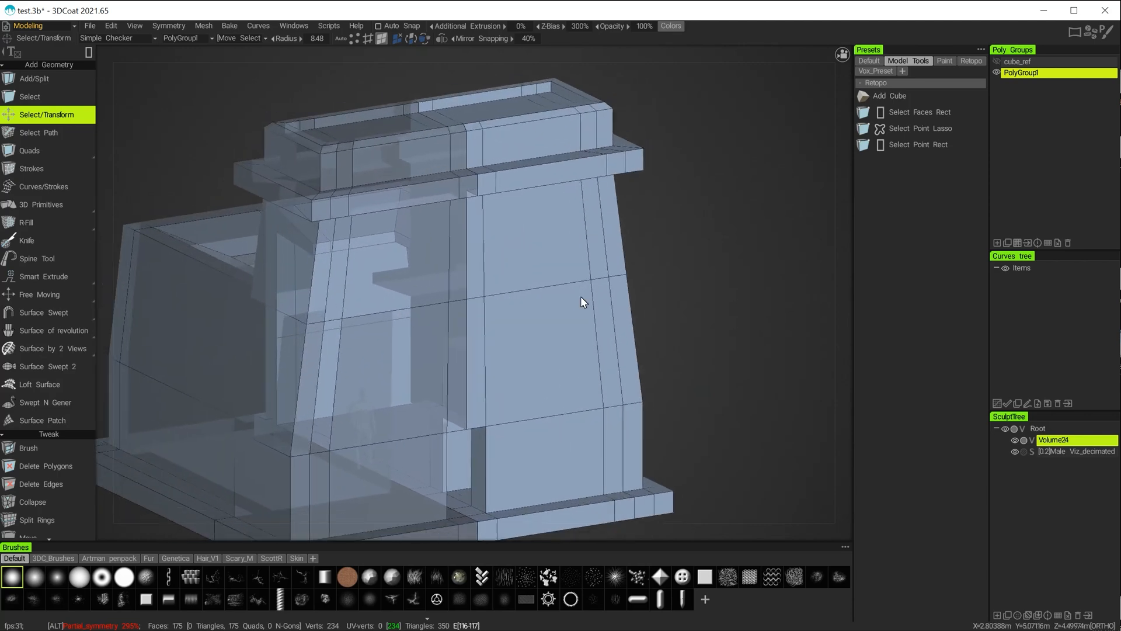
alt+middle_drag(581, 296, 636, 292)
alt+right_drag(636, 292, 602, 281)
mouse_move(581, 294)
alt+mouse_down()
mouse_move(681, 300)
mouse_move(717, 323)
mouse_move(681, 366)
mouse_move(634, 279)
mouse_move(641, 302)
mouse_move(630, 280)
mouse_move(530, 265)
mouse_move(464, 292)
mouse_move(510, 269)
mouse_move(576, 285)
mouse_move(630, 338)
mouse_move(715, 350)
mouse_move(712, 293)
mouse_move(652, 189)
mouse_move(668, 242)
mouse_move(633, 247)
mouse_move(755, 204)
mouse_move(593, 195)
mouse_move(703, 288)
mouse_move(666, 304)
mouse_move(671, 285)
mouse_move(688, 303)
mouse_move(673, 310)
mouse_move(476, 296)
alt+mouse_up()
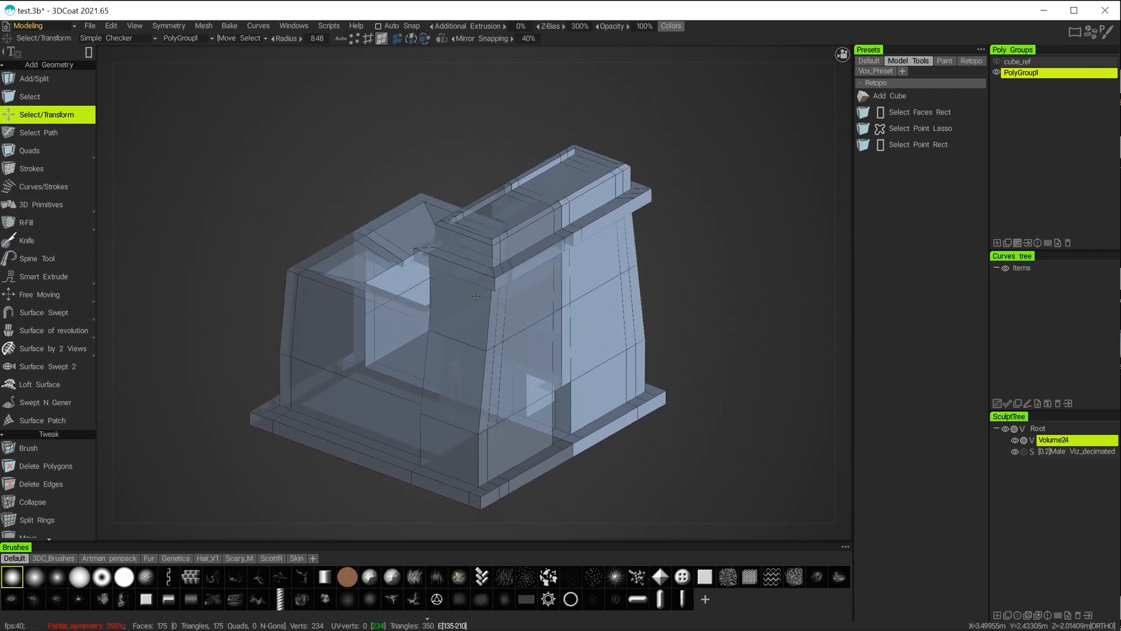
alt+middle_drag(686, 280, 668, 254)
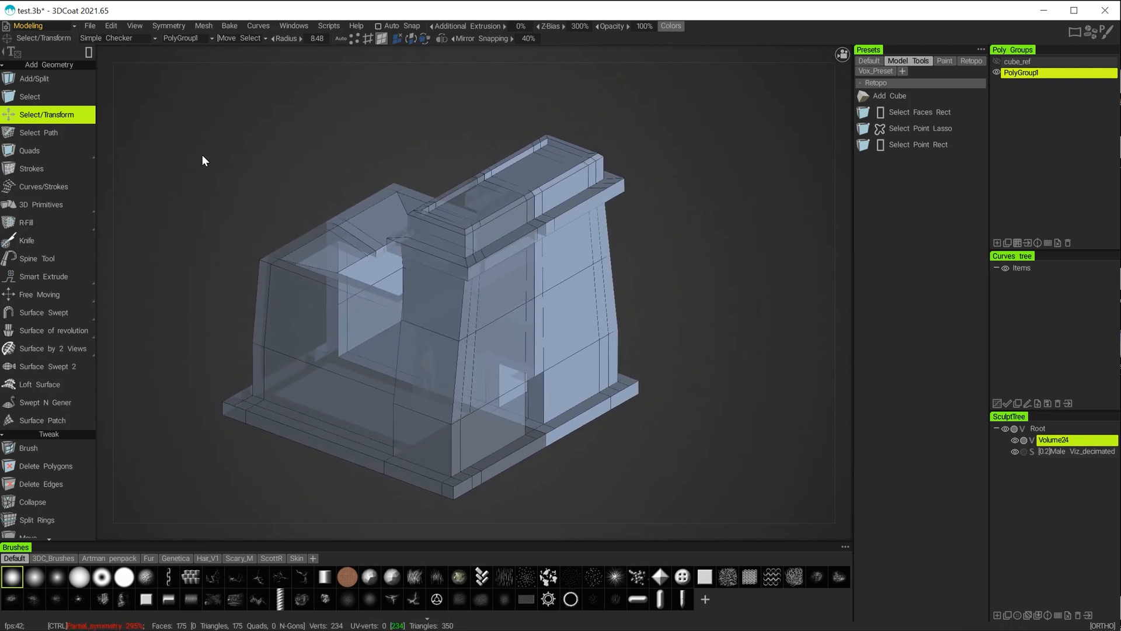
key(ctrl+s)
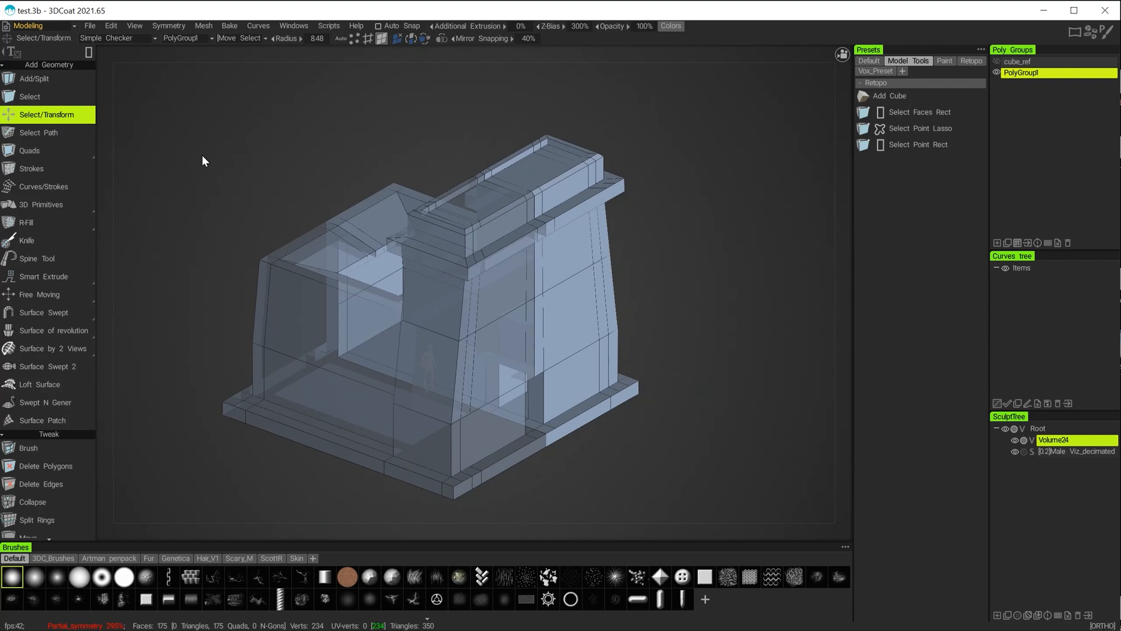
Step: Apply the symmetry to the current layer and turn off Virtual Mirror Mode
click(202, 26)
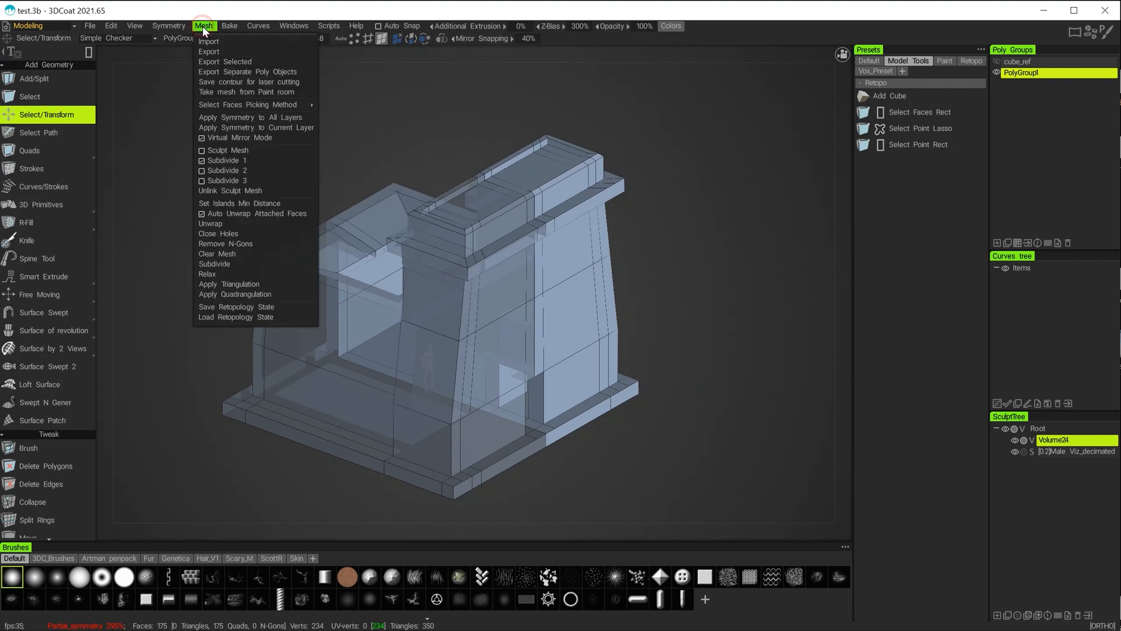
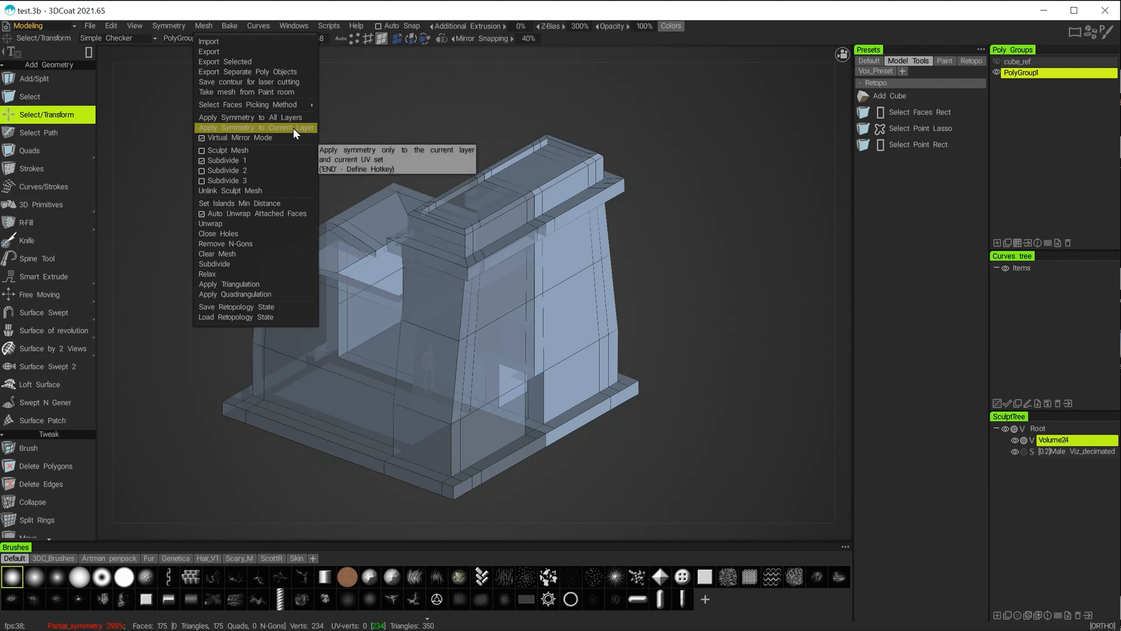
click(293, 127)
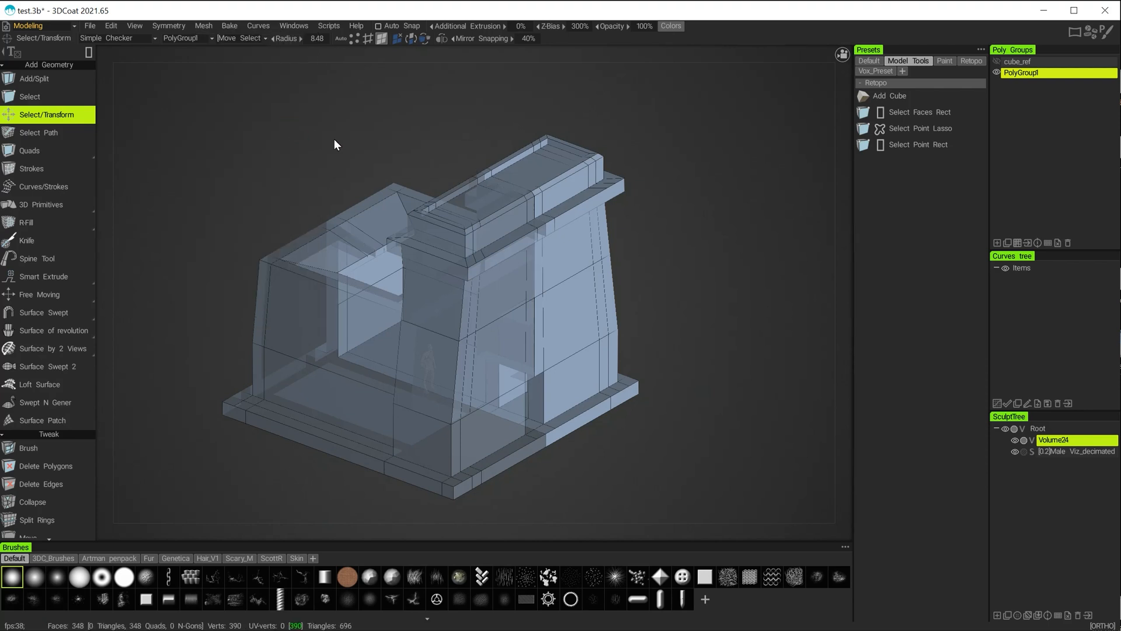
click(190, 27)
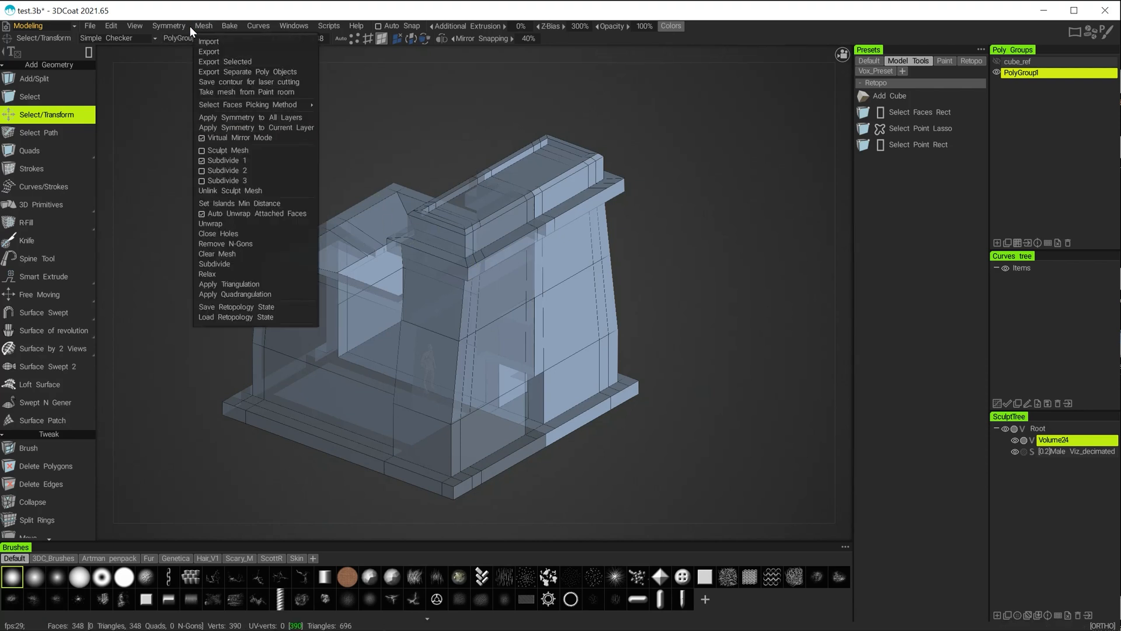
click(230, 138)
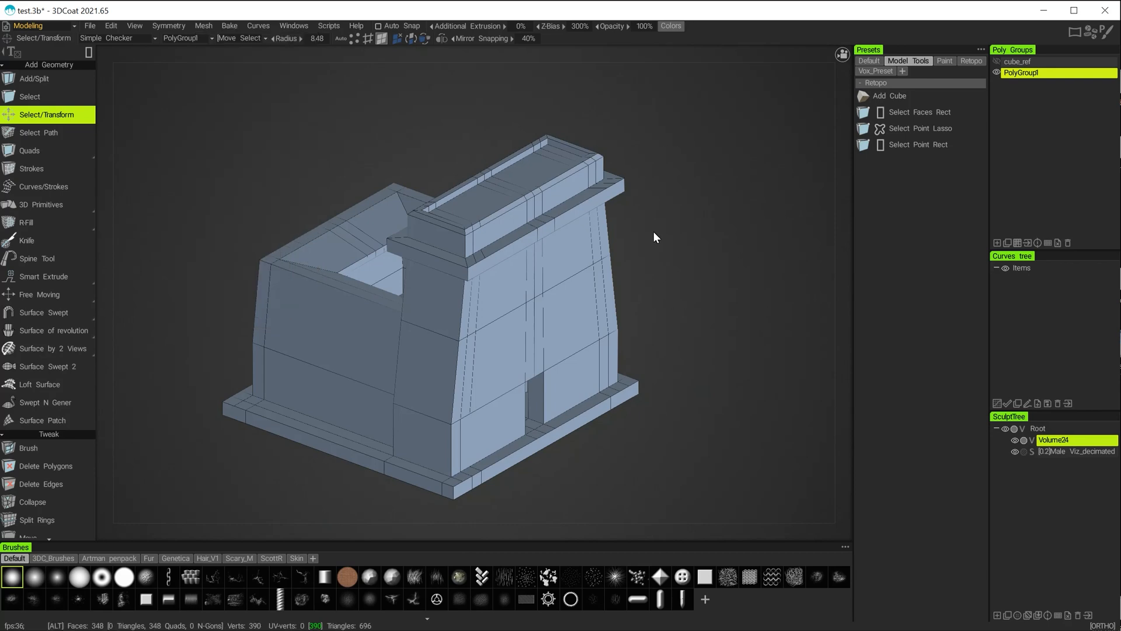
Step: Examine the mirrored building from all sides, checking the central edge loops, rear wall, sloping ledge and doorway
drag(654, 231, 760, 167)
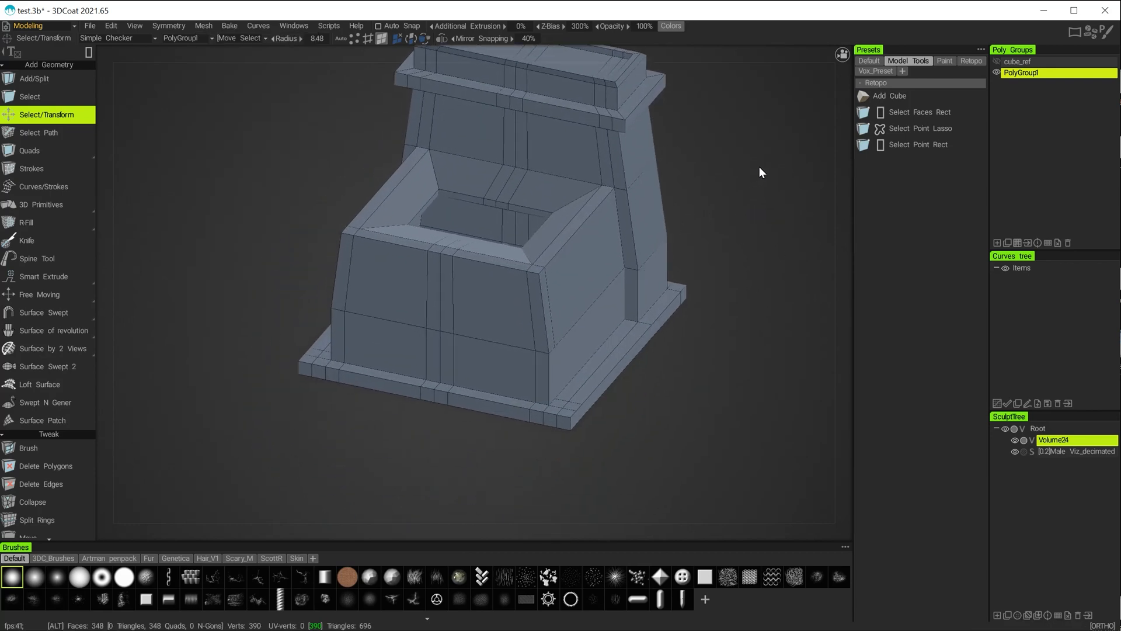
alt+right_drag(443, 377, 560, 440)
alt+middle_drag(561, 438, 618, 248)
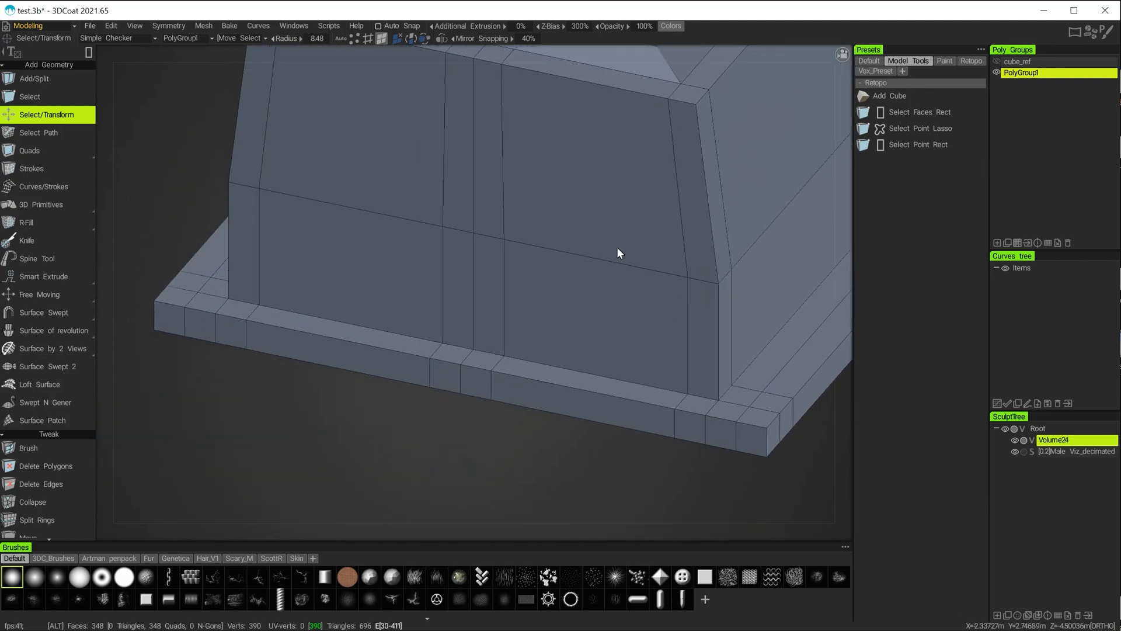
alt+drag(449, 441, 430, 513)
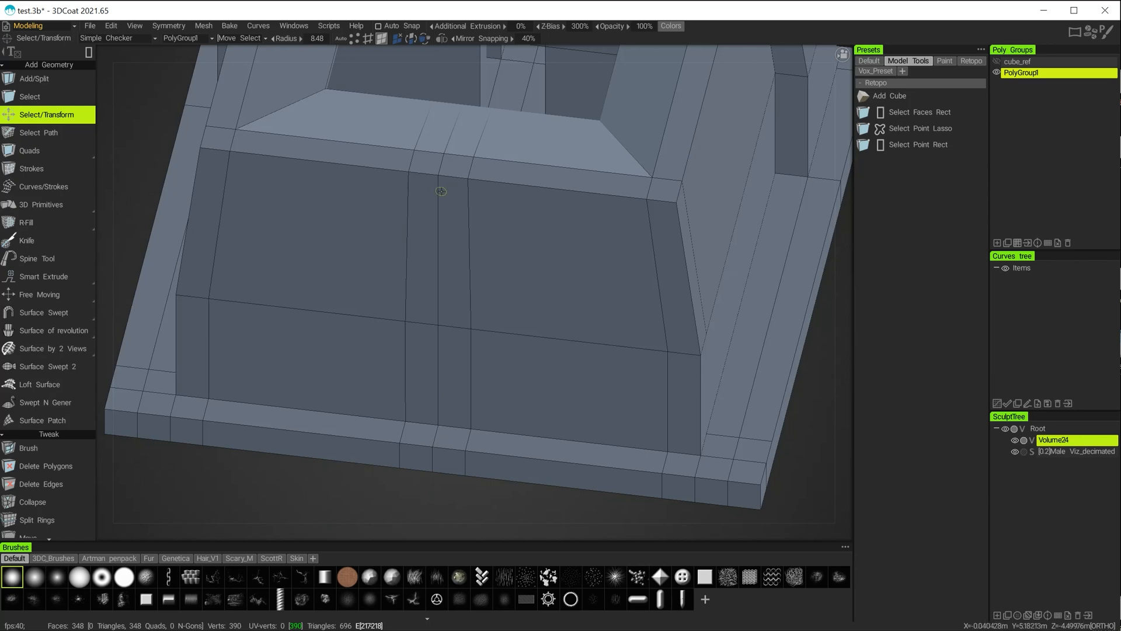
alt+drag(453, 349, 441, 201)
alt+middle_drag(477, 281, 502, 251)
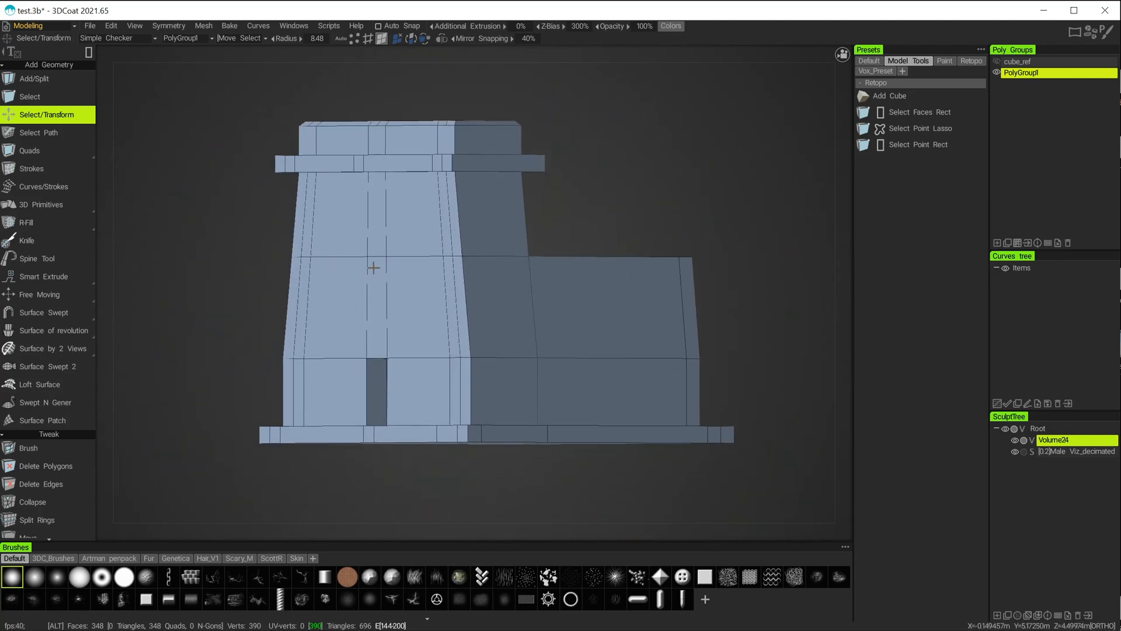
alt+right_drag(375, 268, 394, 280)
alt+middle_drag(442, 313, 513, 279)
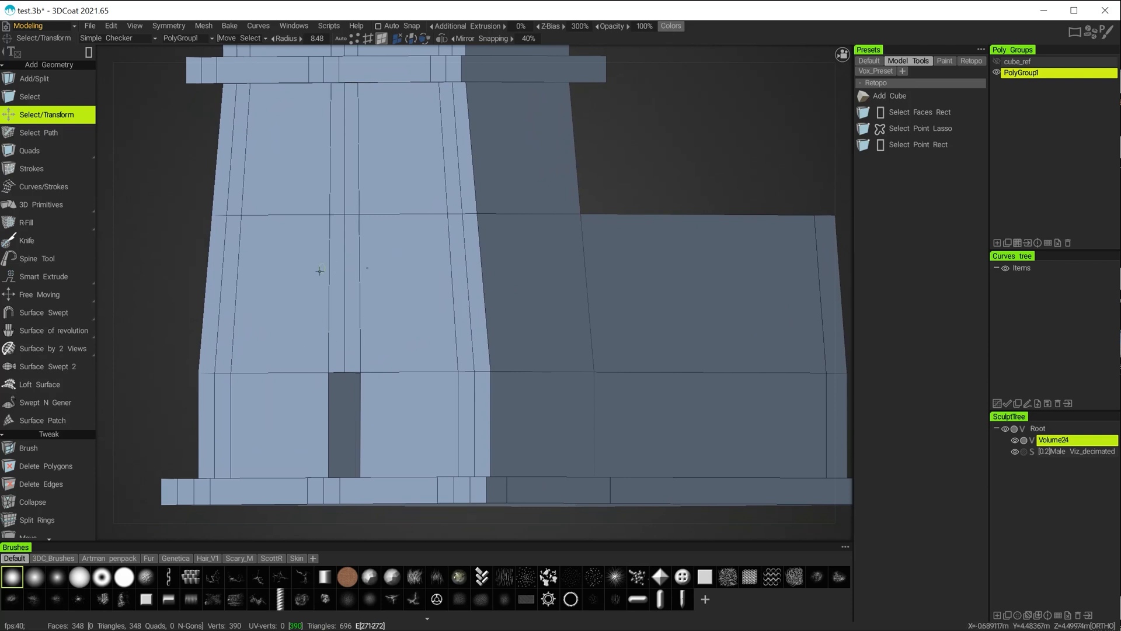
mouse_move(331, 264)
alt+mouse_down()
mouse_move(367, 272)
mouse_move(335, 271)
mouse_move(345, 268)
alt+mouse_up()
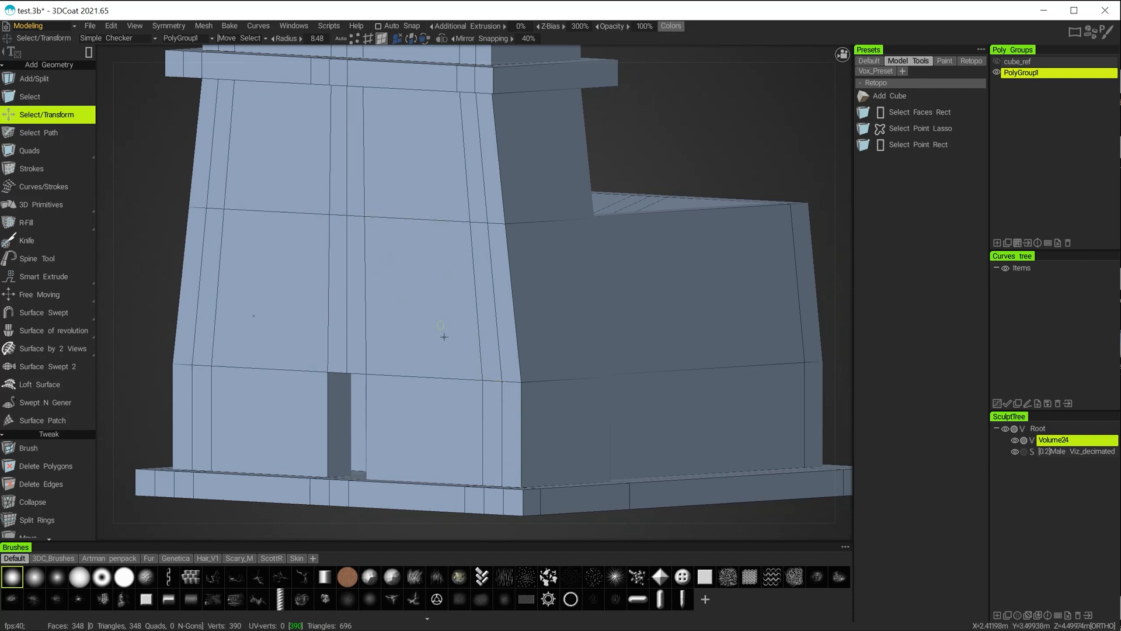
alt+drag(520, 303, 459, 295)
alt+middle_drag(459, 295, 448, 288)
mouse_move(457, 336)
alt+mouse_down()
mouse_move(459, 347)
mouse_move(430, 334)
mouse_move(457, 324)
mouse_move(466, 334)
alt+mouse_up()
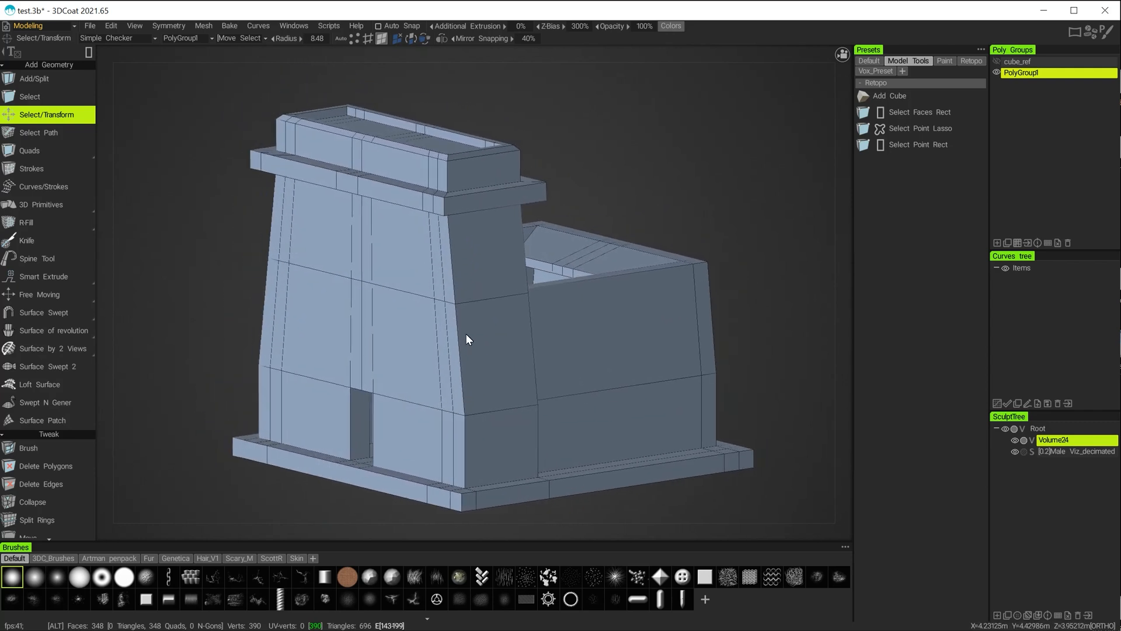
alt+middle_drag(466, 334, 450, 321)
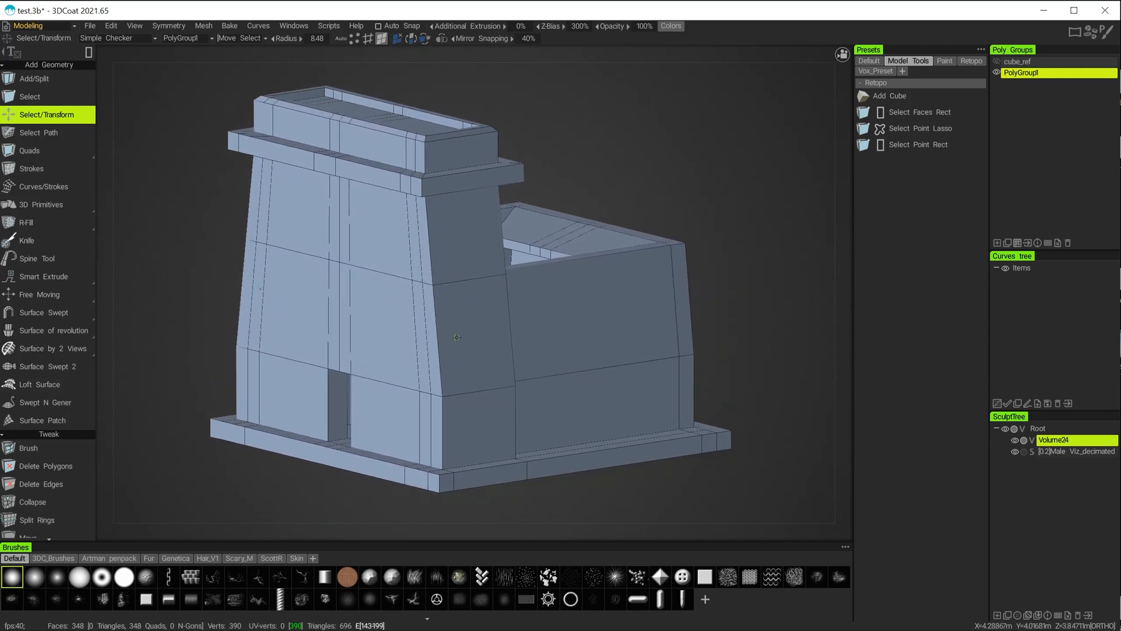